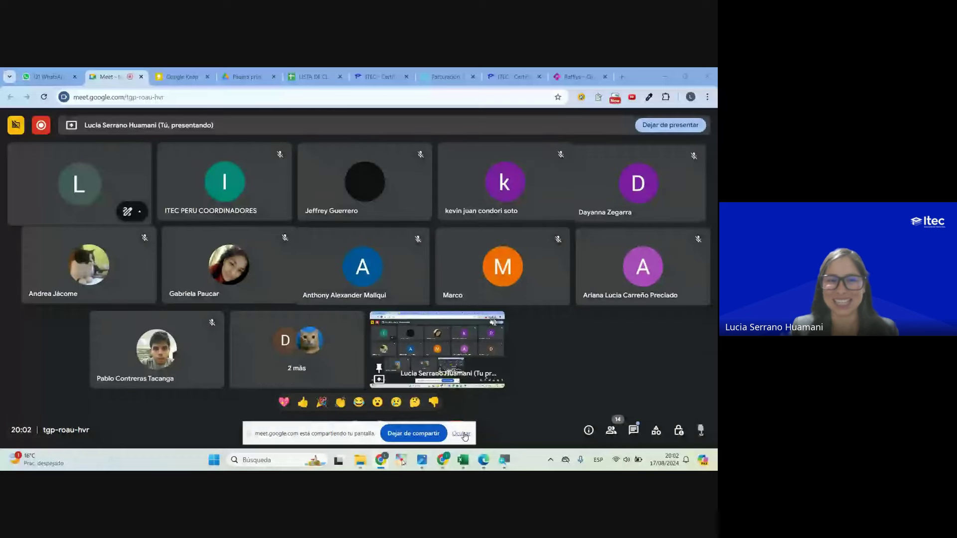
# - Dismiss the screen-sharing notice, open the call chat and send a thumbs-up reaction
pyautogui.click(461, 434)
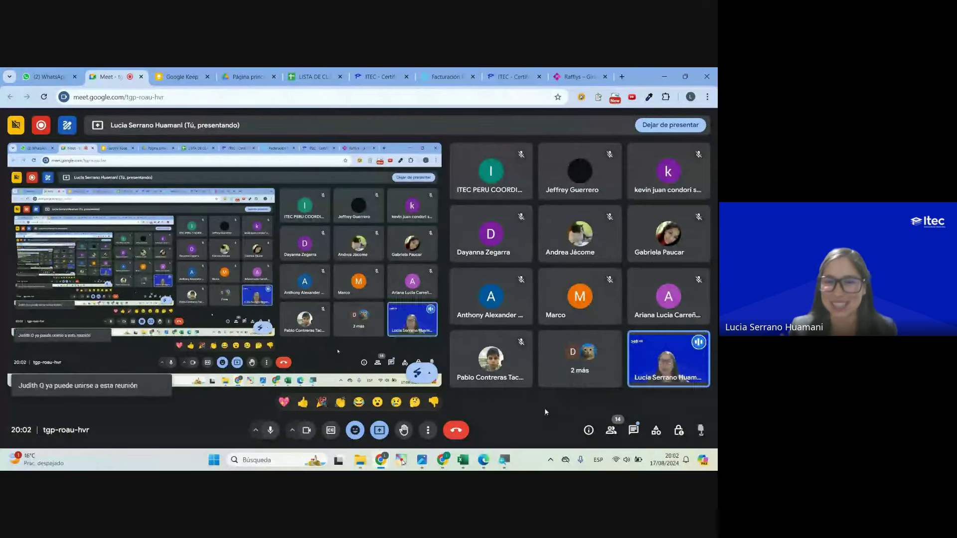
pyautogui.click(633, 430)
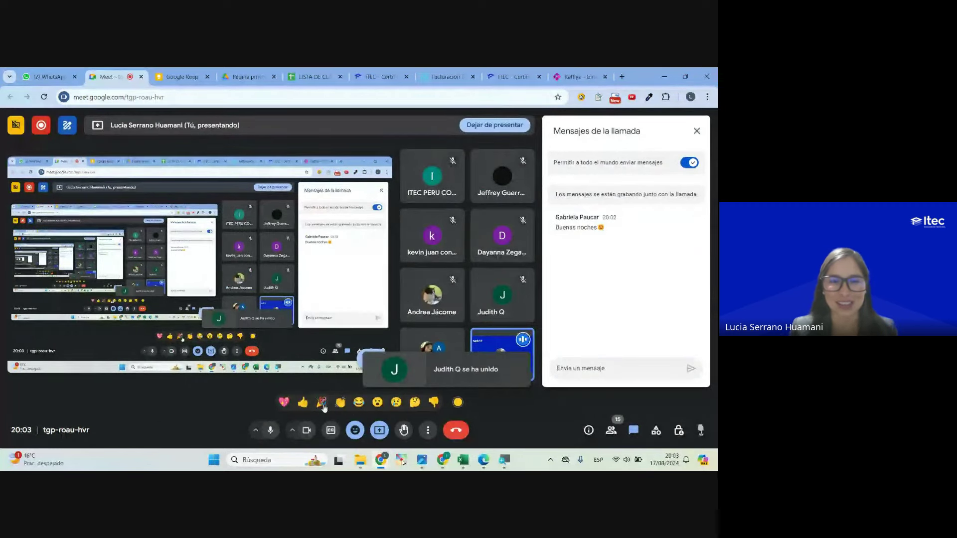
pyautogui.click(303, 403)
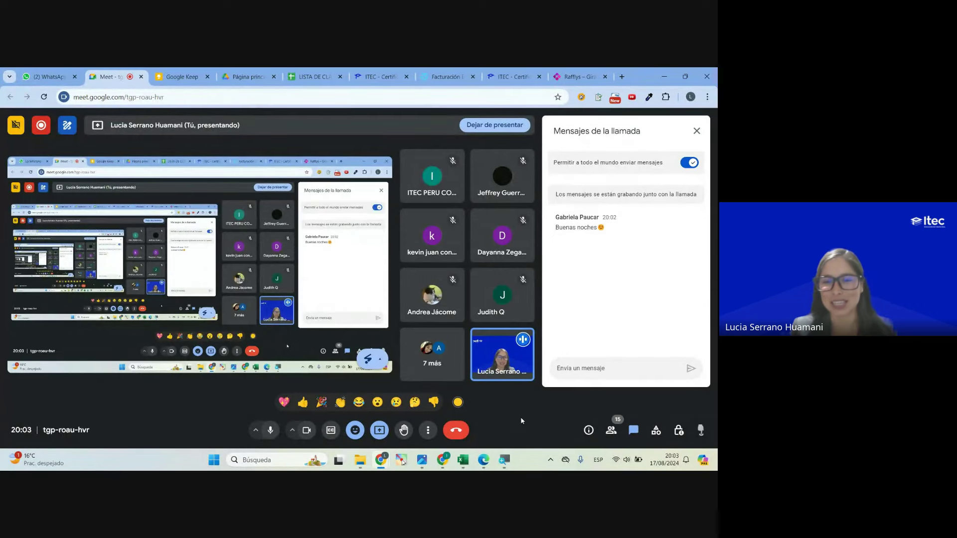
# - Switch between the call and the PRACTICA CLASE 6 workbook, ending on its data-entry form
pyautogui.click(463, 460)
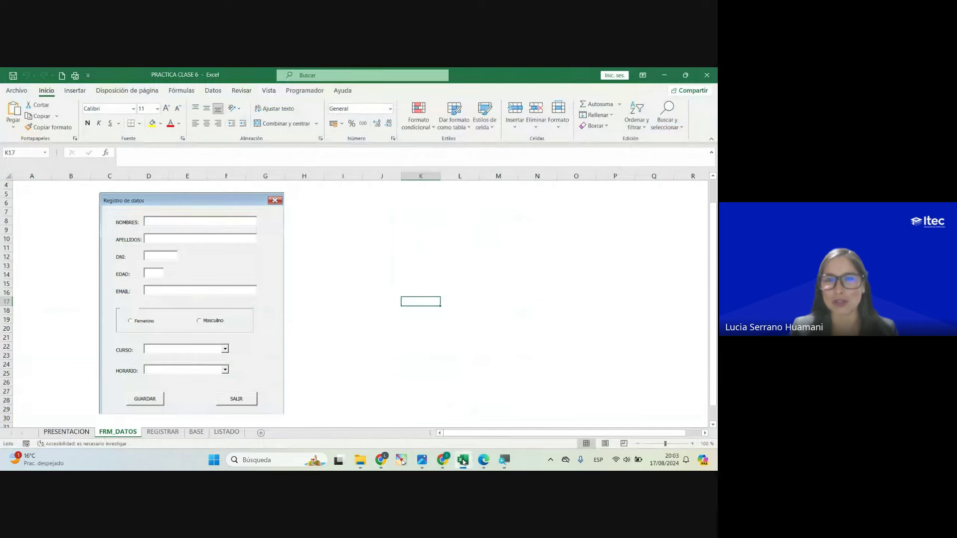
pyautogui.click(664, 75)
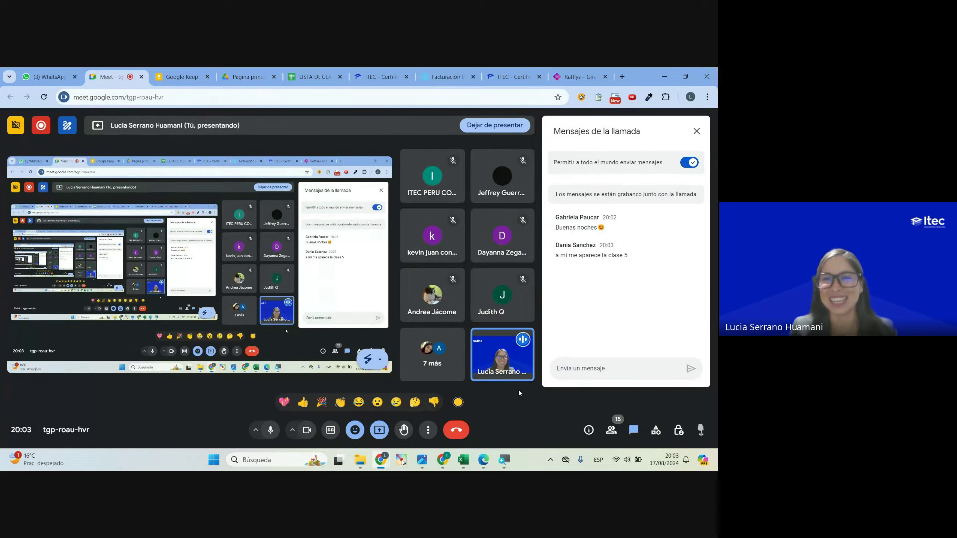
pyautogui.click(465, 456)
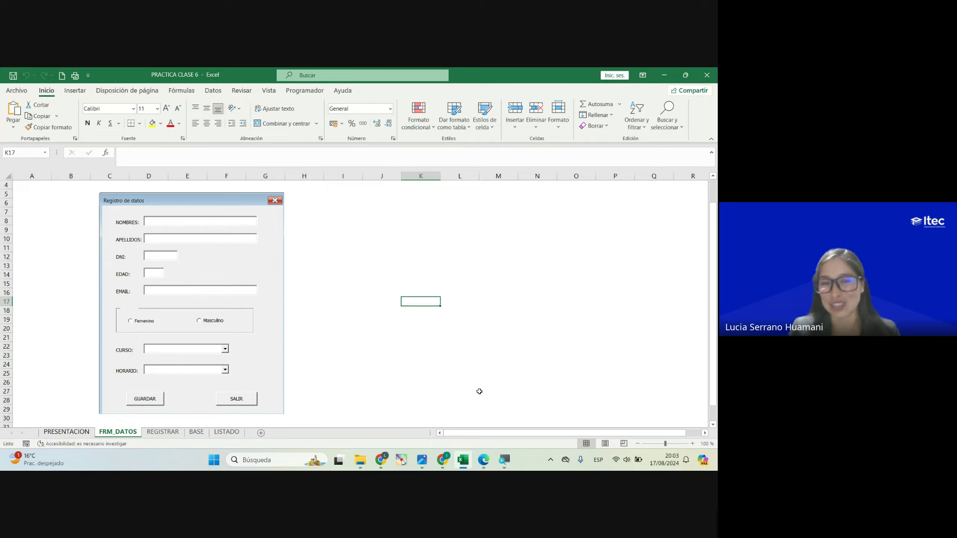
pyautogui.click(664, 75)
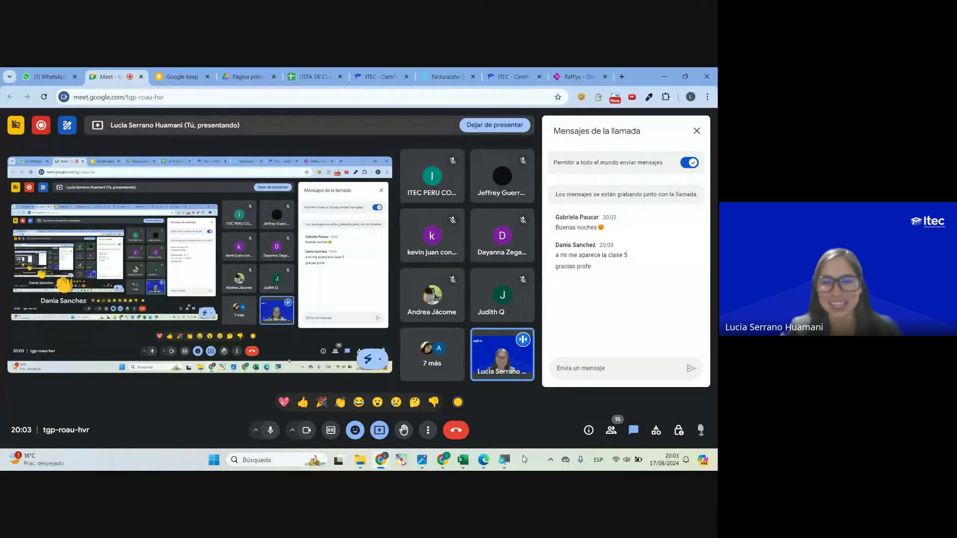
pyautogui.click(463, 459)
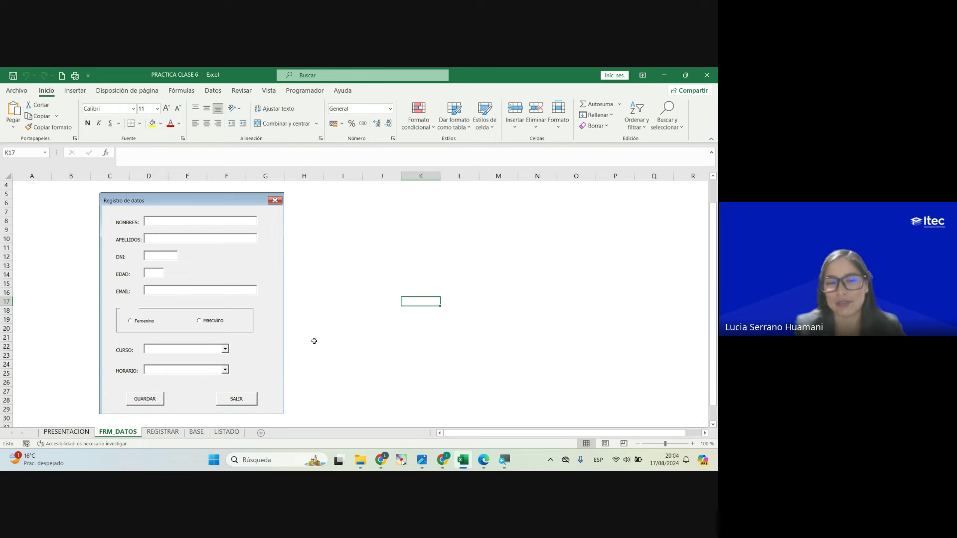
# - Move through the REGISTRAR sheet to the BASE sheet with the NOMBRES–HORARIO headers
pyautogui.click(162, 432)
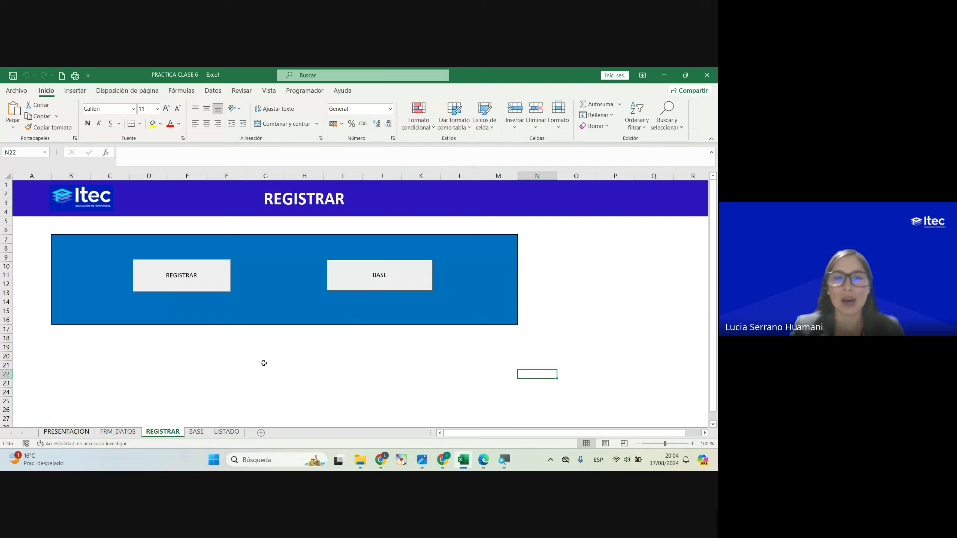
pyautogui.click(198, 432)
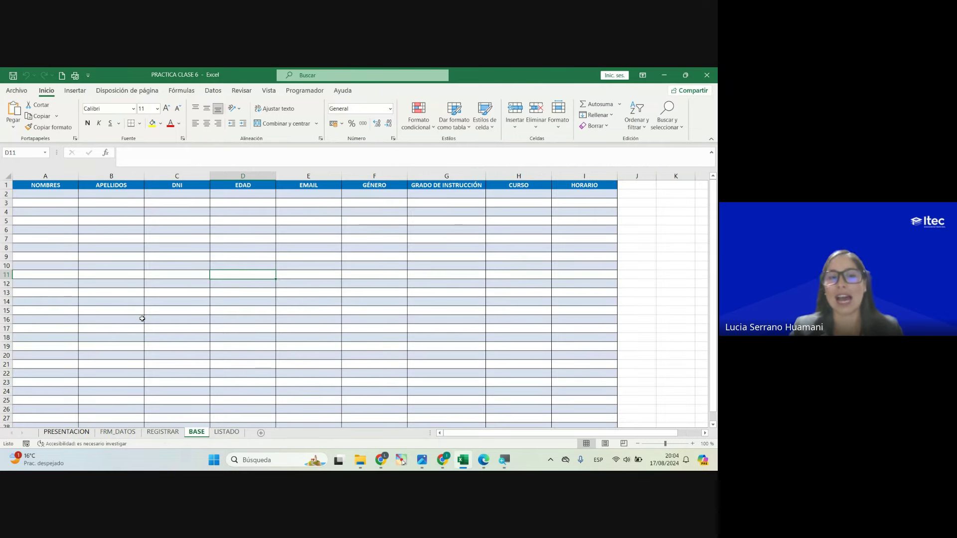
# - Select each BASE heading in turn, NOMBRES in A1 through HORARIO in I1
pyautogui.click(47, 185)
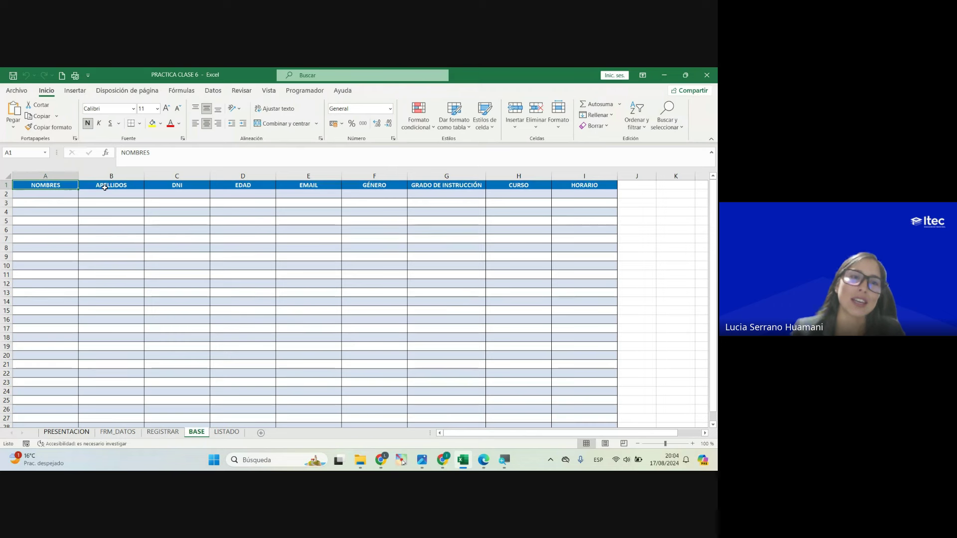
pyautogui.click(108, 188)
pyautogui.click(176, 187)
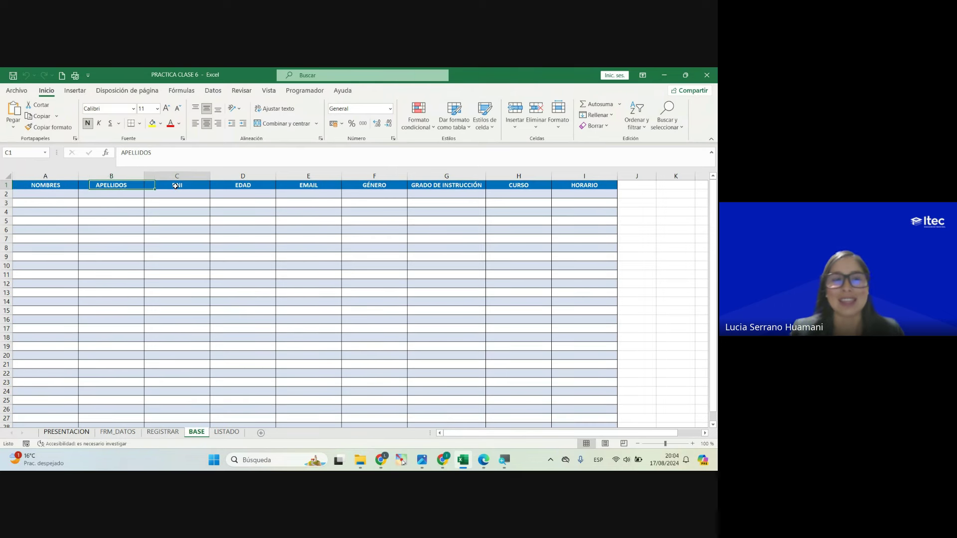
pyautogui.click(222, 186)
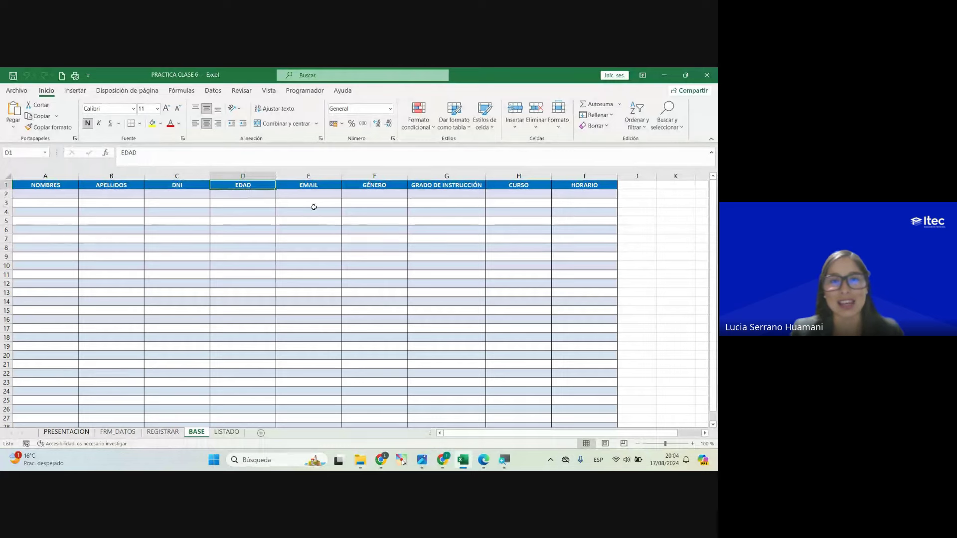
pyautogui.click(309, 185)
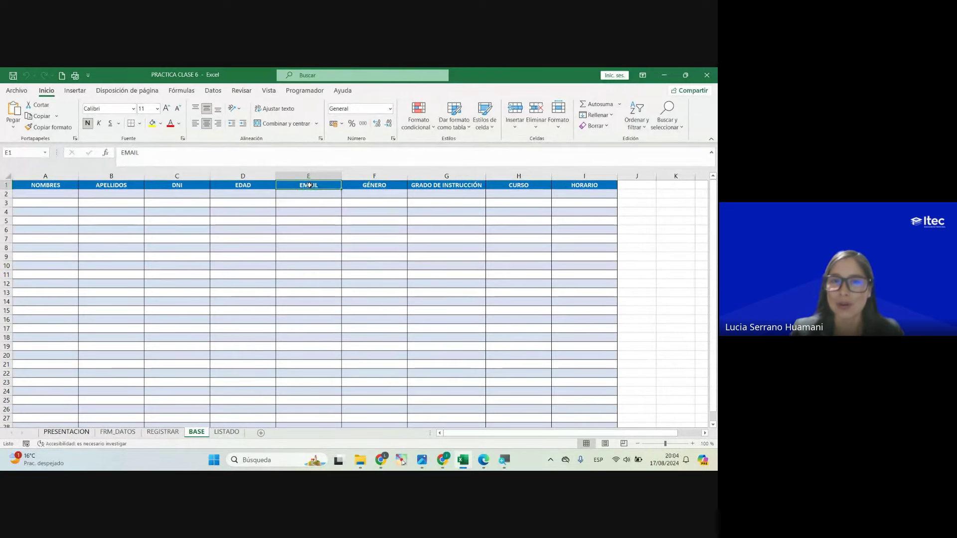
pyautogui.click(392, 192)
pyautogui.click(431, 186)
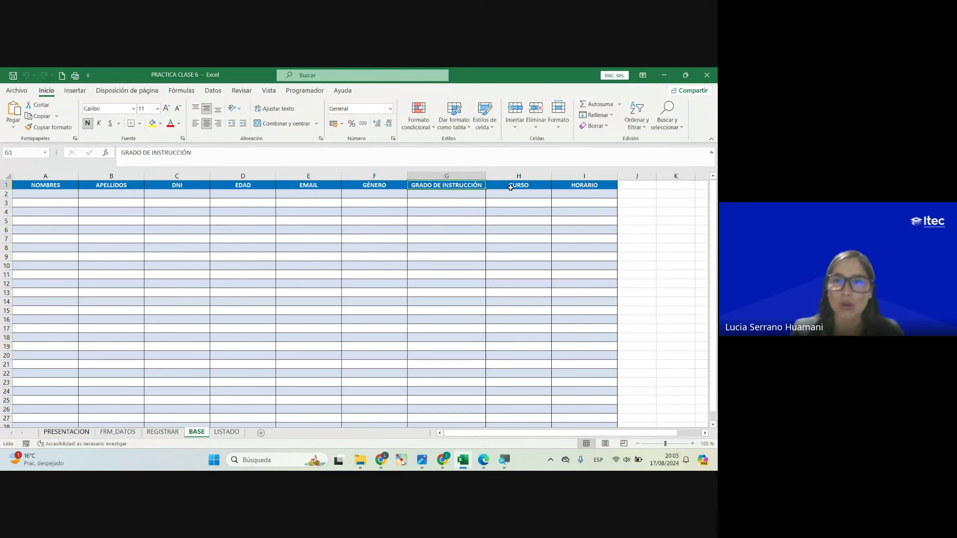
pyautogui.click(518, 188)
pyautogui.click(583, 187)
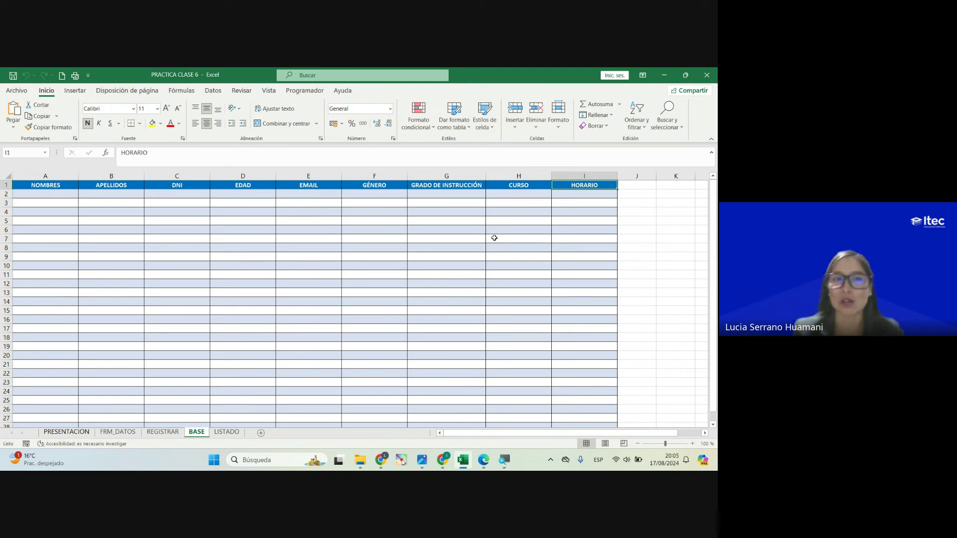
# - Select empty cells J1 and C16, then move to the LISTADO courses-and-schedules sheet
pyautogui.click(629, 187)
pyautogui.click(665, 187)
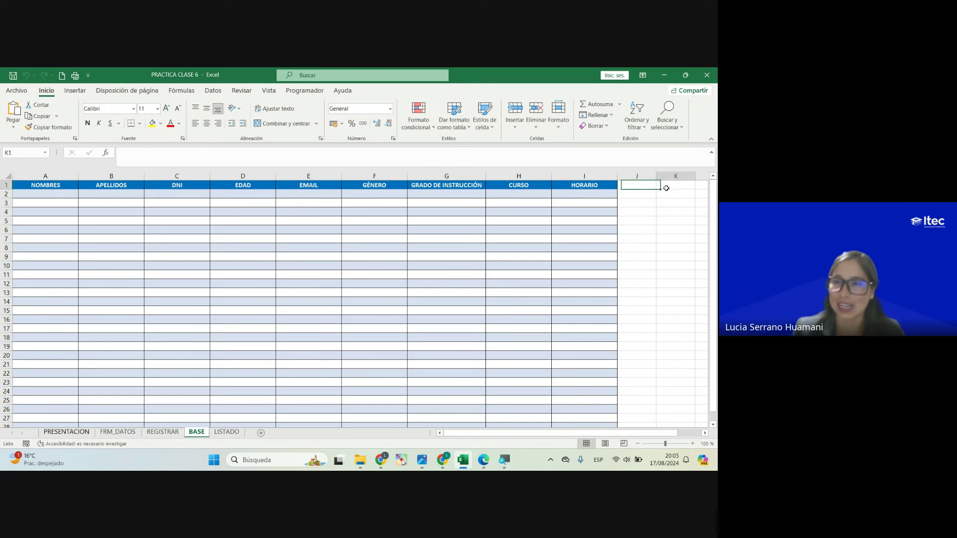
pyautogui.click(648, 187)
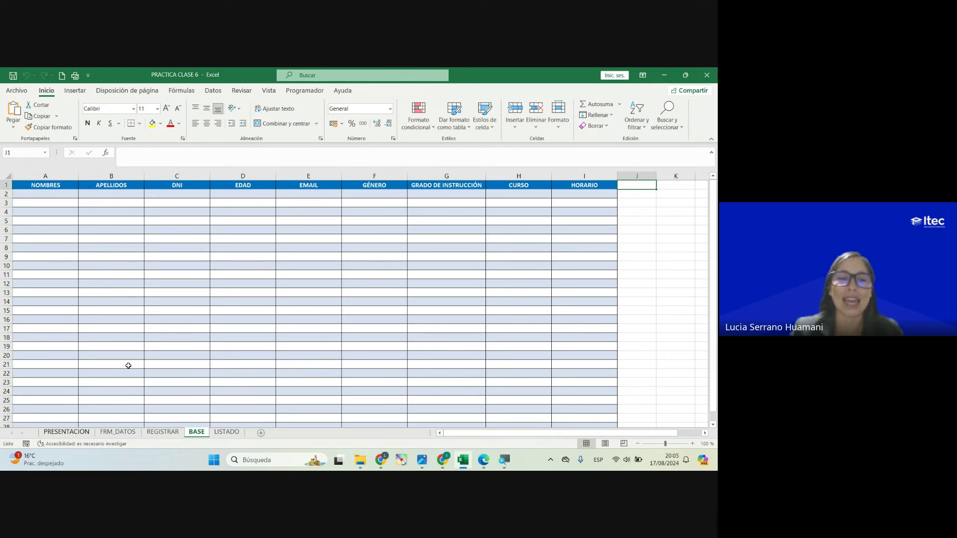
pyautogui.click(196, 320)
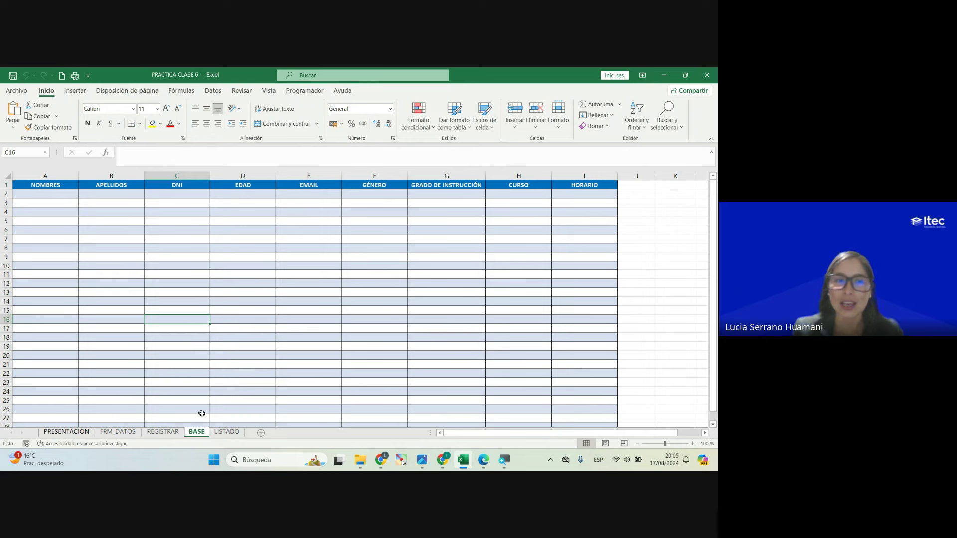
pyautogui.click(223, 432)
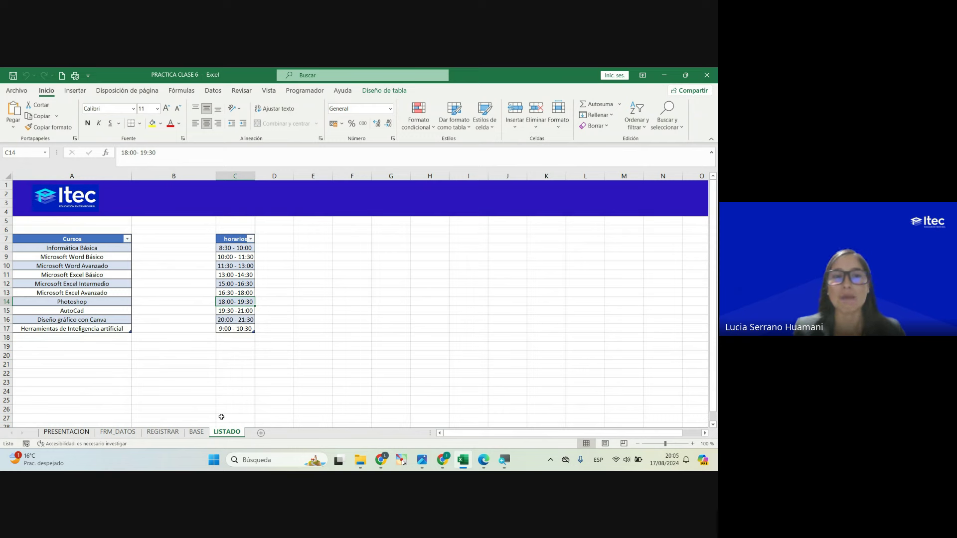
# - Select the course list A8:A17 and schedules C8:C17, then show the Programador ribbon
pyautogui.moveTo(104, 311); pyautogui.dragTo(105, 329)
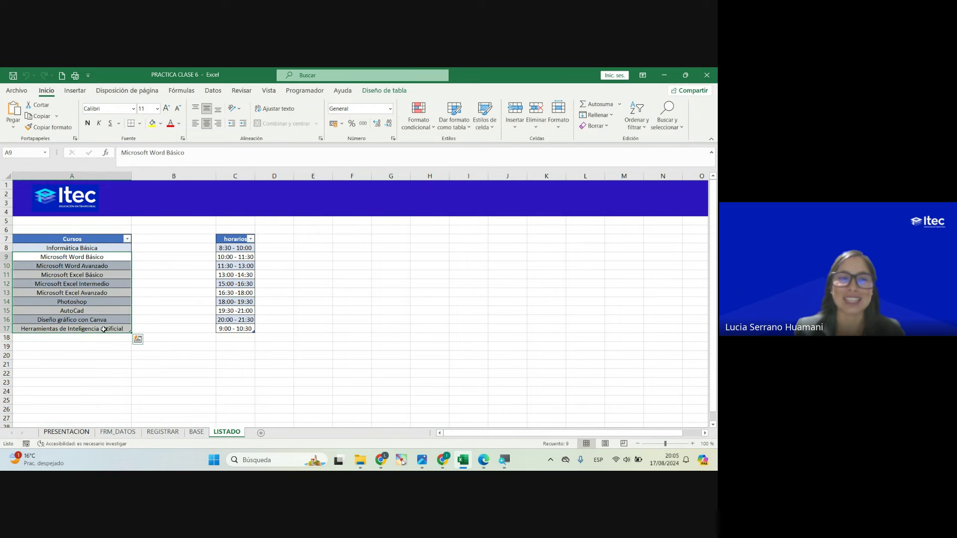
pyautogui.moveTo(218, 248); pyautogui.dragTo(217, 332)
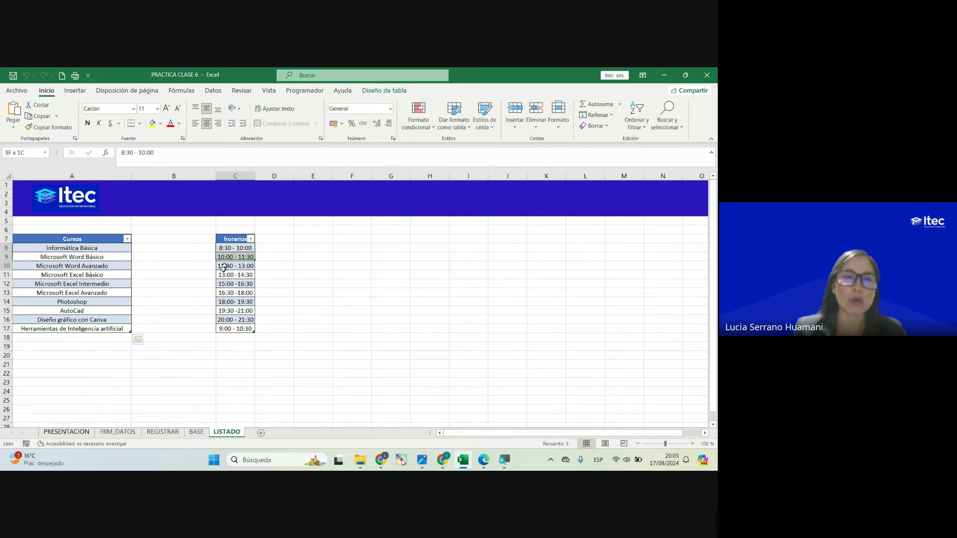
pyautogui.click(224, 338)
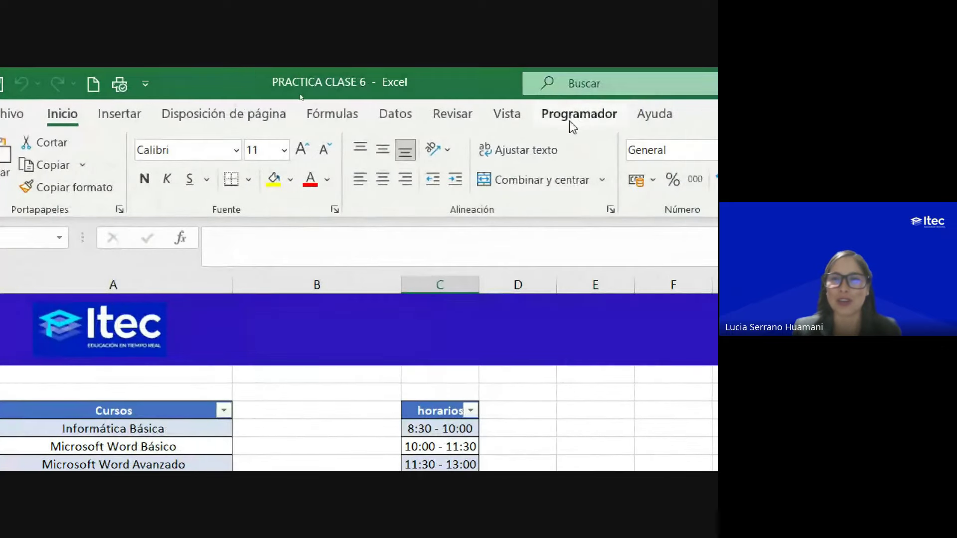
pyautogui.click(573, 119)
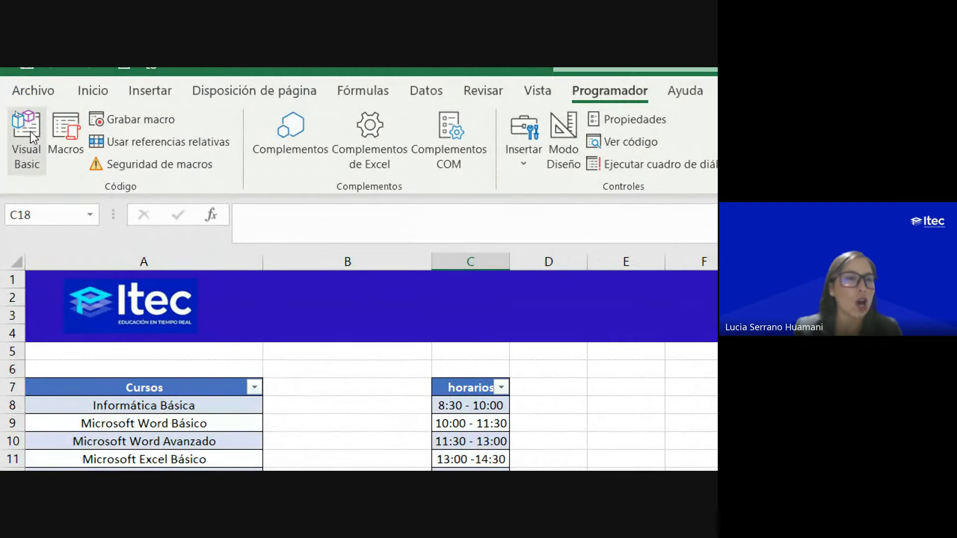
# - Open the maximized Visual Basic editor and load FrmRegistro from Formularios into the designer
pyautogui.click(31, 132)
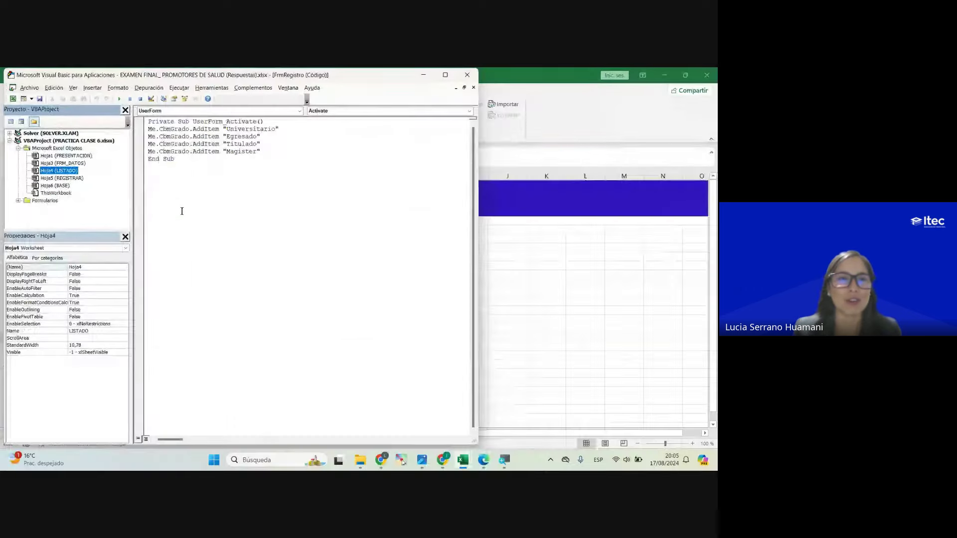
pyautogui.click(447, 74)
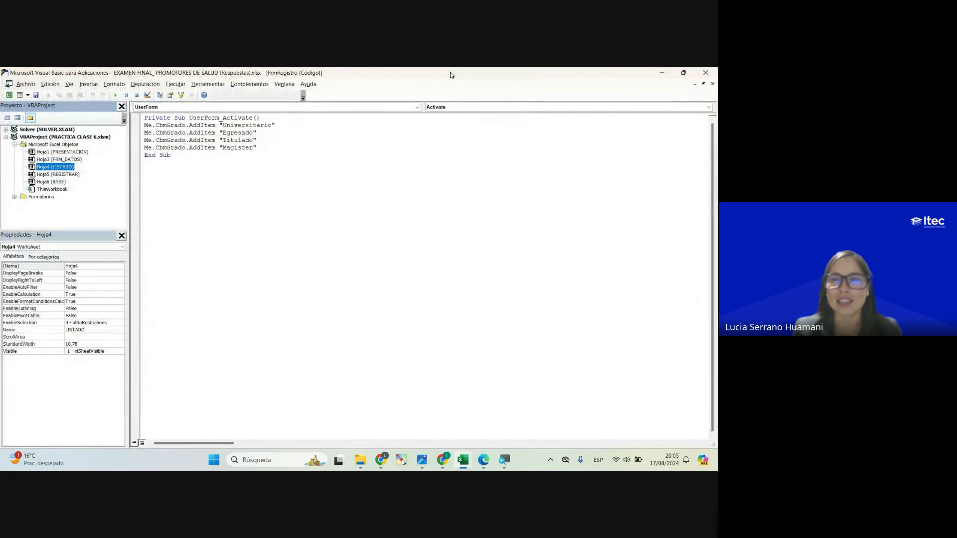
pyautogui.click(41, 198)
pyautogui.click(14, 198)
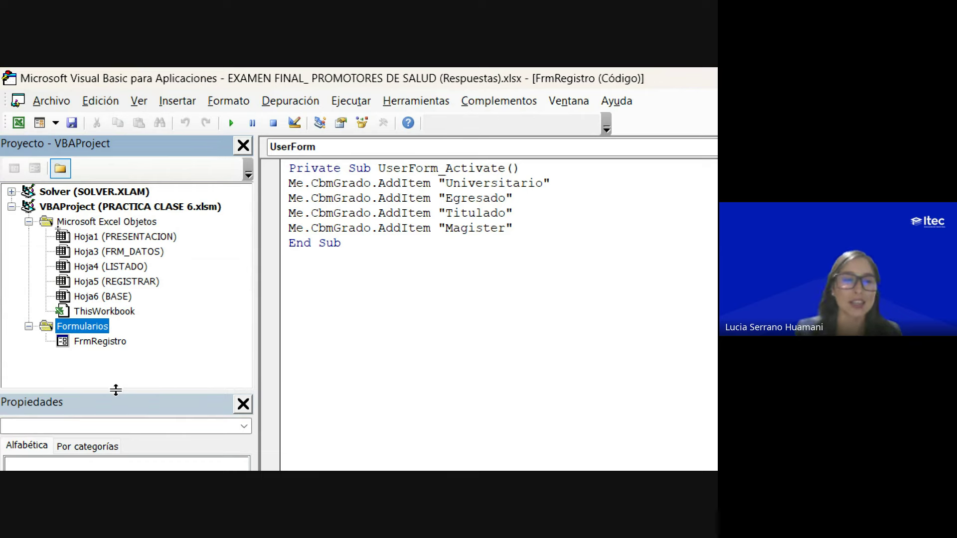
pyautogui.click(103, 343)
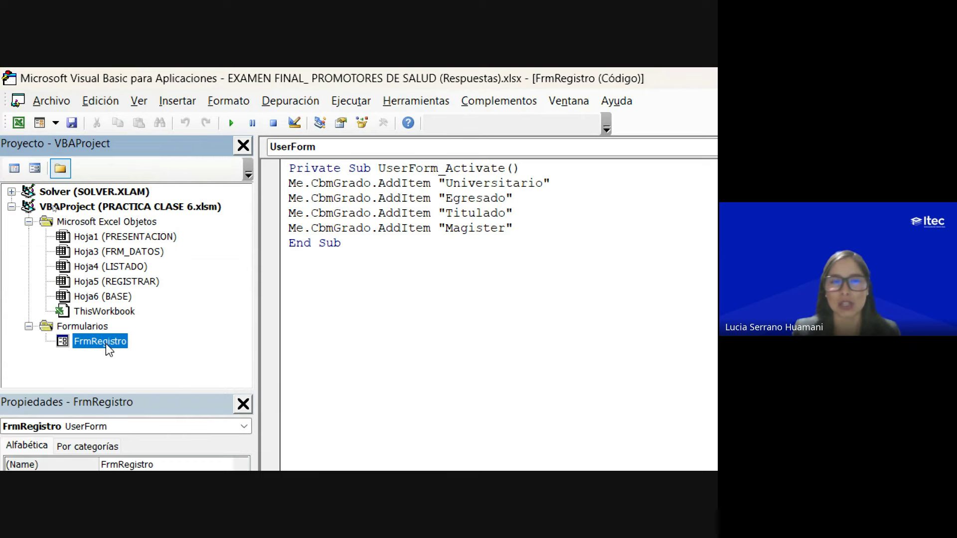
pyautogui.doubleClick(98, 344)
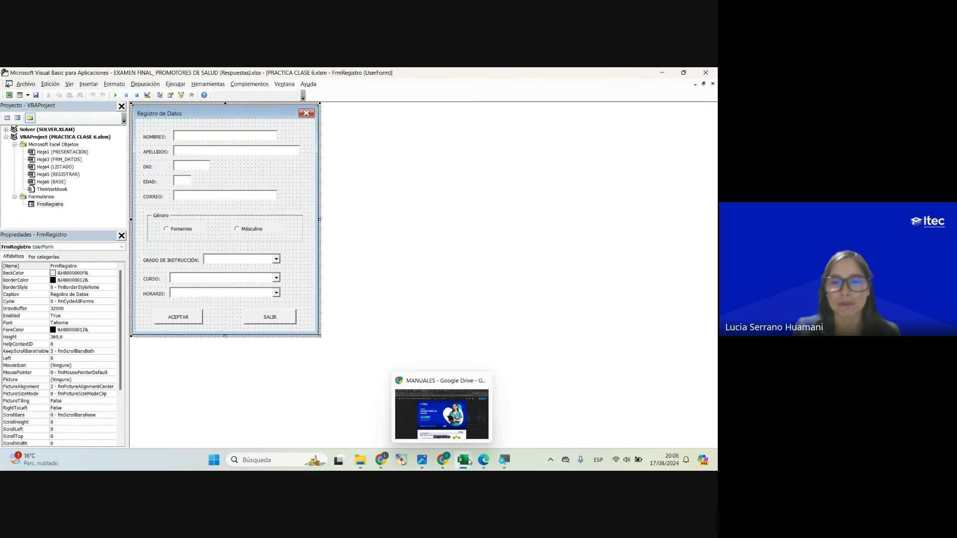
pyautogui.click(414, 424)
pyautogui.click(196, 432)
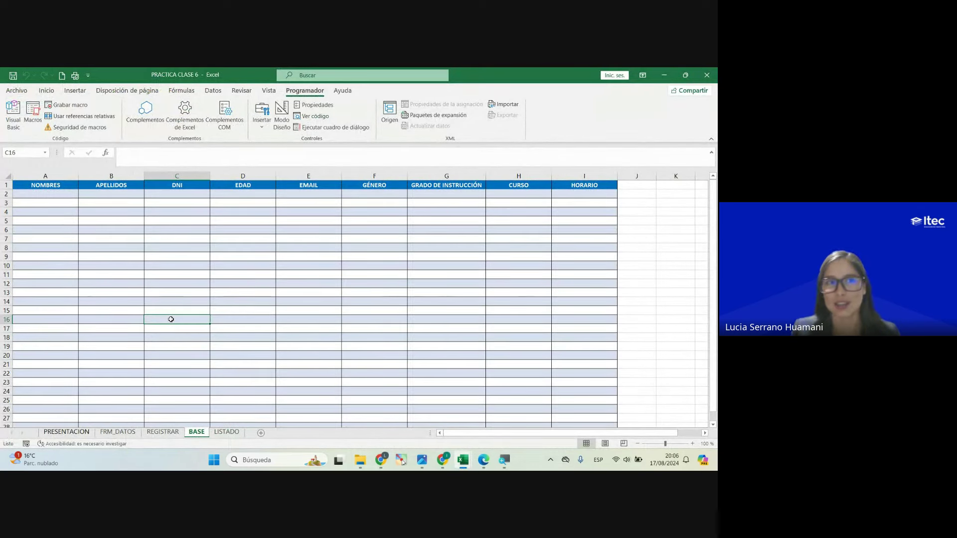
pyautogui.click(52, 194)
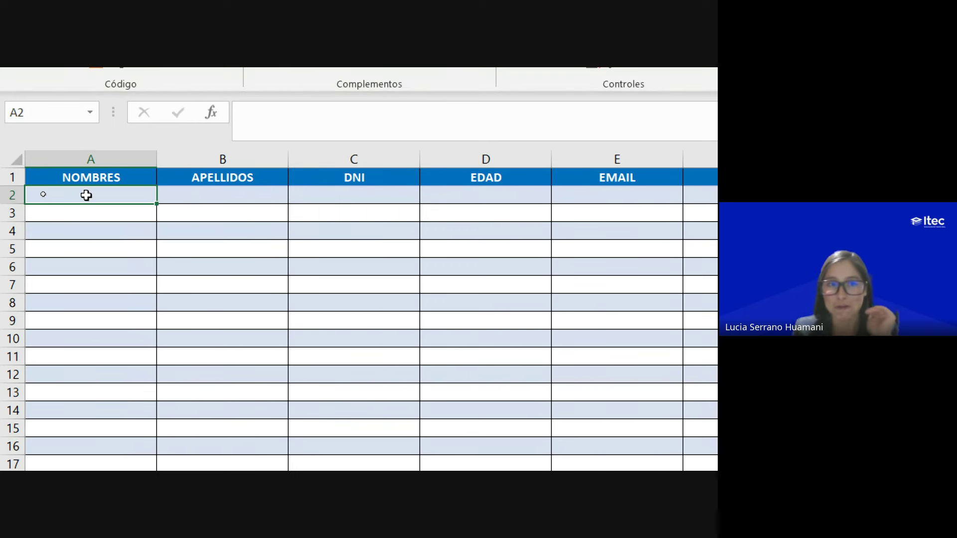
pyautogui.click(214, 196)
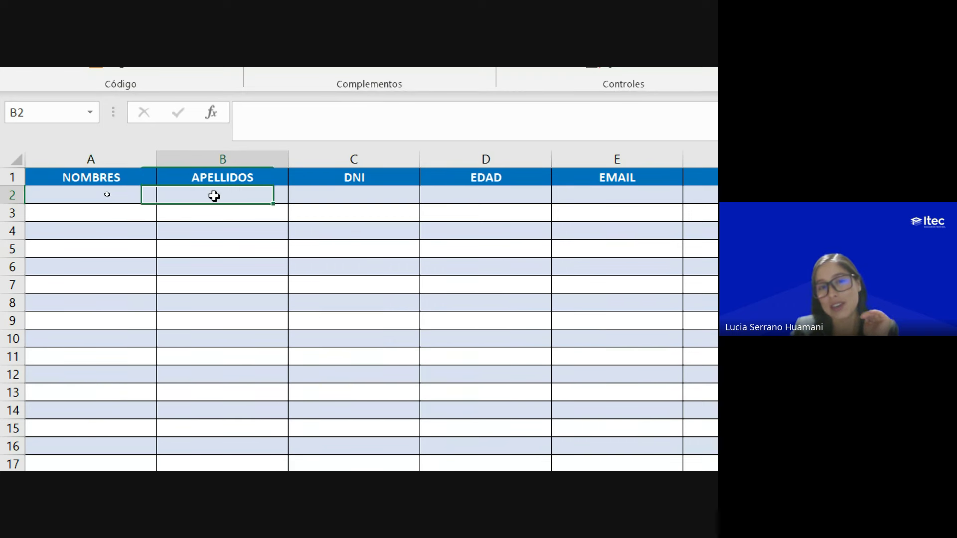
pyautogui.click(316, 197)
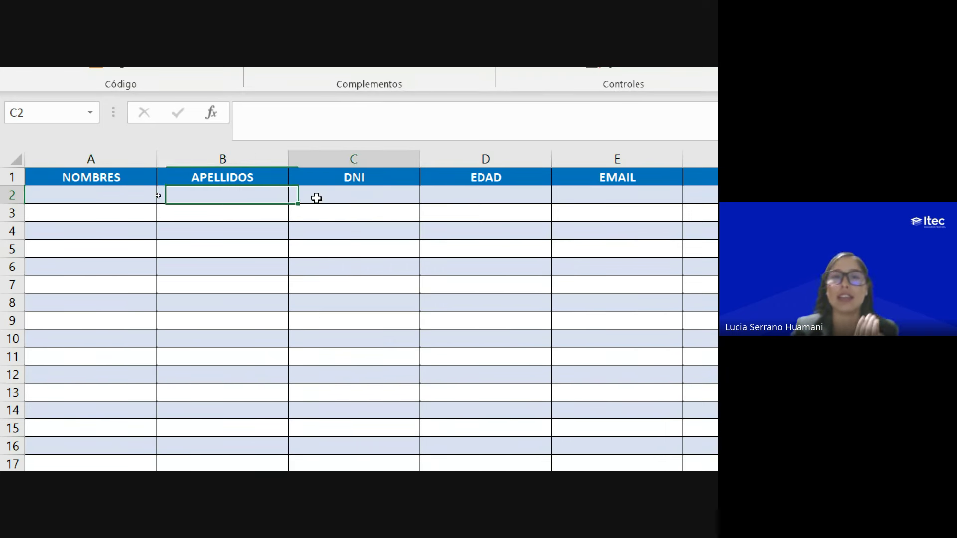
pyautogui.click(477, 210)
pyautogui.click(477, 194)
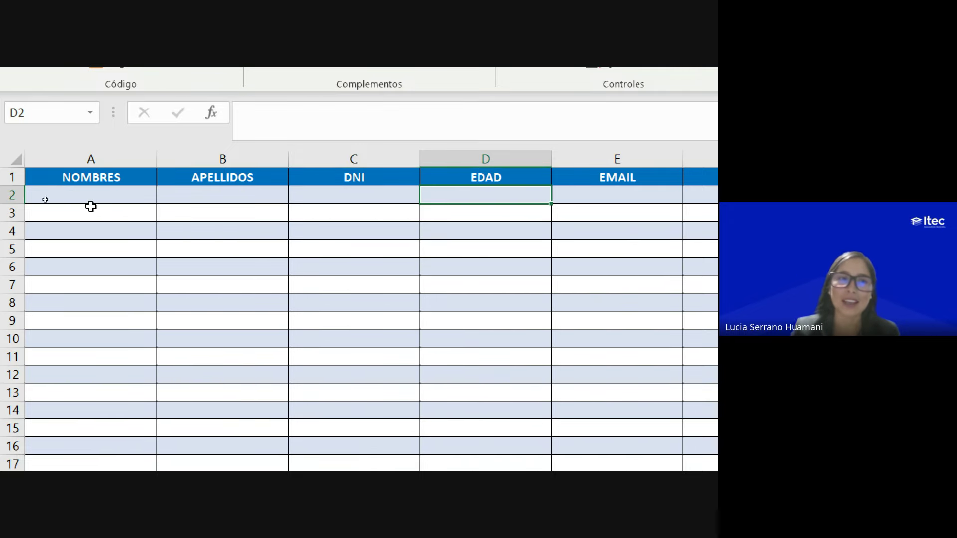
pyautogui.click(30, 193)
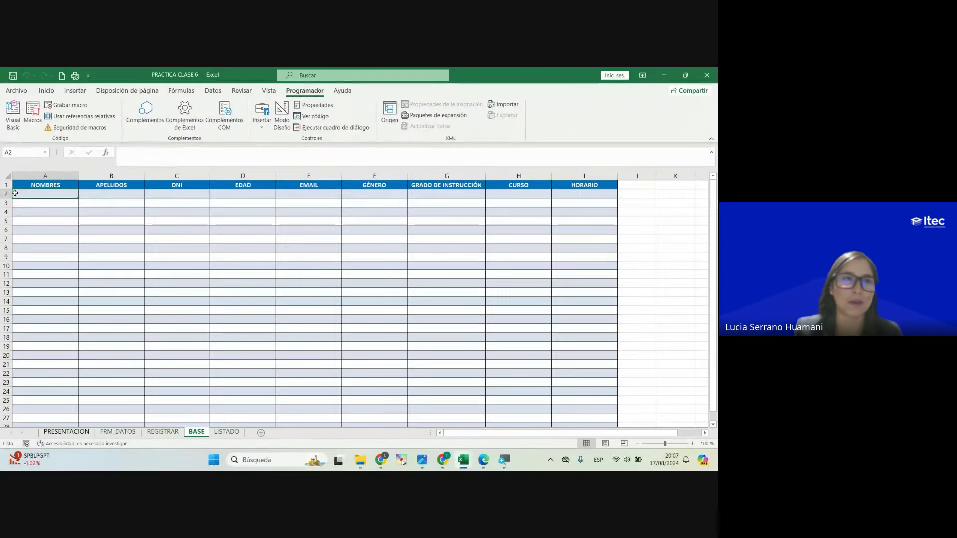
# - Reopen the VBA editor on the FrmRegistro form and select its ACEPTAR button
pyautogui.click(12, 112)
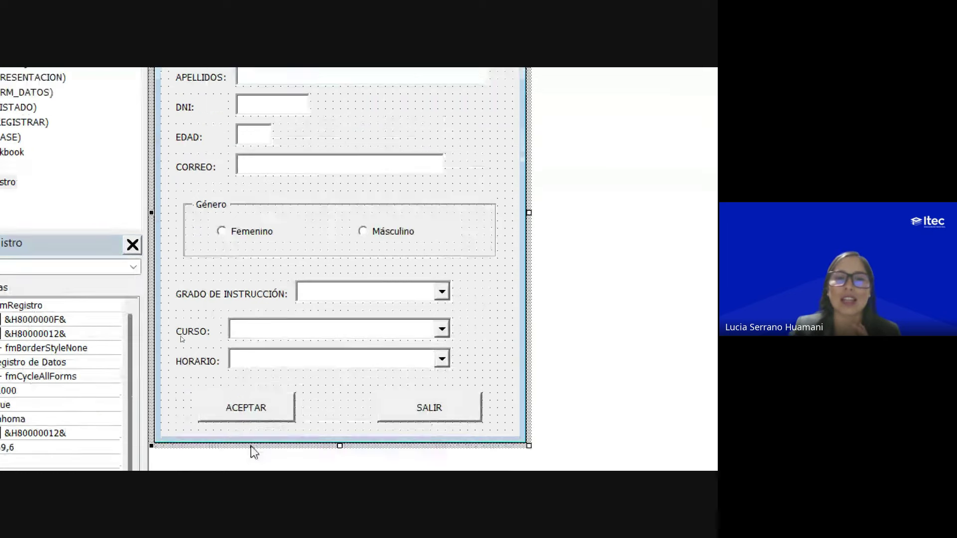
pyautogui.click(224, 345)
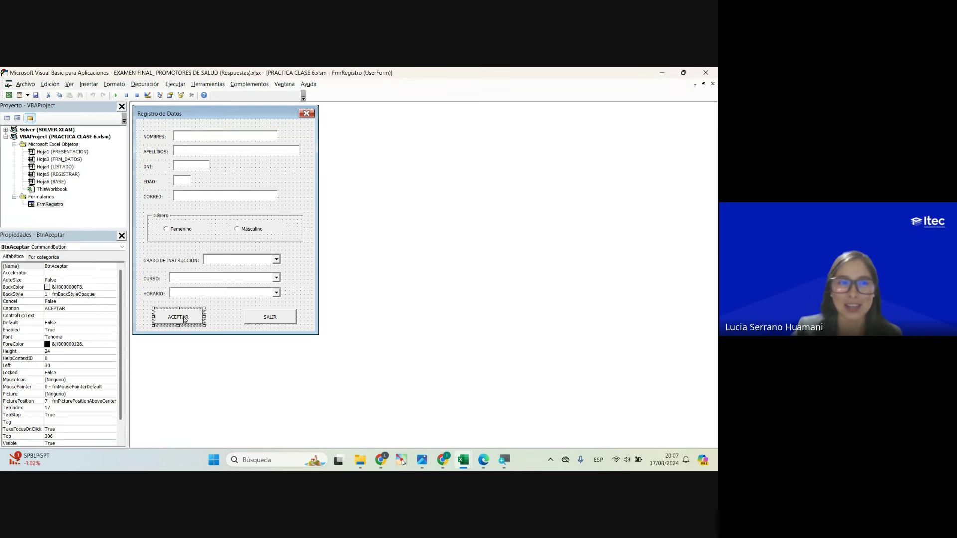
# - Generate BtnAceptar_Click from the ACEPTAR button, review its name parts, and place the cursor inside
pyautogui.doubleClick(184, 317)
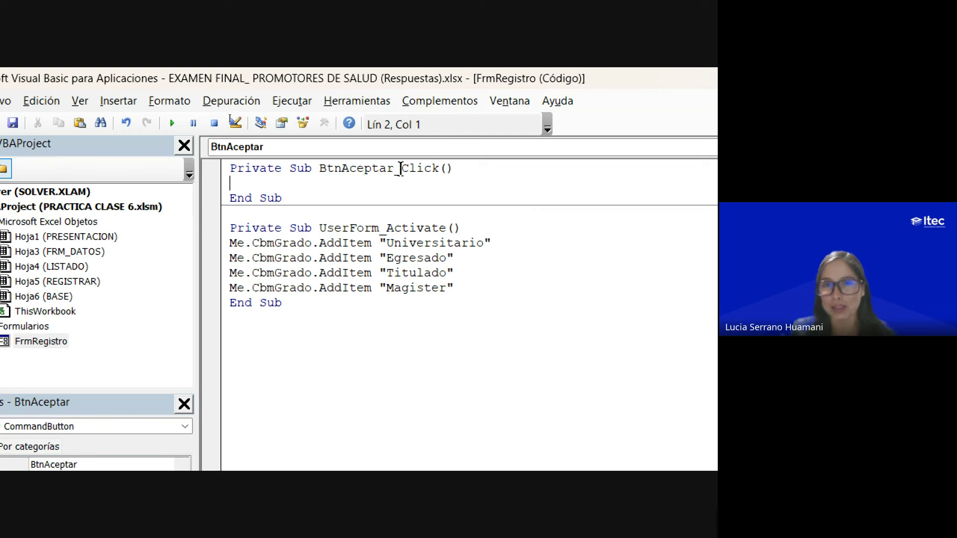
pyautogui.moveTo(401, 168); pyautogui.dragTo(439, 168)
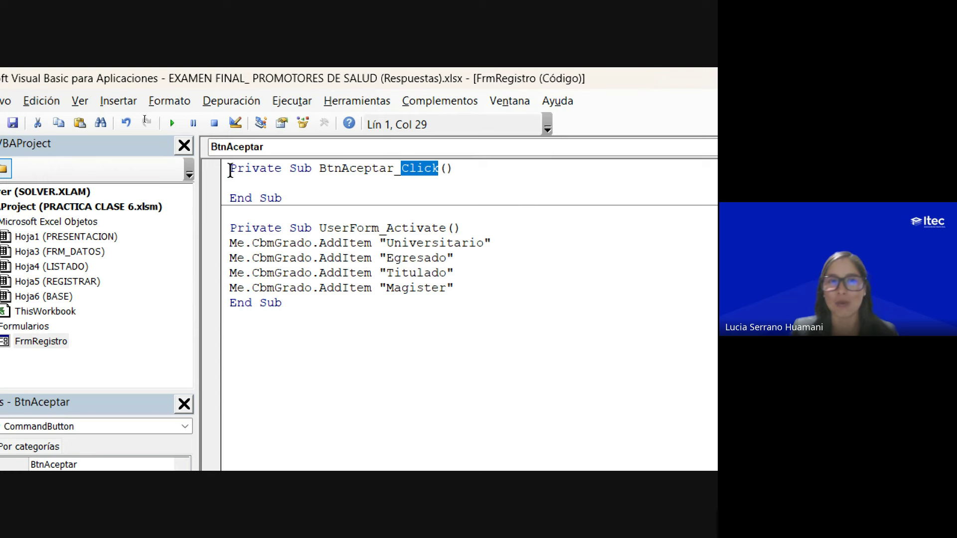
pyautogui.moveTo(230, 169); pyautogui.dragTo(319, 168)
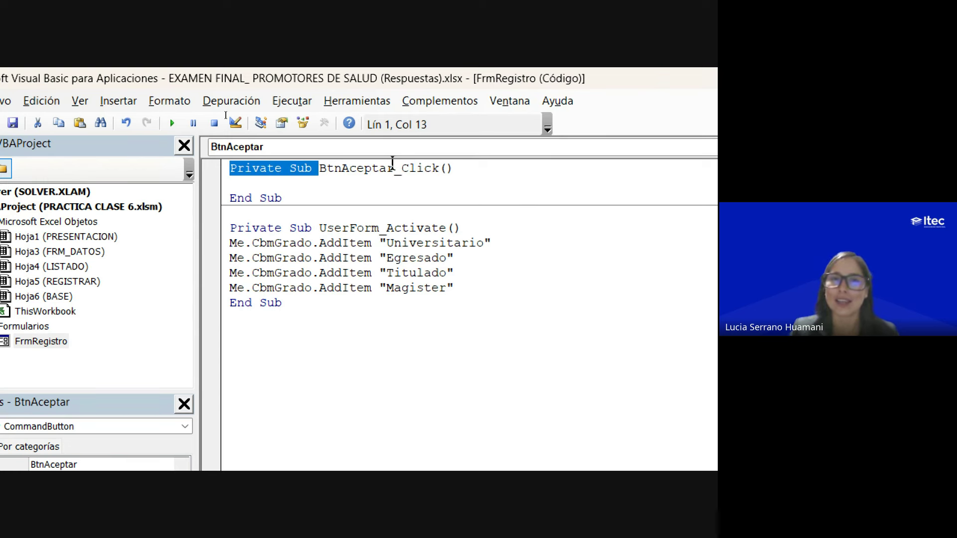
pyautogui.moveTo(403, 168); pyautogui.dragTo(439, 168)
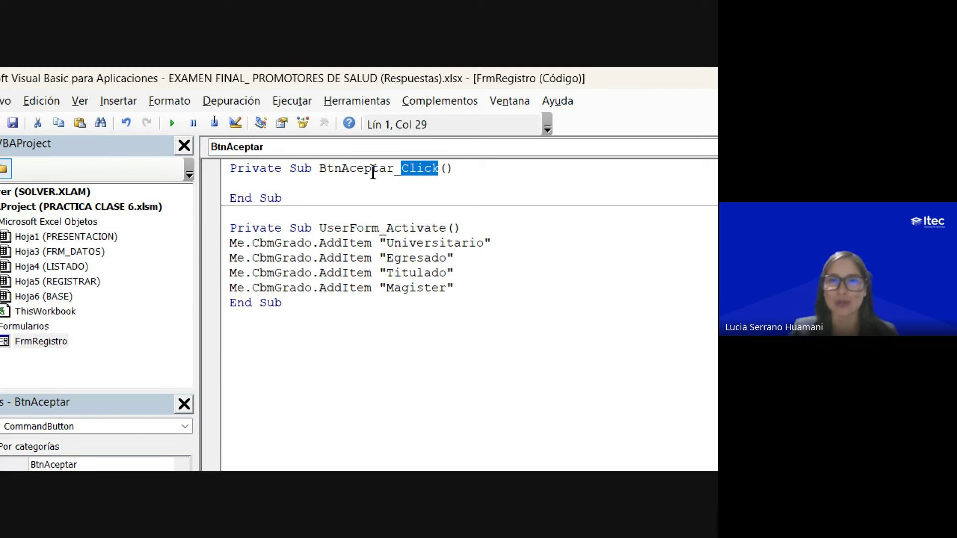
pyautogui.moveTo(320, 168); pyautogui.dragTo(394, 168)
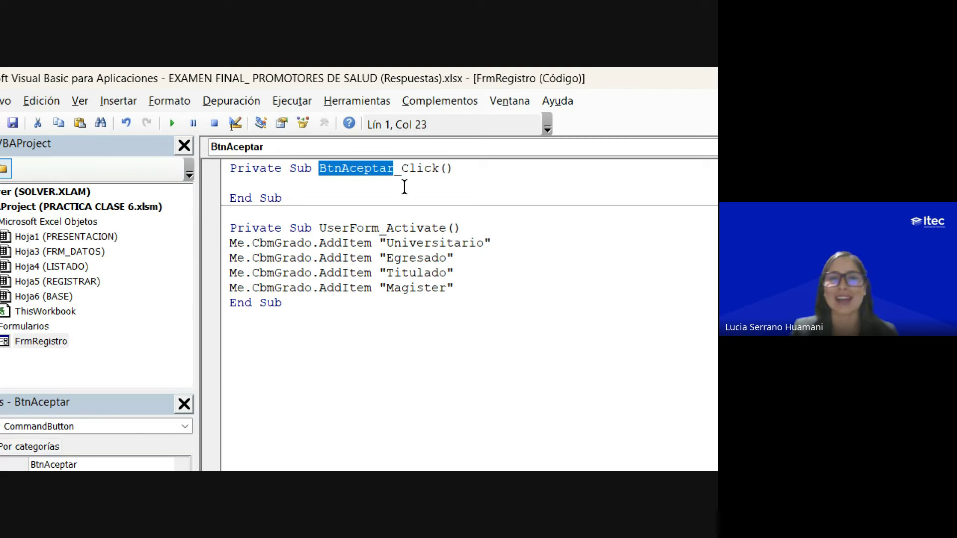
pyautogui.click(300, 183)
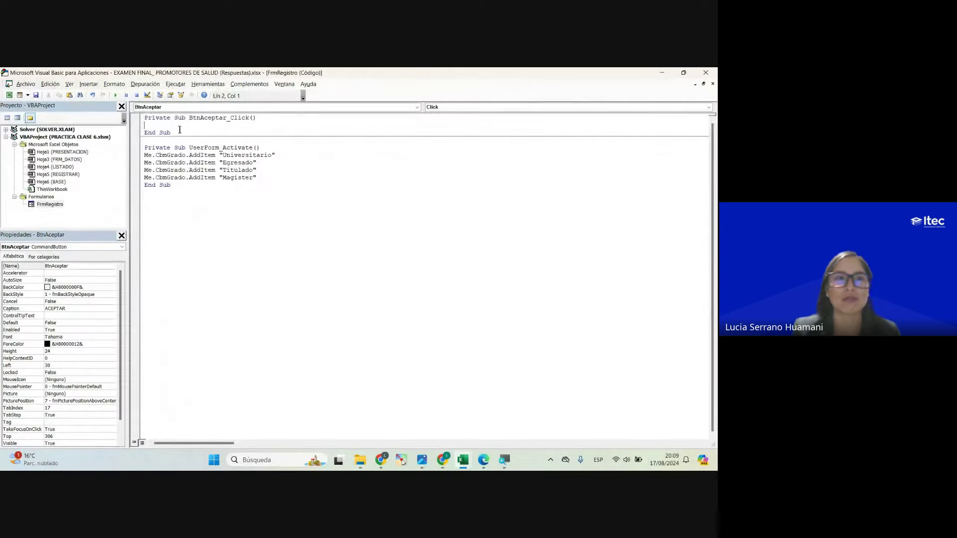
# - In the form designer, check each field's (Name), from TxtNombre through CbmHorario
pyautogui.doubleClick(58, 206)
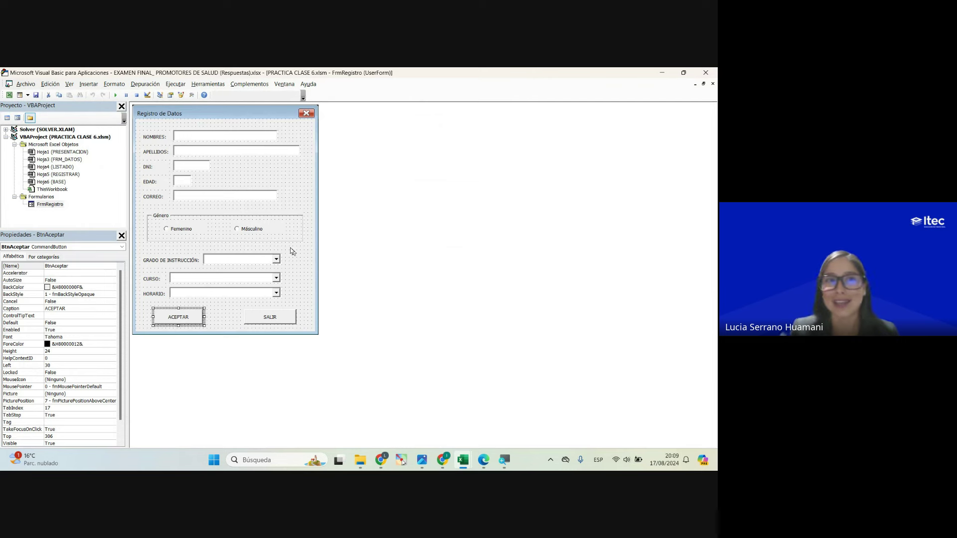
pyautogui.click(213, 142)
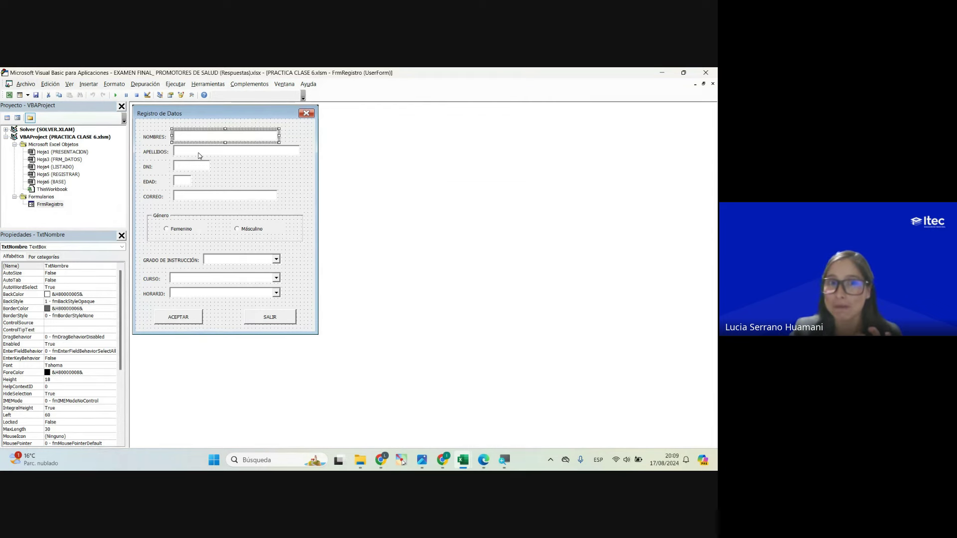
pyautogui.click(199, 152)
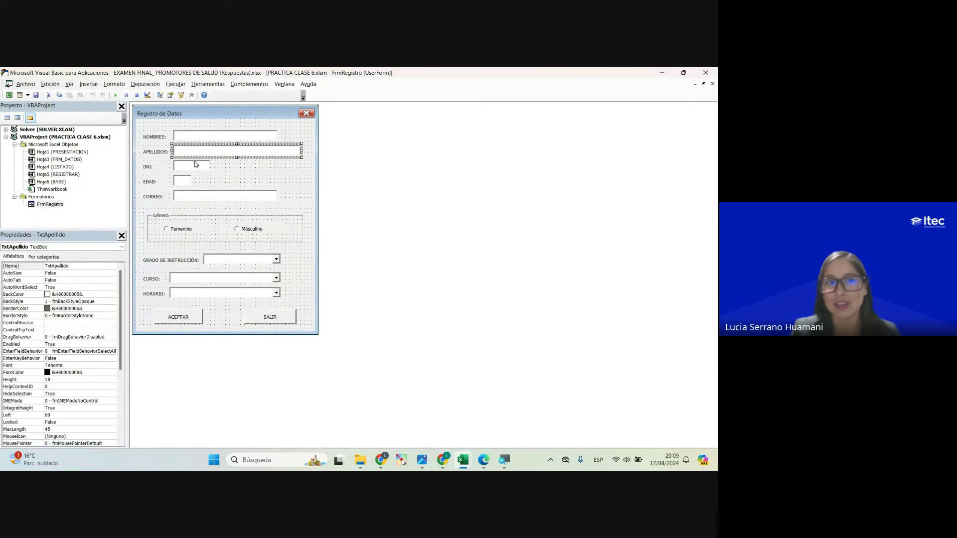
pyautogui.click(196, 166)
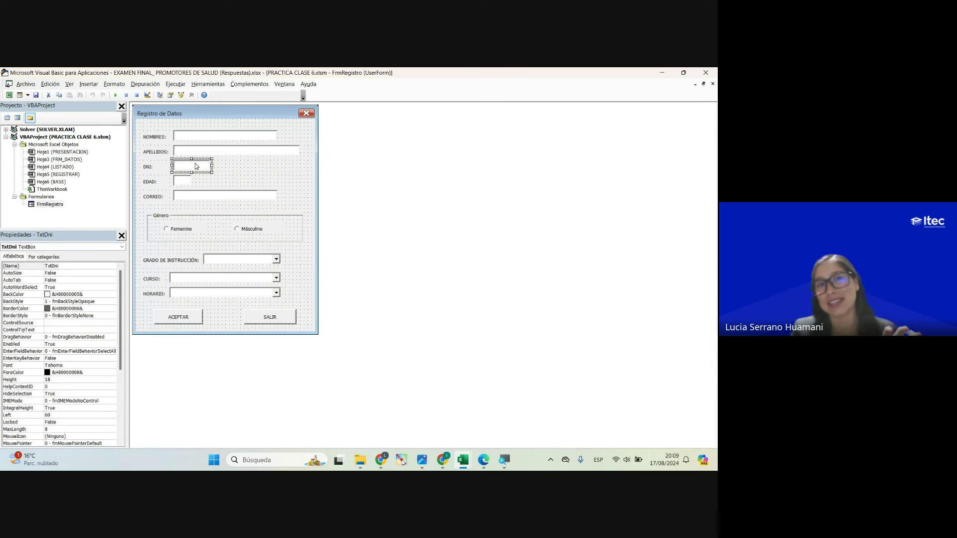
pyautogui.click(182, 180)
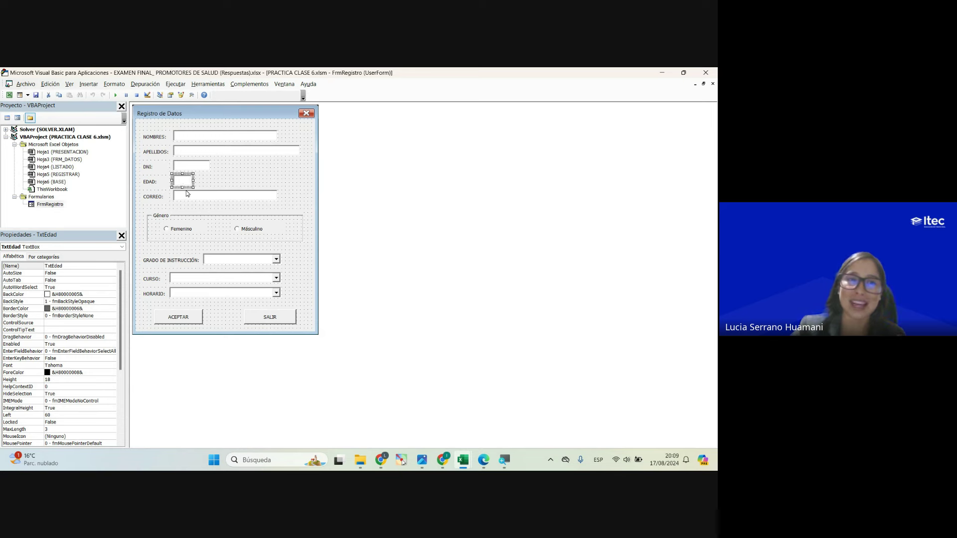
pyautogui.click(189, 196)
pyautogui.click(185, 230)
pyautogui.click(197, 260)
pyautogui.click(222, 260)
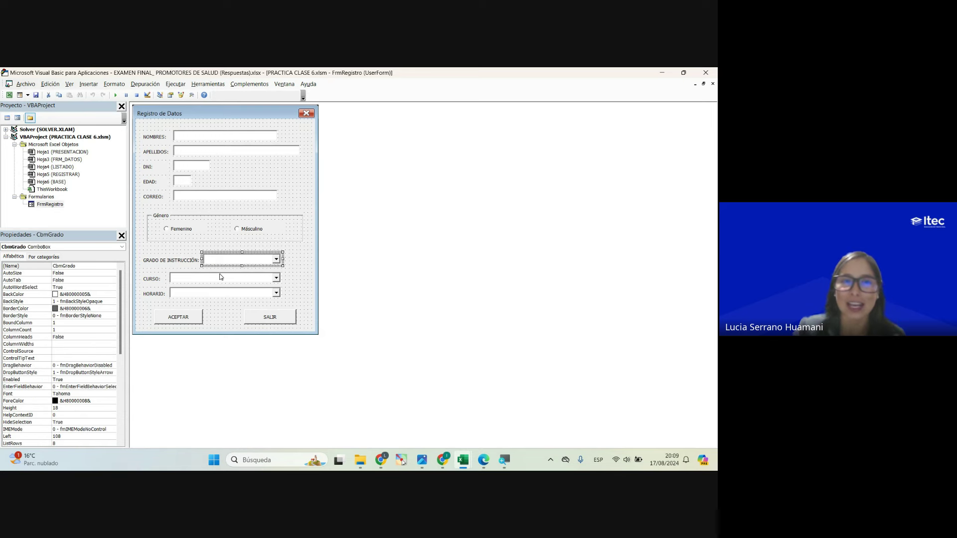
pyautogui.click(222, 277)
pyautogui.click(217, 294)
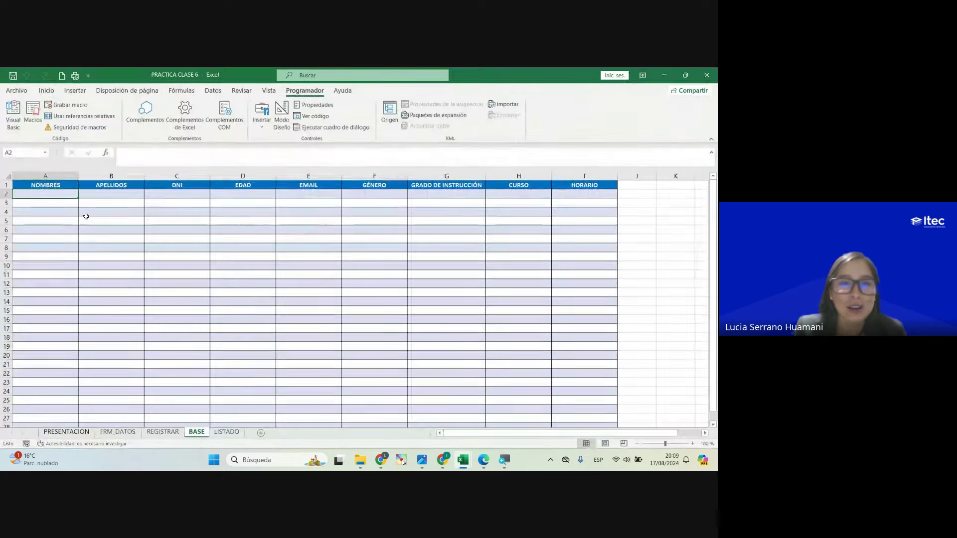
# - Switch back to Excel's BASE sheet with its empty NOMBRES–HORARIO table
pyautogui.click(9, 95)
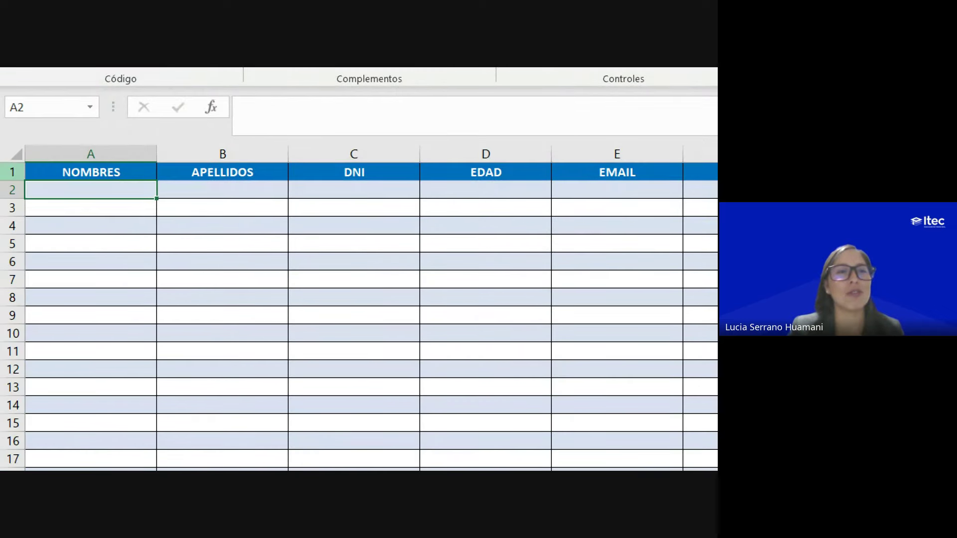
# - Select the NOMBRES column and cell A2 a few times, then switch to the Google Meet call
pyautogui.click(33, 176)
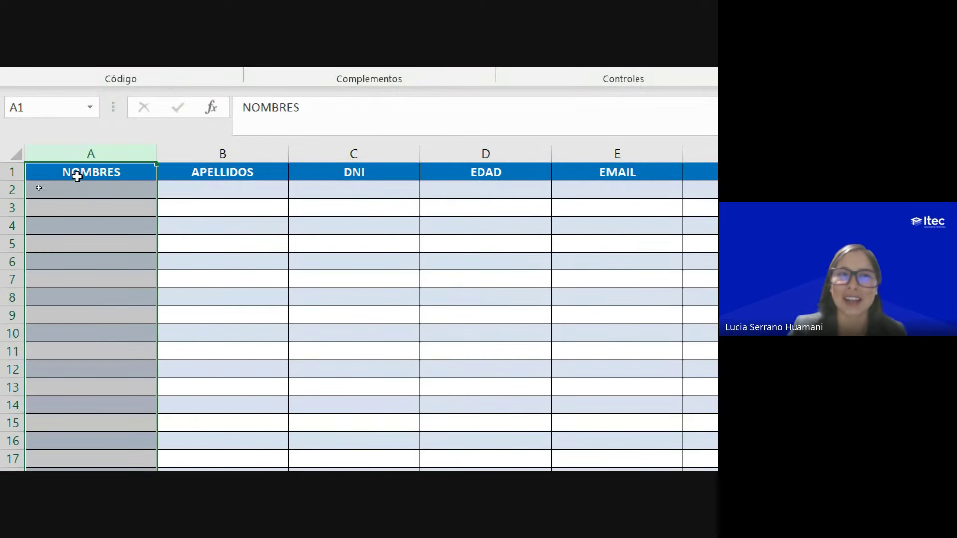
pyautogui.click(94, 191)
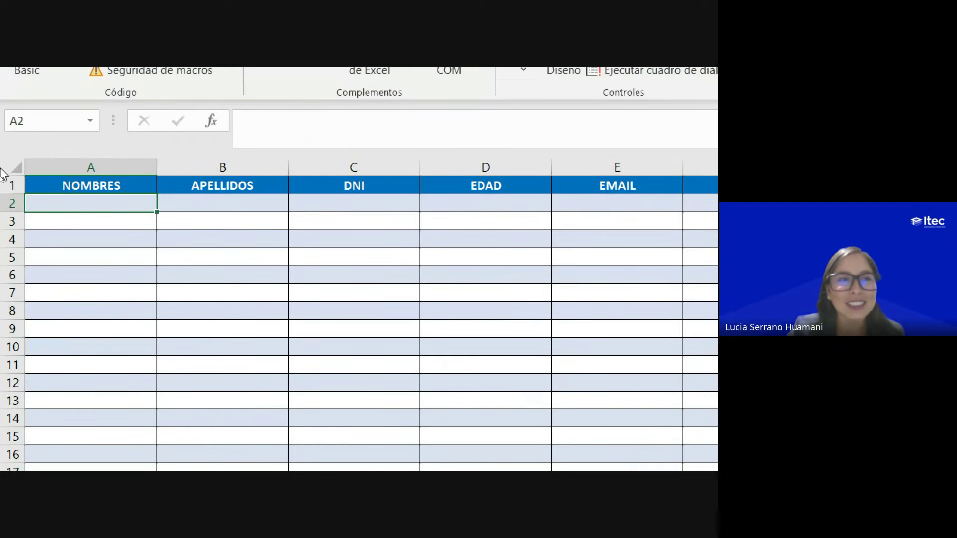
pyautogui.click(54, 167)
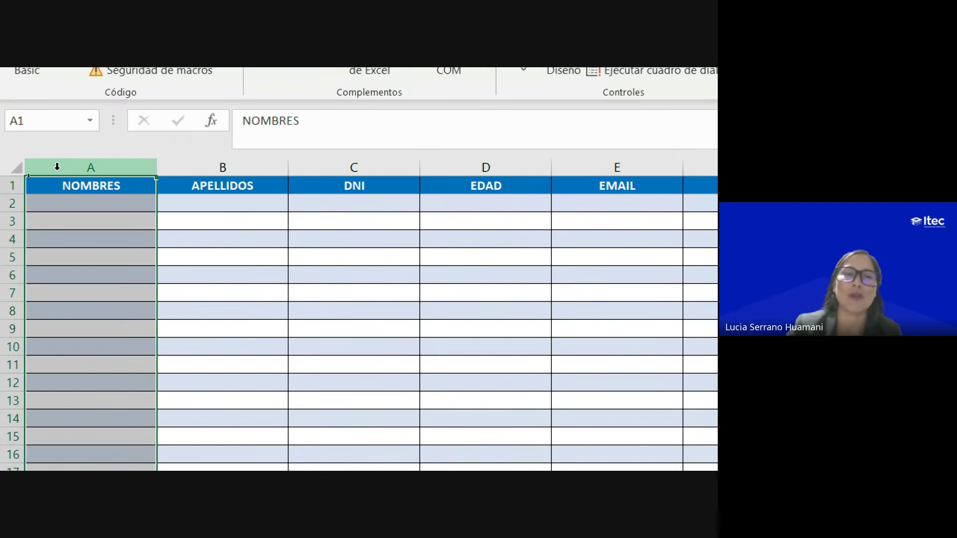
pyautogui.click(67, 200)
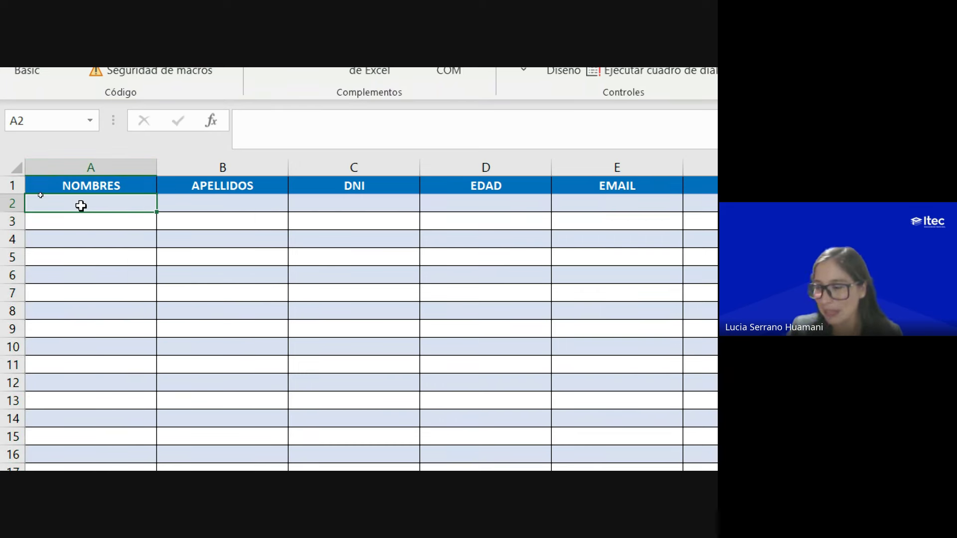
pyautogui.click(83, 167)
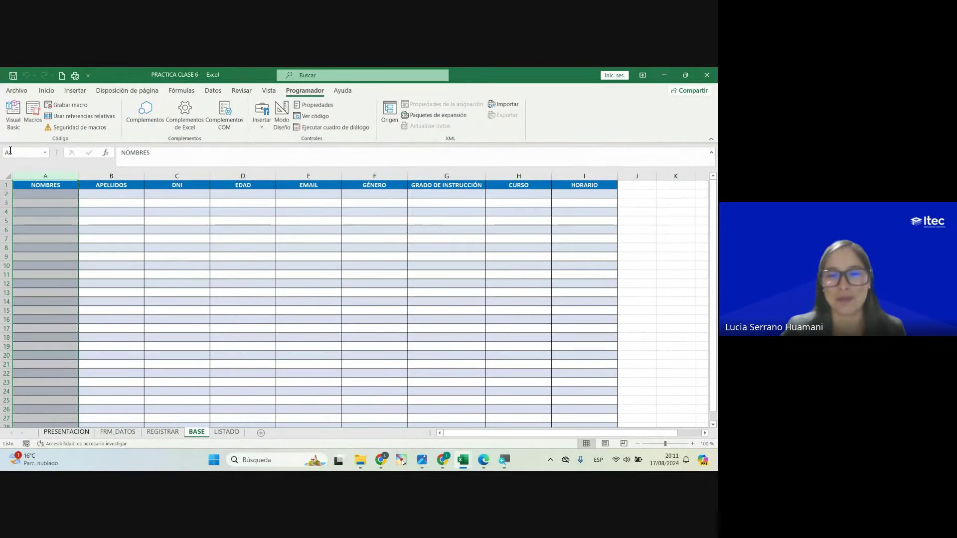
pyautogui.moveTo(382, 460)
pyautogui.click(327, 414)
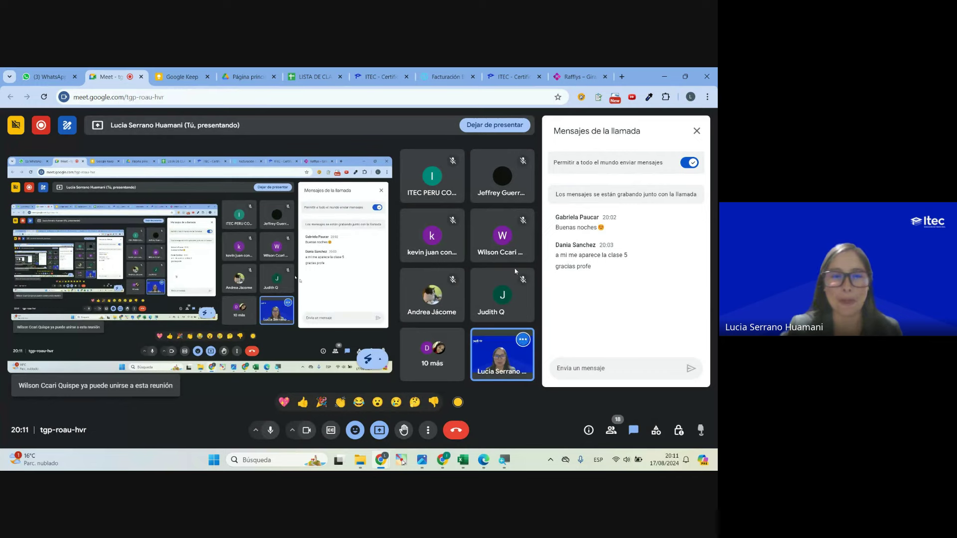
# - Turn the Meet camera off, keep the microphone on, and return to the PRACTICA CLASE 6 workbook
pyautogui.click(307, 430)
pyautogui.click(271, 431)
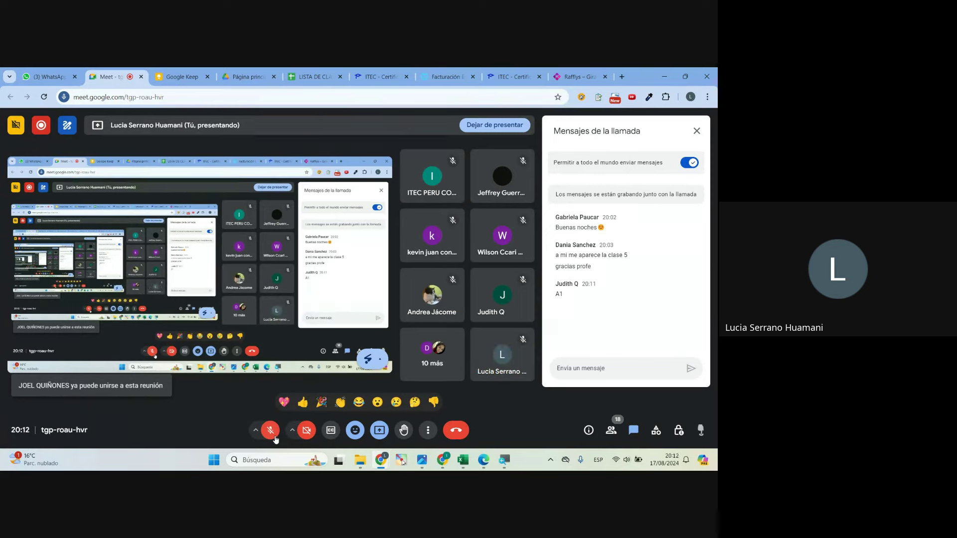
pyautogui.hotkey('ctrl', 'd')
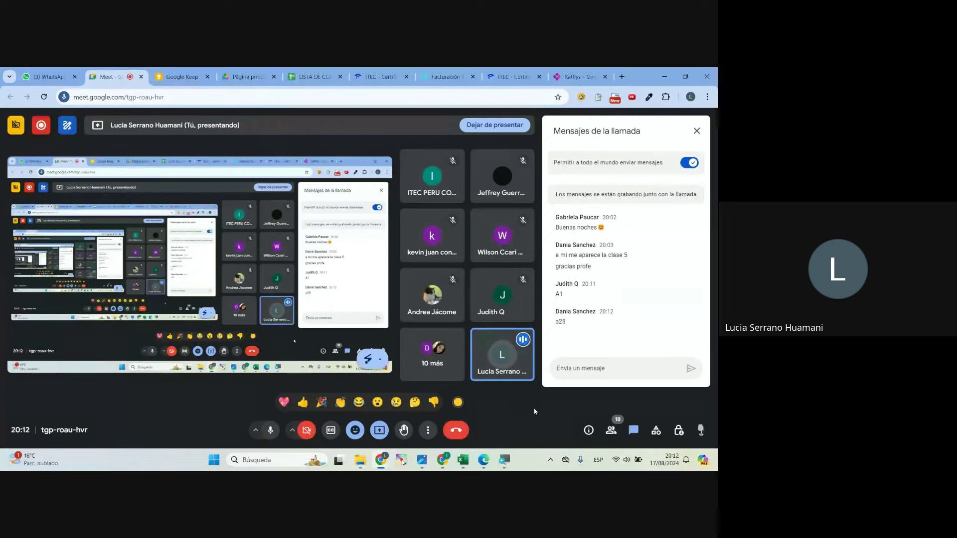
pyautogui.hotkey('alt', 'Tab')
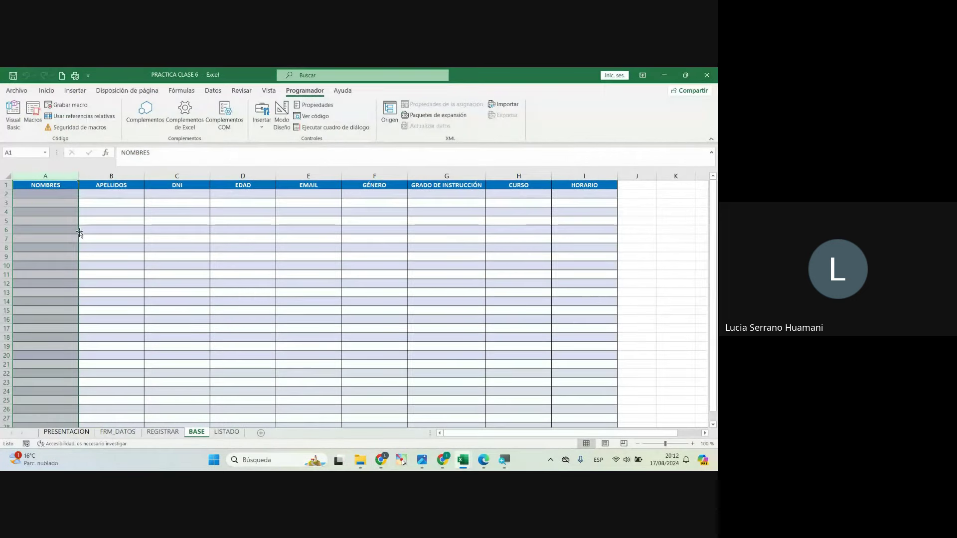
pyautogui.click(44, 193)
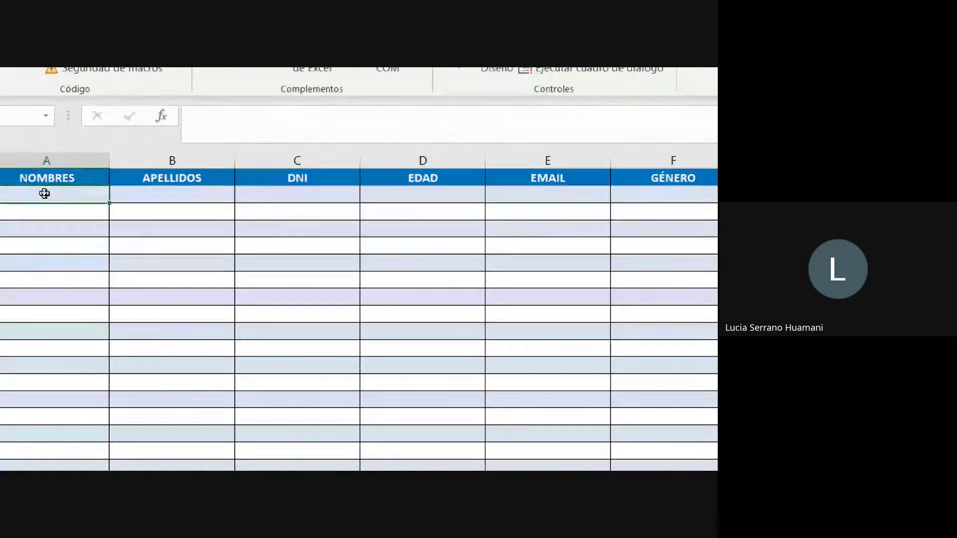
pyautogui.click(30, 174)
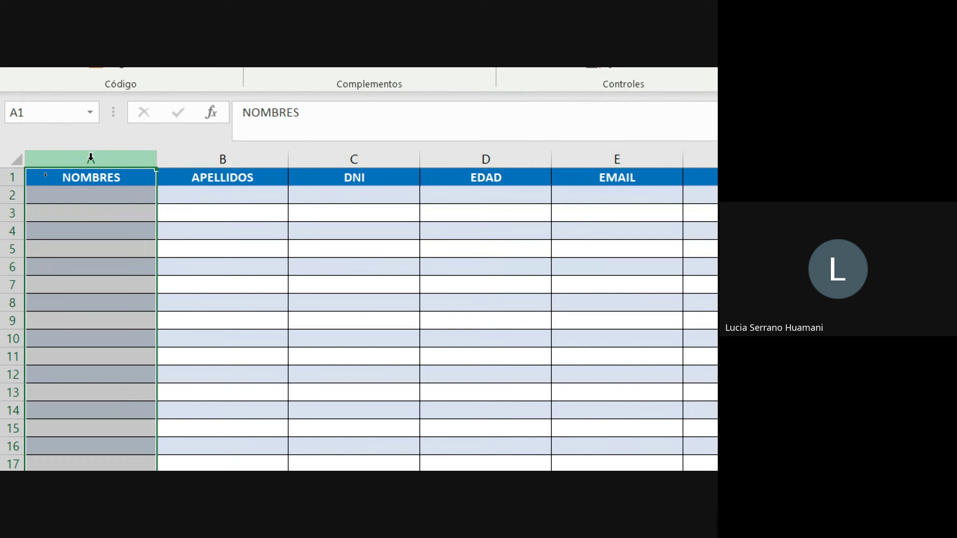
pyautogui.click(81, 179)
pyautogui.click(82, 150)
pyautogui.click(9, 176)
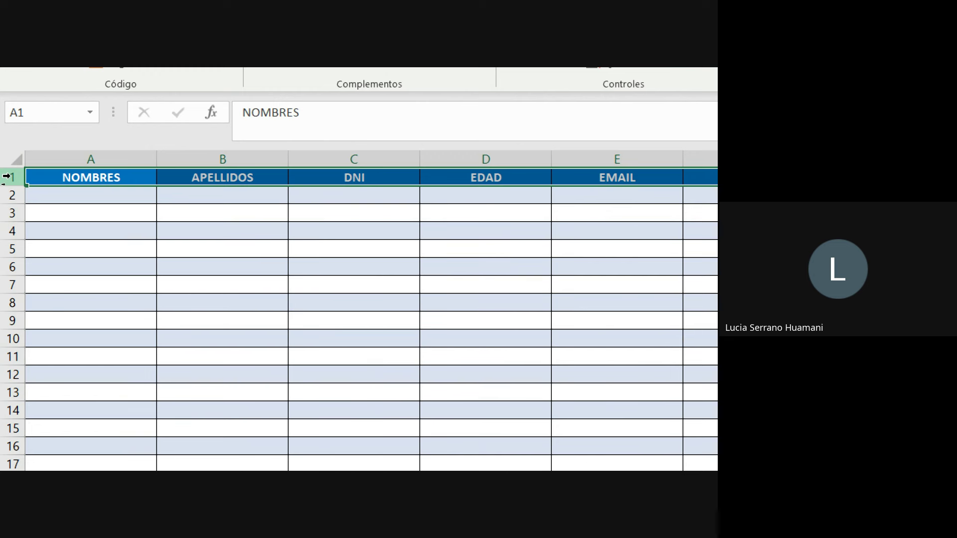
pyautogui.click(6, 194)
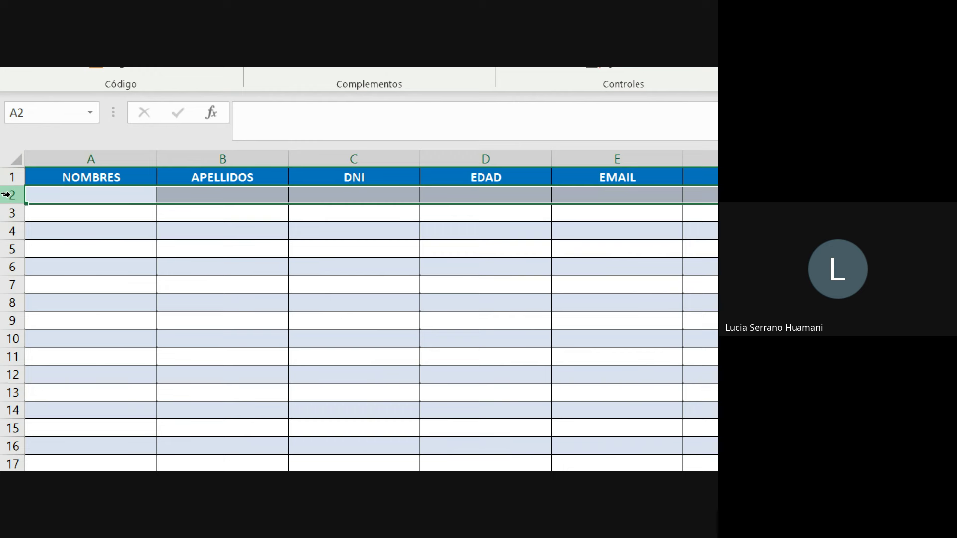
pyautogui.click(13, 212)
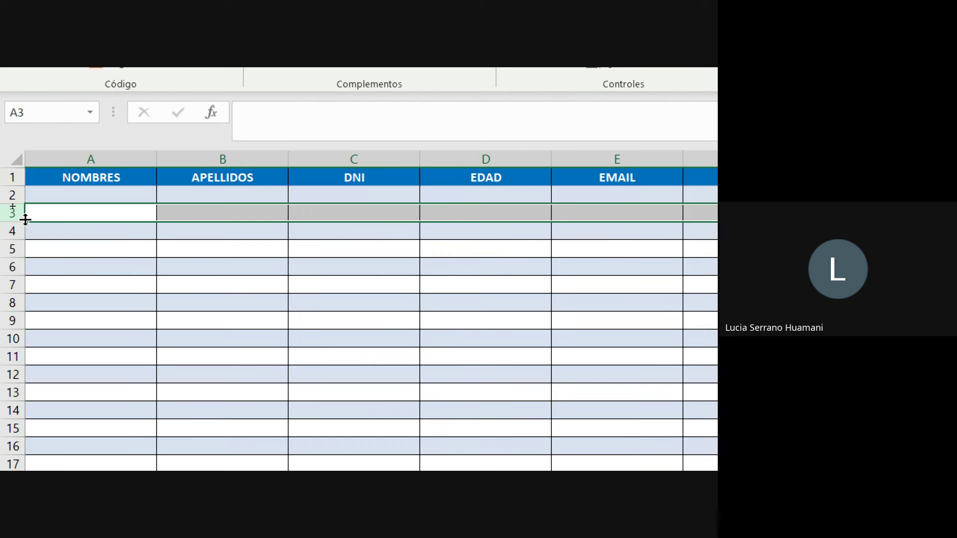
pyautogui.click(12, 231)
pyautogui.click(12, 247)
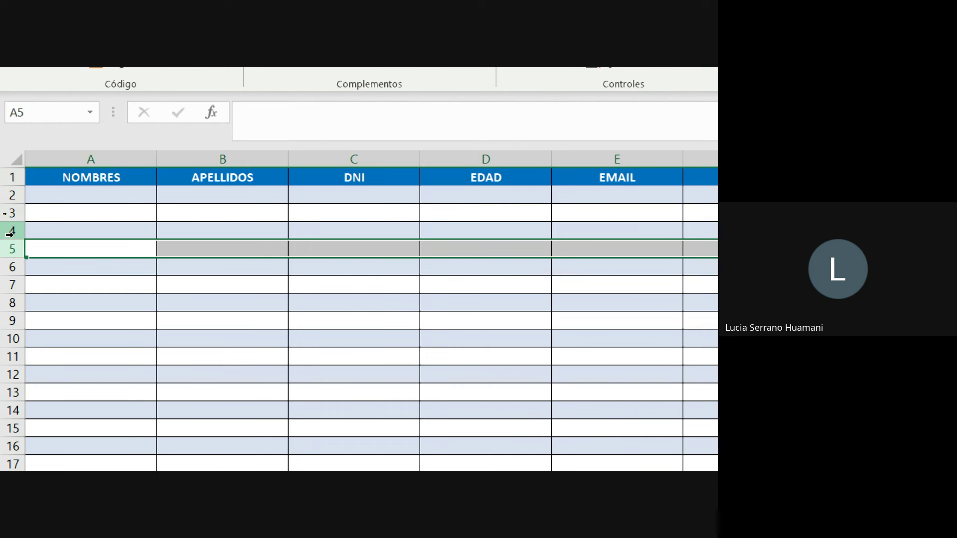
pyautogui.click(12, 232)
pyautogui.click(7, 213)
pyautogui.click(7, 195)
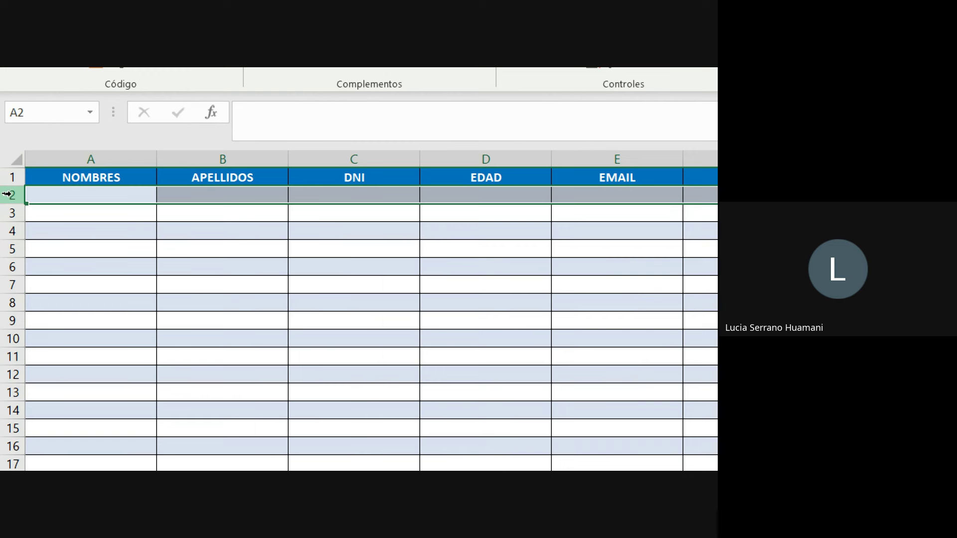
pyautogui.click(11, 178)
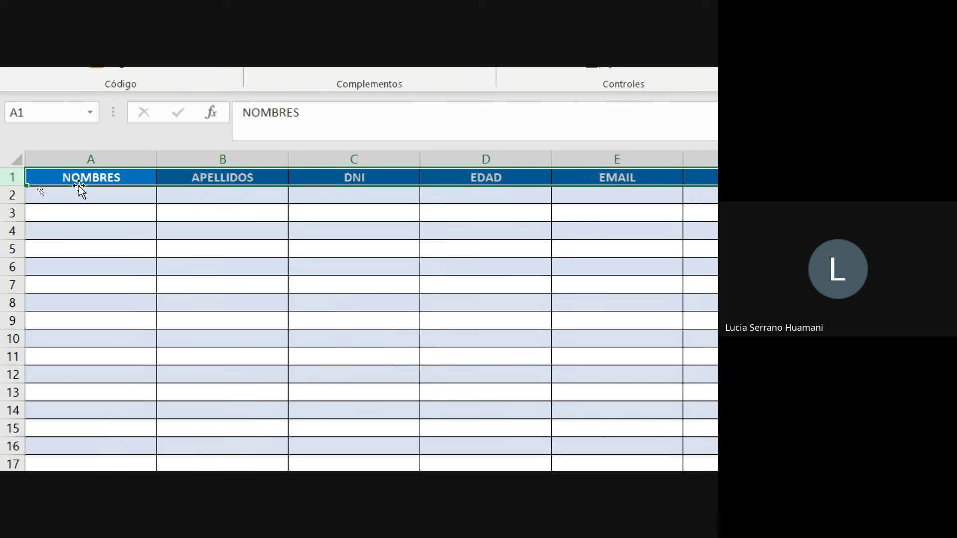
pyautogui.click(89, 152)
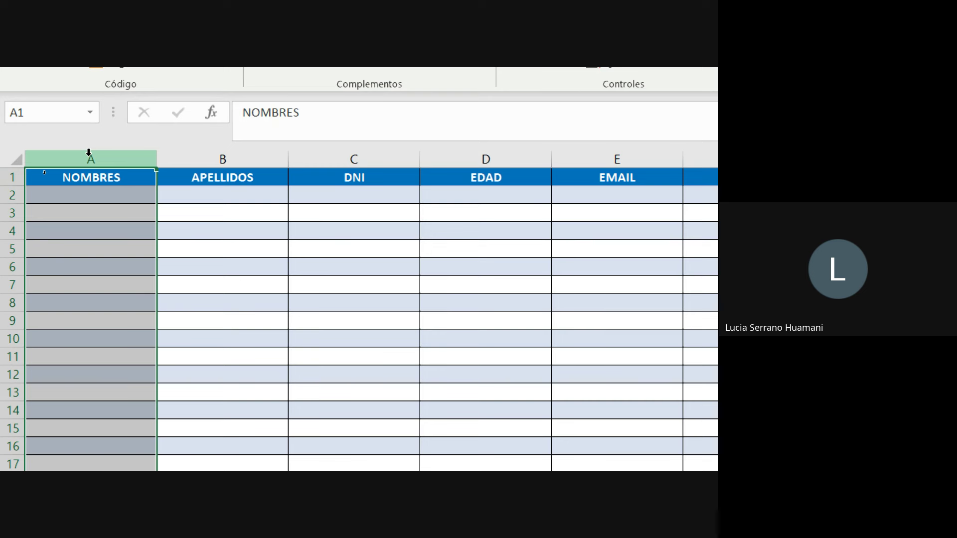
pyautogui.click(2, 176)
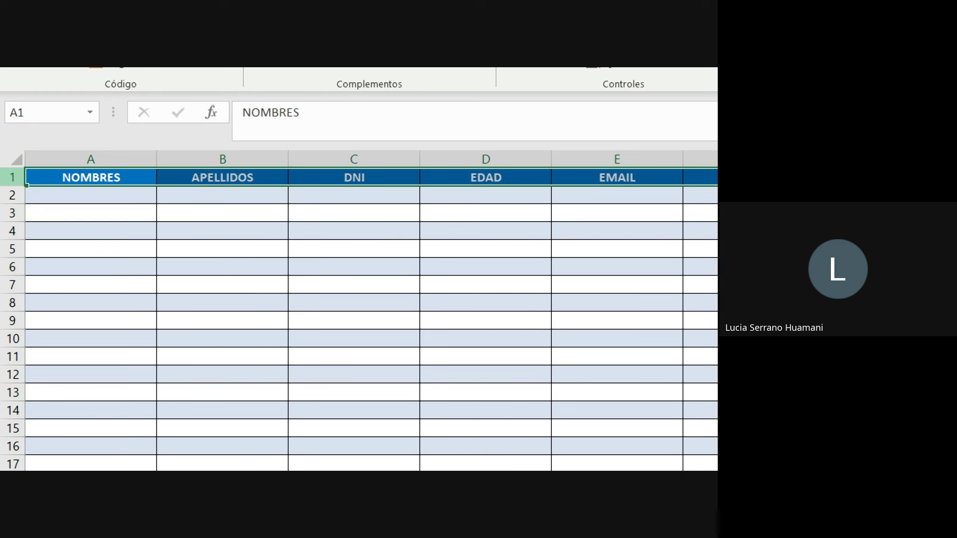
pyautogui.click(15, 177)
pyautogui.click(47, 196)
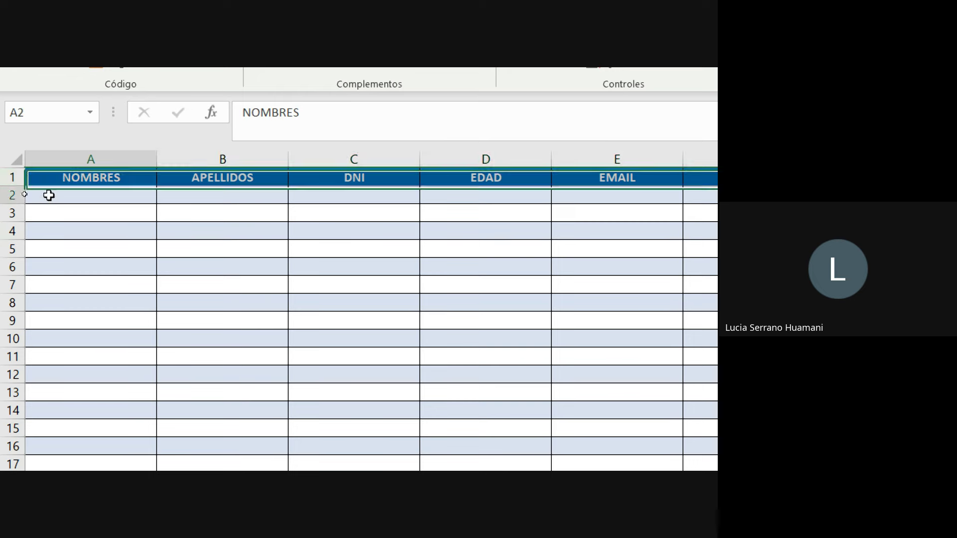
pyautogui.write('ana')
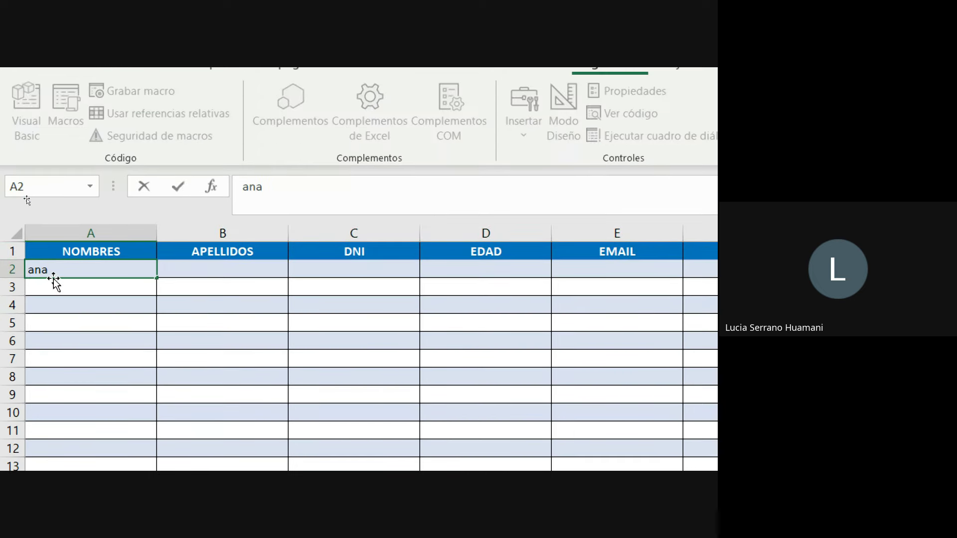
pyautogui.press('Return')
pyautogui.write('mart')
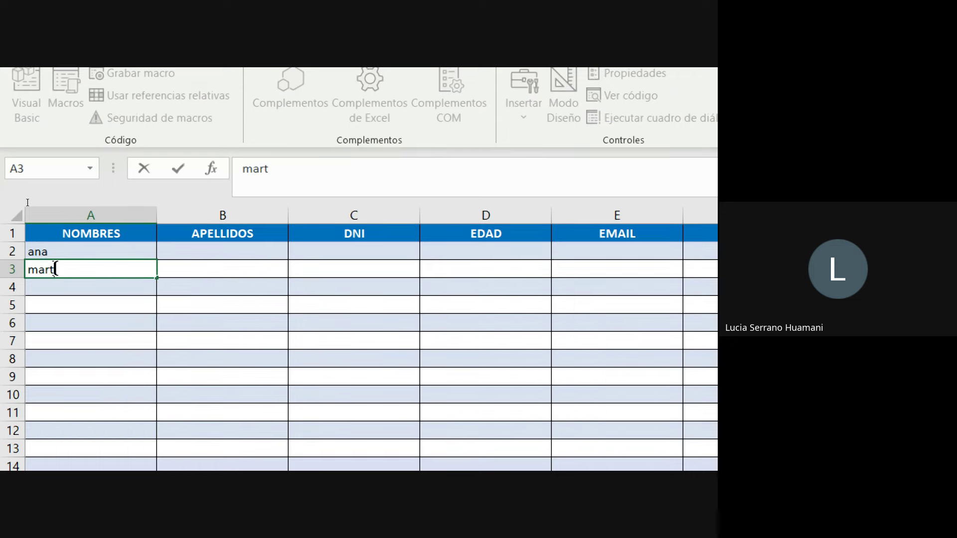
pyautogui.write('a')
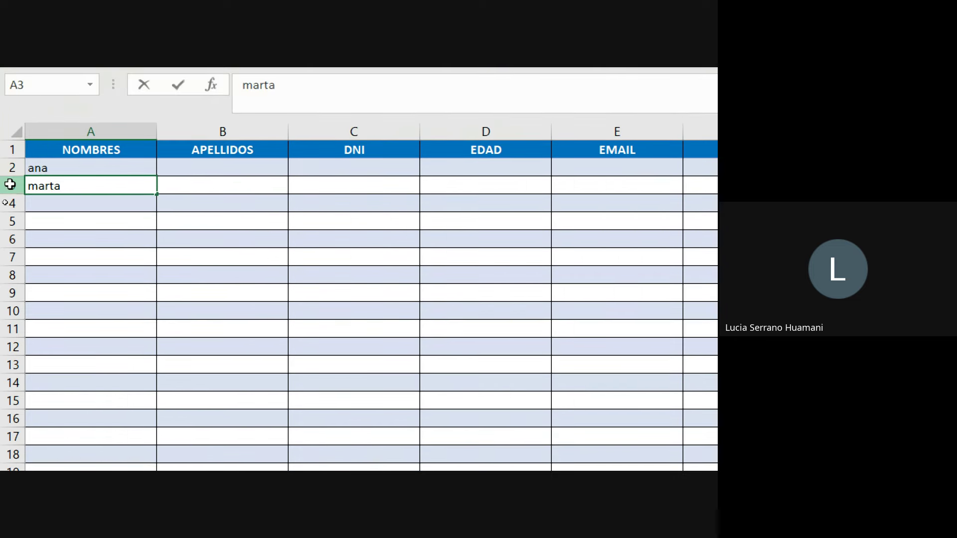
pyautogui.click(12, 185)
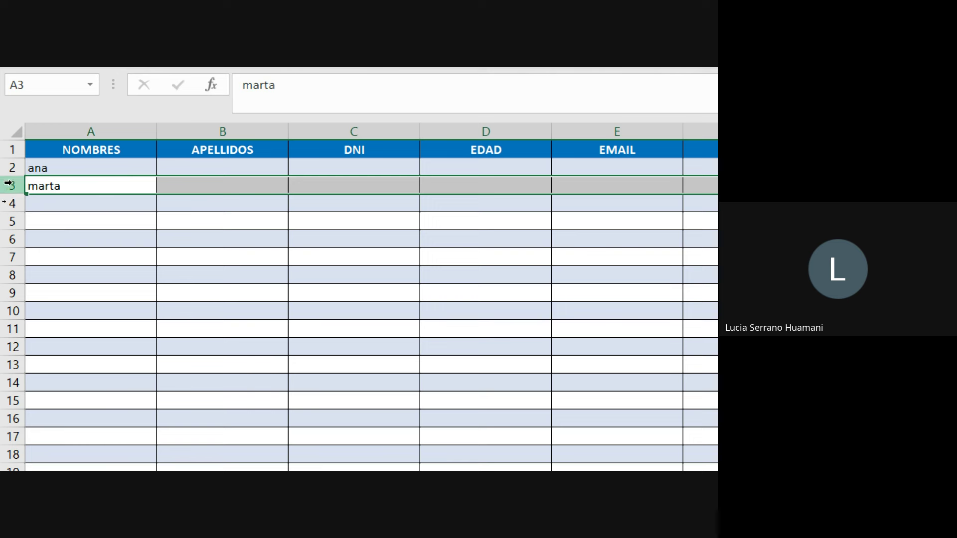
pyautogui.click(69, 185)
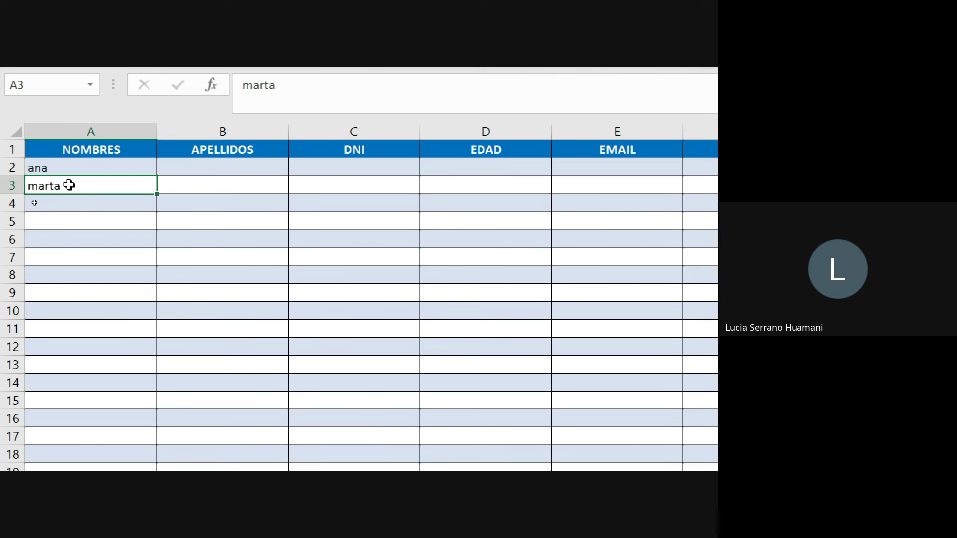
pyautogui.press('Delete')
pyautogui.click(37, 168)
pyautogui.press('Delete')
pyautogui.click(56, 189)
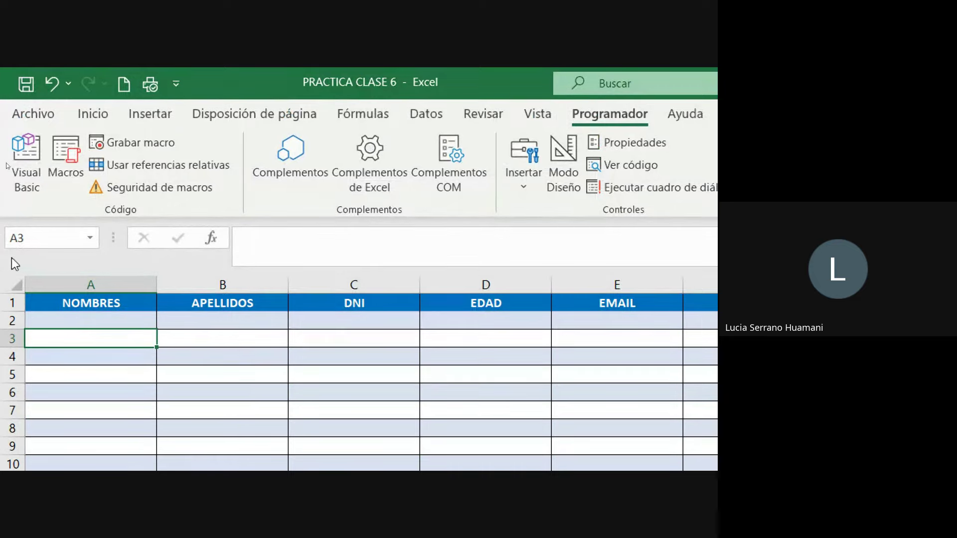
# - Open FrmRegistro in the VBA editor and generate the empty BtnAceptar_Click procedure for ACEPTAR
pyautogui.click(26, 164)
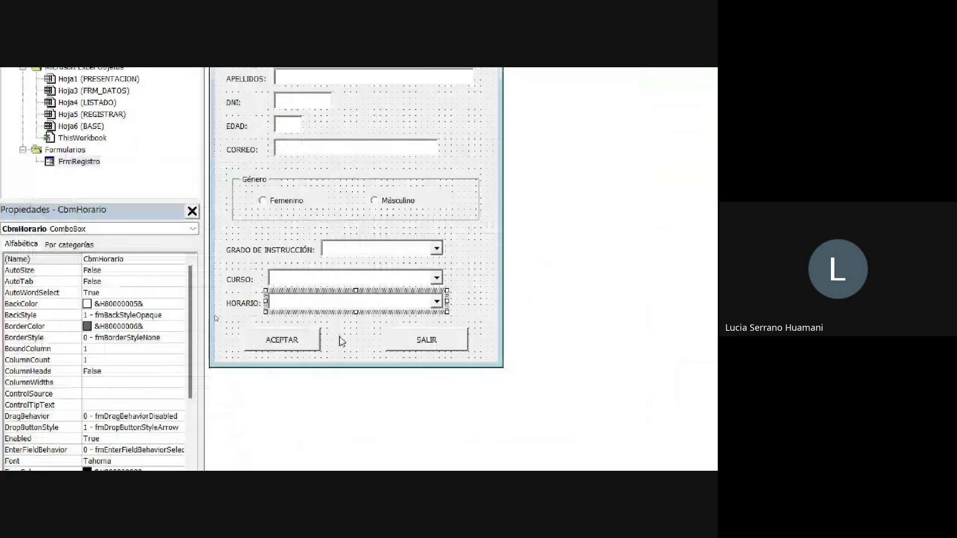
pyautogui.click(185, 317)
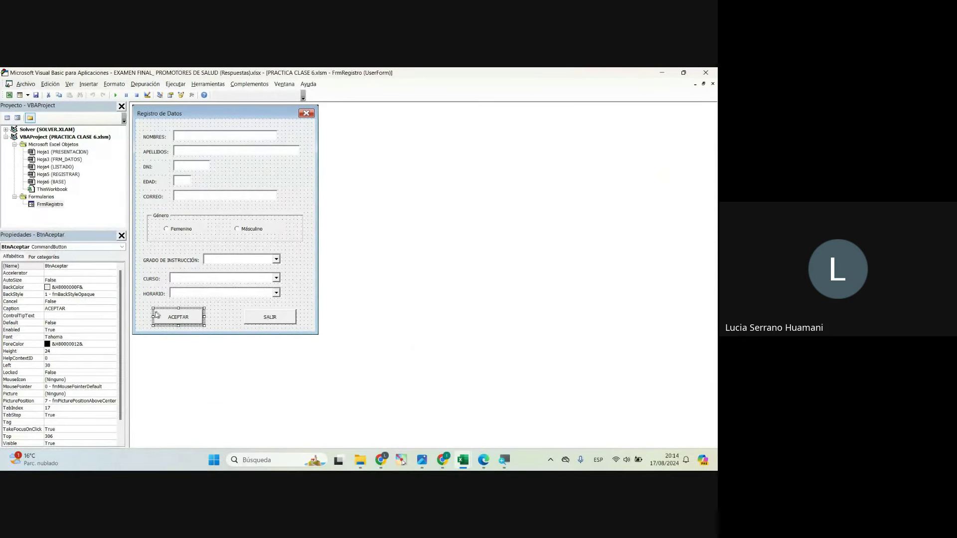
pyautogui.doubleClick(173, 318)
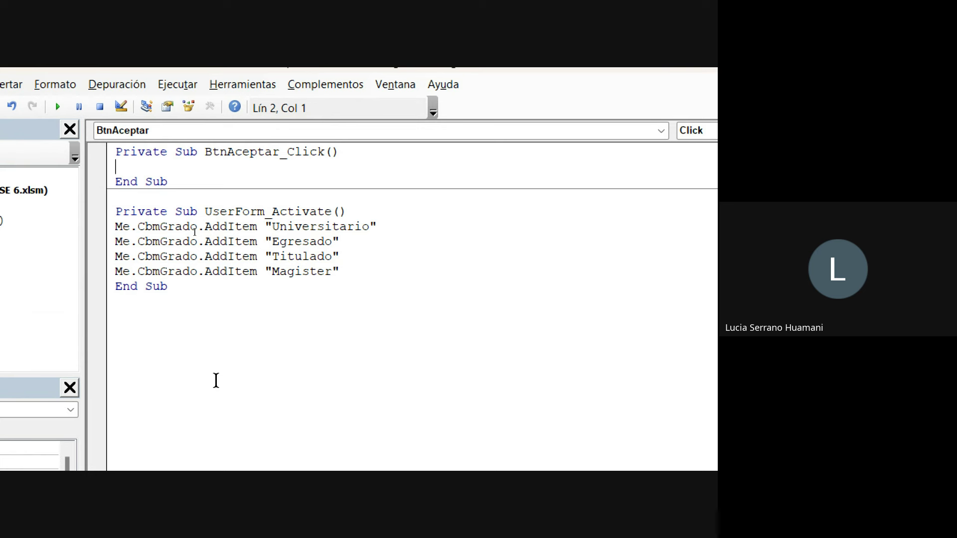
# - Type 'DIM NumFila' on line 2 of BtnAceptar_Click, fixing the mistyped letter
pyautogui.write('D')
pyautogui.write('IM')
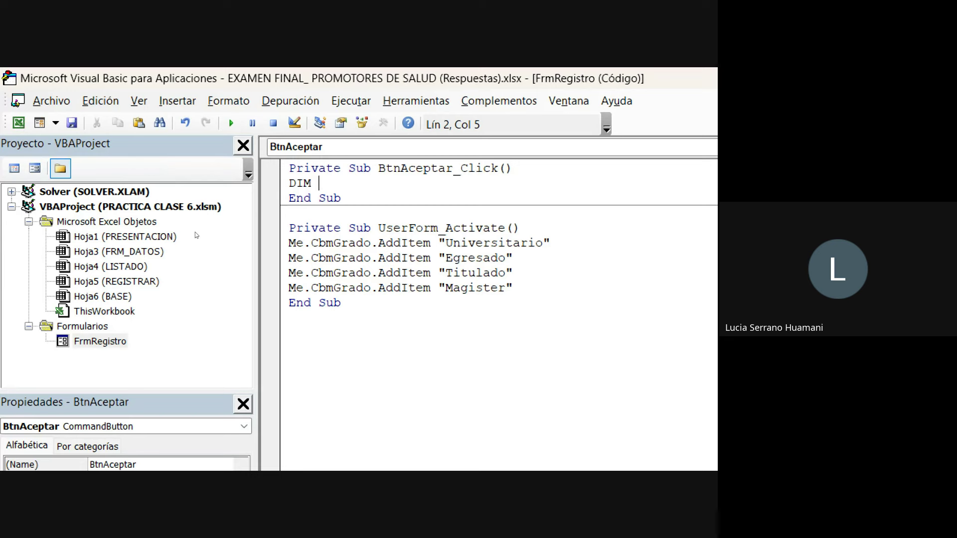
pyautogui.write('NO')
pyautogui.press('BackSpace')
pyautogui.write('umFil')
pyautogui.write('a')
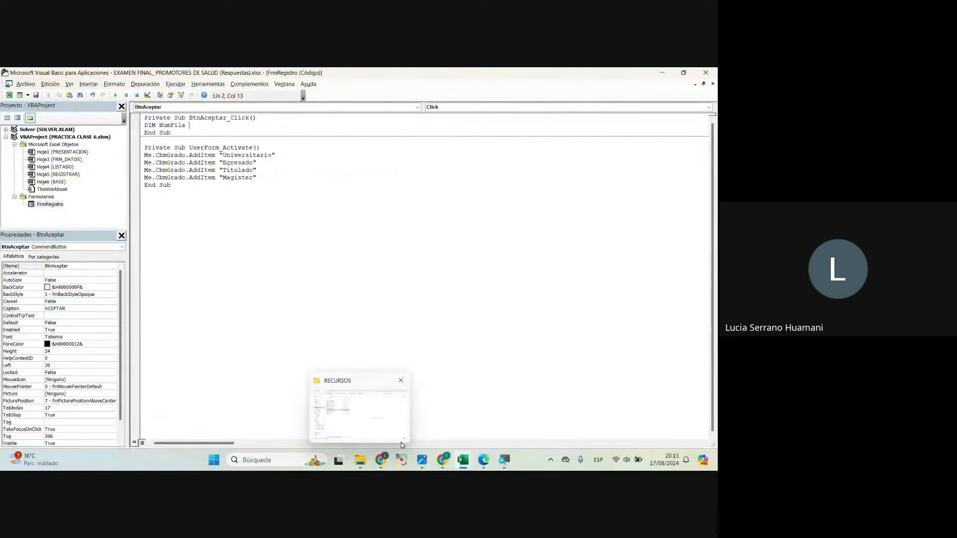
pyautogui.click(329, 410)
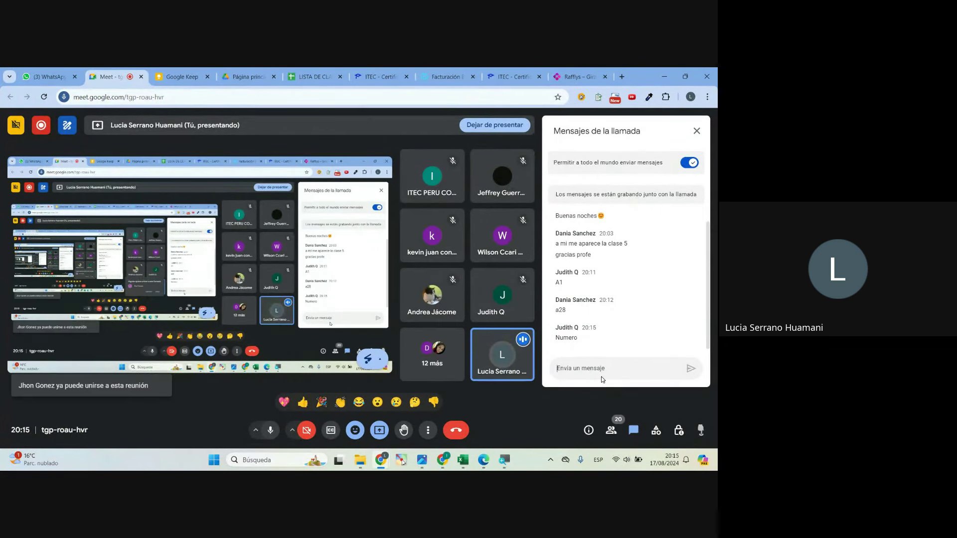
pyautogui.hotkey('alt', 'Tab')
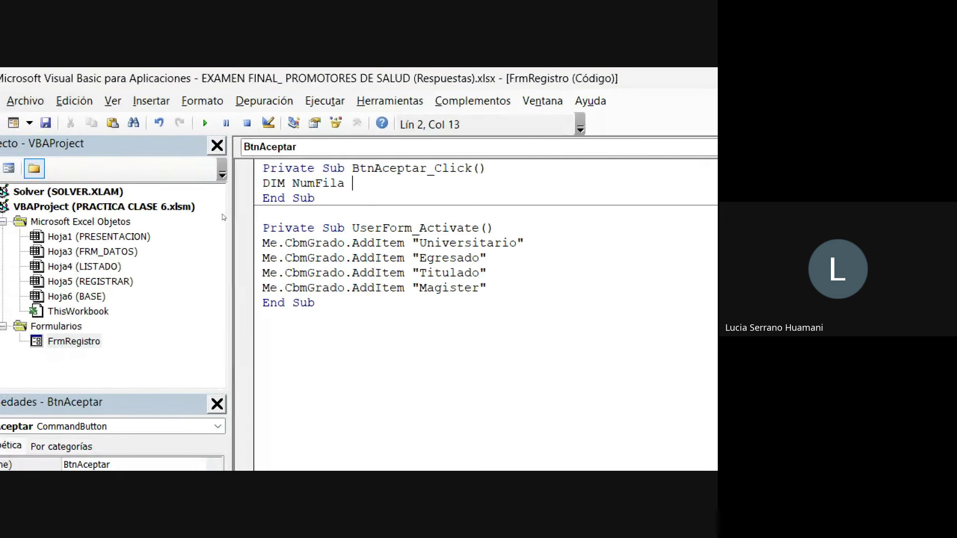
# - Complete the line as 'Dim NumFila As Integer' via IntelliSense and start a new line
pyautogui.write('AS I')
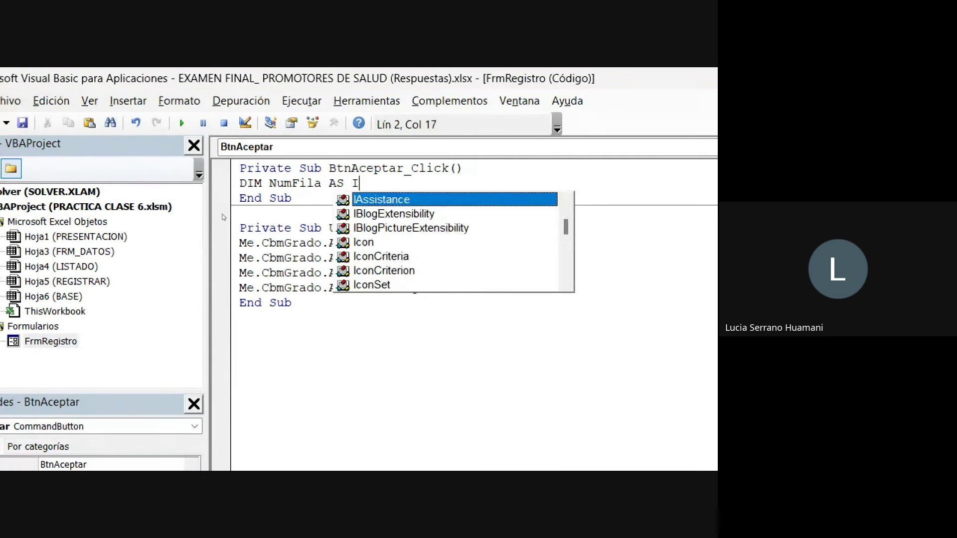
pyautogui.write('n')
pyautogui.press('Tab')
pyautogui.press('Return')
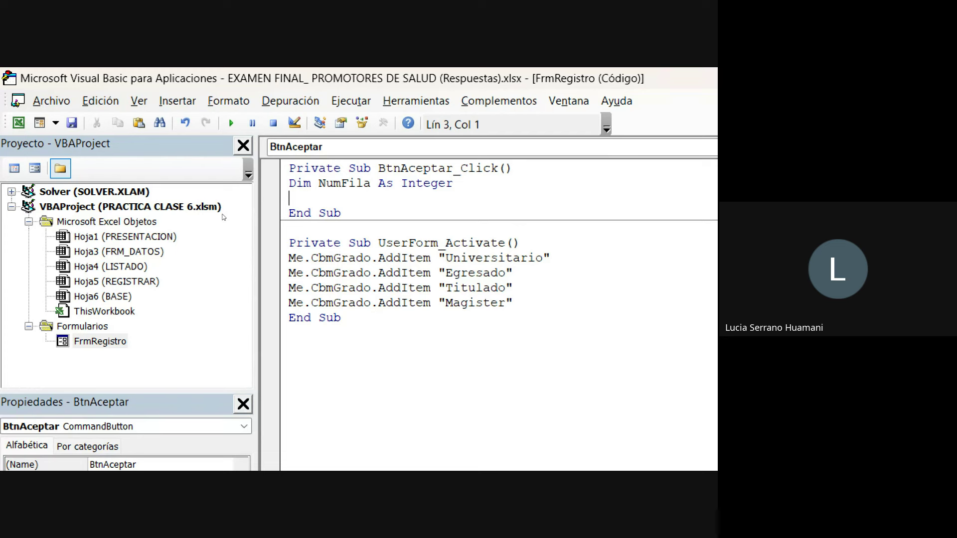
# - Select rows 4 and 2, then cell A3 on the BASE sheet, and return to the VBA code with Alt+F11
pyautogui.click(18, 122)
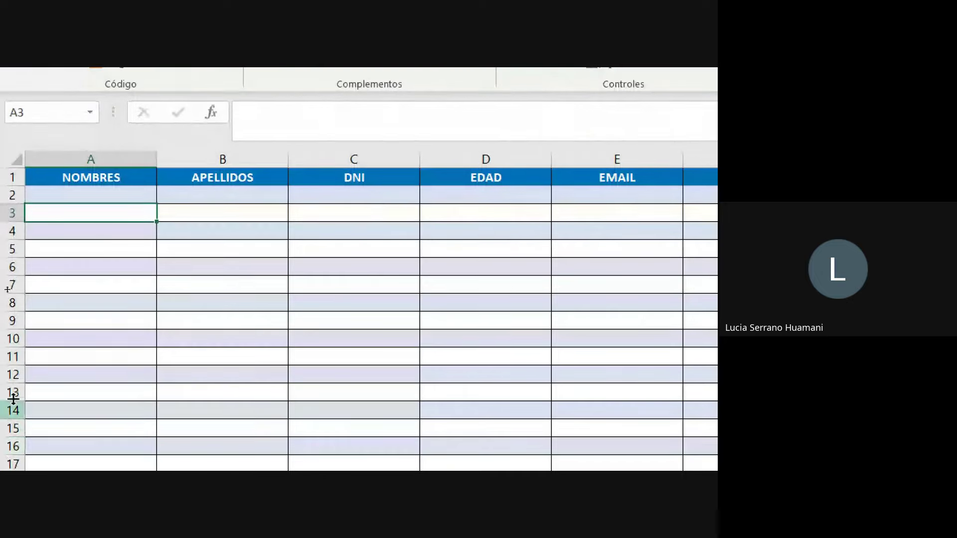
pyautogui.click(10, 231)
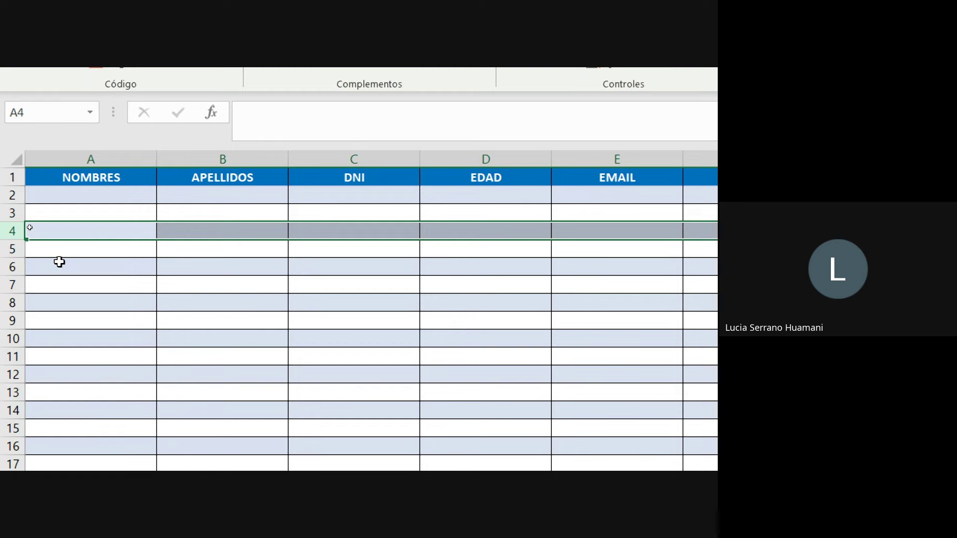
pyautogui.click(11, 195)
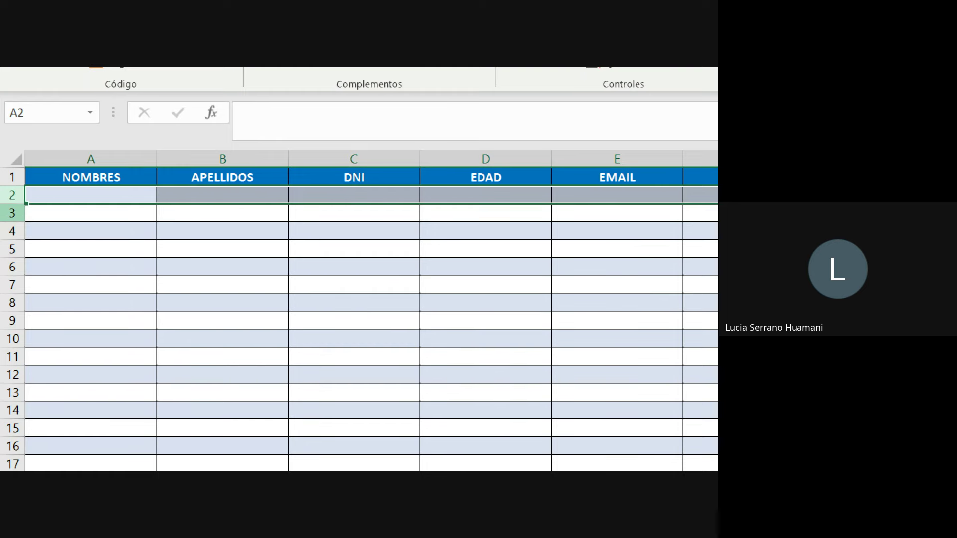
pyautogui.click(3, 211)
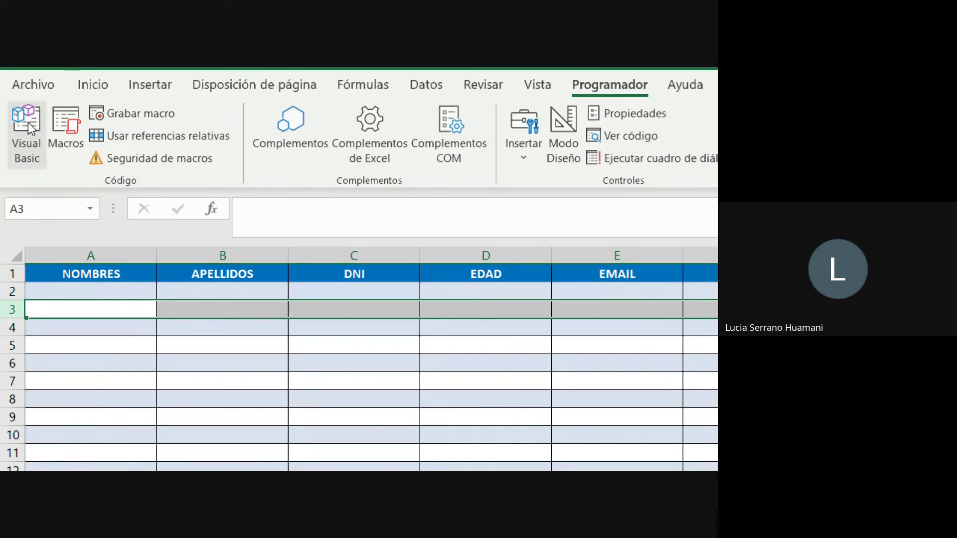
pyautogui.hotkey('alt', 'F11')
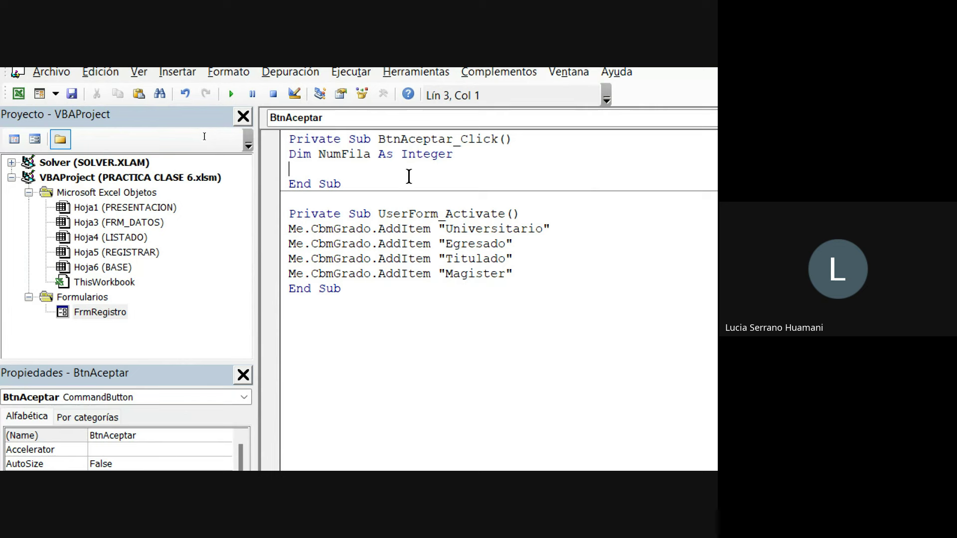
# - Add the partial assignment 'NumFila=hoja6' on a new line below the Integer declaration
pyautogui.press('Return')
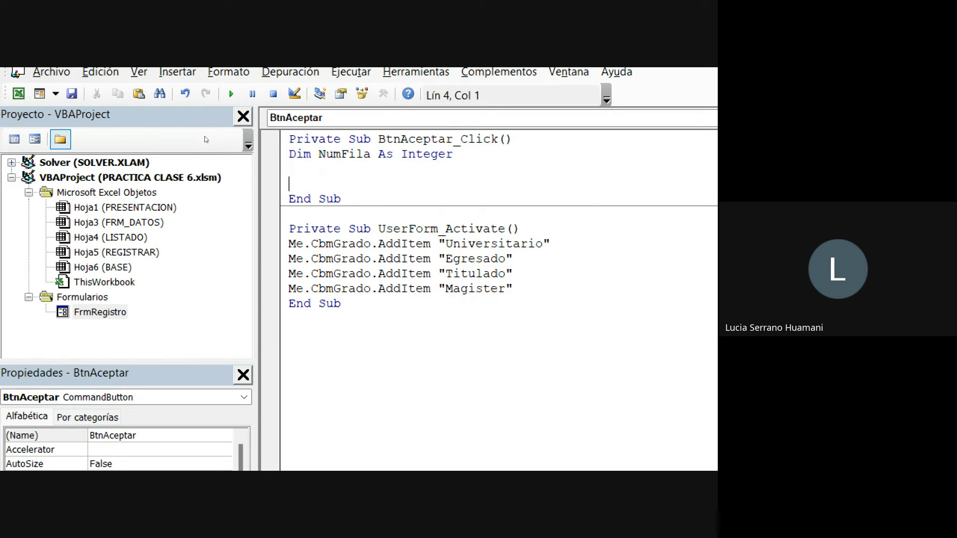
pyautogui.write('Nu')
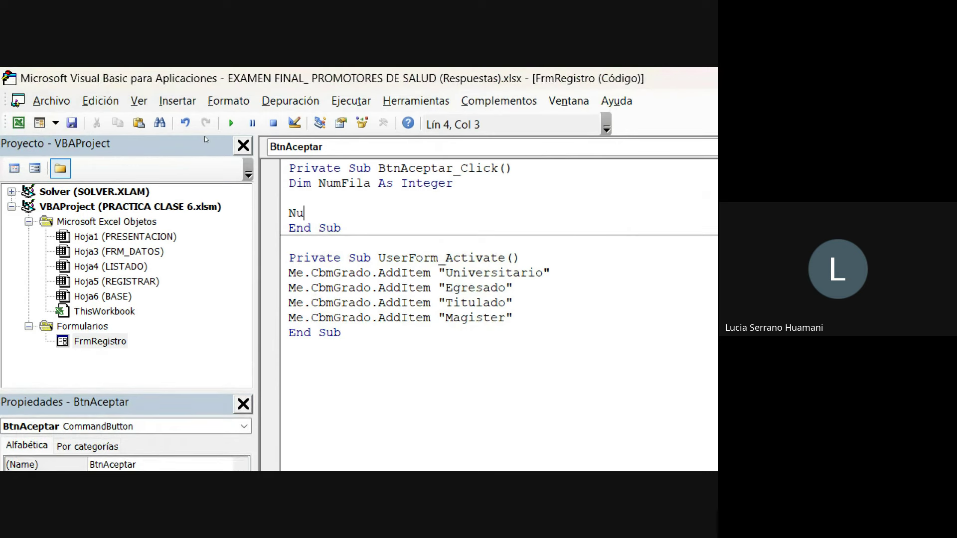
pyautogui.write('mFi')
pyautogui.write('la')
pyautogui.write('=')
pyautogui.write('hoj')
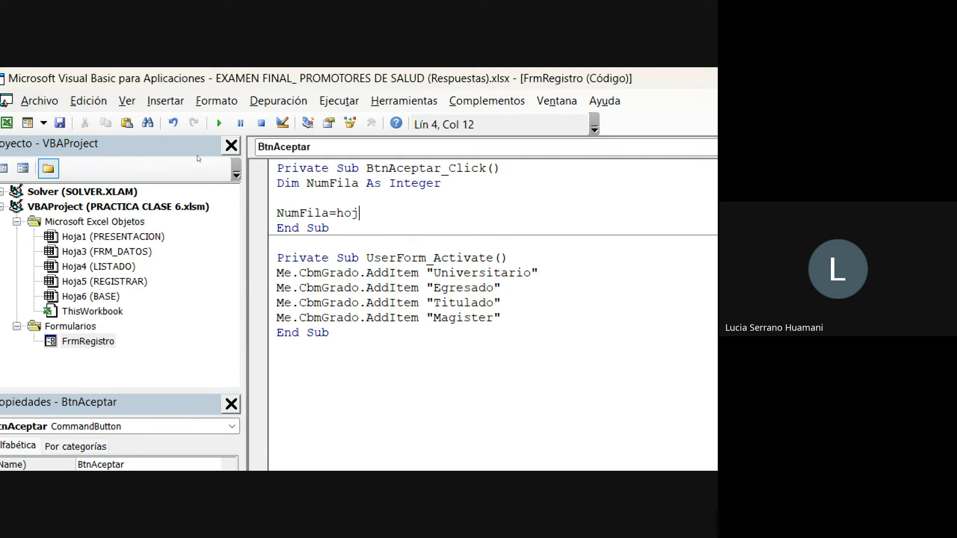
pyautogui.write('a6')
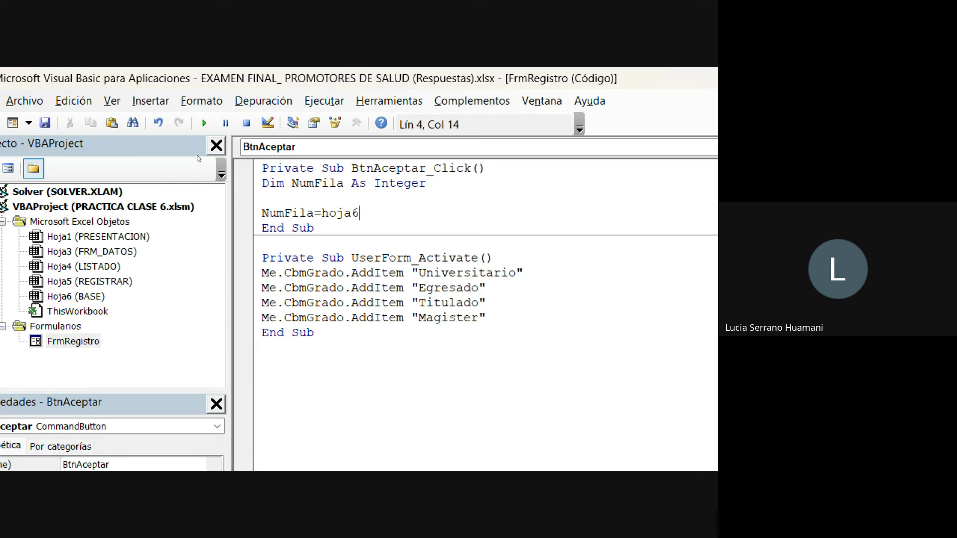
pyautogui.write('.')
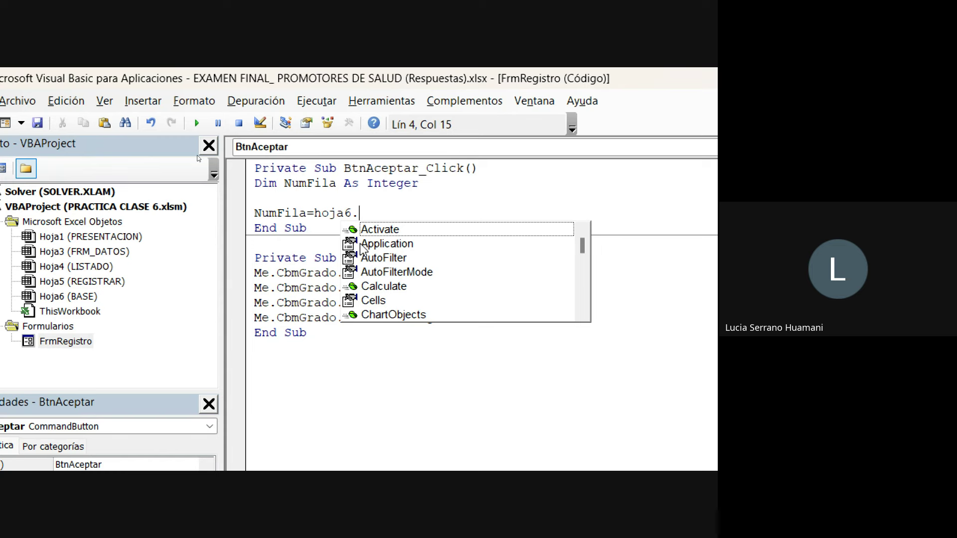
pyautogui.press('BackSpace')
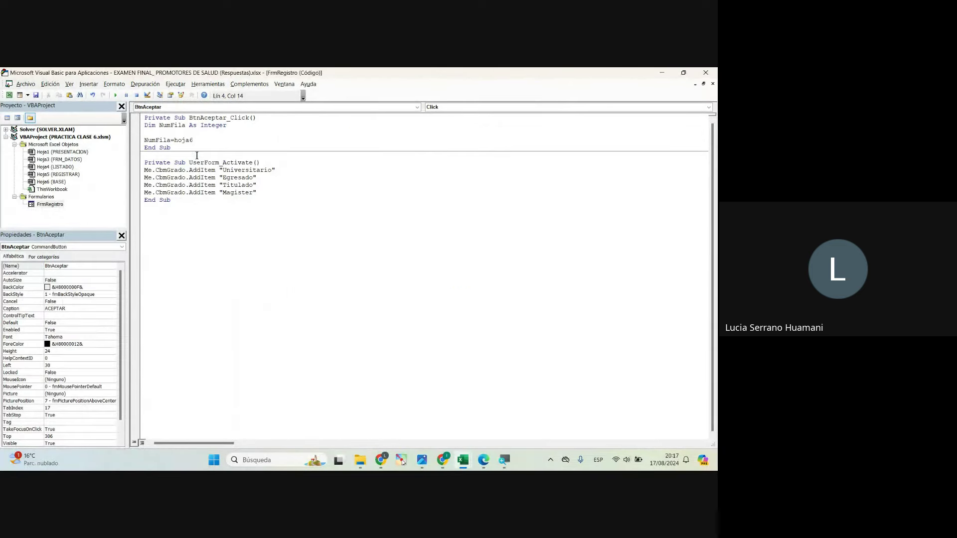
pyautogui.click(9, 95)
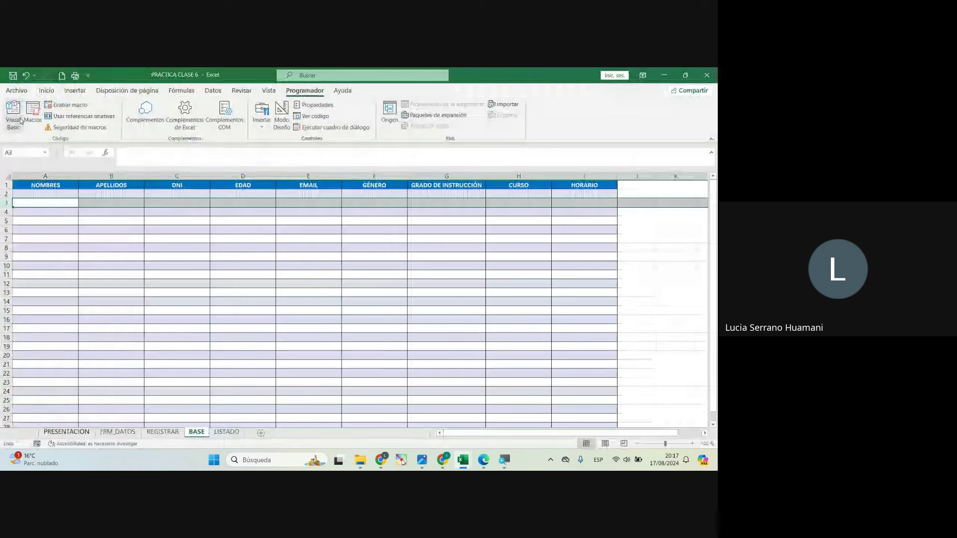
pyautogui.click(42, 185)
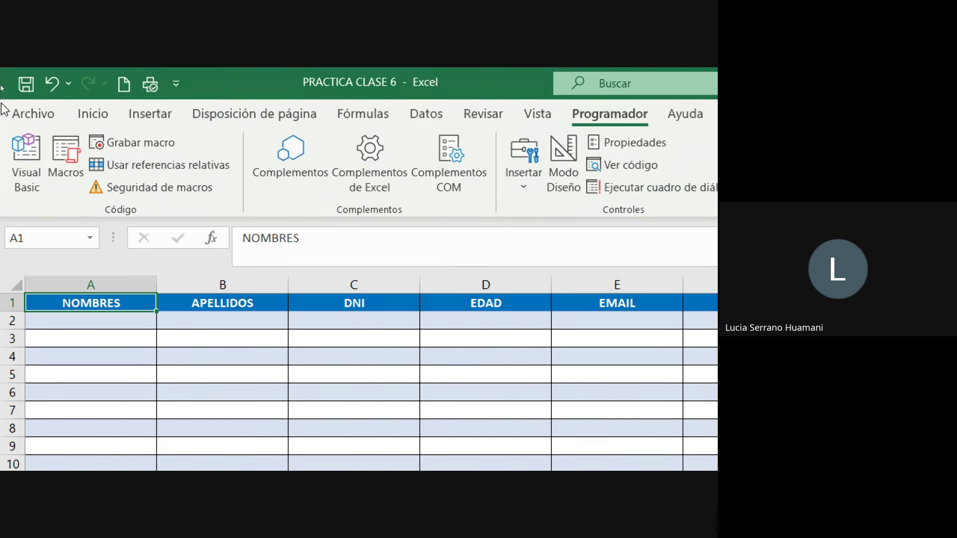
pyautogui.click(23, 150)
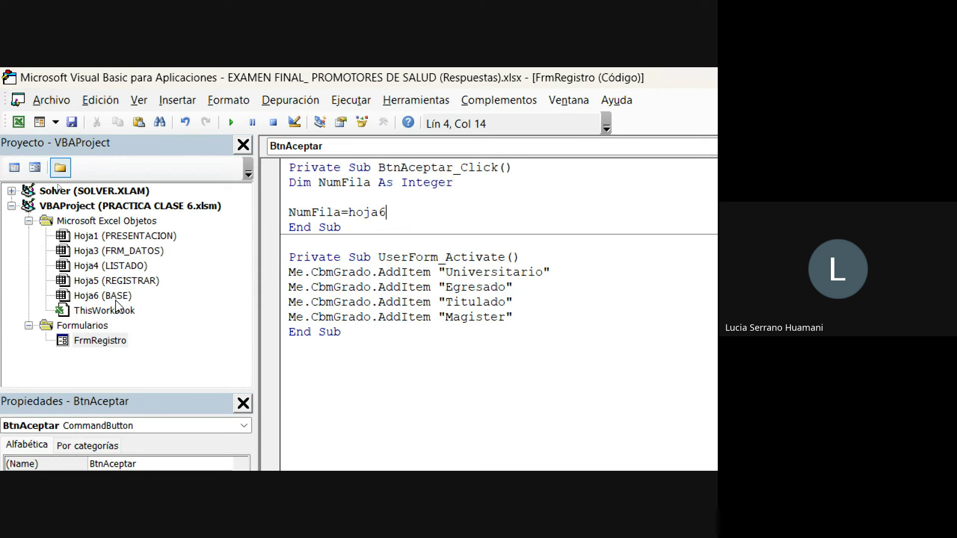
pyautogui.click(19, 123)
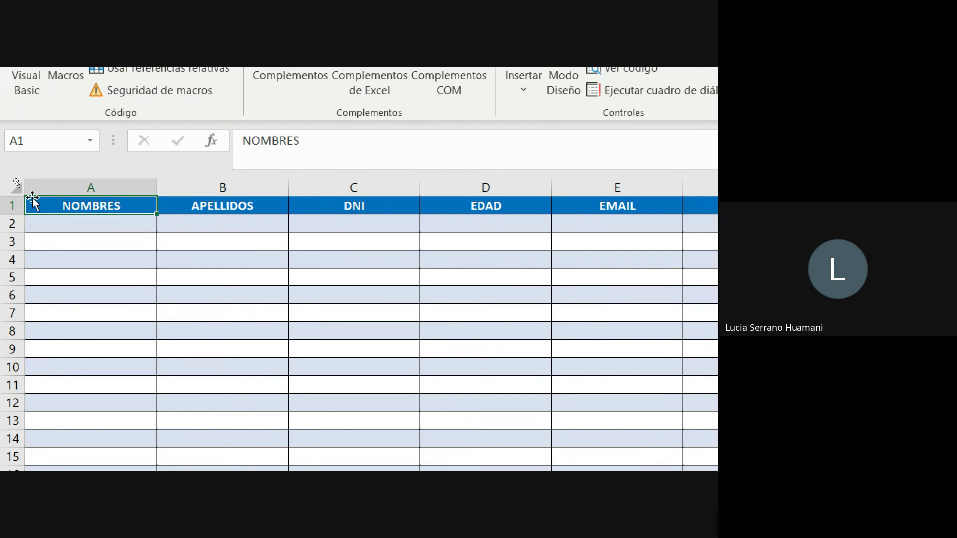
pyautogui.click(61, 182)
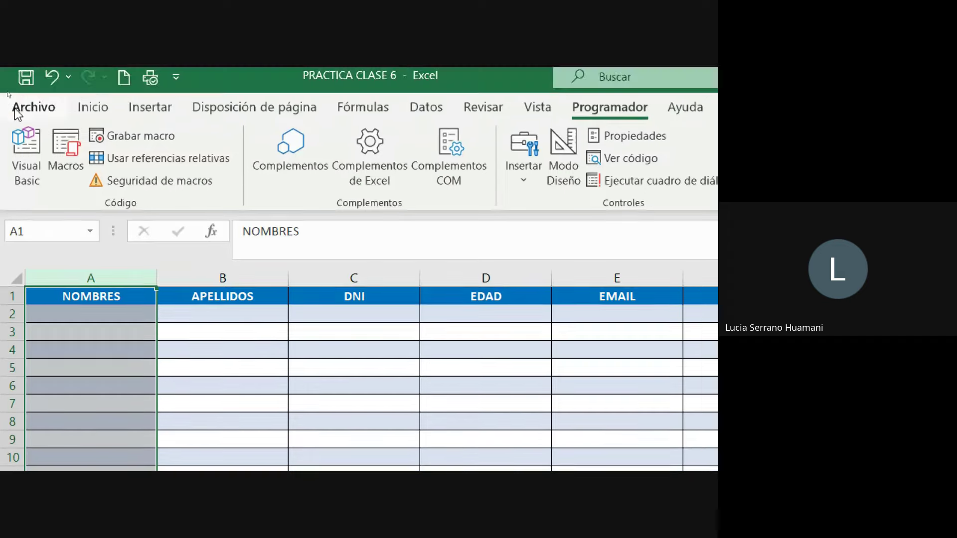
pyautogui.click(23, 93)
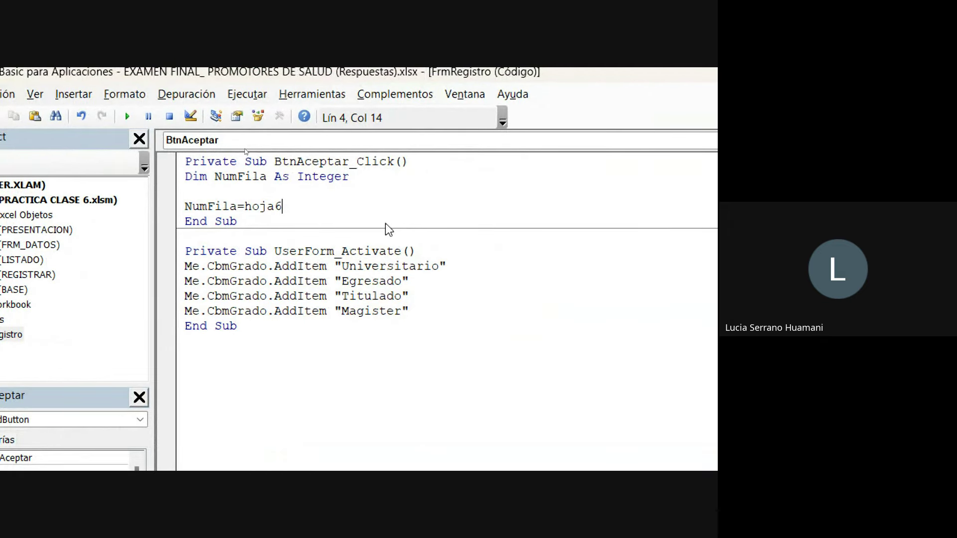
# - Replace the trial .range("a1") after hoja6 with Cells in the NumFila assignment
pyautogui.write('.ra')
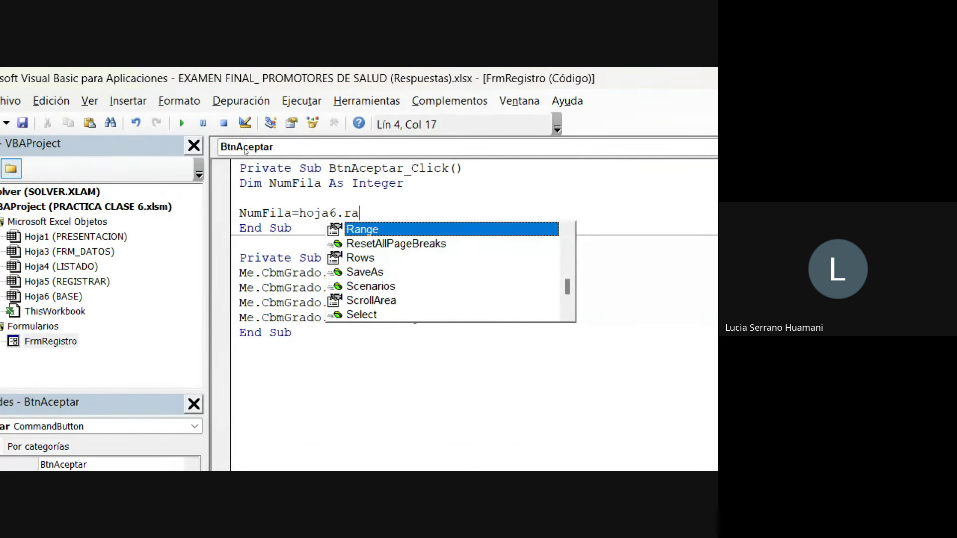
pyautogui.write('nge')
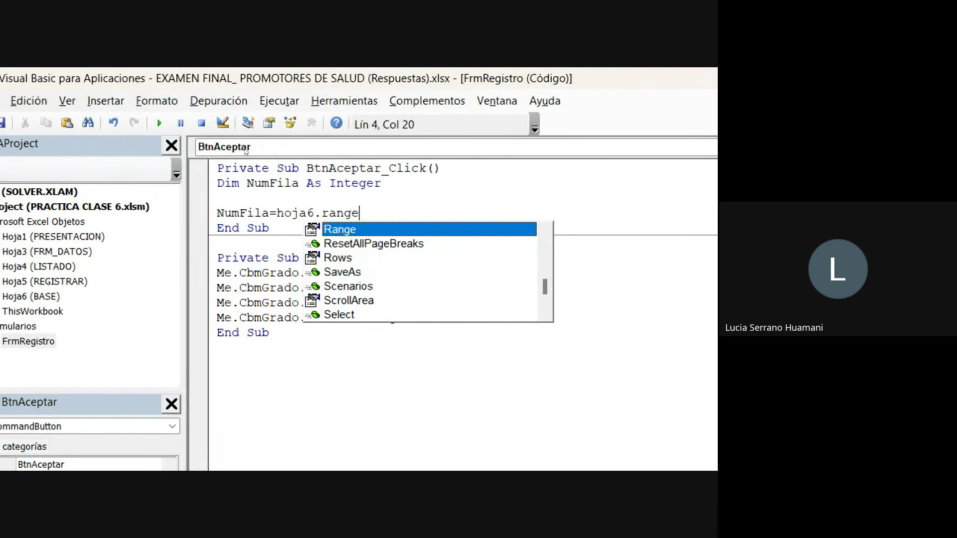
pyautogui.write('(')
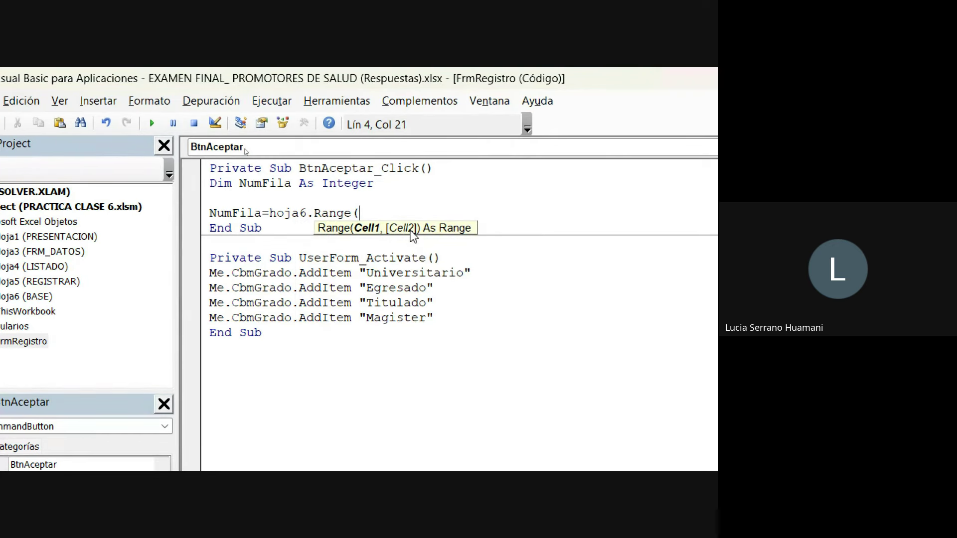
pyautogui.write('"')
pyautogui.write('a1"')
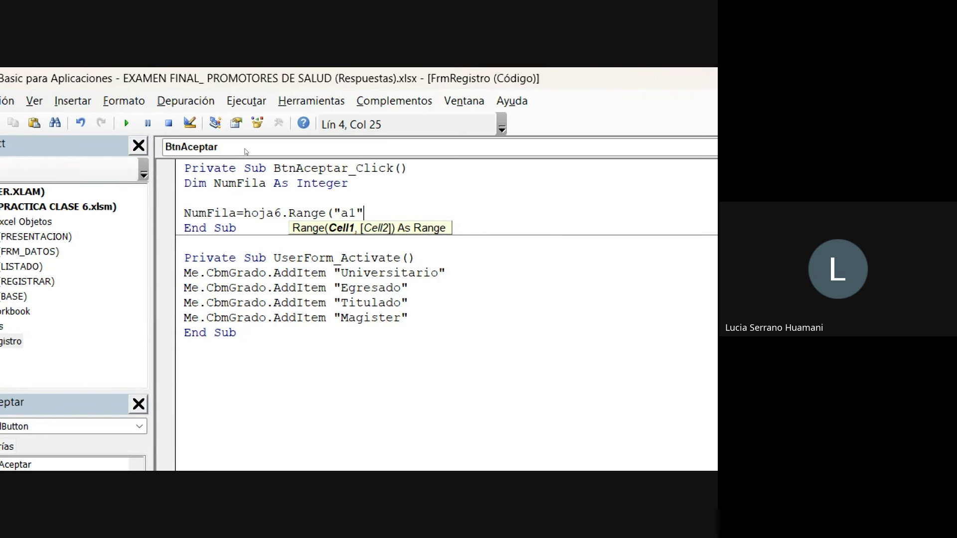
pyautogui.write(')')
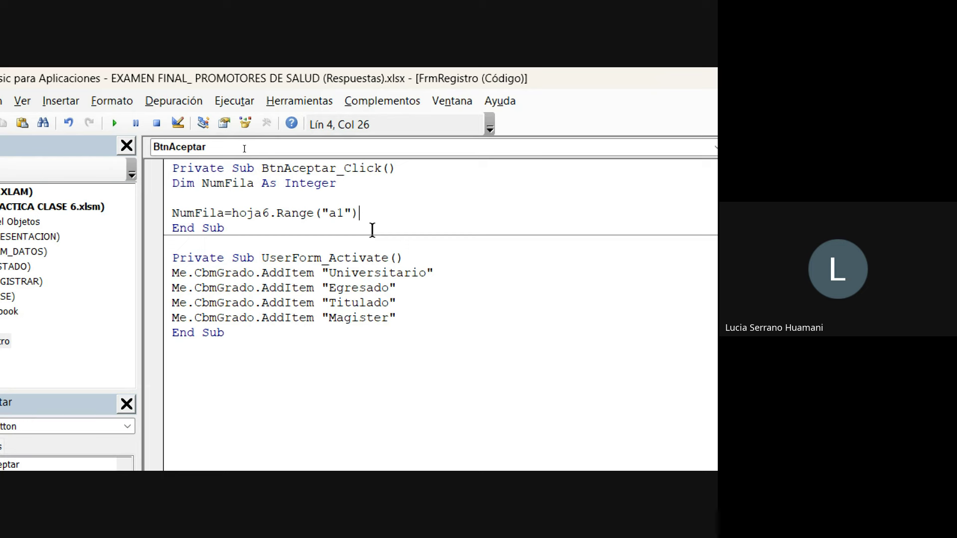
pyautogui.press('BackSpace')
pyautogui.press('BackSpace')
pyautogui.press('BackSpace')
pyautogui.press('BackSpace')
pyautogui.press('BackSpace')
pyautogui.press('BackSpace')
pyautogui.press('BackSpace')
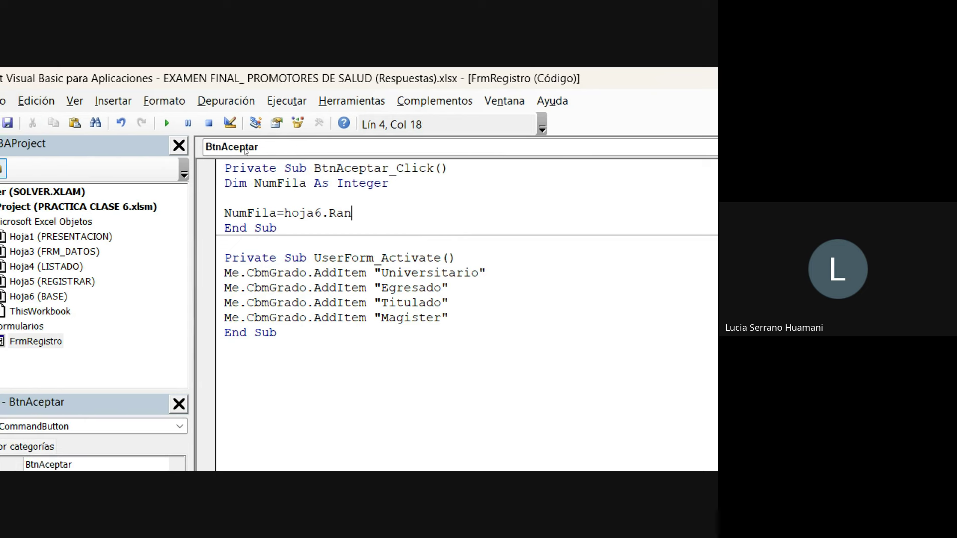
pyautogui.press('BackSpace')
pyautogui.press('BackSpace')
pyautogui.press('BackSpace')
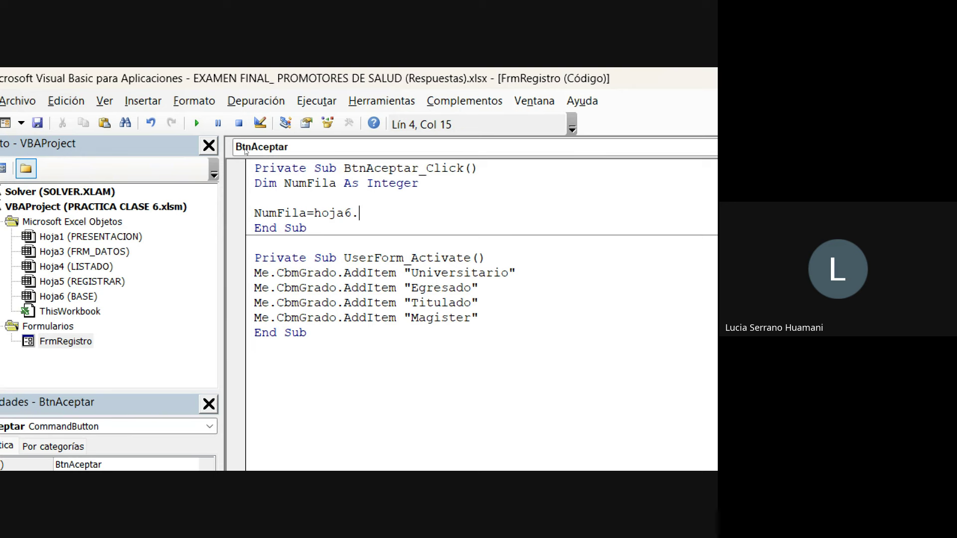
pyautogui.write('Ce')
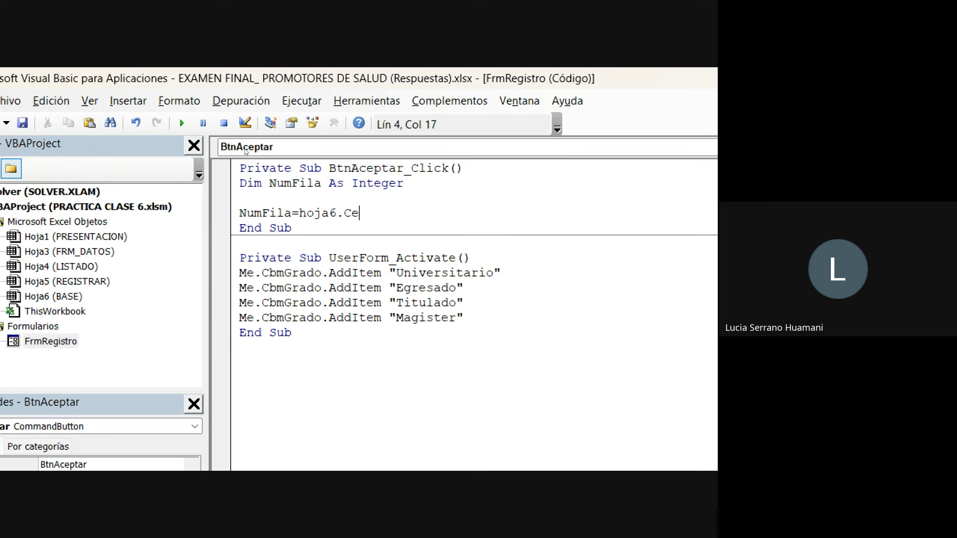
pyautogui.write('lls')
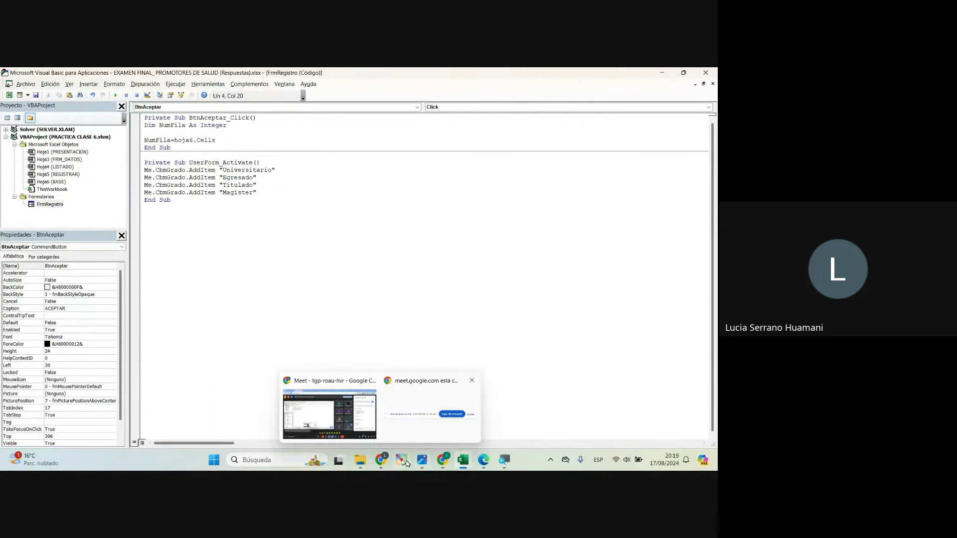
# - Handwrite 'Cells( , )' in blue ink over the code and begin writing 'Range' above it in green
pyautogui.click(406, 463)
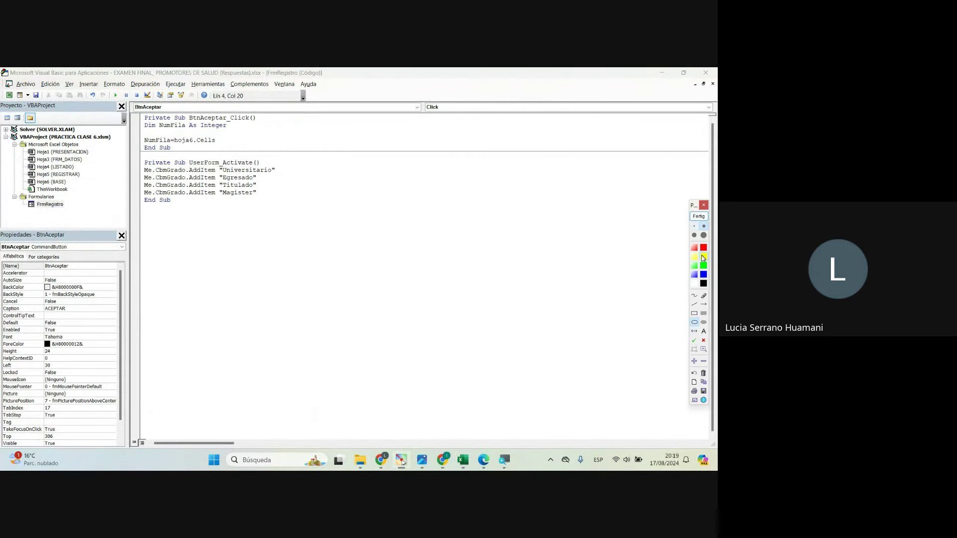
pyautogui.moveTo(338, 196)
pyautogui.mouseDown()
pyautogui.moveTo(323, 196)
pyautogui.moveTo(344, 198)
pyautogui.moveTo(342, 272)
pyautogui.moveTo(365, 268)
pyautogui.mouseUp()
pyautogui.click(694, 296)
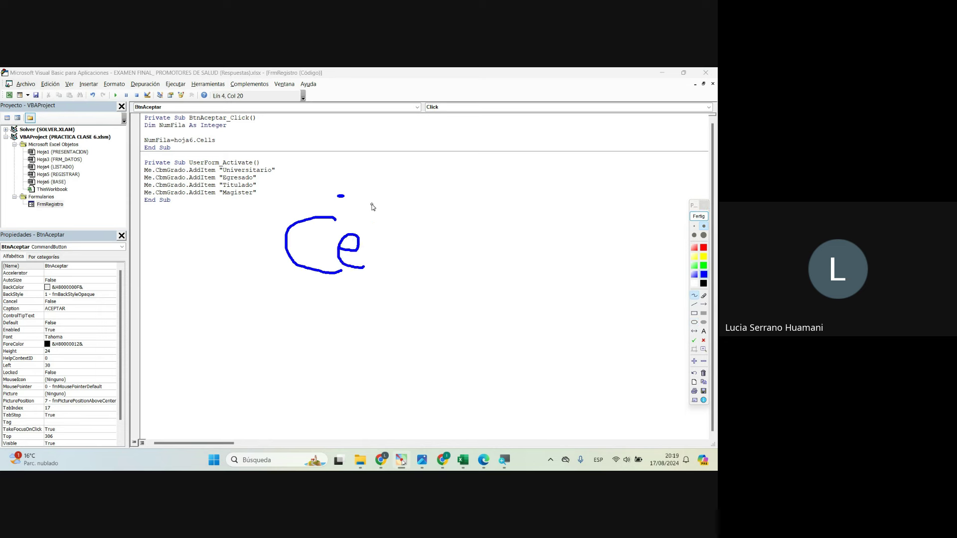
pyautogui.moveTo(371, 203)
pyautogui.mouseDown()
pyautogui.moveTo(375, 270)
pyautogui.moveTo(388, 271)
pyautogui.mouseUp()
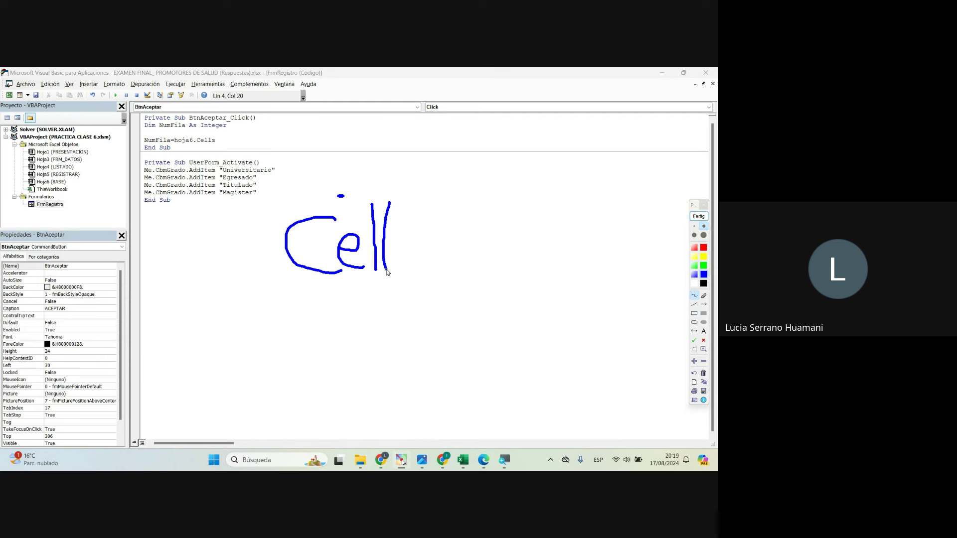
pyautogui.moveTo(418, 241); pyautogui.dragTo(394, 264)
pyautogui.moveTo(441, 204); pyautogui.dragTo(444, 274)
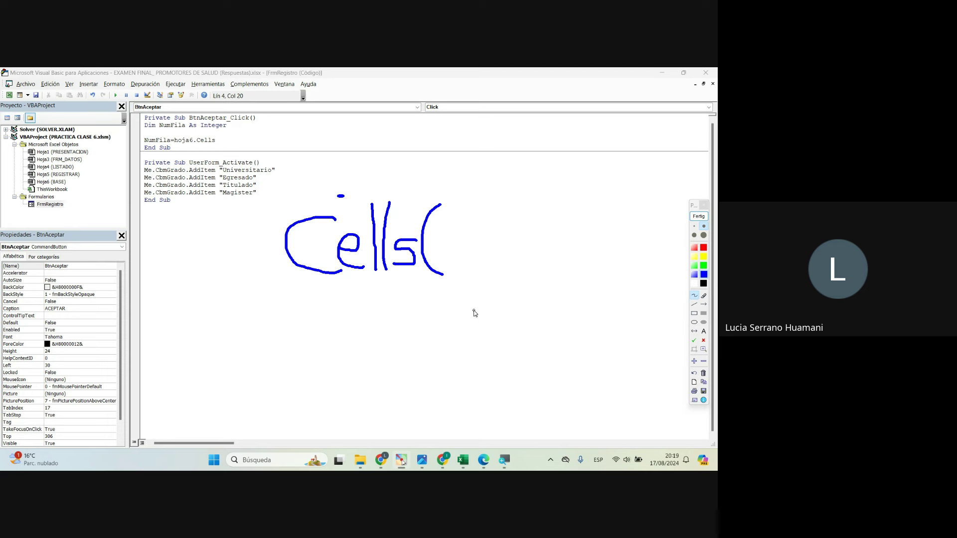
pyautogui.moveTo(523, 260); pyautogui.dragTo(519, 280)
pyautogui.moveTo(597, 212); pyautogui.dragTo(591, 267)
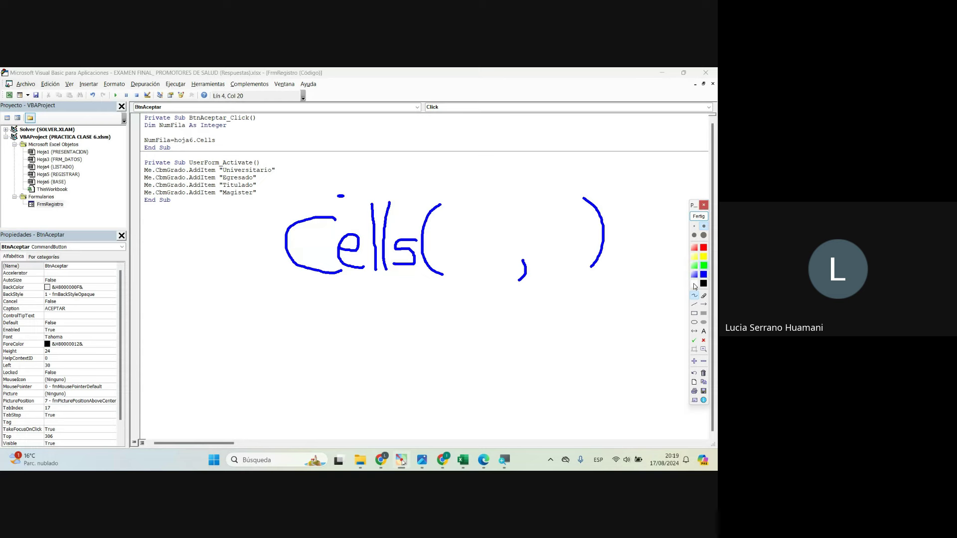
pyautogui.moveTo(336, 137)
pyautogui.mouseDown()
pyautogui.moveTo(335, 175)
pyautogui.moveTo(371, 134)
pyautogui.moveTo(342, 155)
pyautogui.moveTo(366, 172)
pyautogui.moveTo(382, 160)
pyautogui.moveTo(384, 170)
pyautogui.moveTo(421, 167)
pyautogui.moveTo(404, 181)
pyautogui.moveTo(426, 165)
pyautogui.moveTo(450, 172)
pyautogui.mouseUp()
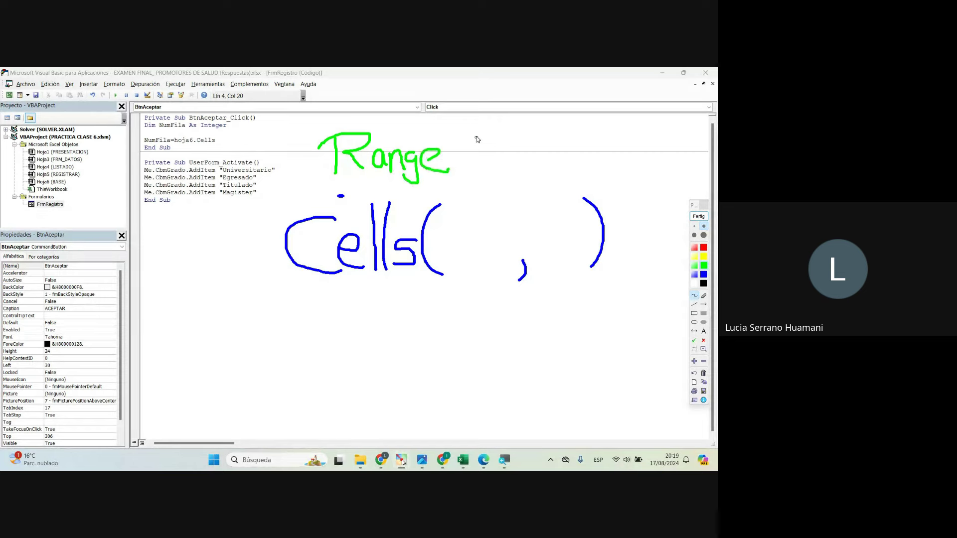
# - Complete the green ink note as Range("B2") above the Cells sketch
pyautogui.moveTo(477, 129); pyautogui.dragTo(490, 173)
pyautogui.moveTo(491, 135)
pyautogui.mouseDown()
pyautogui.moveTo(523, 166)
pyautogui.moveTo(533, 139)
pyautogui.moveTo(525, 165)
pyautogui.moveTo(562, 160)
pyautogui.mouseUp()
pyautogui.moveTo(560, 124); pyautogui.dragTo(573, 168)
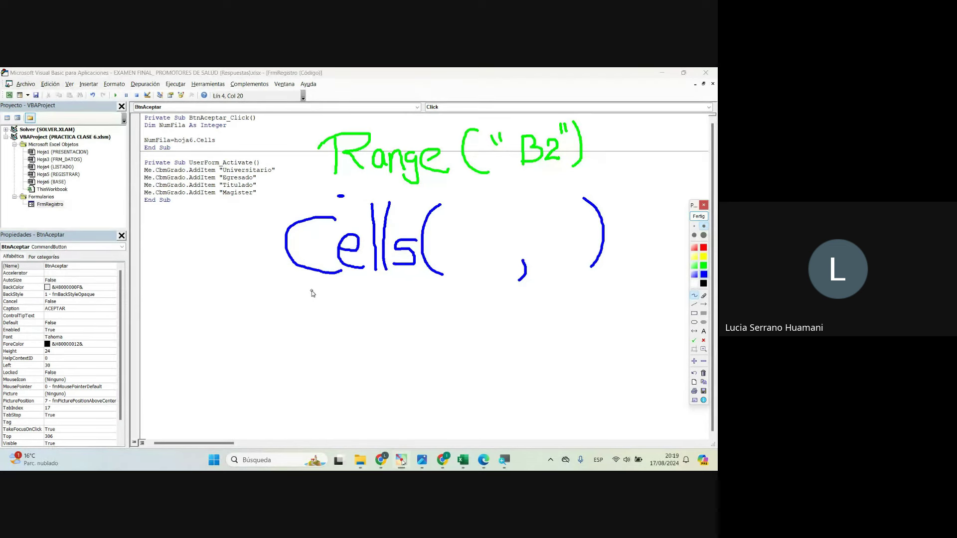
# - Write 2 as the first Cells argument and label it '#Fi' for the row number
pyautogui.moveTo(469, 232)
pyautogui.mouseDown()
pyautogui.moveTo(484, 244)
pyautogui.moveTo(463, 268)
pyautogui.moveTo(494, 266)
pyautogui.moveTo(491, 253)
pyautogui.mouseUp()
pyautogui.moveTo(475, 316)
pyautogui.mouseDown()
pyautogui.moveTo(476, 294)
pyautogui.moveTo(487, 301)
pyautogui.mouseUp()
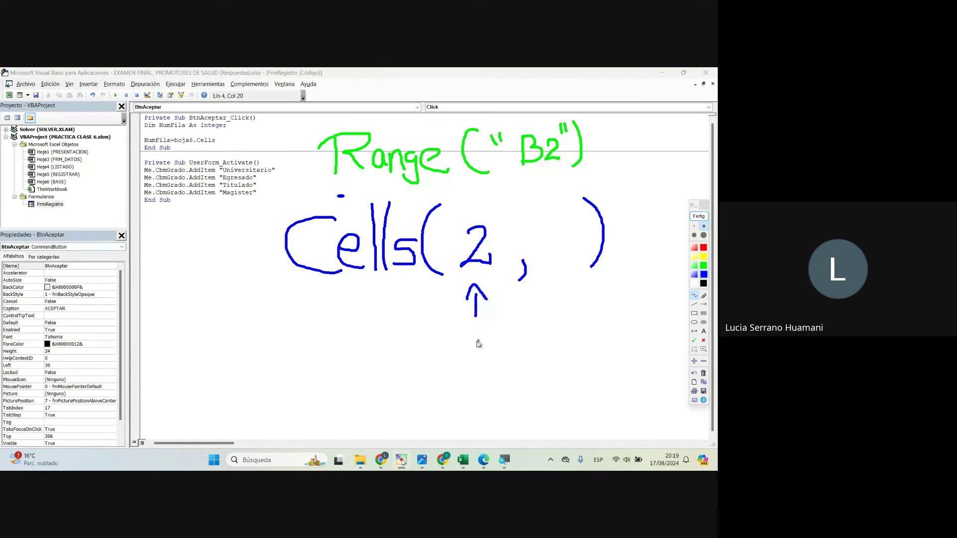
pyautogui.moveTo(435, 330); pyautogui.dragTo(439, 354)
pyautogui.moveTo(447, 328)
pyautogui.mouseDown()
pyautogui.moveTo(448, 355)
pyautogui.moveTo(446, 344)
pyautogui.moveTo(461, 340)
pyautogui.moveTo(473, 357)
pyautogui.moveTo(491, 330)
pyautogui.moveTo(494, 354)
pyautogui.mouseUp()
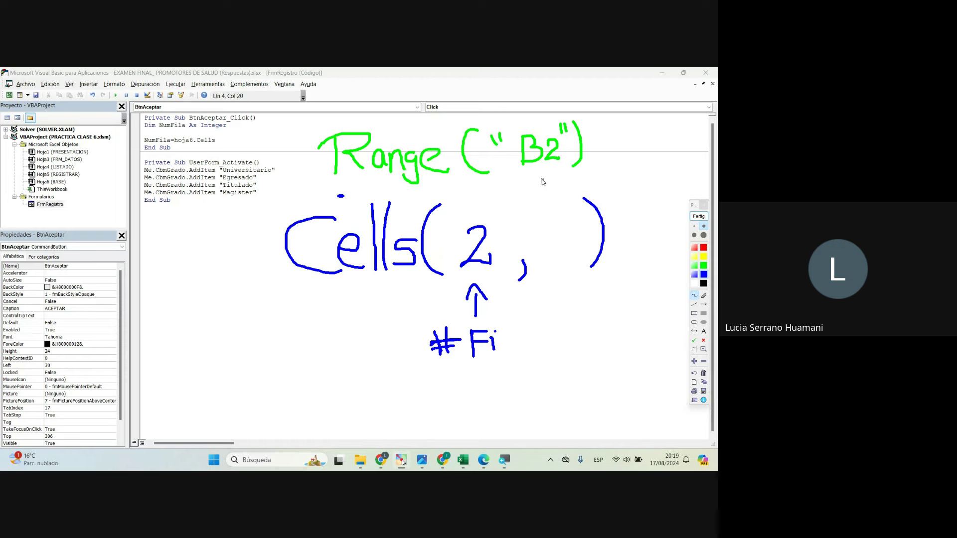
# - Write 2 as the second argument, link it to B2 in green, and label it '#Co' in yellow
pyautogui.moveTo(548, 226)
pyautogui.mouseDown()
pyautogui.moveTo(554, 256)
pyautogui.moveTo(577, 256)
pyautogui.mouseUp()
pyautogui.click(704, 265)
pyautogui.moveTo(531, 168)
pyautogui.mouseDown()
pyautogui.moveTo(553, 204)
pyautogui.moveTo(554, 192)
pyautogui.mouseUp()
pyautogui.click(705, 257)
pyautogui.moveTo(543, 316); pyautogui.dragTo(543, 345)
pyautogui.moveTo(552, 316)
pyautogui.mouseDown()
pyautogui.moveTo(552, 346)
pyautogui.moveTo(560, 324)
pyautogui.moveTo(598, 341)
pyautogui.moveTo(604, 328)
pyautogui.mouseUp()
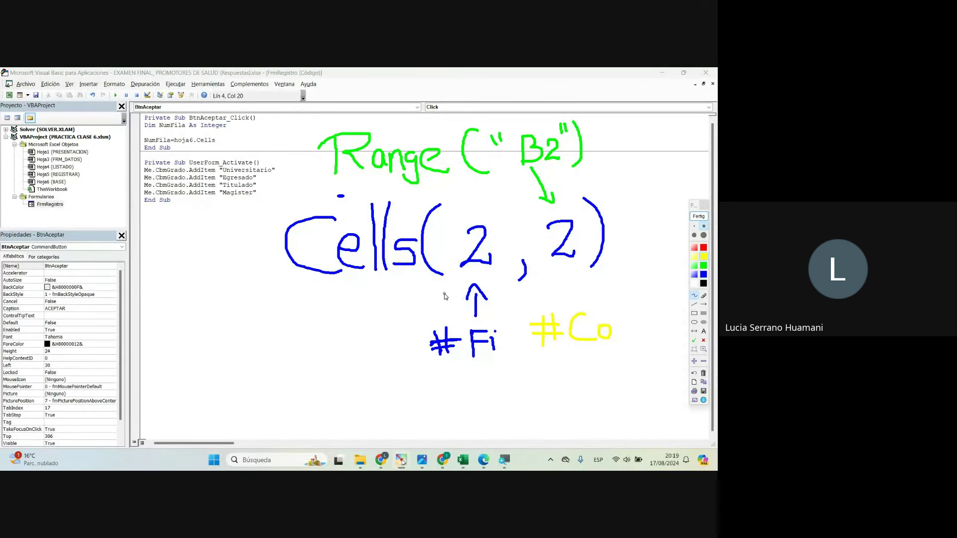
# - Clear the old ink, sketch an empty 'Cells( , )' beside 'C5' as an exercise, then erase it
pyautogui.click(698, 216)
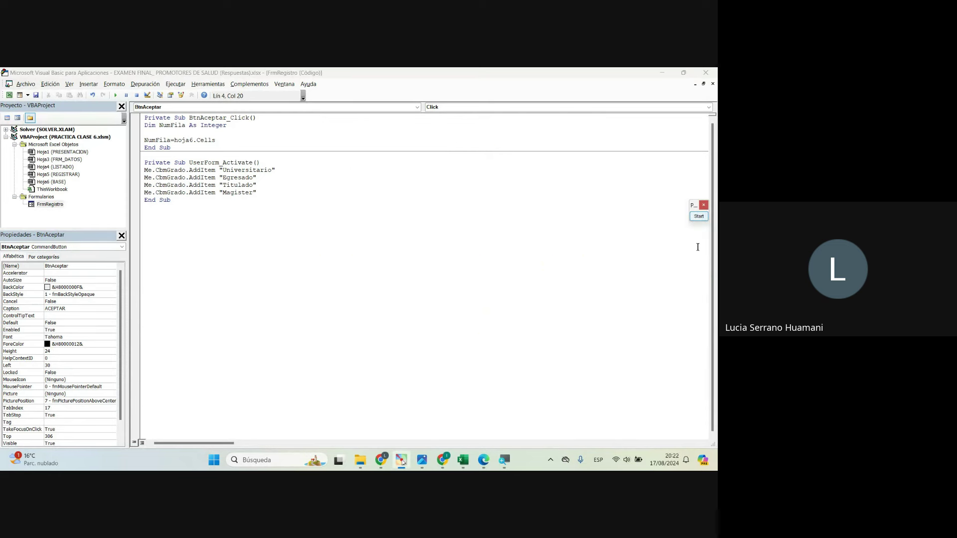
pyautogui.click(698, 216)
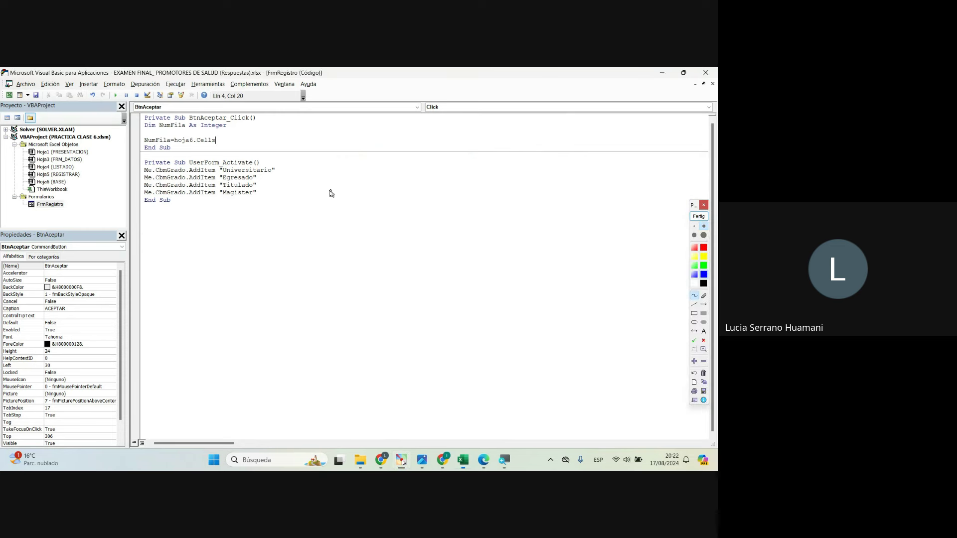
pyautogui.moveTo(349, 197)
pyautogui.mouseDown()
pyautogui.moveTo(353, 233)
pyautogui.moveTo(375, 208)
pyautogui.moveTo(389, 227)
pyautogui.mouseUp()
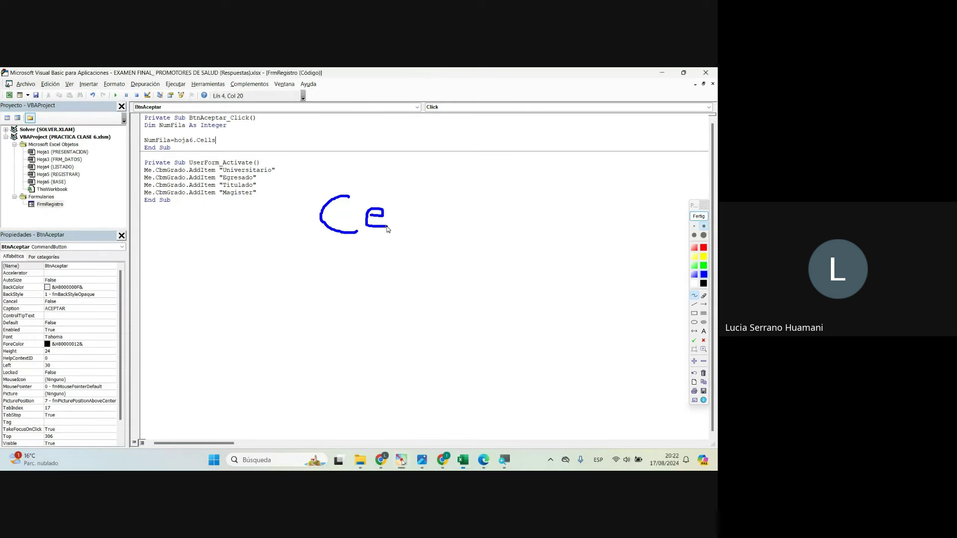
pyautogui.moveTo(395, 191)
pyautogui.mouseDown()
pyautogui.moveTo(398, 228)
pyautogui.moveTo(416, 225)
pyautogui.mouseUp()
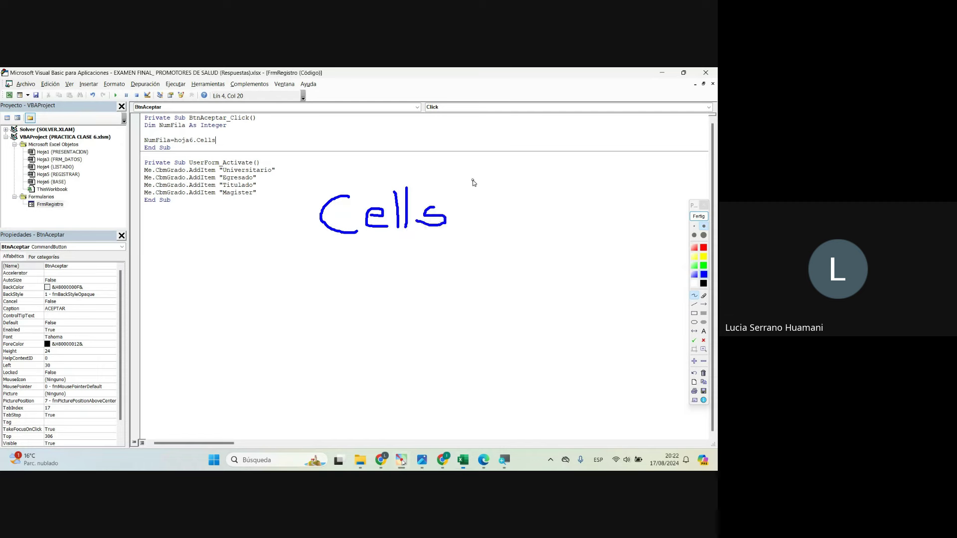
pyautogui.moveTo(473, 180)
pyautogui.mouseDown()
pyautogui.moveTo(469, 228)
pyautogui.moveTo(492, 231)
pyautogui.mouseUp()
pyautogui.moveTo(510, 129)
pyautogui.mouseDown()
pyautogui.moveTo(520, 156)
pyautogui.moveTo(543, 143)
pyautogui.moveTo(533, 150)
pyautogui.mouseUp()
pyautogui.moveTo(540, 220); pyautogui.dragTo(536, 237)
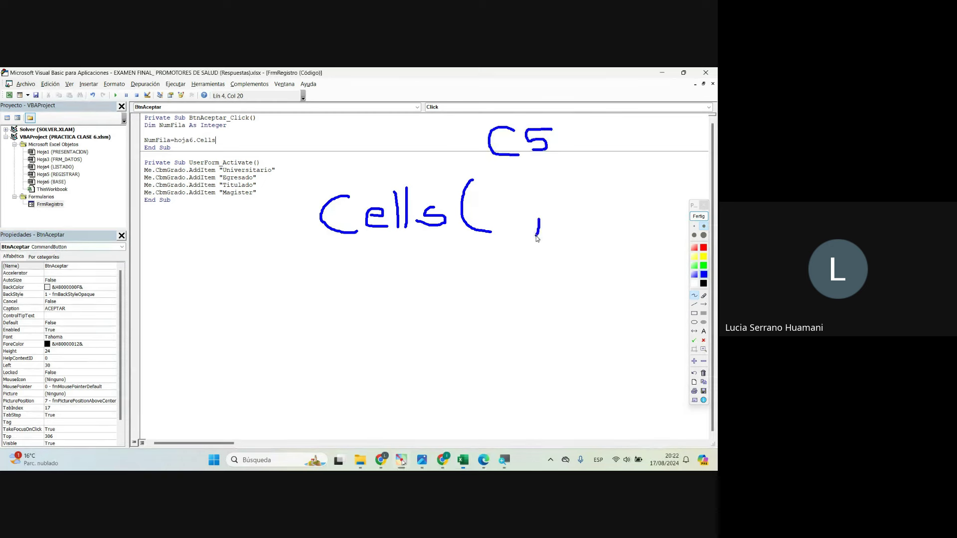
pyautogui.moveTo(574, 167); pyautogui.dragTo(578, 225)
pyautogui.click(699, 216)
# - Look at the Google Meet call, then bring the PRACTICA CLASE 6 workbook to the front in Excel
pyautogui.click(341, 424)
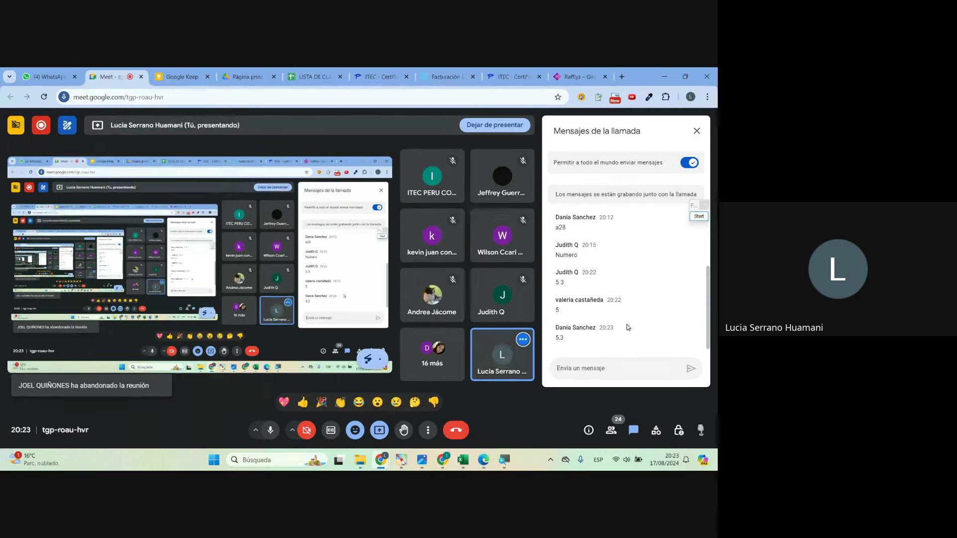
pyautogui.click(402, 462)
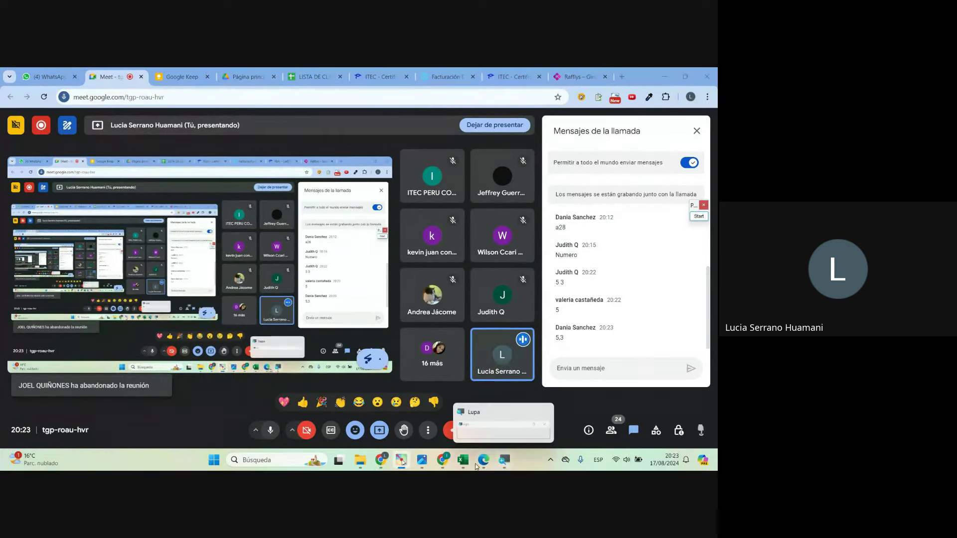
pyautogui.moveTo(463, 460)
pyautogui.click(413, 404)
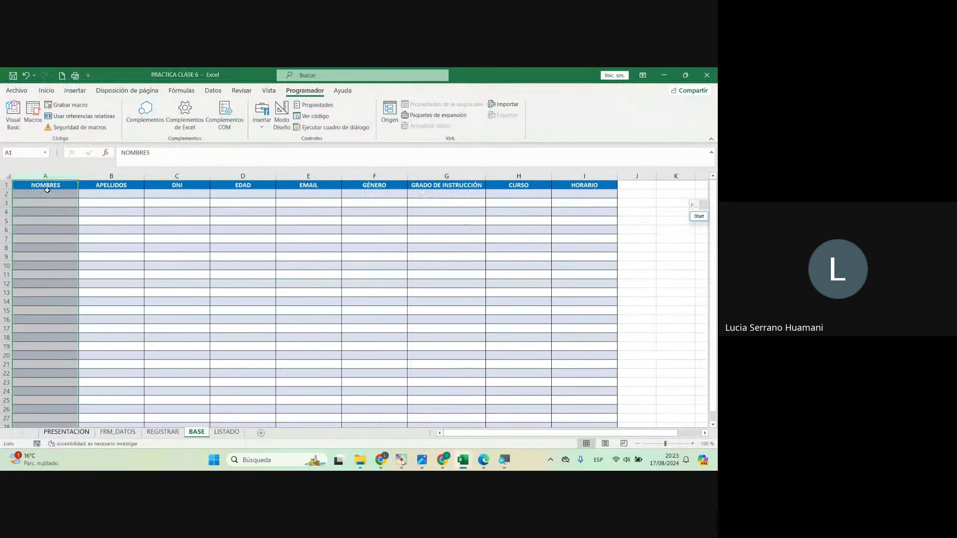
# - Select each BASE column in turn, from A (NOMBRES) through I (HORARIO)
pyautogui.click(35, 174)
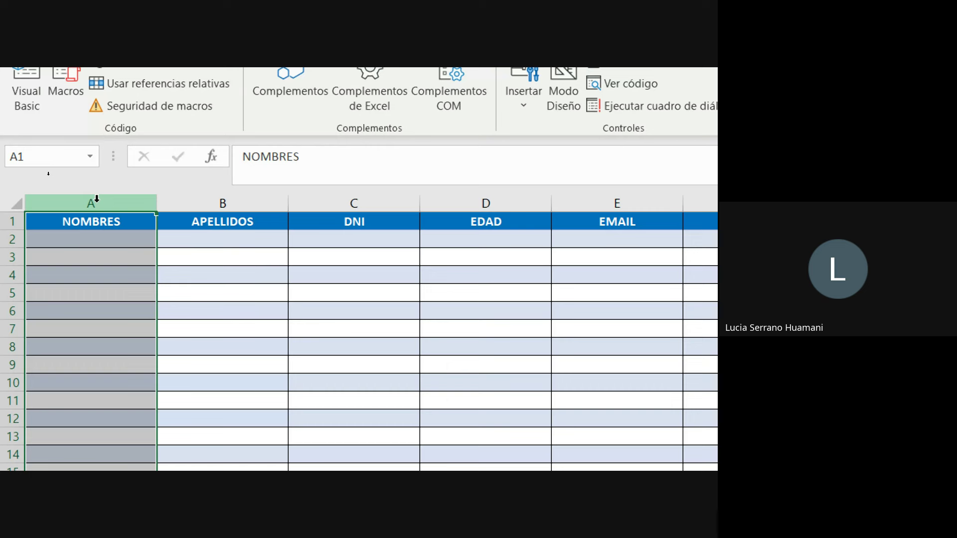
pyautogui.click(224, 200)
pyautogui.click(356, 199)
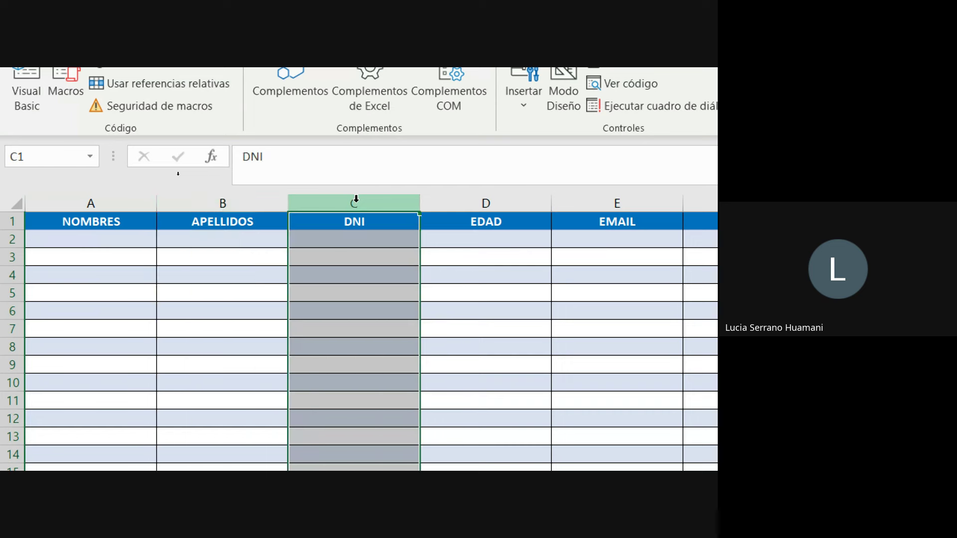
pyautogui.click(478, 202)
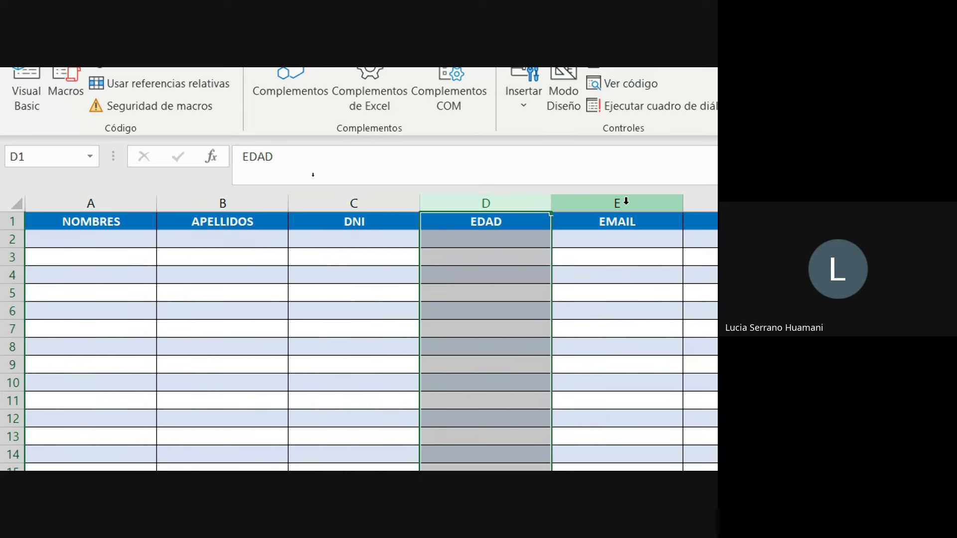
pyautogui.click(623, 203)
pyautogui.hscroll(3, 625, 205)
pyautogui.click(566, 199)
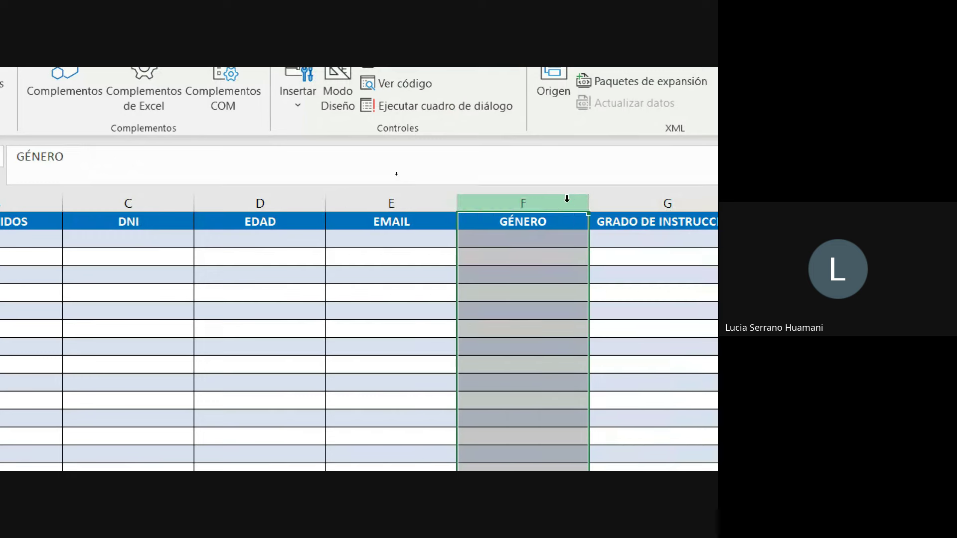
pyautogui.hscroll(2, 649, 209)
pyautogui.click(528, 200)
pyautogui.hscroll(1, 548, 202)
pyautogui.hscroll(1, 548, 202)
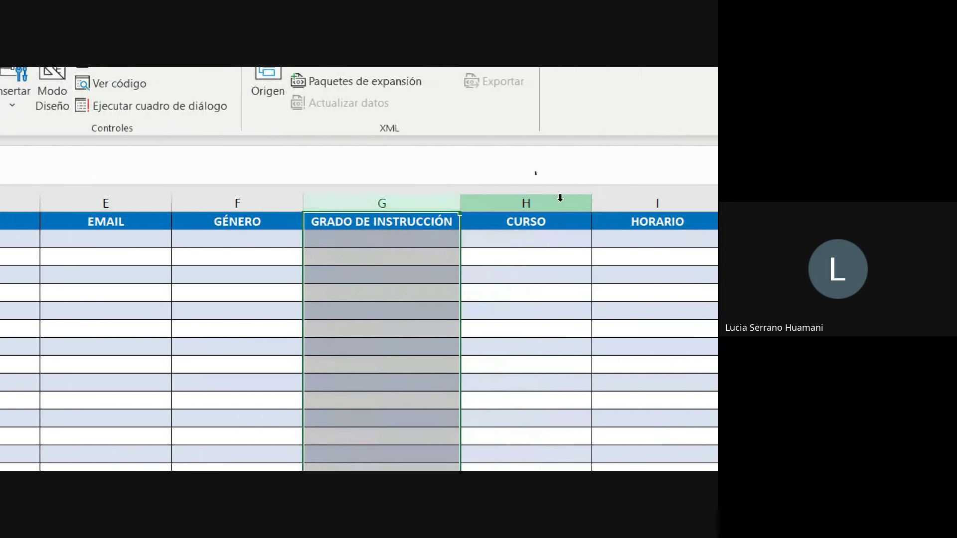
pyautogui.click(553, 202)
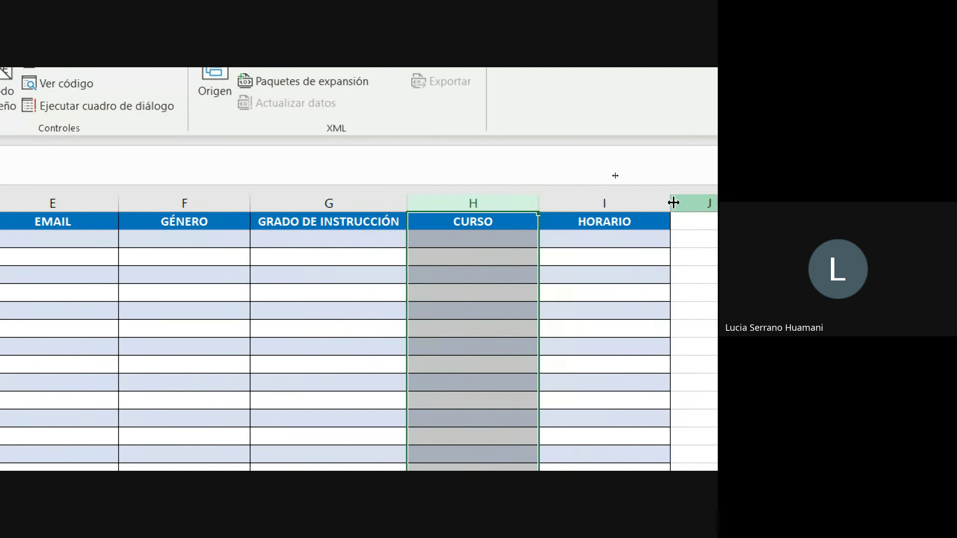
pyautogui.click(677, 203)
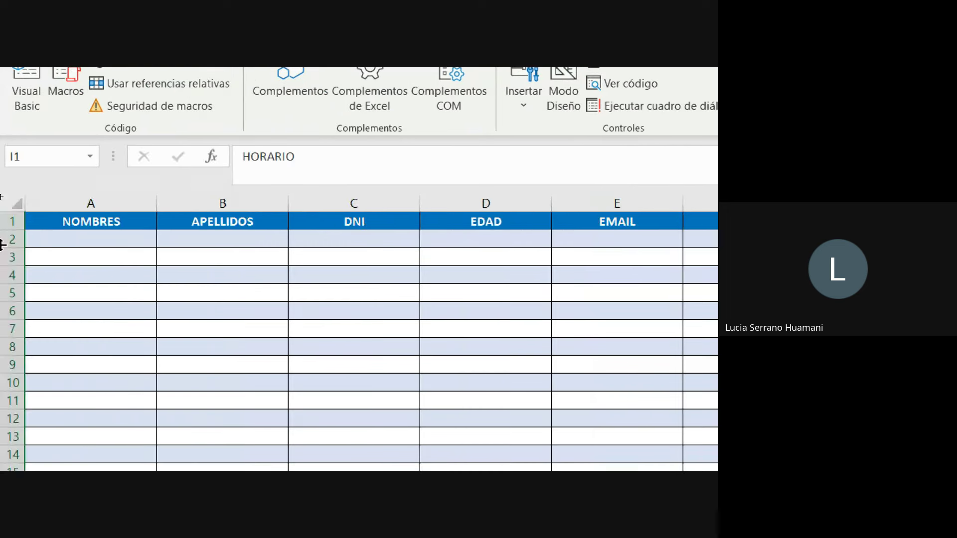
# - Select header row 1 and row 2, then go back to the VBA code
pyautogui.click(9, 223)
pyautogui.click(5, 240)
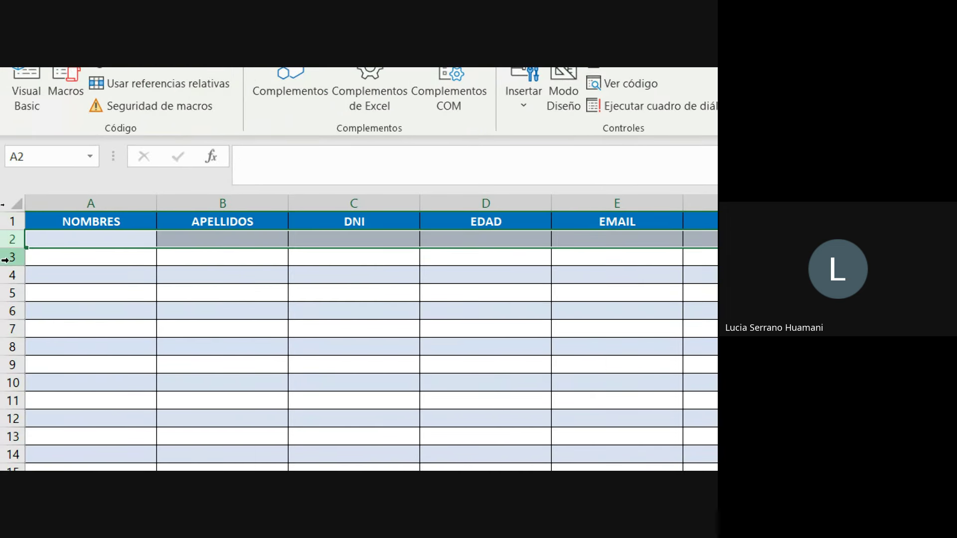
pyautogui.click(10, 221)
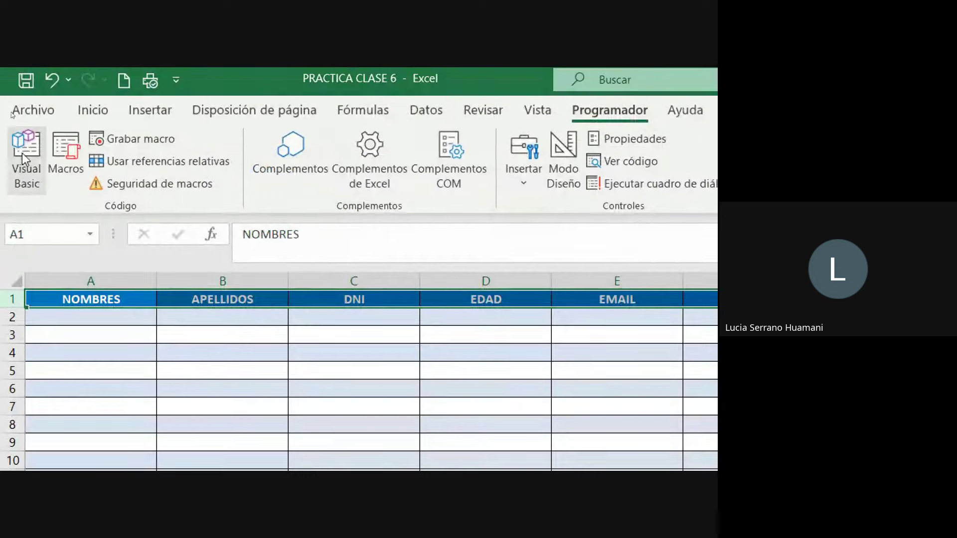
pyautogui.click(23, 152)
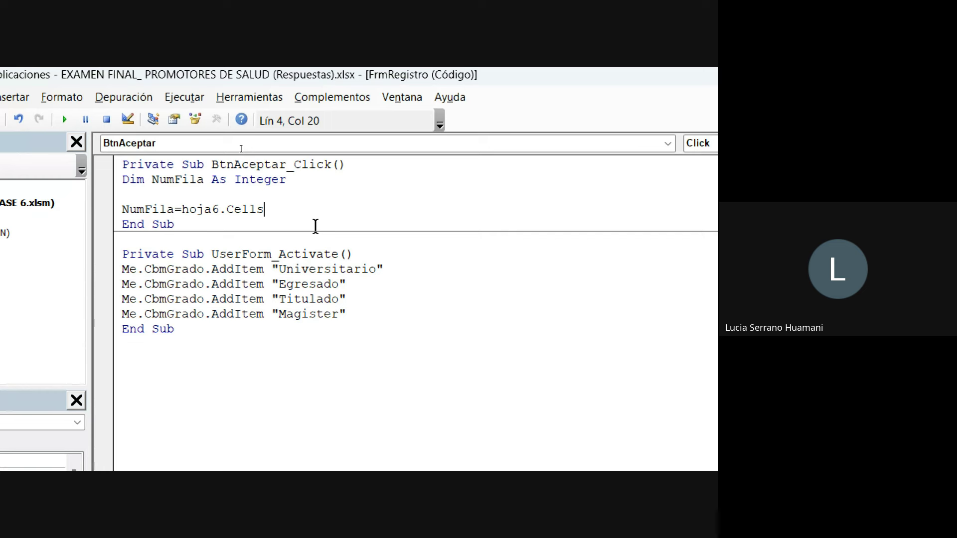
# - Complete the Cells arguments so the line reads NumFila=hoja6.Cells(rows.count,1)
pyautogui.write('(')
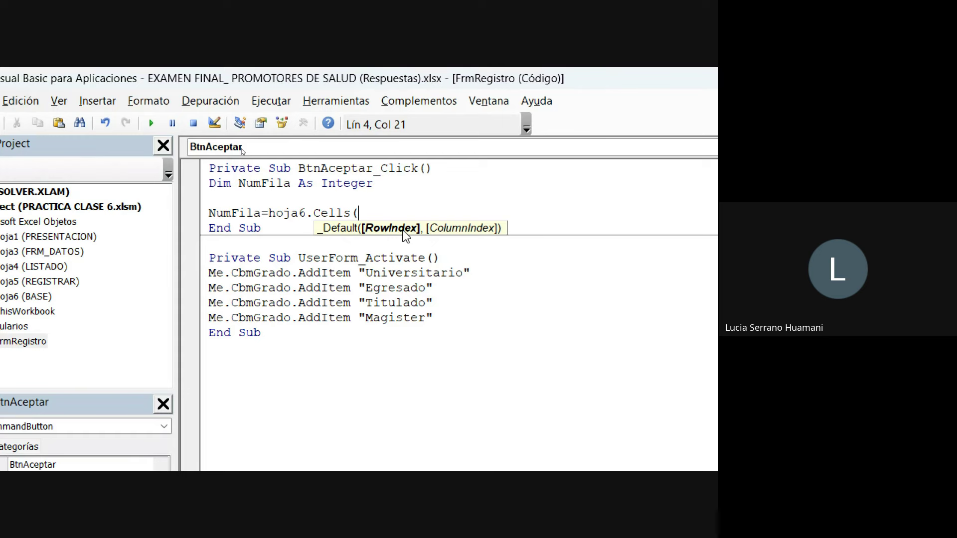
pyautogui.write('ro')
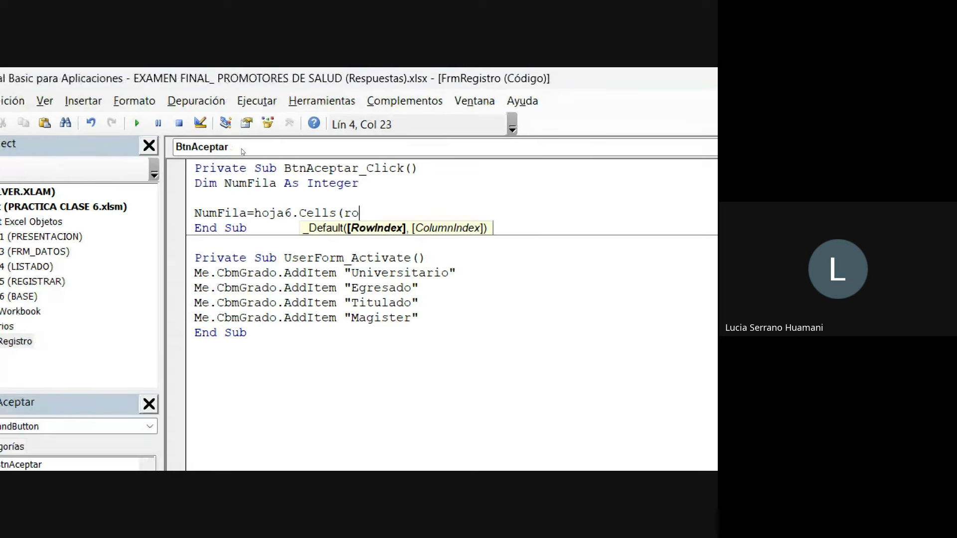
pyautogui.write('w')
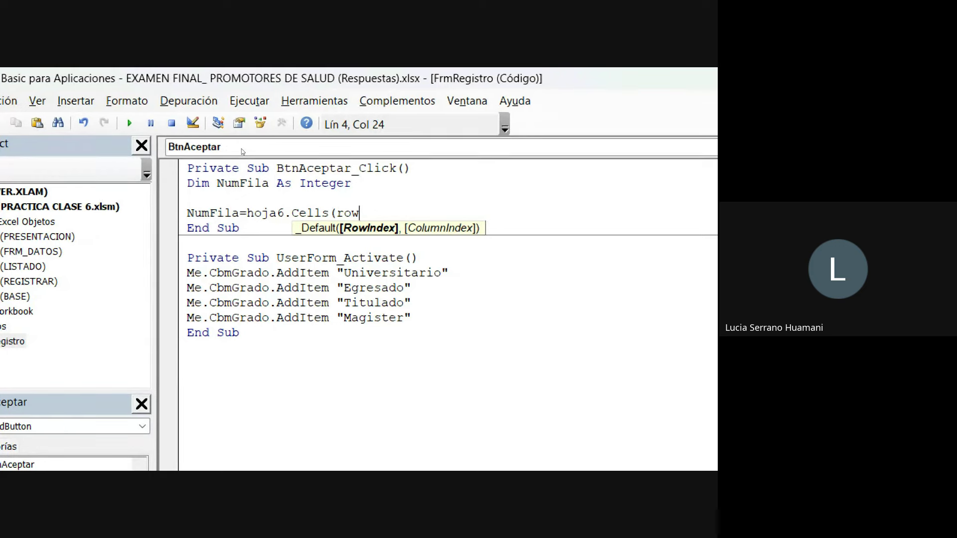
pyautogui.write('s.coun')
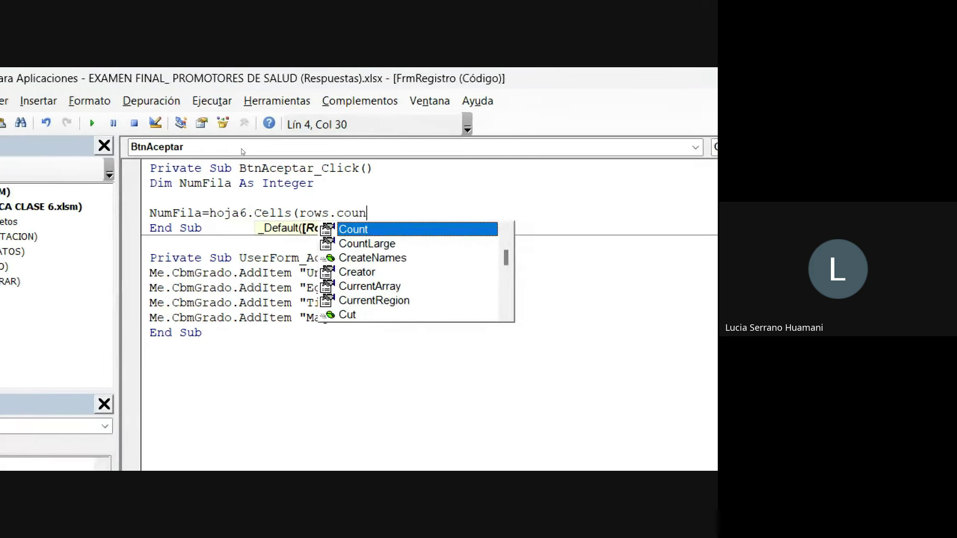
pyautogui.write('t')
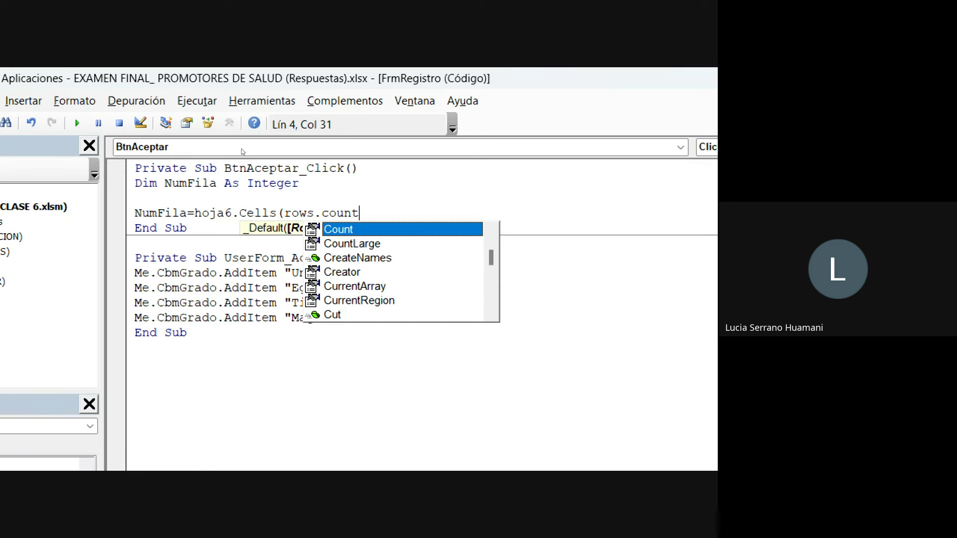
pyautogui.write(',')
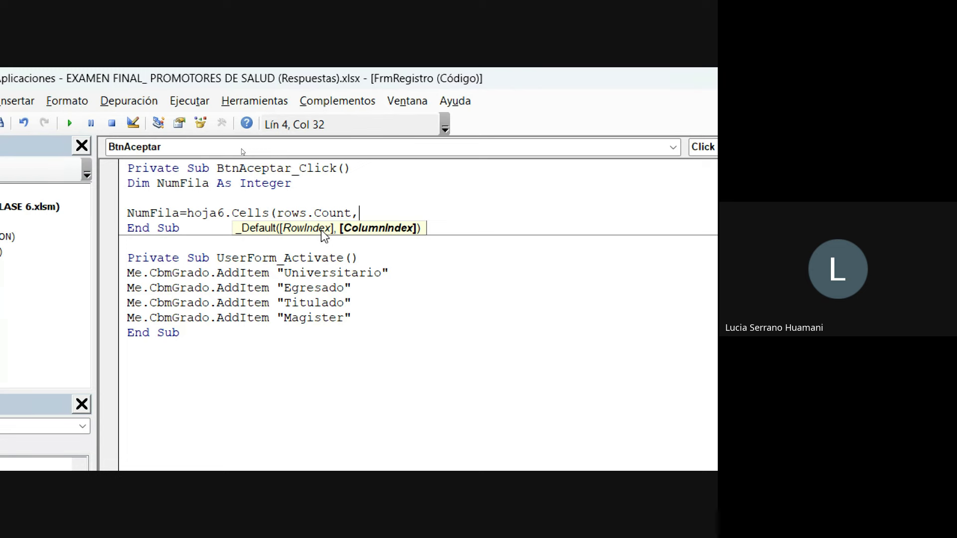
pyautogui.write('1')
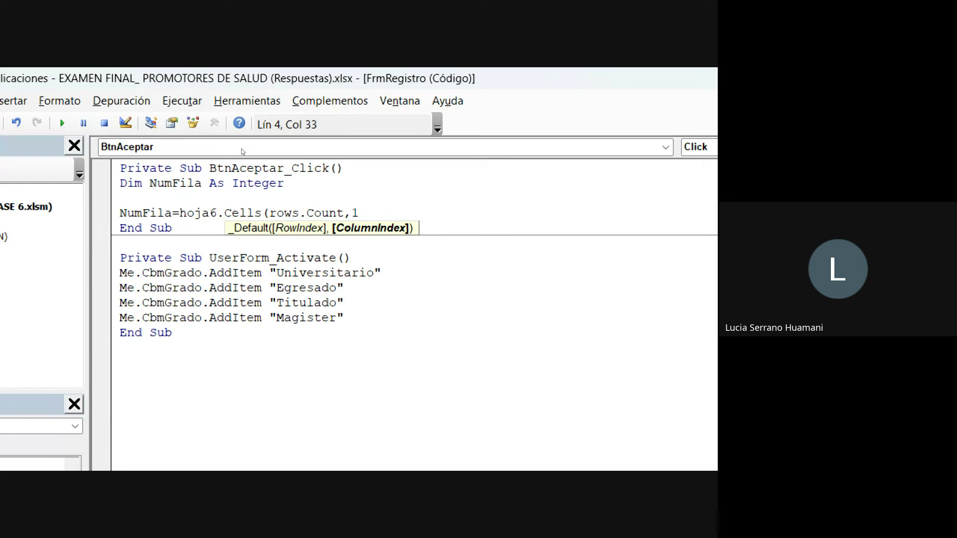
pyautogui.write('=')
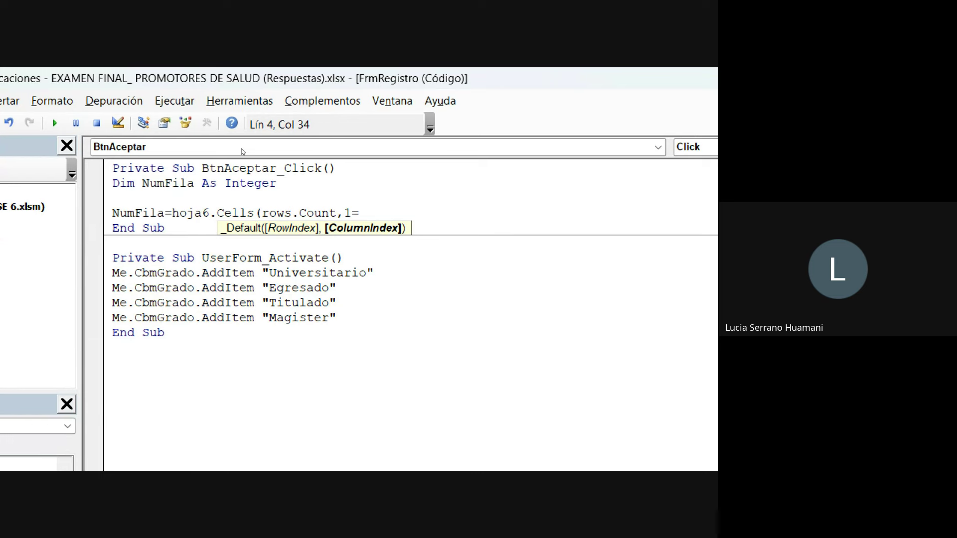
pyautogui.press('BackSpace')
pyautogui.write(')')
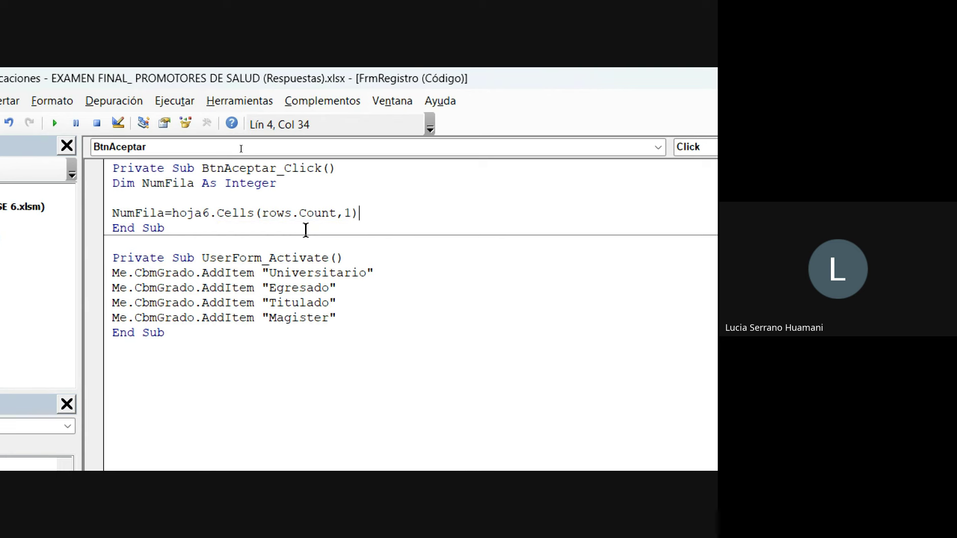
# - Highlight the assignment, column argument 1 and rows.Count, then append a dot after the Cells call
pyautogui.moveTo(172, 213)
pyautogui.mouseDown()
pyautogui.moveTo(207, 204)
pyautogui.moveTo(213, 218)
pyautogui.mouseUp()
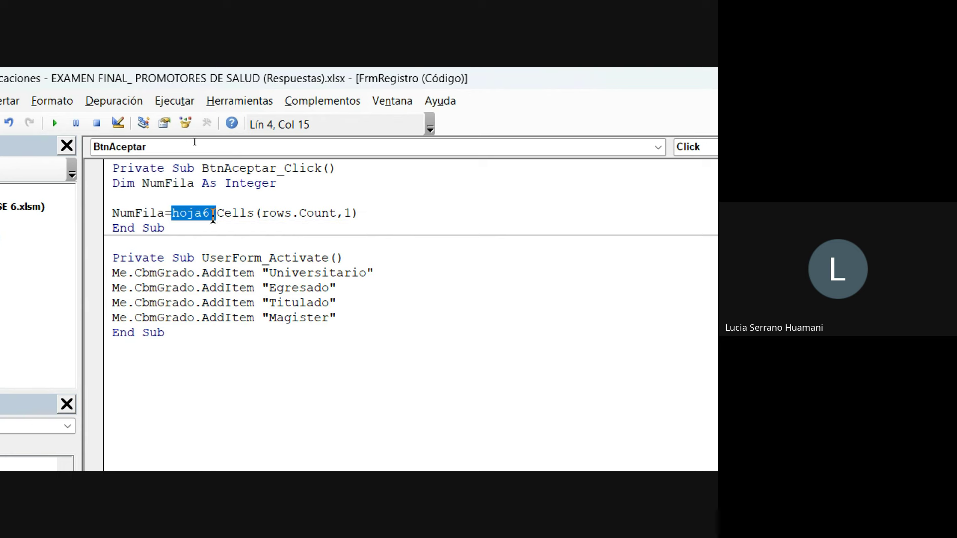
pyautogui.doubleClick(348, 216)
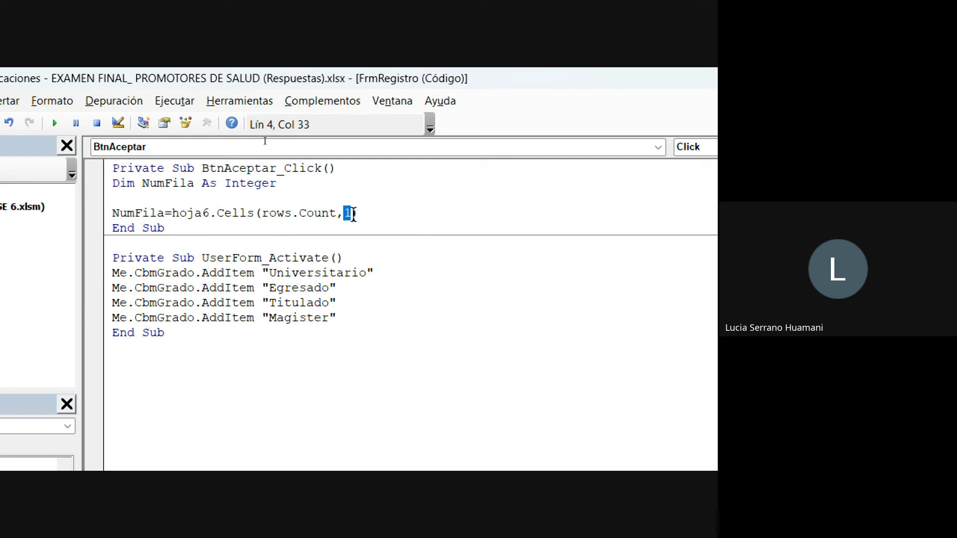
pyautogui.moveTo(269, 214); pyautogui.dragTo(335, 214)
pyautogui.click(364, 218)
pyautogui.write('.')
pyautogui.press('BackSpace')
pyautogui.press('BackSpace')
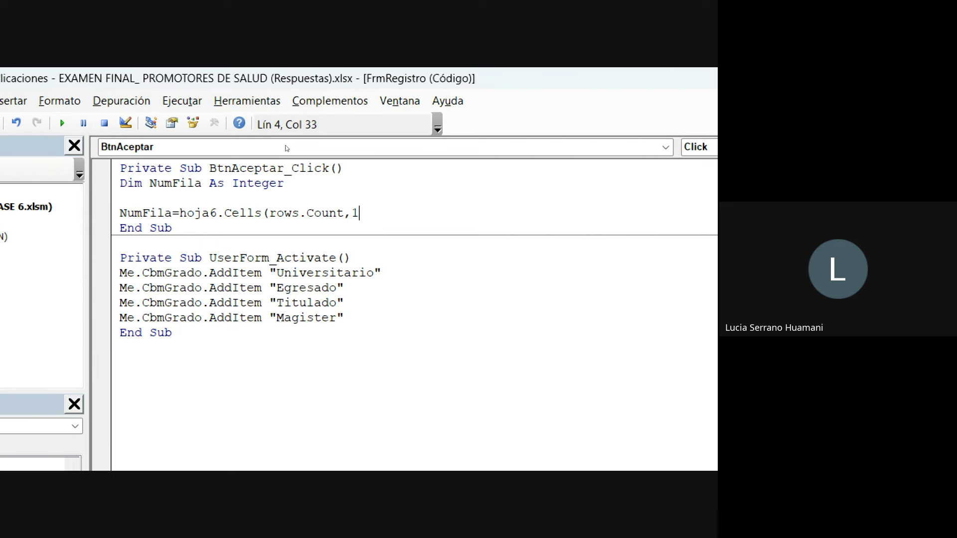
pyautogui.write(').')
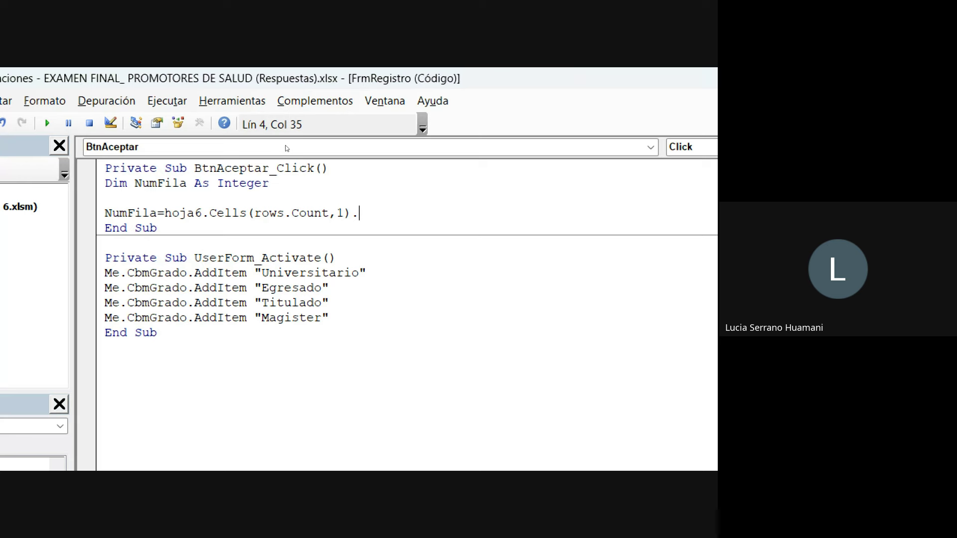
# - Append .End(xlUp) to the Cells reference and highlight End and xlUp to explain them
pyautogui.write('en')
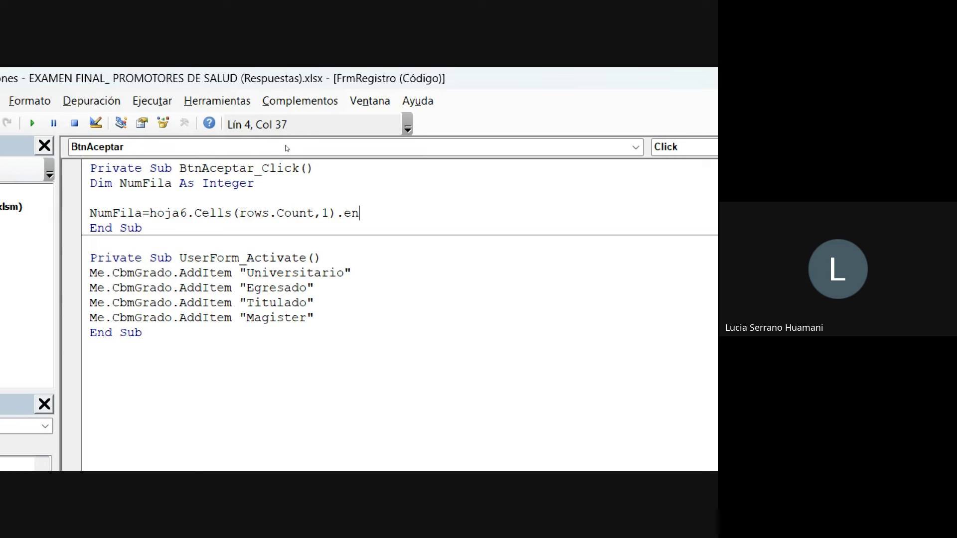
pyautogui.write('d(')
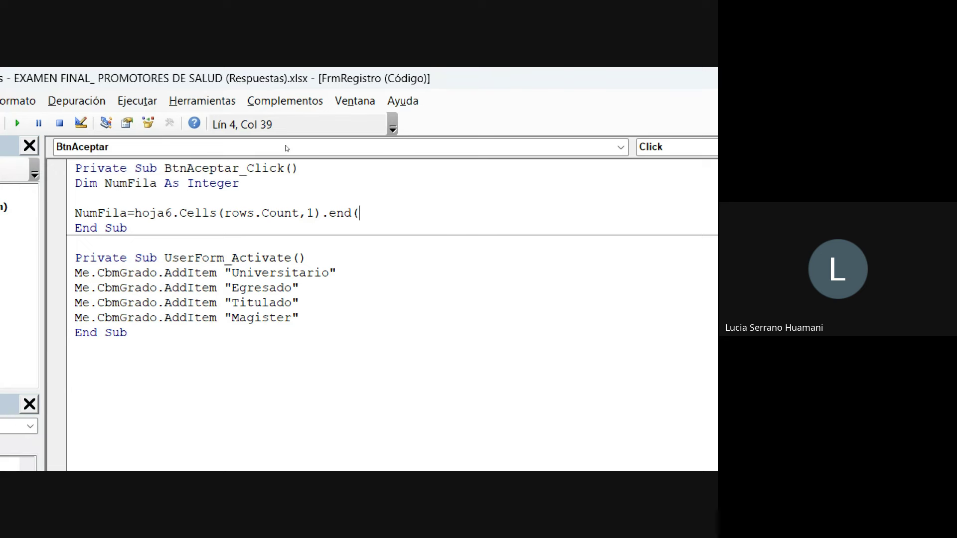
pyautogui.write('xlup=')
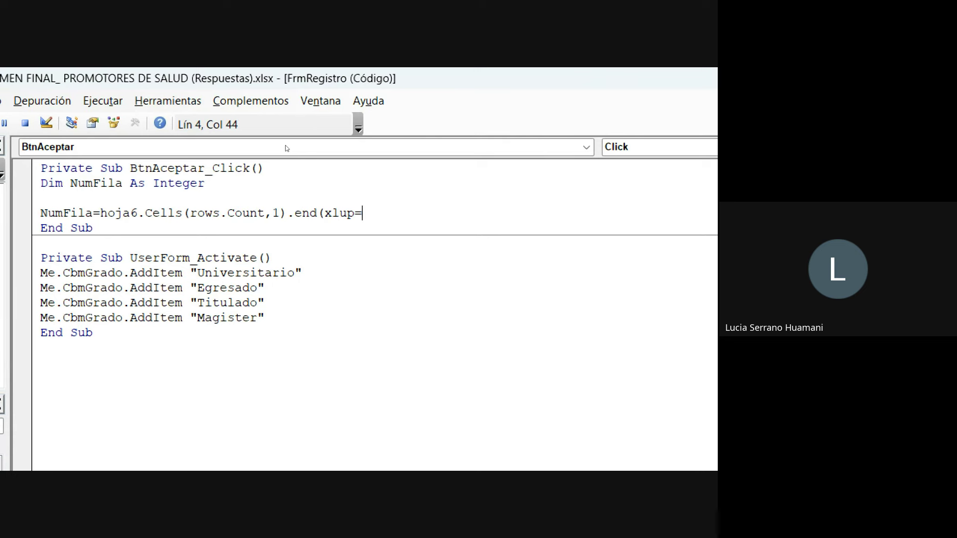
pyautogui.press('BackSpace')
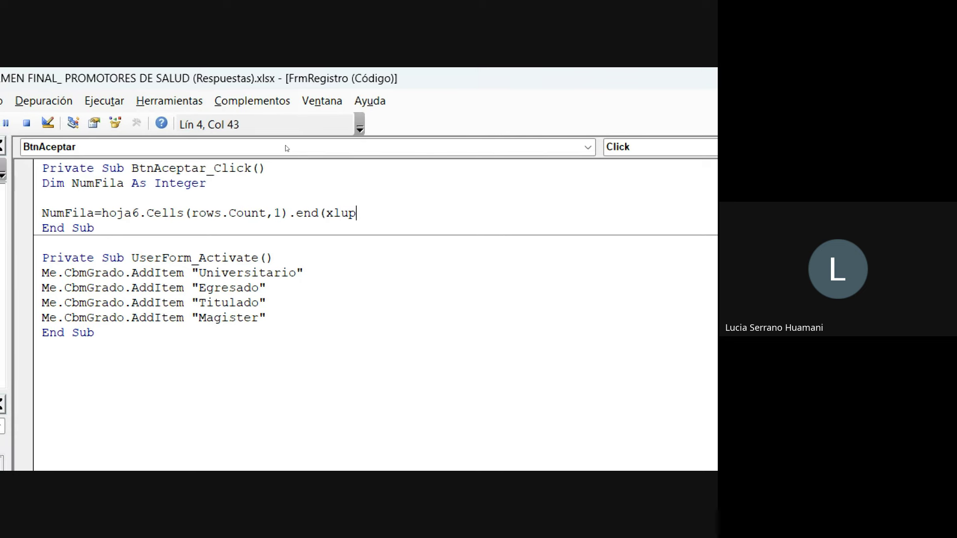
pyautogui.write(')')
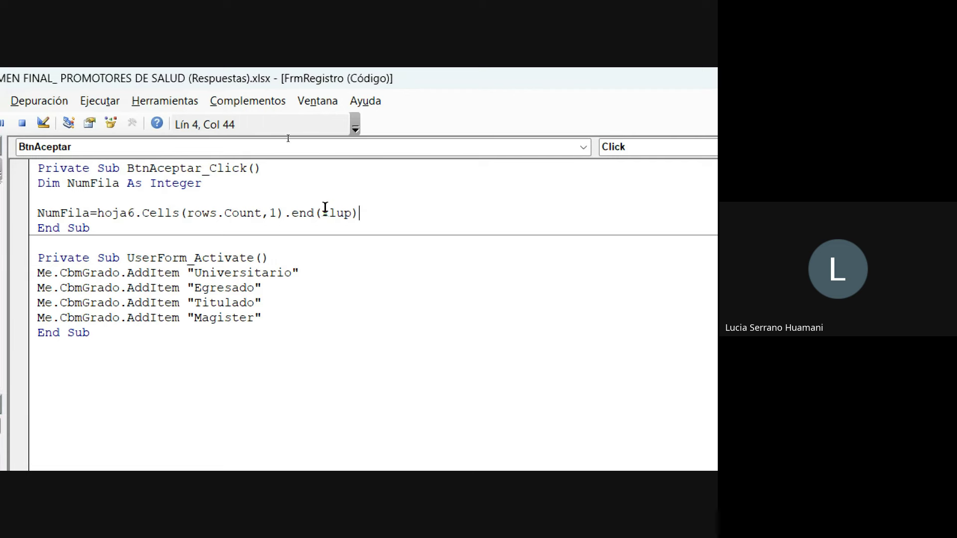
pyautogui.moveTo(321, 213); pyautogui.dragTo(352, 212)
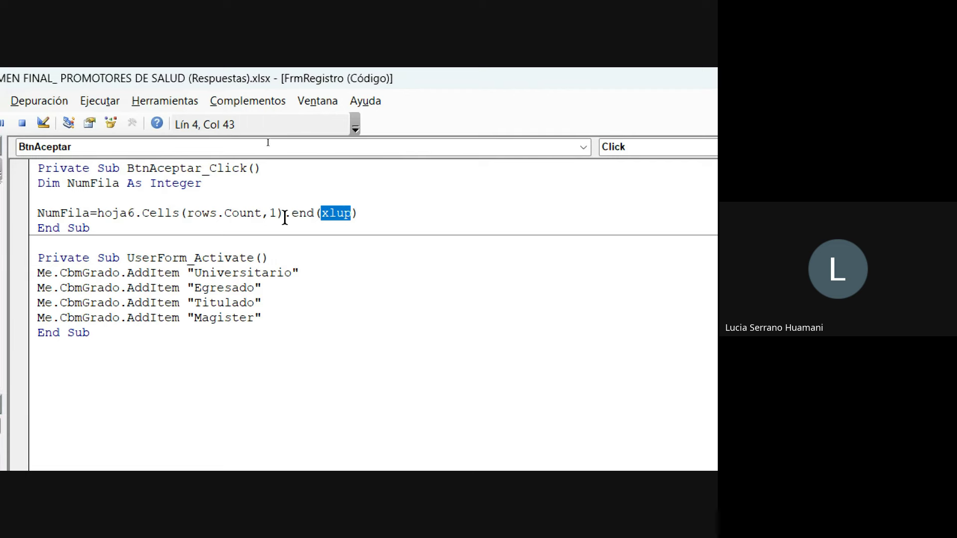
pyautogui.moveTo(291, 213); pyautogui.dragTo(313, 213)
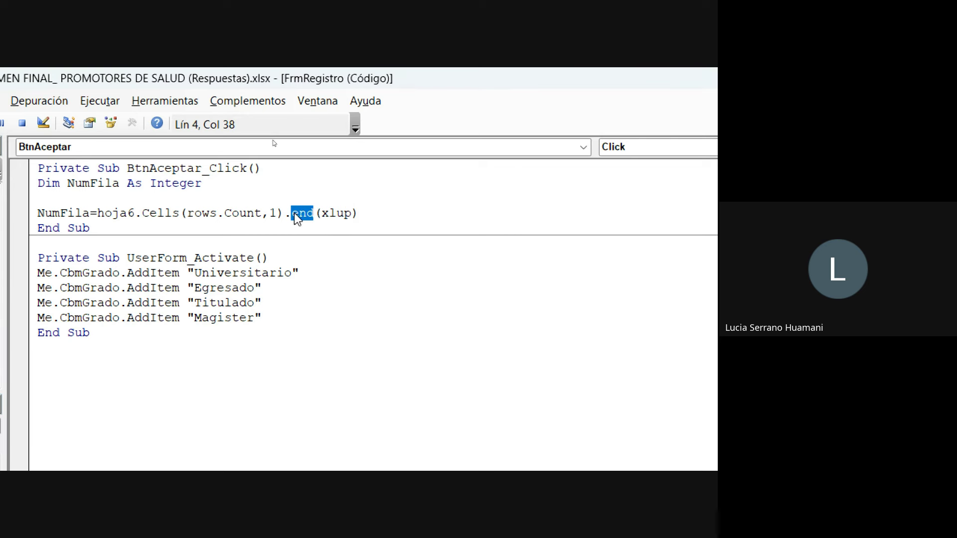
pyautogui.click(292, 213)
pyautogui.moveTo(293, 213); pyautogui.dragTo(359, 213)
pyautogui.click(349, 213)
pyautogui.moveTo(292, 212); pyautogui.dragTo(352, 213)
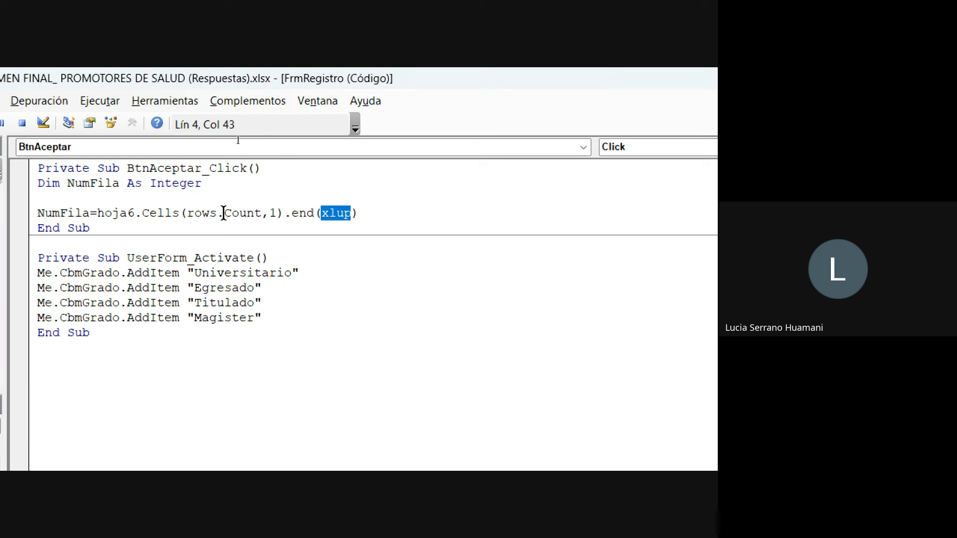
# - Finish line 4 with .Row, then start a new line typing msgbox NumFila
pyautogui.click(374, 214)
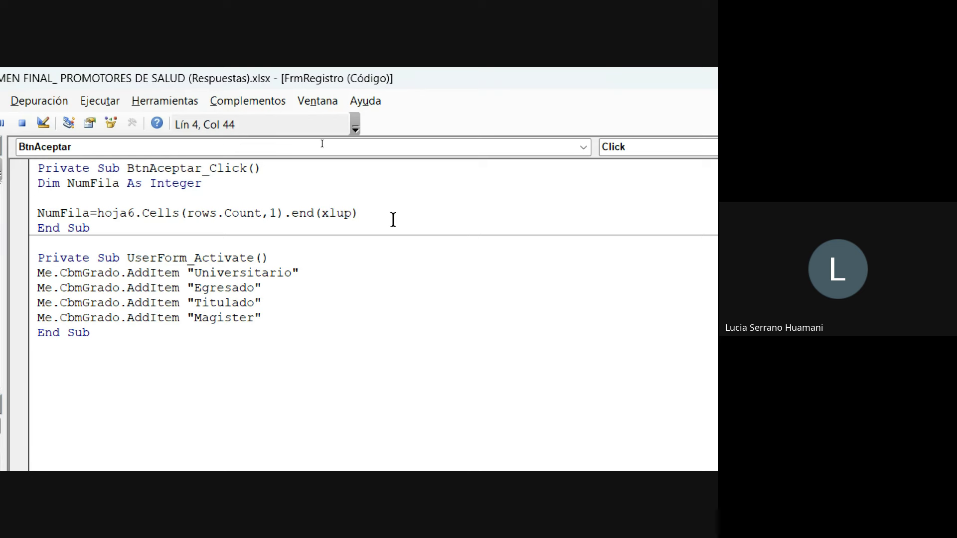
pyautogui.write('.r')
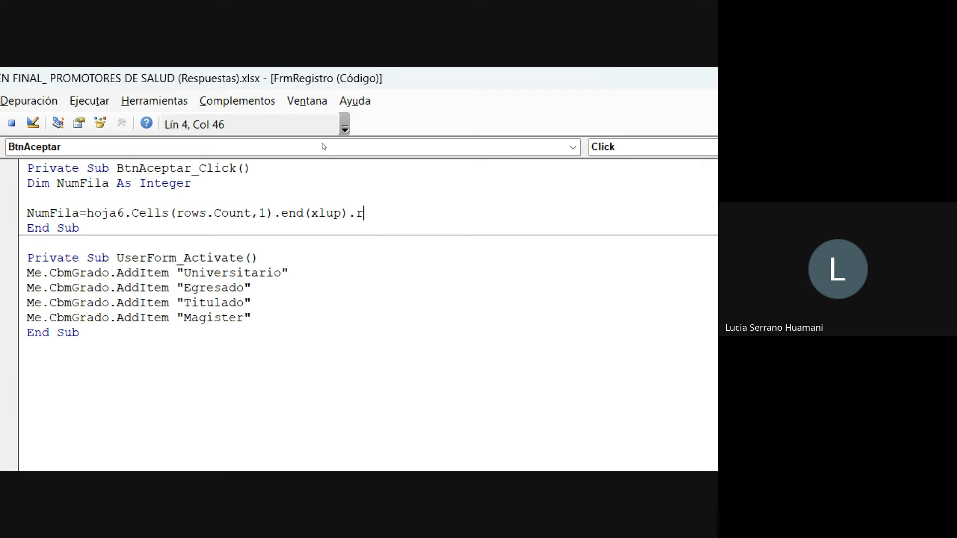
pyautogui.write('ow')
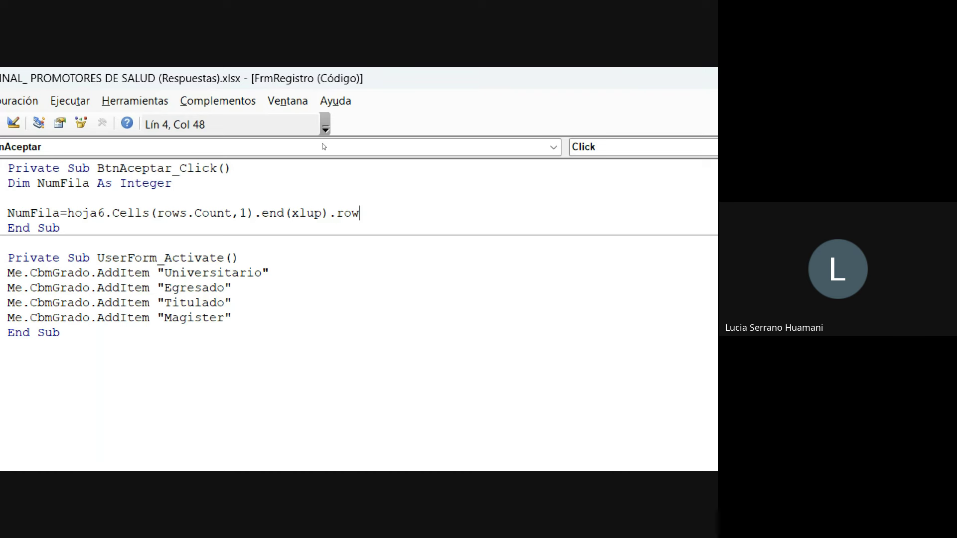
pyautogui.press('Return')
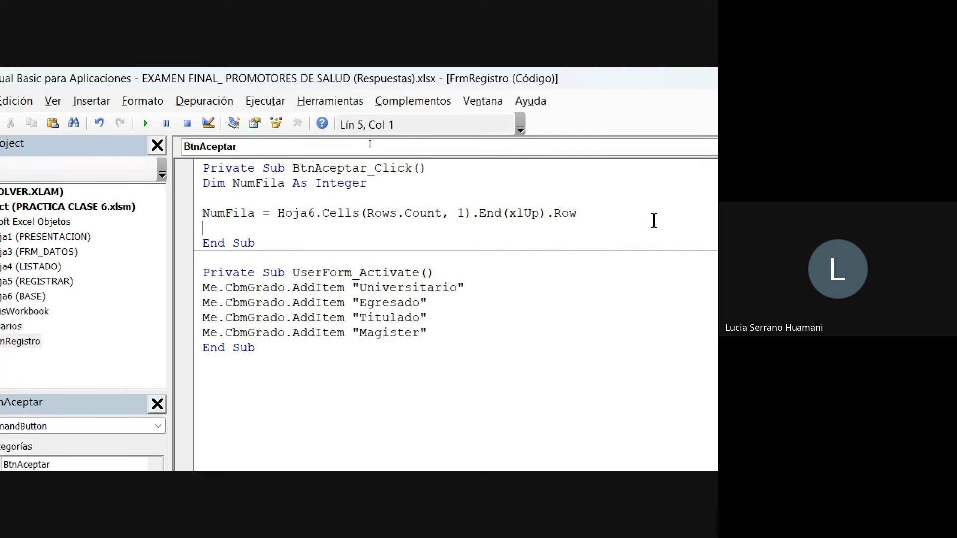
pyautogui.write('ms')
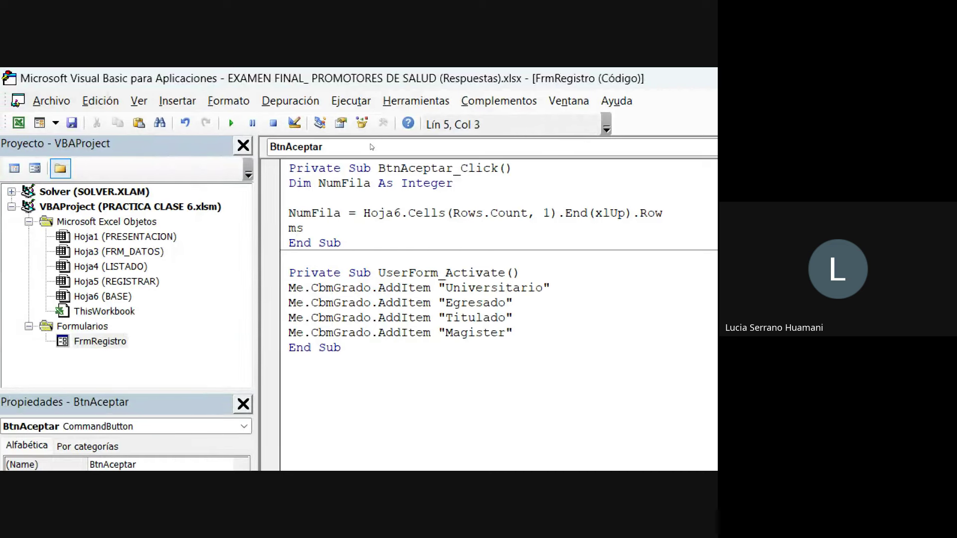
pyautogui.write('gbox')
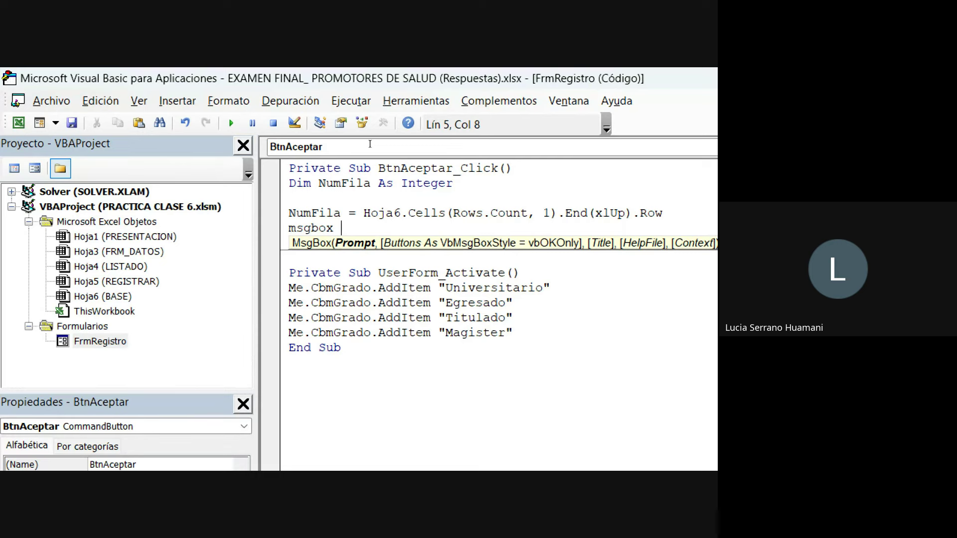
pyautogui.write(' Num')
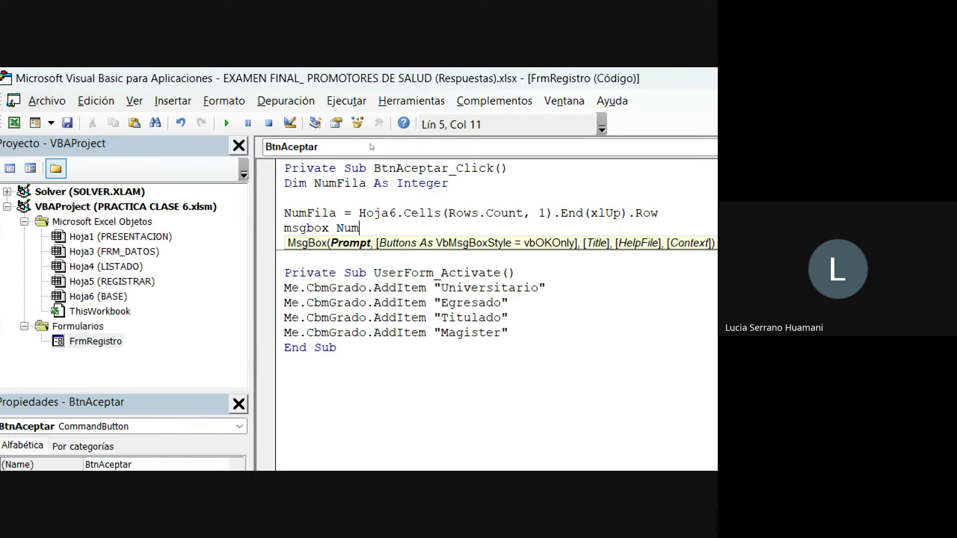
pyautogui.write('Fila')
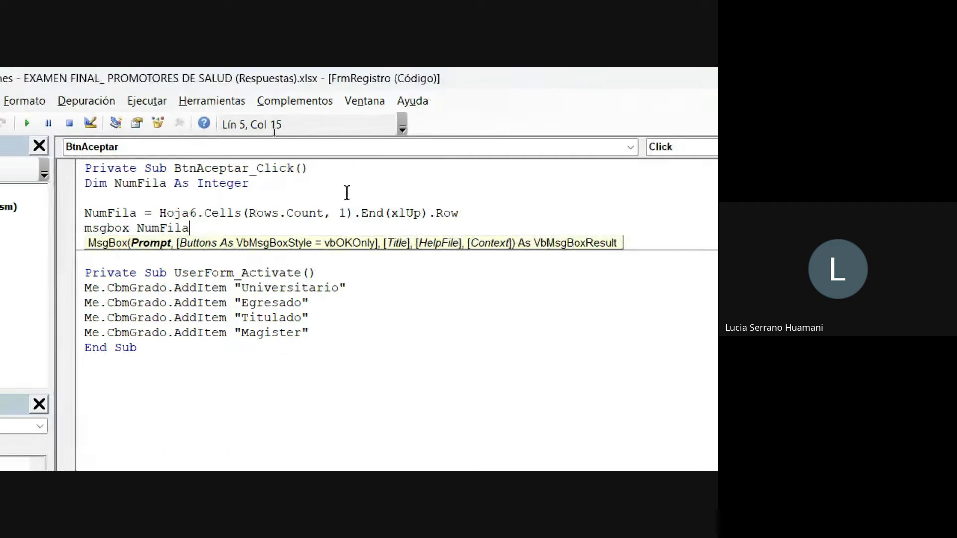
# - Commit the MsgBox NumFila line and add a blank line before End Sub
pyautogui.click(341, 211)
pyautogui.click(197, 202)
pyautogui.click(186, 239)
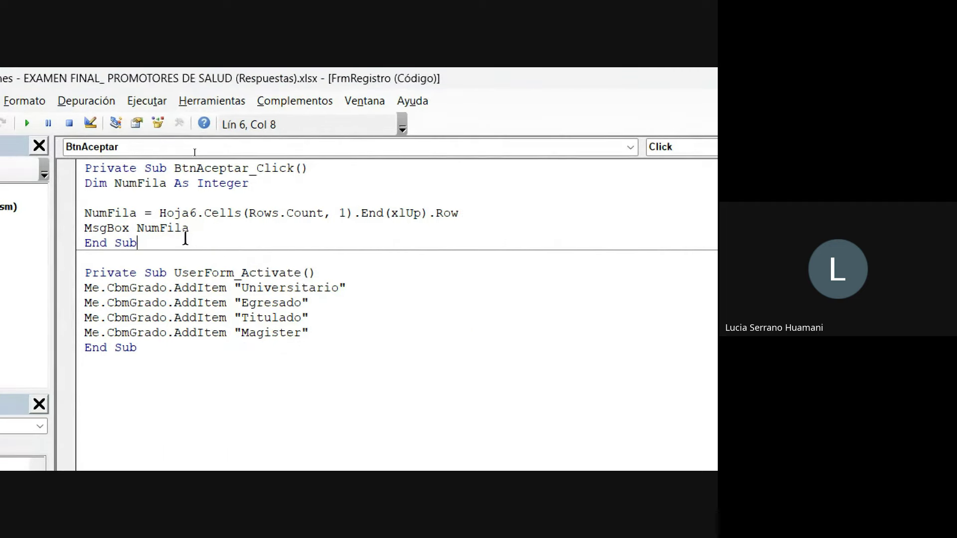
pyautogui.click(217, 230)
pyautogui.press('Return')
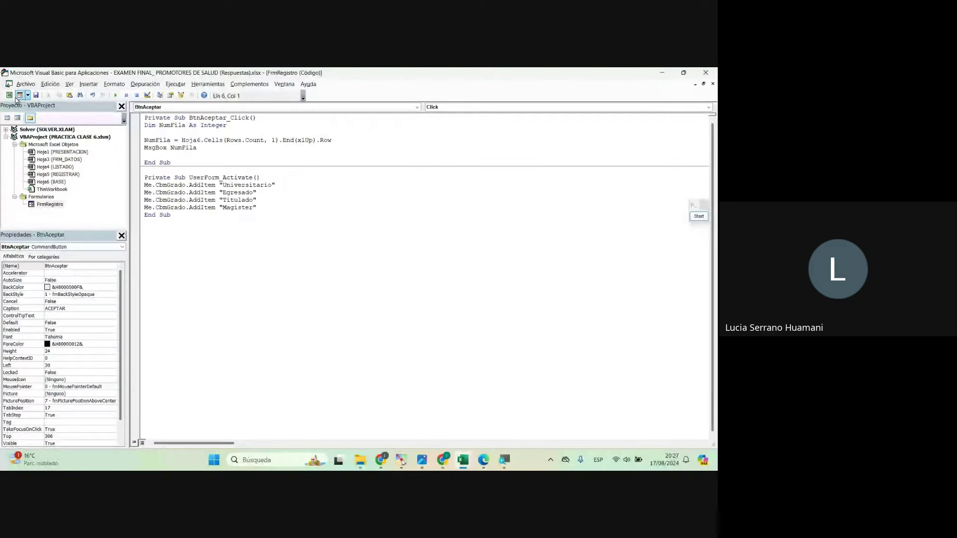
# - Switch over to the Excel workbook and come back to the VBA editor
pyautogui.click(10, 95)
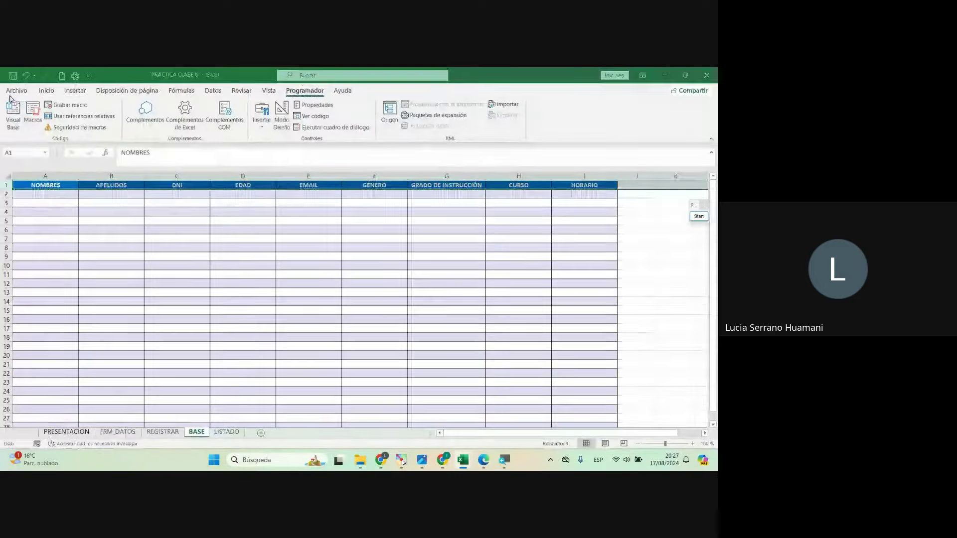
pyautogui.click(111, 212)
pyautogui.click(28, 189)
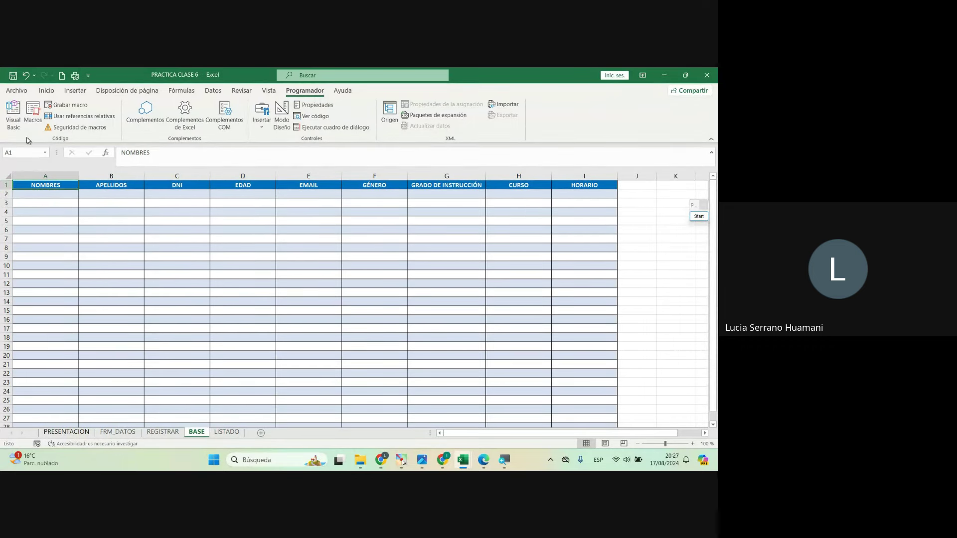
pyautogui.click(14, 111)
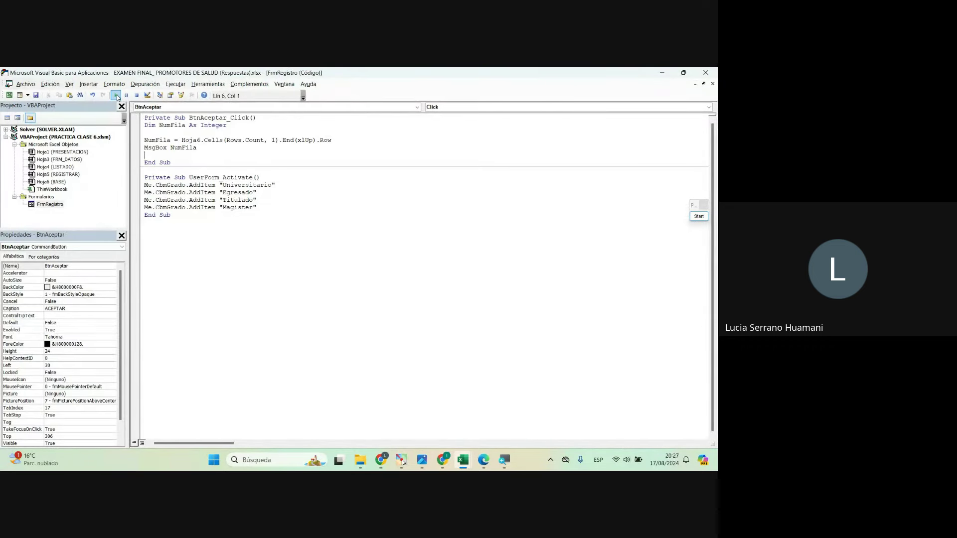
# - Test-run the Registro de Datos form, see ACEPTAR report row 1, then close it
pyautogui.click(118, 98)
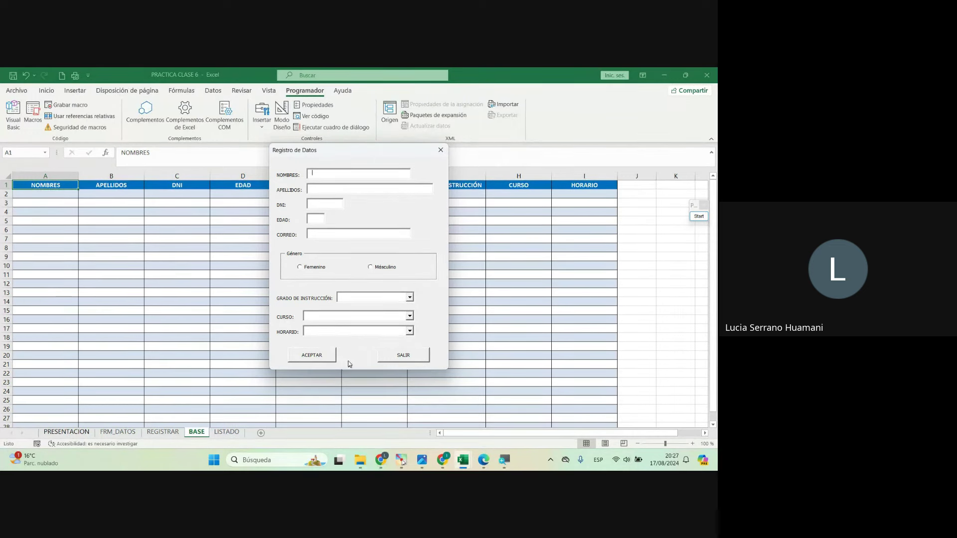
pyautogui.click(308, 361)
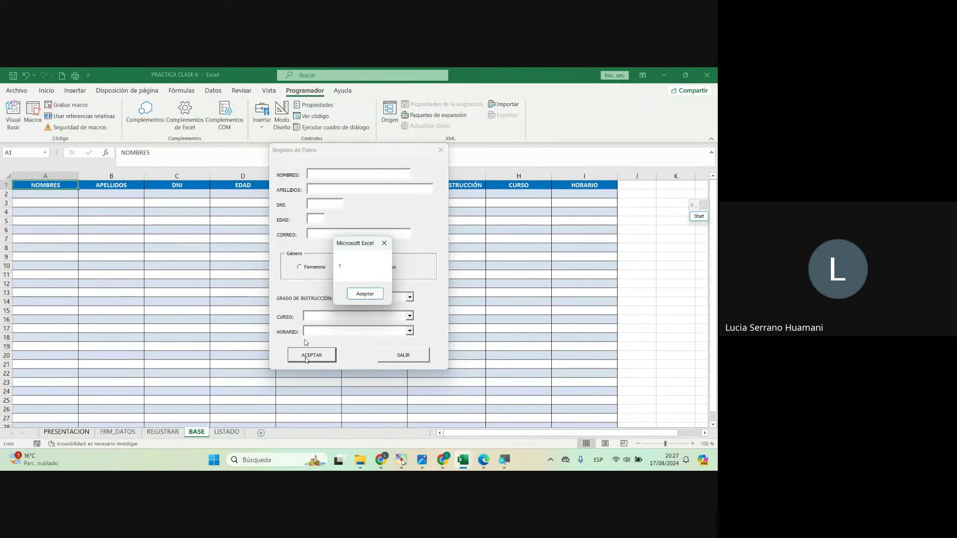
pyautogui.moveTo(342, 249)
pyautogui.mouseDown()
pyautogui.moveTo(250, 250)
pyautogui.moveTo(220, 235)
pyautogui.mouseUp()
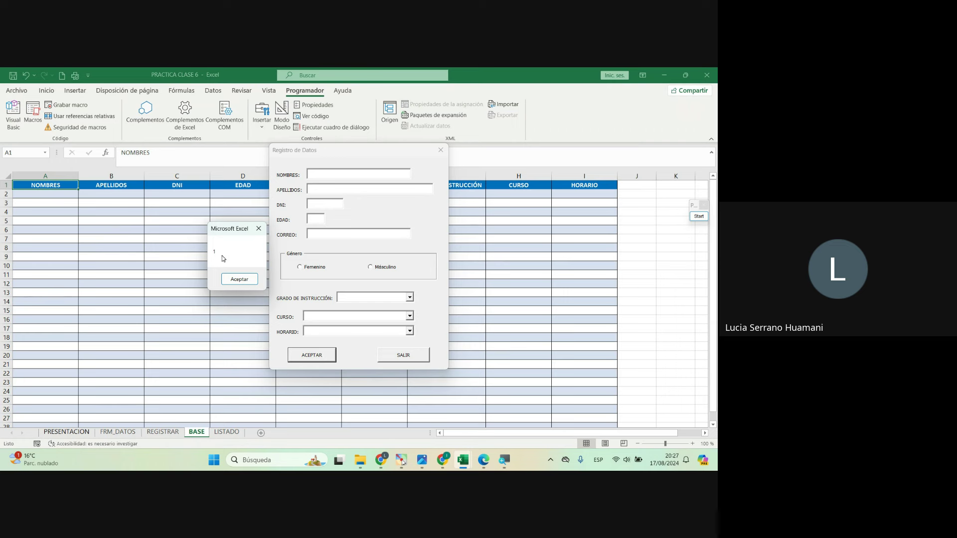
pyautogui.click(239, 278)
pyautogui.click(441, 150)
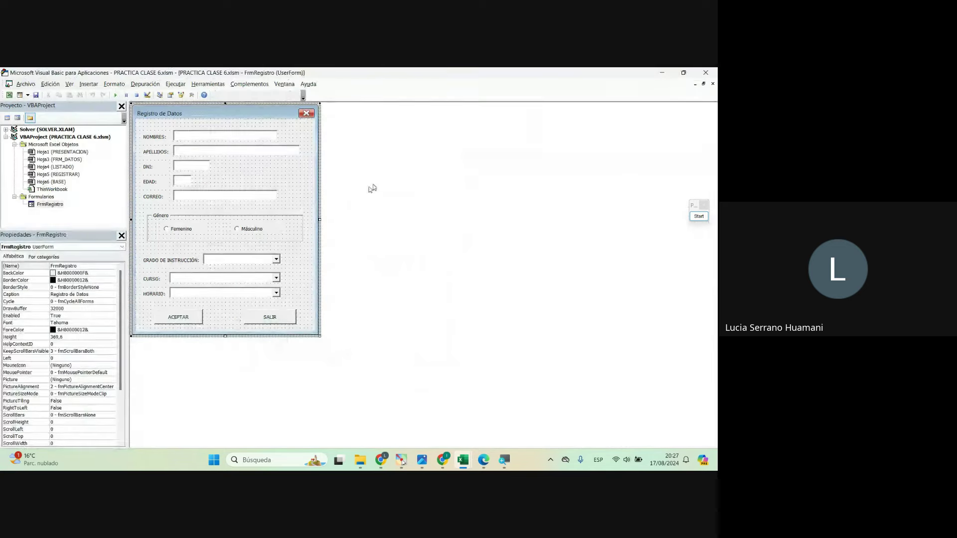
pyautogui.click(9, 95)
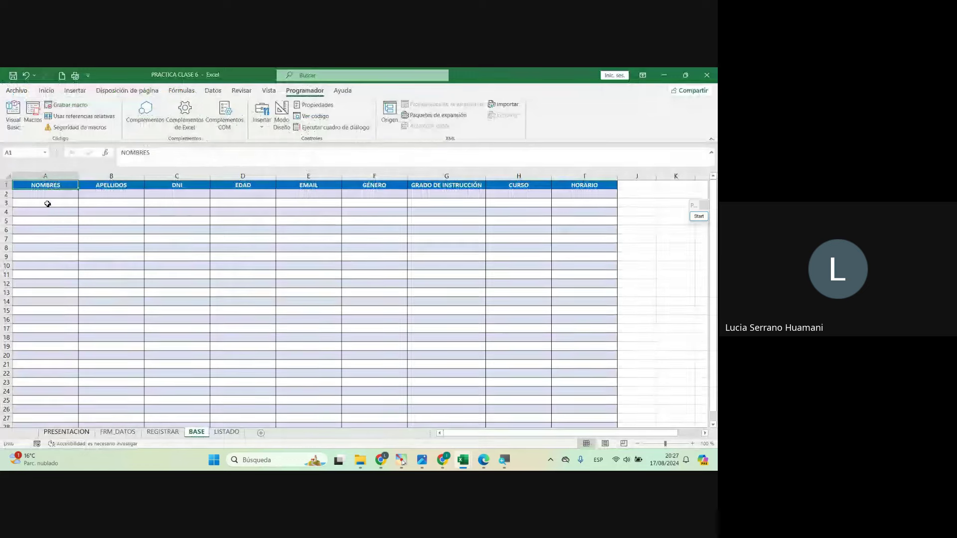
# - Enter the names ANA, JUAN and RUDY in cells A2:A4 of the BASE sheet
pyautogui.press('Down')
pyautogui.write('AN')
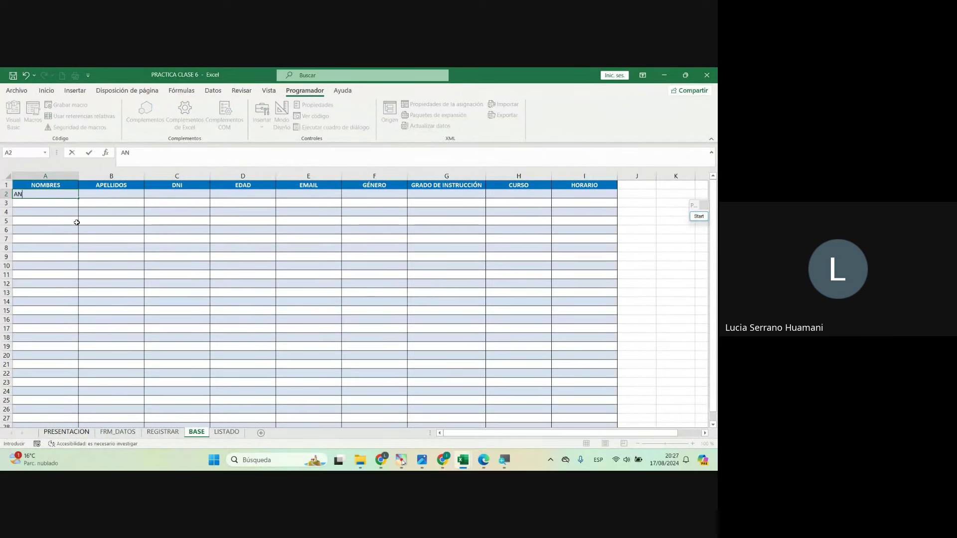
pyautogui.write('A')
pyautogui.click(58, 203)
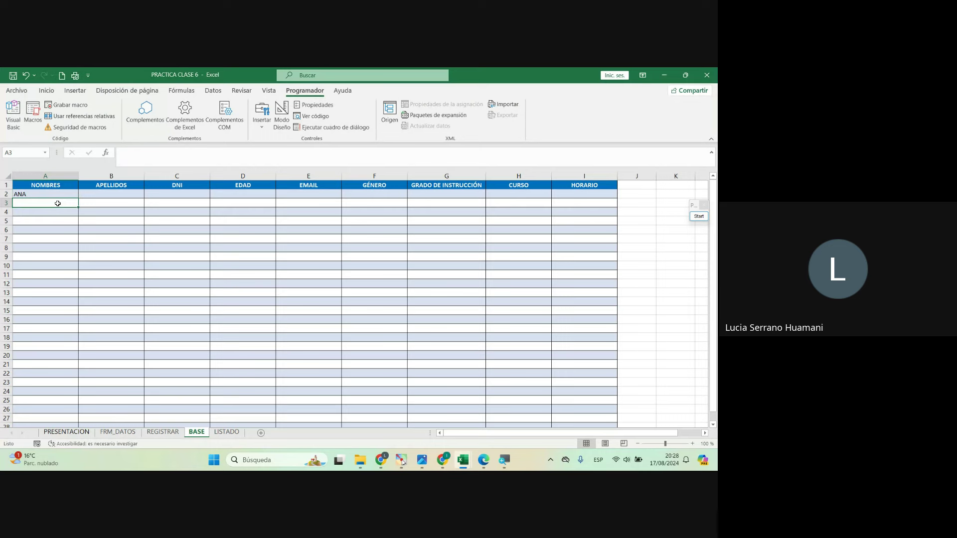
pyautogui.write('JUAN')
pyautogui.press('Return')
pyautogui.write('RUDY')
pyautogui.press('Return')
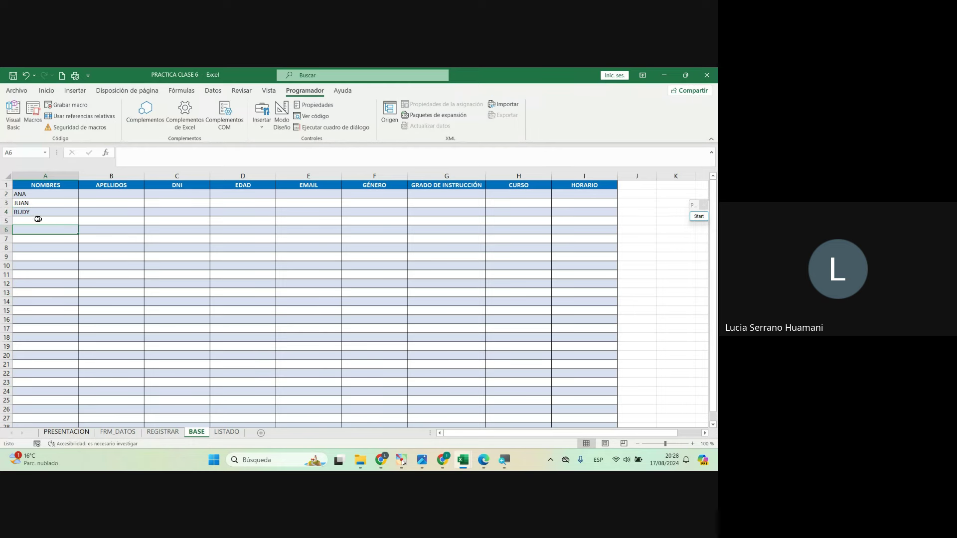
pyautogui.click(6, 212)
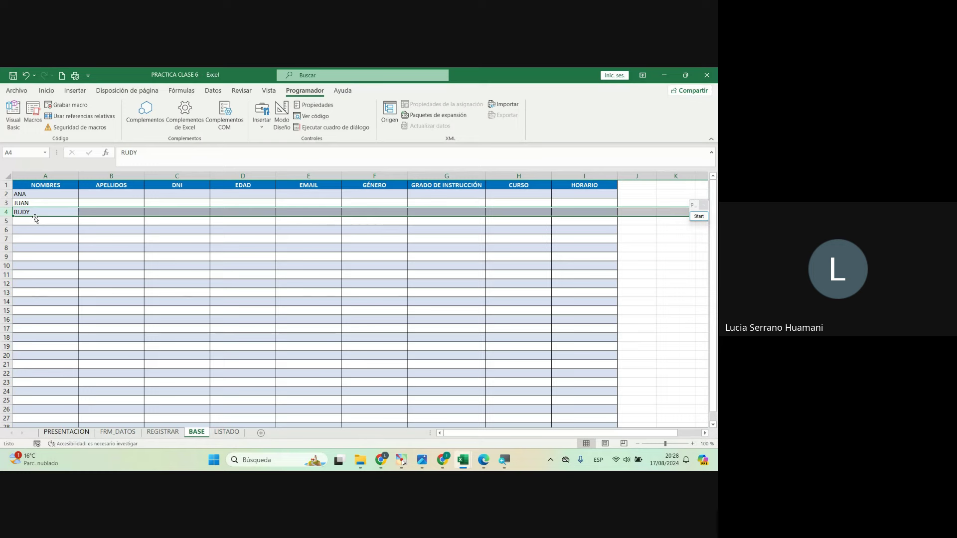
pyautogui.click(36, 220)
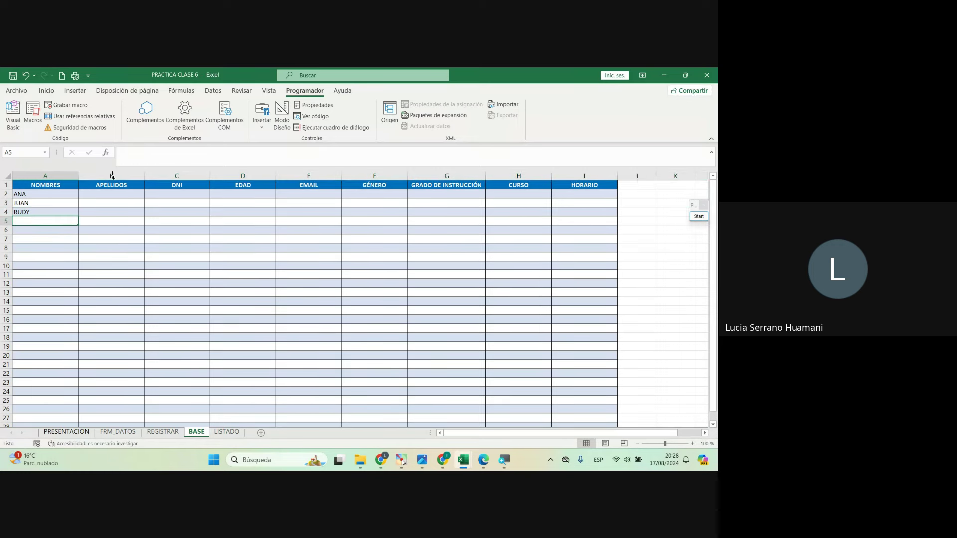
# - Rerun the form, confirm ACEPTAR reports last row 4, then select cell A9
pyautogui.click(14, 116)
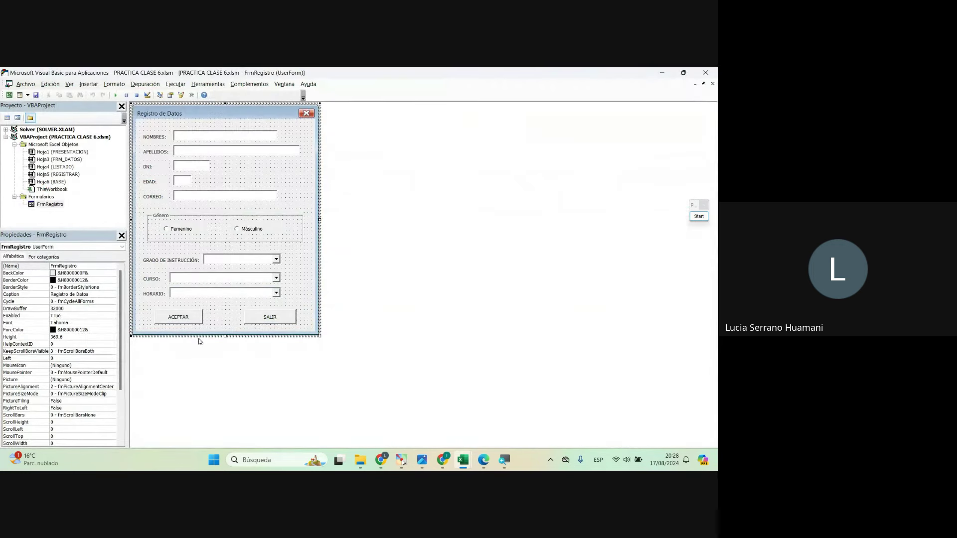
pyautogui.click(115, 94)
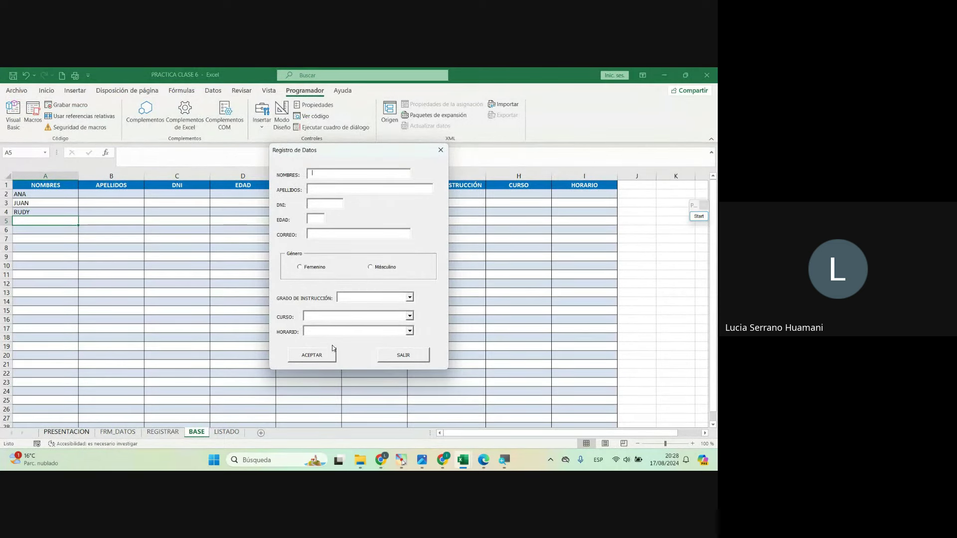
pyautogui.click(312, 355)
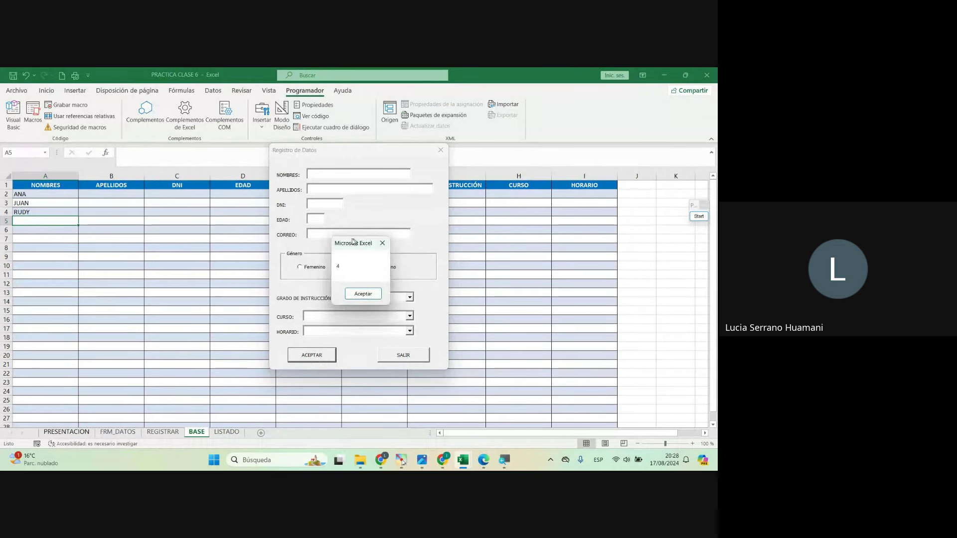
pyautogui.moveTo(353, 242); pyautogui.dragTo(239, 216)
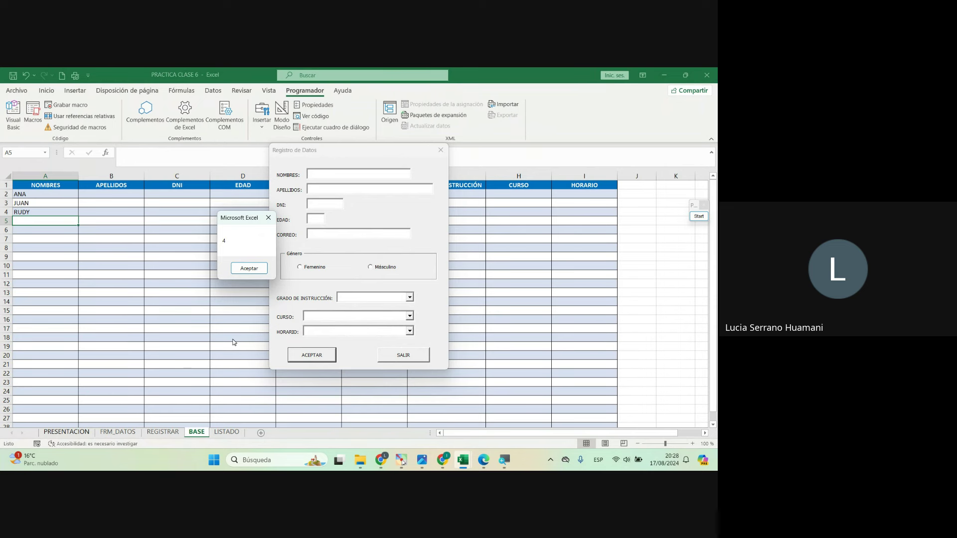
pyautogui.click(268, 218)
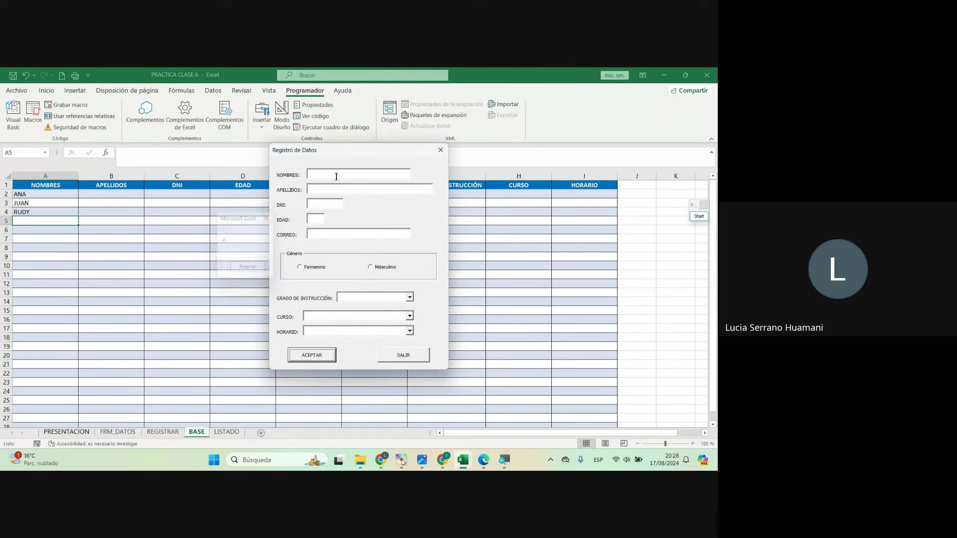
pyautogui.click(440, 150)
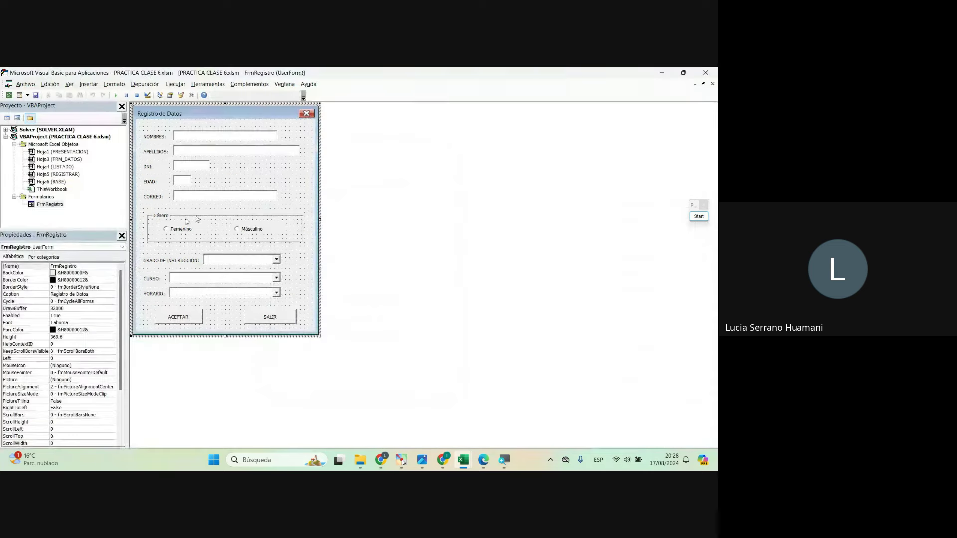
pyautogui.click(9, 95)
pyautogui.click(57, 256)
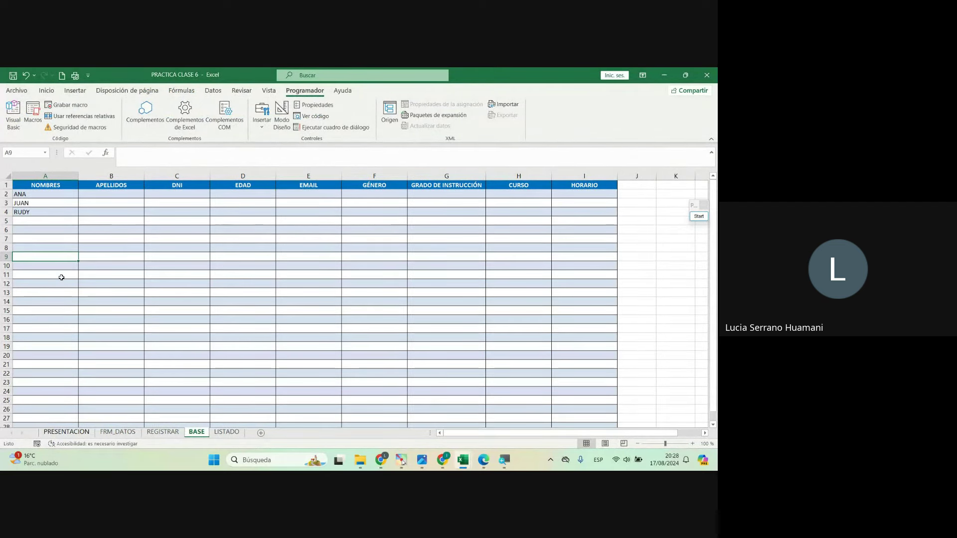
# - Enter HUGO in cell A9 and rerun the form, ACEPTAR now reporting row 9
pyautogui.write('HUG')
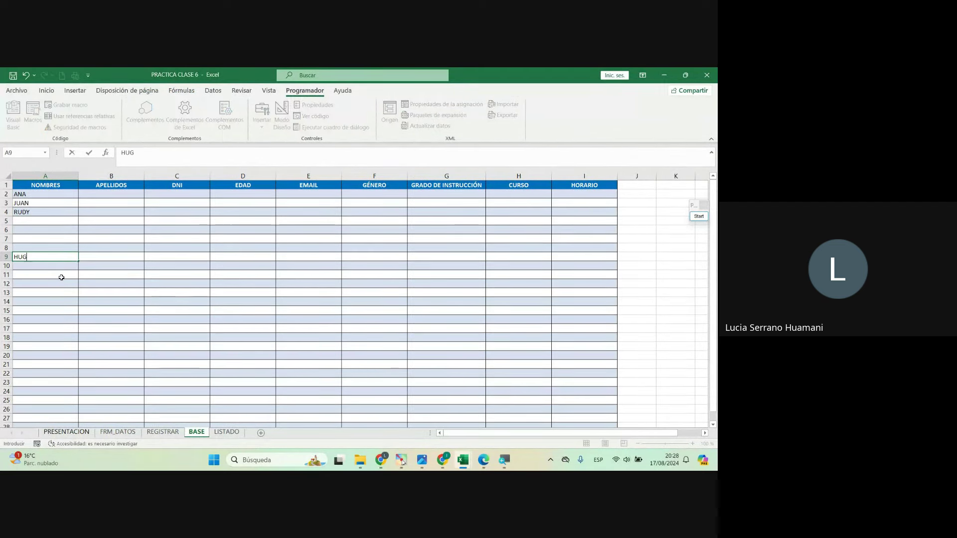
pyautogui.write('O')
pyautogui.press('Return')
pyautogui.click(65, 258)
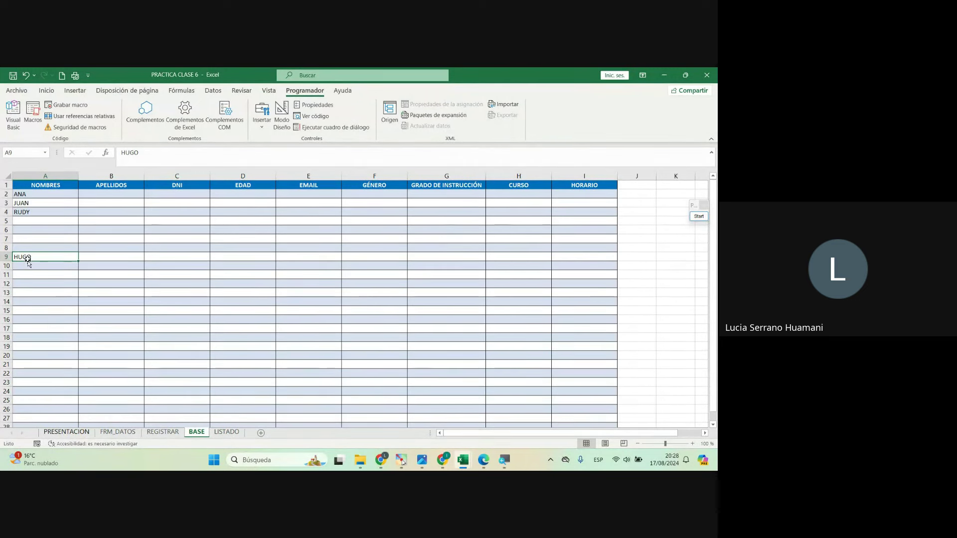
pyautogui.click(12, 116)
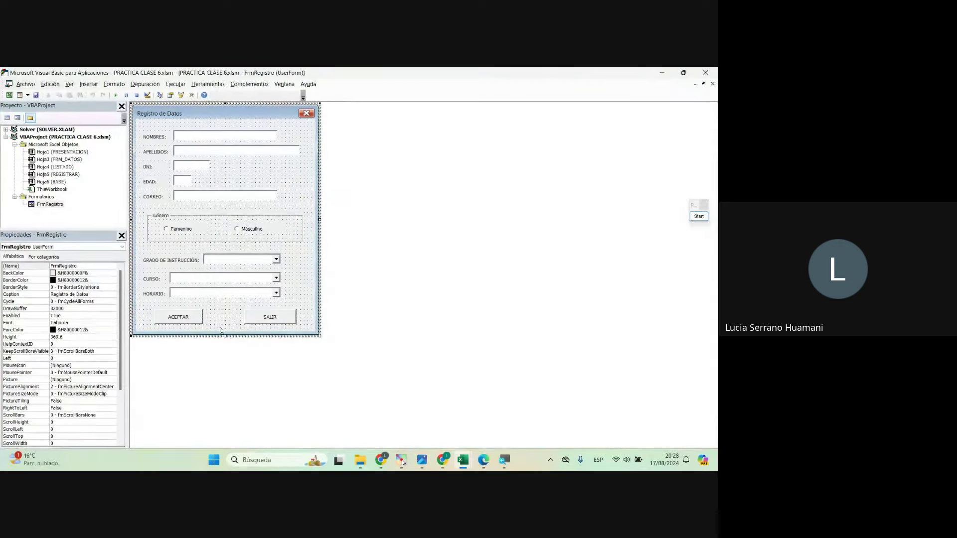
pyautogui.click(115, 94)
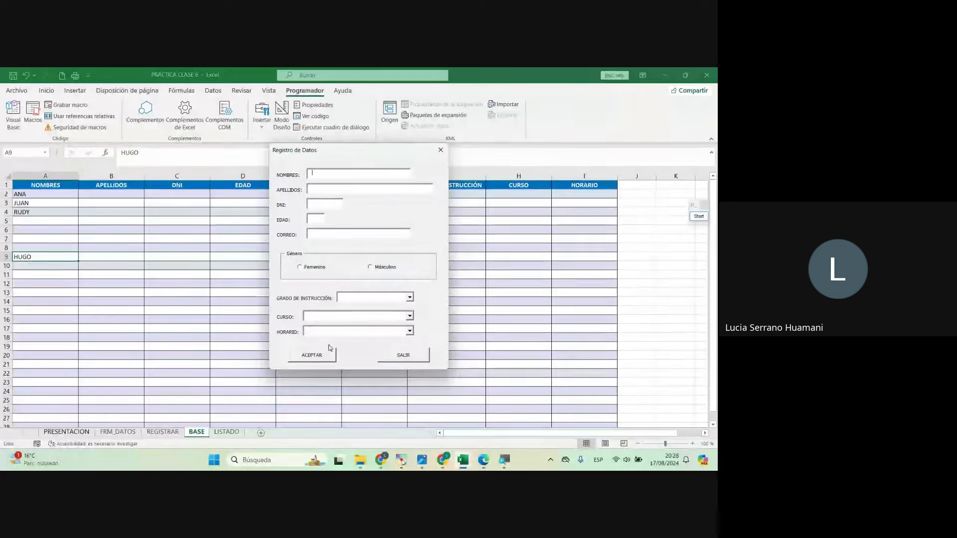
pyautogui.click(323, 361)
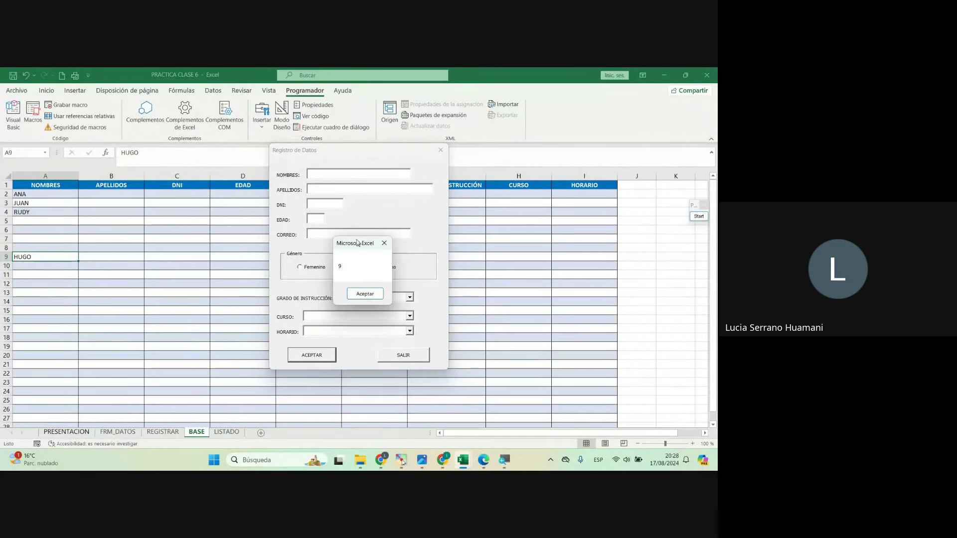
pyautogui.moveTo(359, 241)
pyautogui.mouseDown()
pyautogui.moveTo(282, 240)
pyautogui.moveTo(160, 216)
pyautogui.mouseUp()
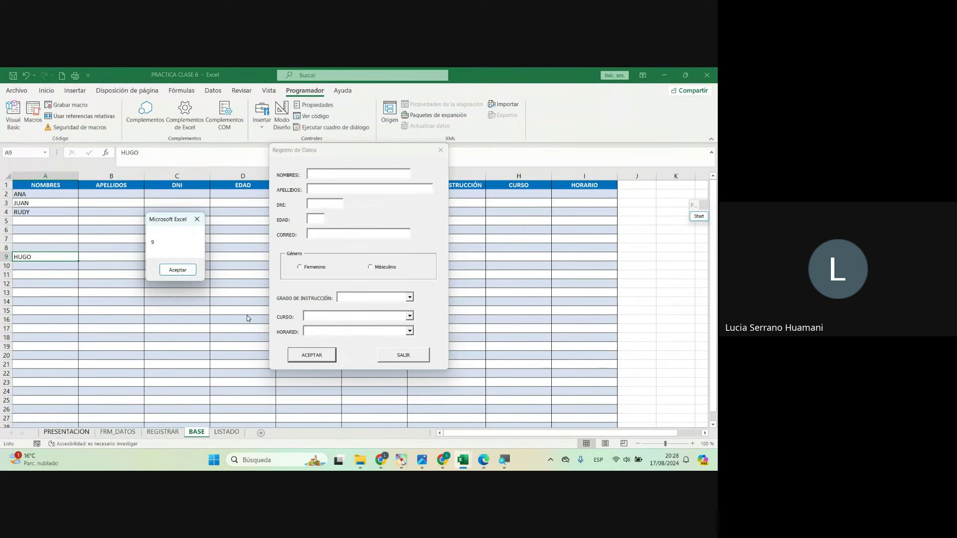
# - Annotate column A and the row-9 message on screen, then close the message and form
pyautogui.click(700, 217)
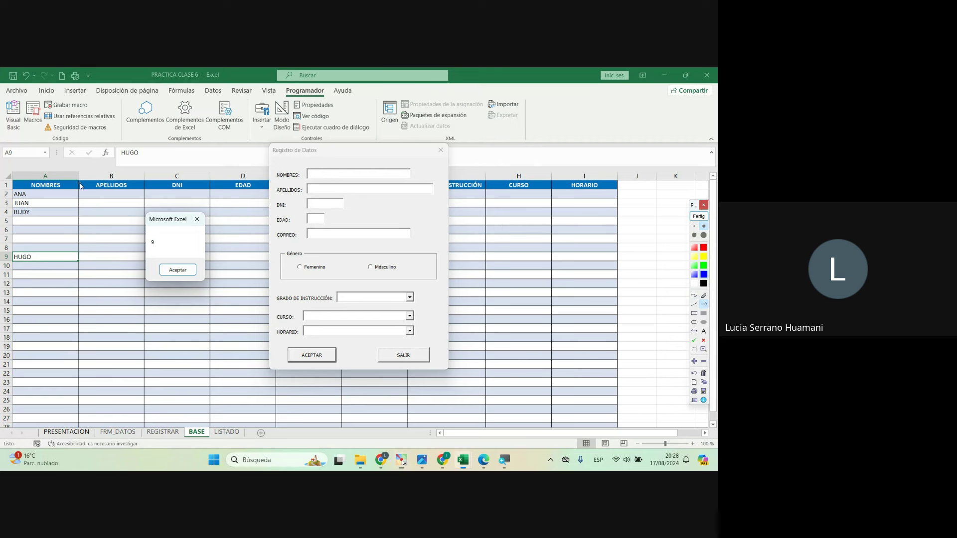
pyautogui.moveTo(81, 187)
pyautogui.mouseDown()
pyautogui.moveTo(80, 338)
pyautogui.moveTo(89, 189)
pyautogui.mouseUp()
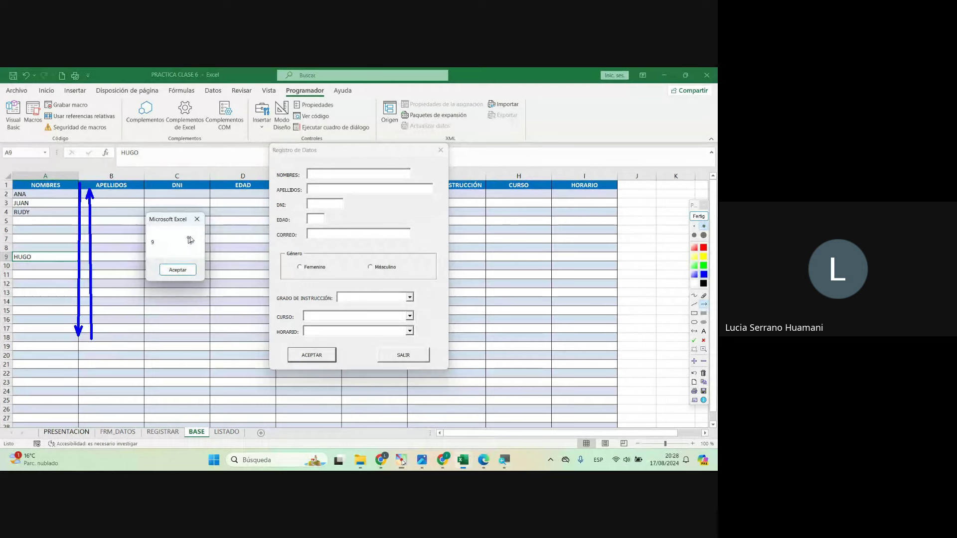
pyautogui.moveTo(198, 229); pyautogui.dragTo(197, 219)
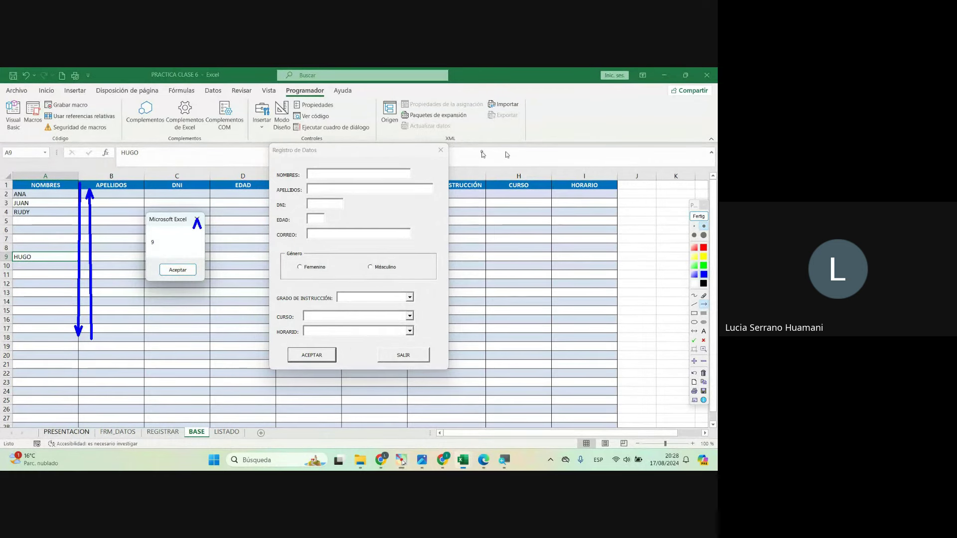
pyautogui.click(699, 216)
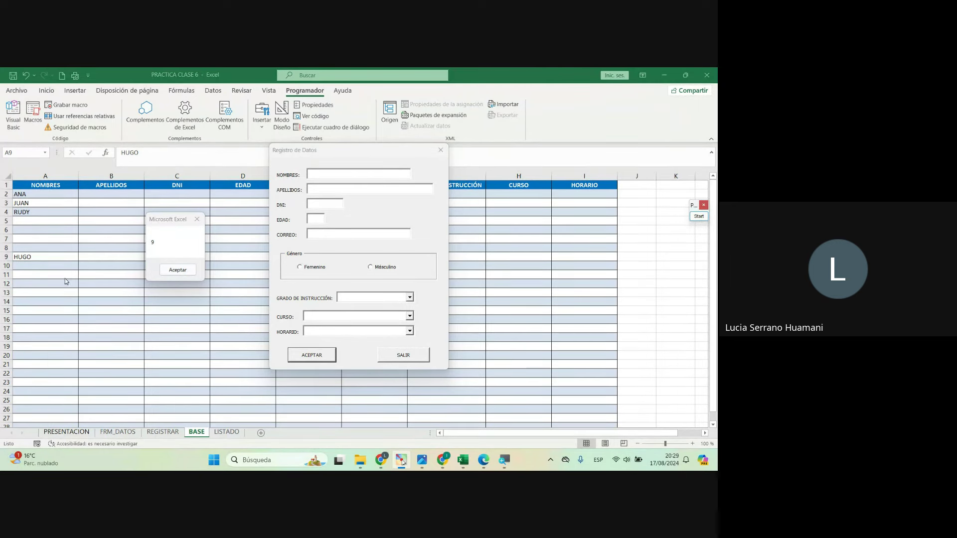
pyautogui.click(174, 271)
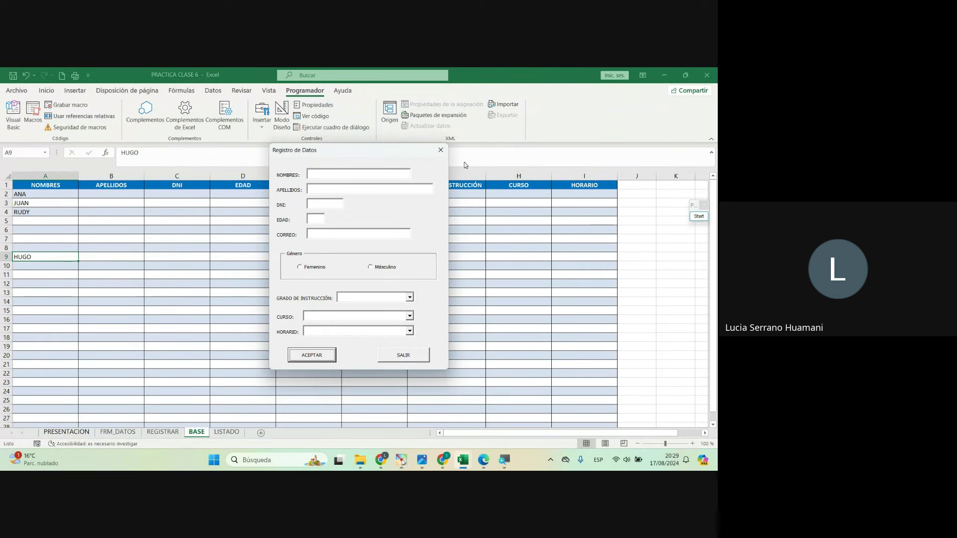
pyautogui.click(440, 150)
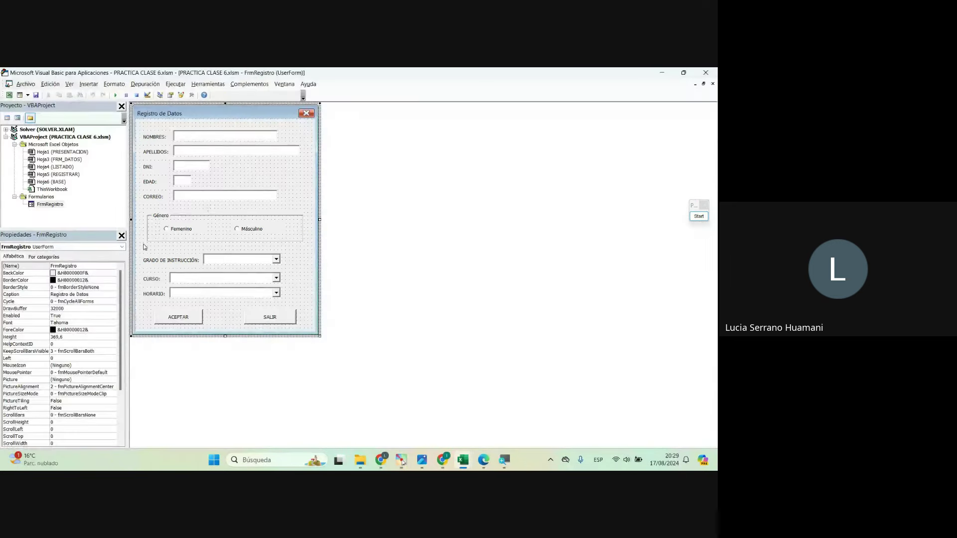
# - Delete HUGO from cell A9 and check that RUDY in A4 is the last name
pyautogui.click(8, 95)
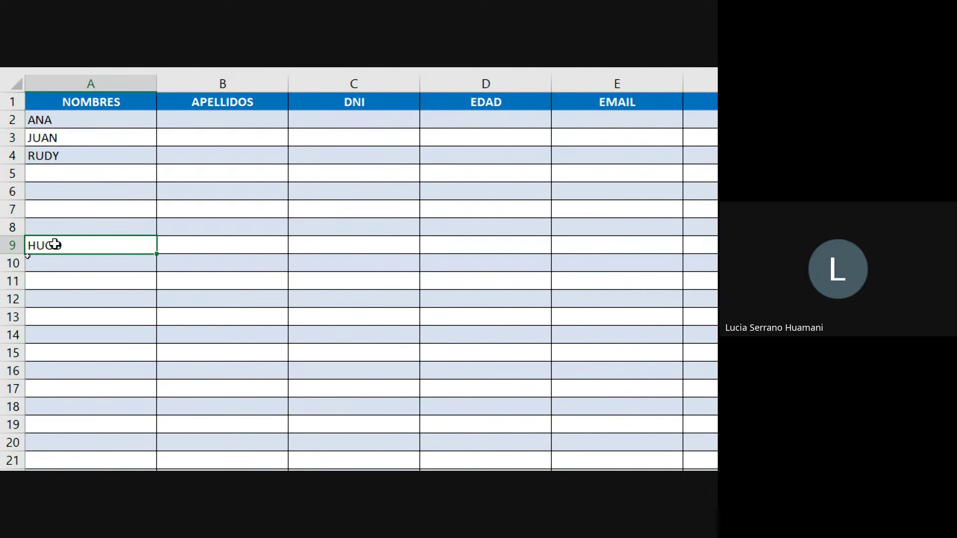
pyautogui.press('Delete')
pyautogui.click(50, 210)
pyautogui.click(50, 174)
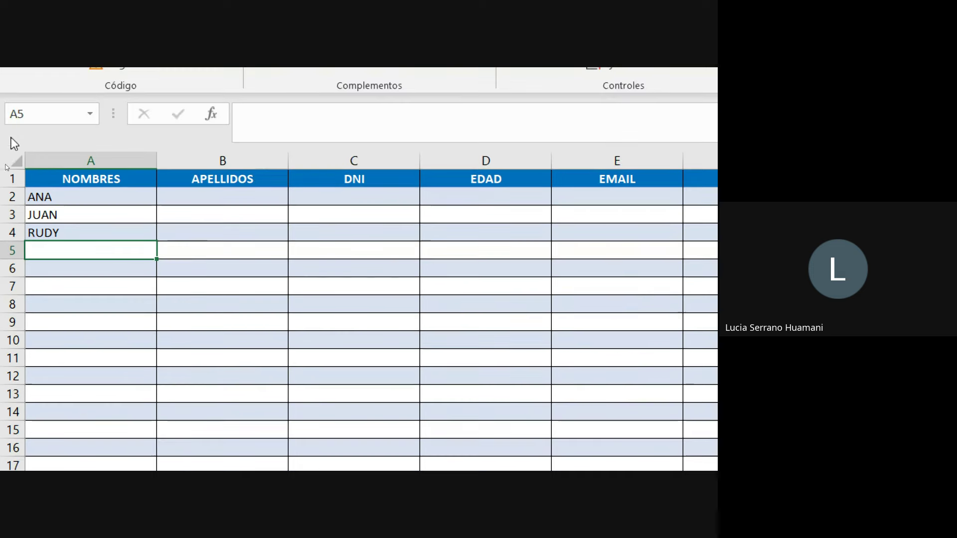
pyautogui.click(59, 230)
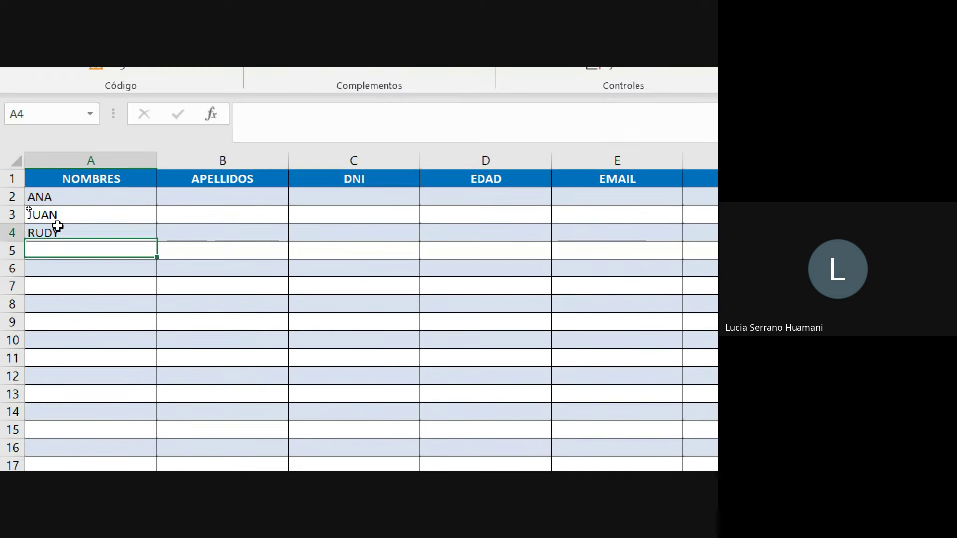
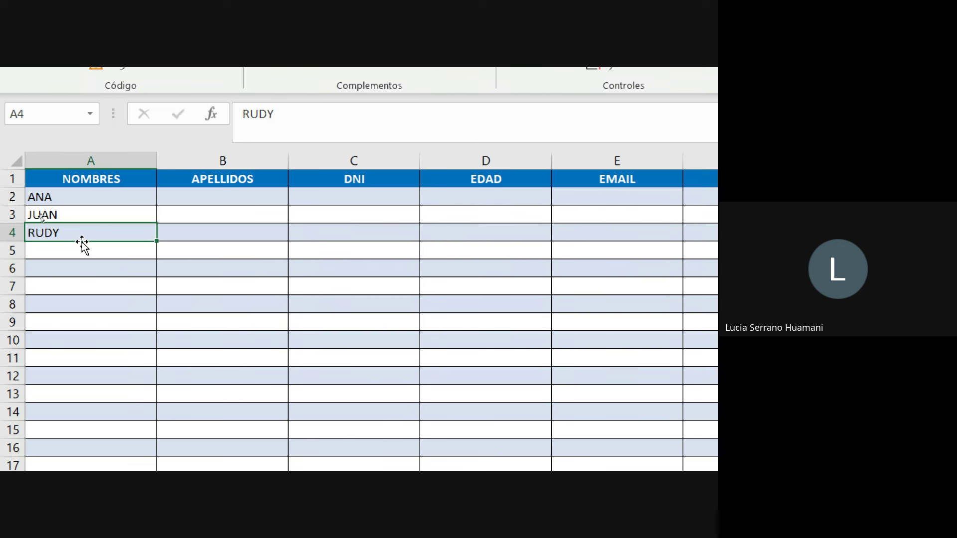
# - Show that RUDY's row is the last filled row of the NOMBRES column
pyautogui.click(12, 232)
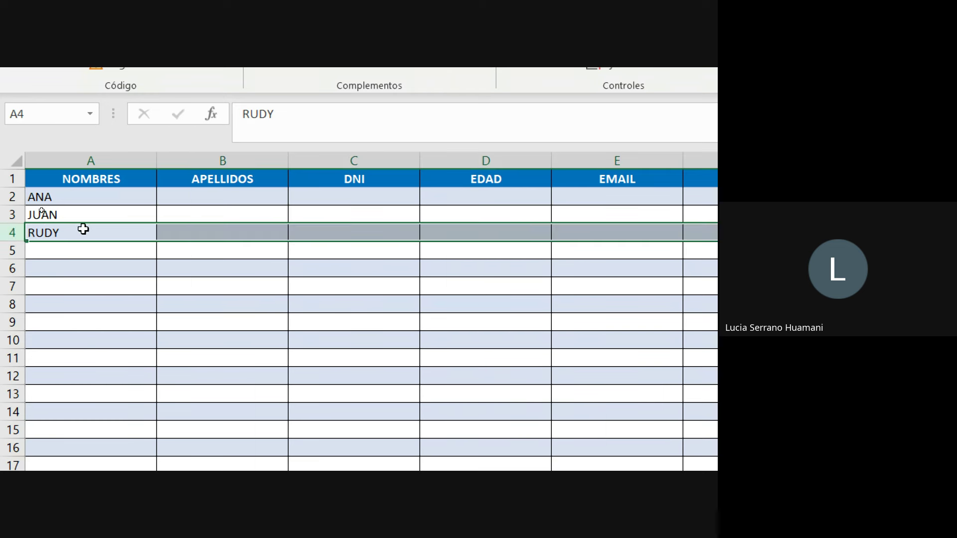
pyautogui.click(84, 229)
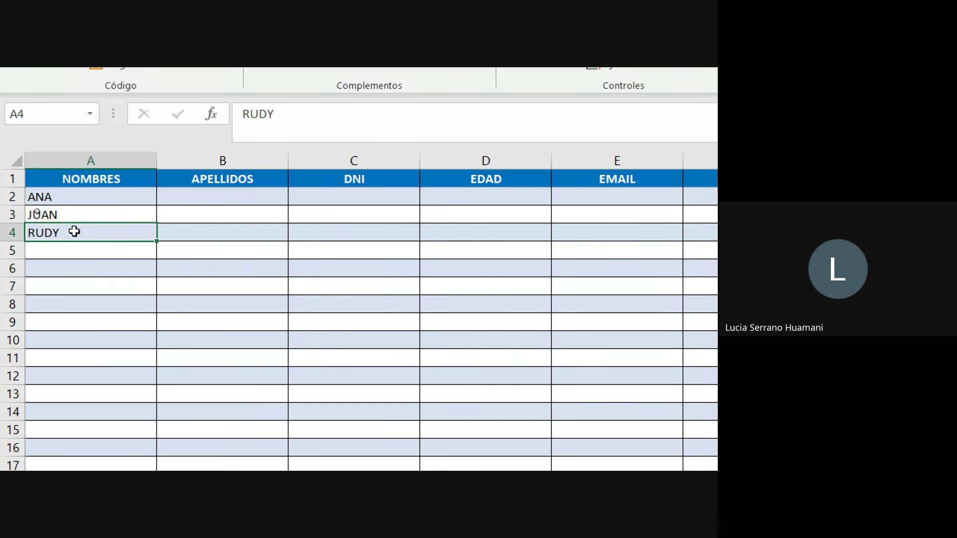
pyautogui.click(49, 248)
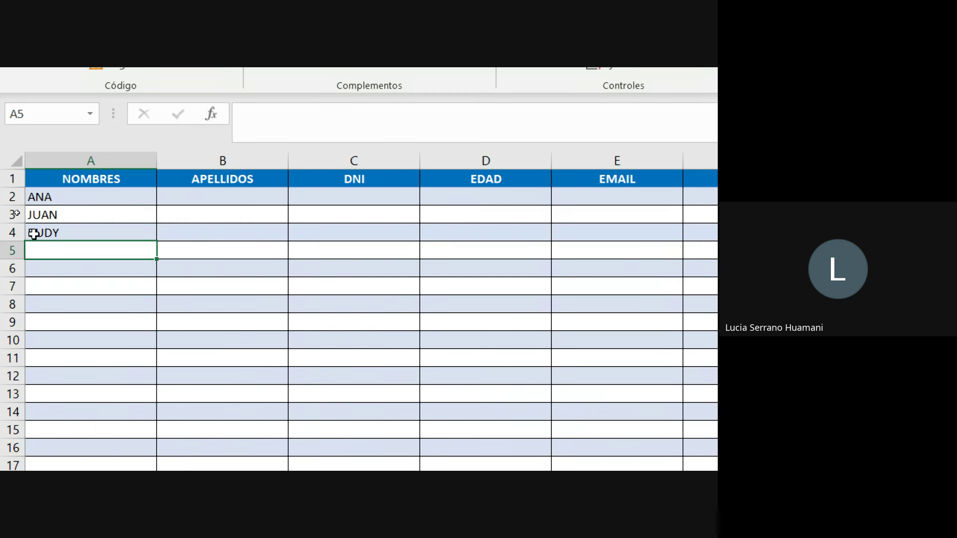
pyautogui.click(31, 233)
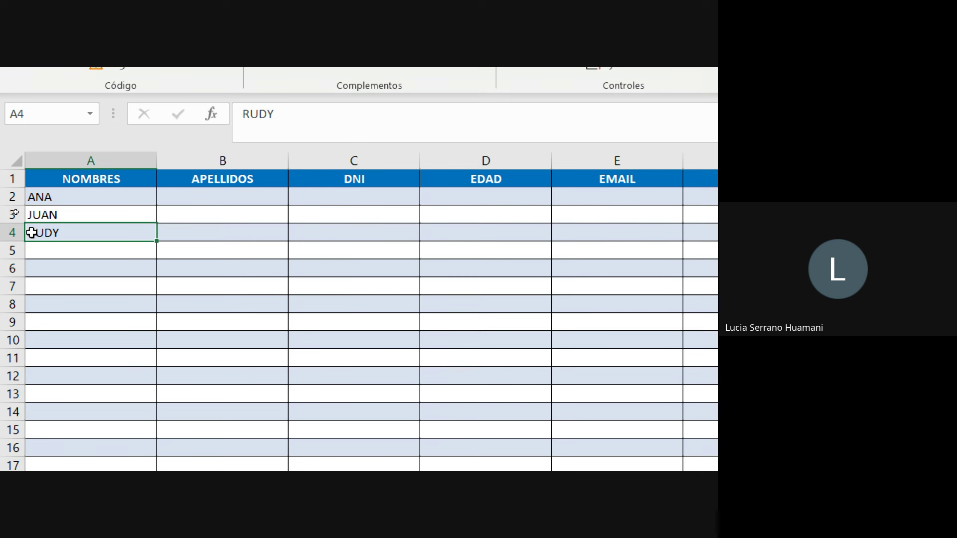
# - Enter the new test name in cell A9, leaving rows 5–8 empty
pyautogui.click(43, 286)
pyautogui.click(81, 318)
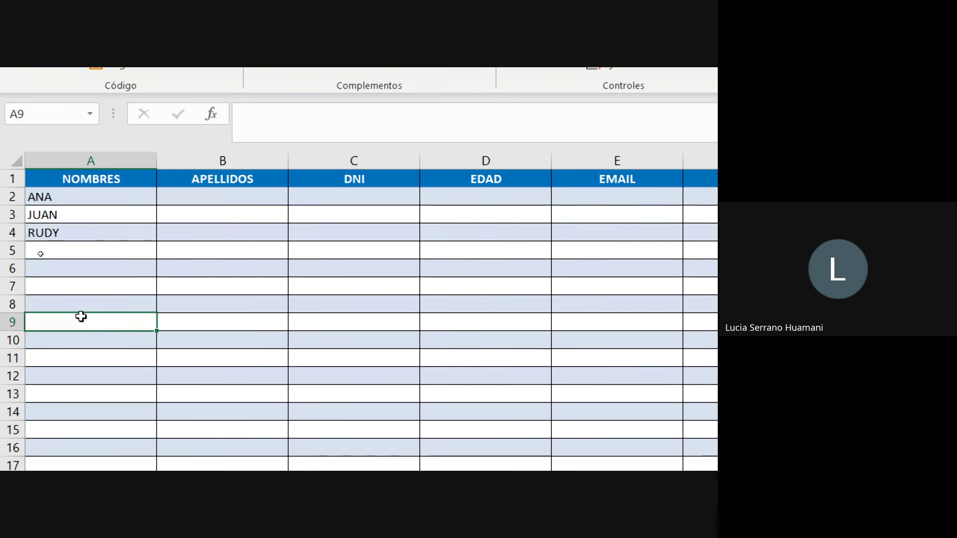
pyautogui.write('HUGO')
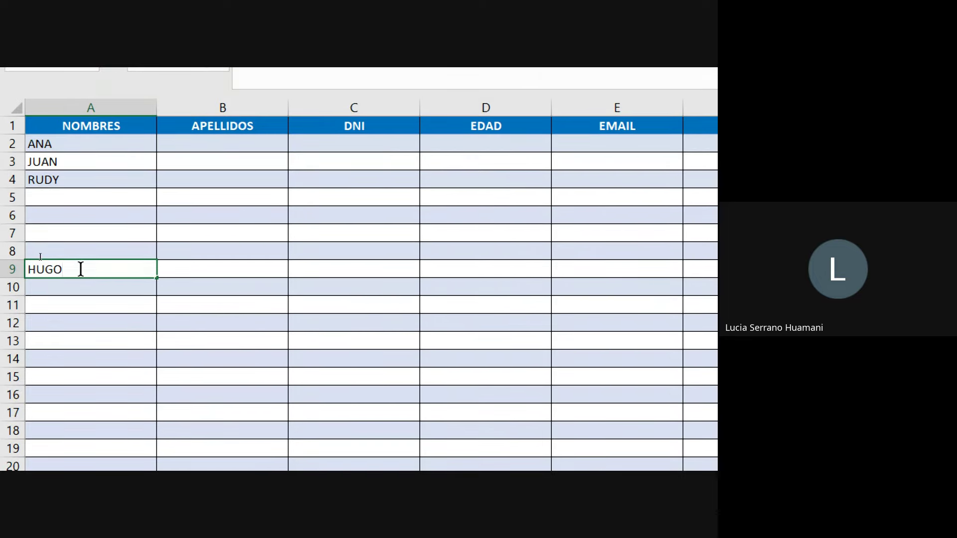
pyautogui.click(9, 288)
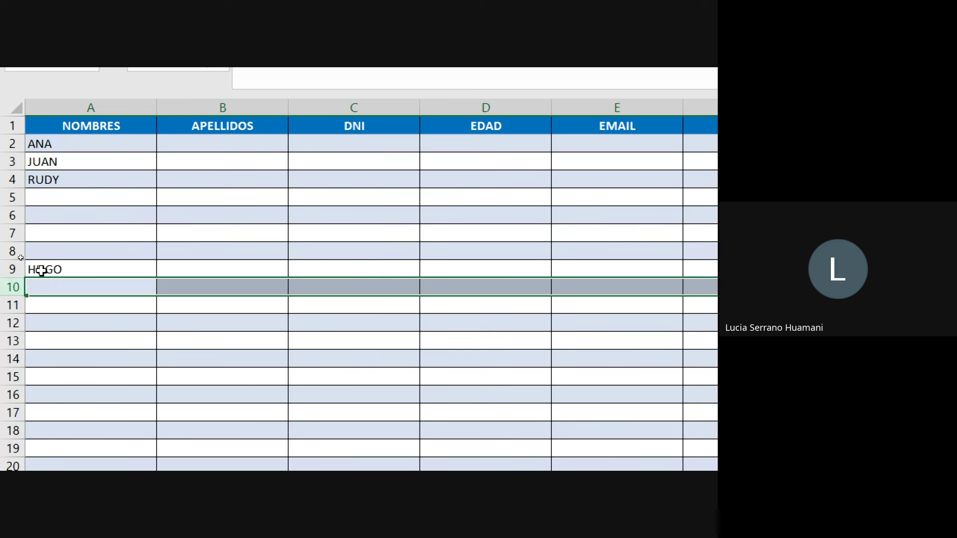
# - Select the new name's row 9, then row 10 and the empty row 6
pyautogui.click(39, 270)
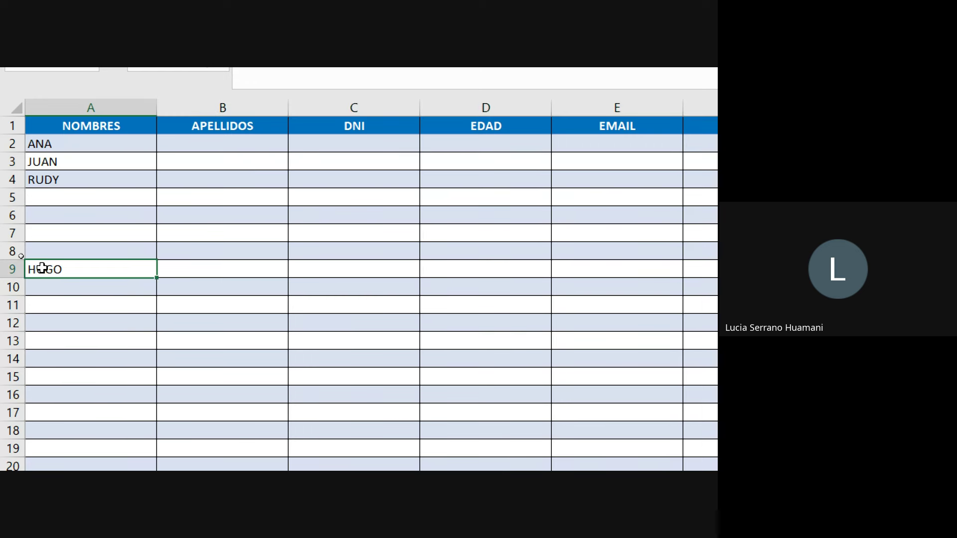
pyautogui.click(15, 270)
pyautogui.click(17, 287)
pyautogui.click(13, 268)
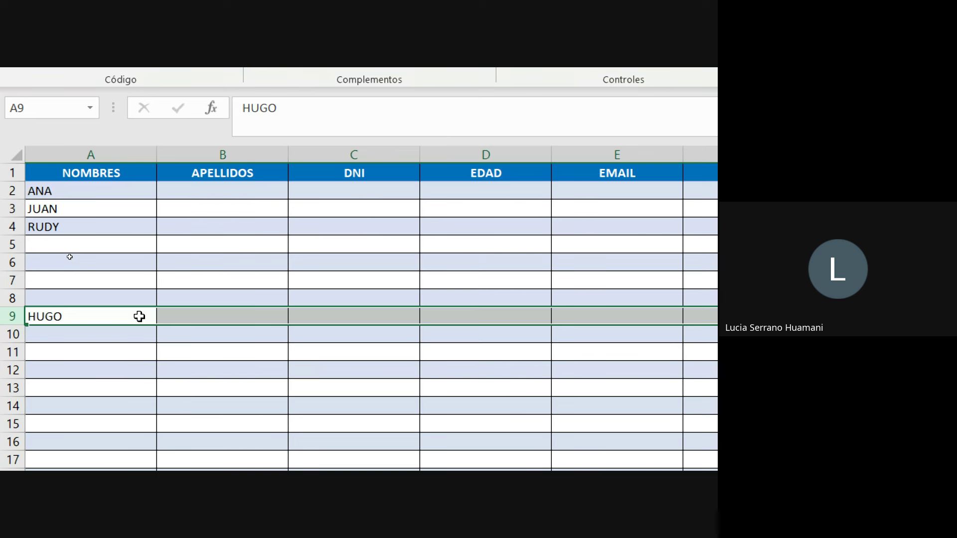
pyautogui.click(6, 263)
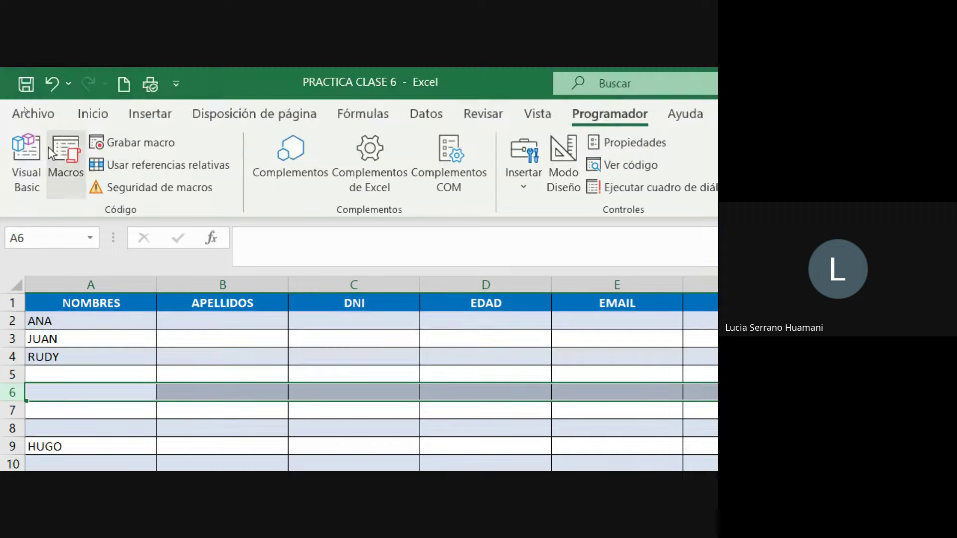
# - Open BtnAceptar_Click from the FrmRegistro form and erase its MsgBox NumFila statement
pyautogui.click(26, 148)
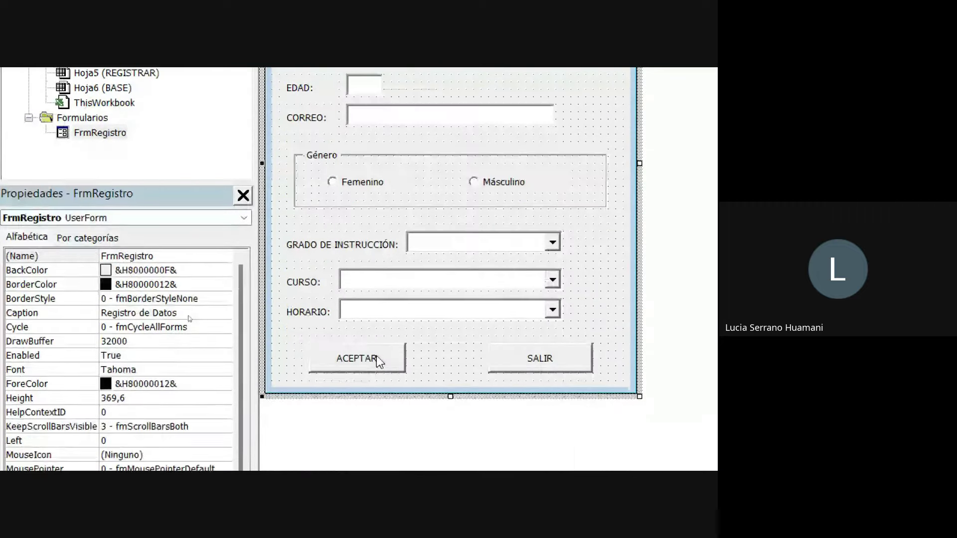
pyautogui.doubleClick(378, 364)
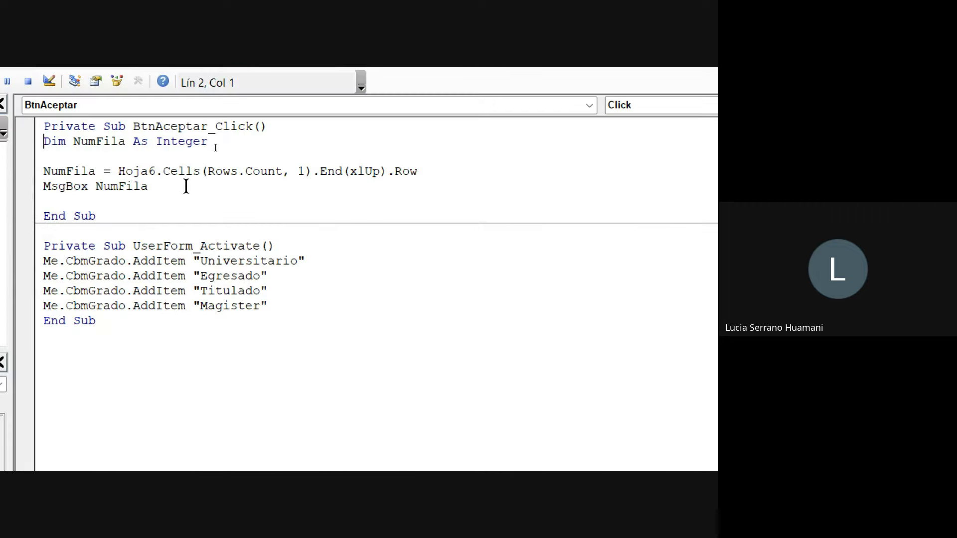
pyautogui.click(186, 186)
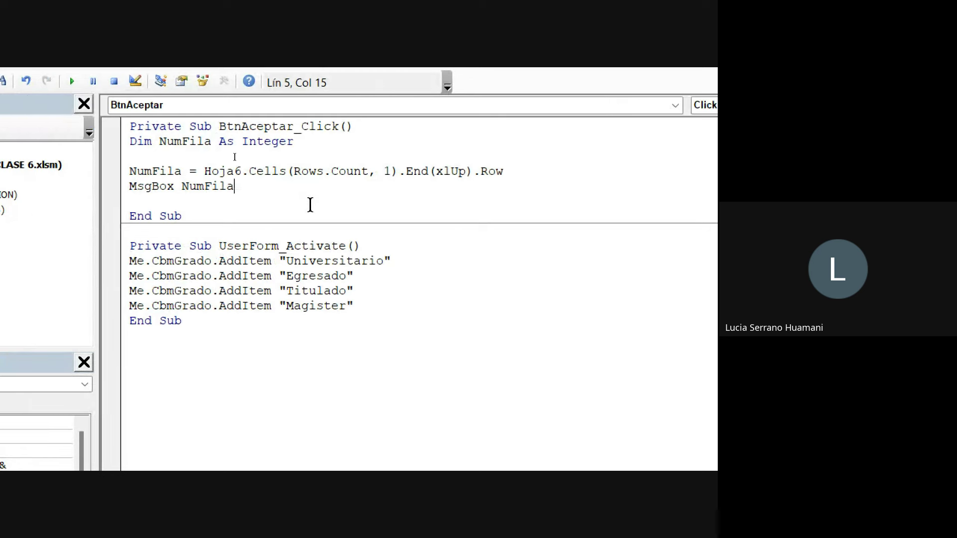
pyautogui.press('BackSpace')
pyautogui.press('BackSpace')
pyautogui.press('BackSpace')
pyautogui.press('BackSpace')
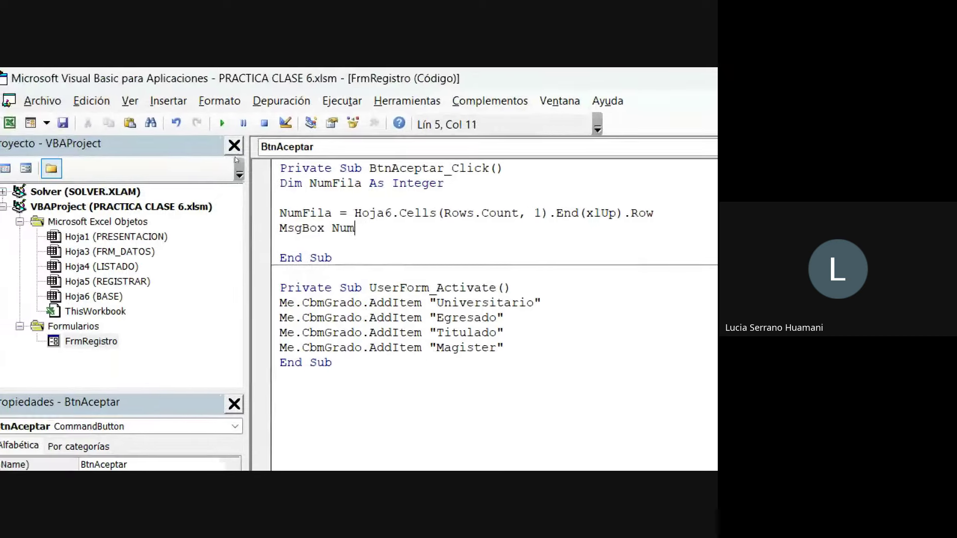
pyautogui.press('BackSpace')
pyautogui.press('BackSpace')
pyautogui.press('BackSpace')
pyautogui.press('BackSpace')
pyautogui.press('BackSpace')
pyautogui.press('BackSpace')
pyautogui.press('BackSpace')
pyautogui.press('BackSpace')
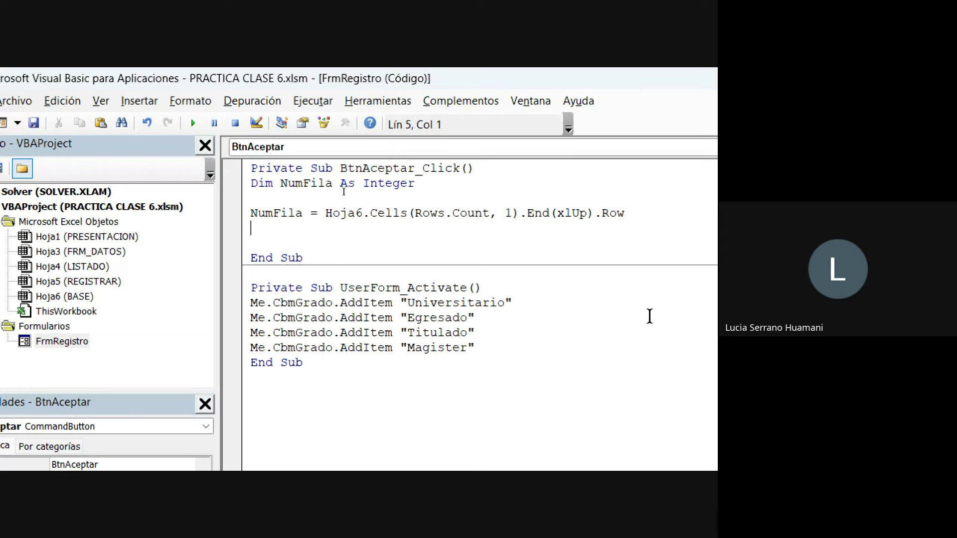
# - Write NumFila = NumFila + 1 on line 5 of BtnAceptar_Click
pyautogui.write('N')
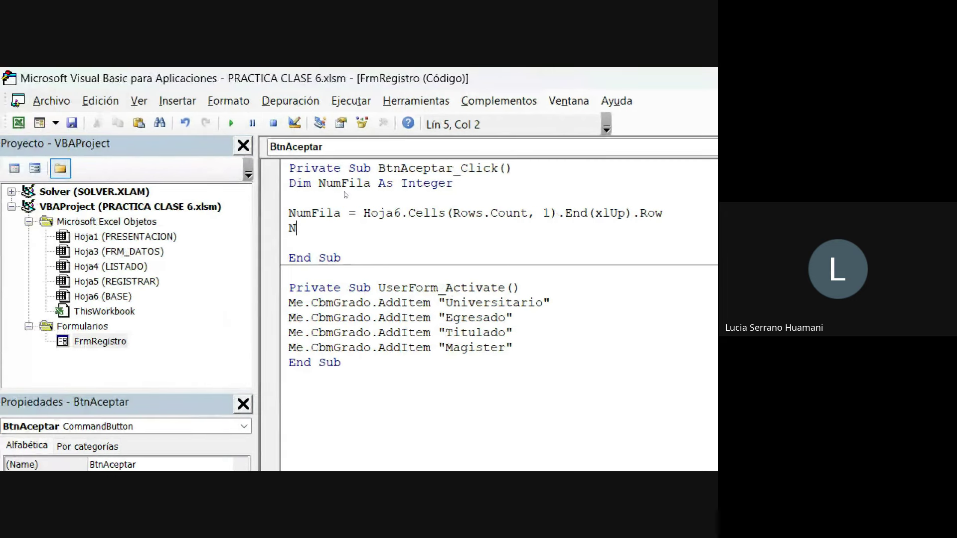
pyautogui.write('um')
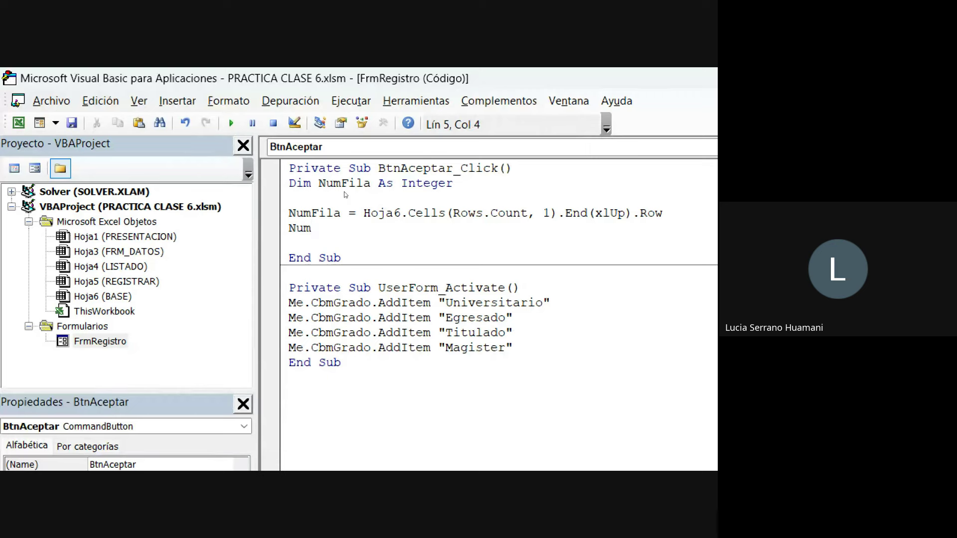
pyautogui.write('Fila')
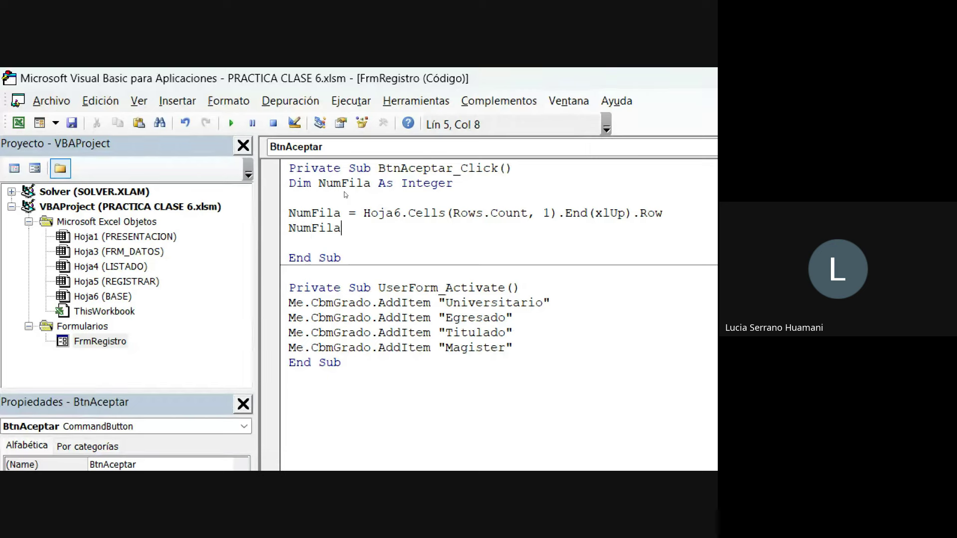
pyautogui.write('=')
pyautogui.press('BackSpace')
pyautogui.write('Numfi')
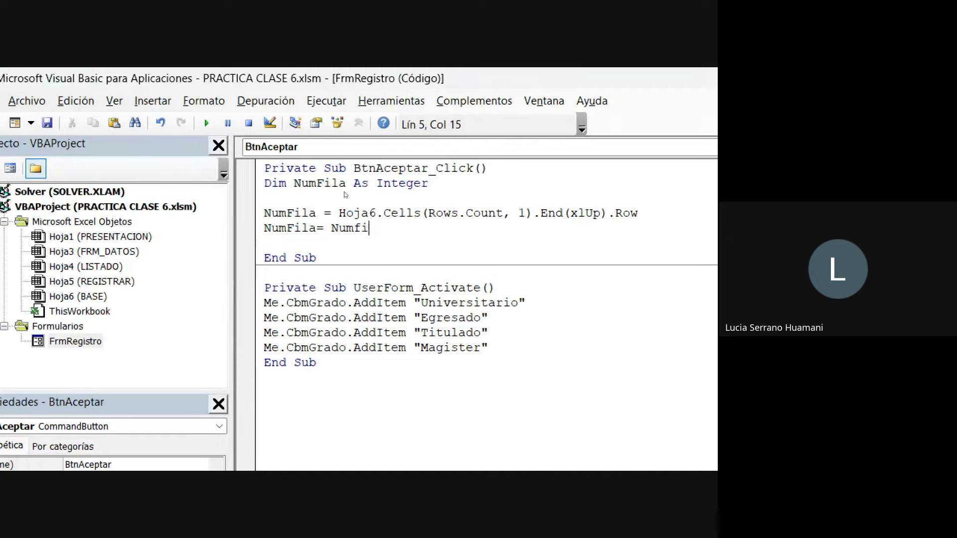
pyautogui.press('BackSpace')
pyautogui.press('BackSpace')
pyautogui.write('Fila')
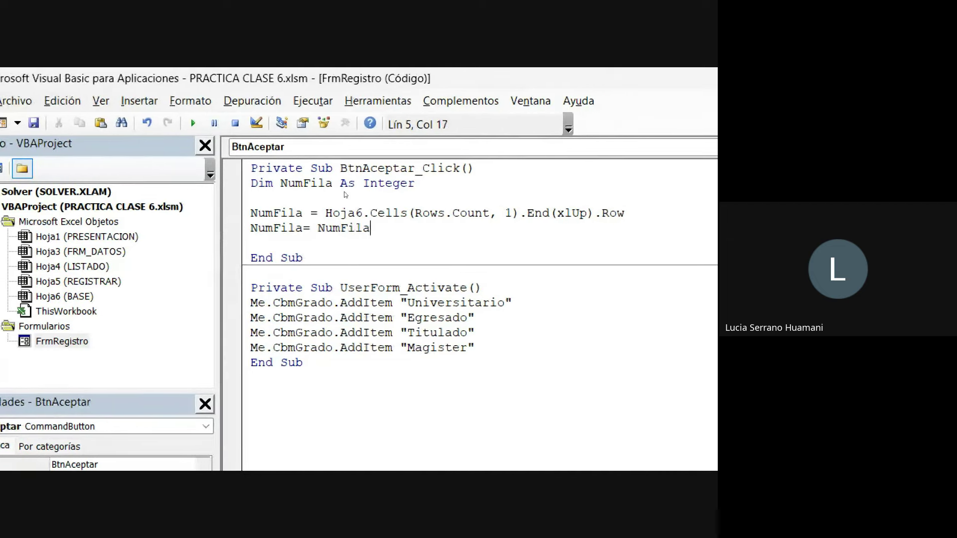
pyautogui.write(' +')
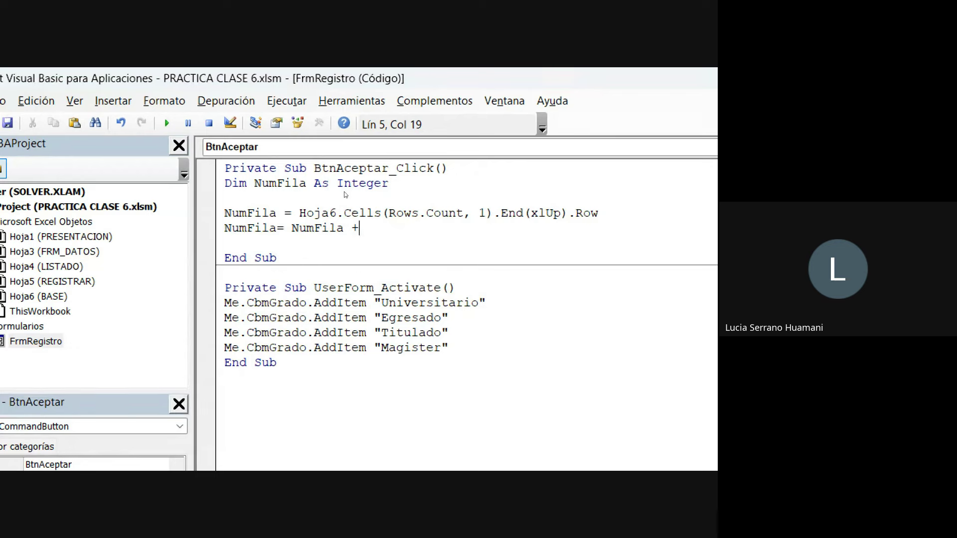
pyautogui.write('1')
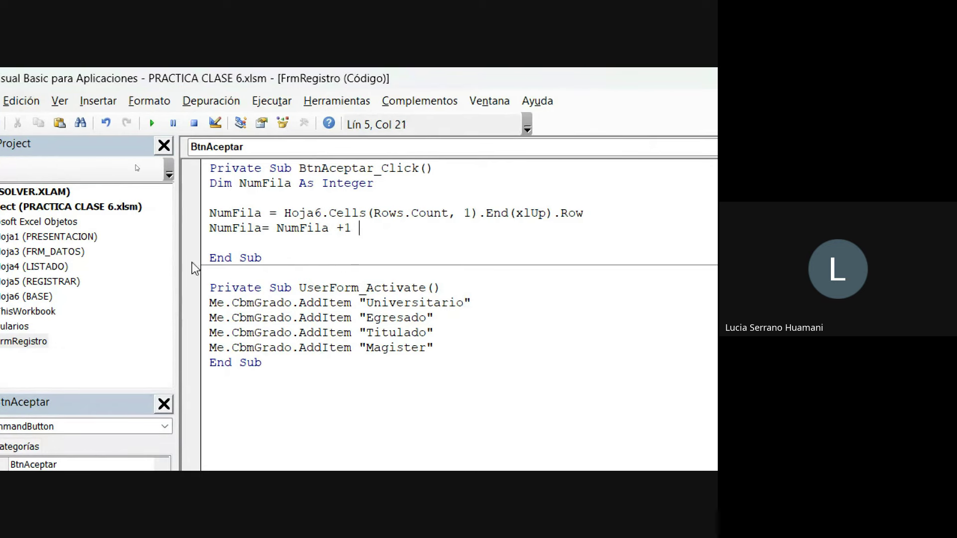
# - Highlight each NumFila and the added 1 to explain the increment, then start a new line
pyautogui.moveTo(210, 229); pyautogui.dragTo(257, 228)
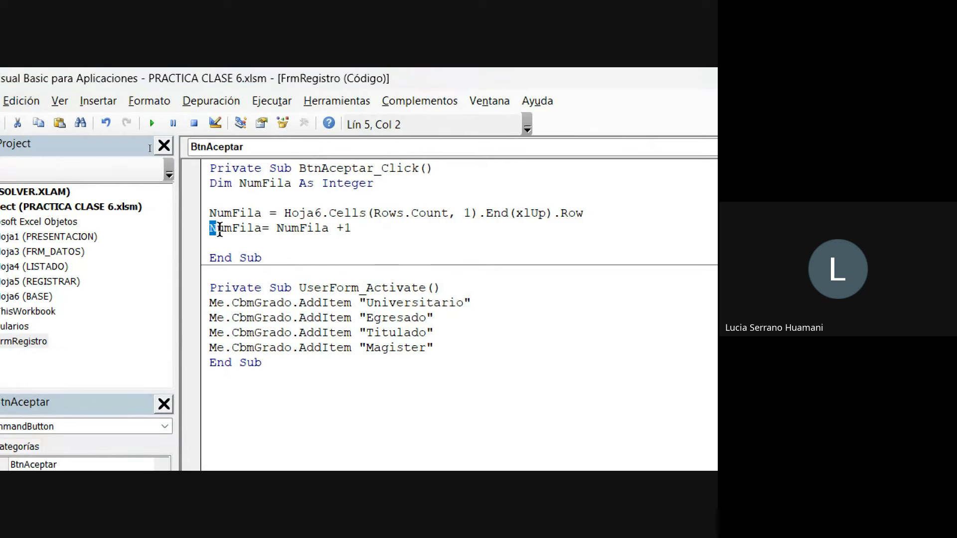
pyautogui.click(277, 228)
pyautogui.moveTo(277, 228); pyautogui.dragTo(328, 229)
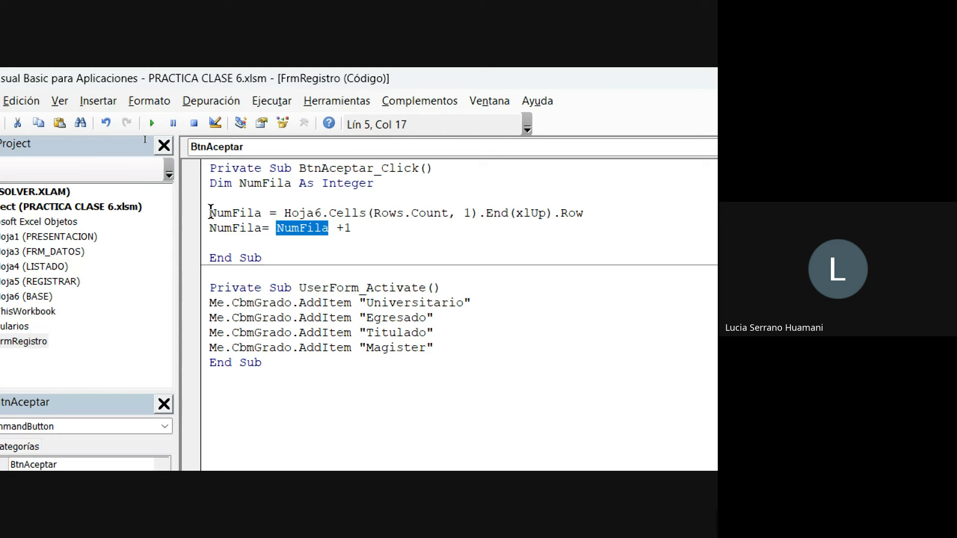
pyautogui.moveTo(210, 213); pyautogui.dragTo(255, 212)
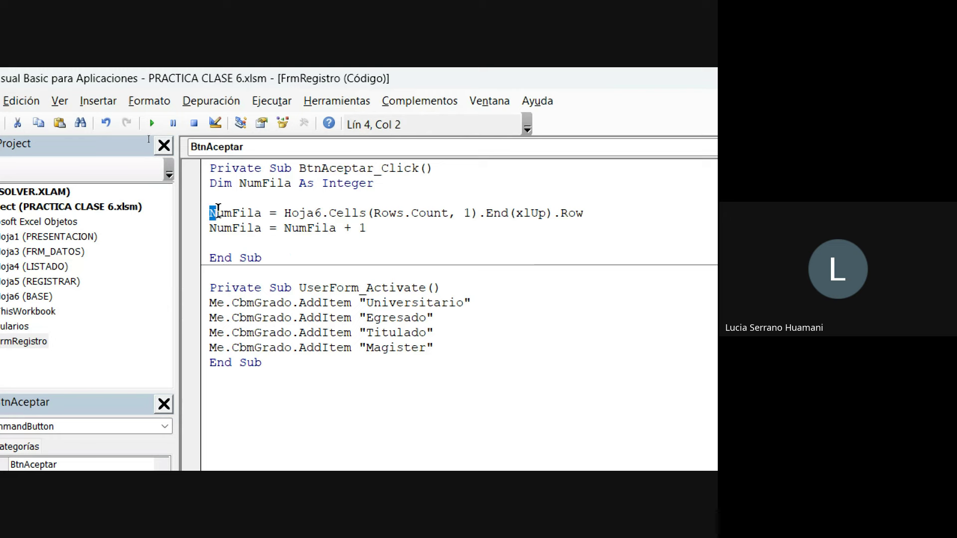
pyautogui.doubleClick(363, 228)
pyautogui.click(367, 228)
pyautogui.press('Return')
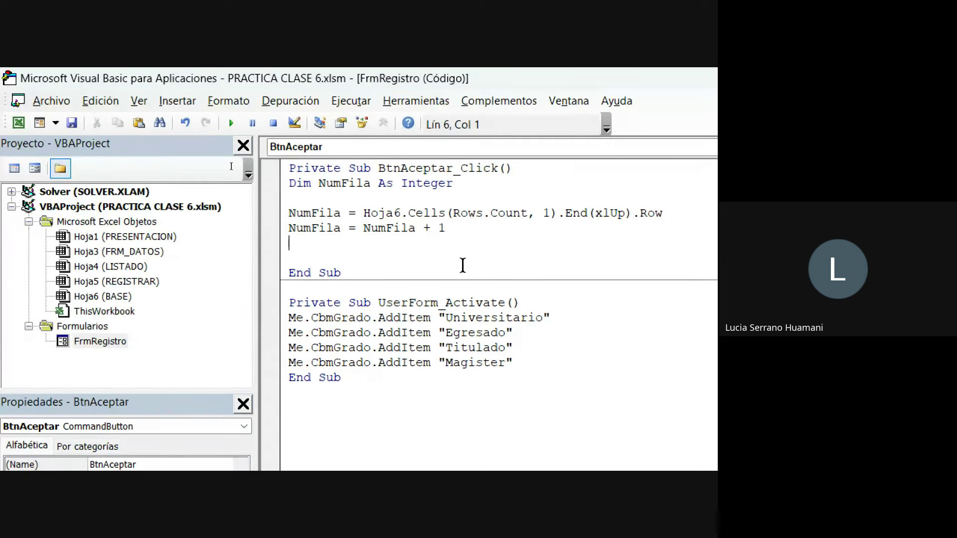
pyautogui.press('BackSpace')
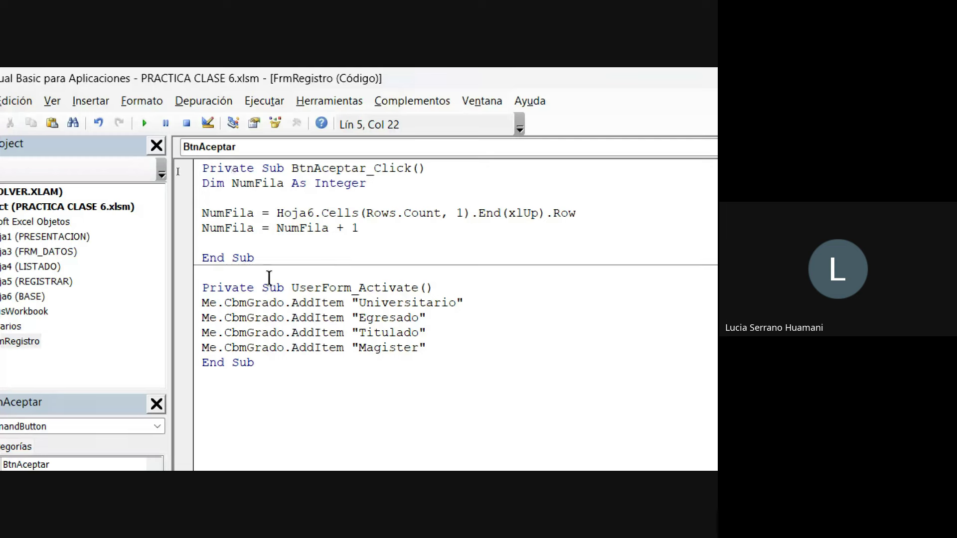
pyautogui.moveTo(255, 228); pyautogui.dragTo(204, 230)
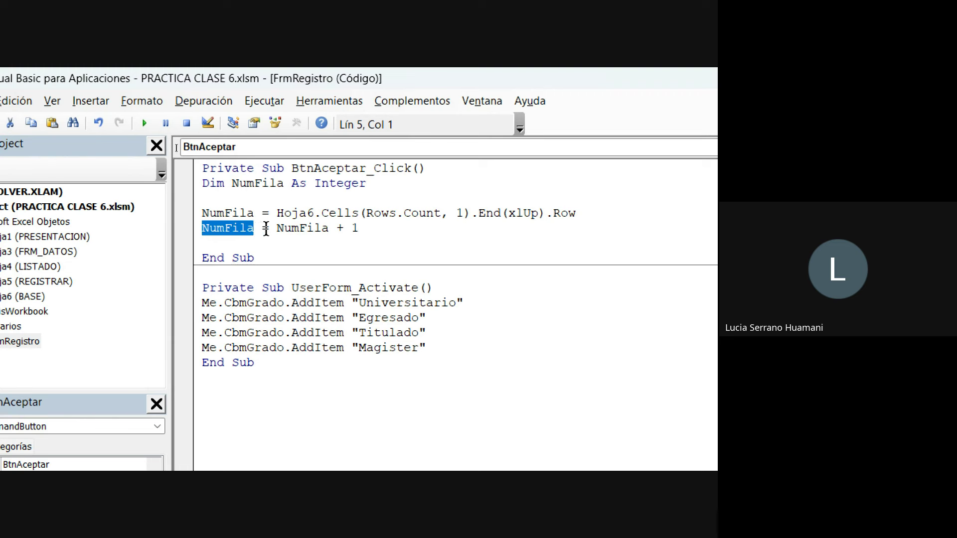
pyautogui.moveTo(277, 228); pyautogui.dragTo(328, 231)
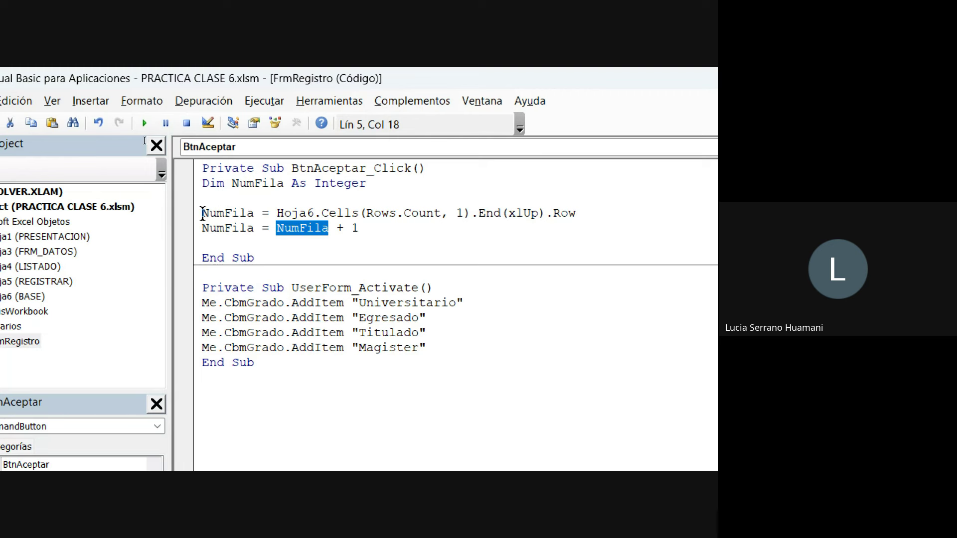
pyautogui.moveTo(202, 214); pyautogui.dragTo(255, 213)
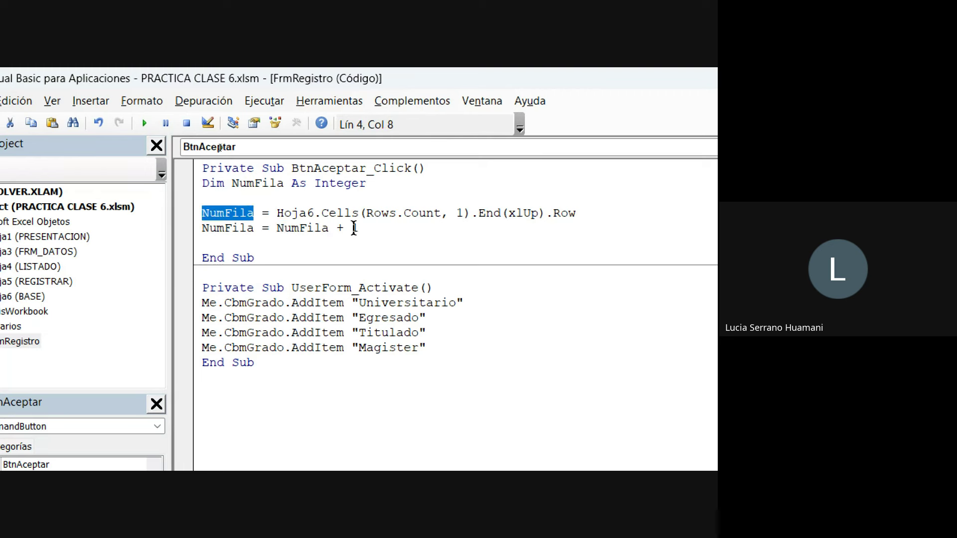
pyautogui.moveTo(351, 228); pyautogui.dragTo(358, 229)
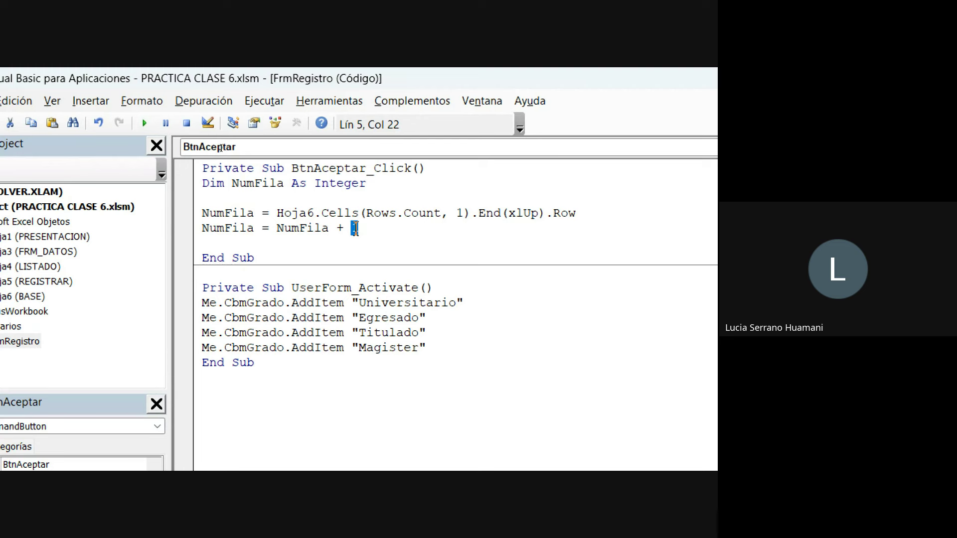
pyautogui.moveTo(277, 229); pyautogui.dragTo(323, 229)
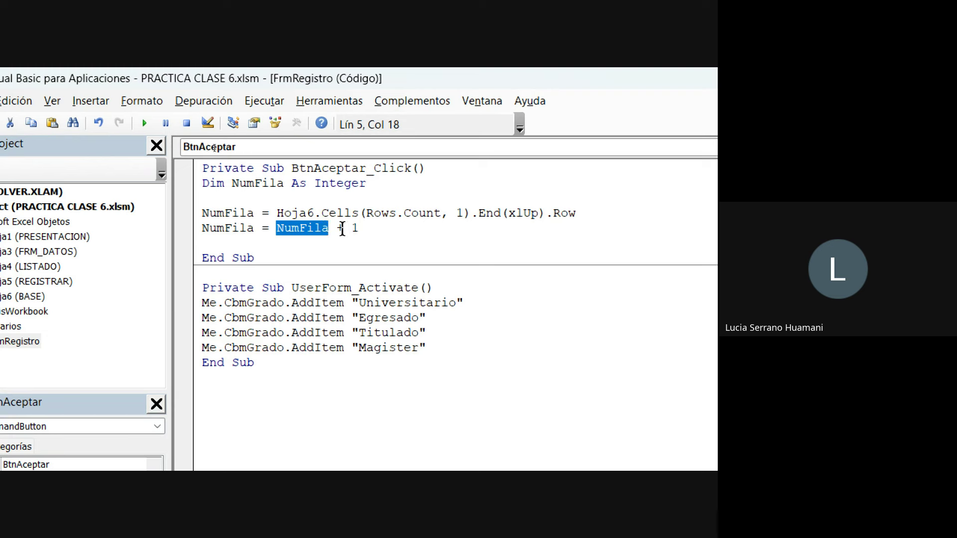
pyautogui.doubleClick(355, 228)
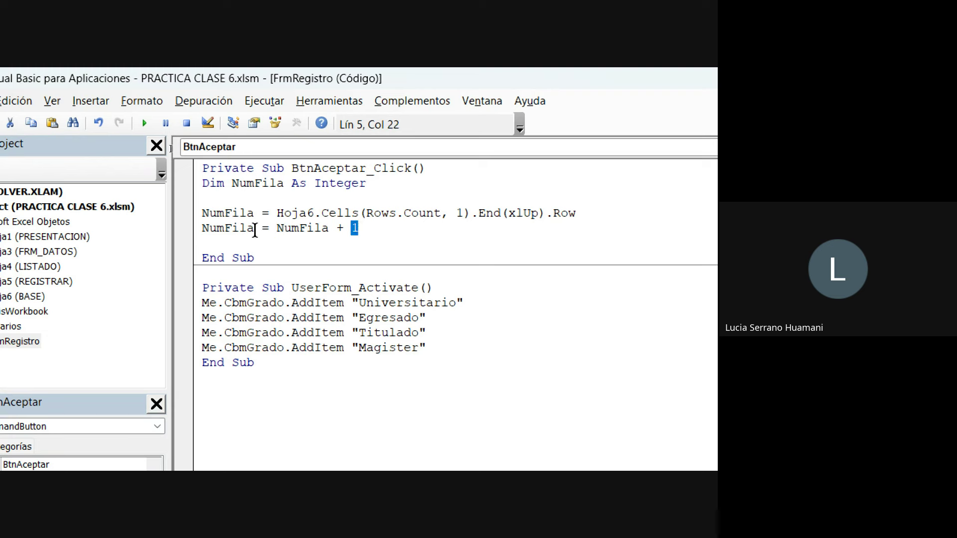
pyautogui.moveTo(254, 229); pyautogui.dragTo(201, 230)
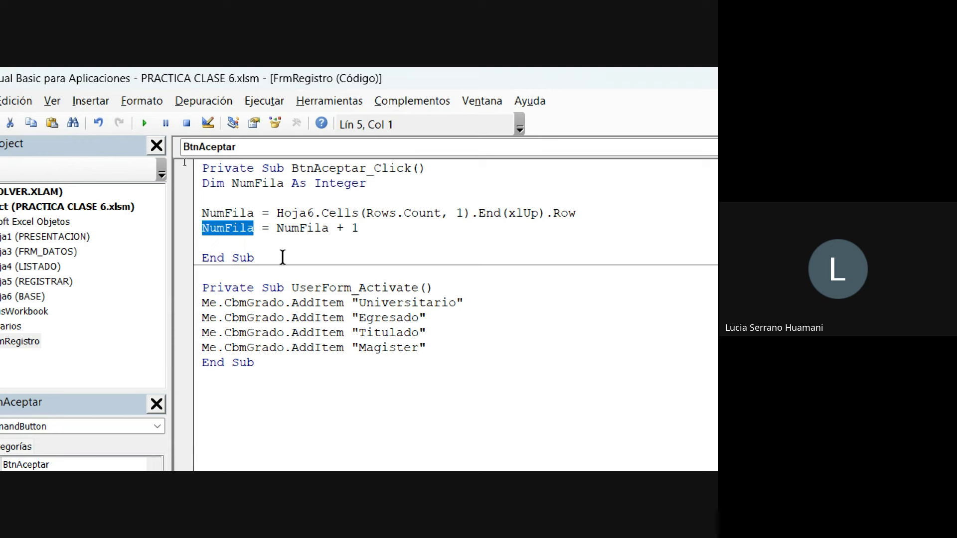
pyautogui.click(277, 229)
pyautogui.moveTo(277, 230); pyautogui.dragTo(327, 237)
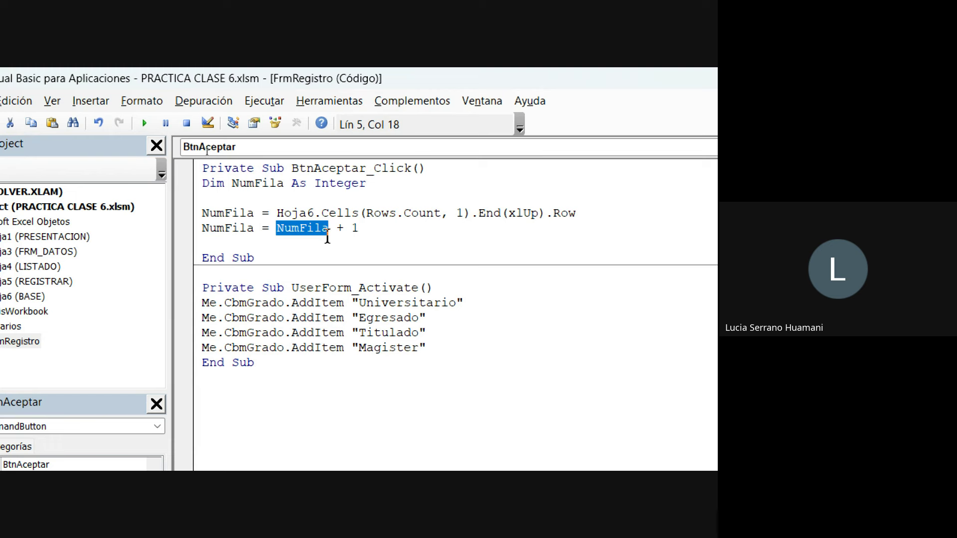
pyautogui.moveTo(352, 229); pyautogui.dragTo(359, 229)
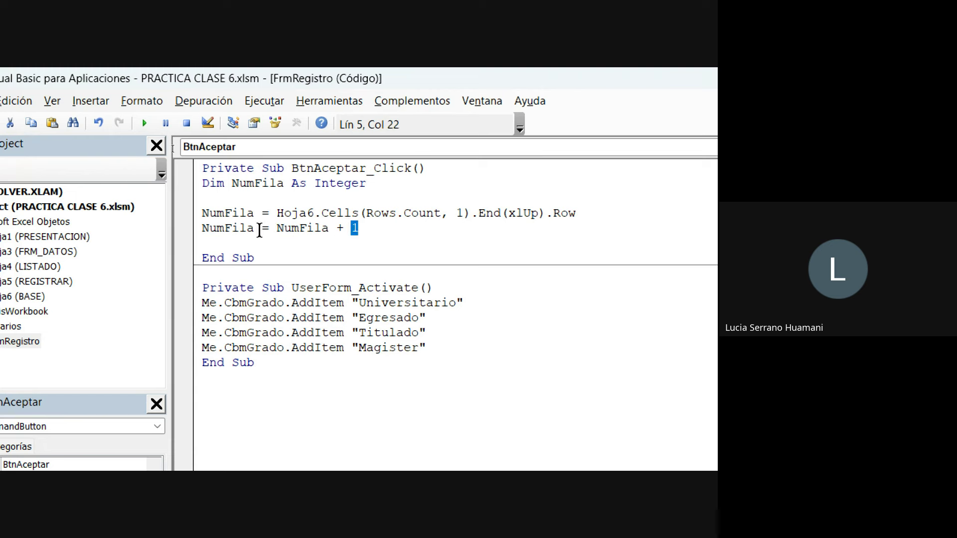
pyautogui.moveTo(255, 230); pyautogui.dragTo(202, 232)
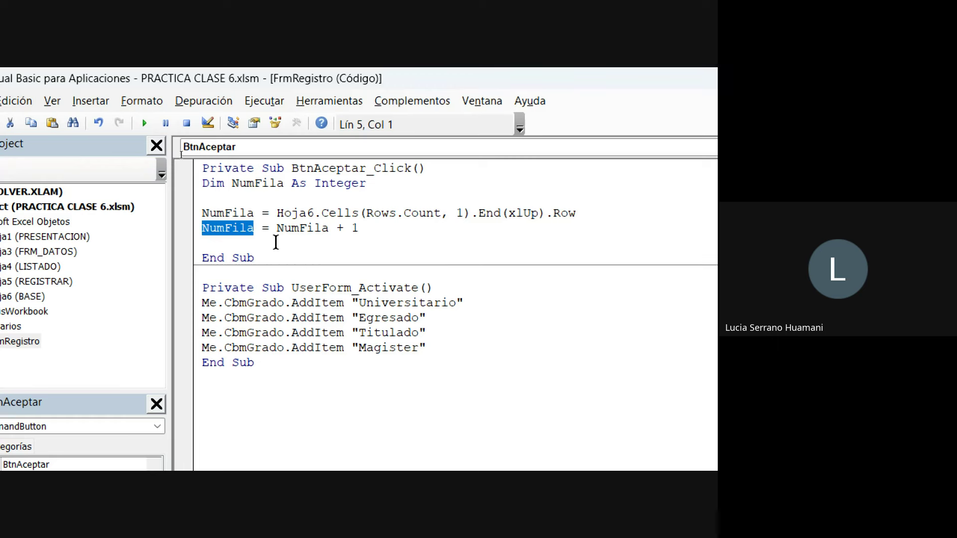
pyautogui.press('Down')
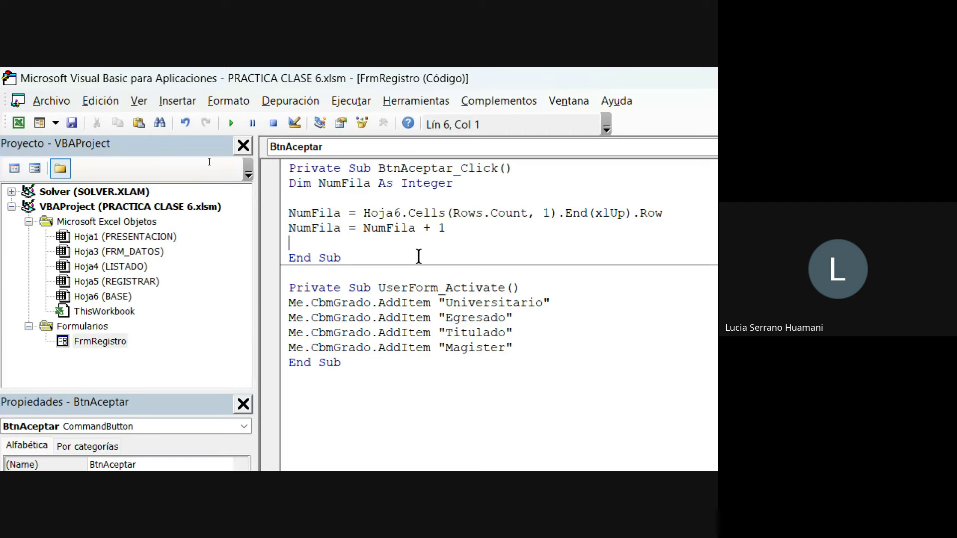
# - Add a MsgBox NumFila line just before End Sub
pyautogui.write('MSGB')
pyautogui.write('OX num')
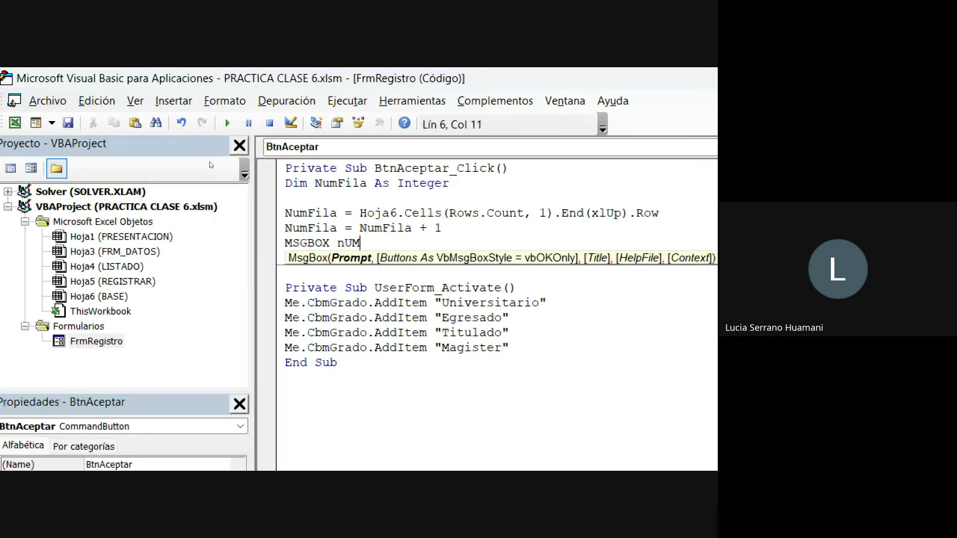
pyautogui.press('BackSpace')
pyautogui.press('BackSpace')
pyautogui.press('BackSpace')
pyautogui.write('Num')
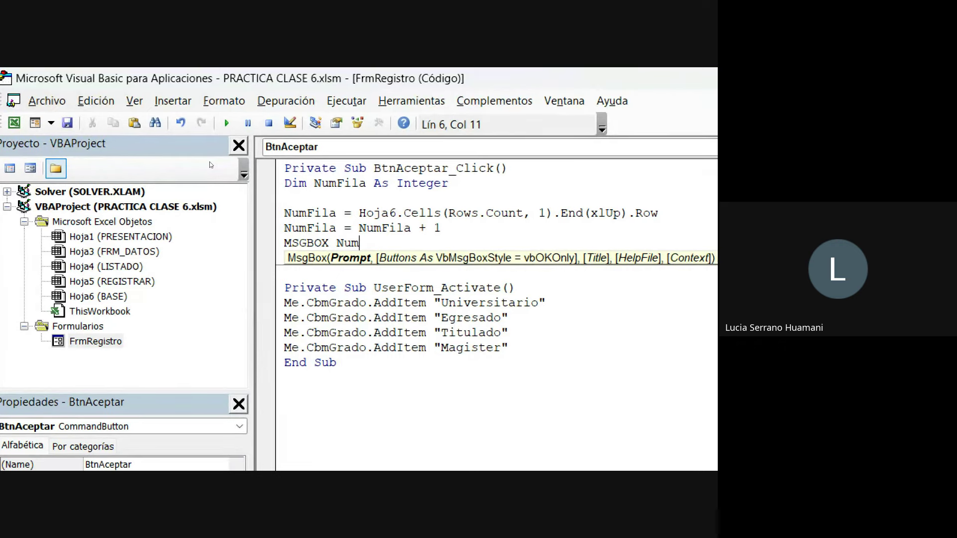
pyautogui.write('Fila')
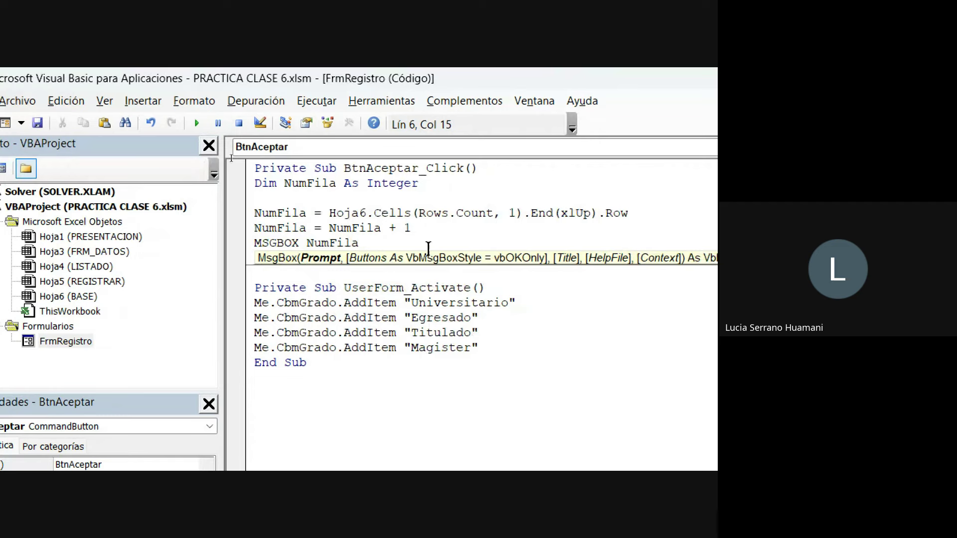
pyautogui.click(419, 229)
pyautogui.click(393, 244)
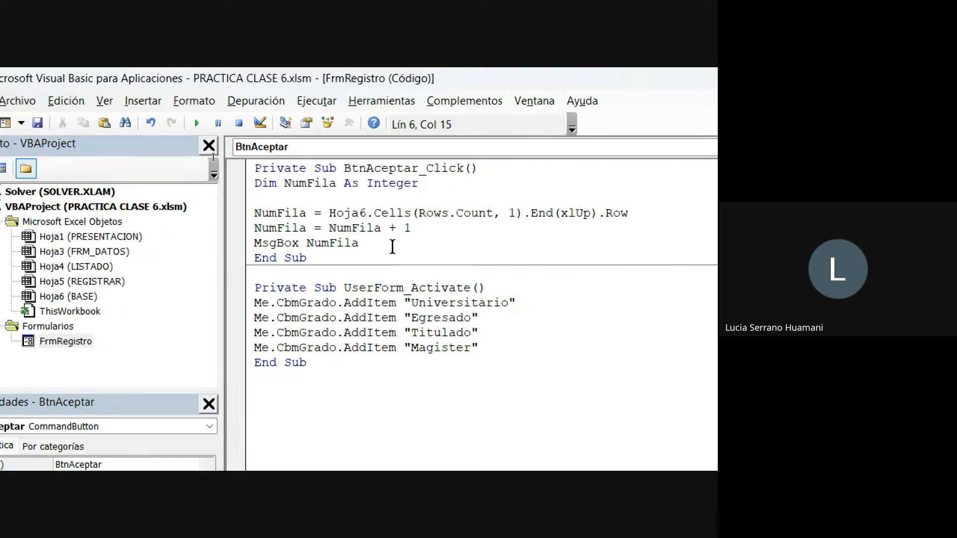
# - Highlight NumFila in the MsgBox, row-lookup and increment lines to explain them
pyautogui.moveTo(392, 246); pyautogui.dragTo(308, 243)
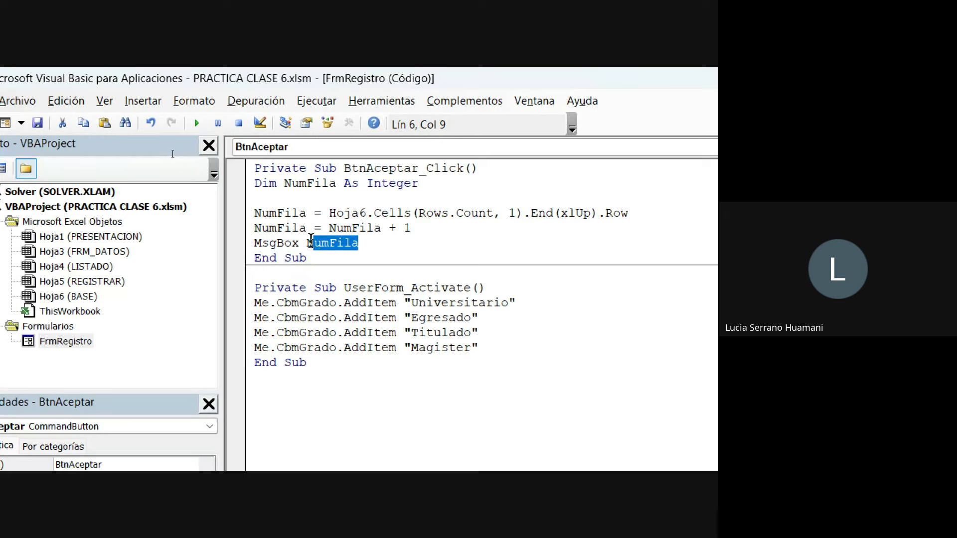
pyautogui.moveTo(255, 213); pyautogui.dragTo(302, 210)
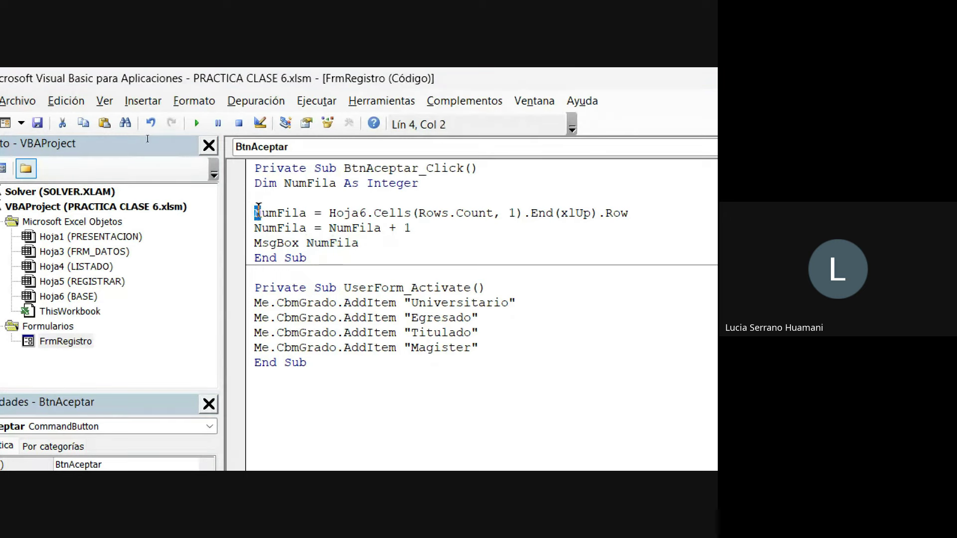
pyautogui.doubleClick(407, 228)
pyautogui.moveTo(255, 227); pyautogui.dragTo(308, 228)
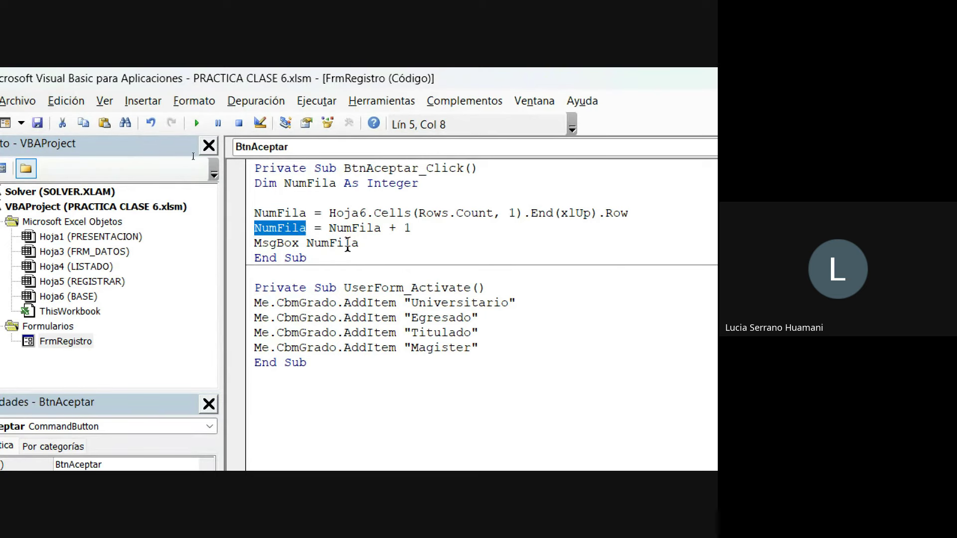
pyautogui.click(376, 244)
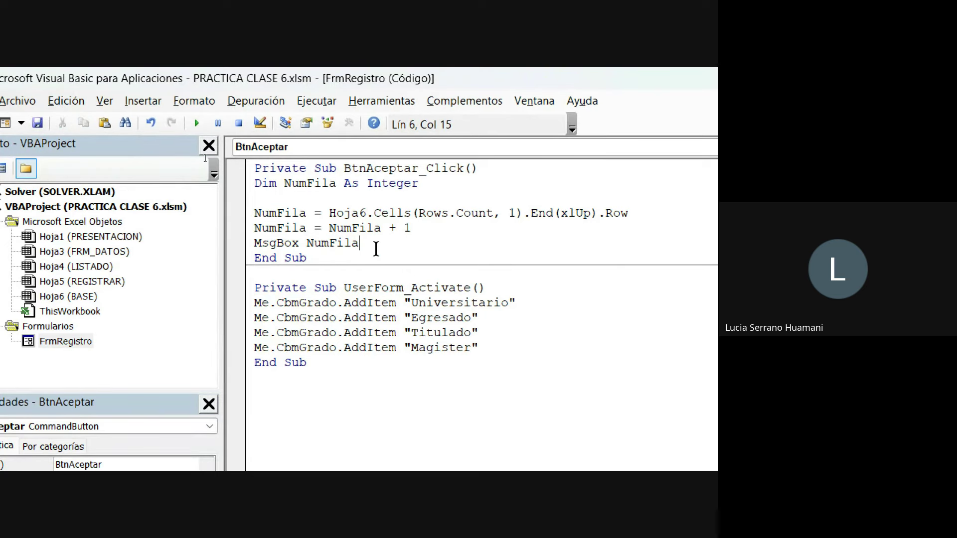
# - Run FrmRegistro, submit it with ACEPTAR, and dismiss the message reporting row 10
pyautogui.click(197, 124)
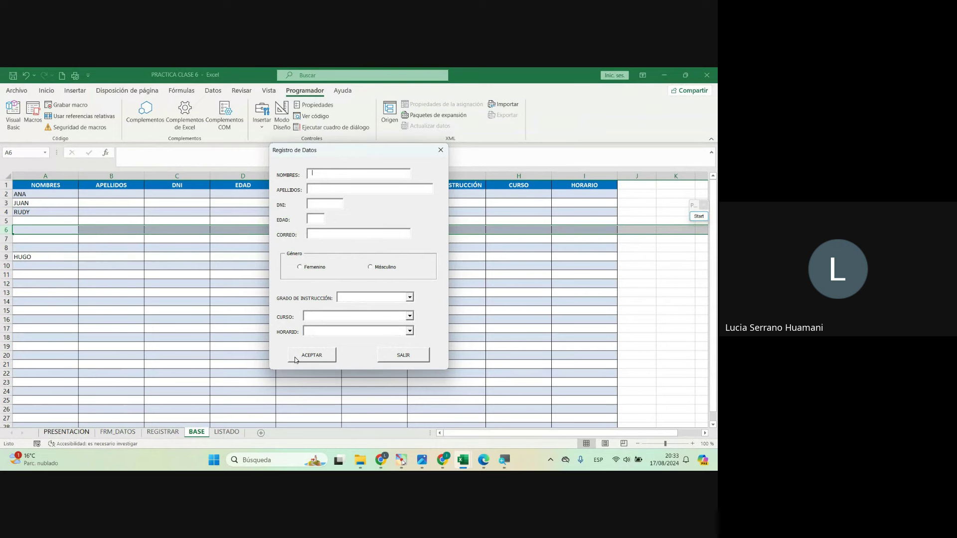
pyautogui.click(319, 359)
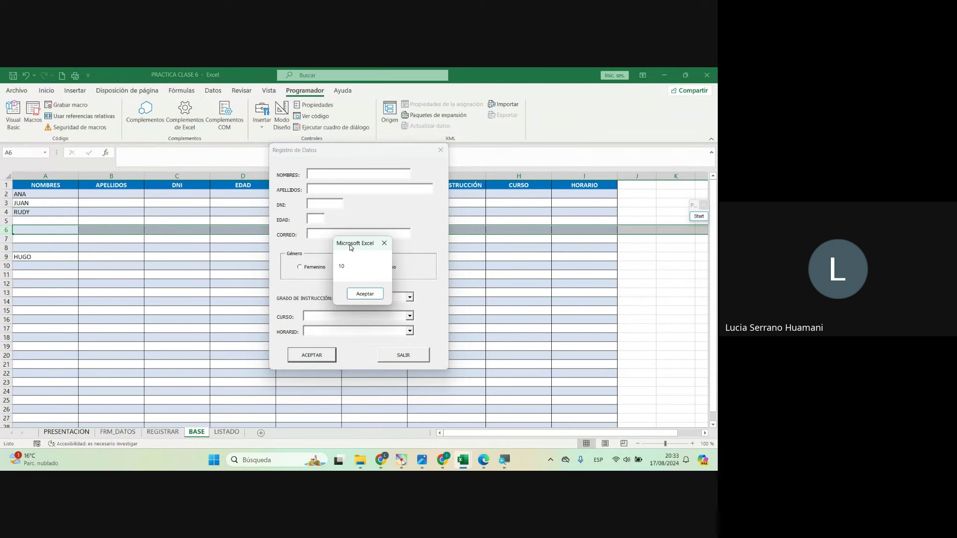
pyautogui.moveTo(352, 243); pyautogui.dragTo(170, 224)
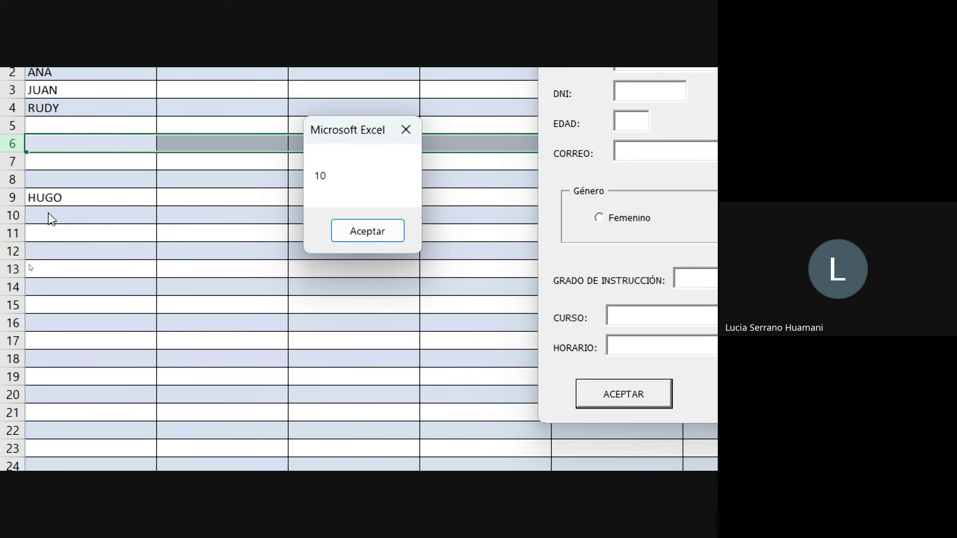
pyautogui.click(367, 230)
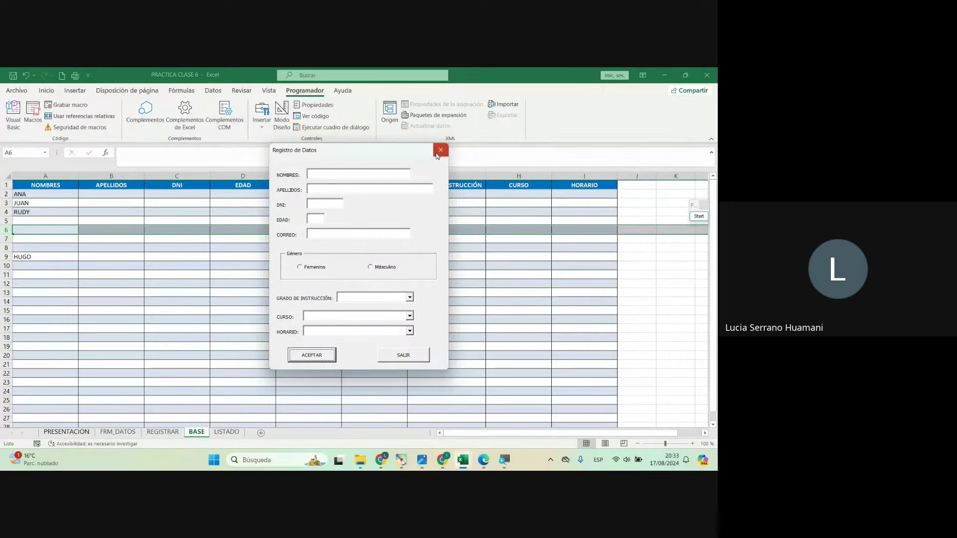
# - Copy the NumFila lines through MsgBox NumFila from BtnAceptar_Click and send them in the Meet chat
pyautogui.click(440, 149)
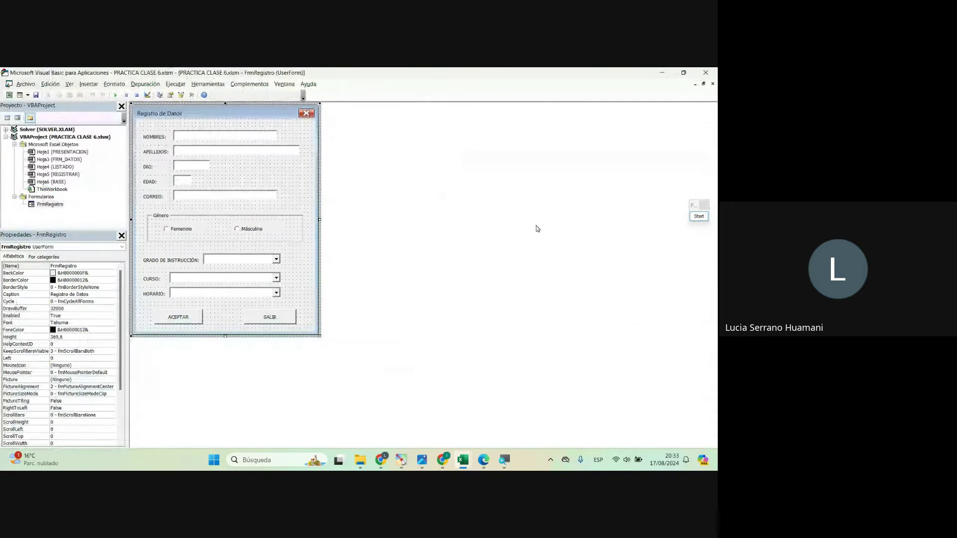
pyautogui.doubleClick(175, 322)
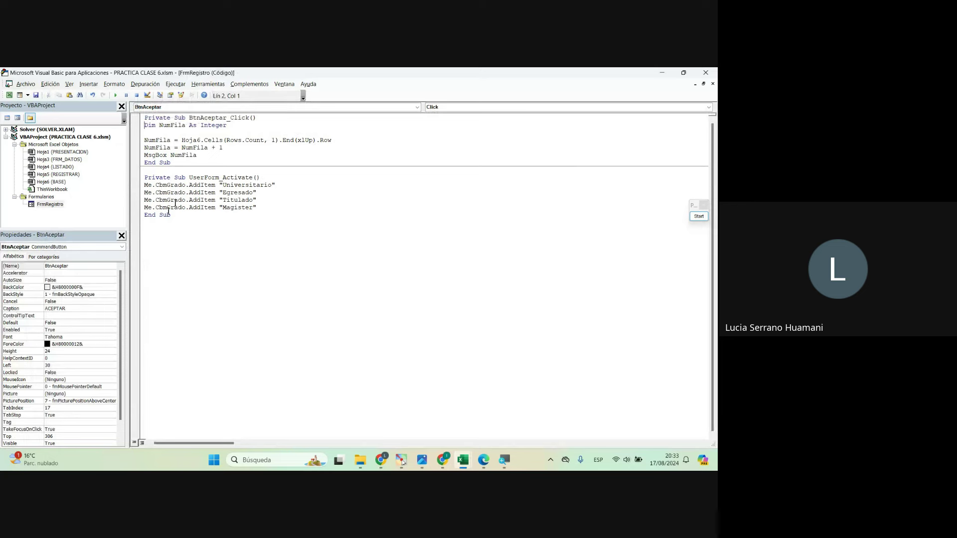
pyautogui.moveTo(197, 155); pyautogui.dragTo(143, 143)
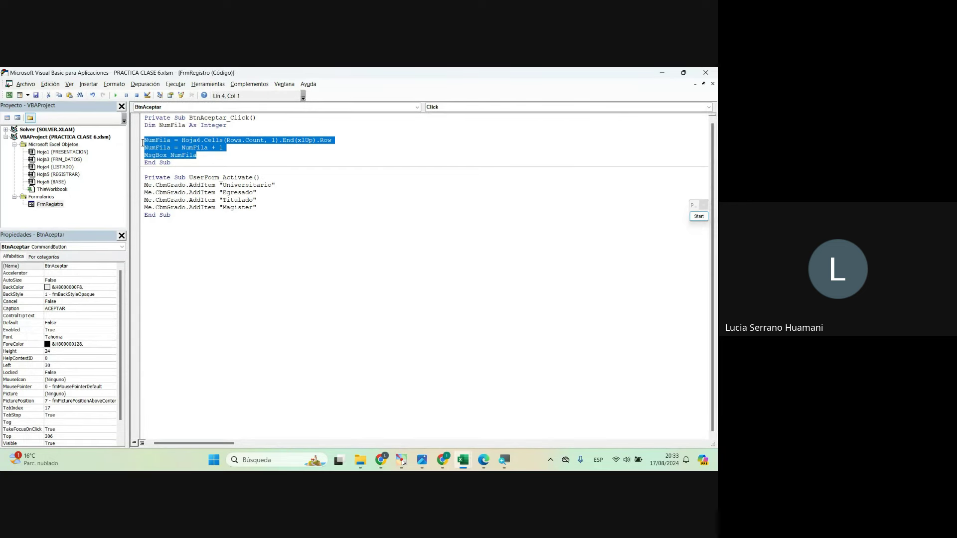
pyautogui.moveTo(382, 459)
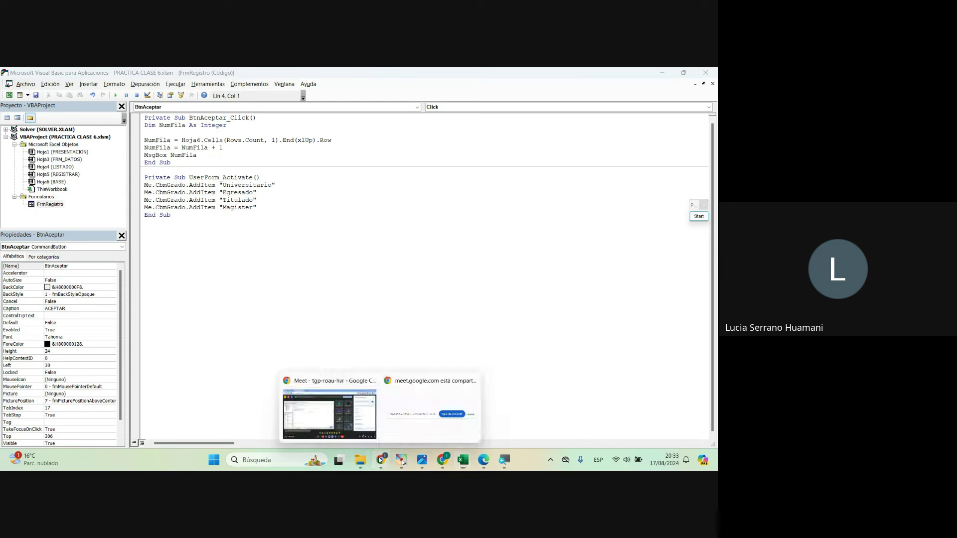
pyautogui.click(312, 423)
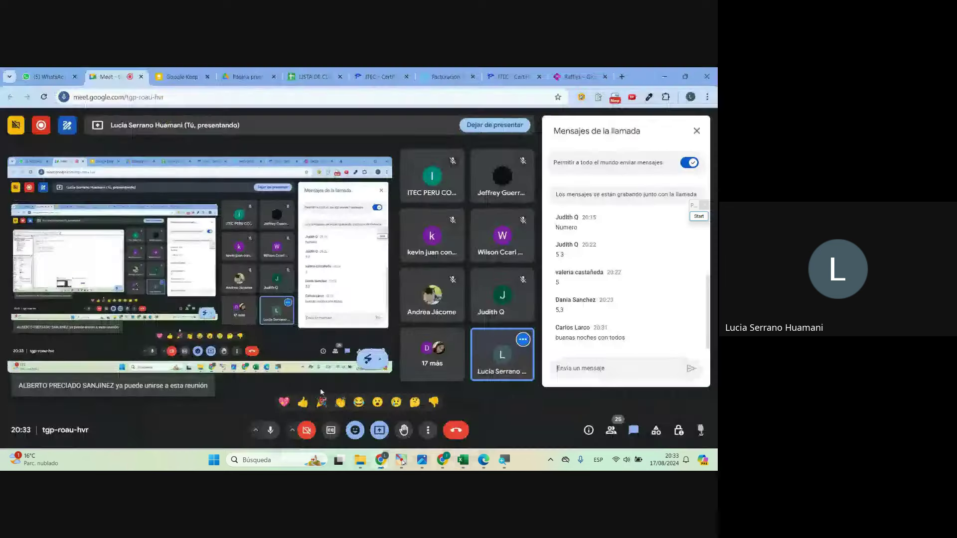
pyautogui.click(642, 373)
pyautogui.write('NumFila = Hoja6.Cells(Rows.Count, 1).End(xlUp).Row NumFila = NumFila + 1 MsgBox NumFila')
pyautogui.press('Return')
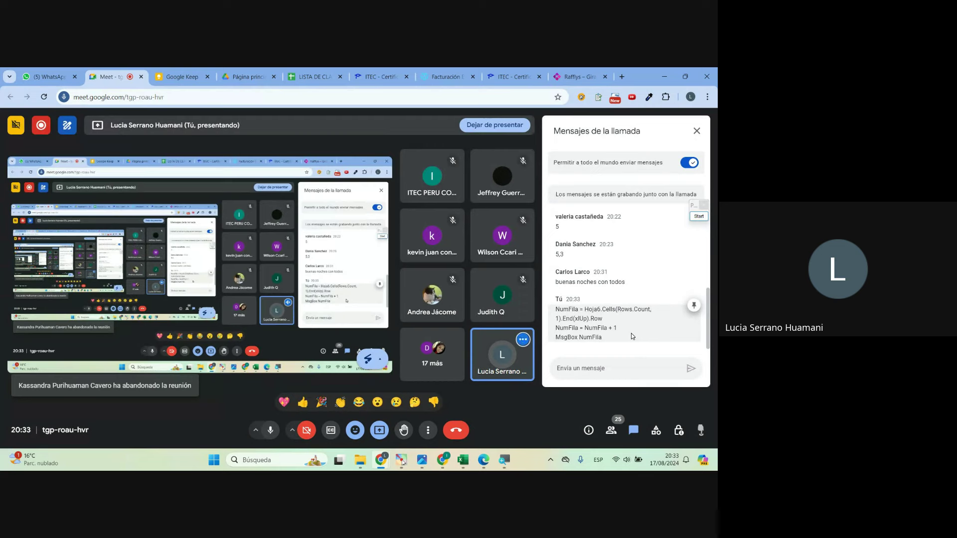
pyautogui.hotkey('alt', 'Tab')
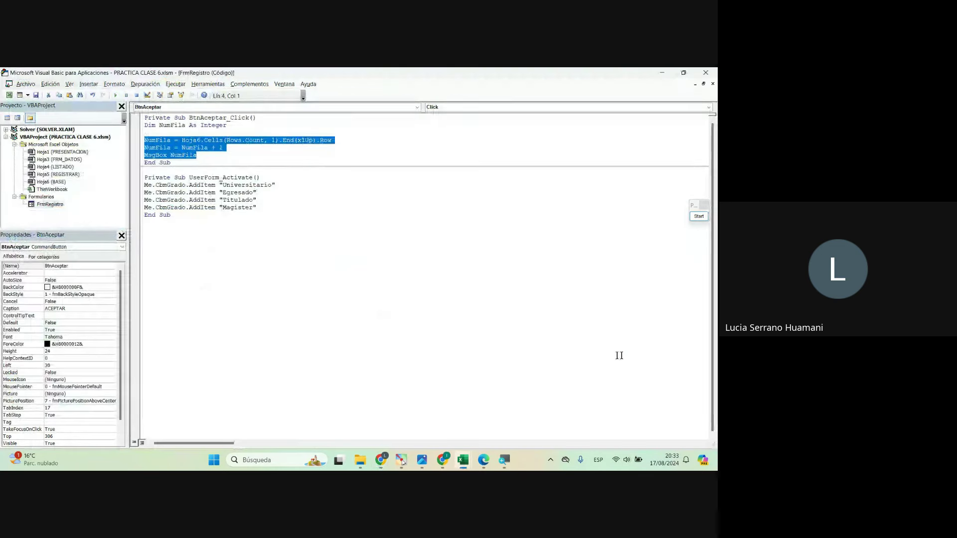
# - Delete the MsgBox NumFila test line, leaving an empty line before End Sub
pyautogui.click(213, 159)
pyautogui.click(212, 158)
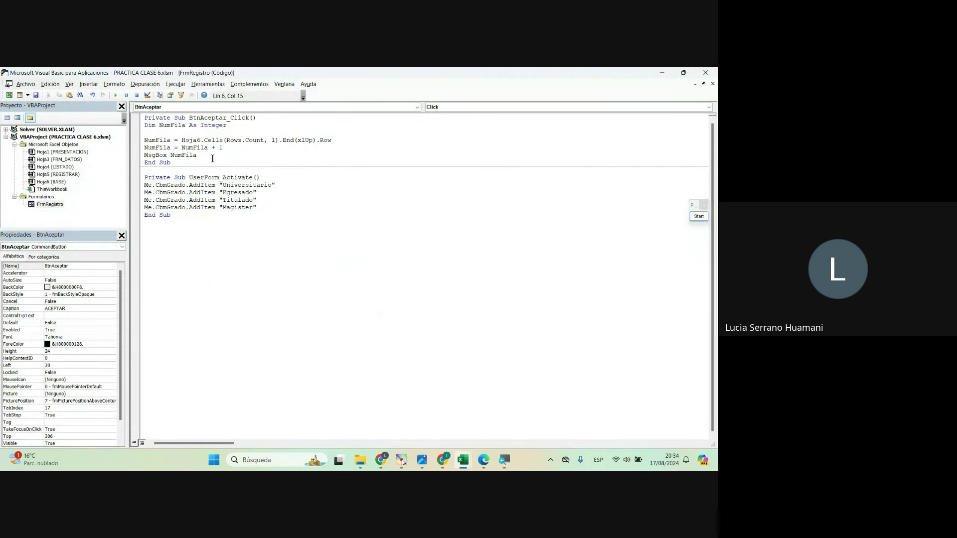
pyautogui.press('Return')
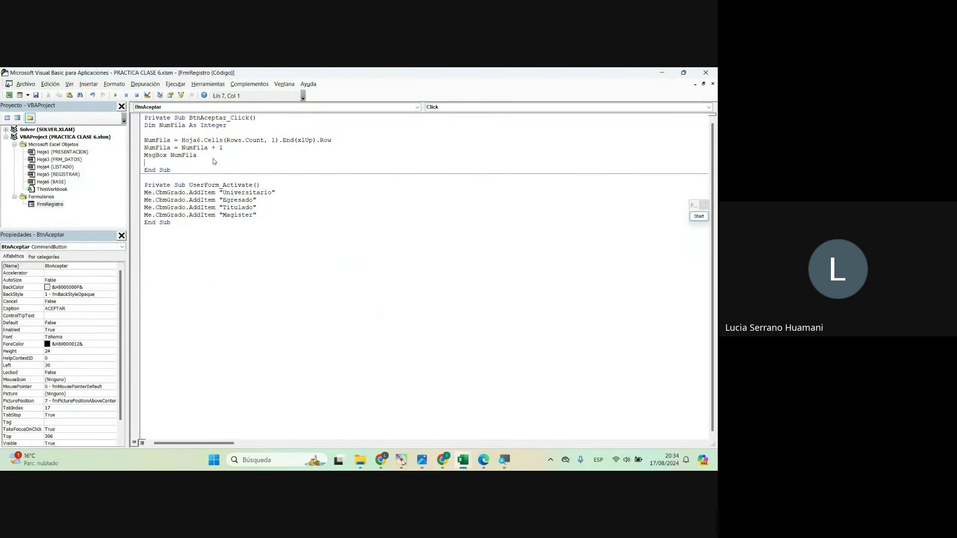
pyautogui.press('Return')
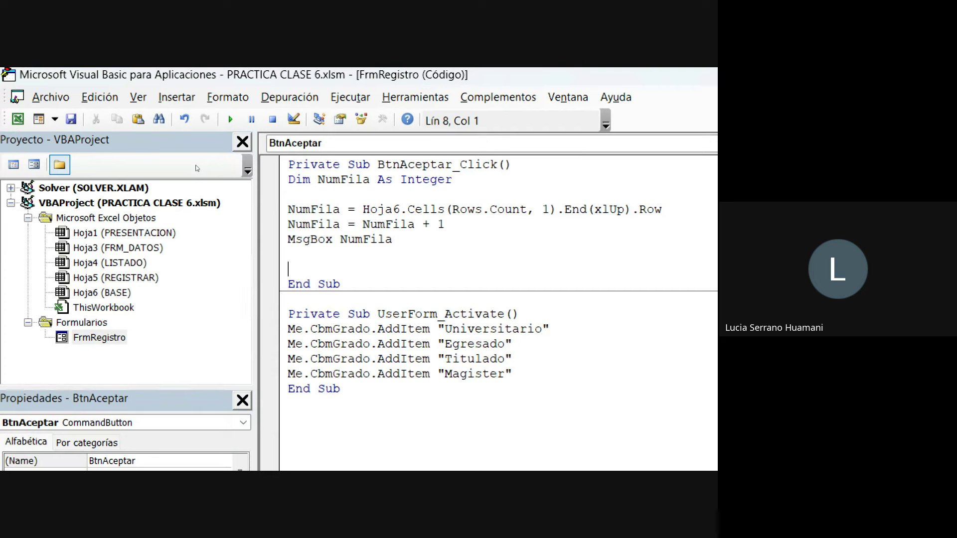
pyautogui.moveTo(392, 241); pyautogui.dragTo(290, 245)
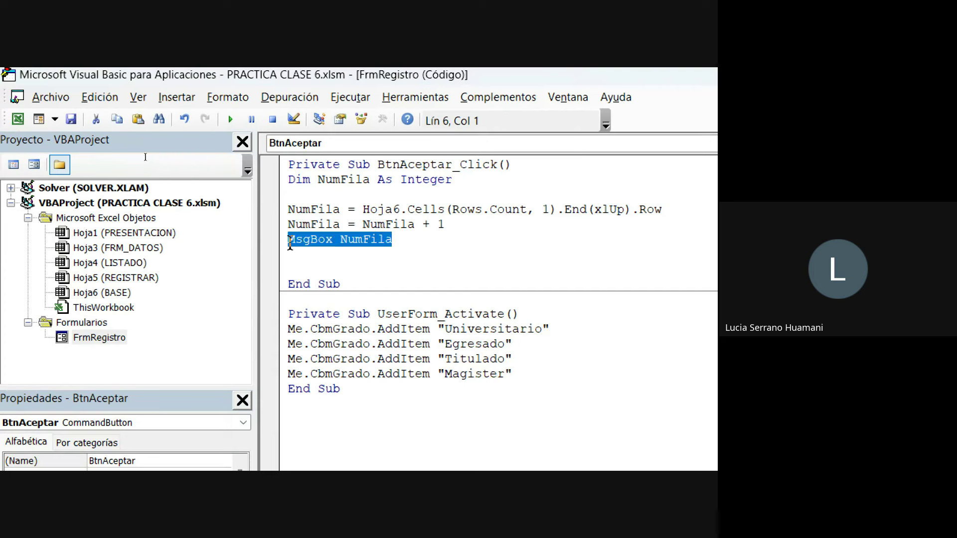
pyautogui.press('Delete')
pyautogui.click(295, 269)
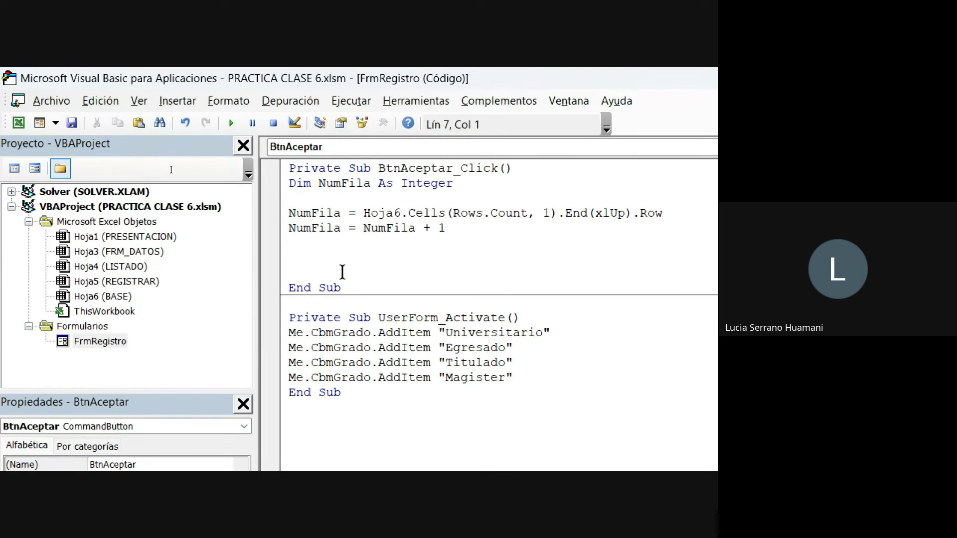
pyautogui.doubleClick(100, 316)
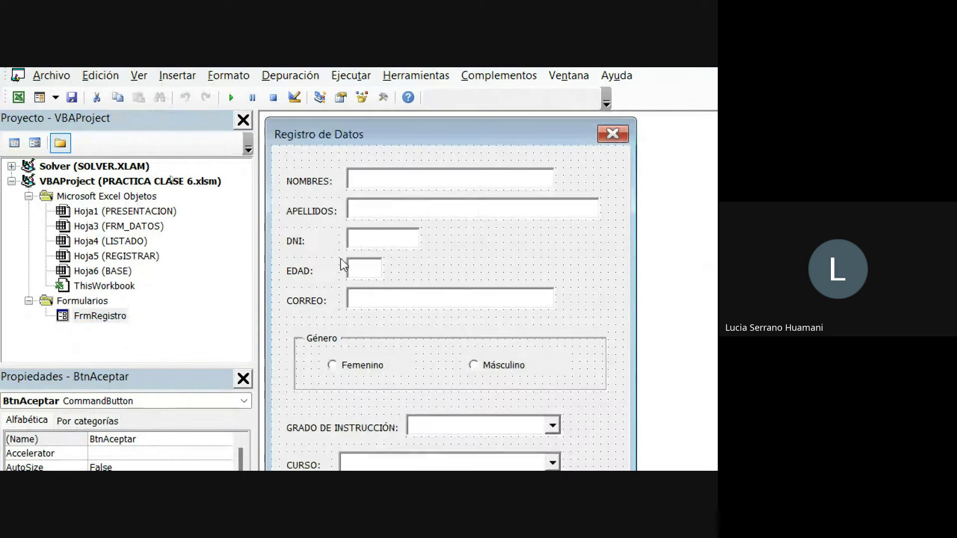
pyautogui.click(394, 188)
pyautogui.click(403, 215)
pyautogui.click(395, 238)
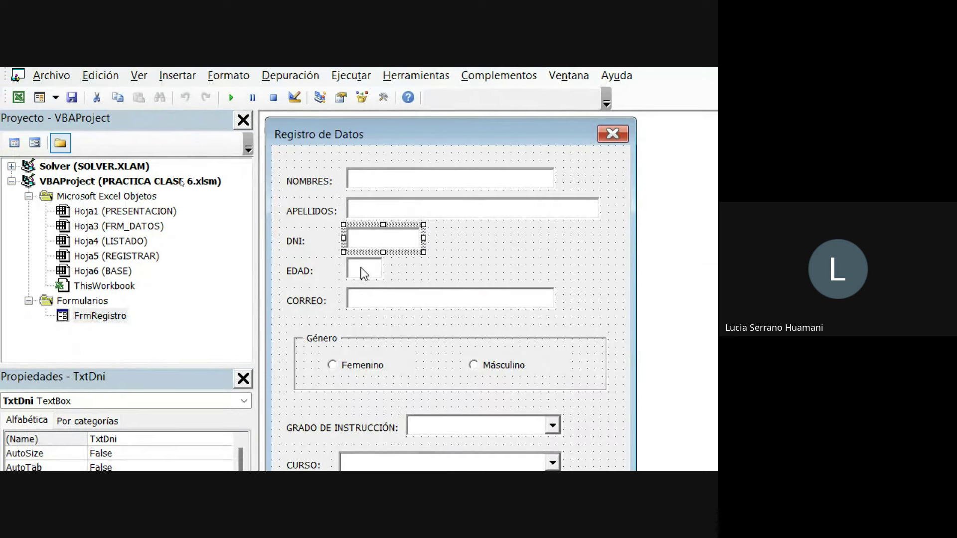
pyautogui.click(361, 269)
pyautogui.click(378, 174)
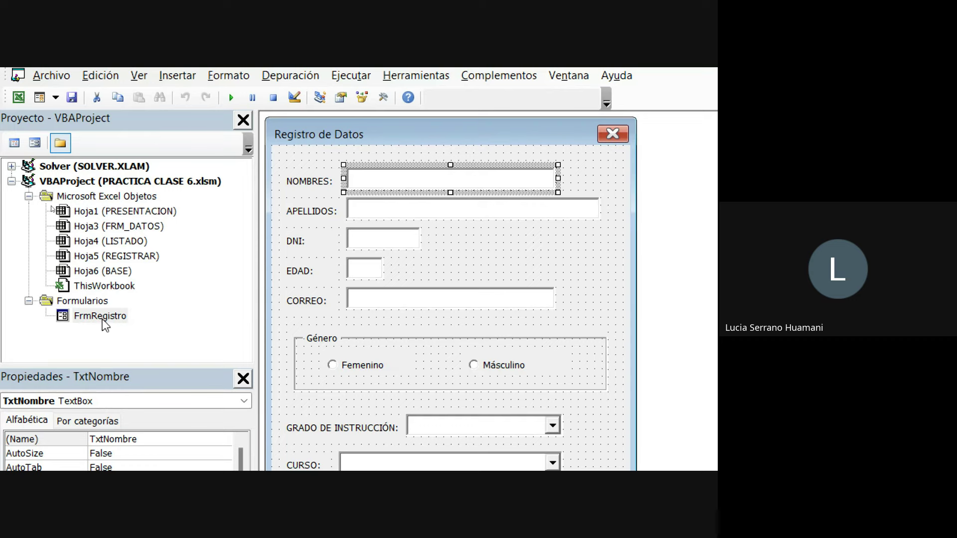
pyautogui.doubleClick(363, 393)
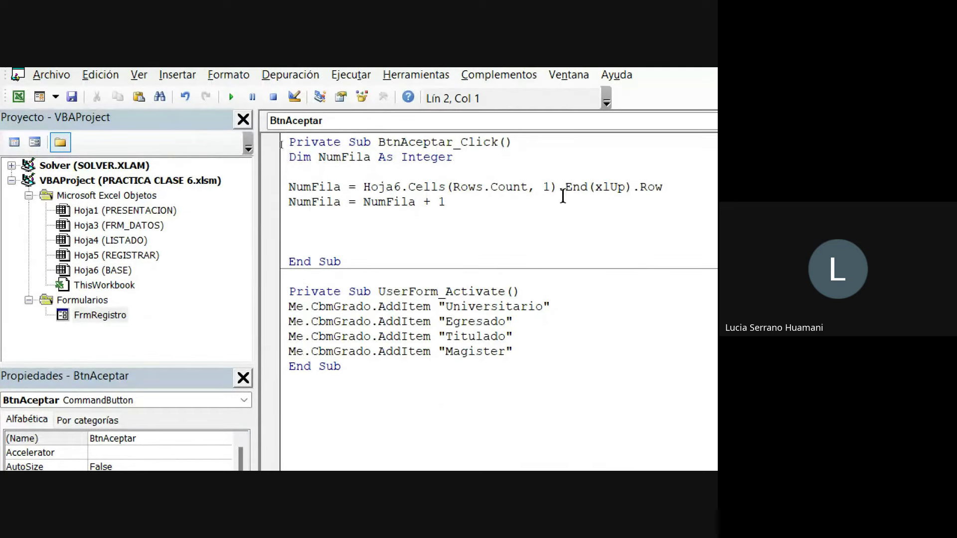
pyautogui.doubleClick(545, 187)
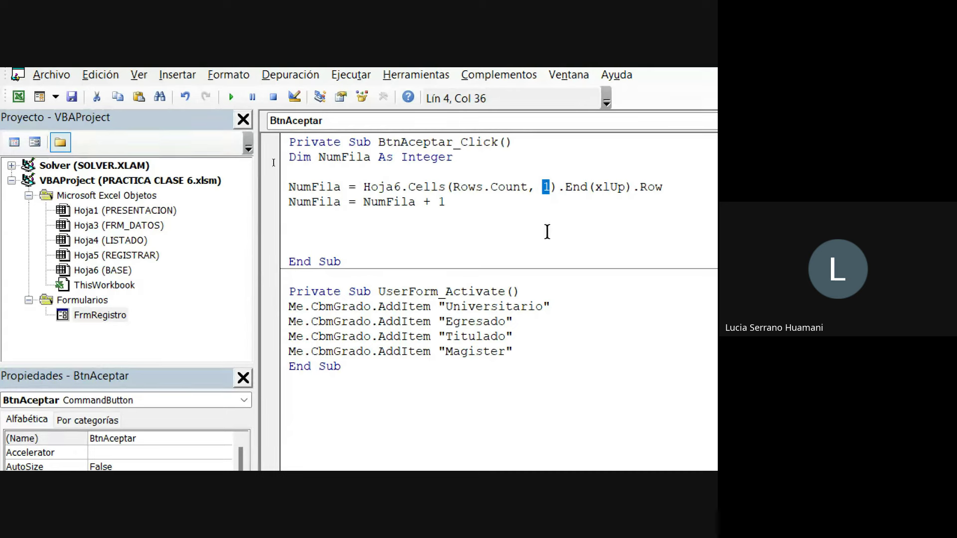
pyautogui.click(298, 233)
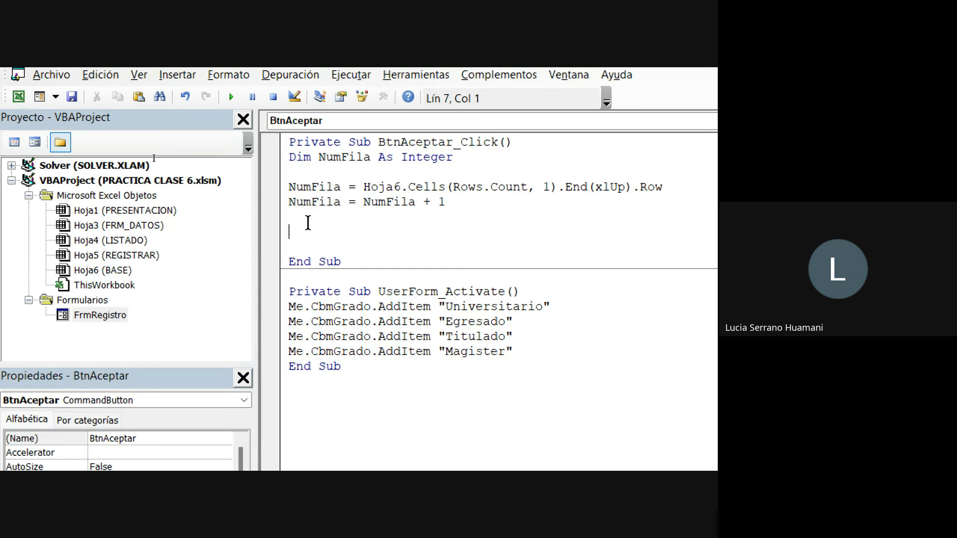
pyautogui.doubleClick(100, 315)
pyautogui.click(429, 187)
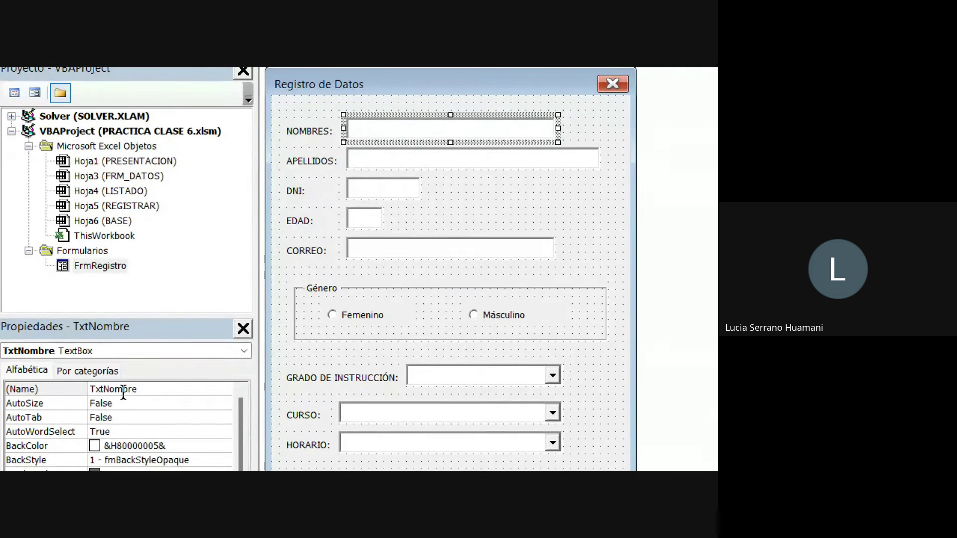
pyautogui.doubleClick(326, 400)
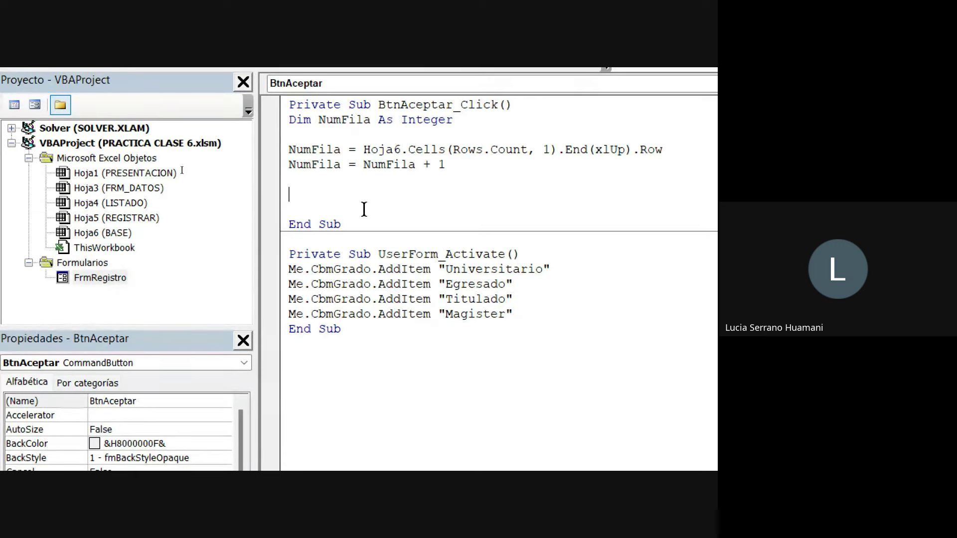
# - Type Hoja6.Cells(NumFila,1)=TxtNombre.Text on line 7, accepting the Cells and Text completions
pyautogui.write('Hoja')
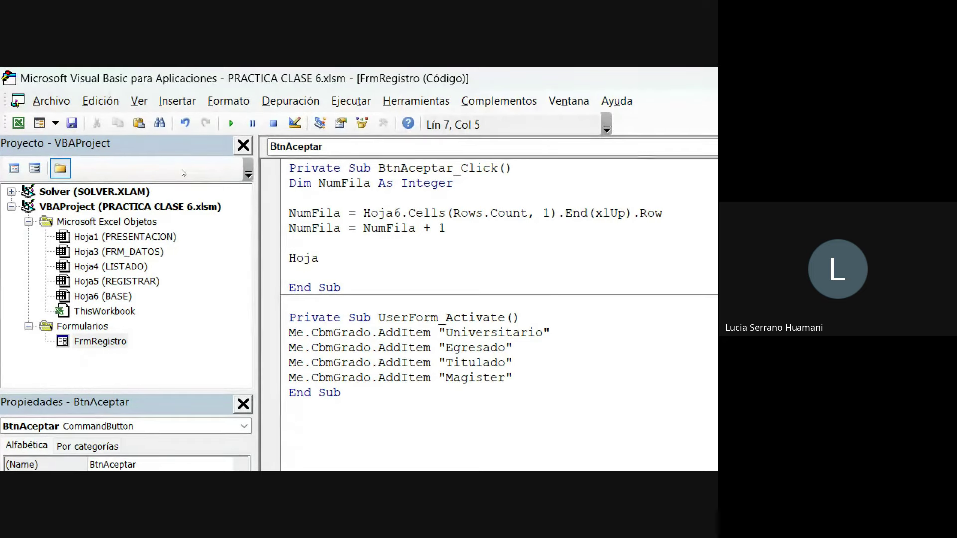
pyautogui.write('6')
pyautogui.write('.')
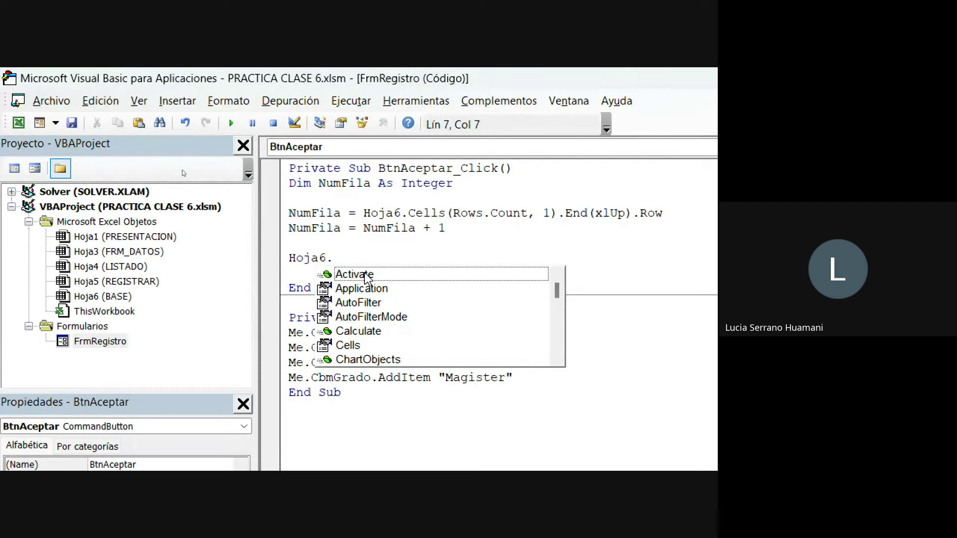
pyautogui.write('ce')
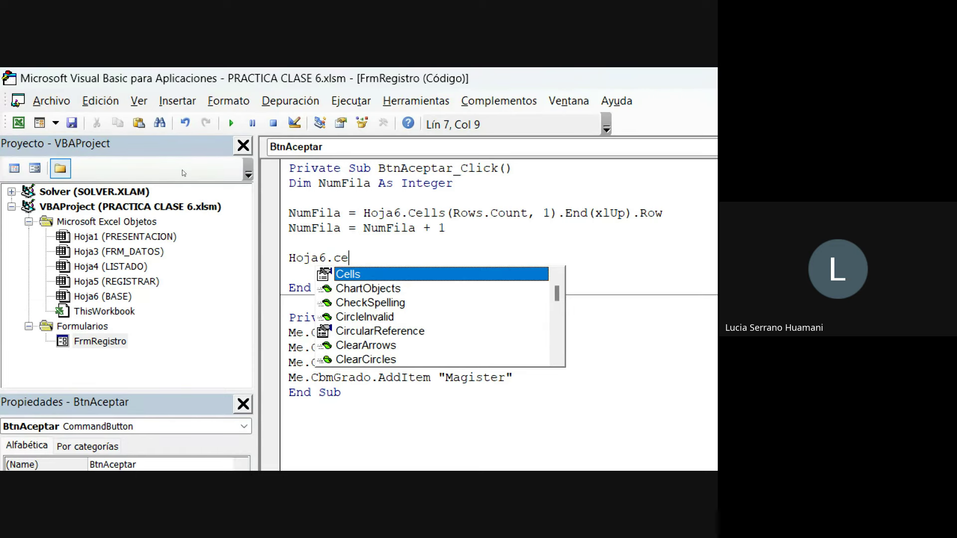
pyautogui.doubleClick(352, 274)
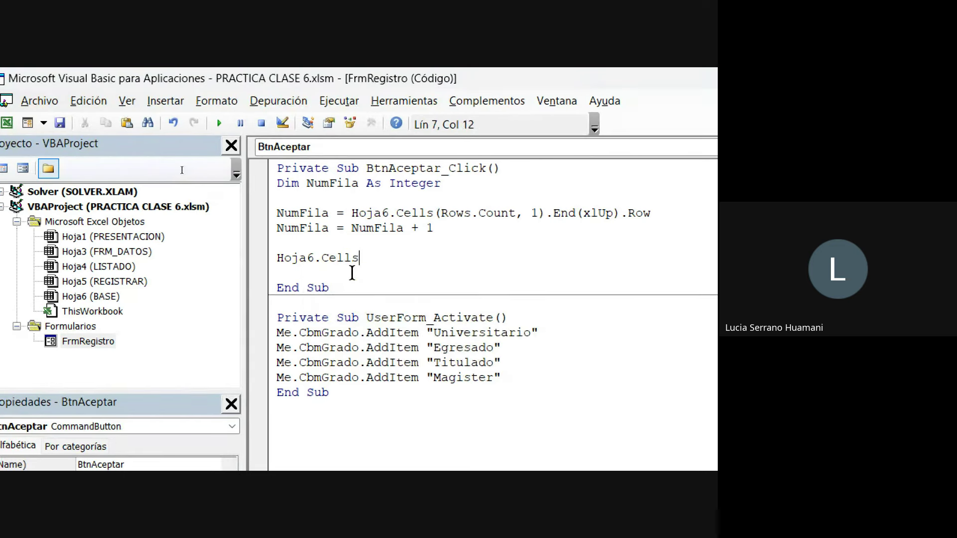
pyautogui.write('(')
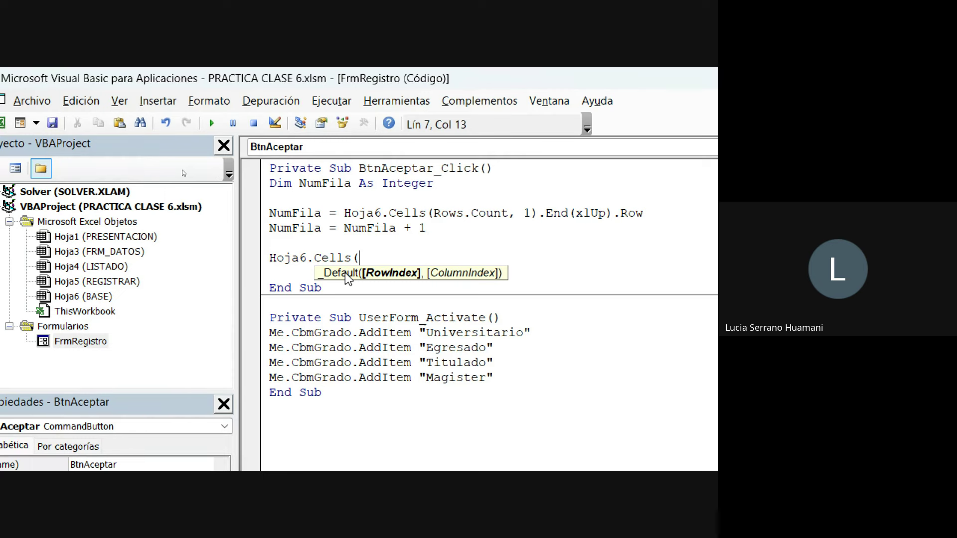
pyautogui.write('Num')
pyautogui.write('Fi')
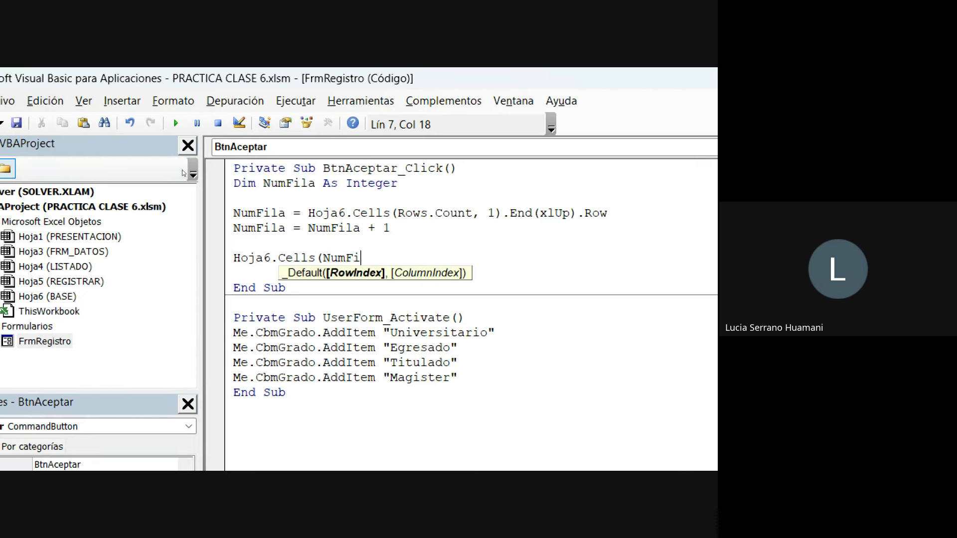
pyautogui.write('la')
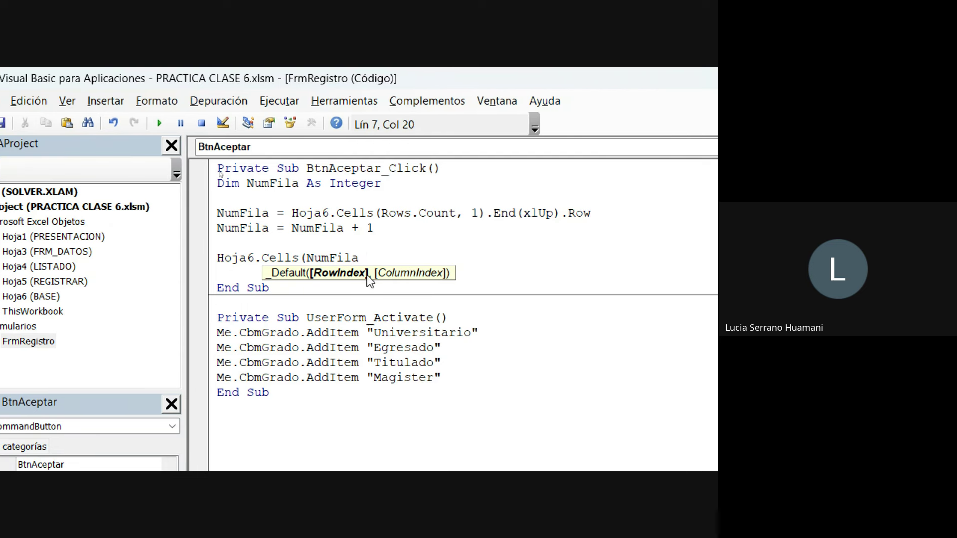
pyautogui.write(',')
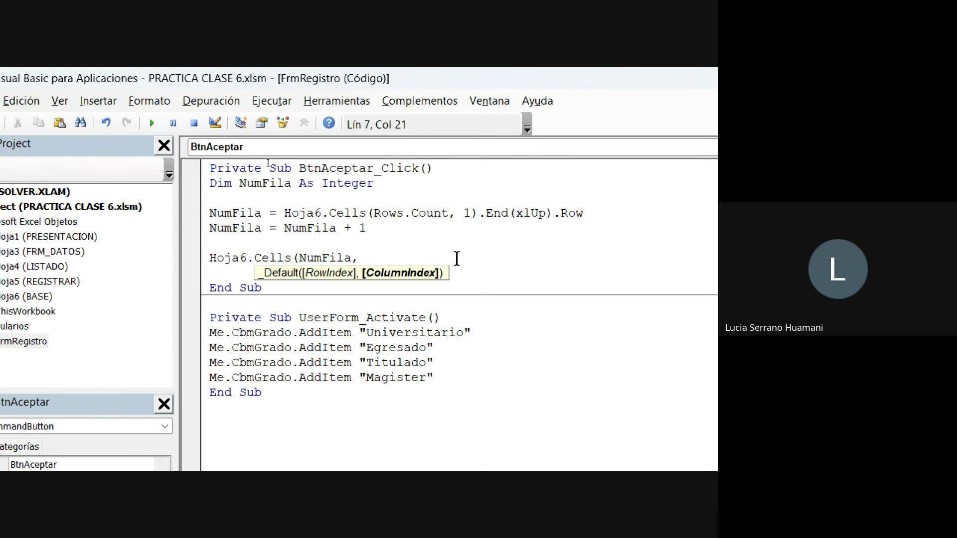
pyautogui.write('1')
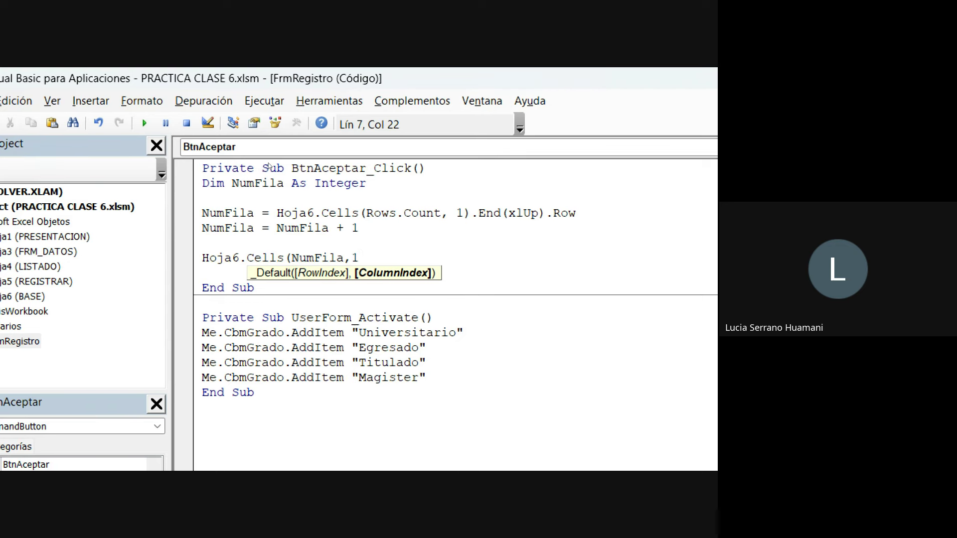
pyautogui.write(')')
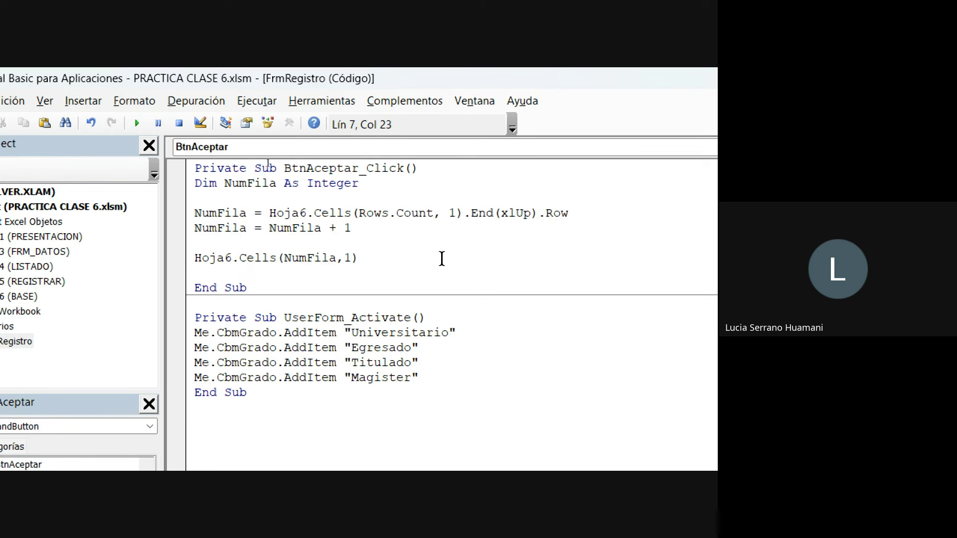
pyautogui.write('=')
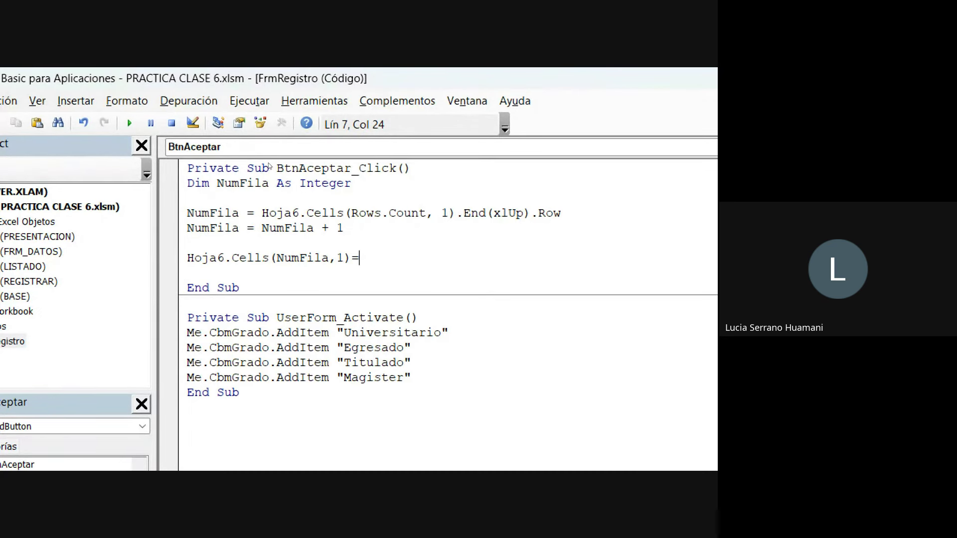
pyautogui.write('T')
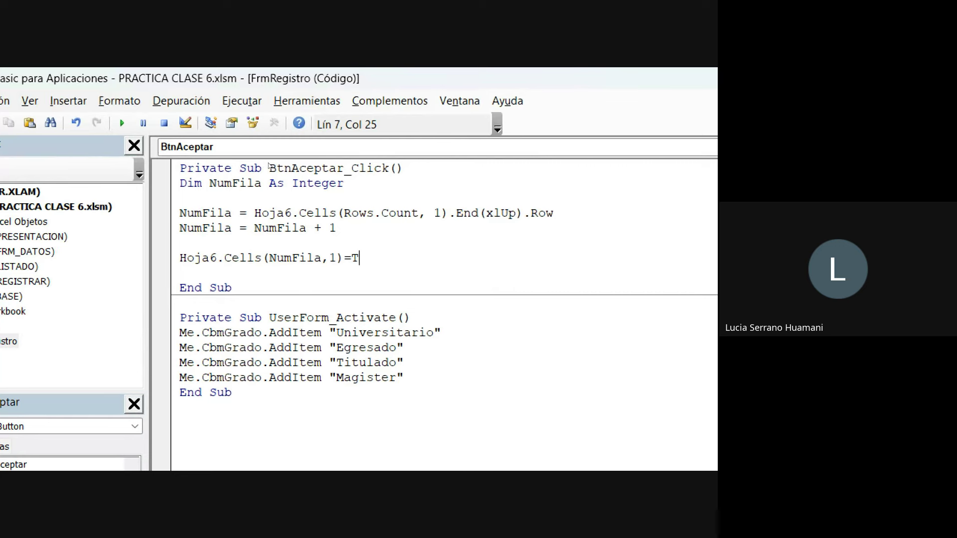
pyautogui.write('xtNombre')
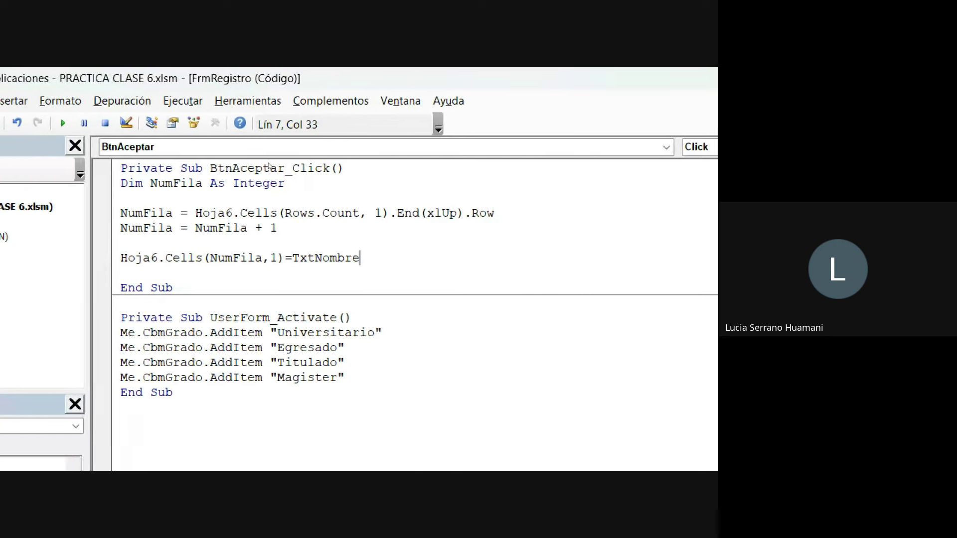
pyautogui.write('.tex')
pyautogui.press('Tab')
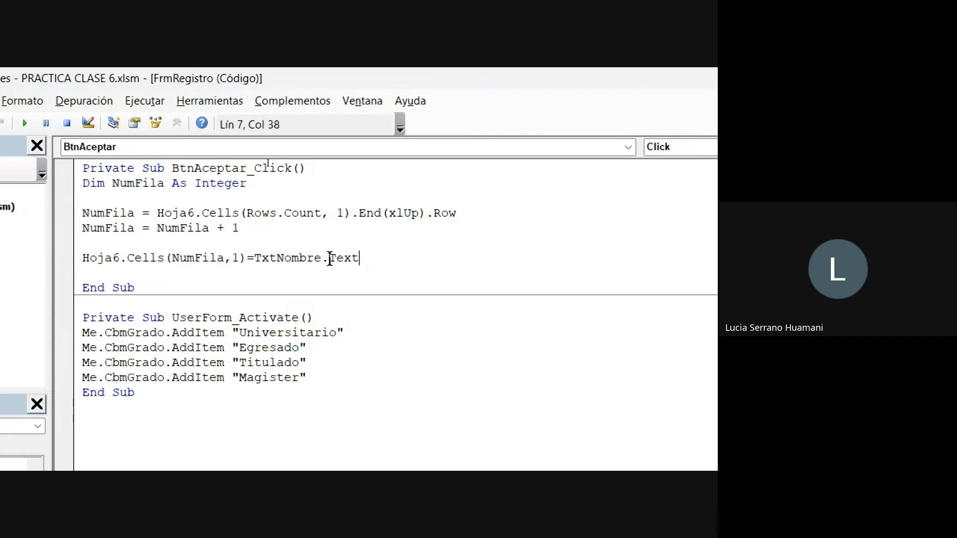
pyautogui.click(278, 302)
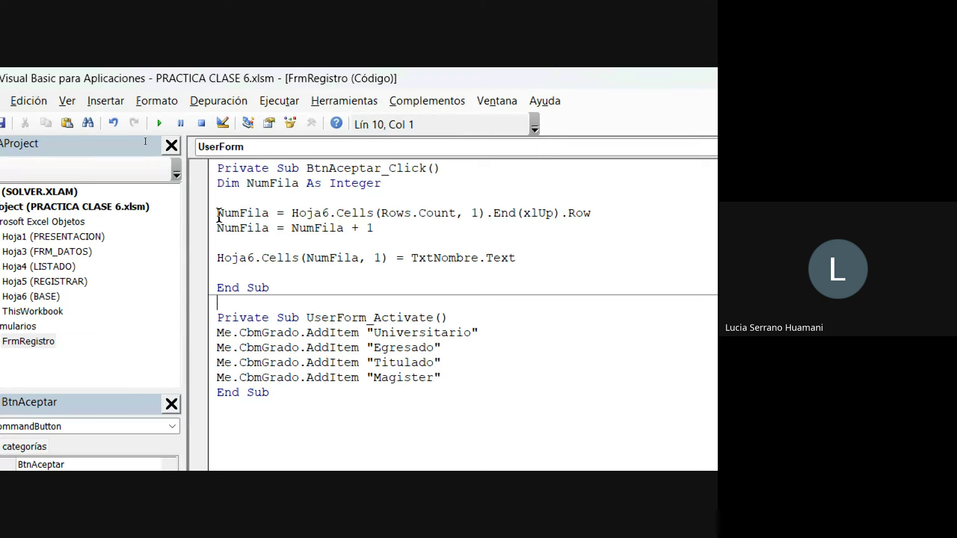
# - Highlight NumFila, Hoja6, Cells and the row and column 1 arguments to explain the new line
pyautogui.moveTo(218, 213); pyautogui.dragTo(268, 213)
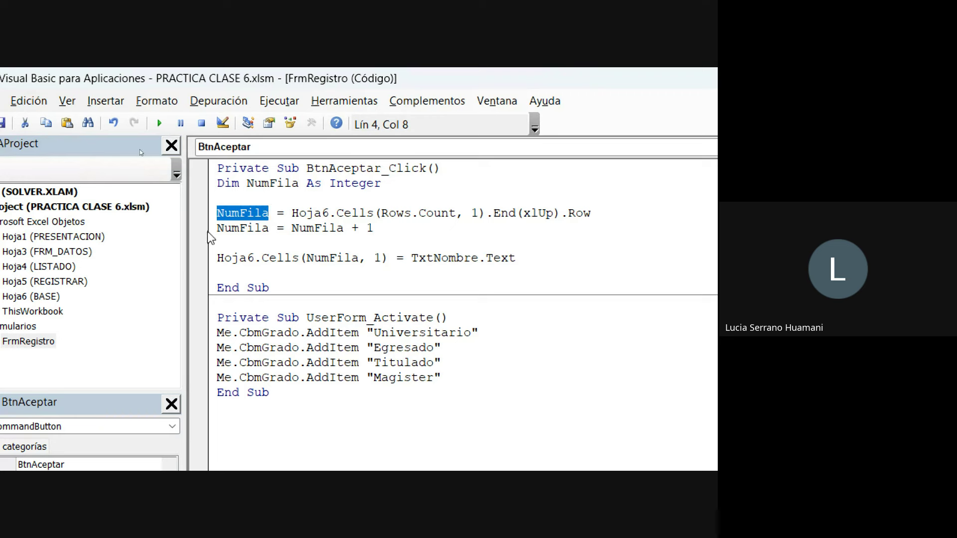
pyautogui.moveTo(217, 230); pyautogui.dragTo(269, 232)
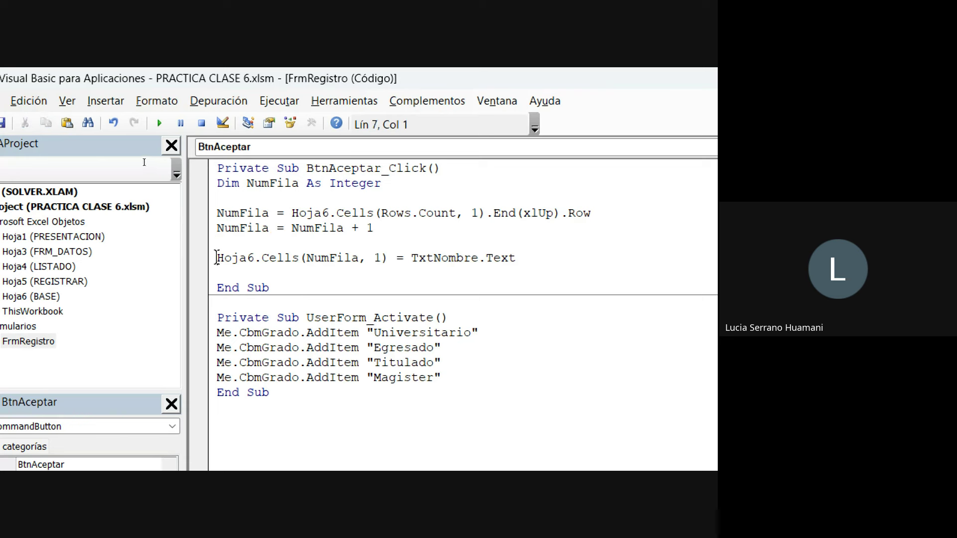
pyautogui.moveTo(218, 258); pyautogui.dragTo(254, 261)
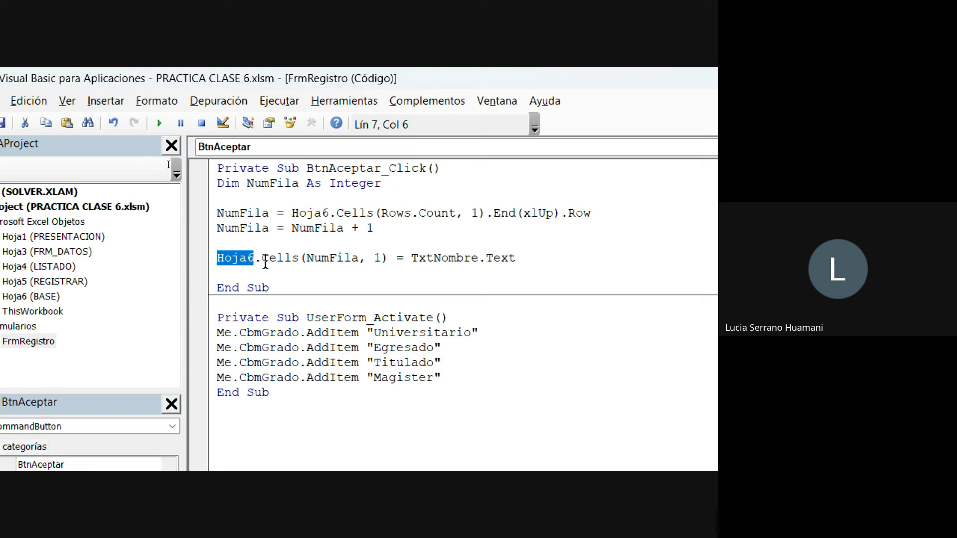
pyautogui.moveTo(262, 259); pyautogui.dragTo(383, 260)
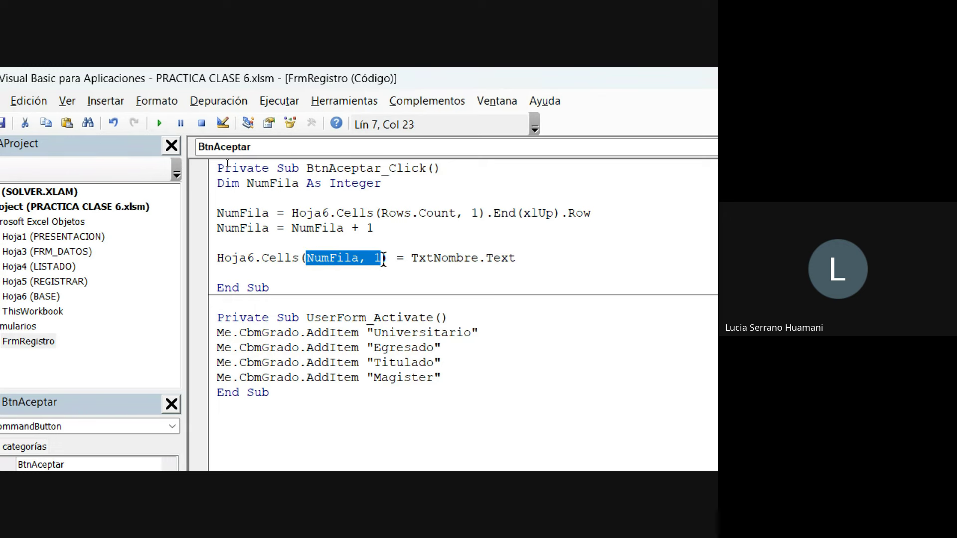
pyautogui.click(377, 260)
pyautogui.moveTo(306, 259); pyautogui.dragTo(360, 262)
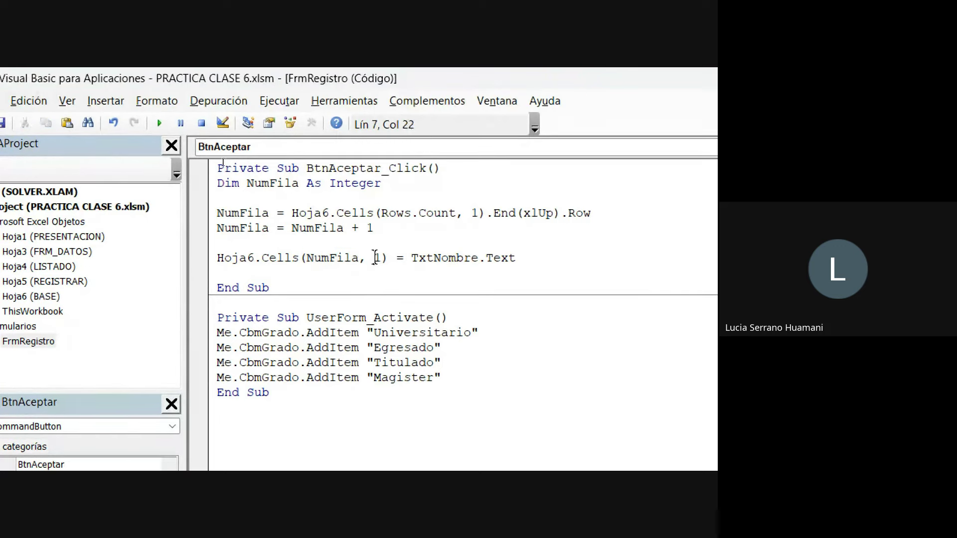
pyautogui.moveTo(373, 259); pyautogui.dragTo(382, 258)
pyautogui.moveTo(307, 258); pyautogui.dragTo(355, 263)
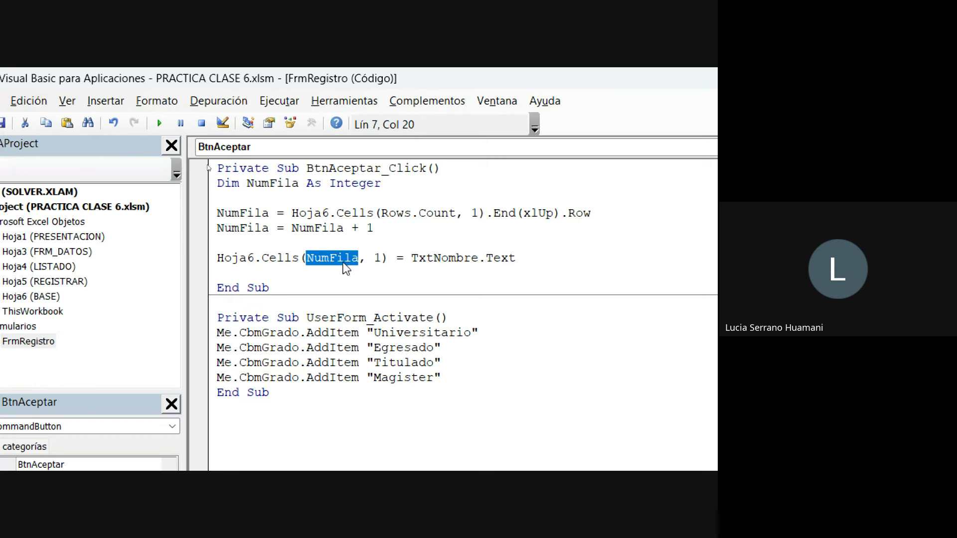
pyautogui.moveTo(373, 258); pyautogui.dragTo(518, 257)
pyautogui.click(524, 257)
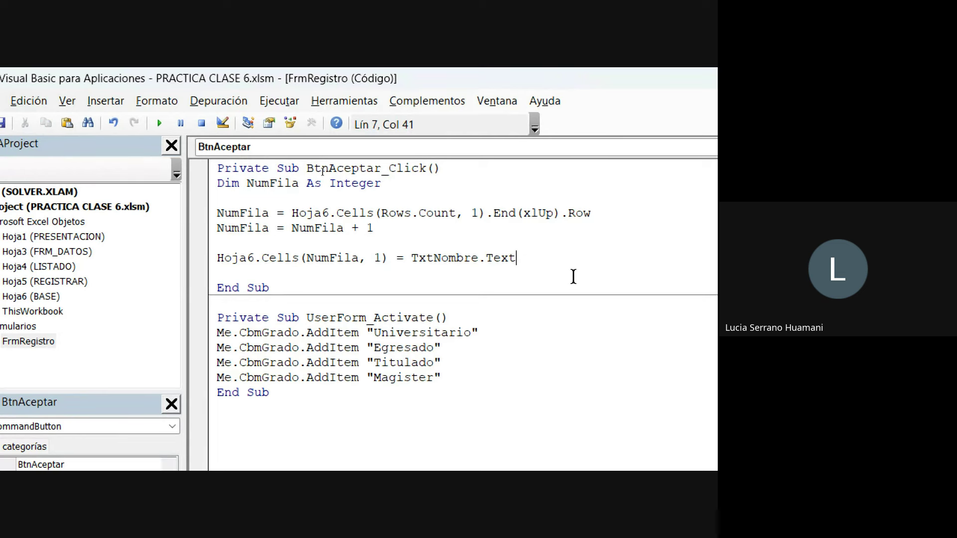
pyautogui.click(400, 277)
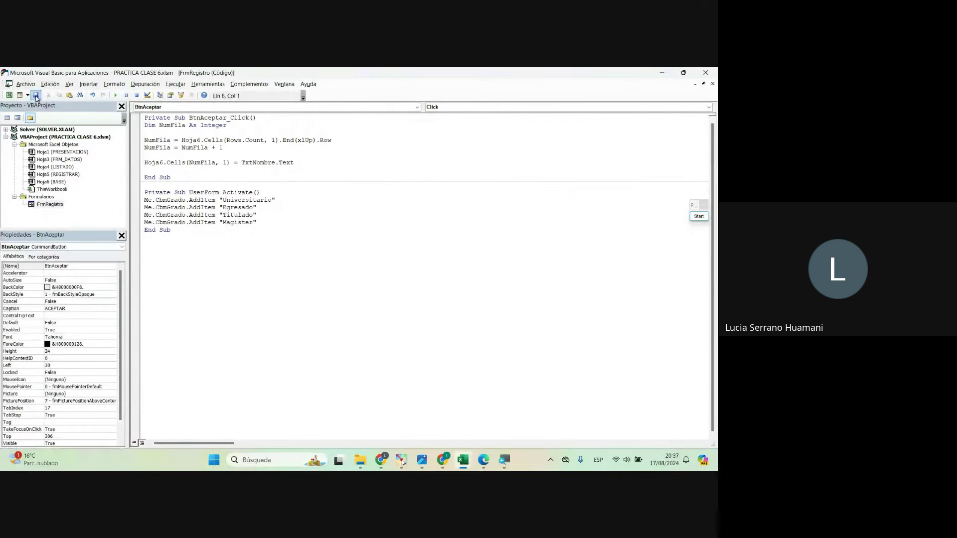
# - Clear the leftover name from cell A9 of BASE
pyautogui.click(9, 95)
pyautogui.click(38, 257)
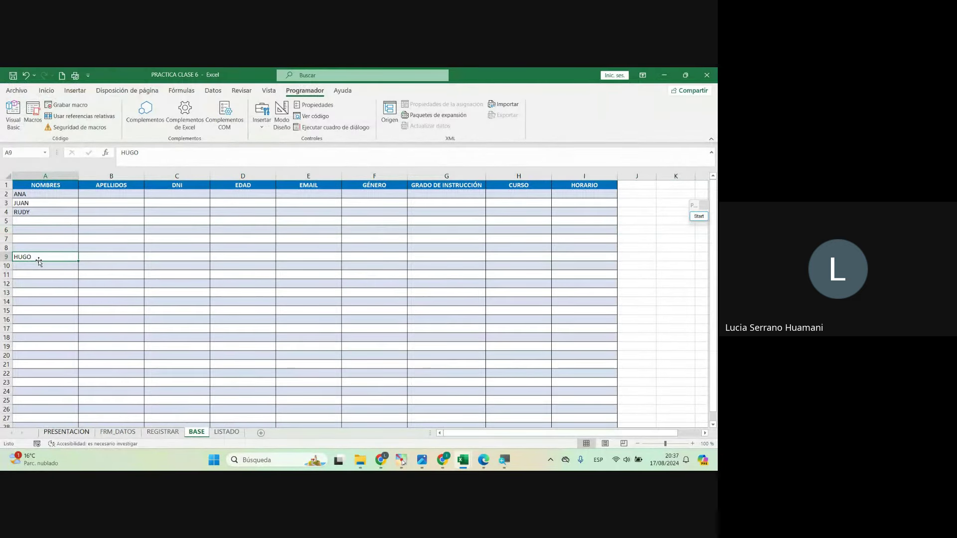
pyautogui.press('Delete')
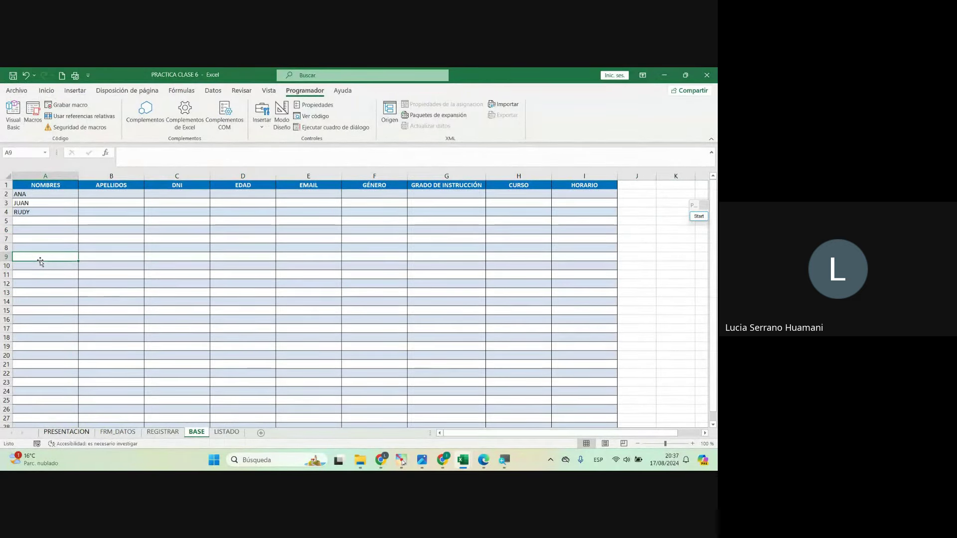
pyautogui.click(41, 266)
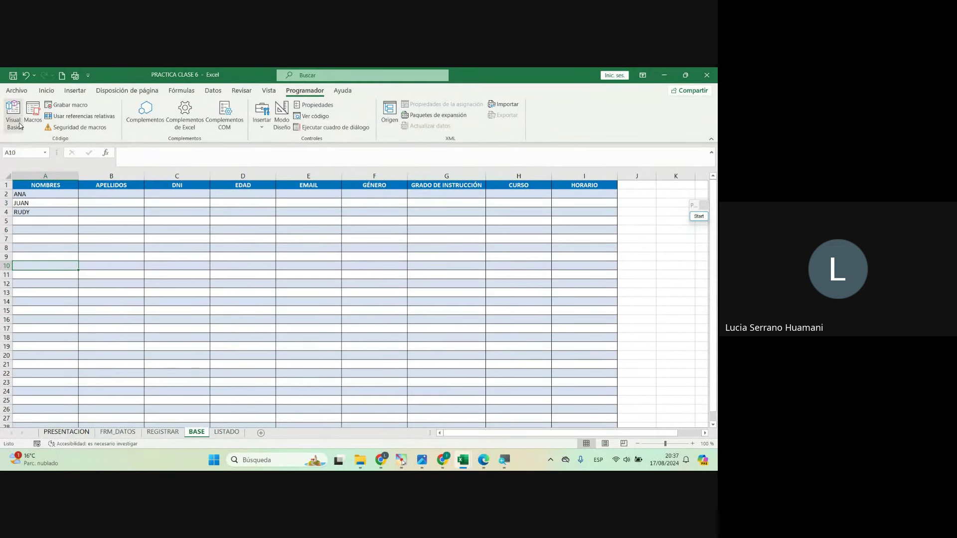
# - Run FrmRegistro and submit a first test name in NOMBRES with ACEPTAR
pyautogui.click(13, 115)
pyautogui.click(115, 95)
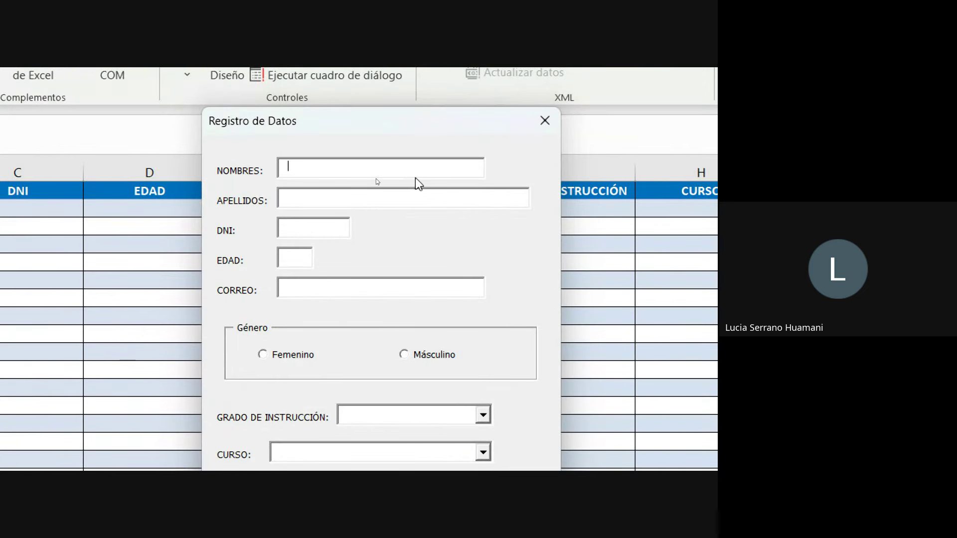
pyautogui.write('wa')
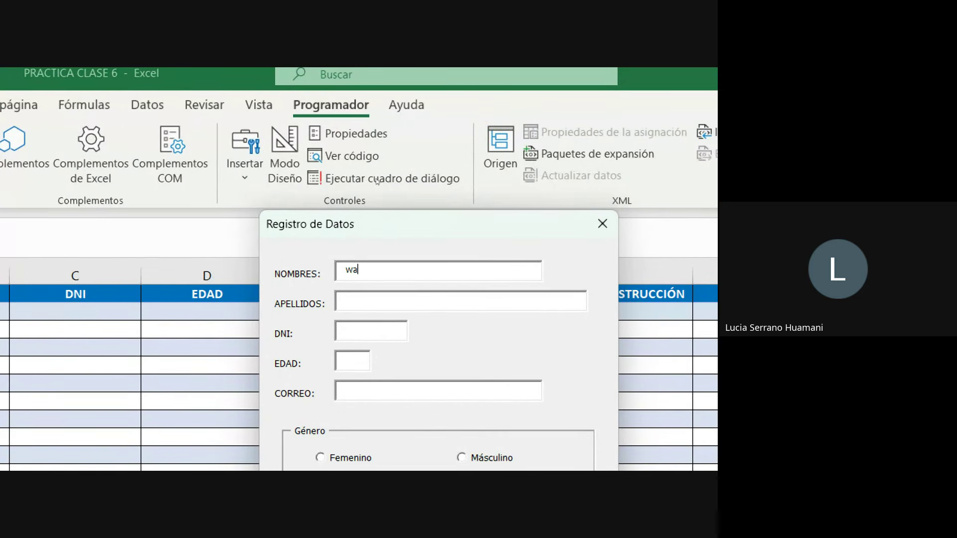
pyautogui.press('BackSpace')
pyautogui.press('BackSpace')
pyautogui.write('W')
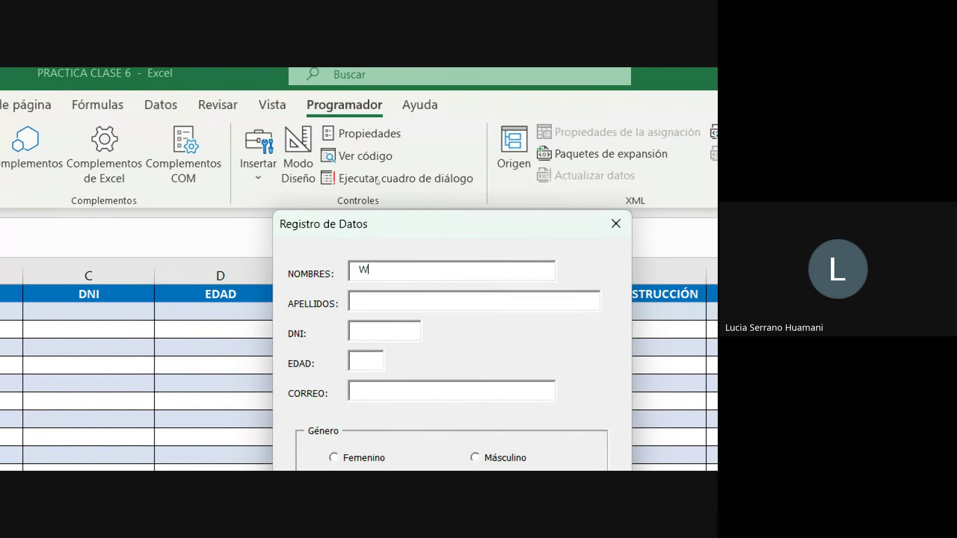
pyautogui.write('ALTER')
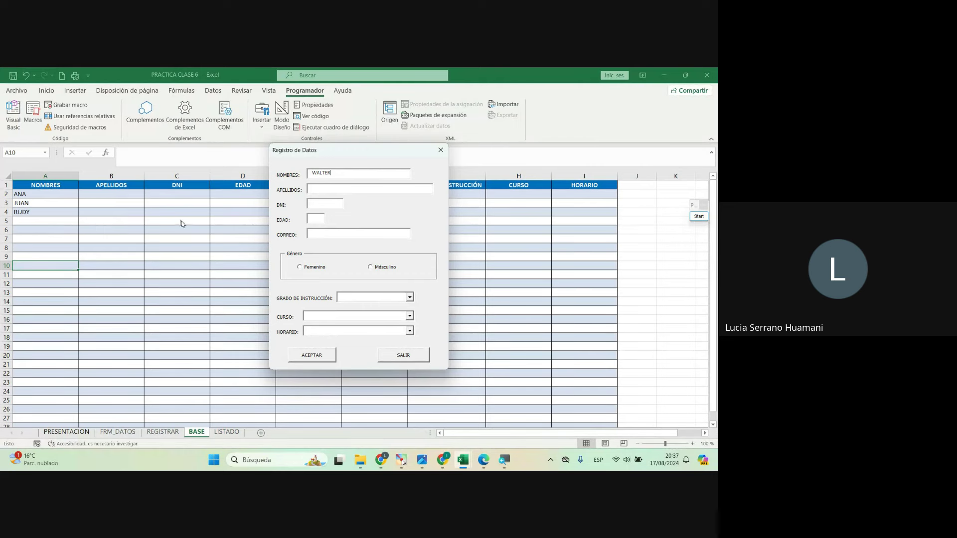
pyautogui.click(313, 356)
# - Replace the NOMBRES entry and submit three more test names, one after another
pyautogui.doubleClick(342, 176)
pyautogui.write('JIMENA')
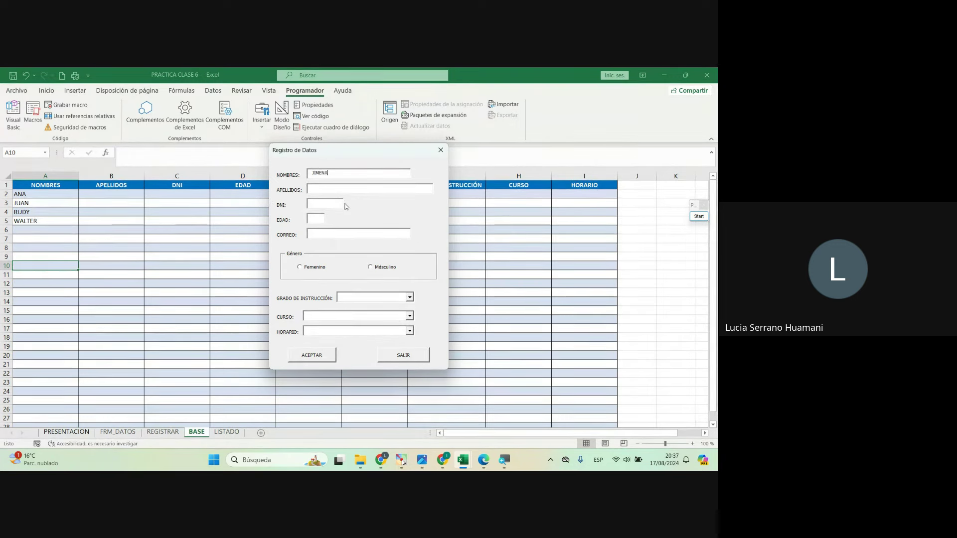
pyautogui.click(315, 360)
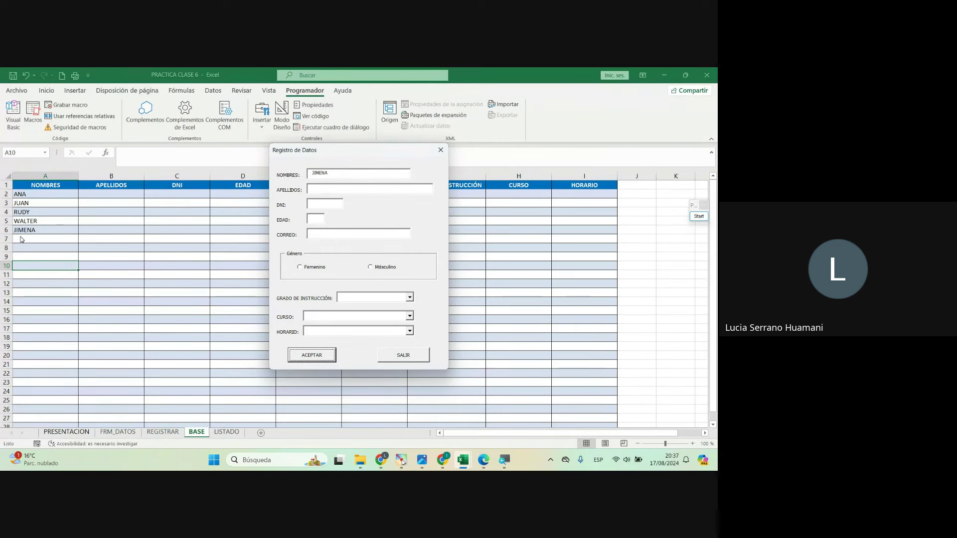
pyautogui.doubleClick(316, 173)
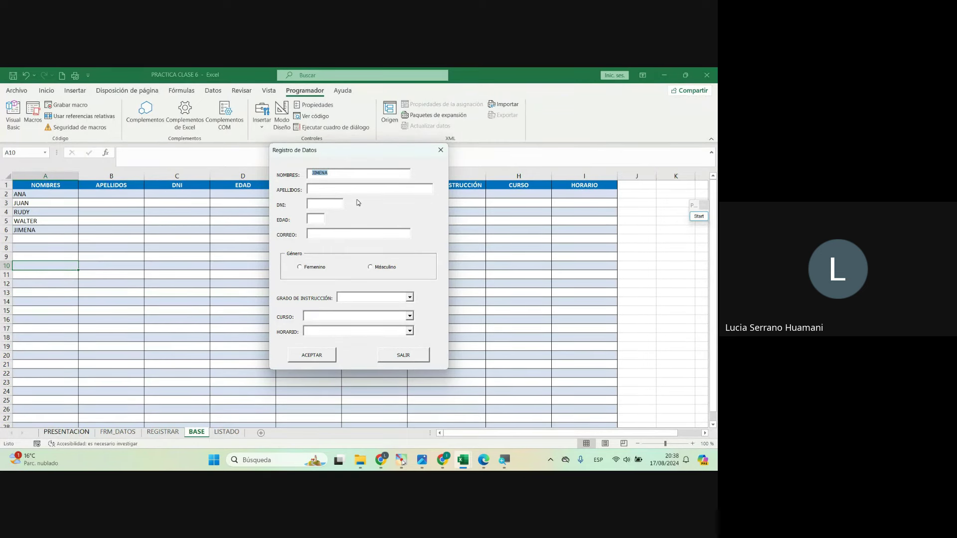
pyautogui.write('OSCAR')
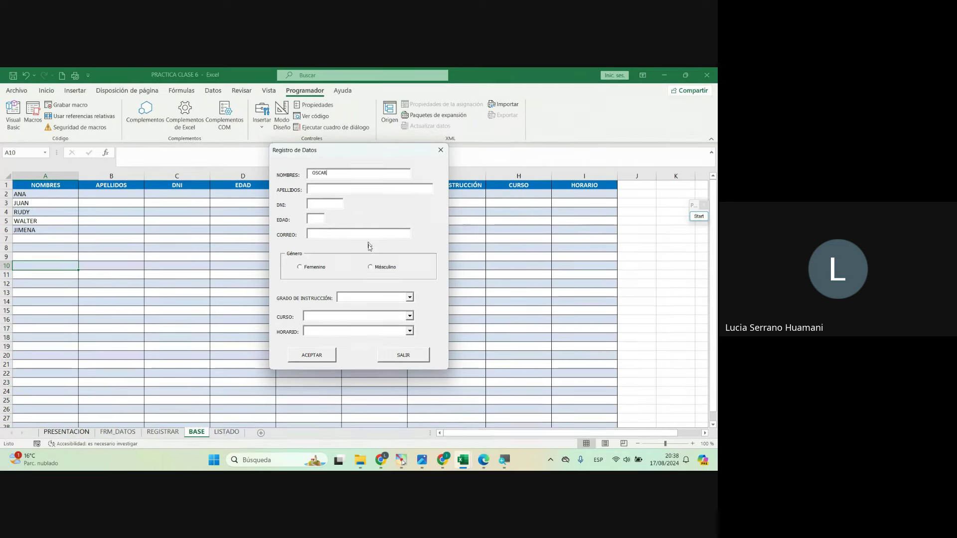
pyautogui.click(318, 358)
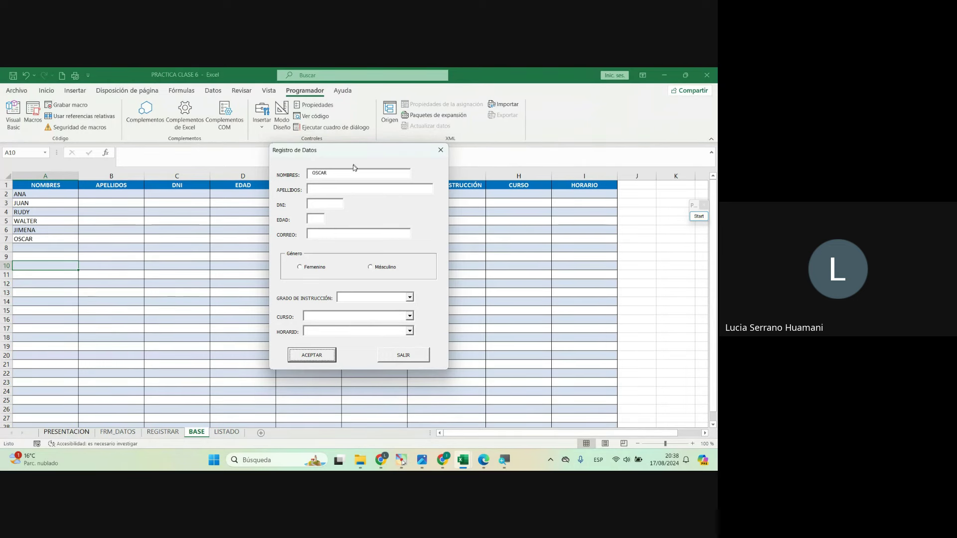
pyautogui.doubleClick(319, 173)
pyautogui.write('LU')
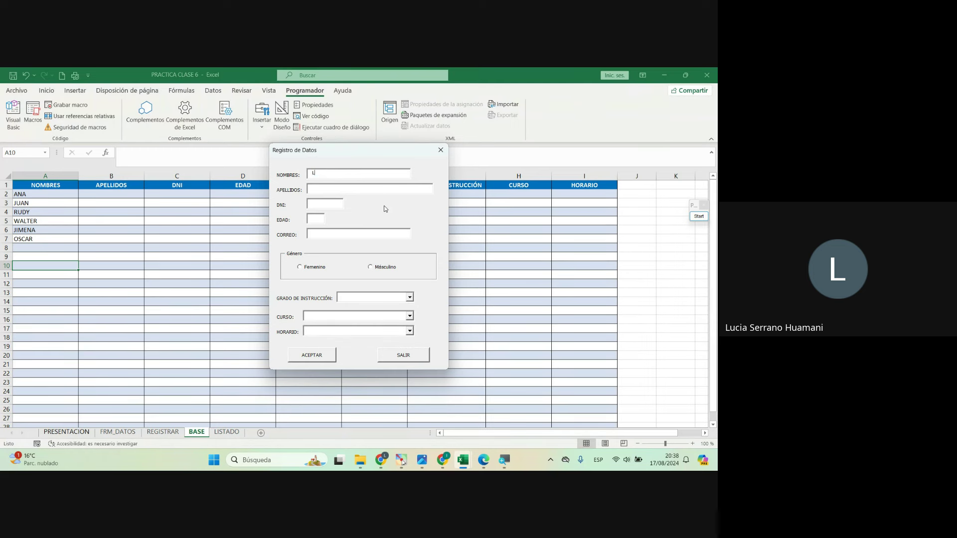
pyautogui.write('Z')
pyautogui.click(326, 355)
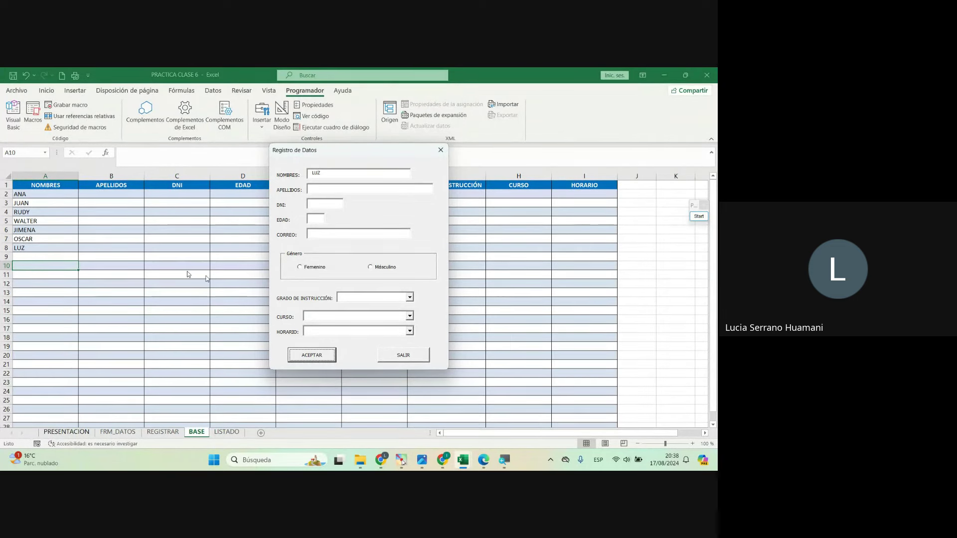
# - Close the running form, open BtnAceptar_Click, check the Meet call chat, then return to the editor
pyautogui.click(440, 152)
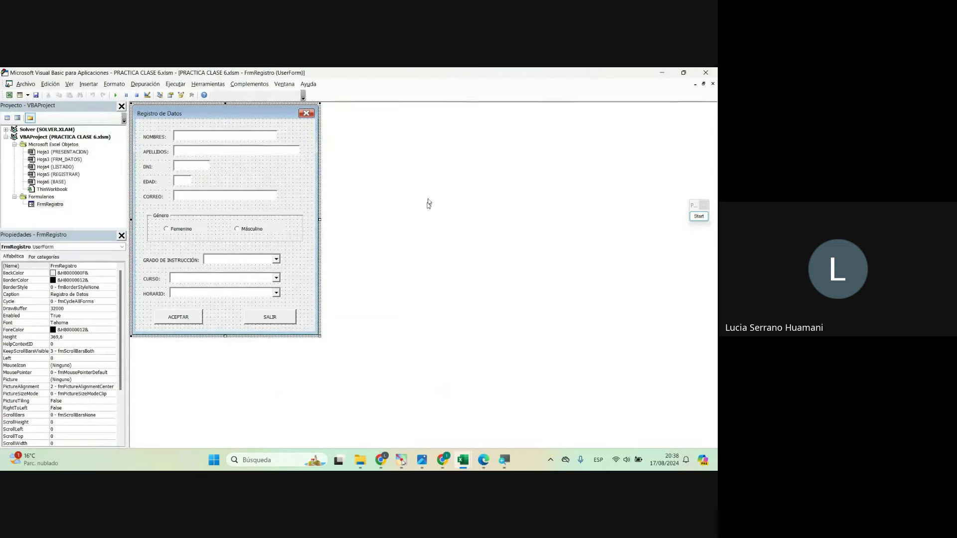
pyautogui.doubleClick(187, 315)
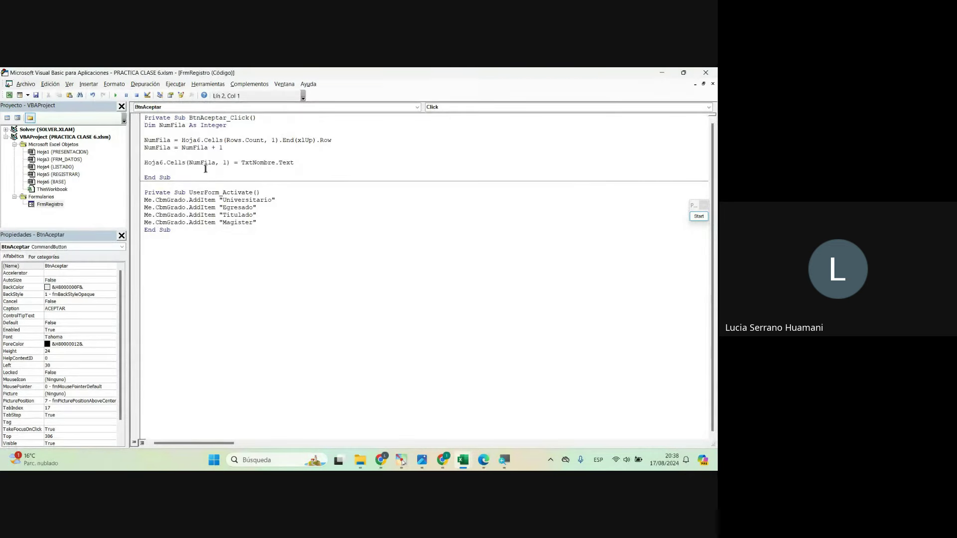
pyautogui.click(380, 460)
pyautogui.click(343, 398)
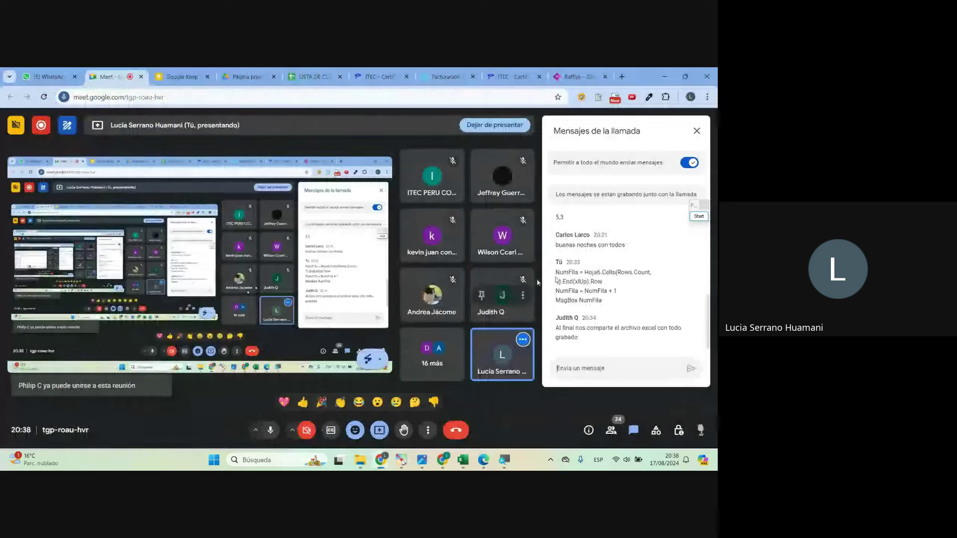
pyautogui.click(615, 358)
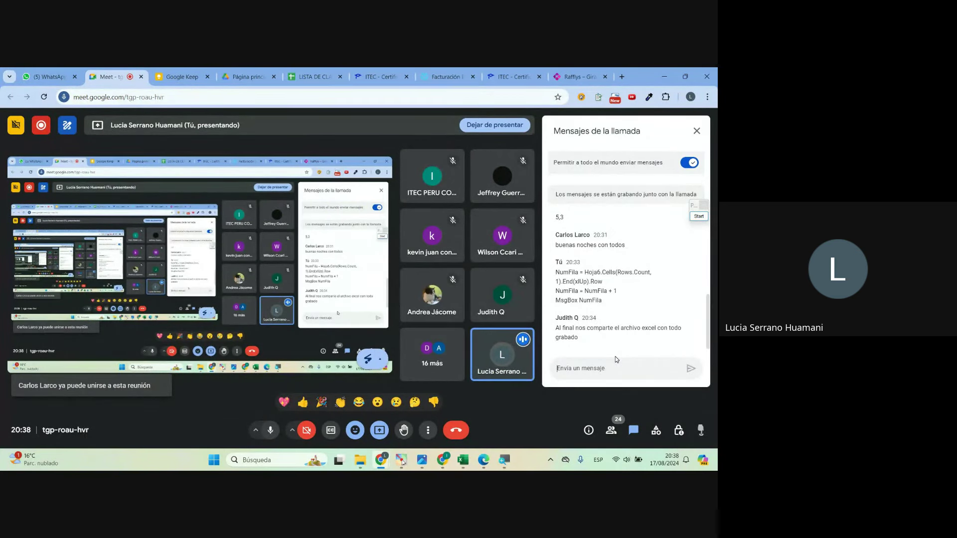
pyautogui.hotkey('alt', 'Tab')
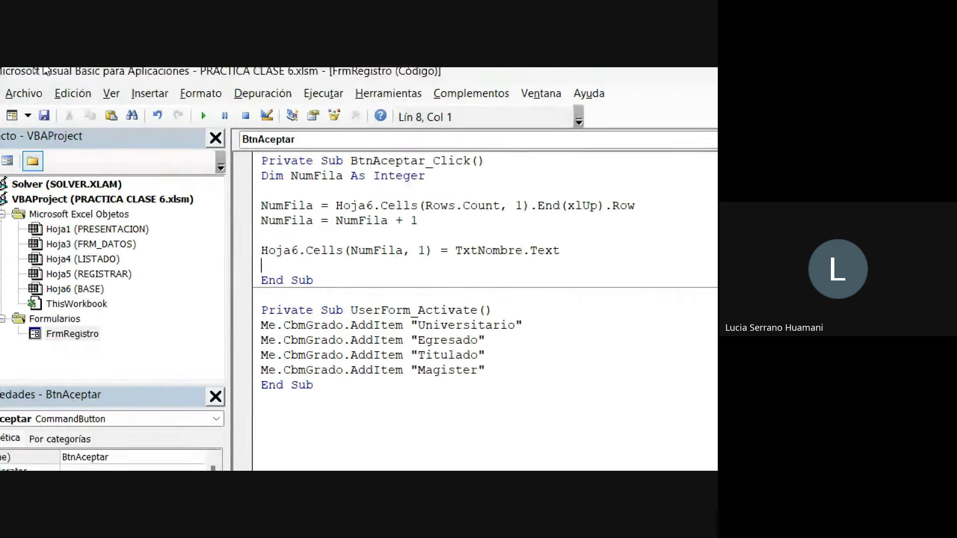
pyautogui.hotkey('alt', 'F11')
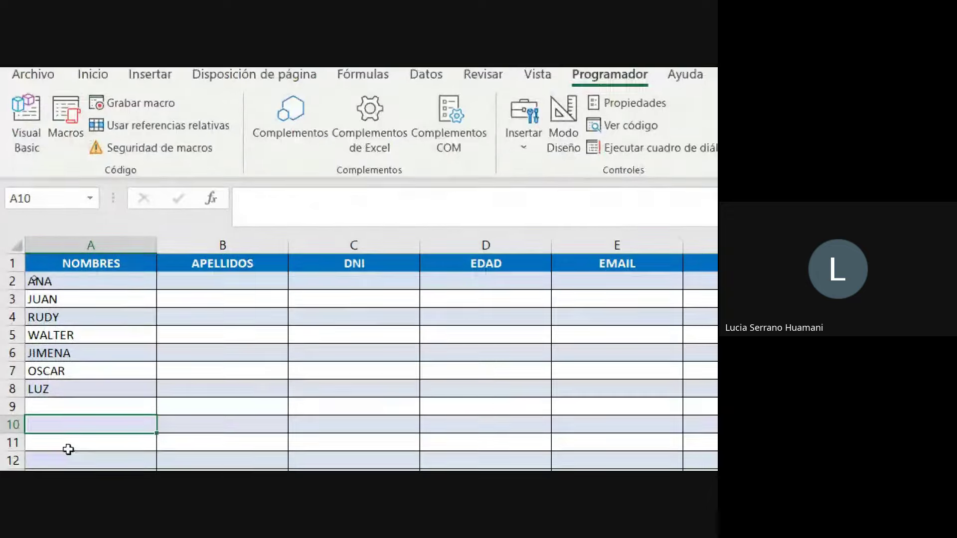
pyautogui.click(189, 155)
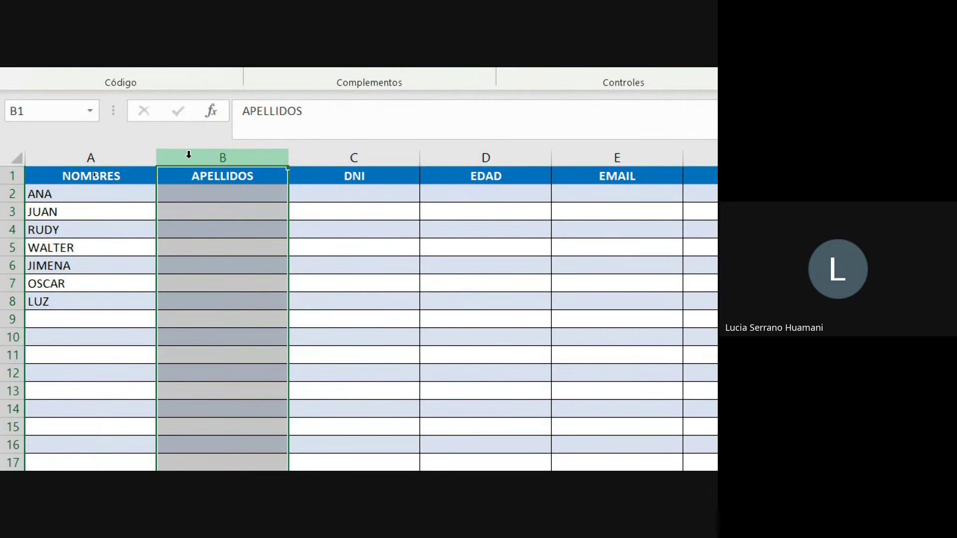
pyautogui.click(192, 176)
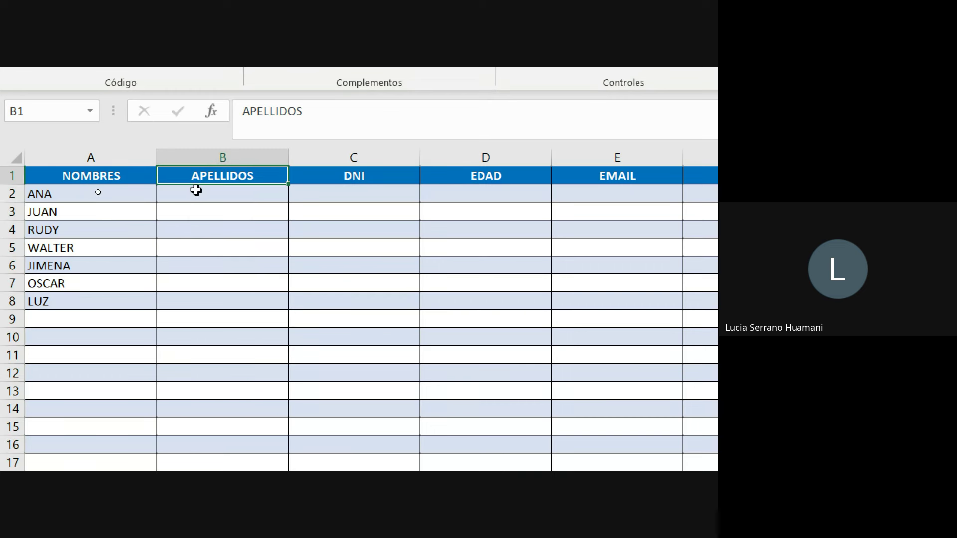
pyautogui.click(197, 190)
pyautogui.click(193, 178)
pyautogui.click(190, 195)
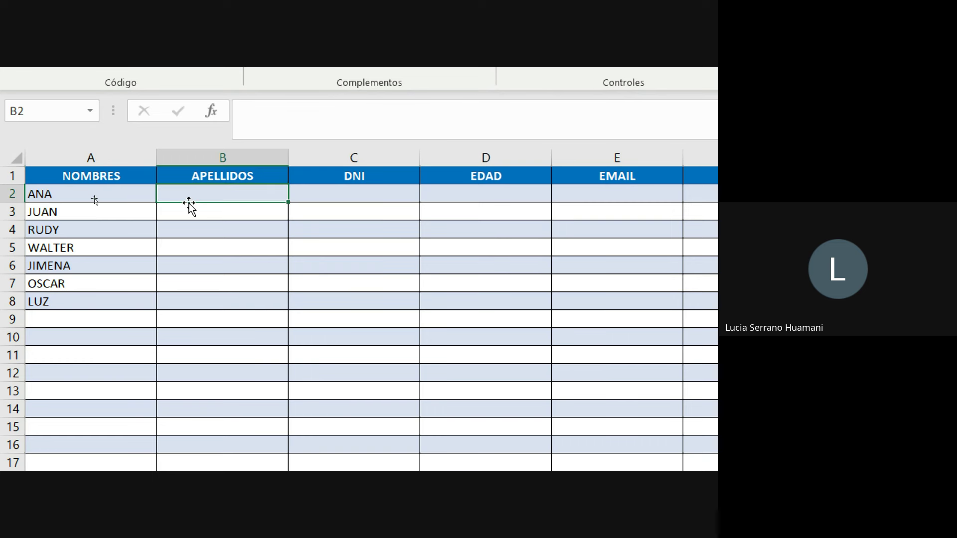
pyautogui.click(195, 176)
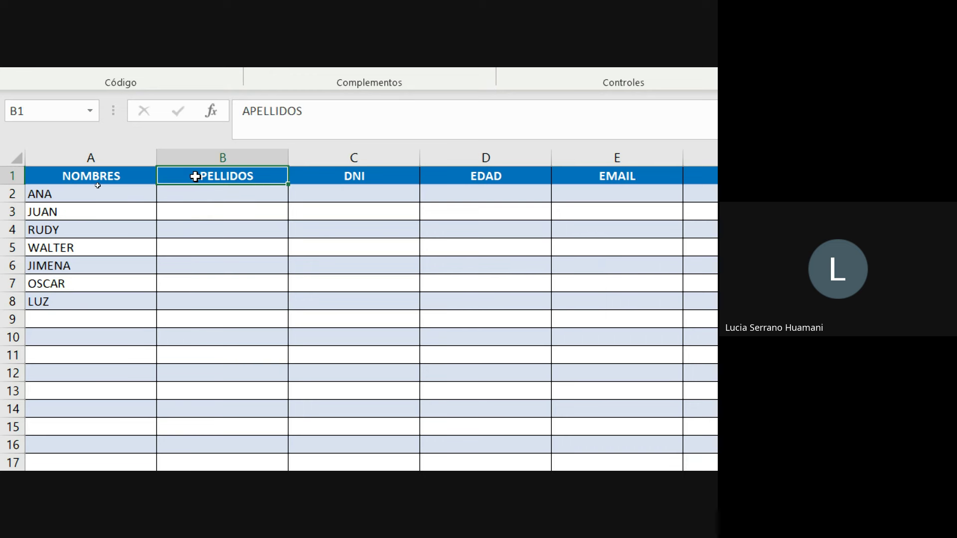
pyautogui.click(75, 158)
pyautogui.click(184, 157)
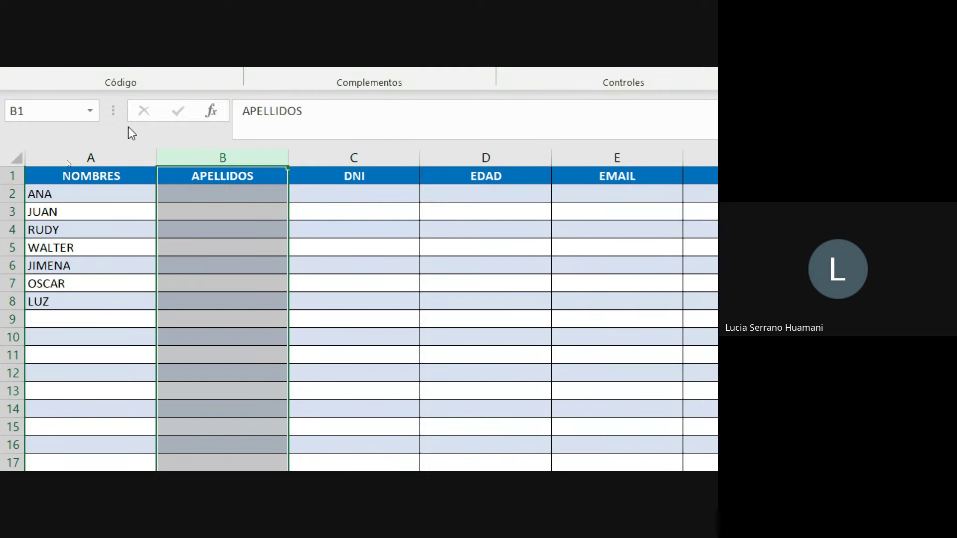
pyautogui.click(81, 157)
pyautogui.click(175, 153)
pyautogui.click(29, 147)
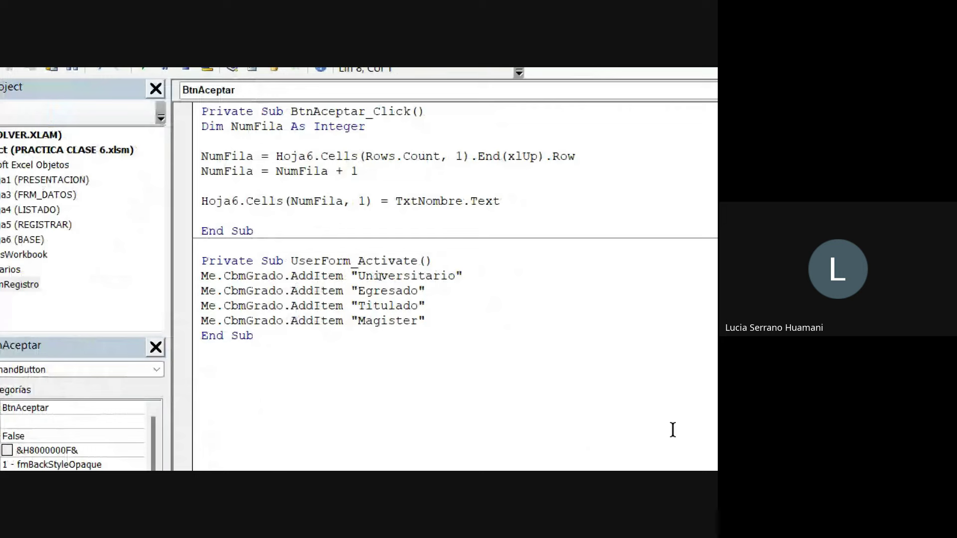
# - Add the line Hoja6.Cells(NumFila, 2) = TxtApellido.Text below the TxtNombre line
pyautogui.moveTo(269, 172); pyautogui.dragTo(144, 142)
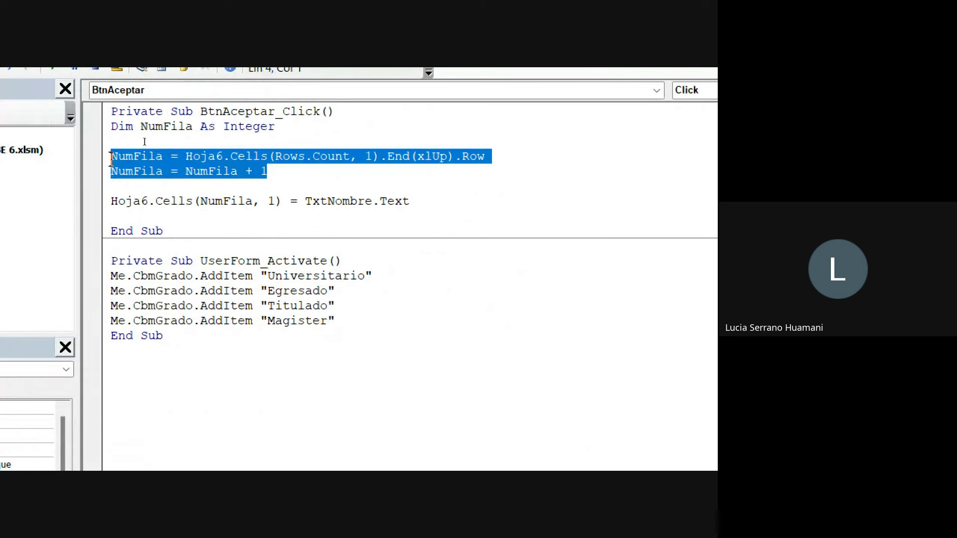
pyautogui.click(272, 172)
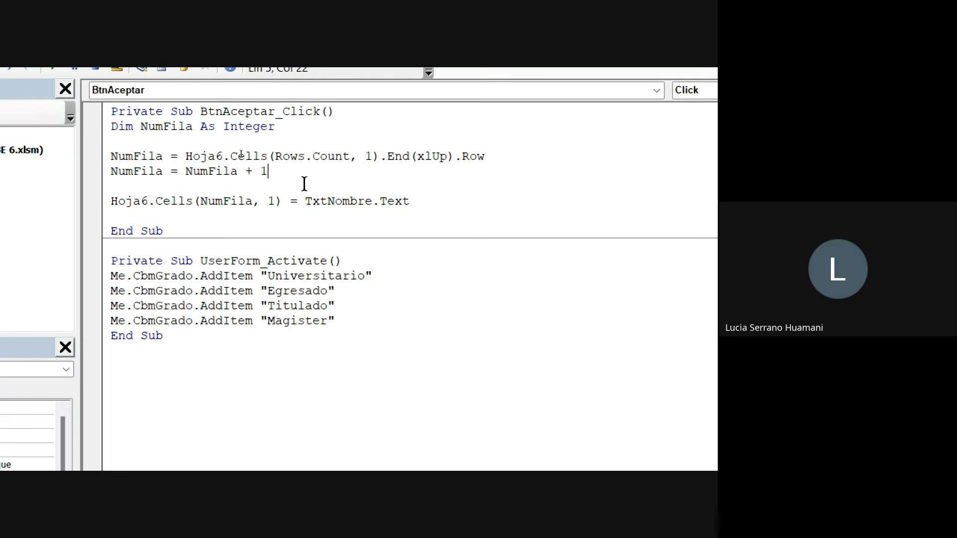
pyautogui.click(115, 216)
pyautogui.write('Hoj')
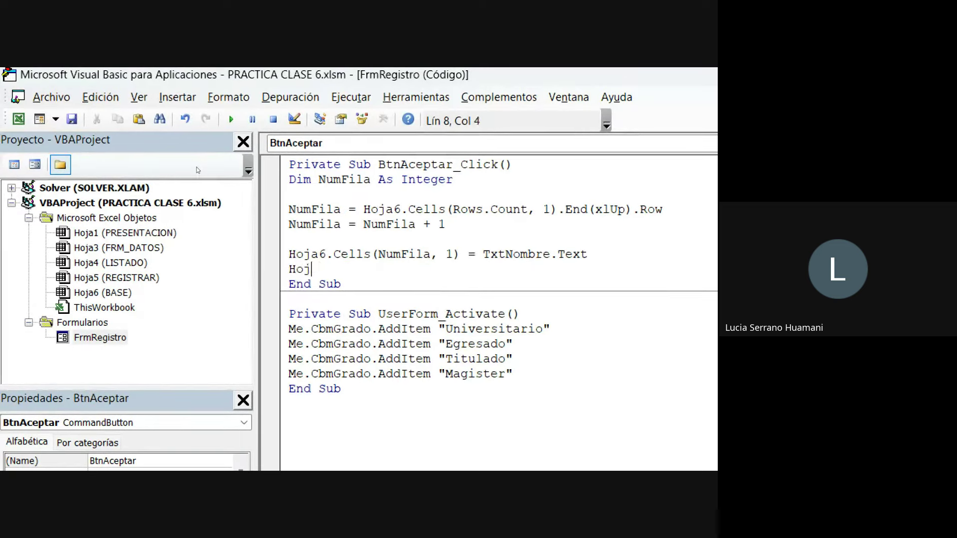
pyautogui.write('a6')
pyautogui.write('.ce')
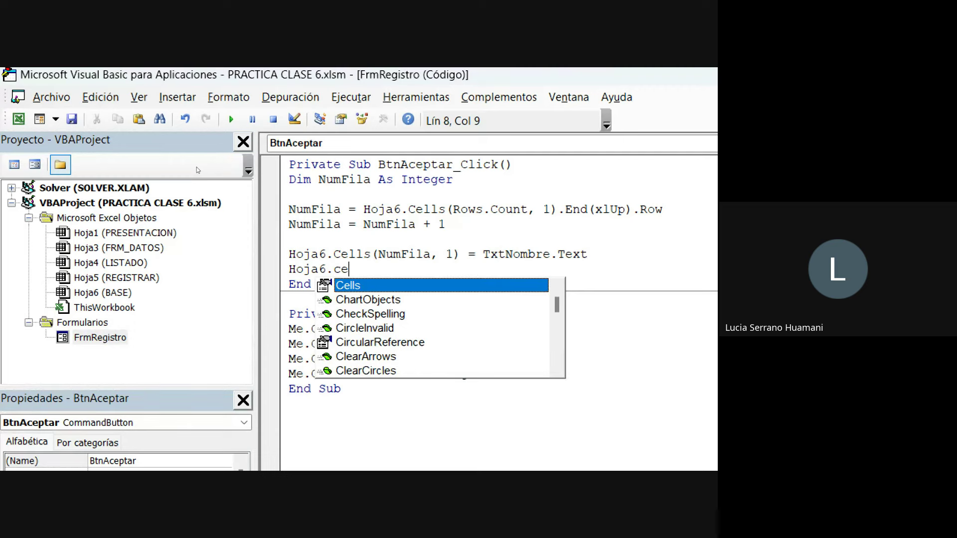
pyautogui.press('Tab')
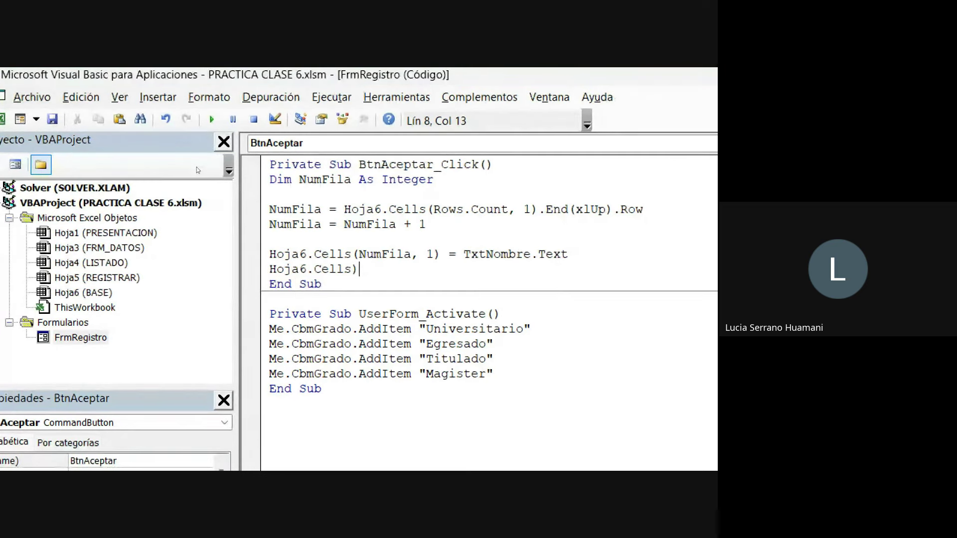
pyautogui.write('(')
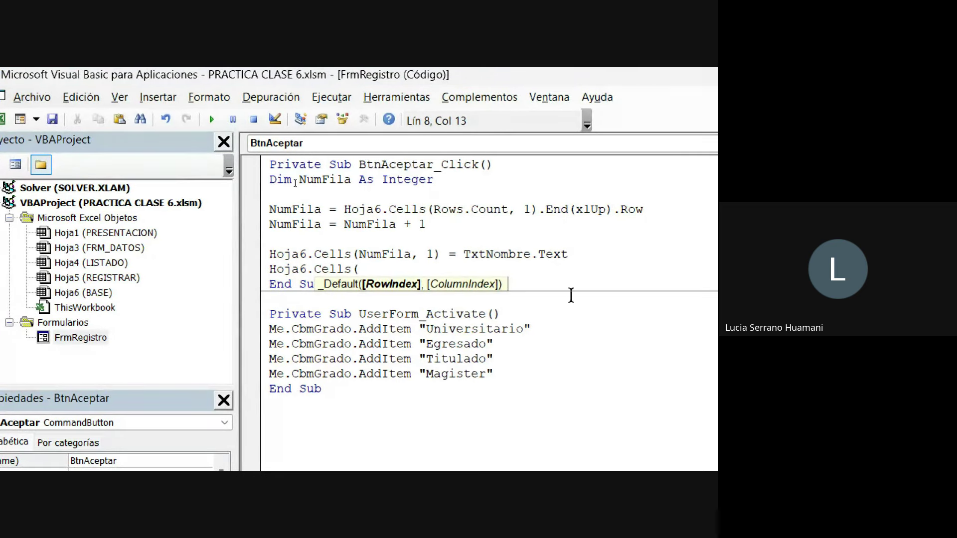
pyautogui.write('Nu')
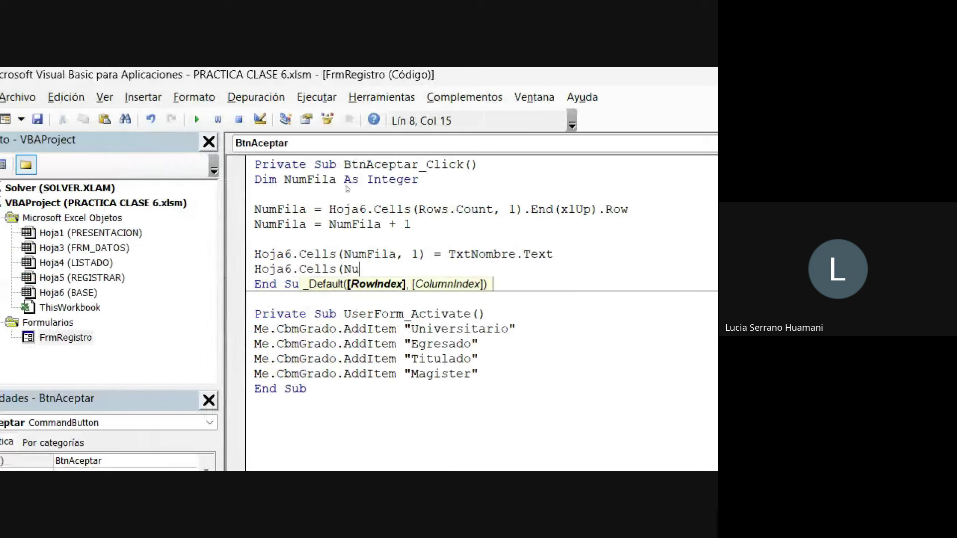
pyautogui.write('mFil')
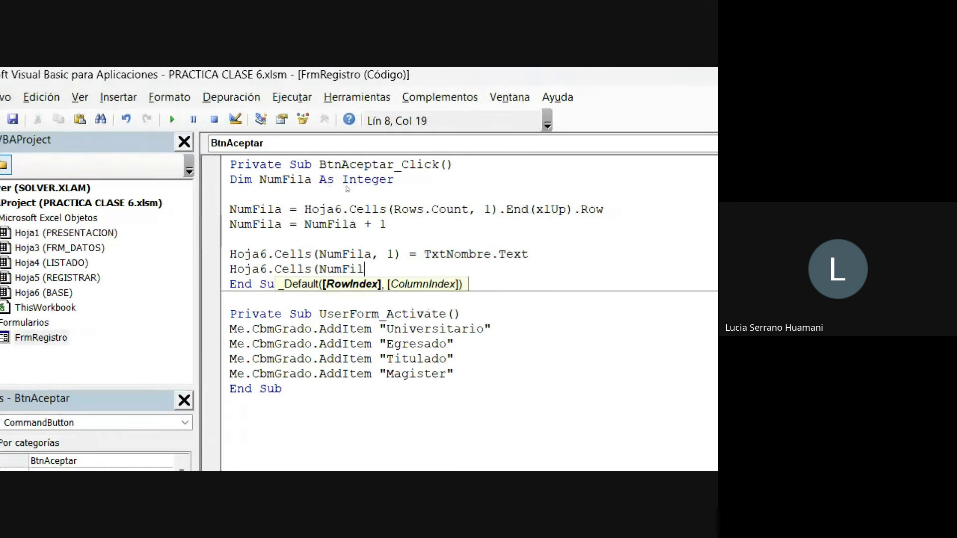
pyautogui.write('a,')
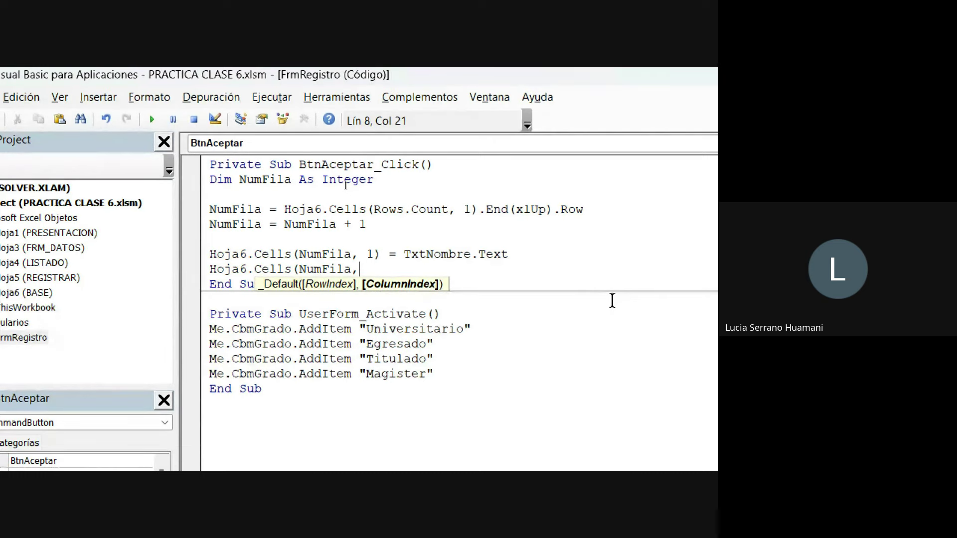
pyautogui.write('2')
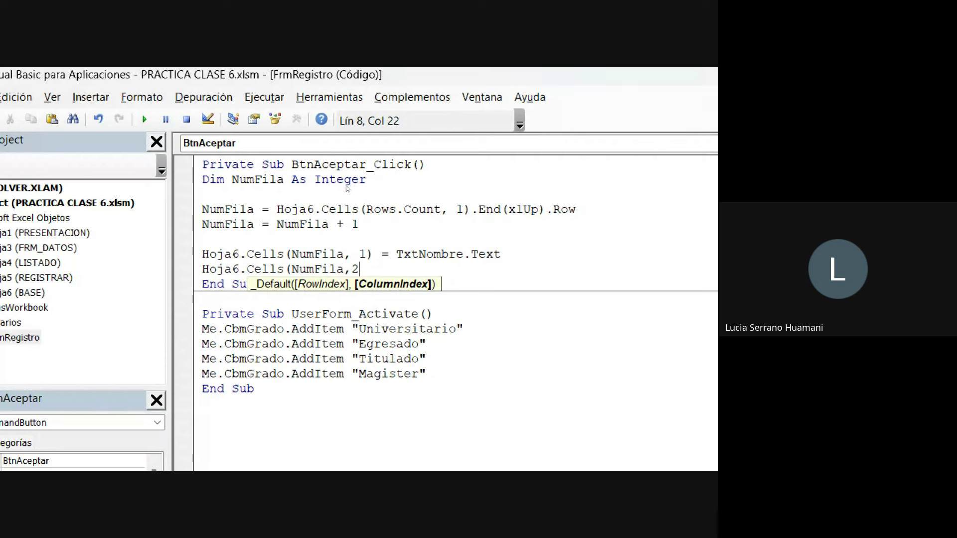
pyautogui.write(')')
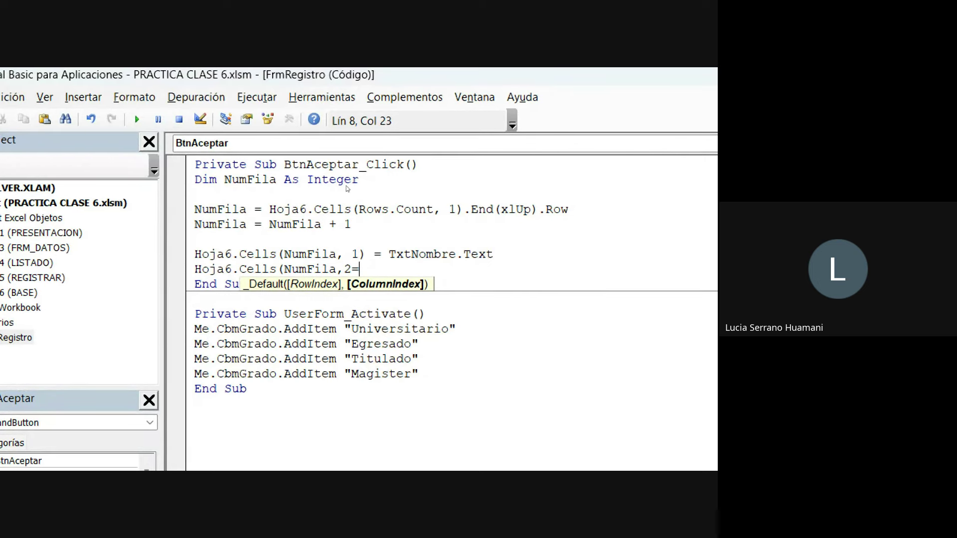
pyautogui.press('BackSpace')
pyautogui.write(')')
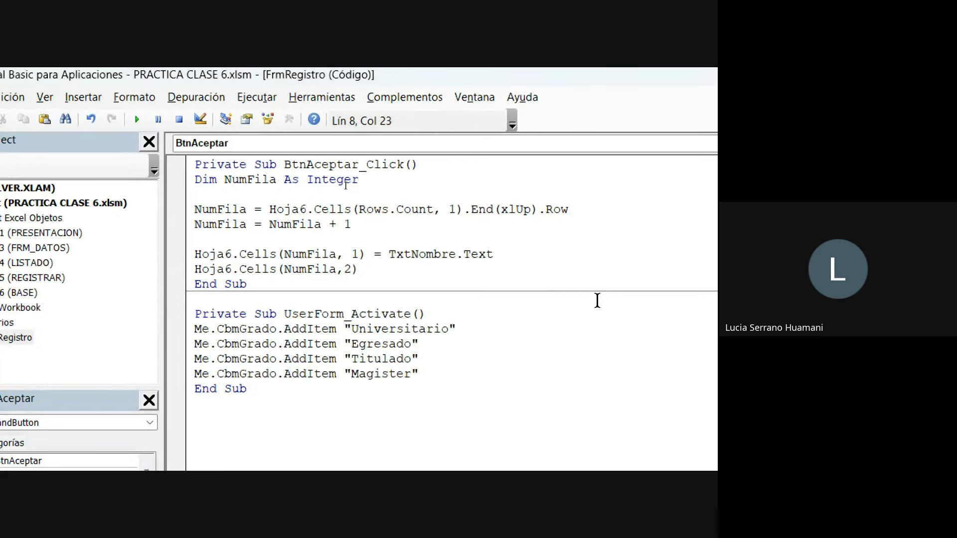
pyautogui.write('=')
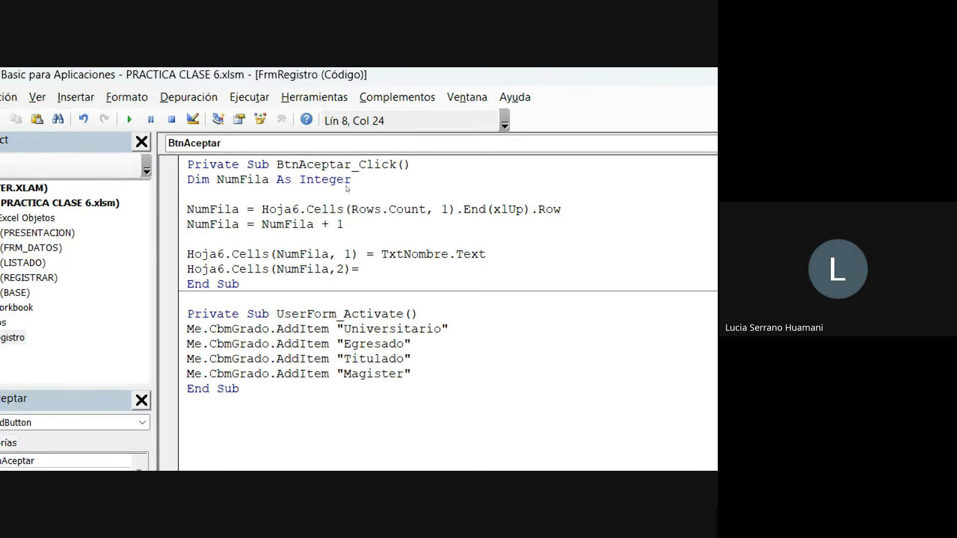
pyautogui.write('Txt')
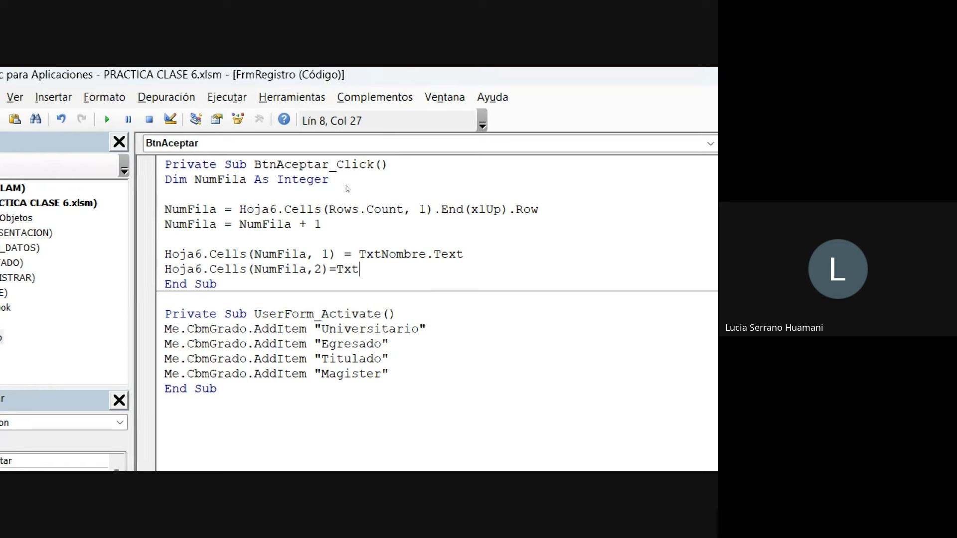
pyautogui.write('Apellido')
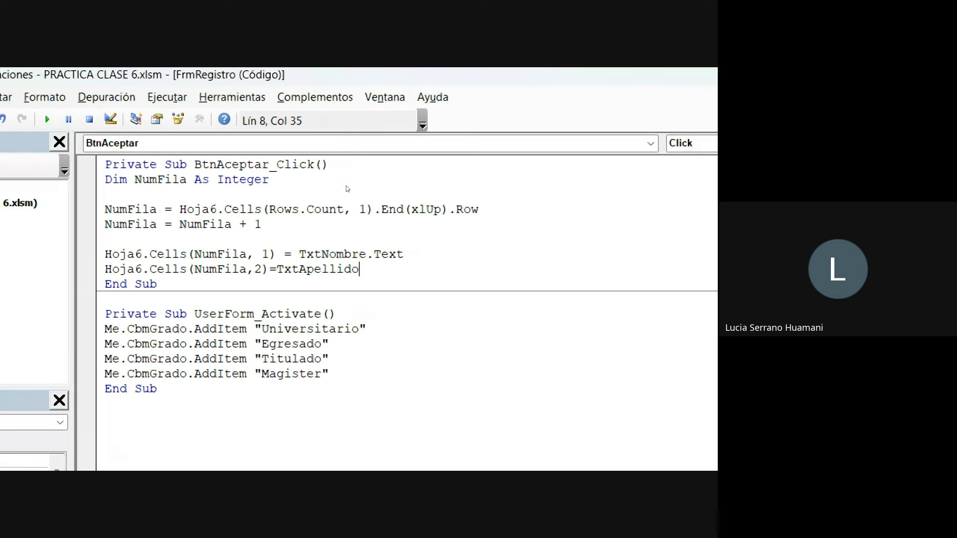
pyautogui.write('.text')
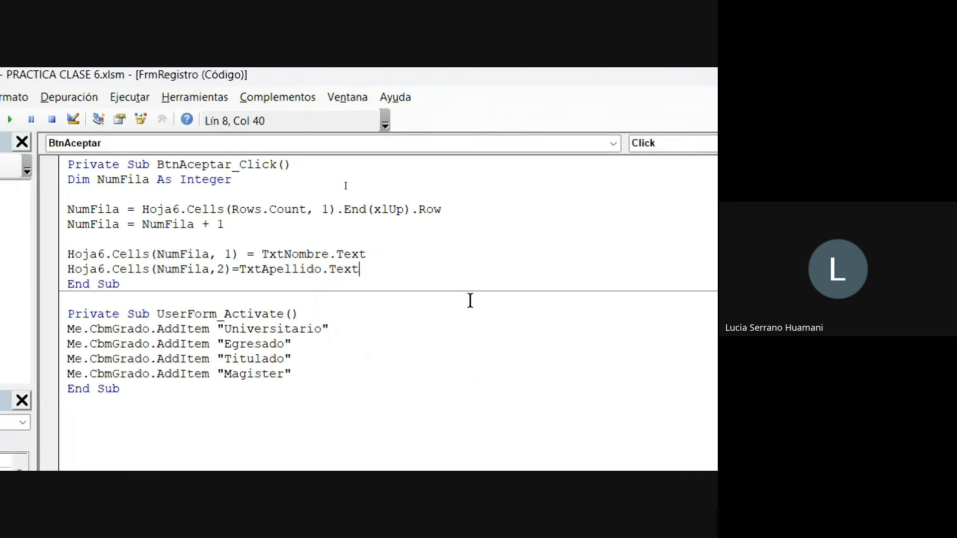
pyautogui.press('Return')
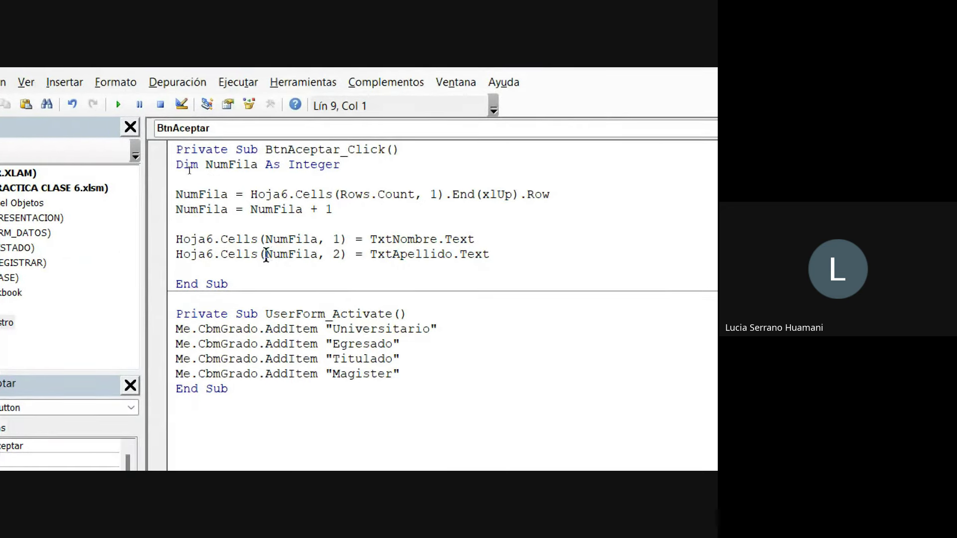
# - Highlight NumFila as the row and 2 as the column in the new surname line
pyautogui.moveTo(266, 254); pyautogui.dragTo(319, 260)
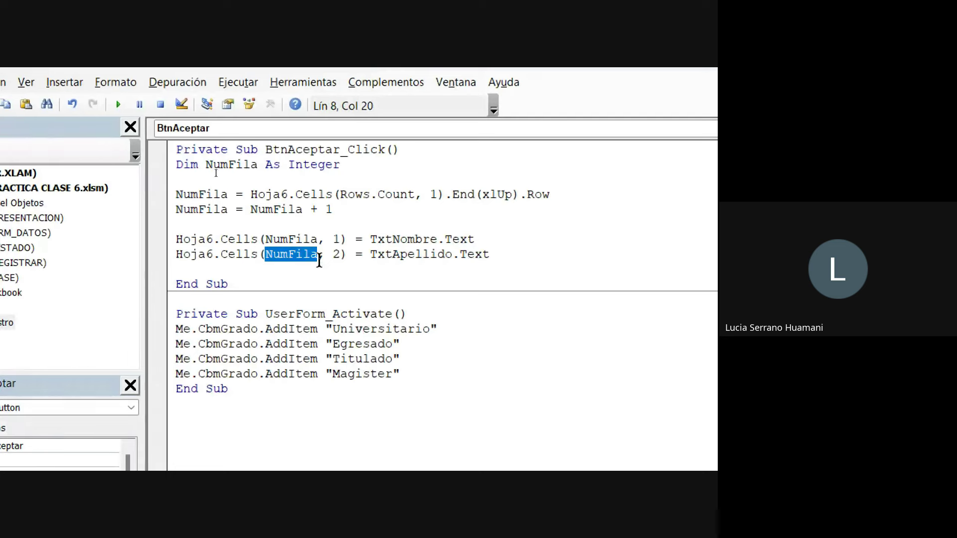
pyautogui.click(331, 255)
pyautogui.moveTo(332, 254); pyautogui.dragTo(338, 253)
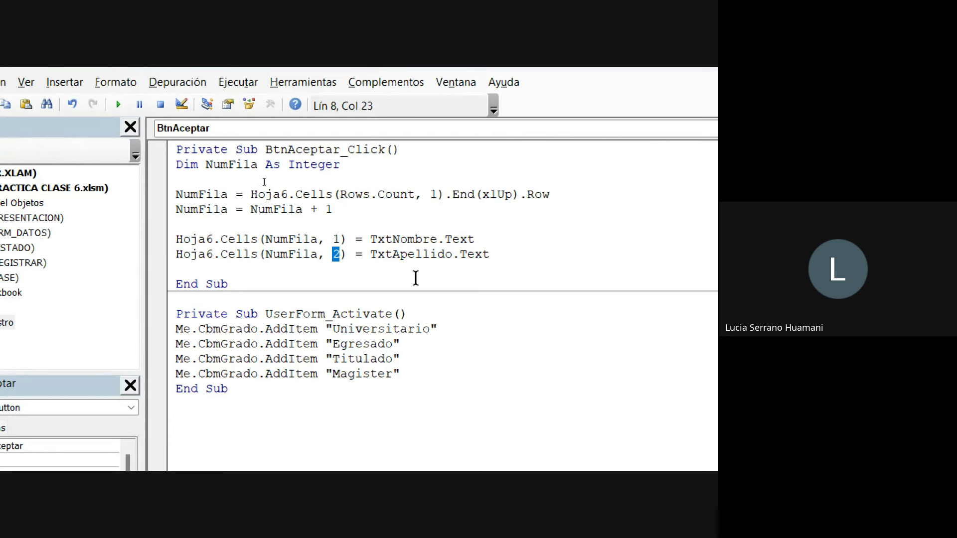
pyautogui.click(513, 254)
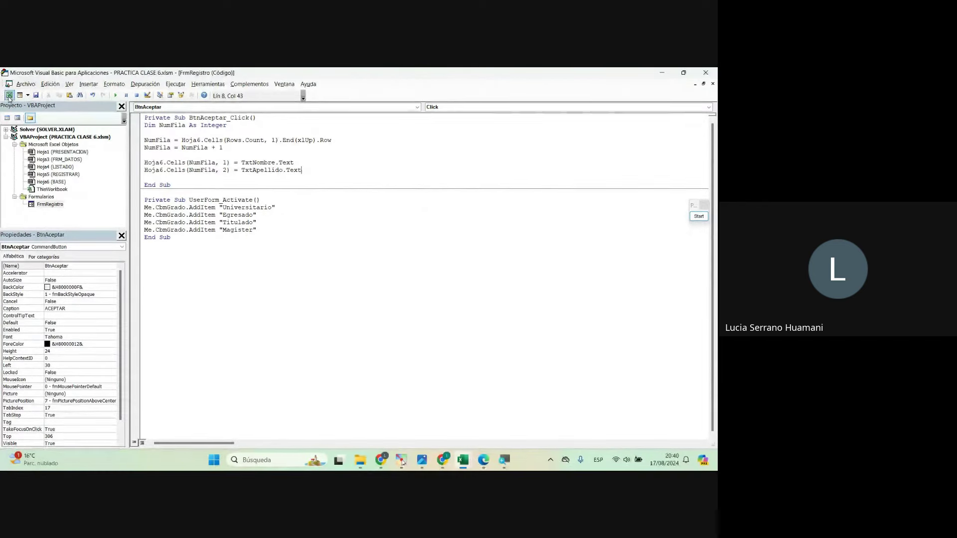
pyautogui.click(116, 95)
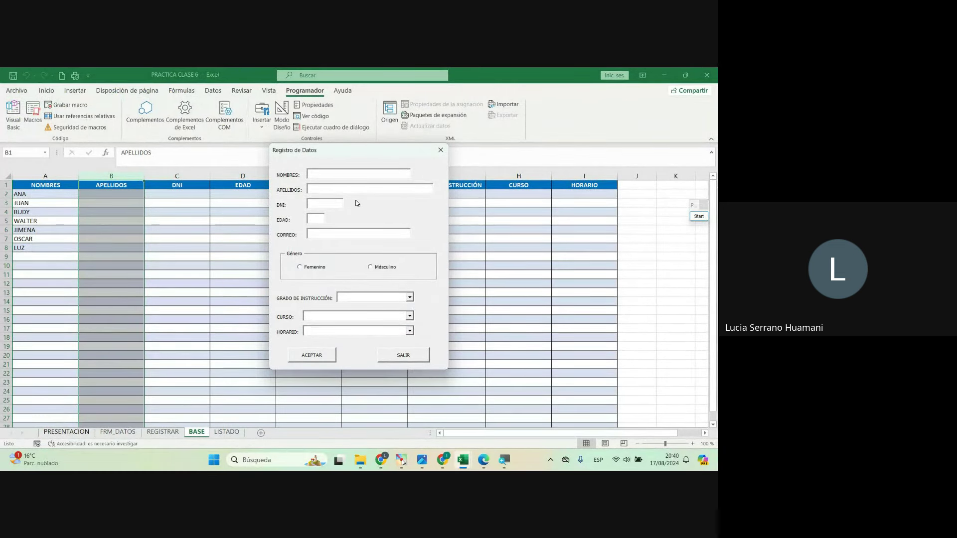
pyautogui.press('Tab')
pyautogui.click(320, 362)
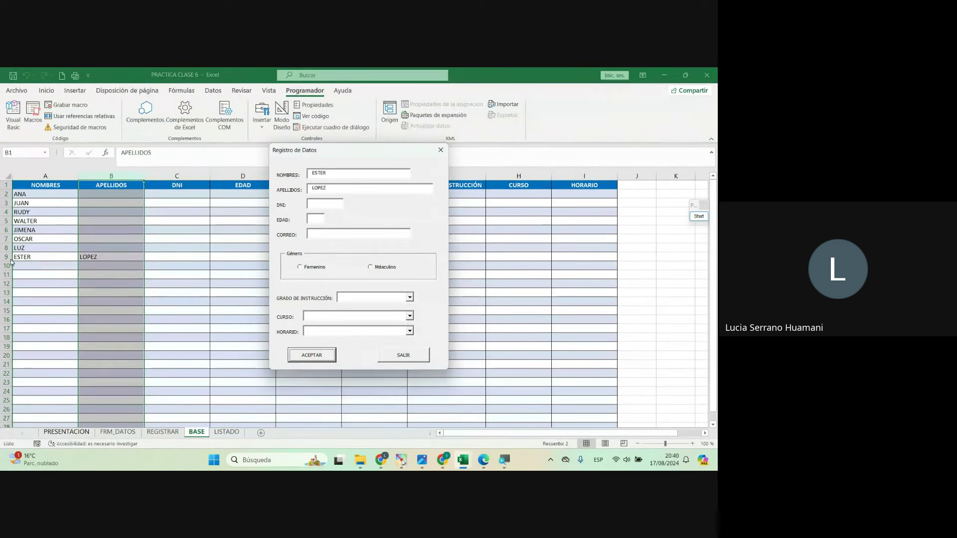
pyautogui.click(441, 150)
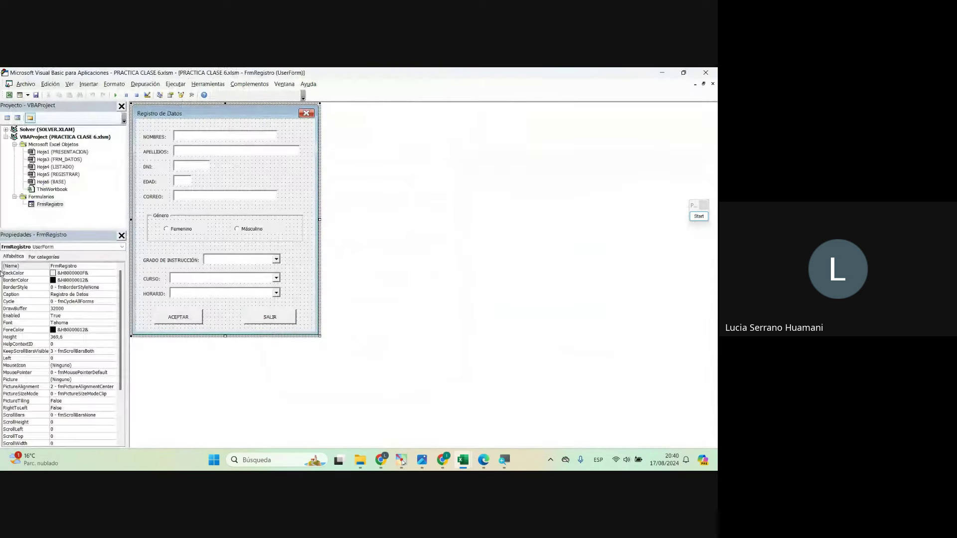
pyautogui.click(9, 95)
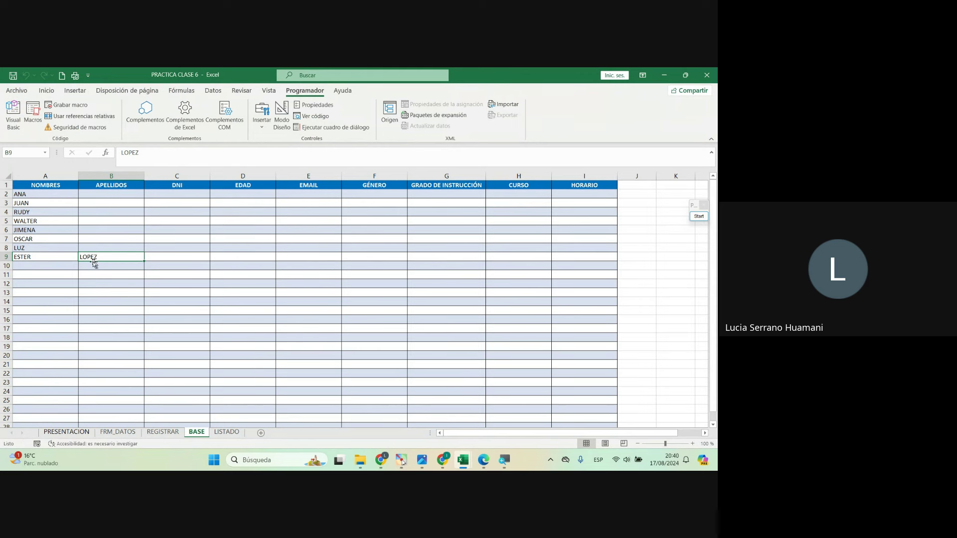
pyautogui.click(5, 257)
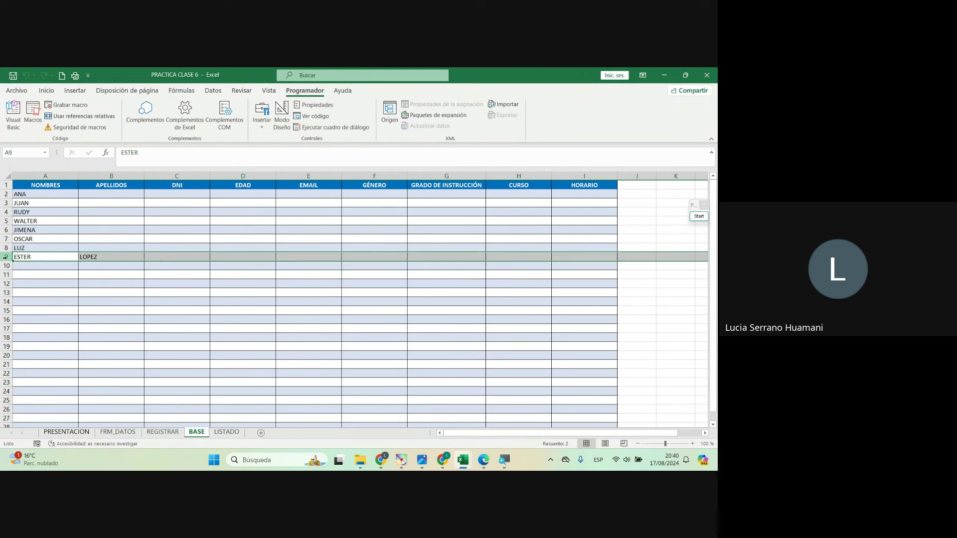
pyautogui.click(63, 257)
pyautogui.click(88, 255)
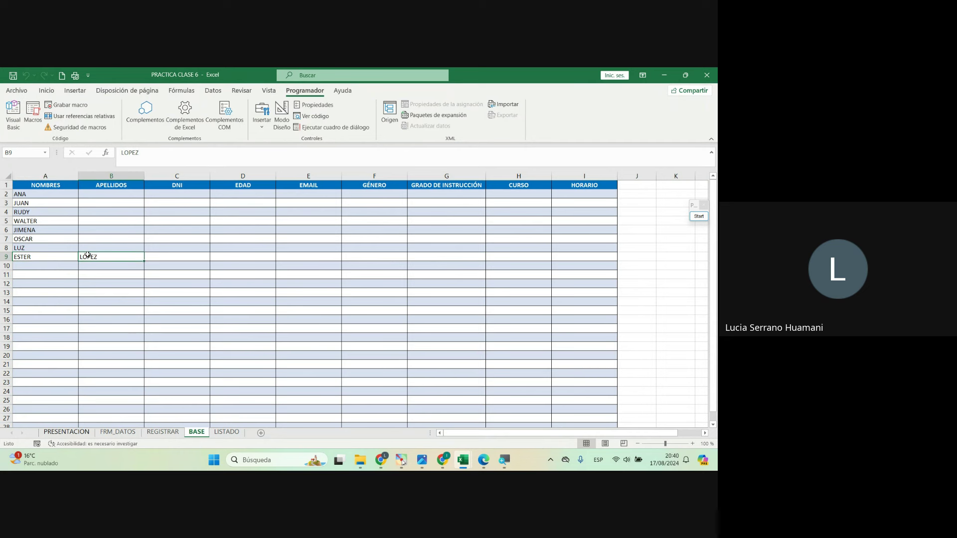
pyautogui.click(4, 256)
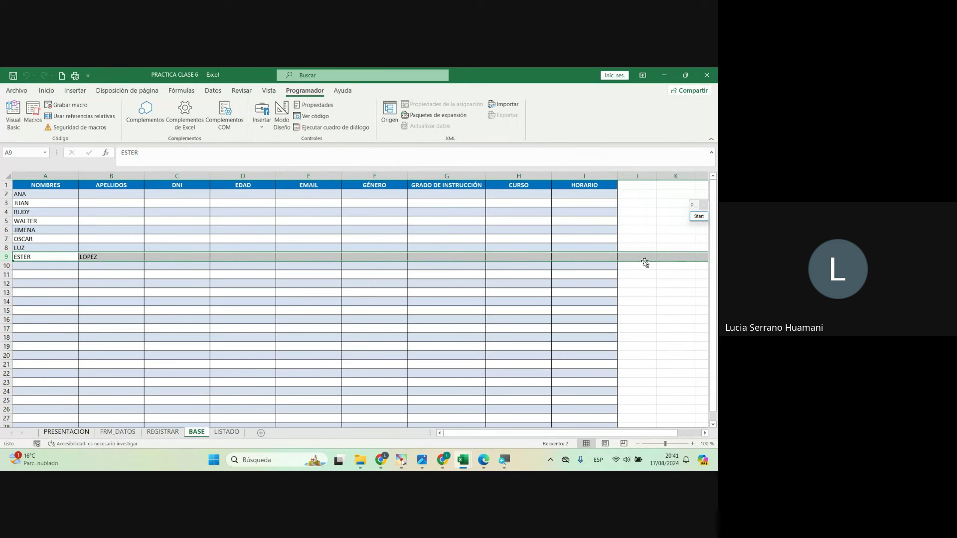
# - Open BtnAceptar_Click and start a new line below the surname assignment
pyautogui.click(11, 117)
pyautogui.doubleClick(172, 315)
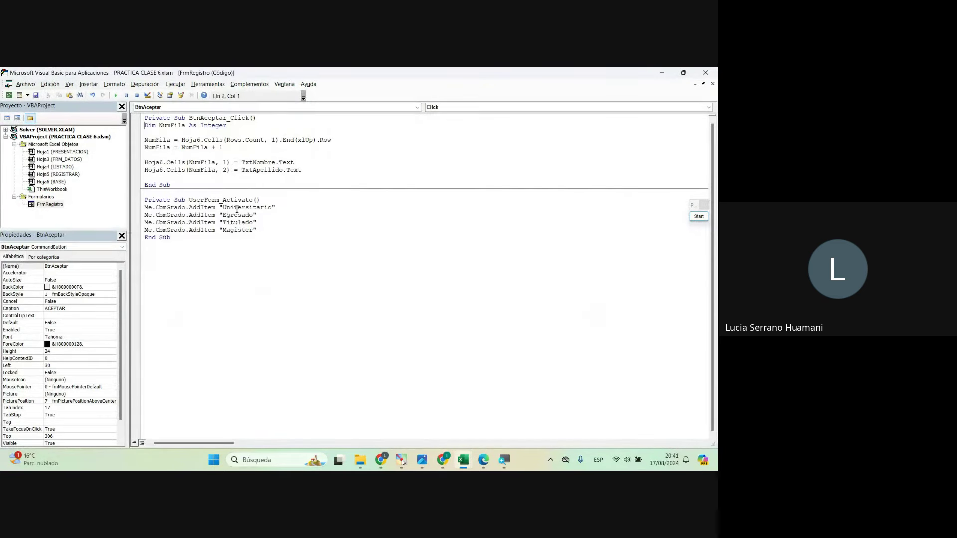
pyautogui.click(314, 172)
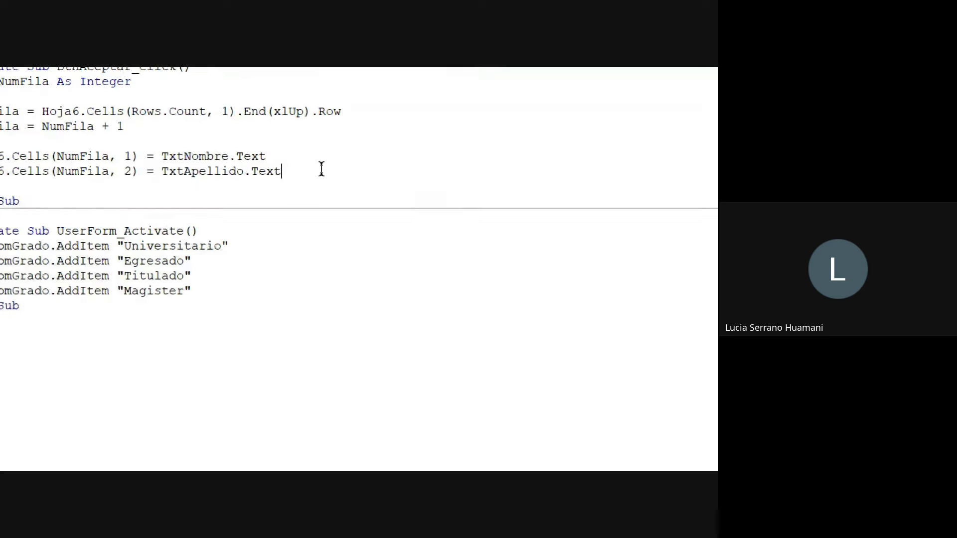
pyautogui.press('Return')
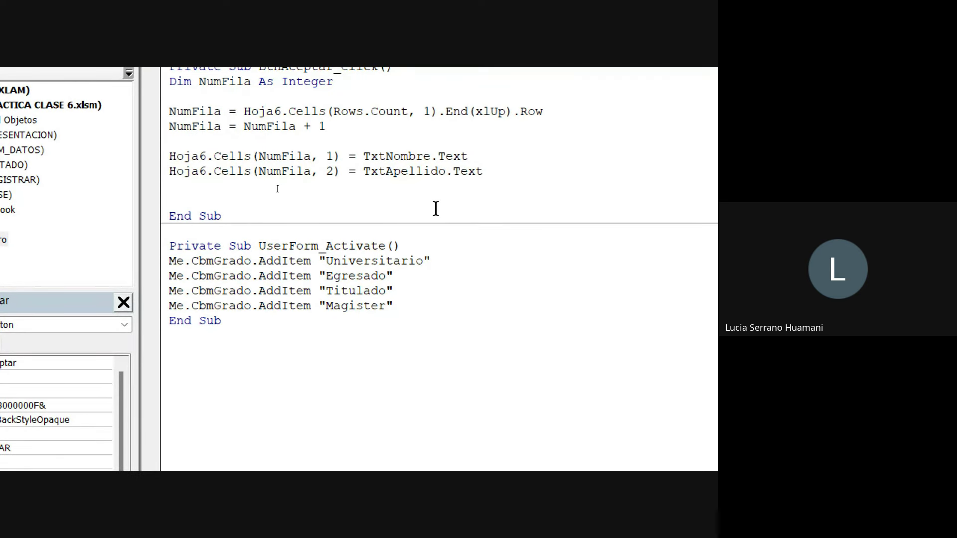
# - Type Hoja6.Cells(NumFila, 3) = TxtDni.Value to fill the DNI column
pyautogui.write('H')
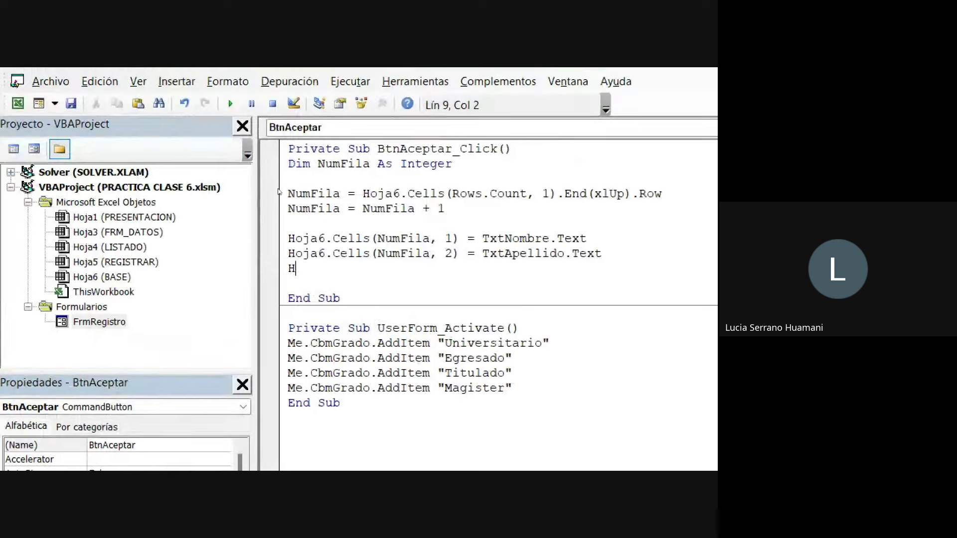
pyautogui.write('ojal')
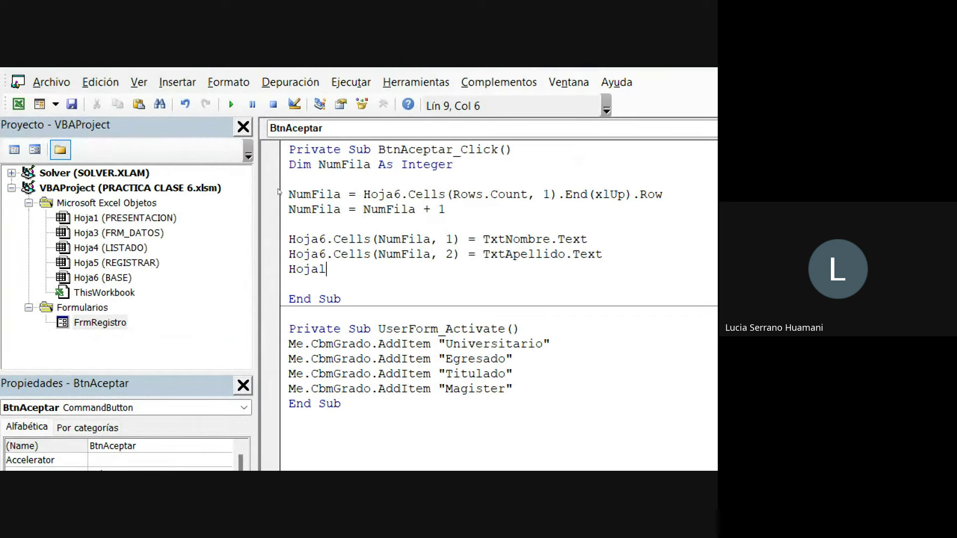
pyautogui.press('BackSpace')
pyautogui.write('6.')
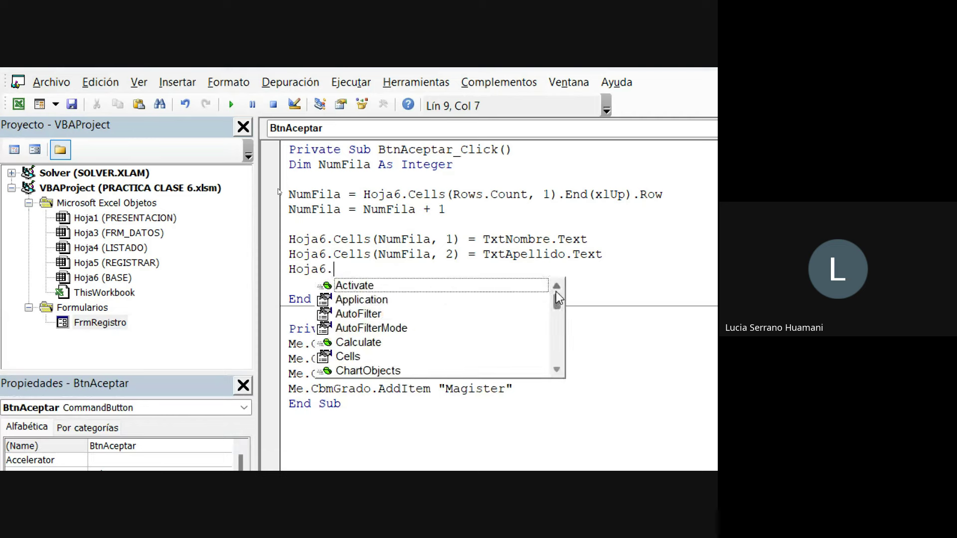
pyautogui.write('ce')
pyautogui.press('Tab')
pyautogui.write('(')
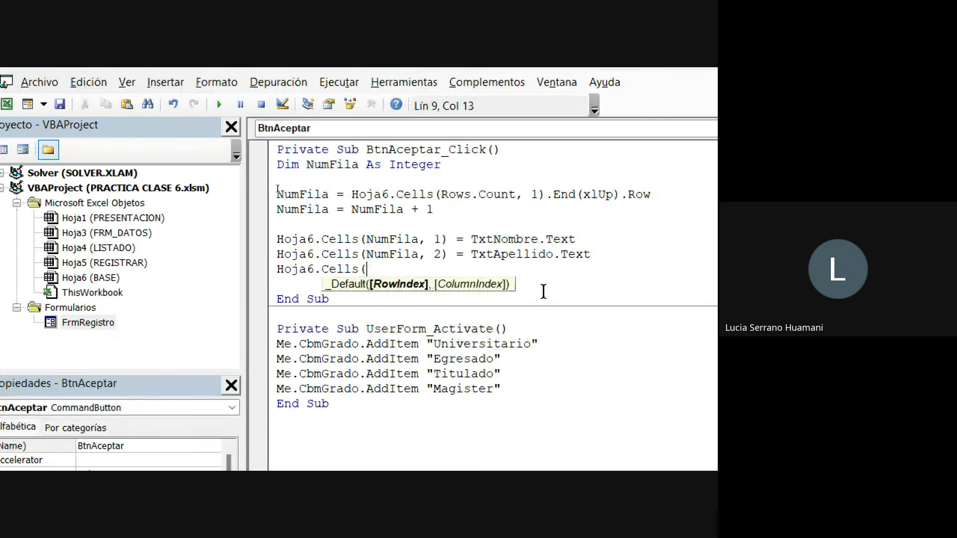
pyautogui.write('Nu')
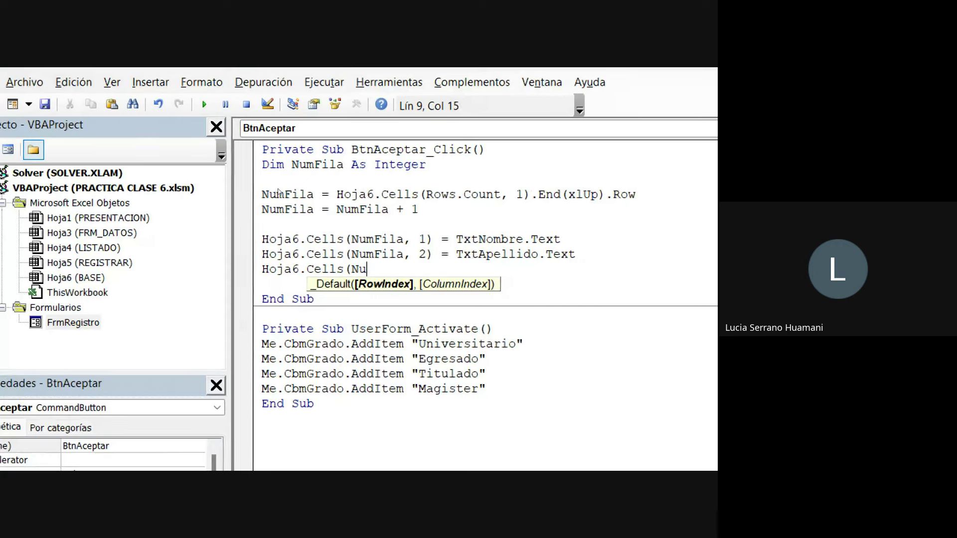
pyautogui.write('m')
pyautogui.write('Fi')
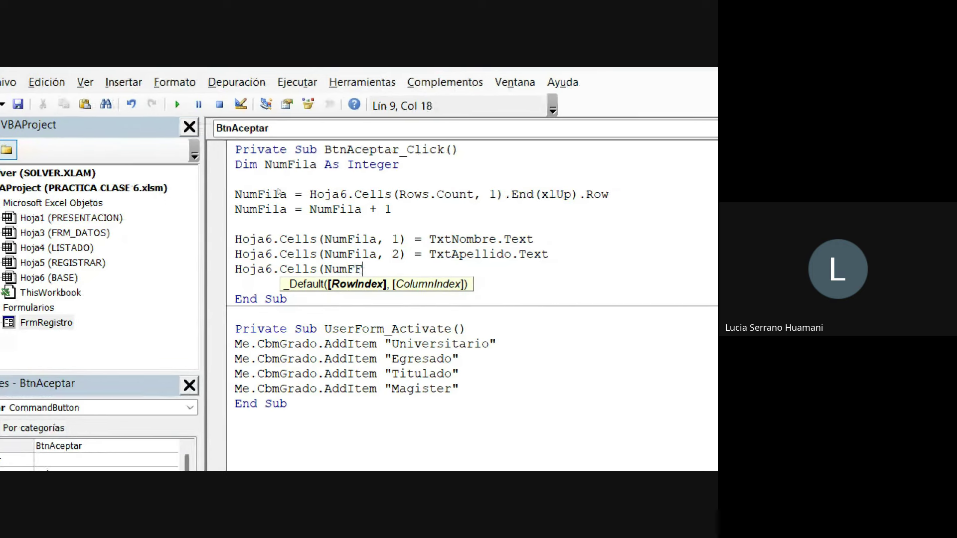
pyautogui.write('la')
pyautogui.press('BackSpace')
pyautogui.press('BackSpace')
pyautogui.press('BackSpace')
pyautogui.press('BackSpace')
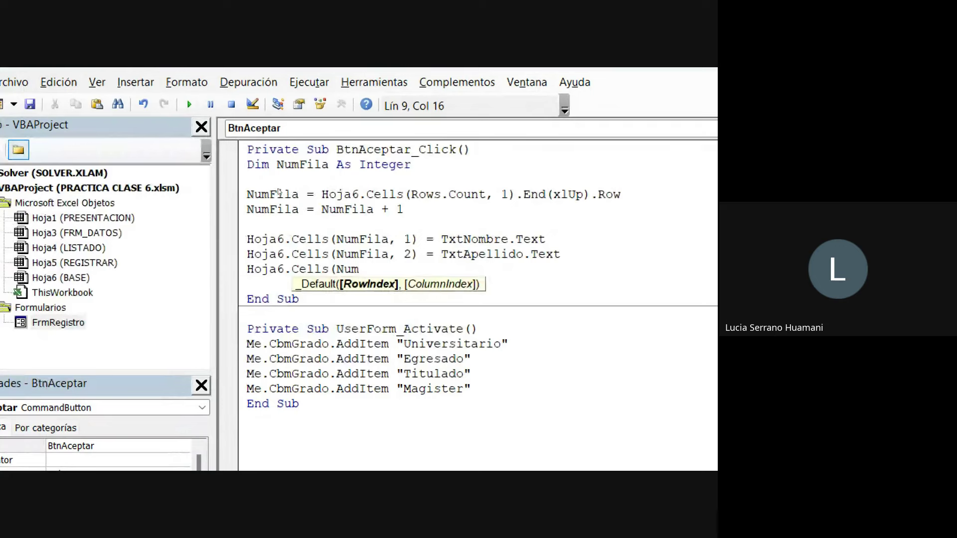
pyautogui.write('Fila')
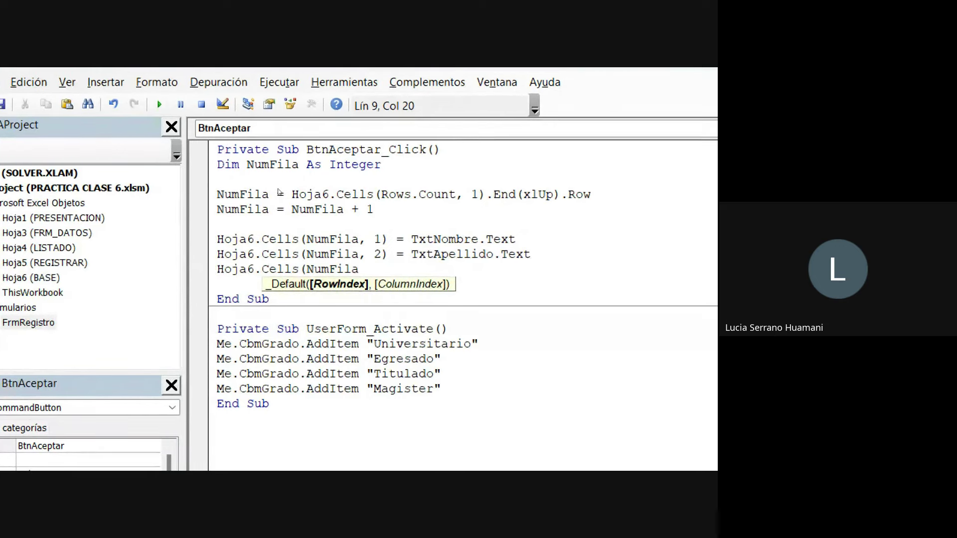
pyautogui.write(', 3')
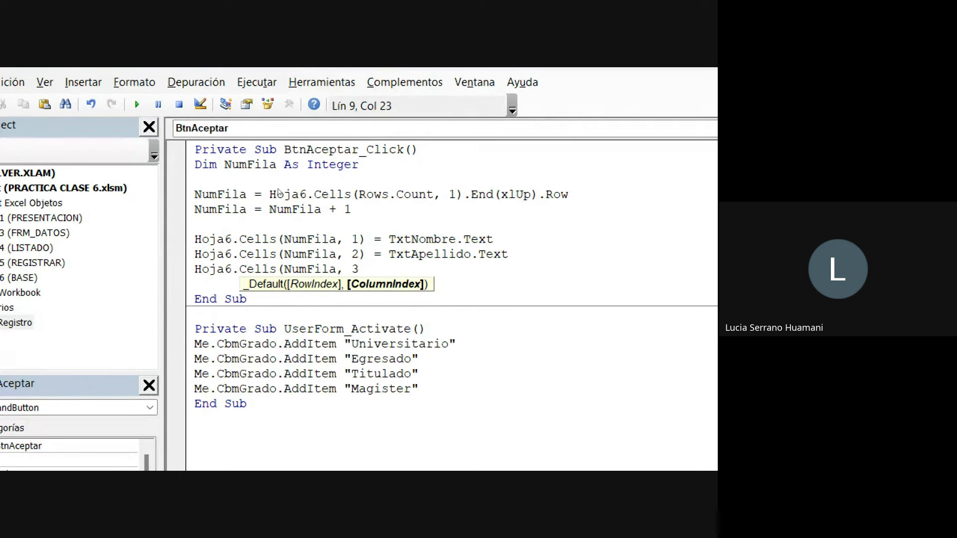
pyautogui.write(')')
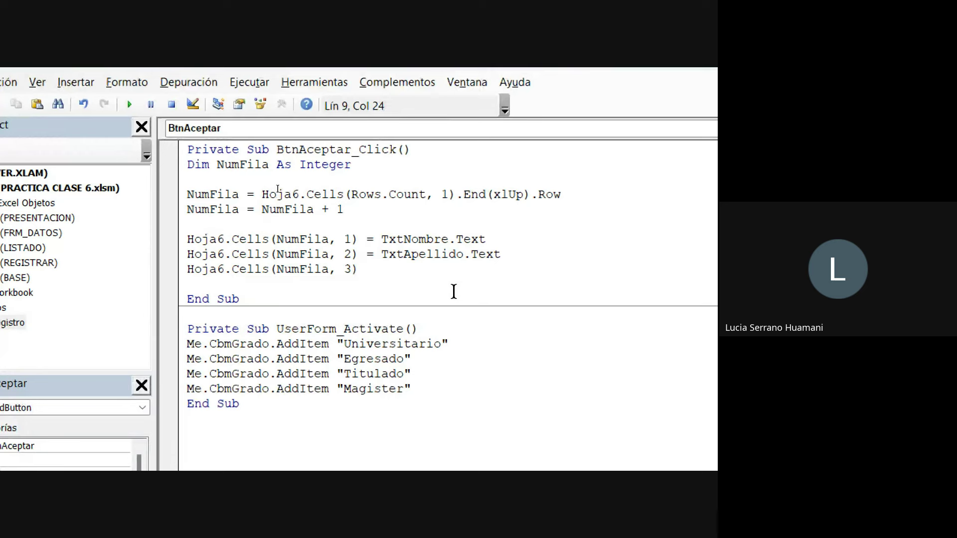
pyautogui.write('=')
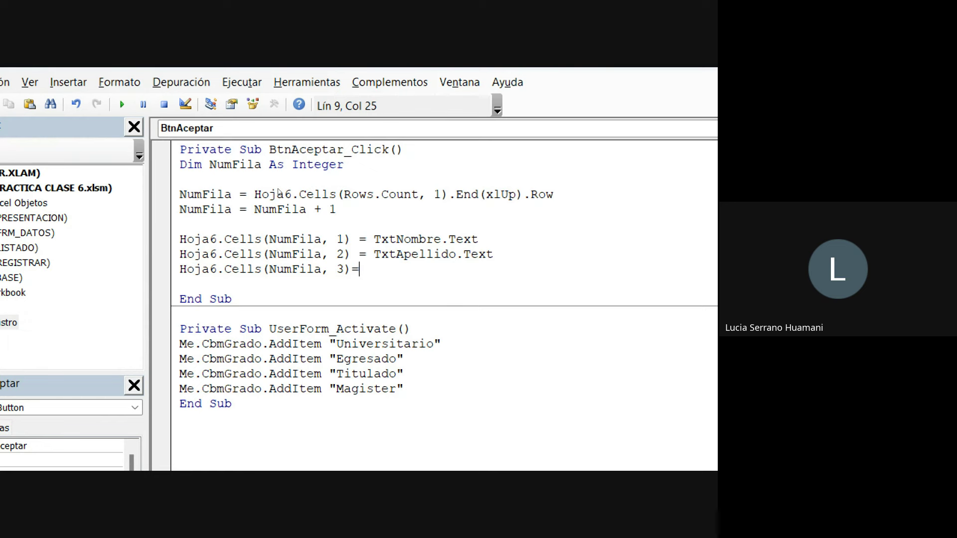
pyautogui.write('Txt')
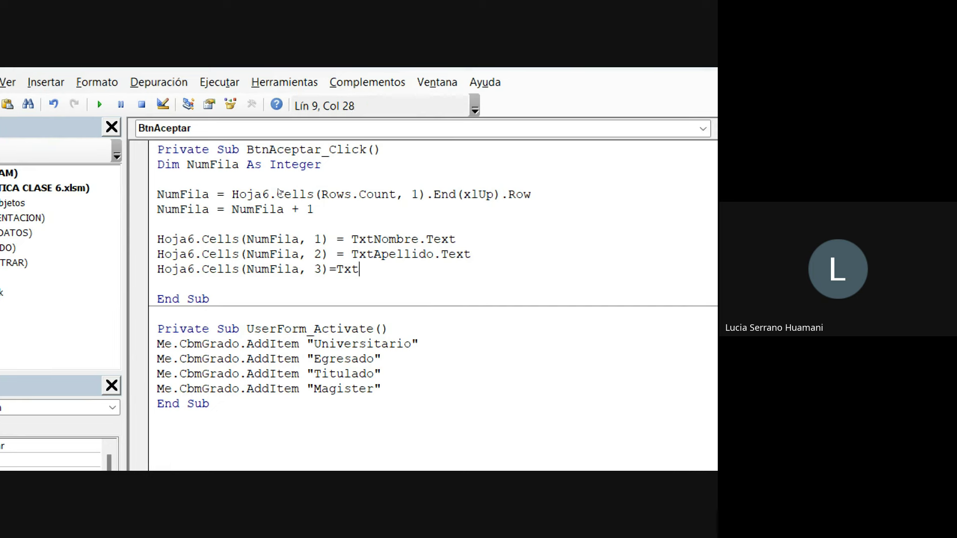
pyautogui.write('Dni')
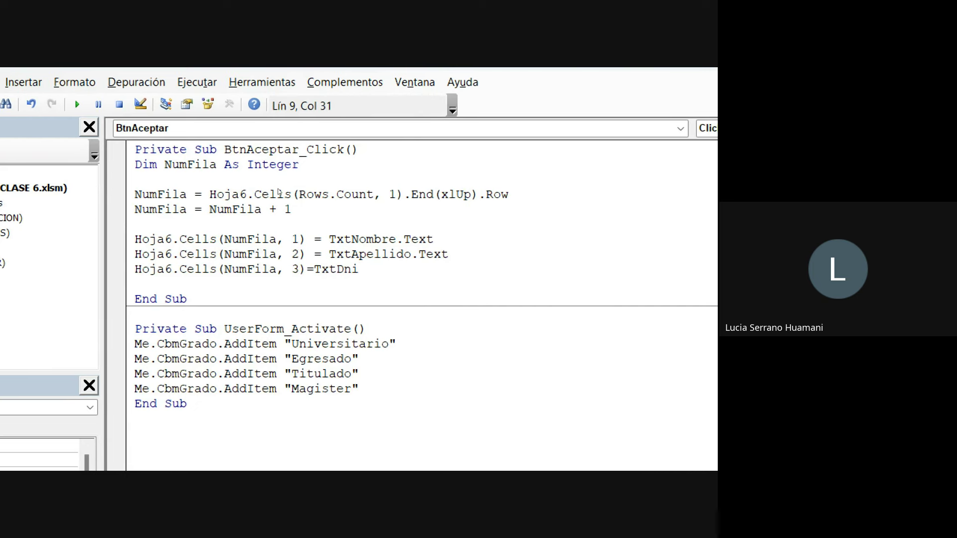
pyautogui.write('.')
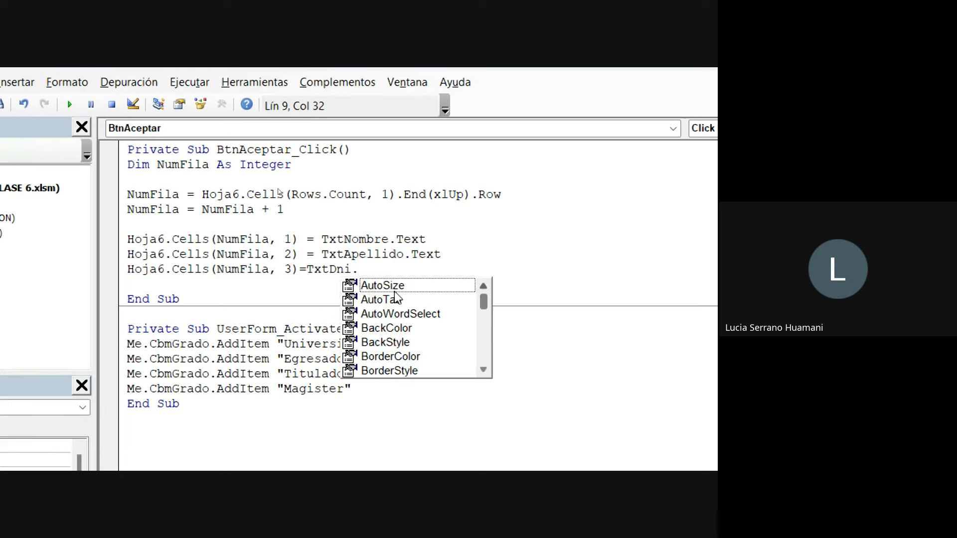
pyautogui.write('va')
pyautogui.press('Tab')
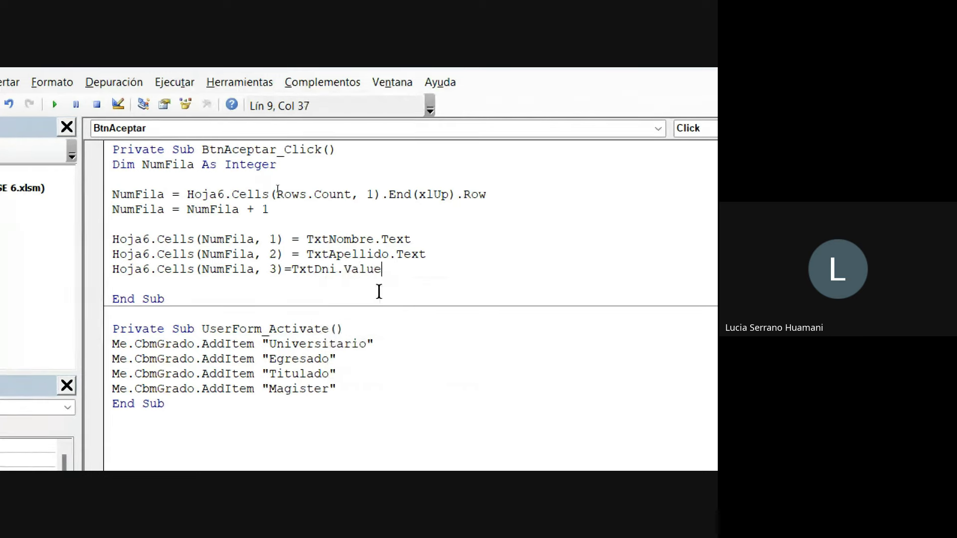
pyautogui.press('Return')
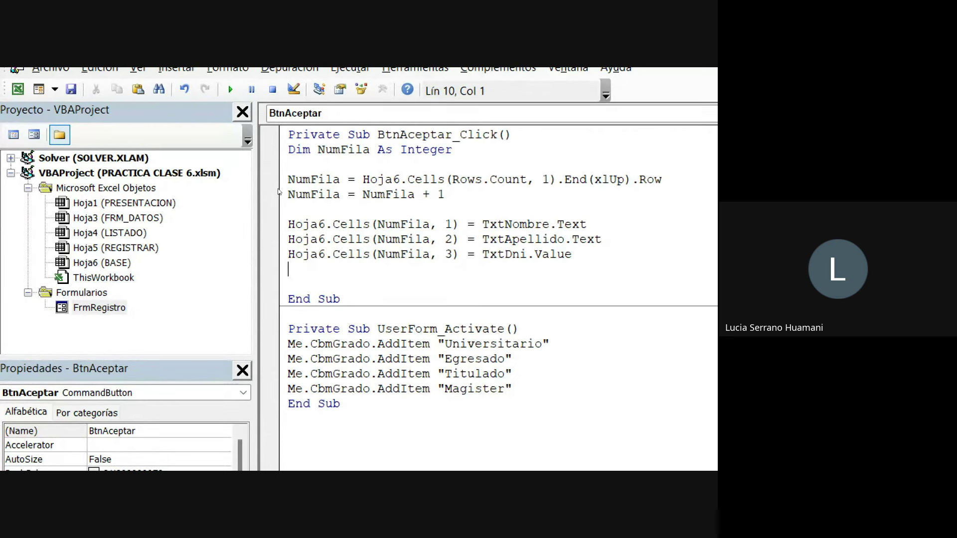
# - Check the EDAD text box on the form and the NOMBRES-to-EDAD column order in BASE
pyautogui.doubleClick(100, 310)
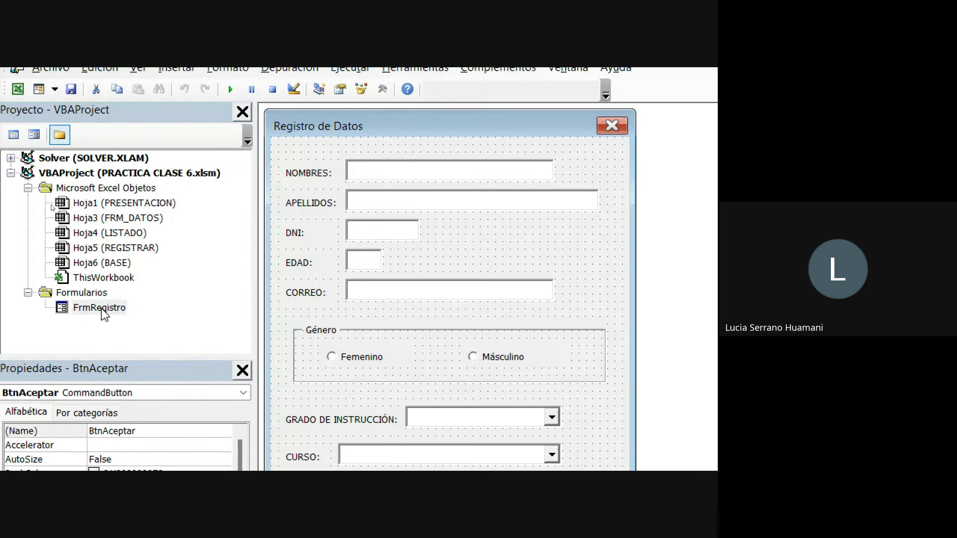
pyautogui.click(380, 263)
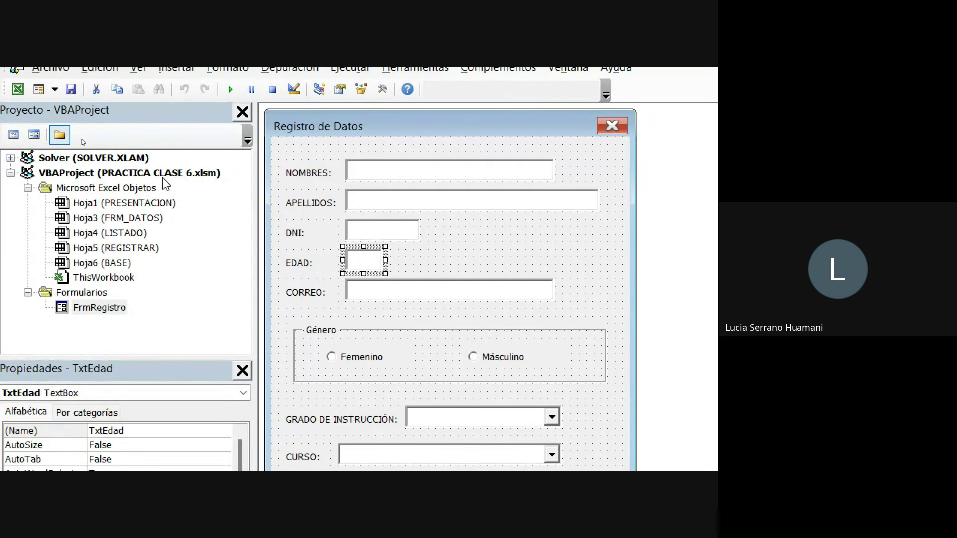
pyautogui.click(17, 90)
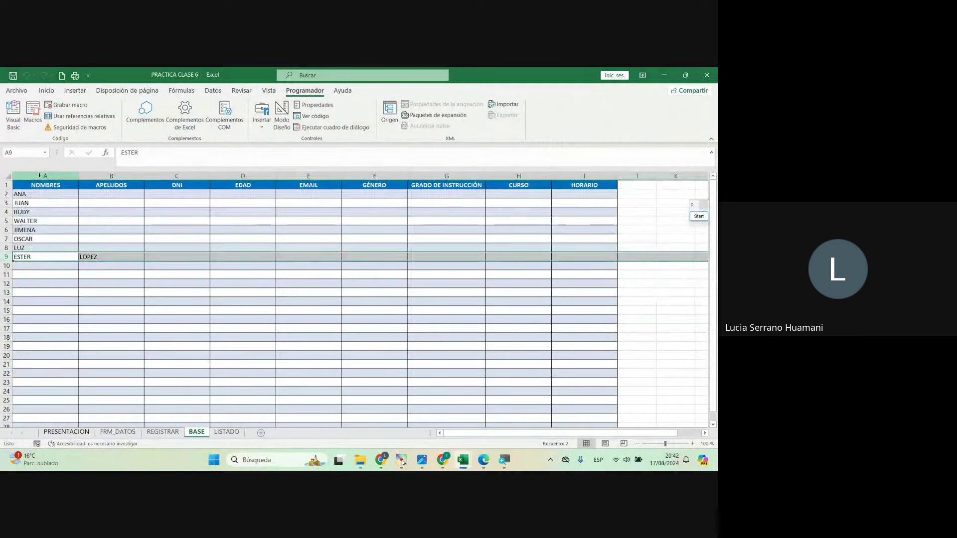
pyautogui.click(45, 176)
pyautogui.click(111, 176)
pyautogui.click(178, 176)
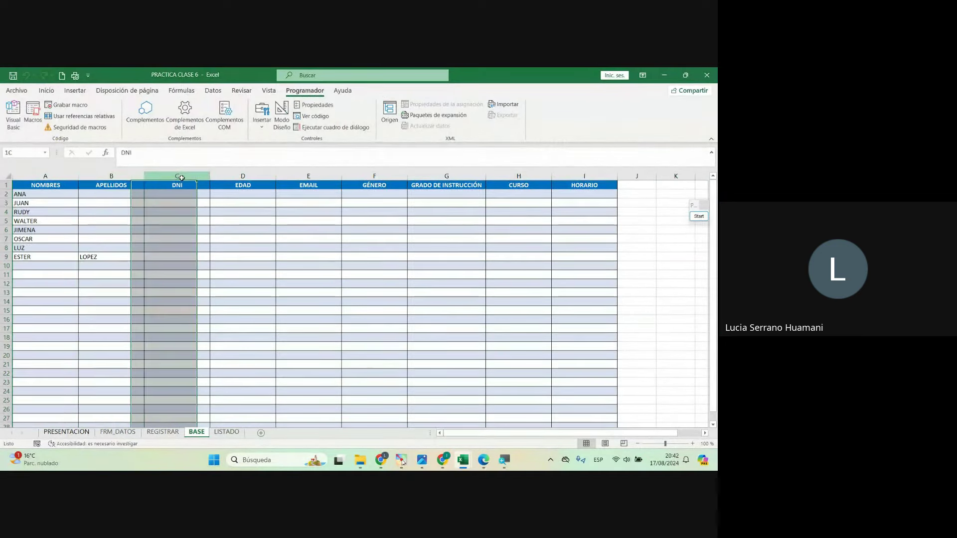
pyautogui.click(242, 175)
pyautogui.click(15, 115)
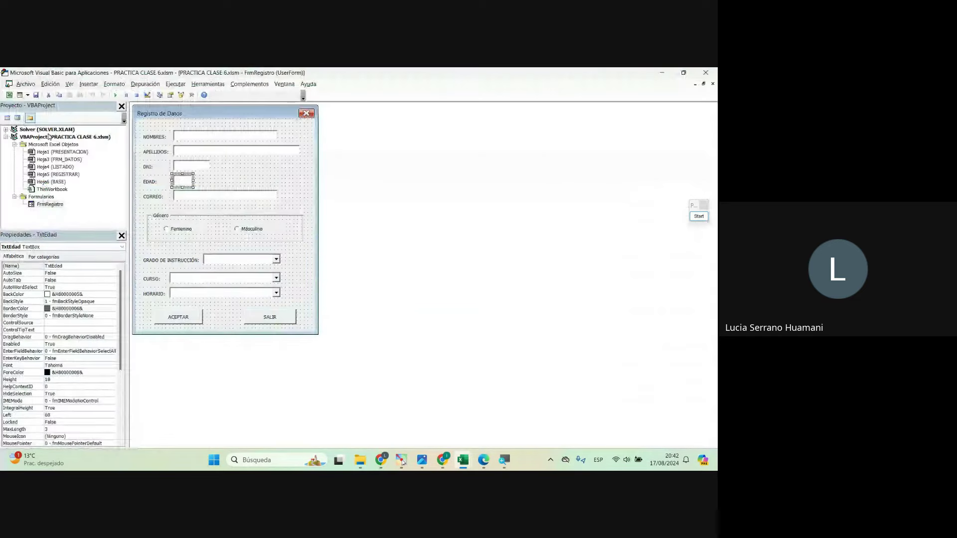
# - Add Hoja6.Cells(NumFila, 4) = TxtEdad.Value after the DNI line in BtnAceptar_Click
pyautogui.doubleClick(177, 321)
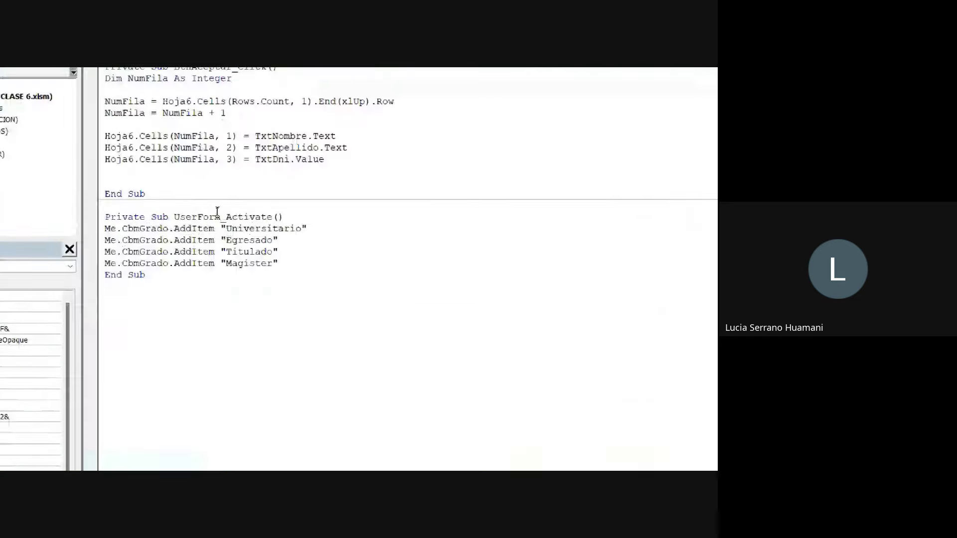
pyautogui.click(173, 191)
pyautogui.click(199, 280)
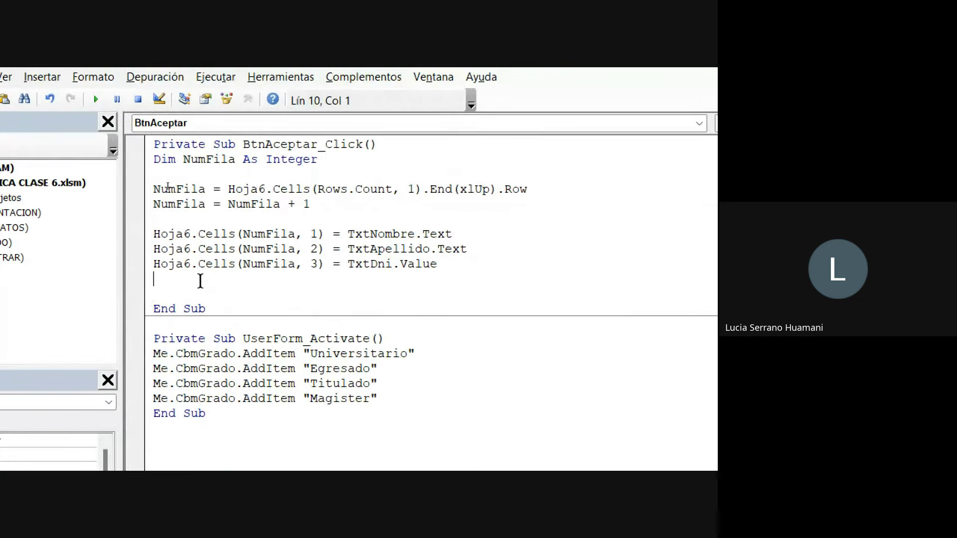
pyautogui.write('Hoja')
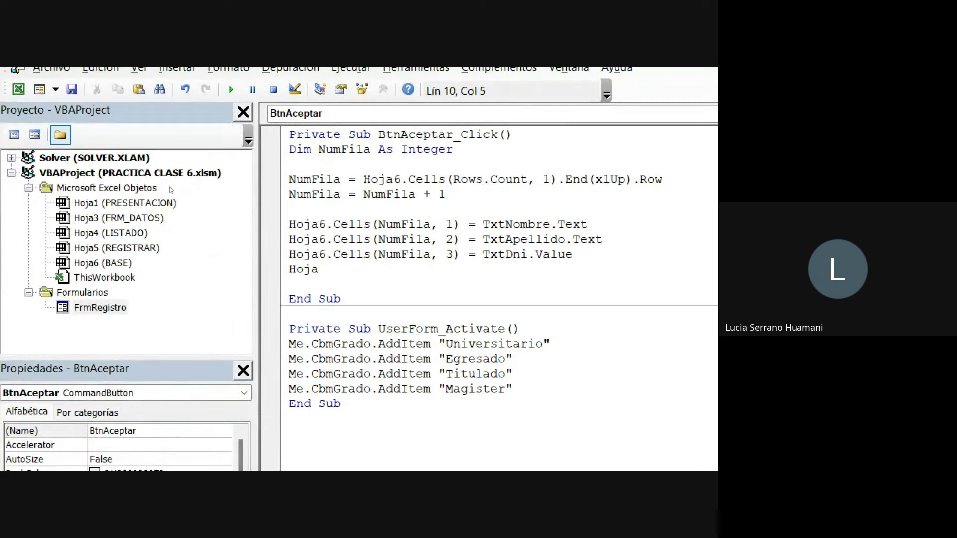
pyautogui.write('6.e')
pyautogui.press('BackSpace')
pyautogui.write('c')
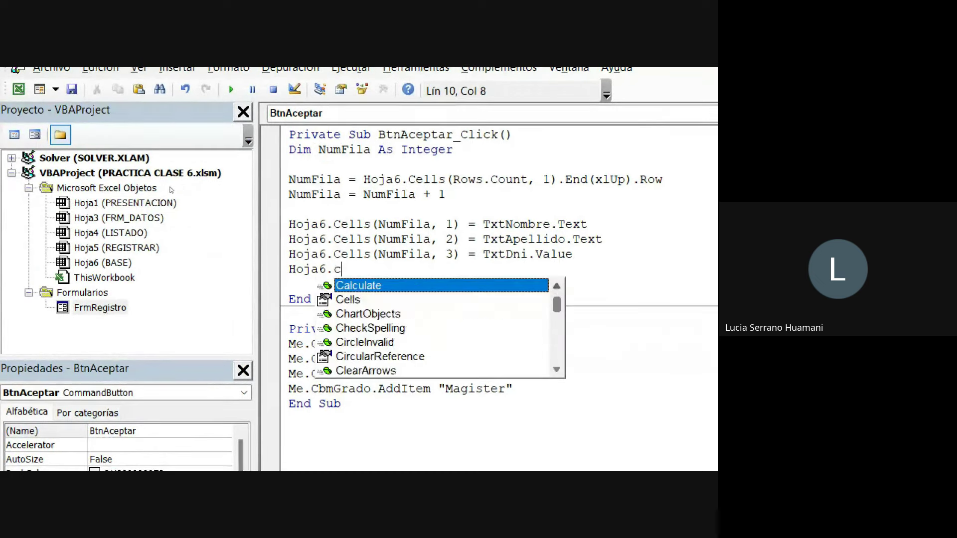
pyautogui.press('Tab')
pyautogui.write(')')
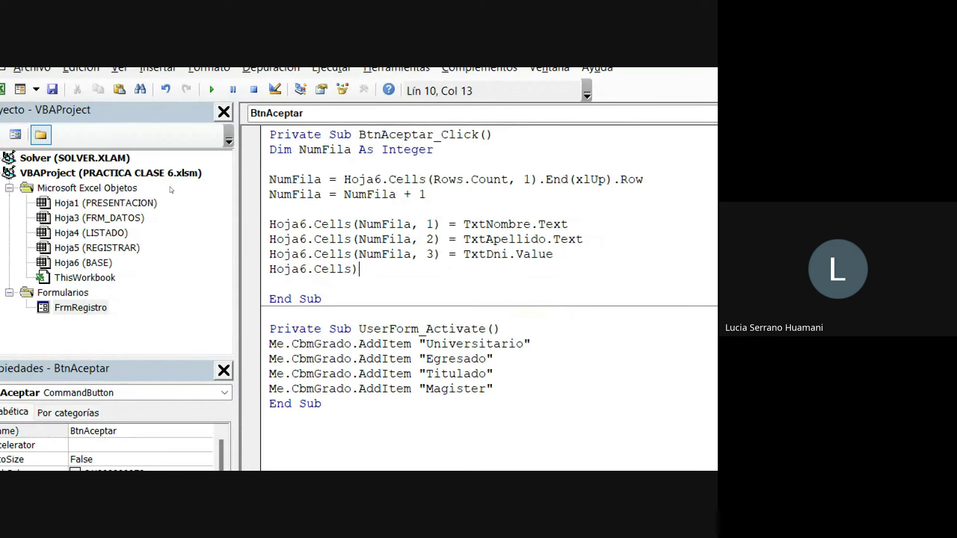
pyautogui.press('BackSpace')
pyautogui.write('(N')
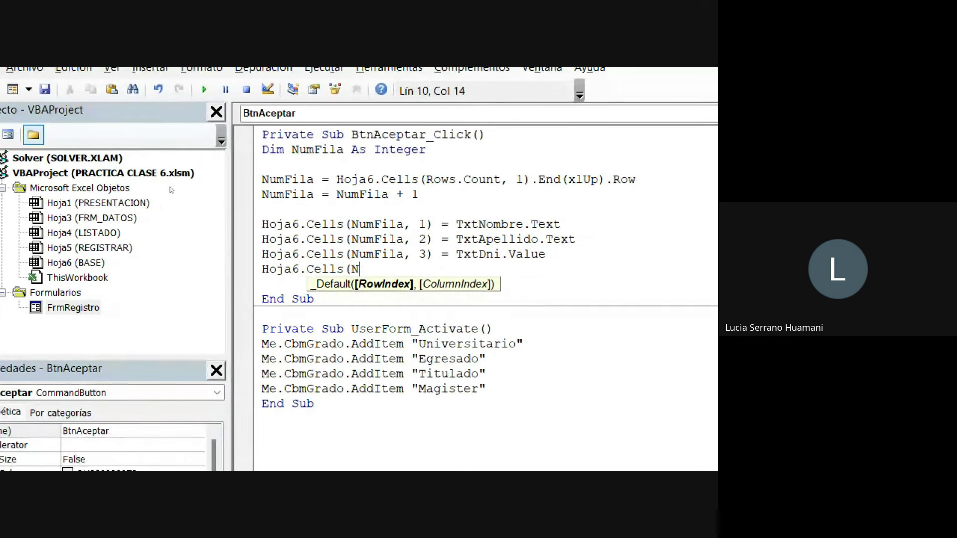
pyautogui.write('umFila')
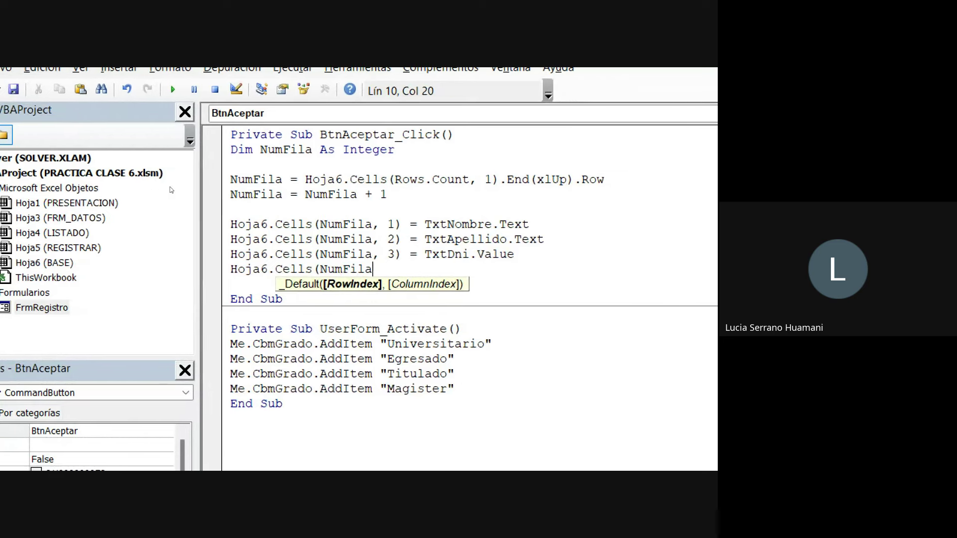
pyautogui.write(',')
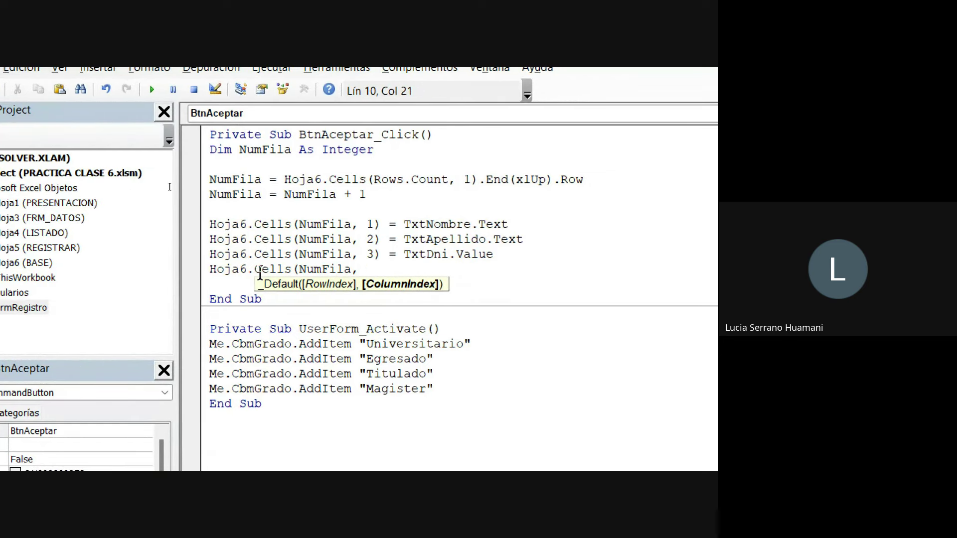
pyautogui.write('4')
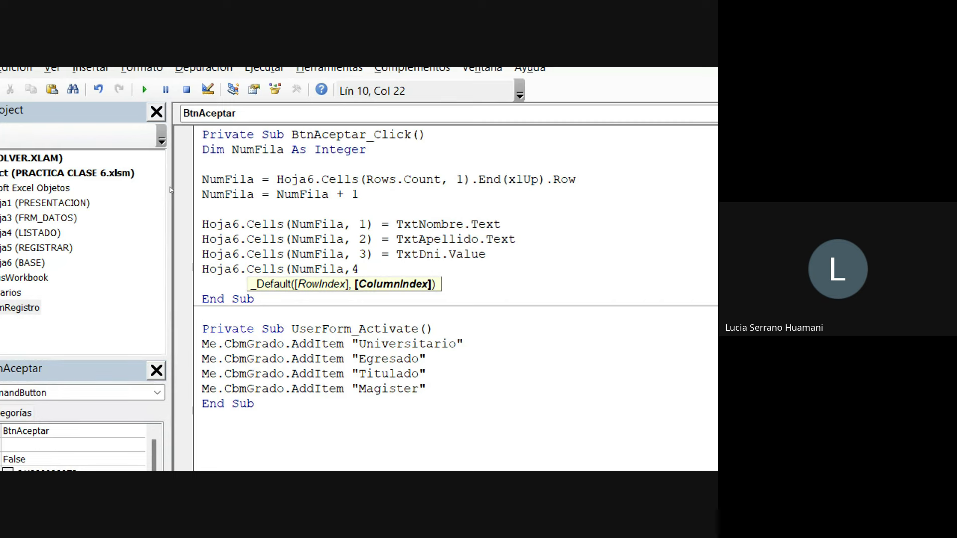
pyautogui.write(')=')
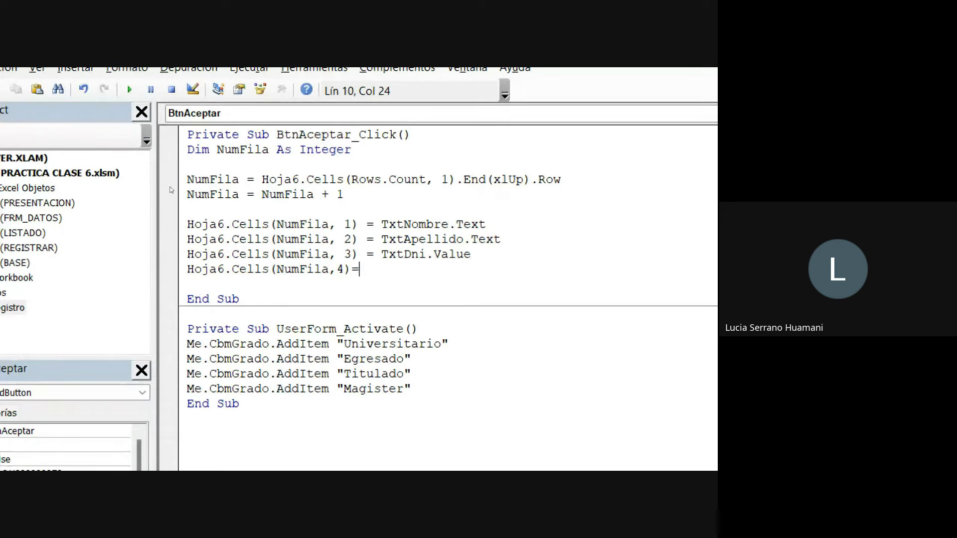
pyautogui.write('T')
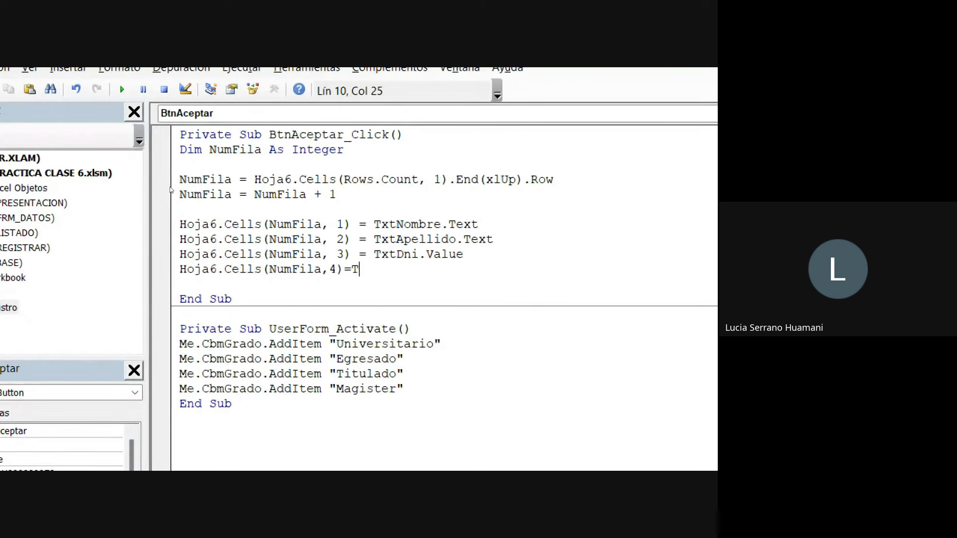
pyautogui.write('xtE')
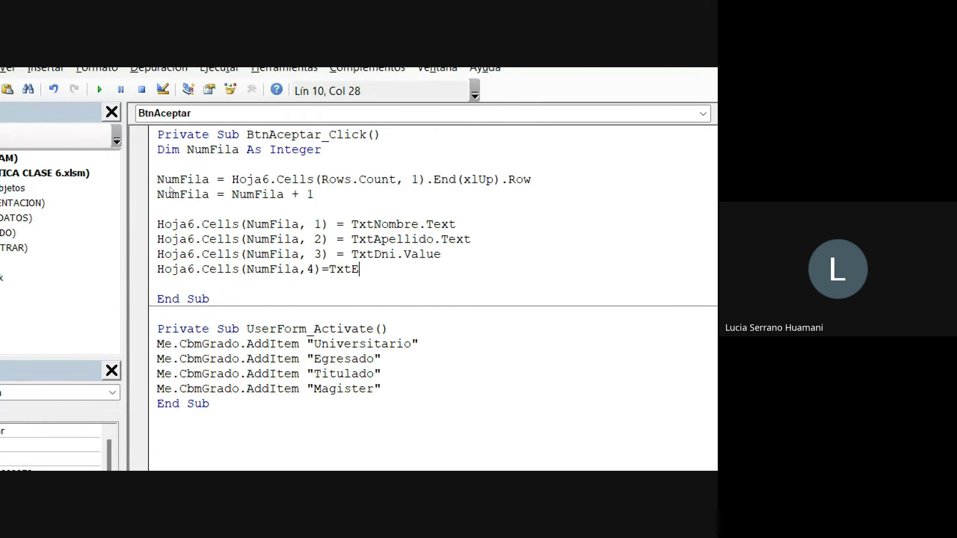
pyautogui.write('dad.v')
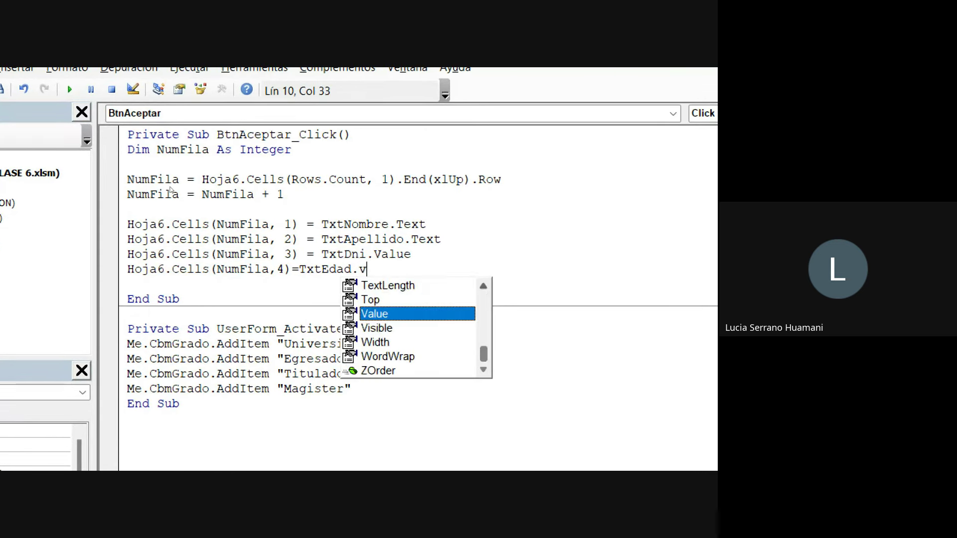
pyautogui.press('Tab')
pyautogui.press('Return')
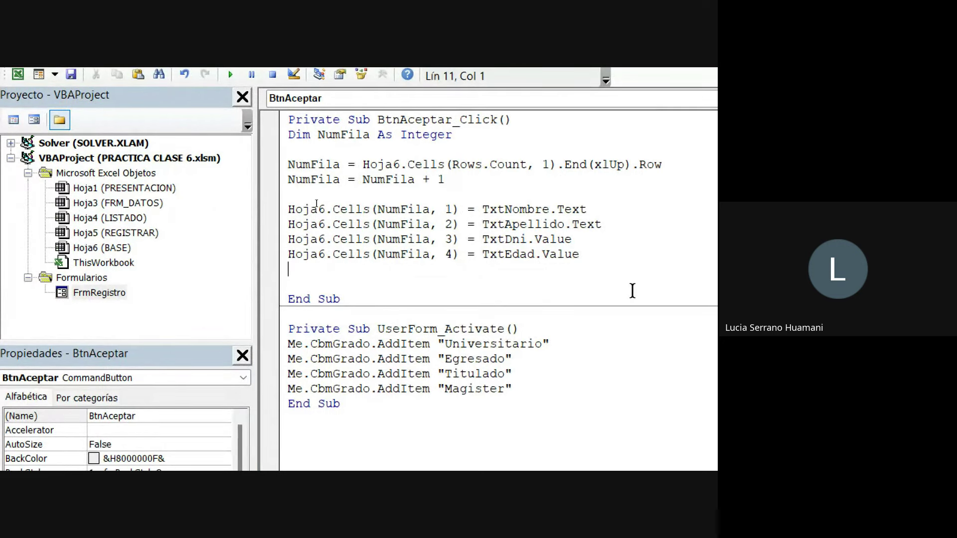
# - Look up the CORREO text box's name on FrmRegistro and go back to the Aceptar code
pyautogui.doubleClick(97, 293)
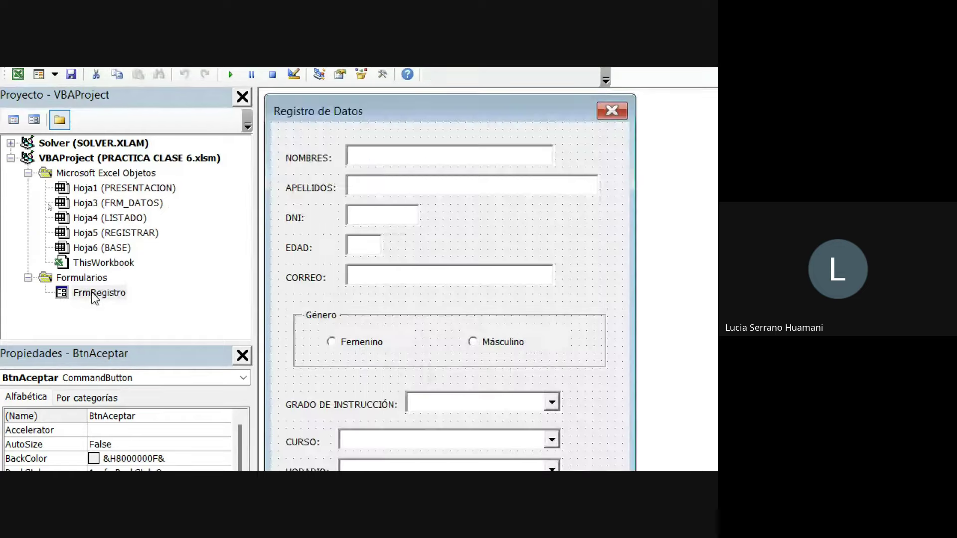
pyautogui.click(389, 282)
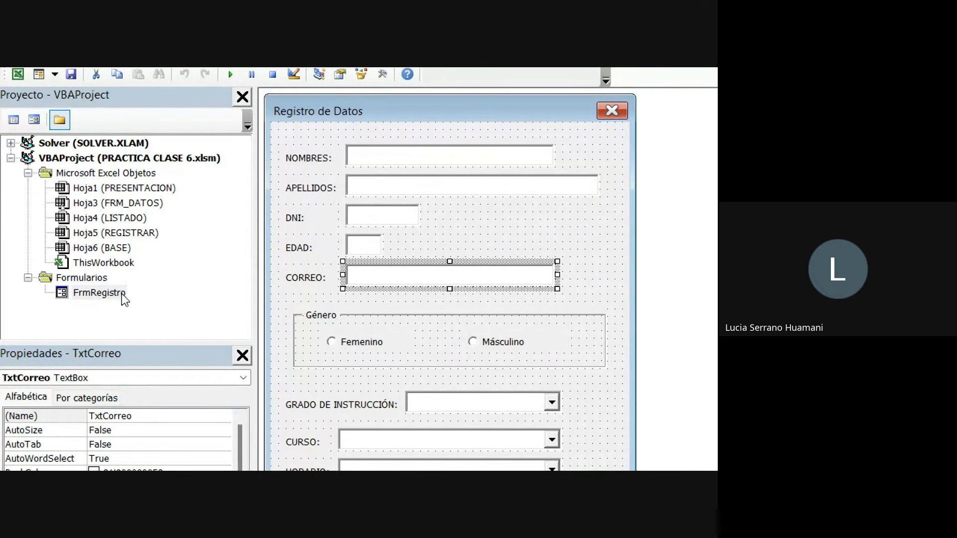
pyautogui.doubleClick(357, 342)
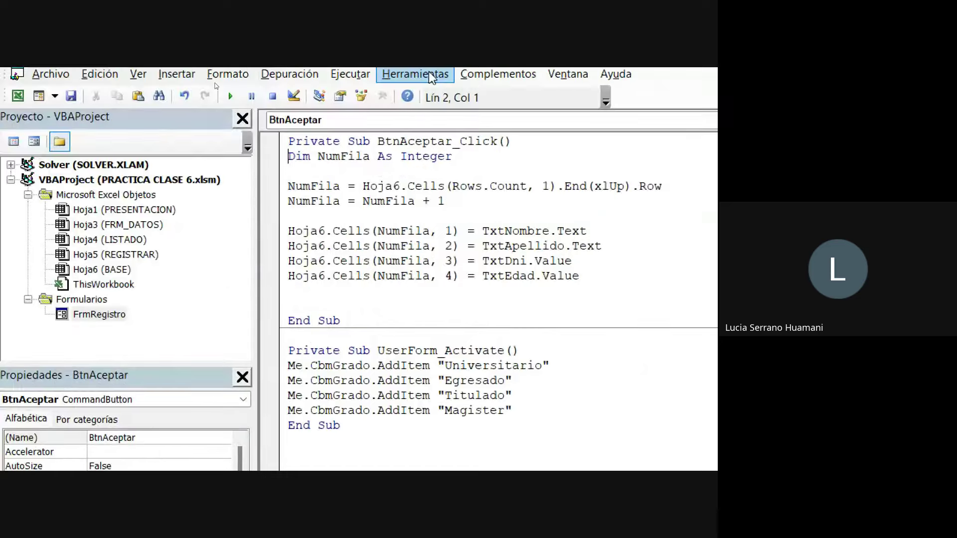
pyautogui.click(501, 292)
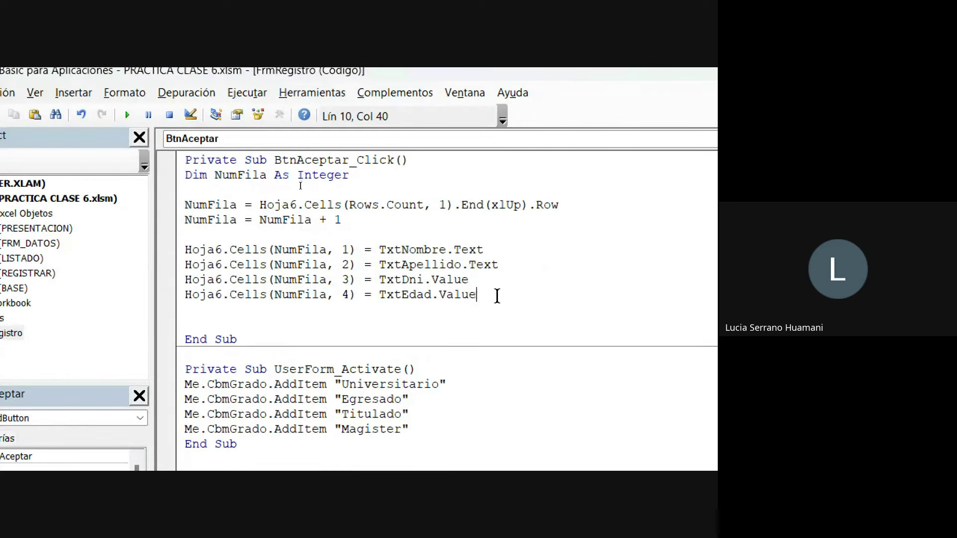
# - Duplicate the age line, changing column 4 to 5 and TxtEdad to TxtCorreo
pyautogui.moveTo(498, 295); pyautogui.dragTo(183, 295)
pyautogui.hotkey('ctrl', 'c')
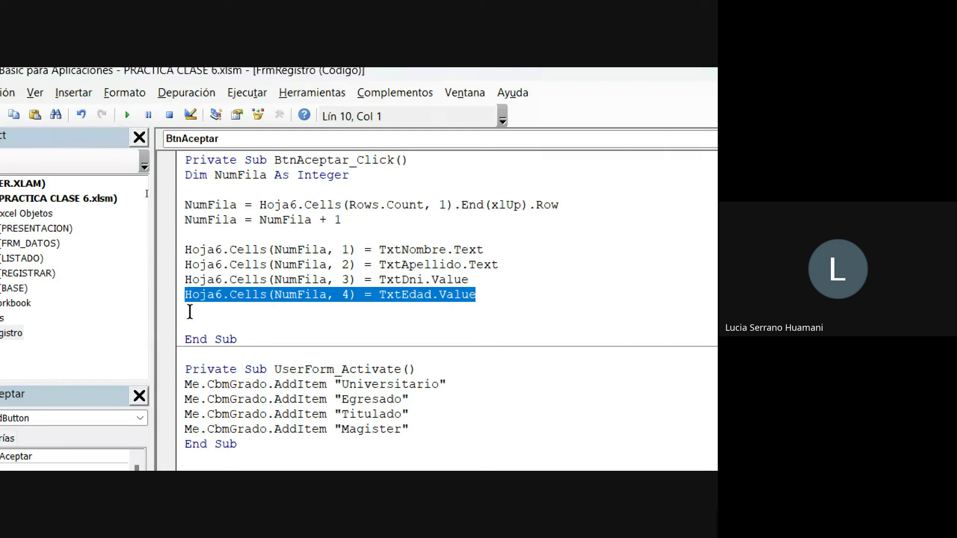
pyautogui.click(193, 313)
pyautogui.hotkey('ctrl', 'v')
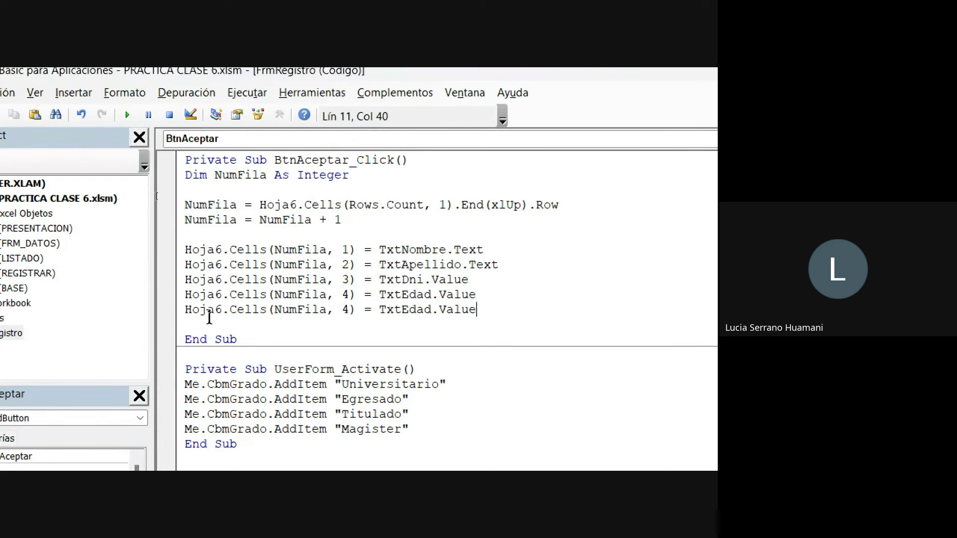
pyautogui.click(223, 309)
pyautogui.moveTo(230, 310); pyautogui.dragTo(327, 310)
pyautogui.click(345, 309)
pyautogui.press('BackSpace')
pyautogui.write('5')
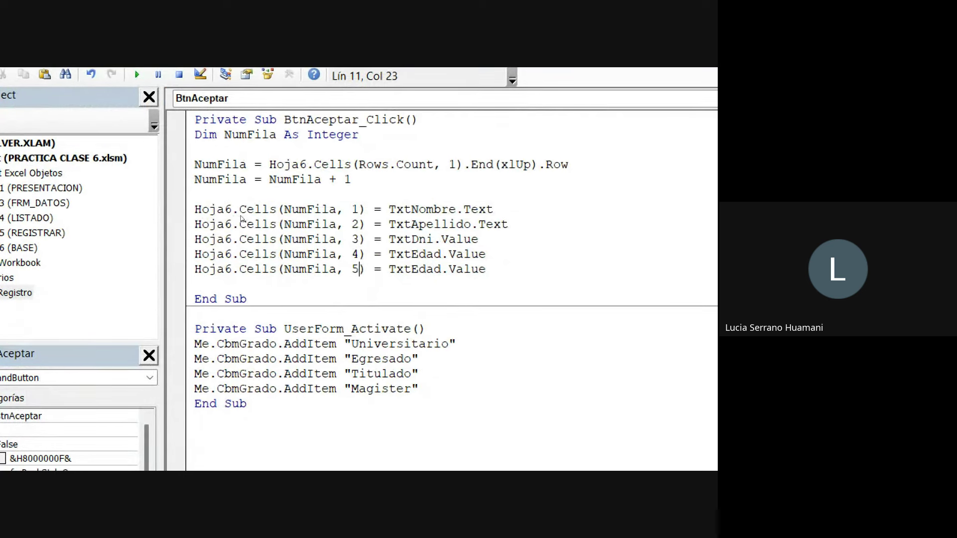
pyautogui.moveTo(493, 269); pyautogui.dragTo(389, 270)
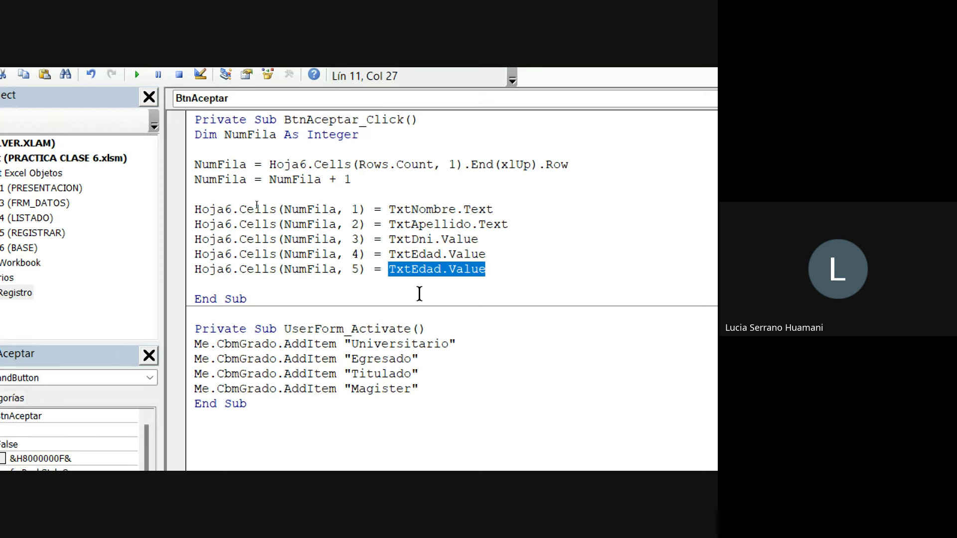
pyautogui.write('Txt')
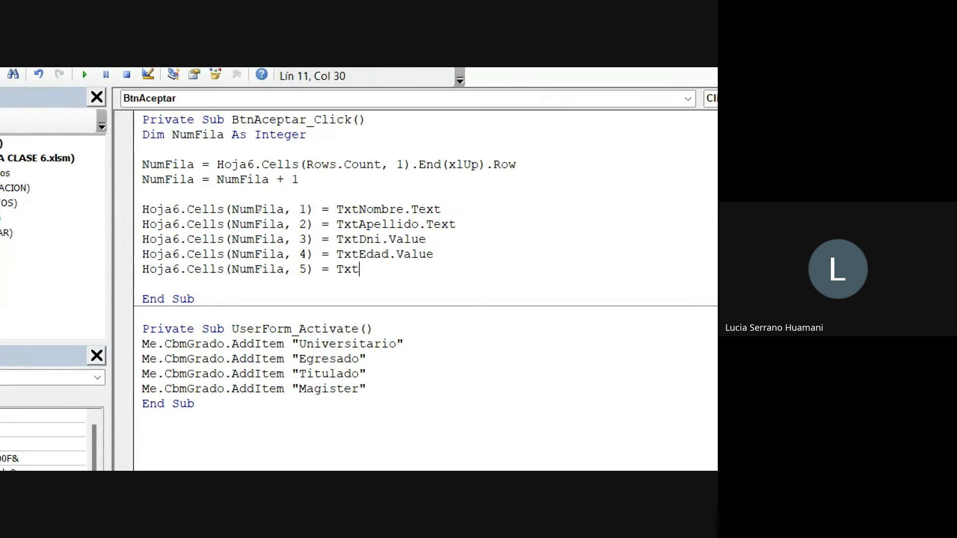
pyautogui.write('Cor')
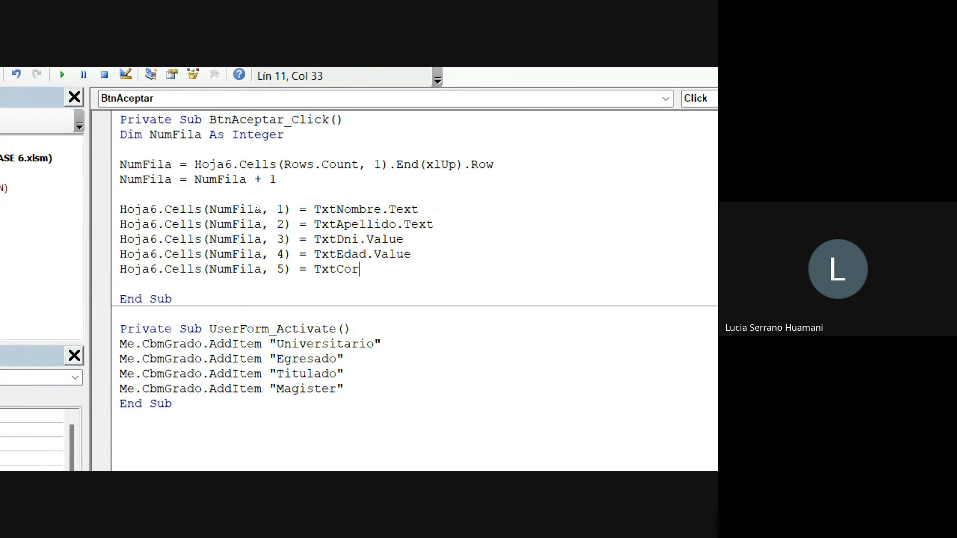
pyautogui.write('reo.')
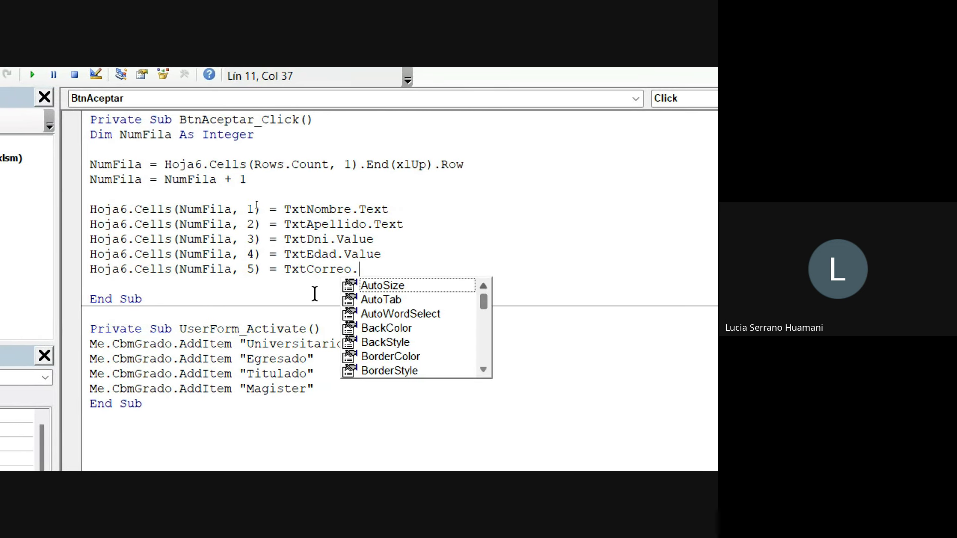
pyautogui.write('V')
pyautogui.press('Tab')
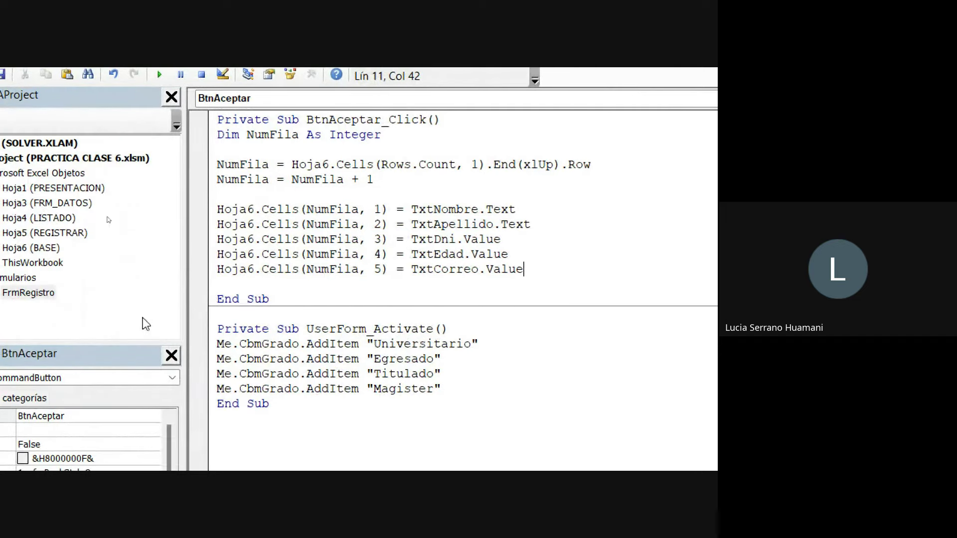
# - After checking the CORREO box's properties, change TxtCorreo.Value to TxtCorreo.Text
pyautogui.doubleClick(93, 293)
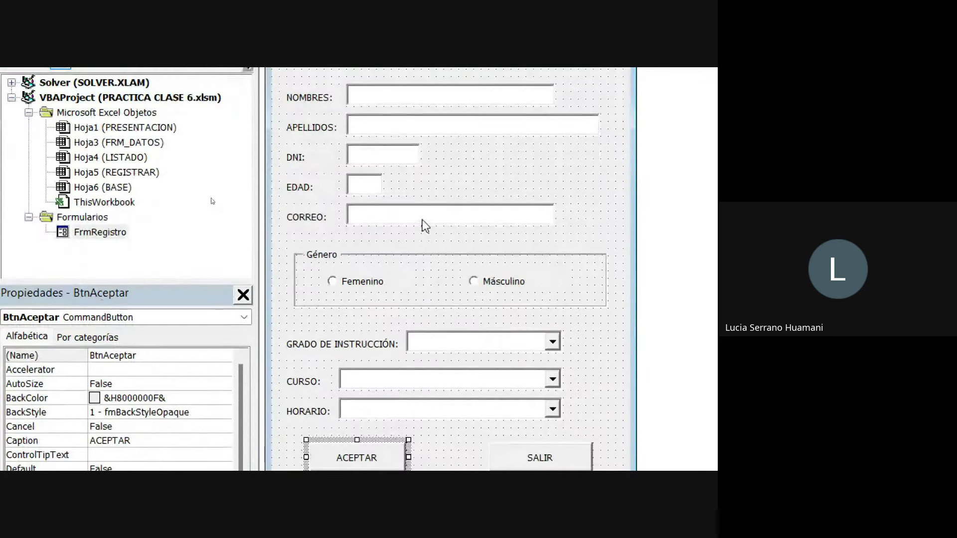
pyautogui.click(422, 220)
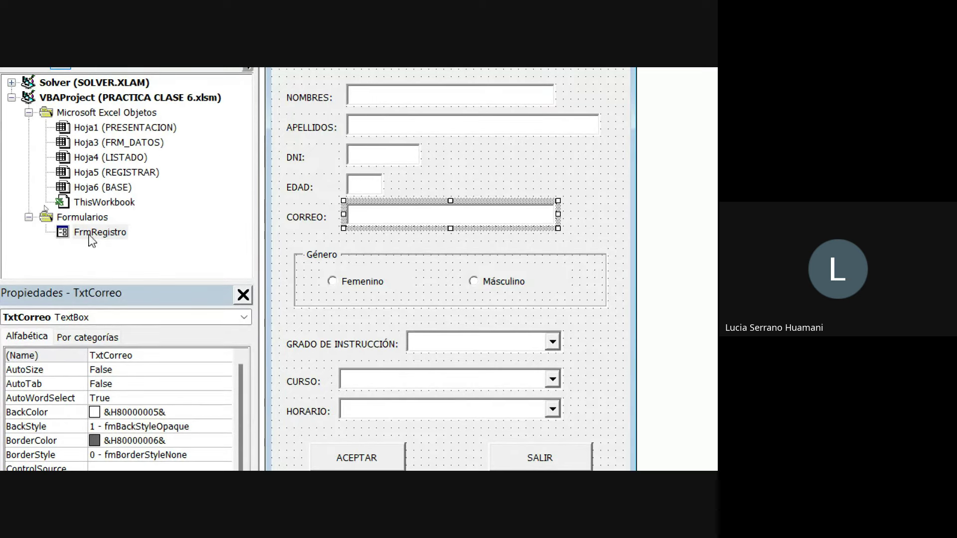
pyautogui.doubleClick(352, 319)
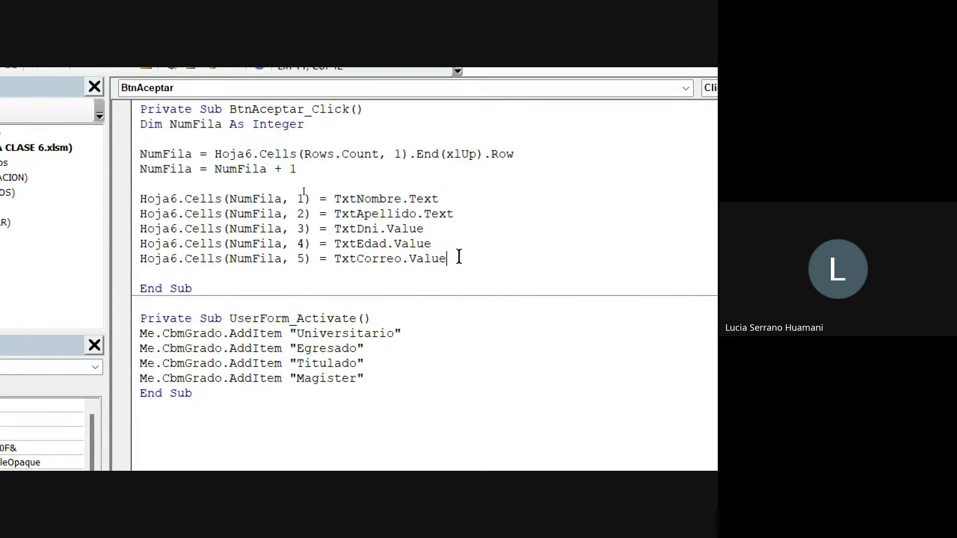
pyautogui.press('BackSpace')
pyautogui.press('BackSpace')
pyautogui.press('BackSpace')
pyautogui.press('BackSpace')
pyautogui.press('BackSpace')
pyautogui.write('T')
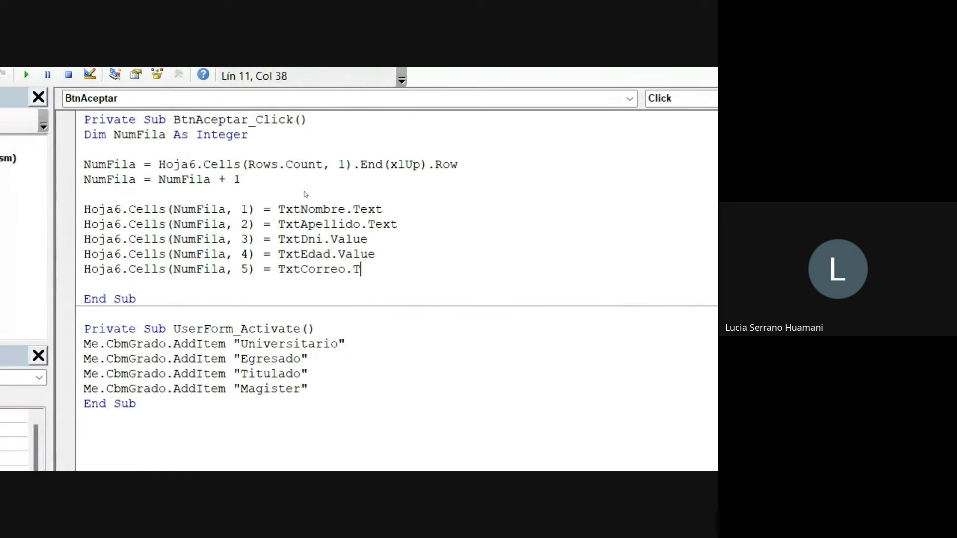
pyautogui.write('ext')
pyautogui.press('Return')
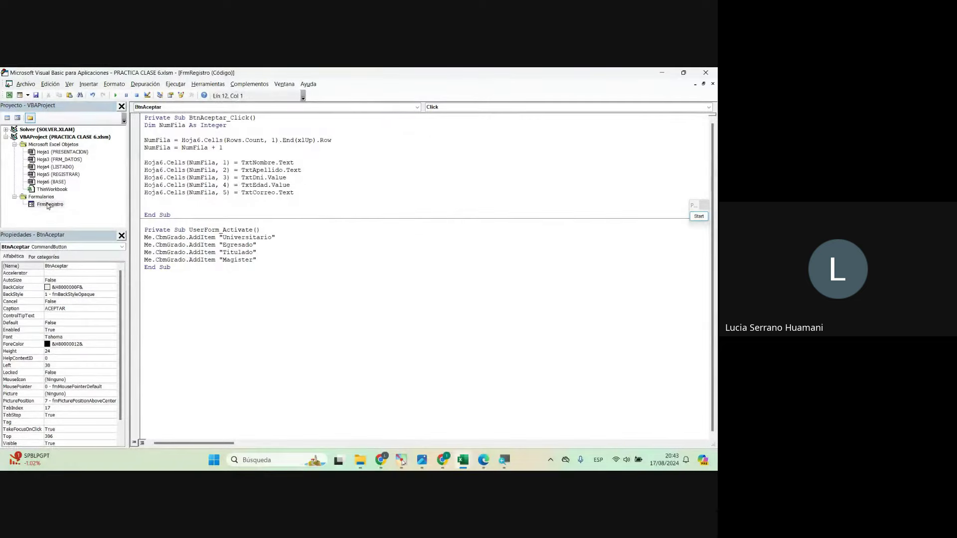
# - Open FrmRegistro's design and select the Másculino and Femenino options in the Género frame
pyautogui.doubleClick(49, 205)
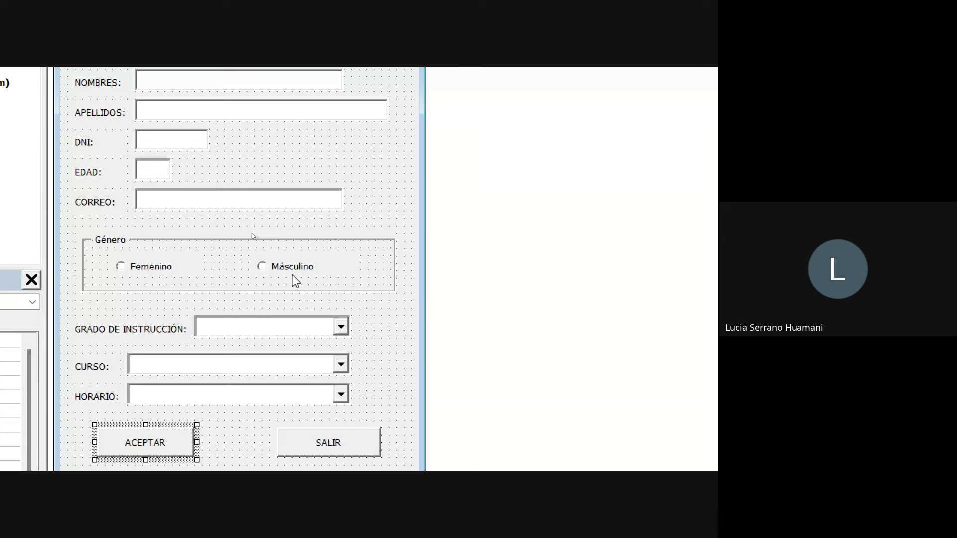
pyautogui.click(266, 270)
pyautogui.click(144, 272)
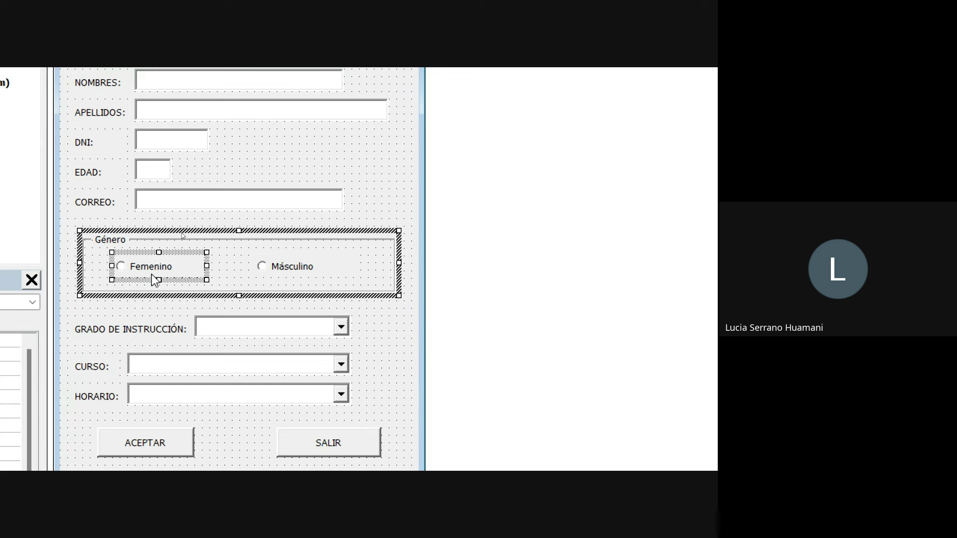
pyautogui.click(387, 317)
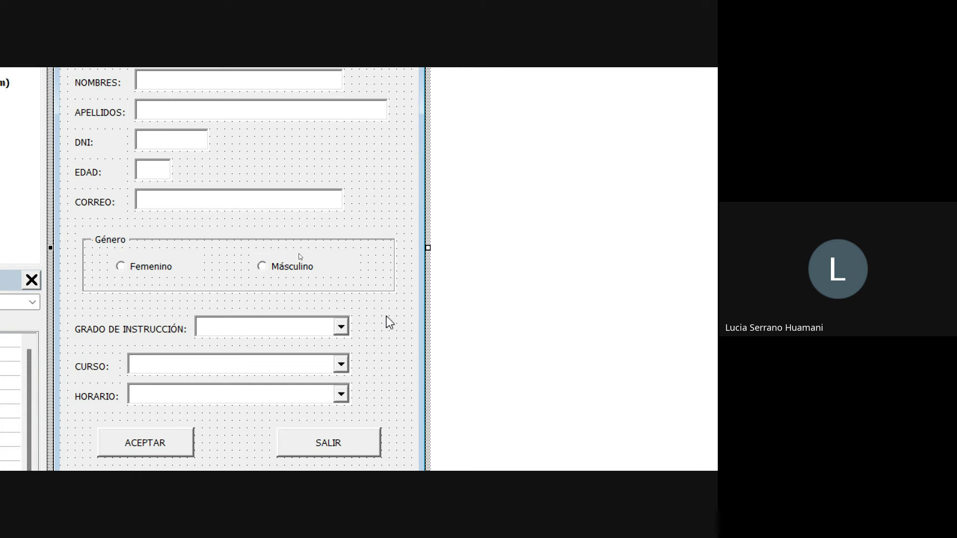
pyautogui.click(130, 265)
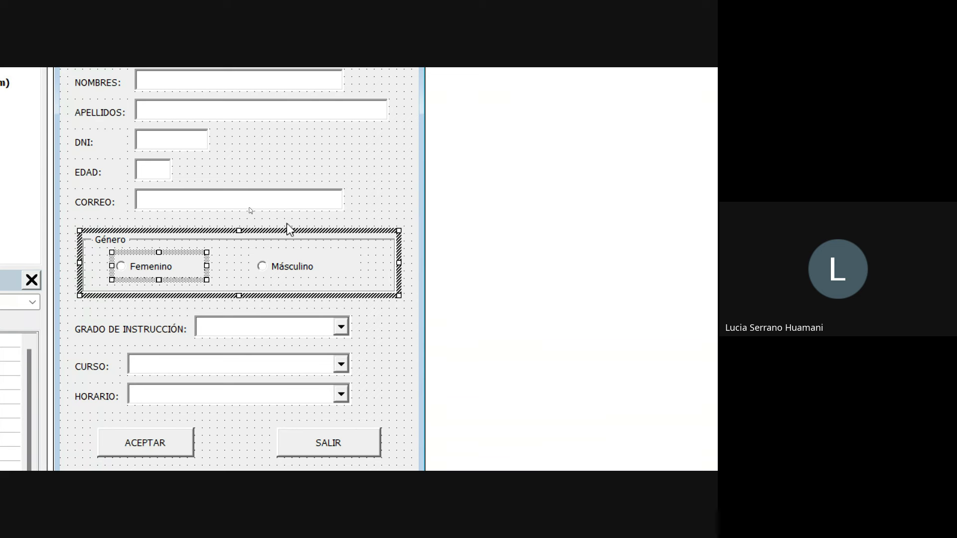
pyautogui.click(305, 267)
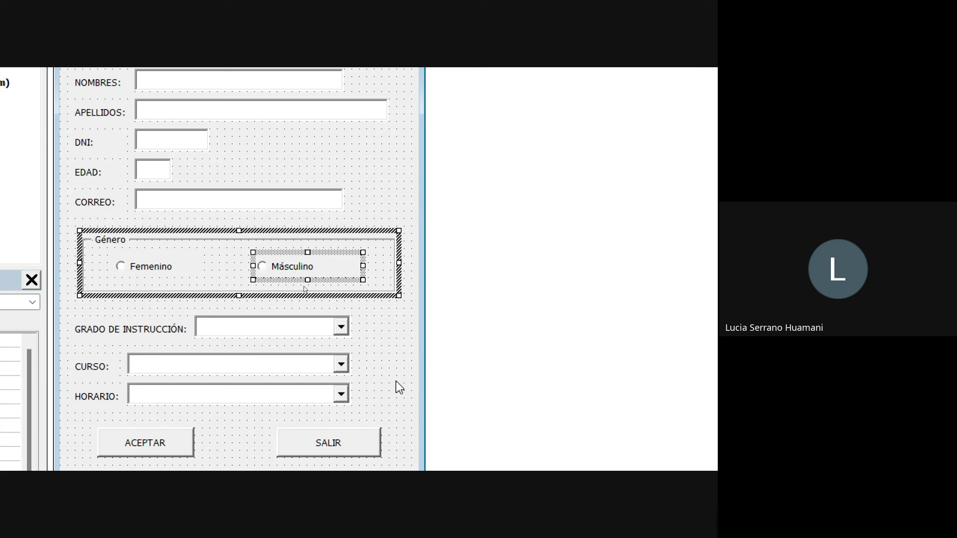
pyautogui.click(159, 274)
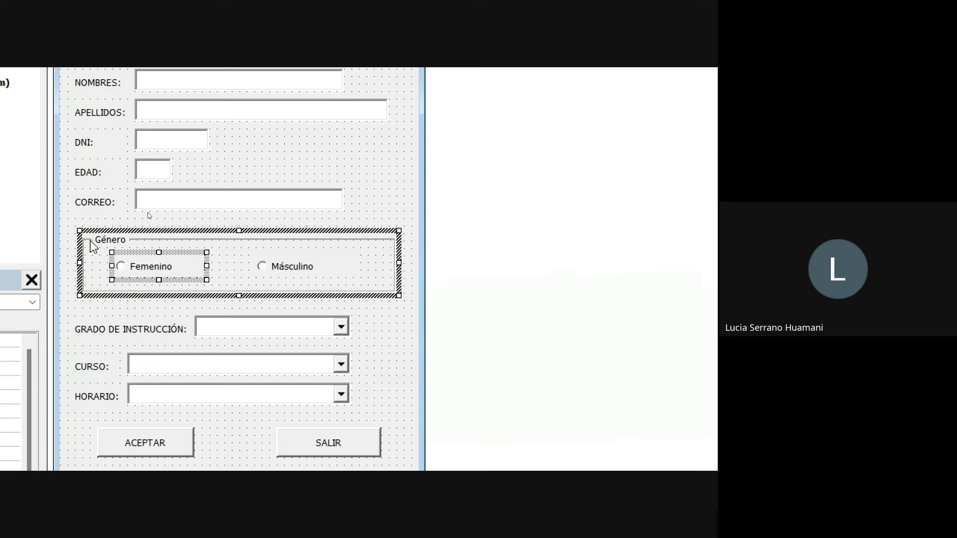
pyautogui.scroll(-2, 120, 445)
# - Begin an If OptFemenino = True Then block before End Sub, confirming the option's name
pyautogui.doubleClick(142, 424)
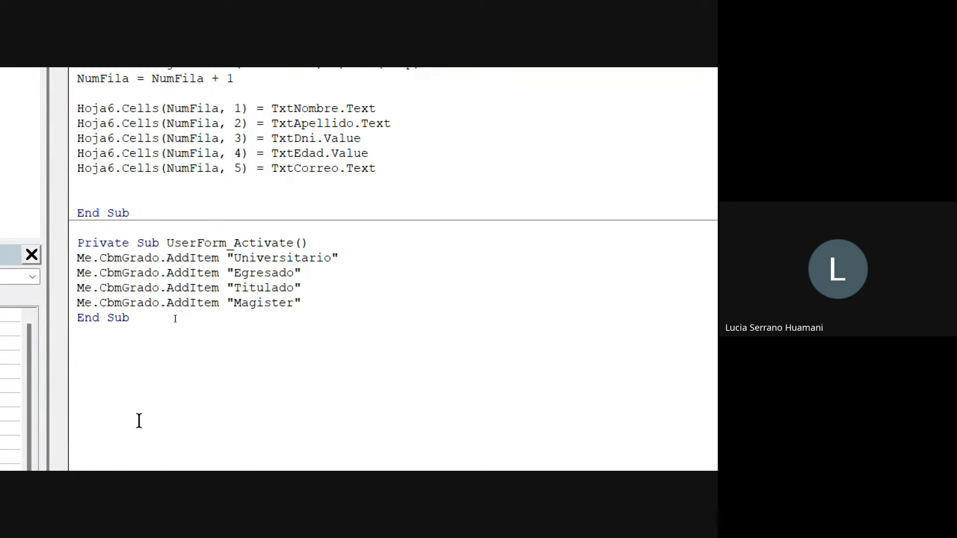
pyautogui.click(196, 293)
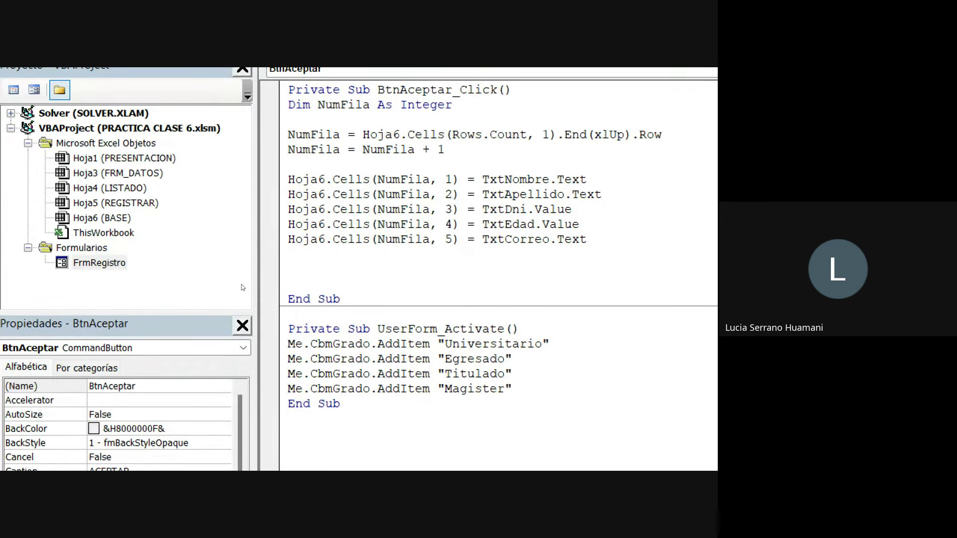
pyautogui.write('IF')
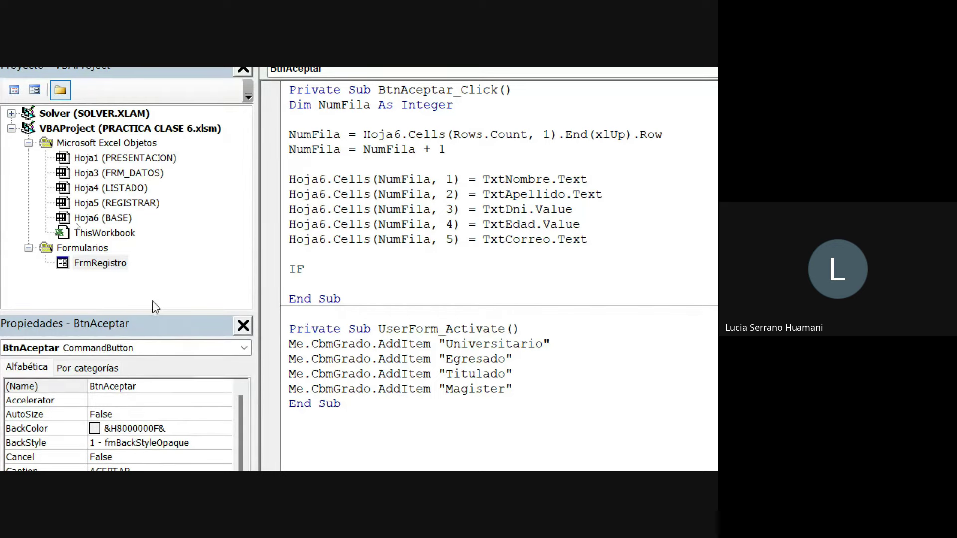
pyautogui.doubleClick(102, 264)
pyautogui.click(359, 315)
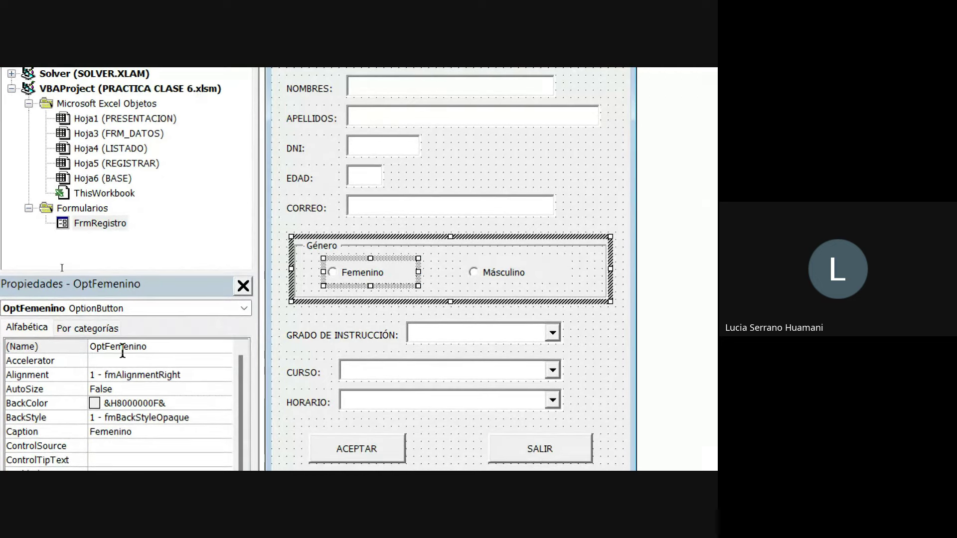
pyautogui.doubleClick(348, 428)
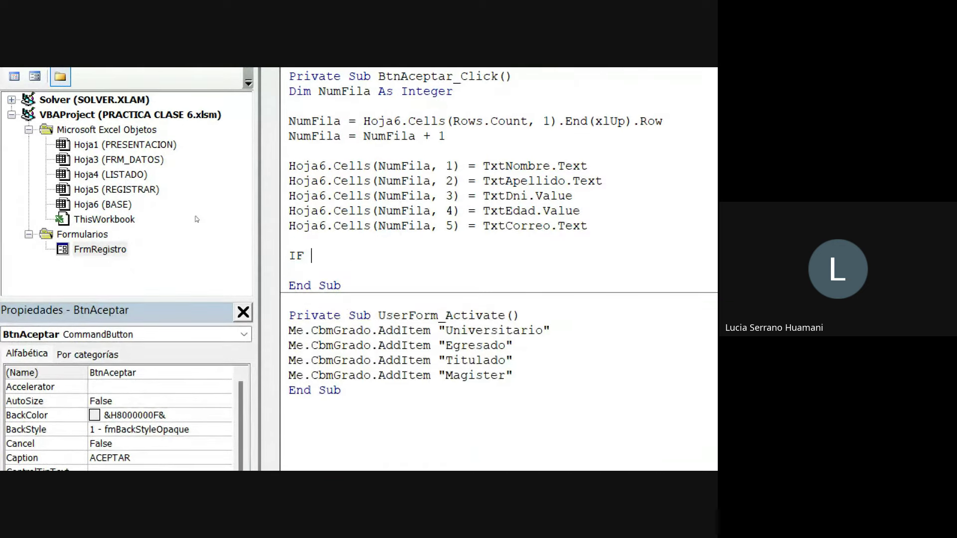
pyautogui.write('Op')
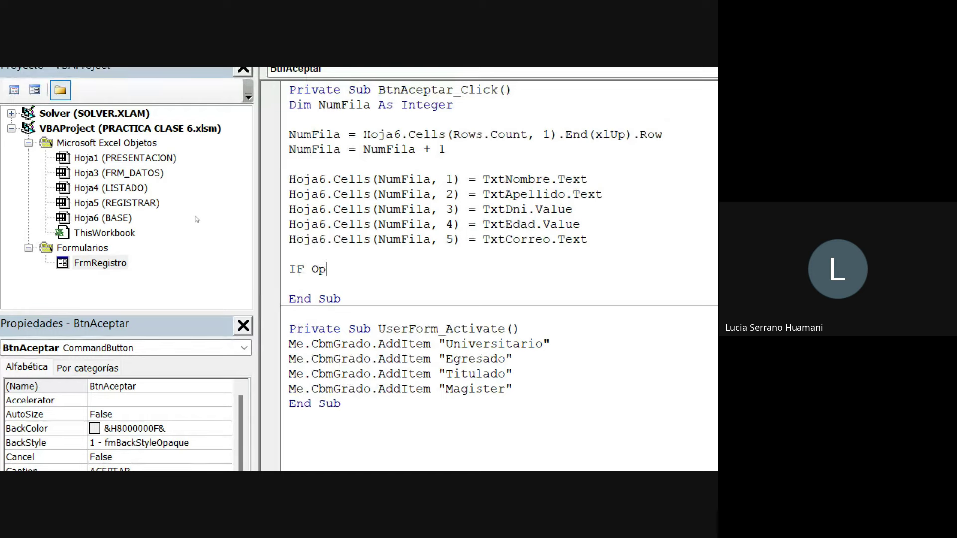
pyautogui.write('tFeme')
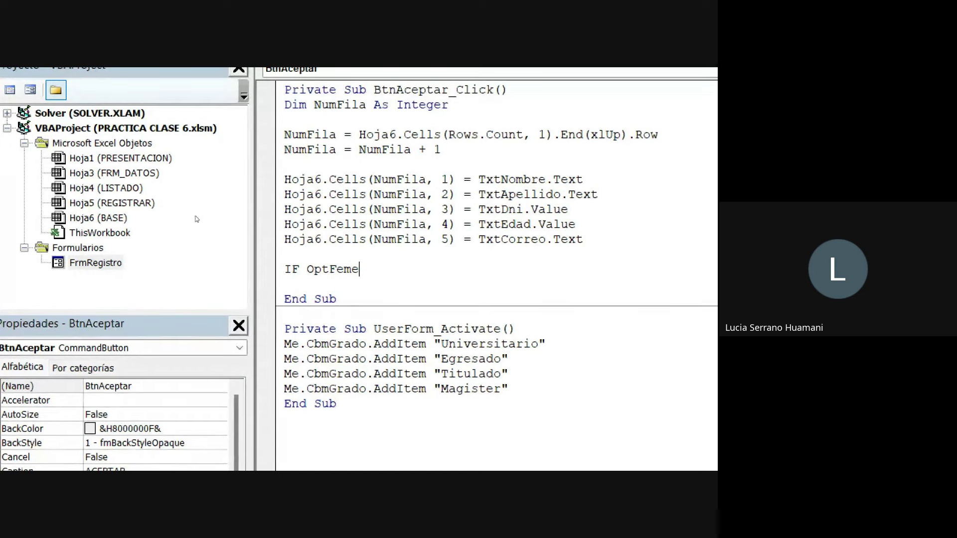
pyautogui.write('ni')
pyautogui.write('no')
pyautogui.write('=')
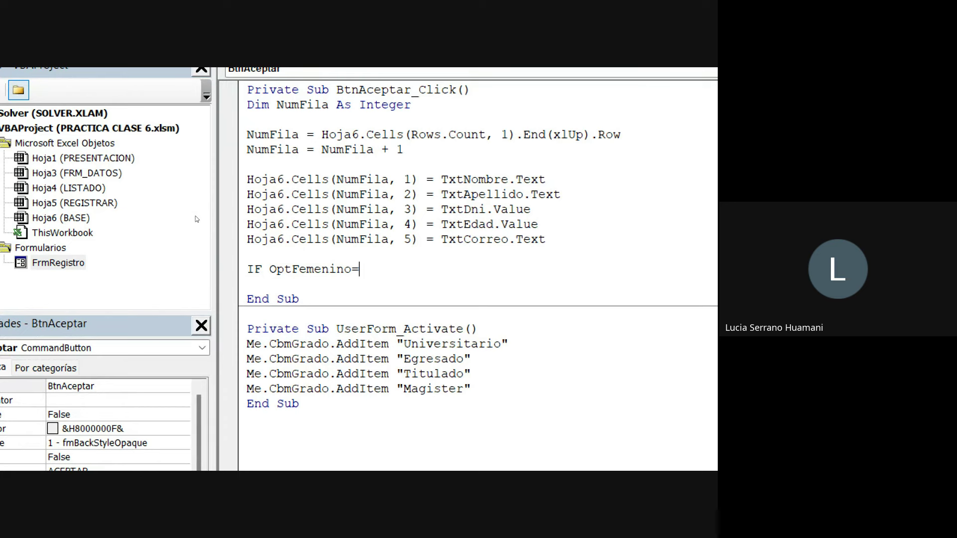
pyautogui.write('TRU')
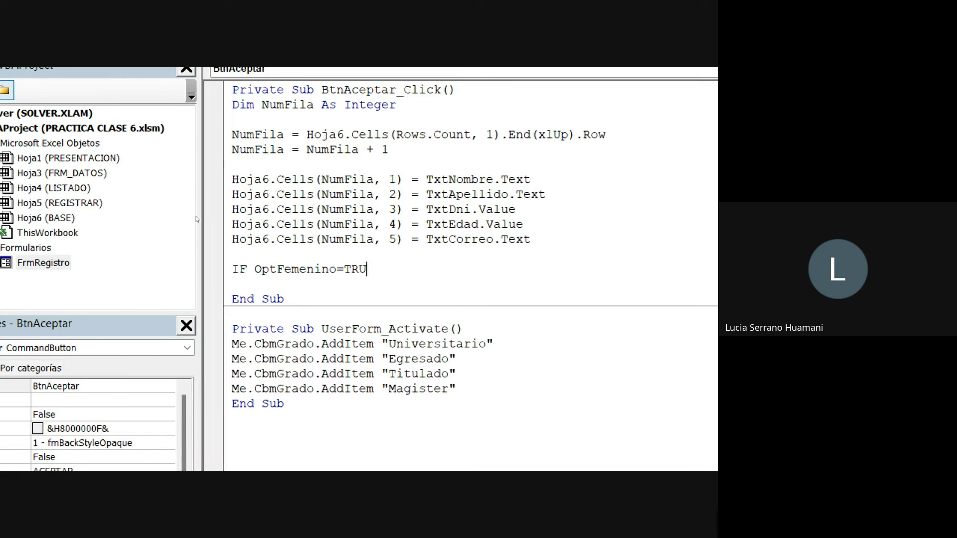
pyautogui.write('E')
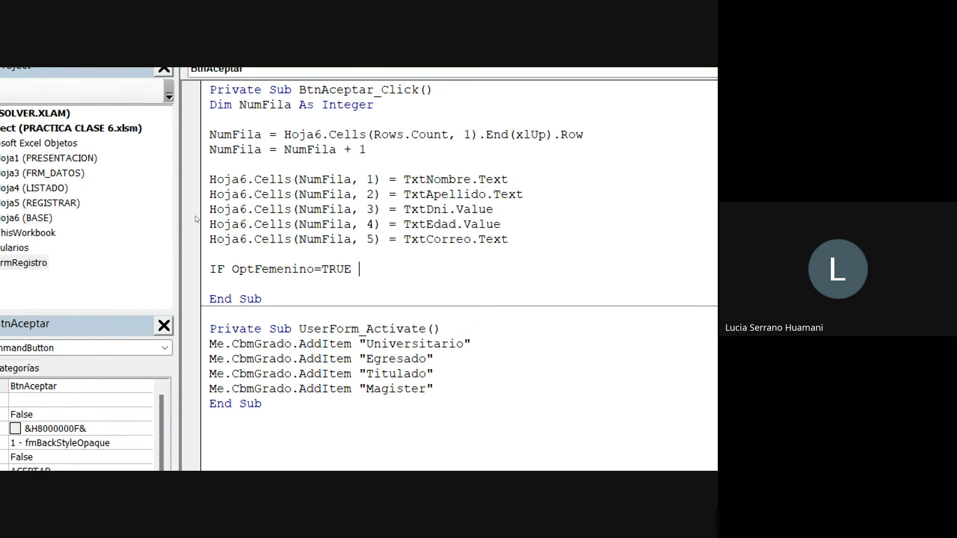
pyautogui.write('T')
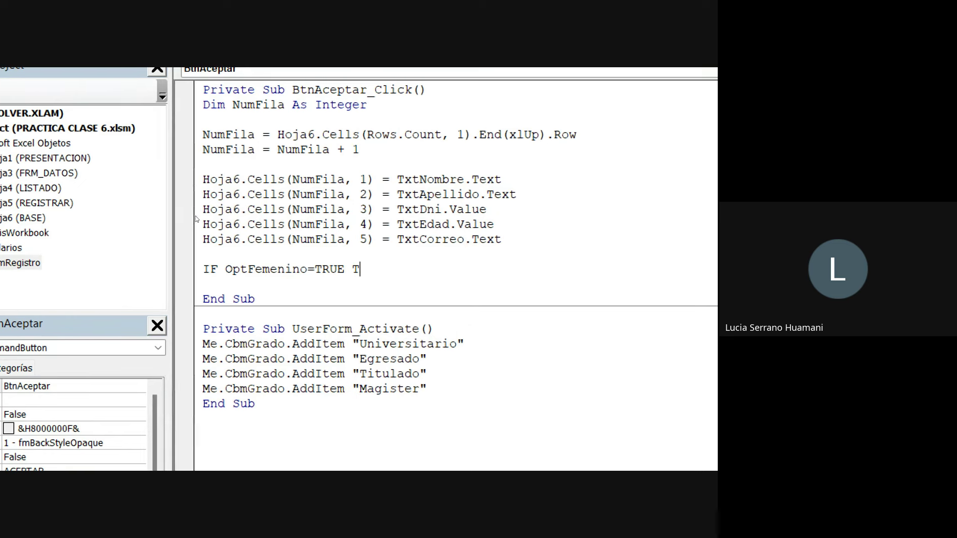
pyautogui.write('HE')
pyautogui.press('BackSpace')
pyautogui.press('BackSpace')
pyautogui.write('HEN')
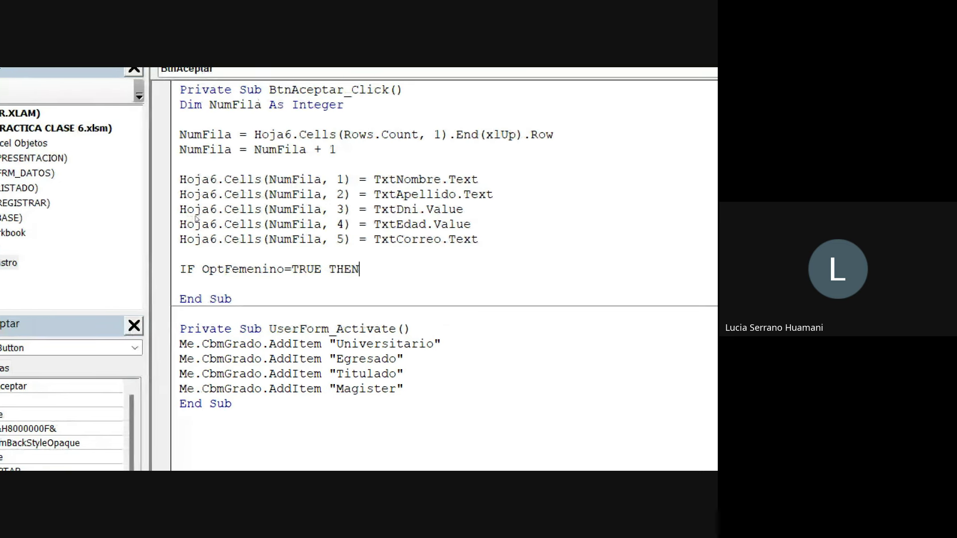
pyautogui.press('Return')
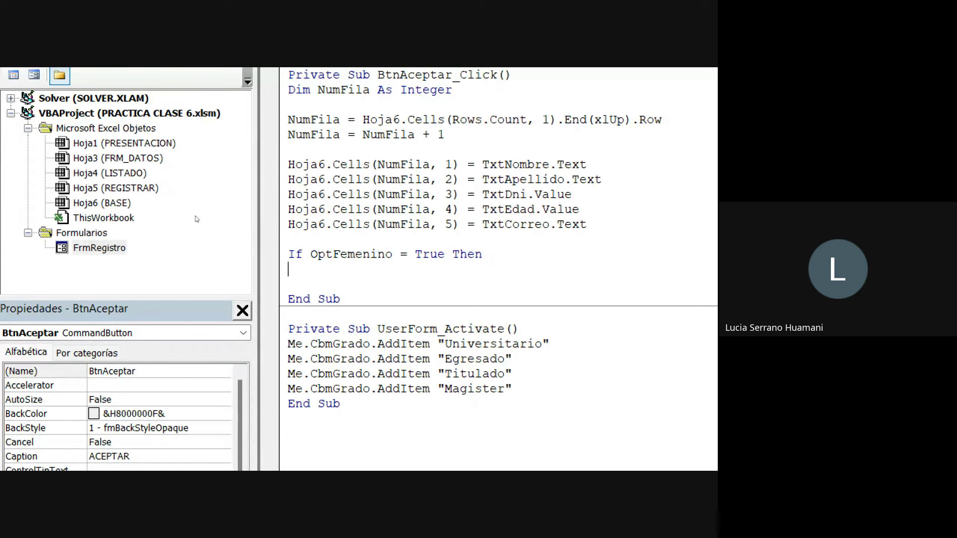
# - Write "Femenino" to Hoja6.Cells(NumFila, 6) and start the Else branch
pyautogui.write('Ho')
pyautogui.press('BackSpace')
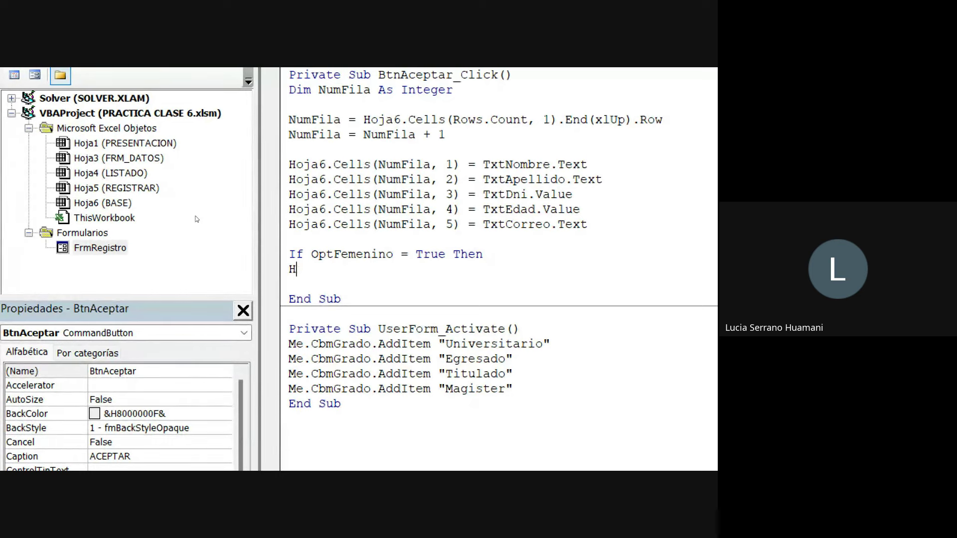
pyautogui.write('ola')
pyautogui.press('BackSpace')
pyautogui.press('BackSpace')
pyautogui.write('j')
pyautogui.write('a6.')
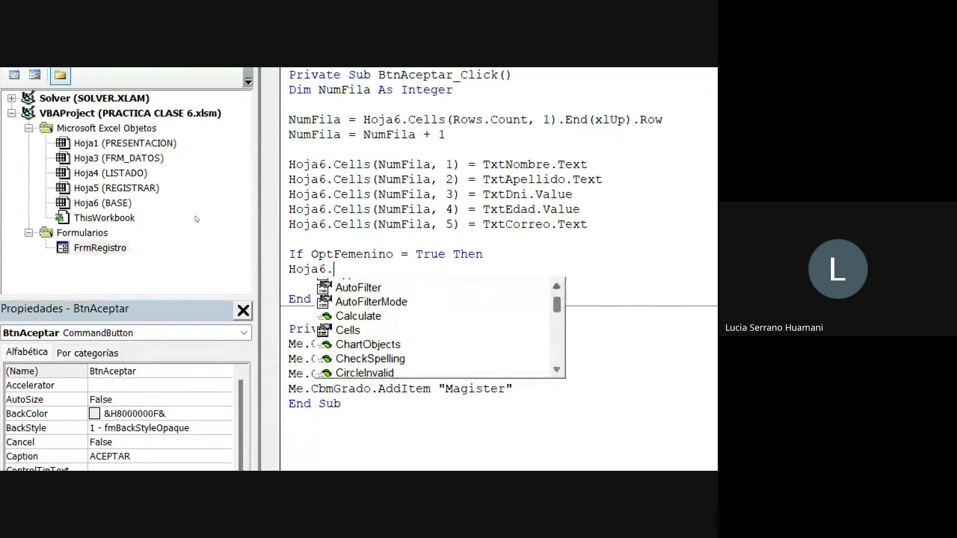
pyautogui.write('Cells(')
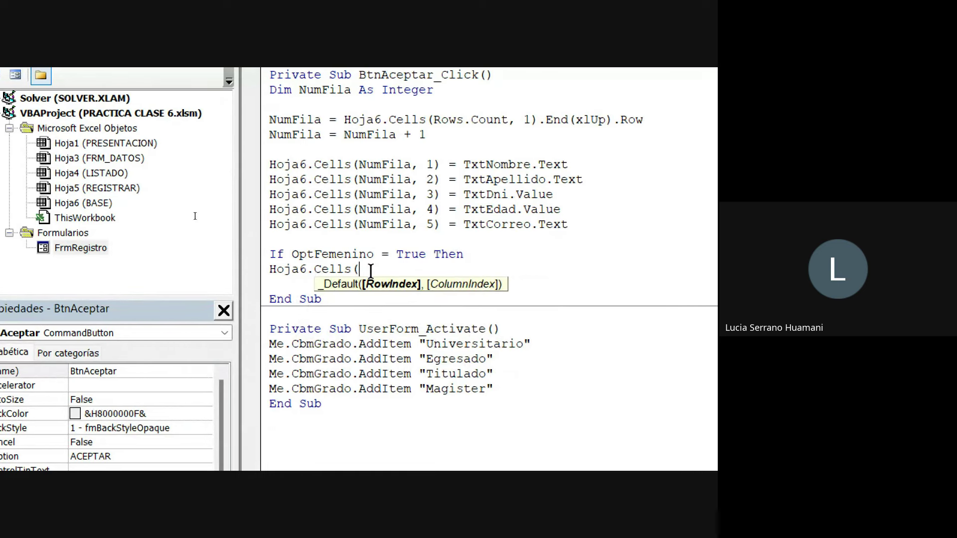
pyautogui.write('Num')
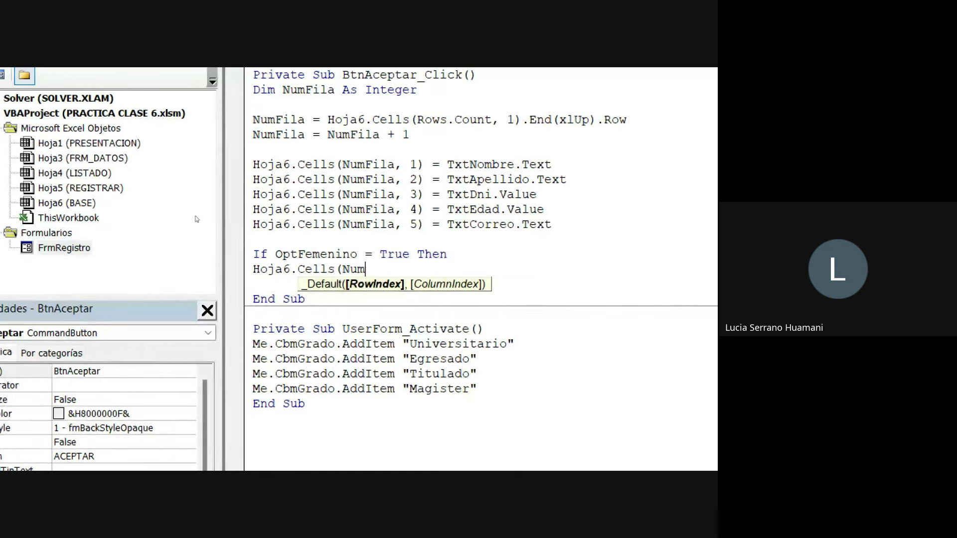
pyautogui.write('Fila')
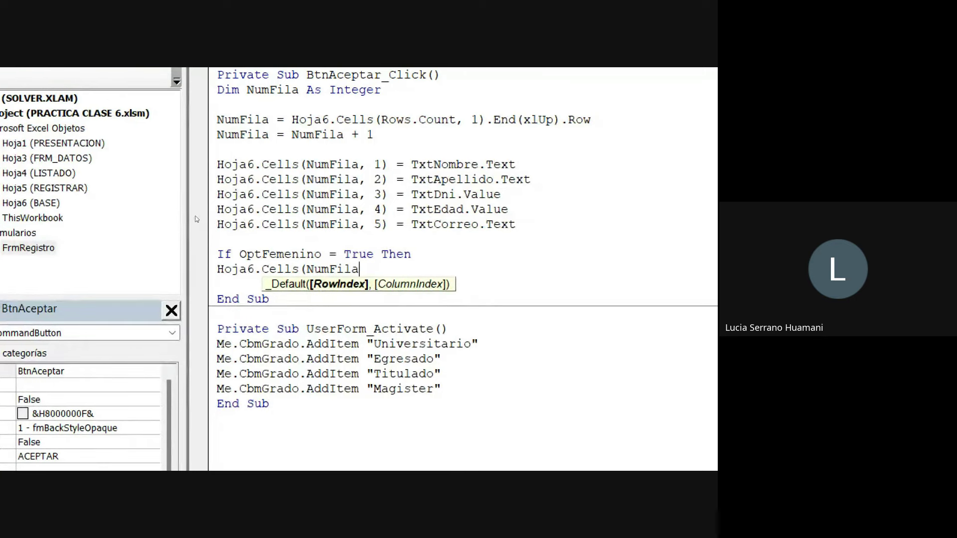
pyautogui.write(',')
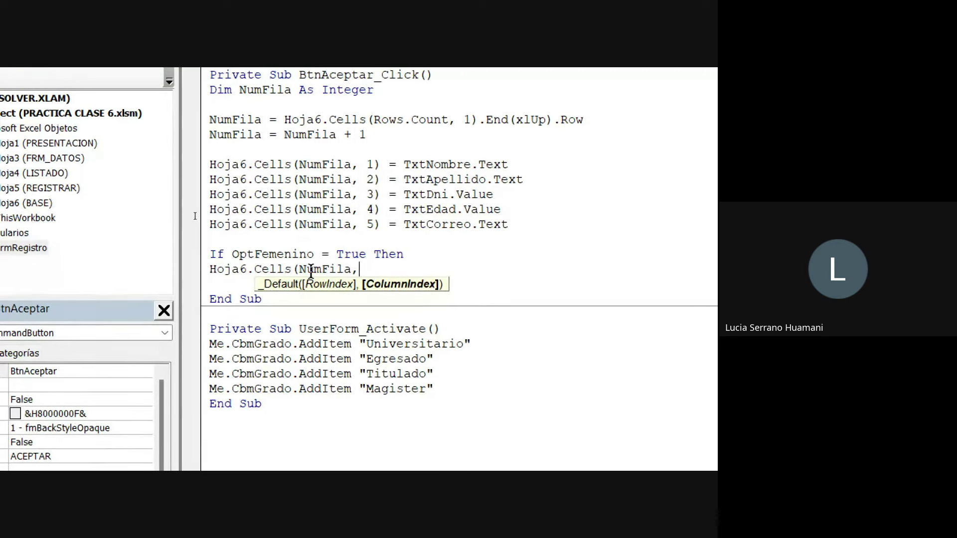
pyautogui.write('6')
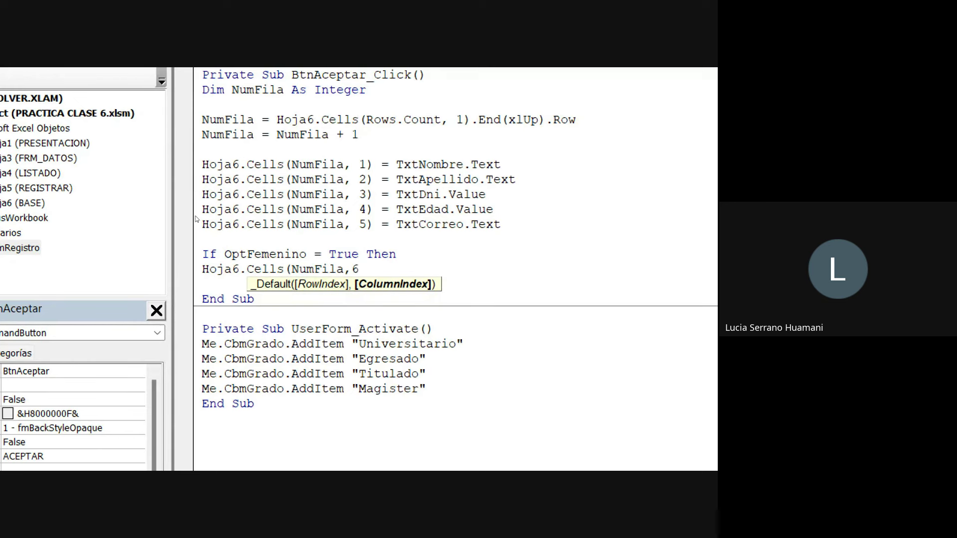
pyautogui.write(')')
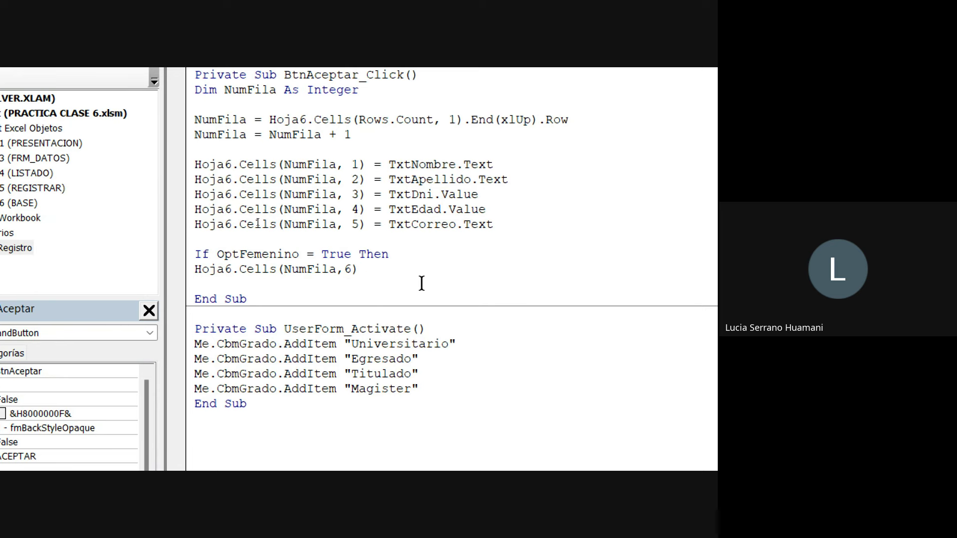
pyautogui.write('="')
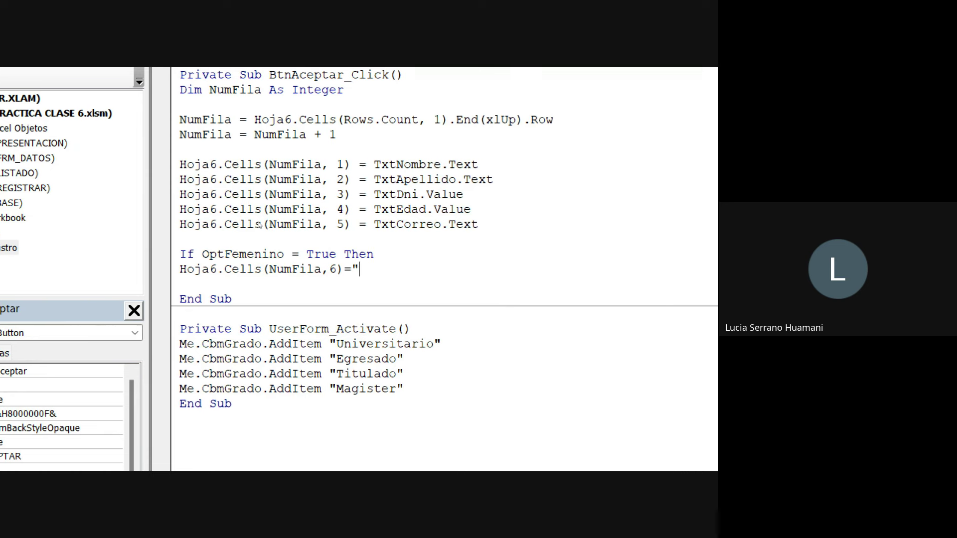
pyautogui.write('Femen')
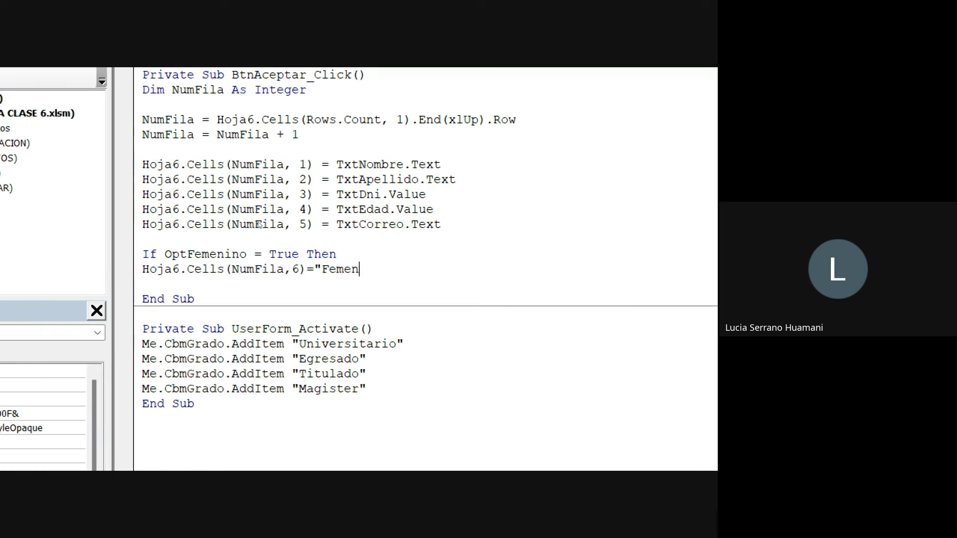
pyautogui.write('ino')
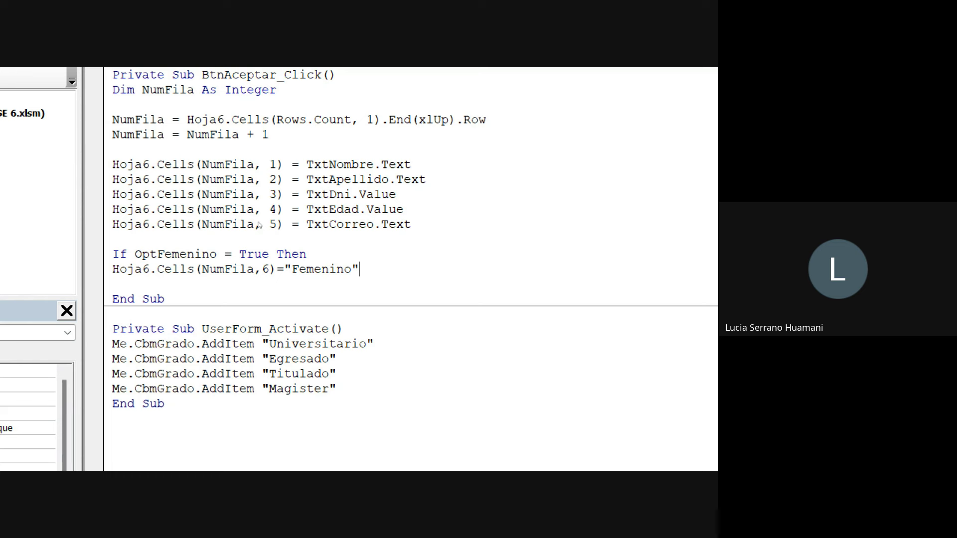
pyautogui.press('Return')
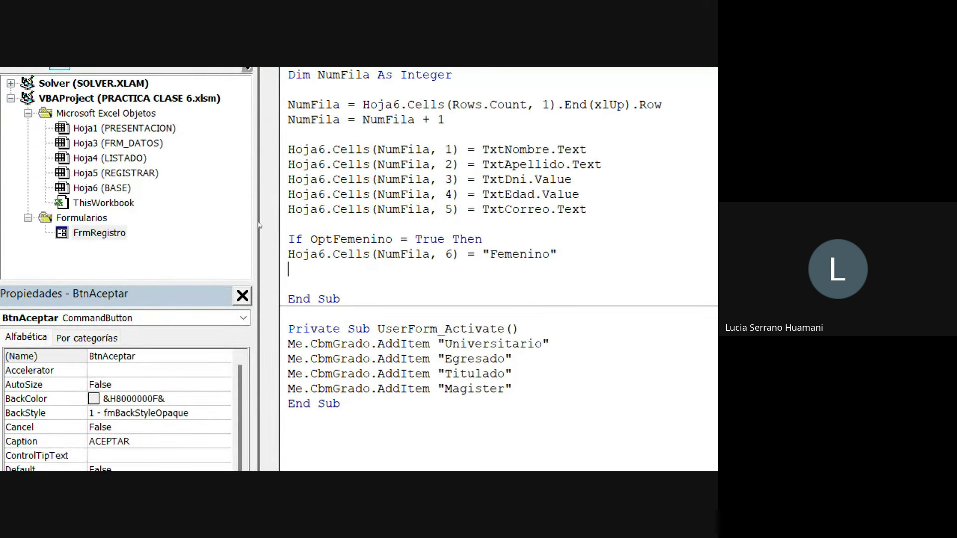
pyautogui.write('ELSE')
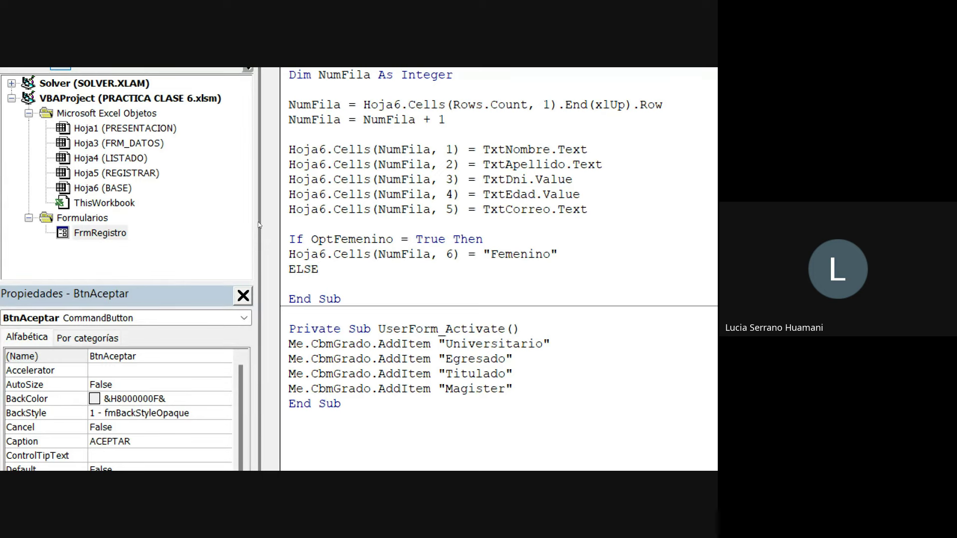
# - Under Else, write "Masculino" to Hoja6.Cells(NumFila, 6) and close the block with End If
pyautogui.press('Return')
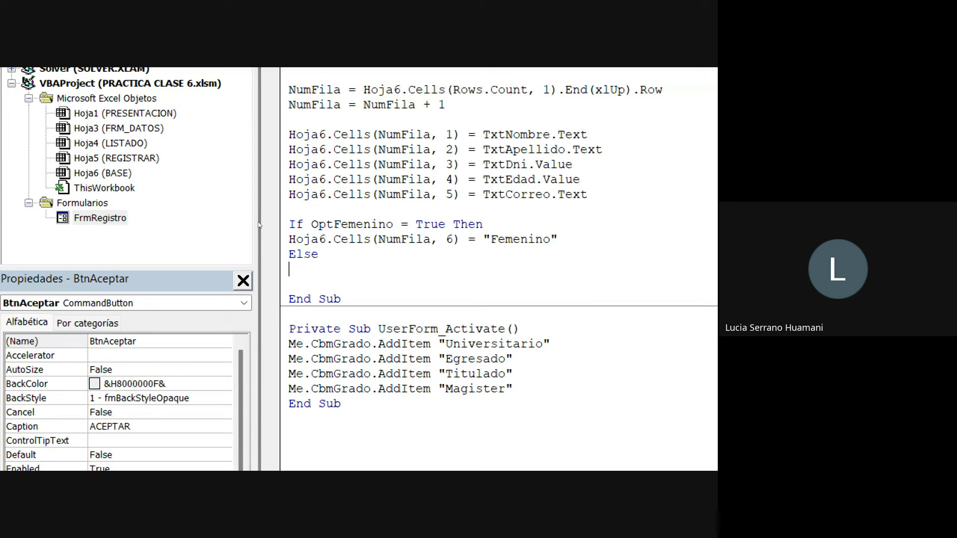
pyautogui.write('H')
pyautogui.write('oja')
pyautogui.write('6.c')
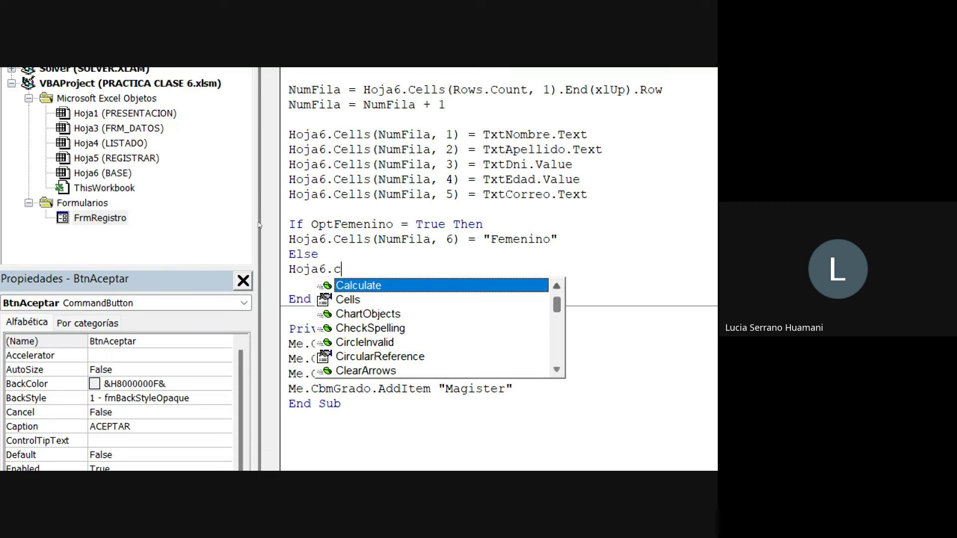
pyautogui.write('e')
pyautogui.press('Tab')
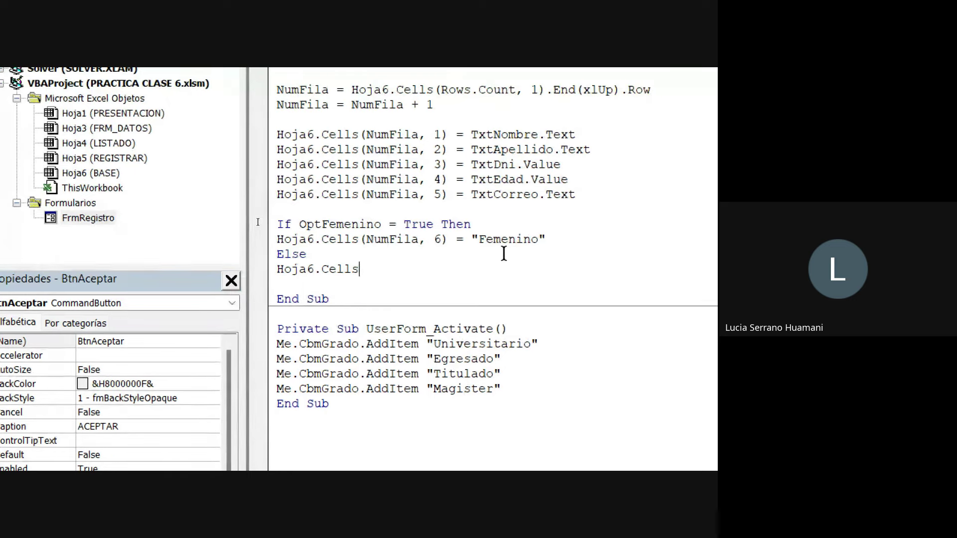
pyautogui.write(')')
pyautogui.press('BackSpace')
pyautogui.write('(Num')
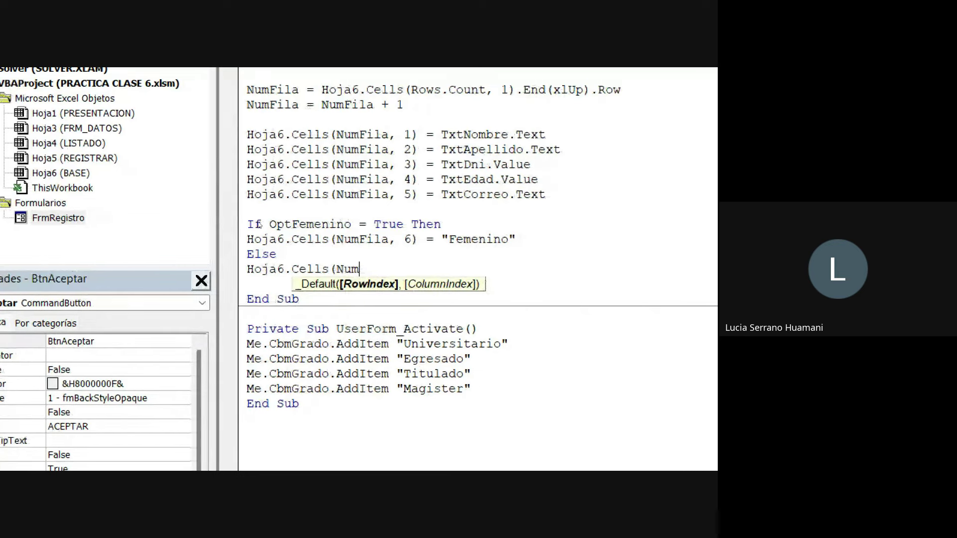
pyautogui.write('Fila,')
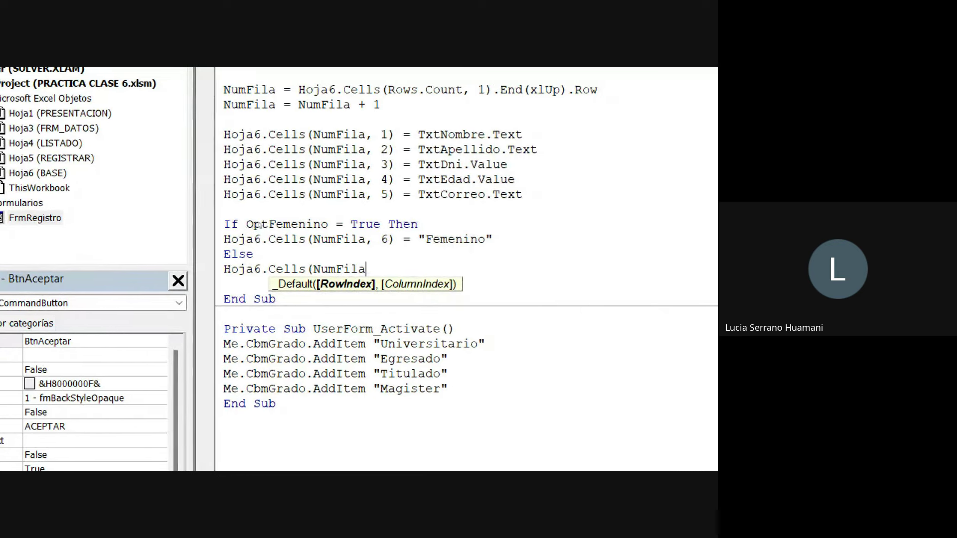
pyautogui.write('6')
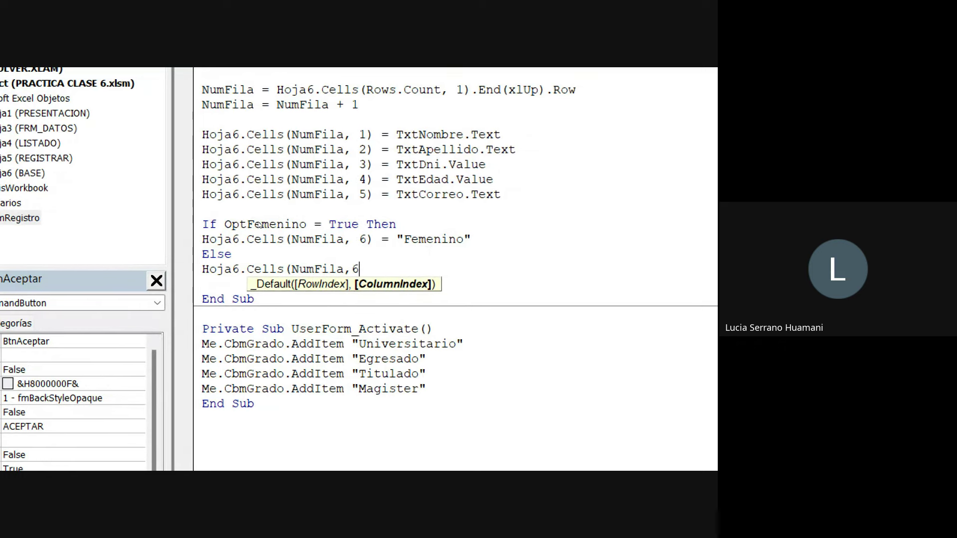
pyautogui.write(')=')
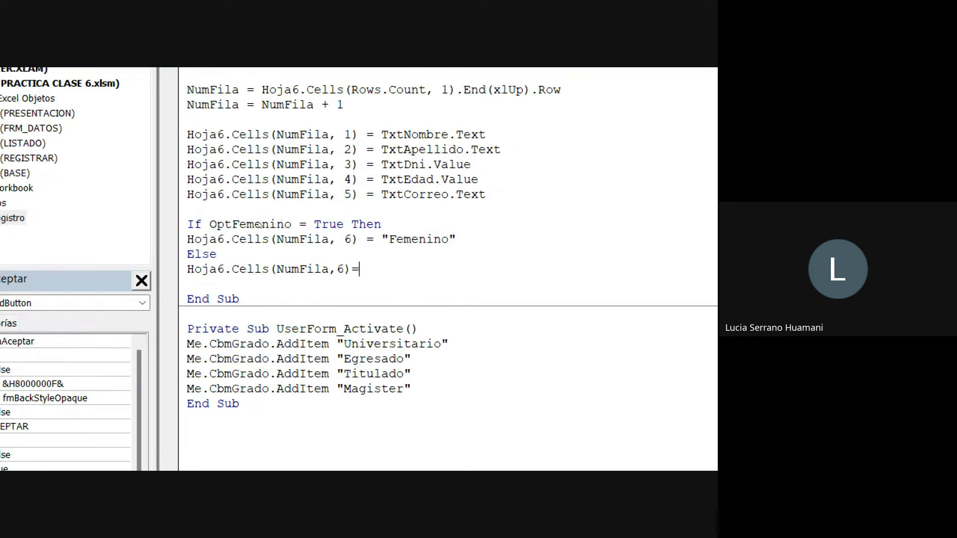
pyautogui.write('"Mas')
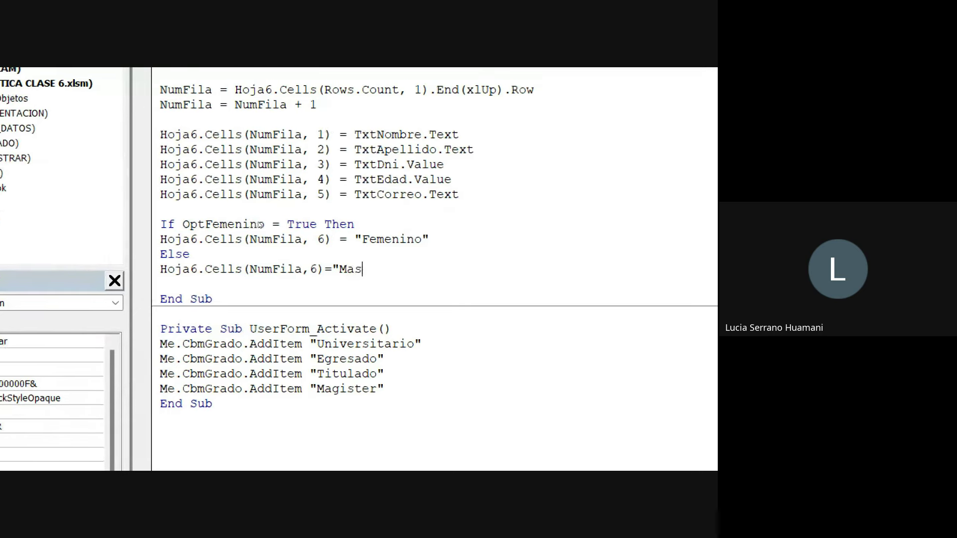
pyautogui.write('cul')
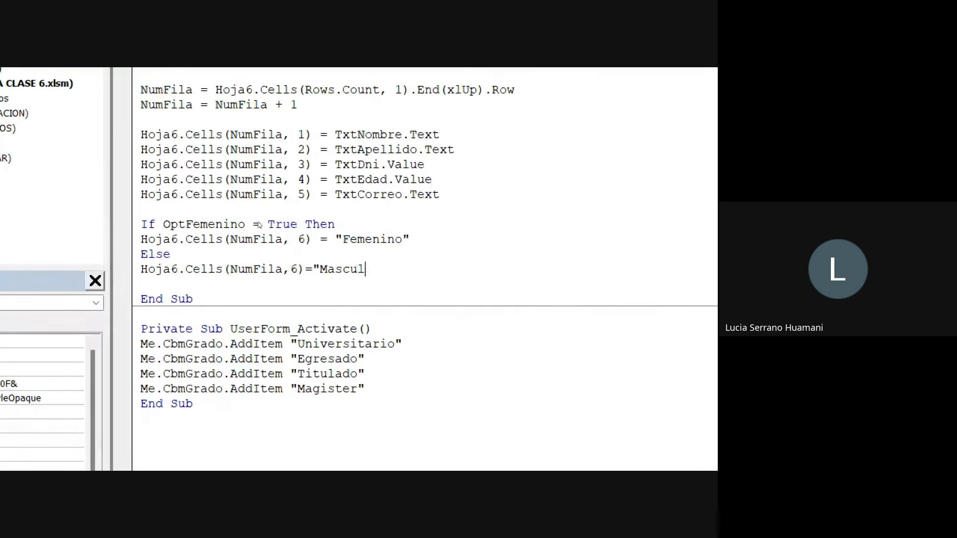
pyautogui.write('ino')
pyautogui.press('Return')
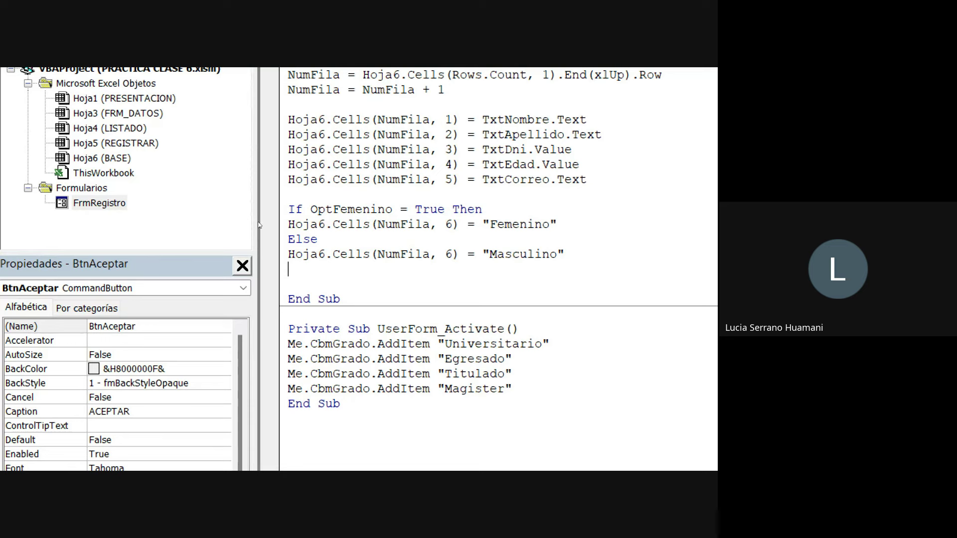
pyautogui.write('e')
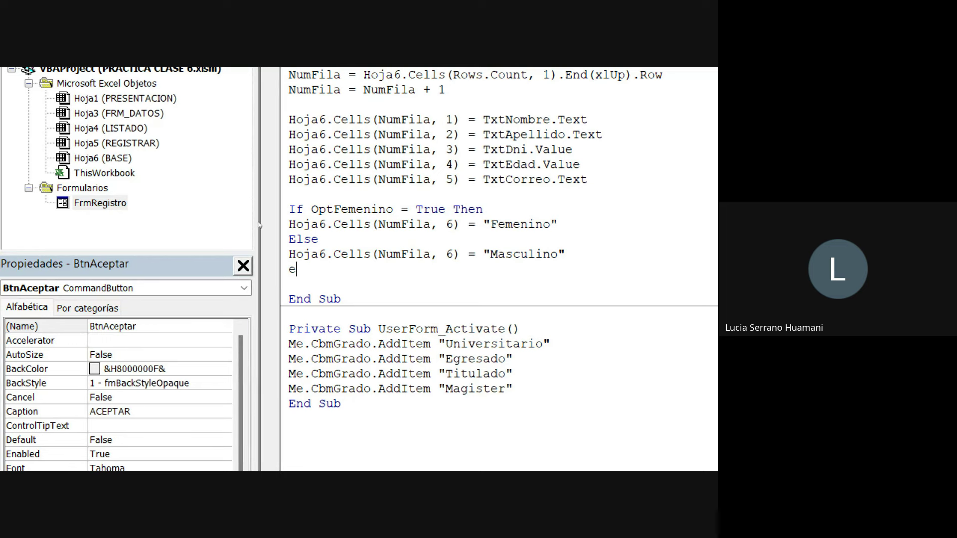
pyautogui.write('nd if')
pyautogui.press('Return')
pyautogui.press('Return')
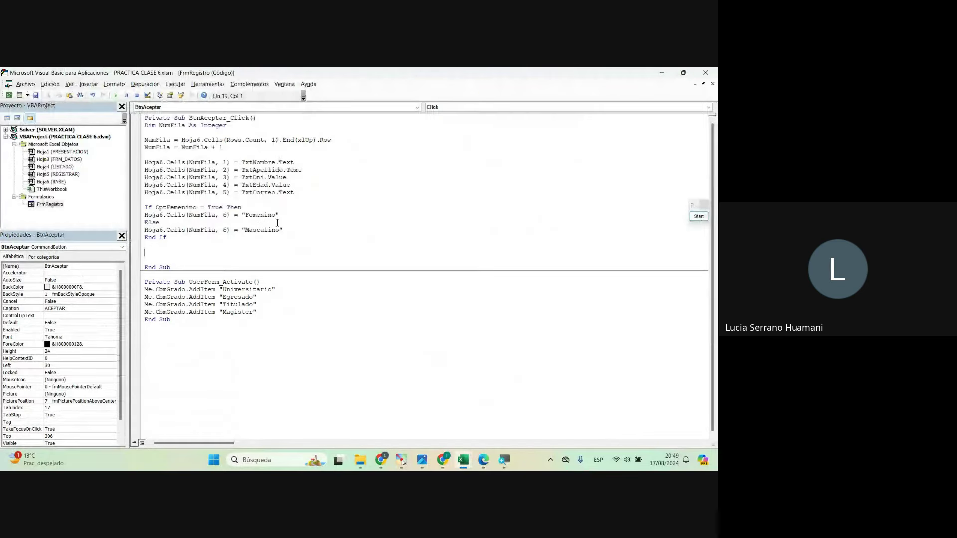
# - Run FrmRegistro and enter a test person's first name, surname, DNI, age 45 and e-mail
pyautogui.click(117, 95)
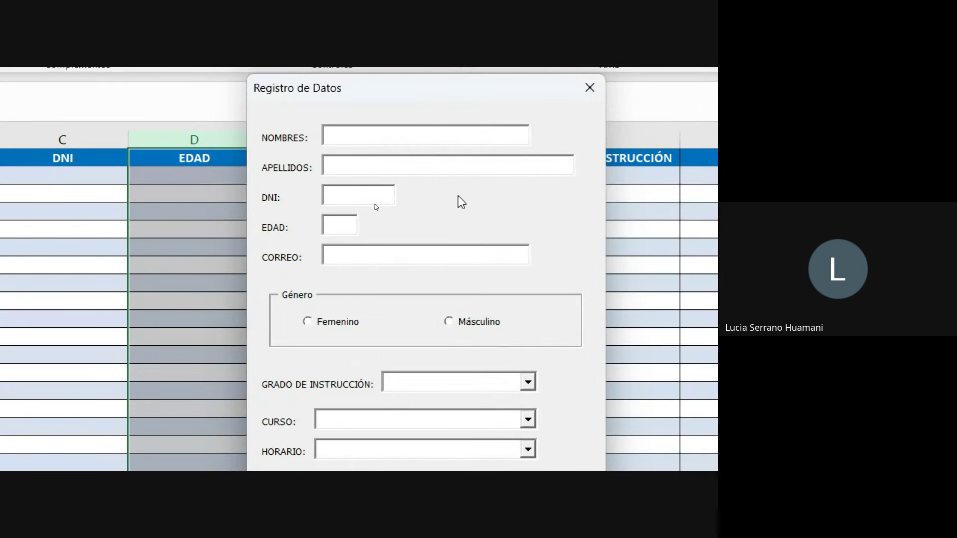
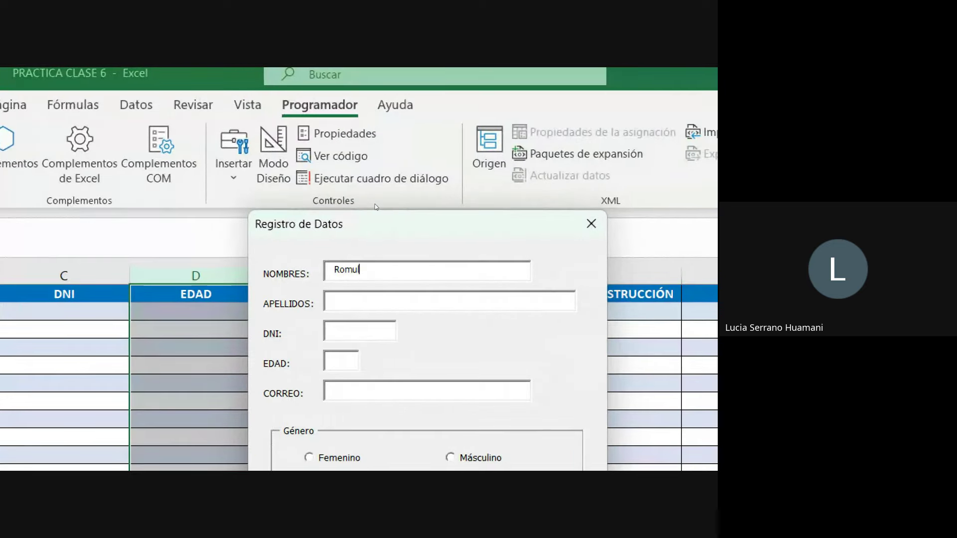
pyautogui.press('Tab')
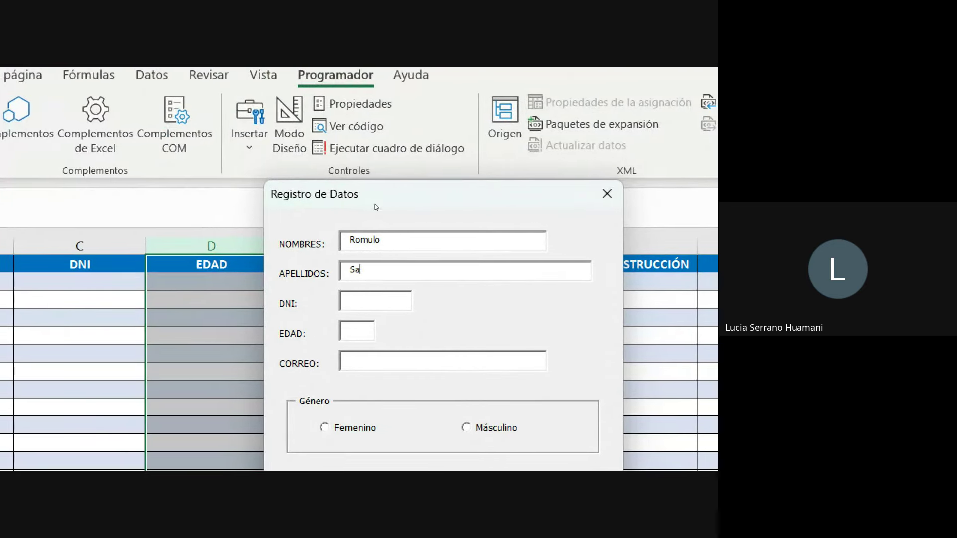
pyautogui.press('Tab')
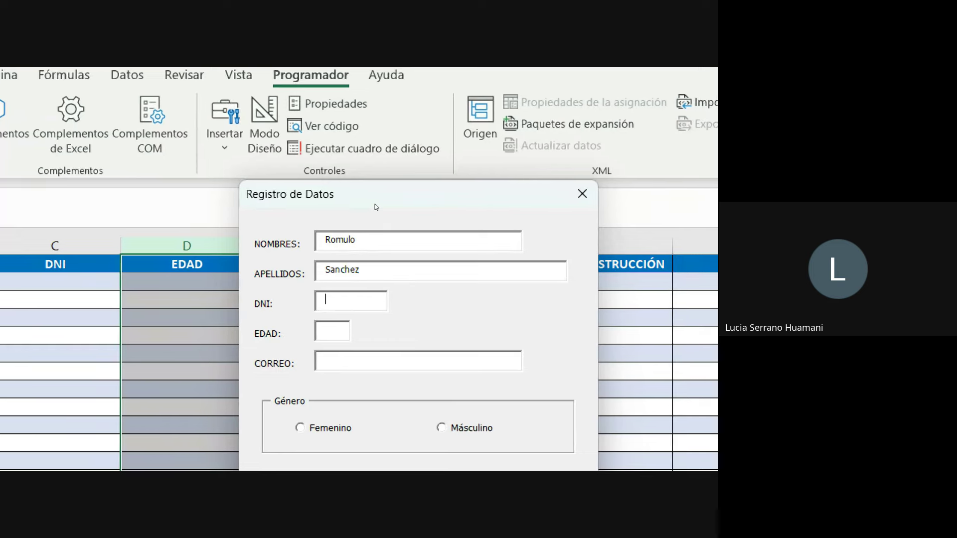
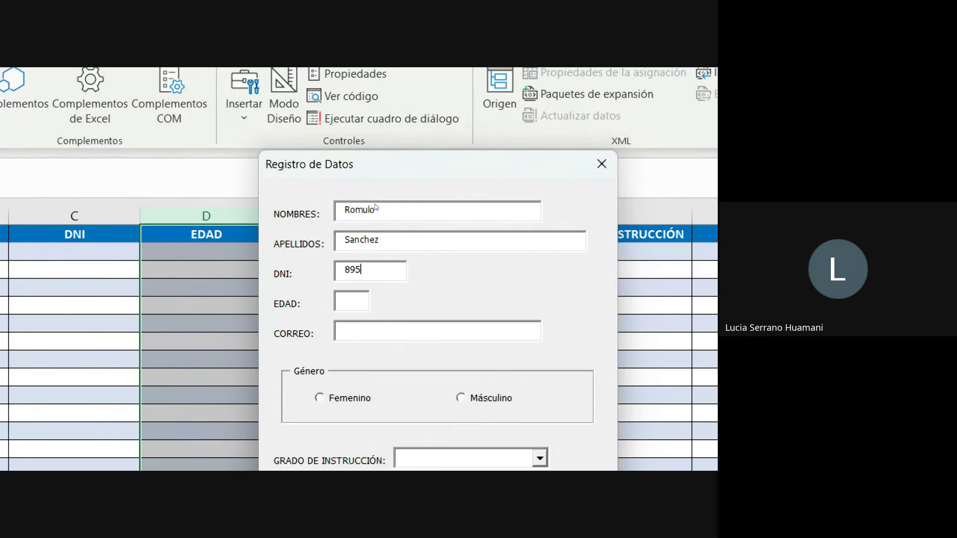
pyautogui.press('Tab')
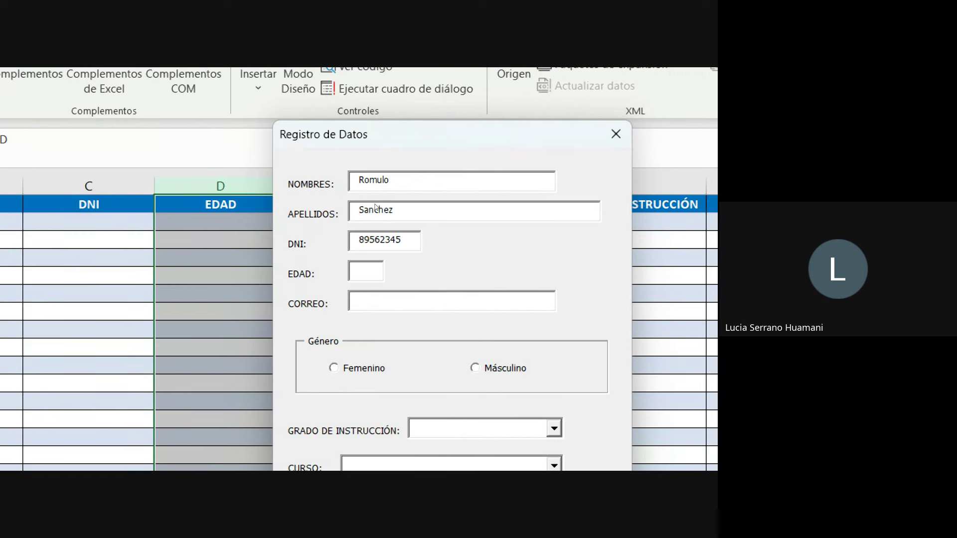
pyautogui.write('45')
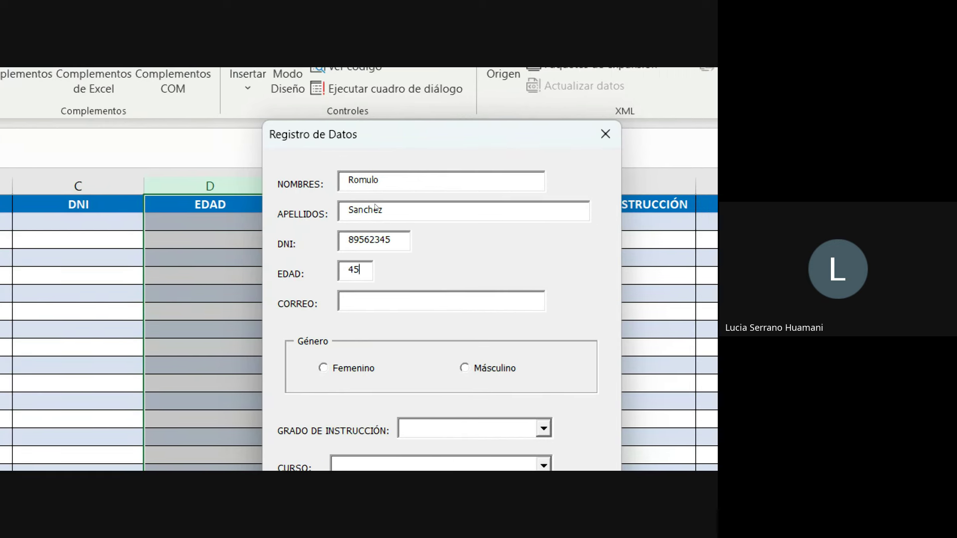
pyautogui.press('Tab')
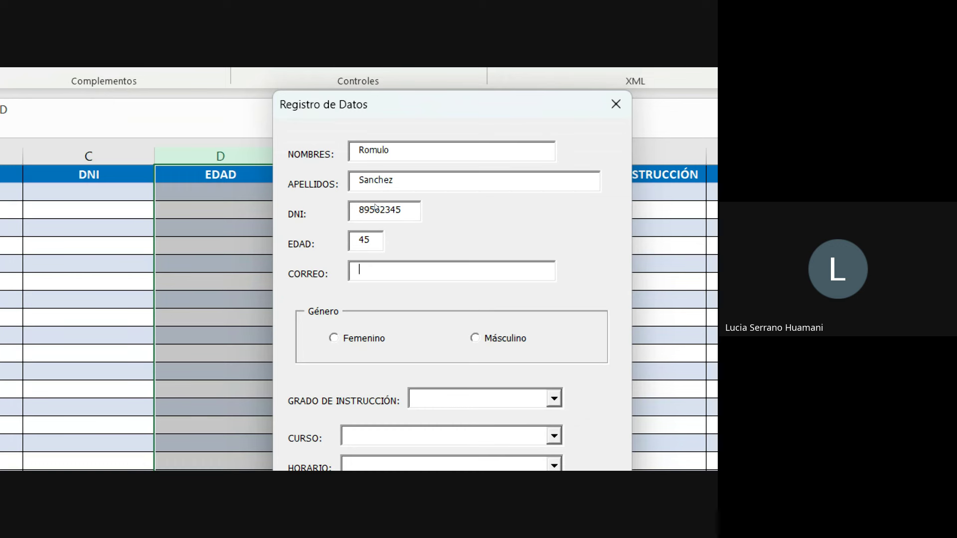
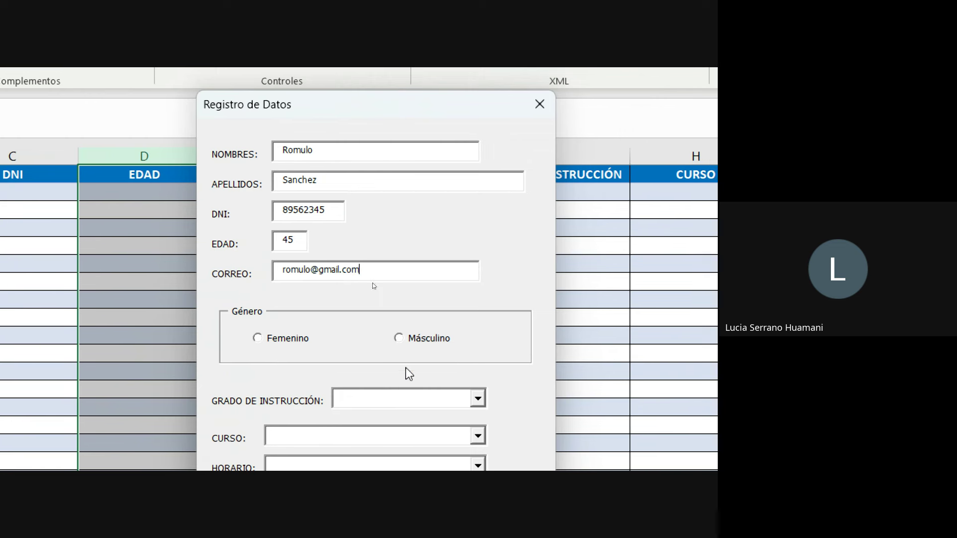
# - Choose Másculino as the gender, try Femenino, then settle back on Másculino
pyautogui.click(419, 341)
pyautogui.click(298, 340)
pyautogui.click(411, 342)
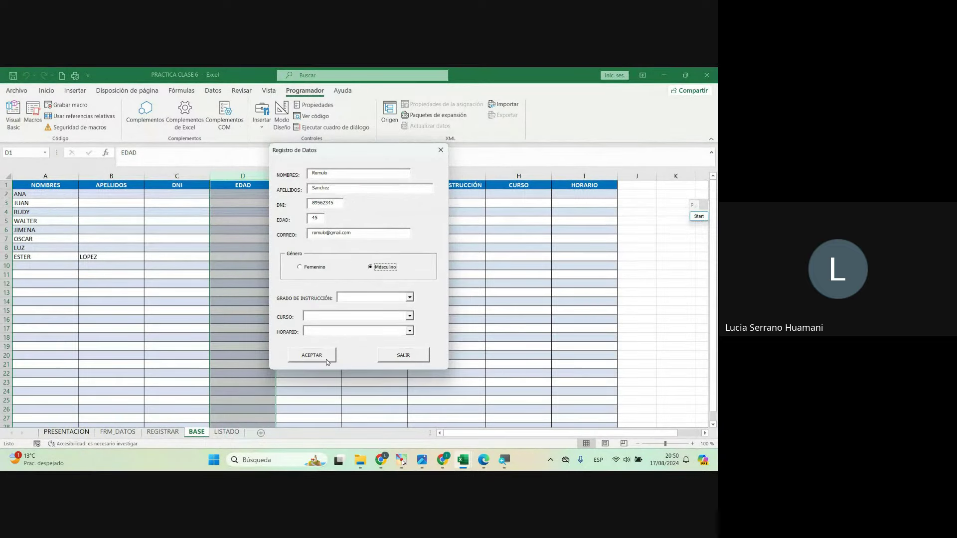
# - Submit the form and confirm row 10 of BASE holds the new record with Masculino
pyautogui.click(327, 359)
pyautogui.moveTo(360, 153)
pyautogui.mouseDown()
pyautogui.moveTo(411, 166)
pyautogui.moveTo(539, 149)
pyautogui.mouseUp()
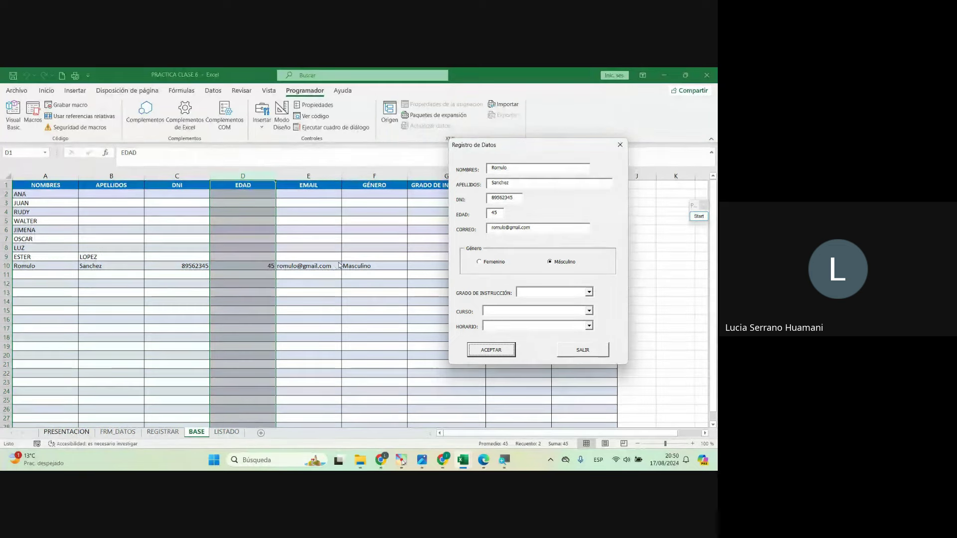
pyautogui.click(620, 145)
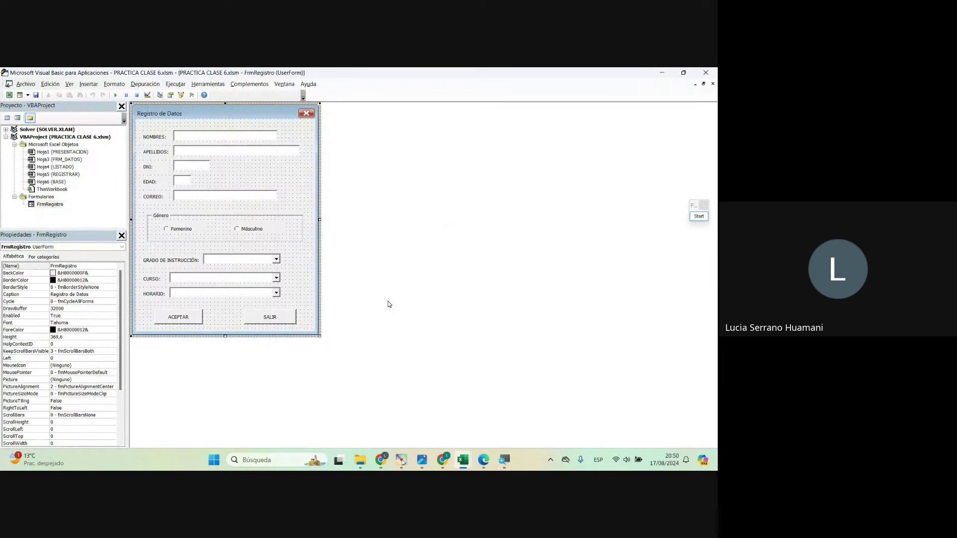
pyautogui.click(9, 95)
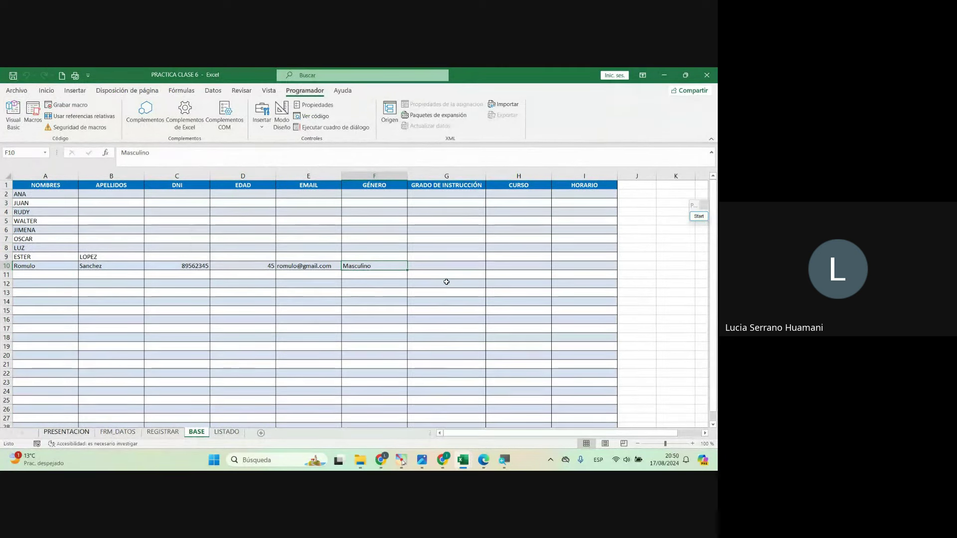
pyautogui.click(446, 266)
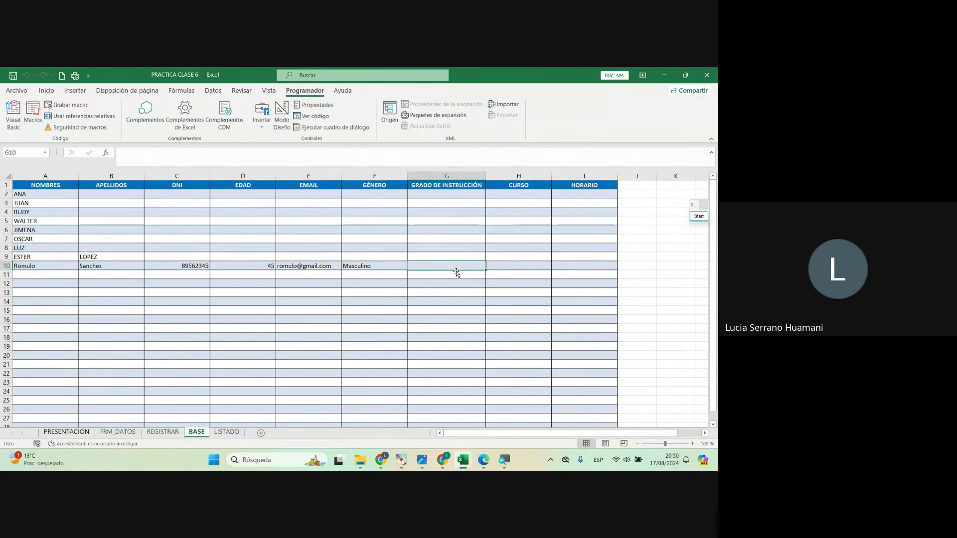
# - Reopen the Aceptar button's code in the VBA editor, then return to the Google Meet call
pyautogui.click(13, 113)
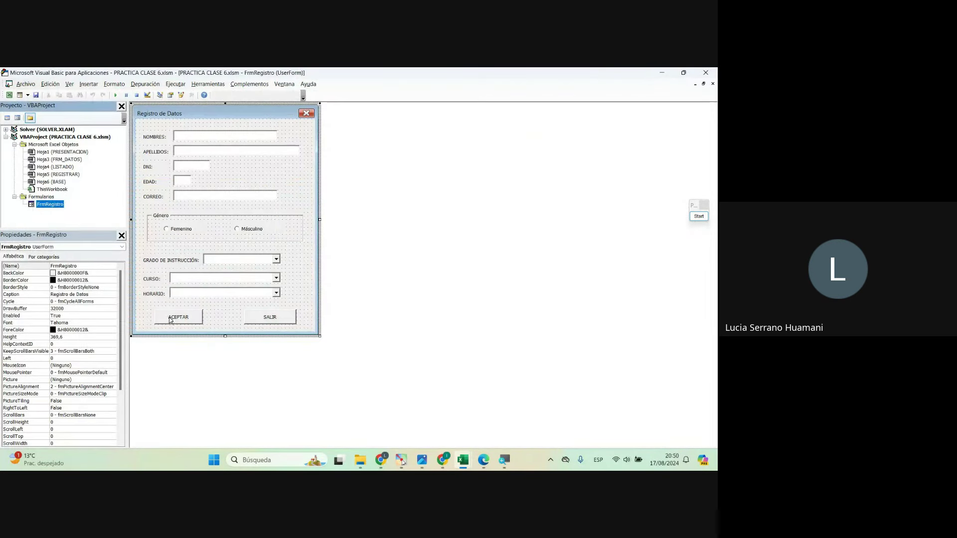
pyautogui.doubleClick(170, 317)
pyautogui.moveTo(381, 459)
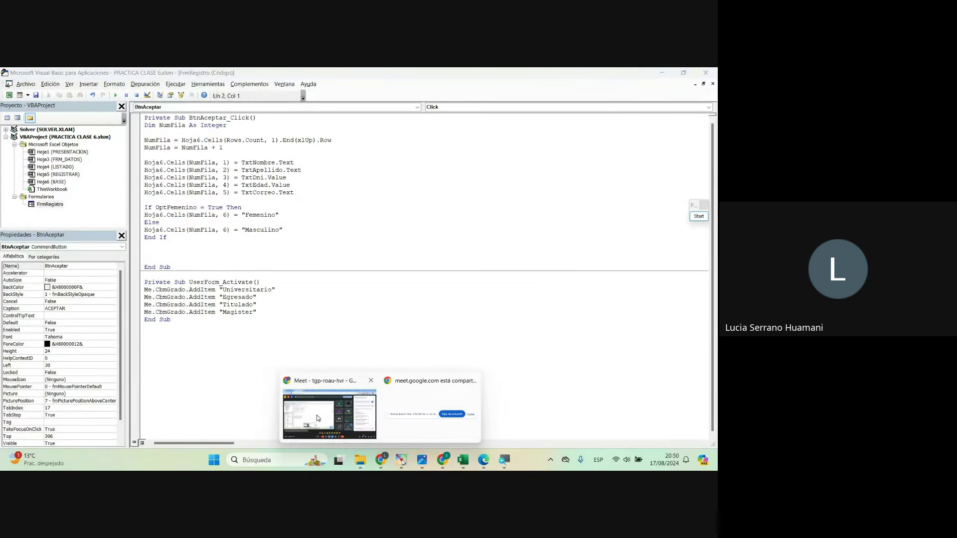
pyautogui.click(329, 414)
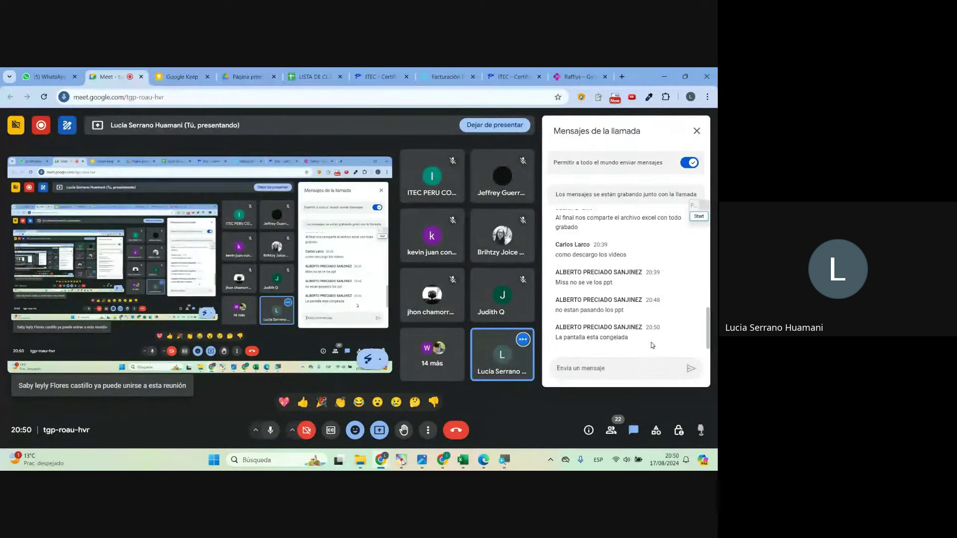
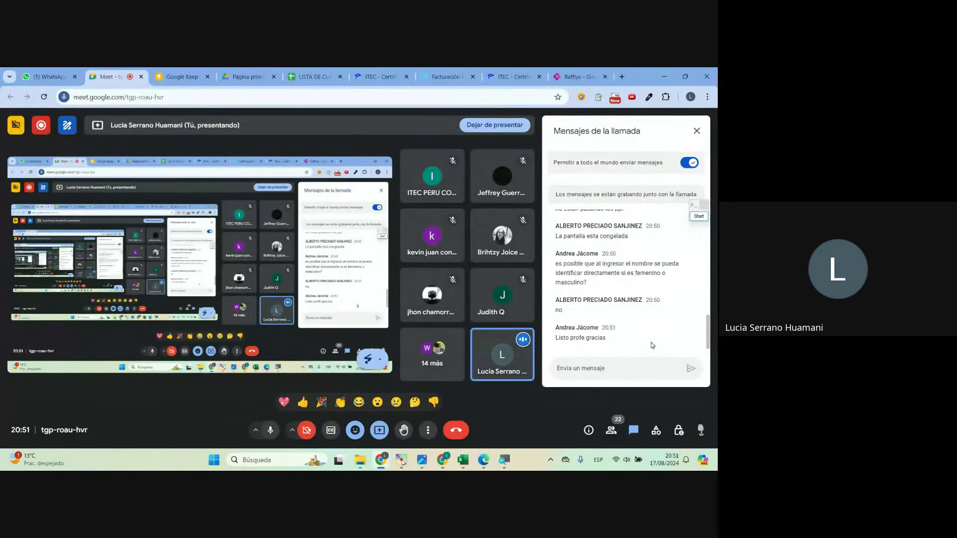
# - Switch from the Meet call back to the VBA editor showing the FrmRegistro ACEPTAR code
pyautogui.hotkey('alt', 'Tab')
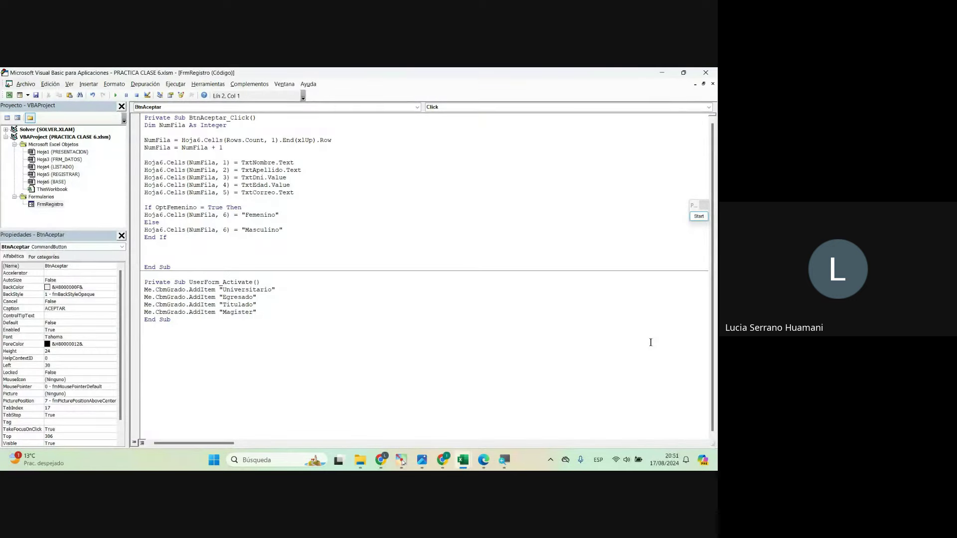
pyautogui.hotkey('alt', 'Tab')
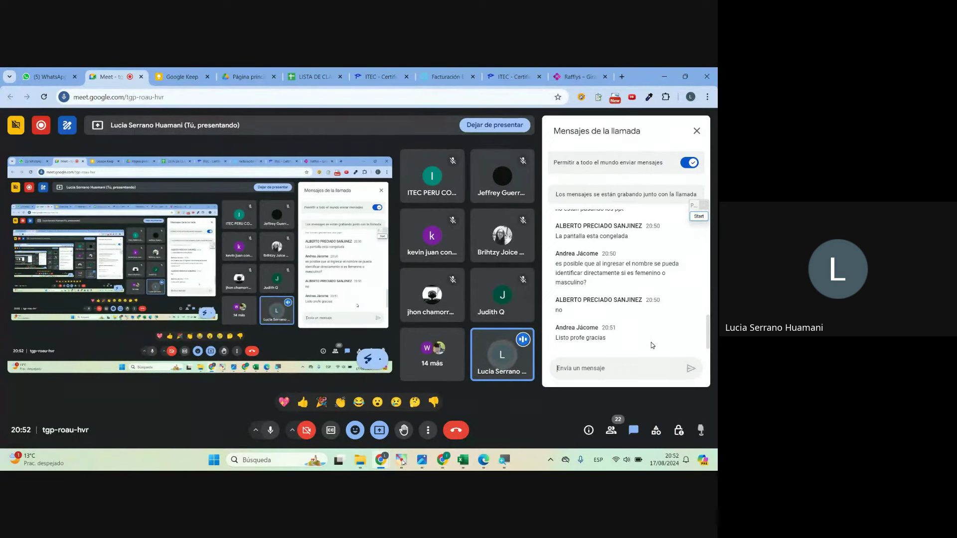
pyautogui.hotkey('alt', 'Tab')
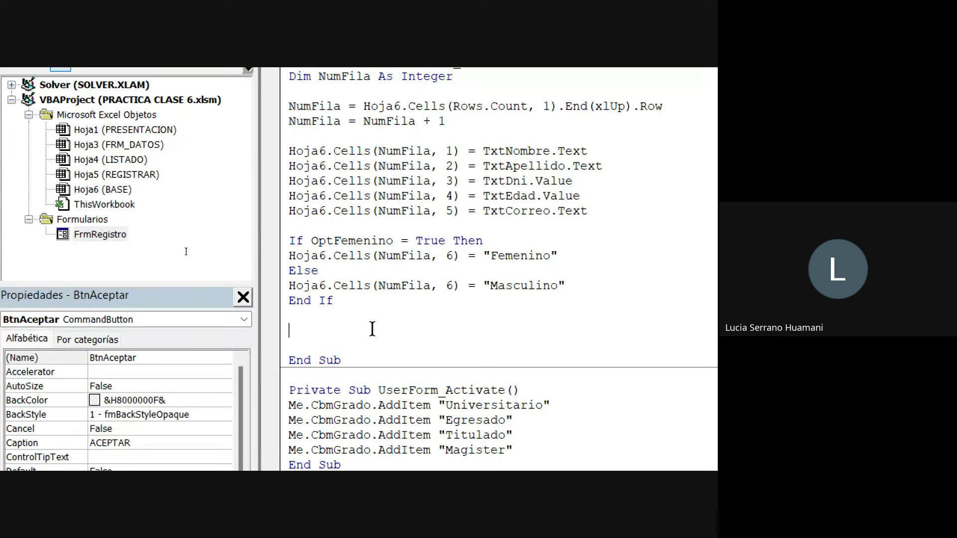
# - Open the FrmRegistro design and check the grade combo box's name
pyautogui.doubleClick(92, 236)
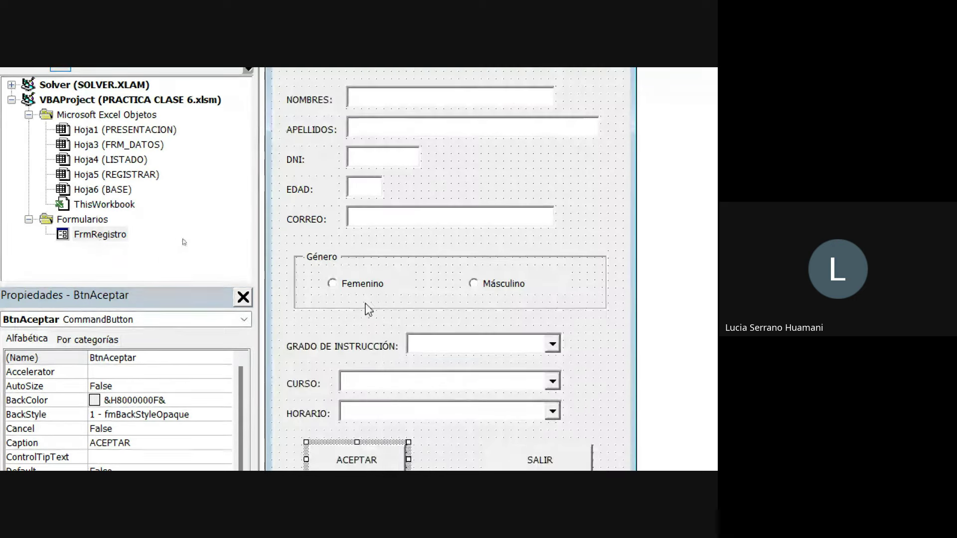
pyautogui.scroll(-3, 368, 309)
pyautogui.click(477, 287)
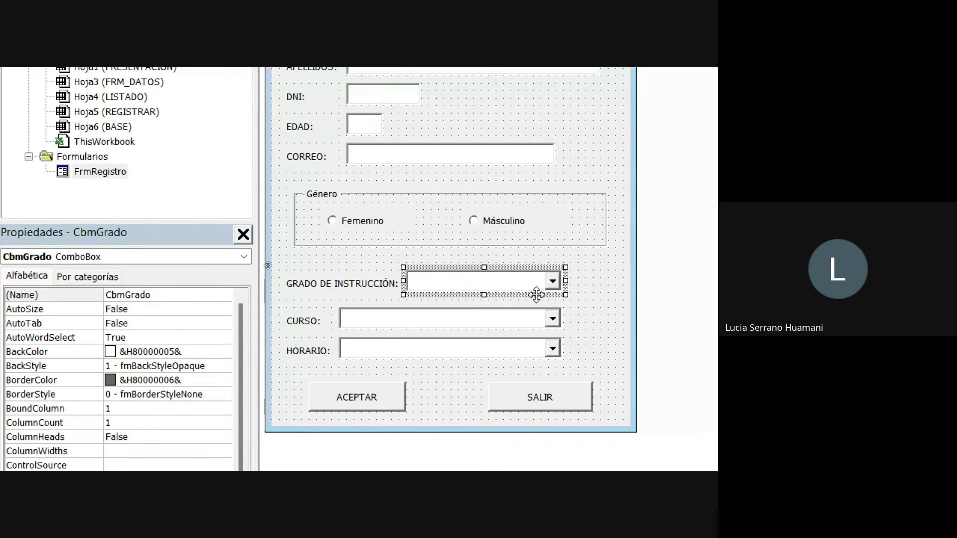
pyautogui.scroll(2, 502, 87)
pyautogui.scroll(-1, 481, 336)
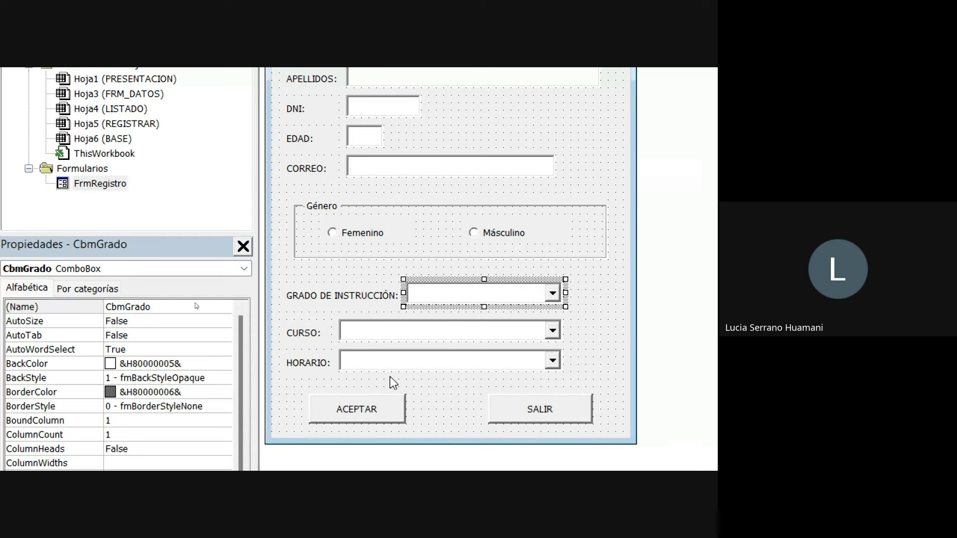
# - Add a Hoja6.Cells(NumFila,7) line below the gender End If in the ACEPTAR code
pyautogui.doubleClick(373, 407)
pyautogui.scroll(-1, 353, 299)
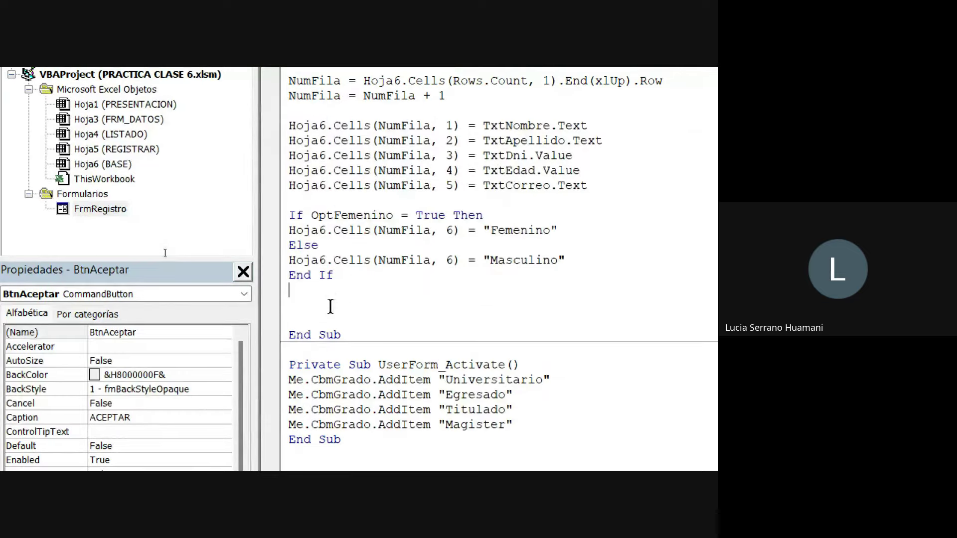
pyautogui.click(324, 305)
pyautogui.moveTo(334, 275); pyautogui.dragTo(281, 215)
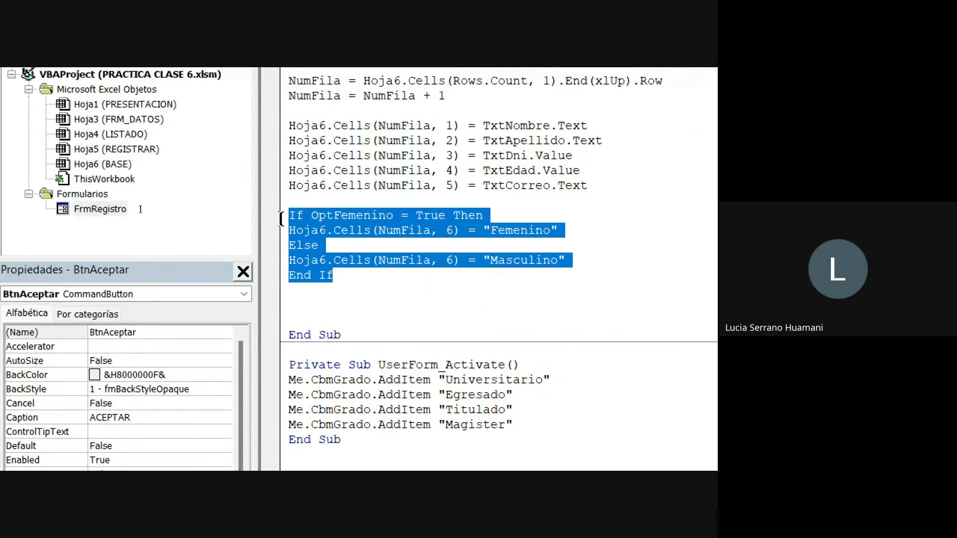
pyautogui.click(305, 314)
pyautogui.click(324, 307)
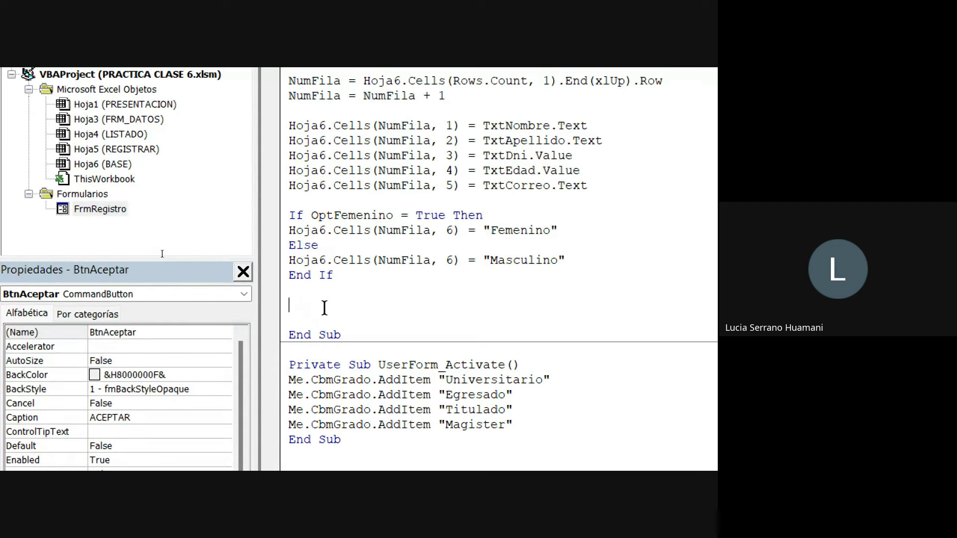
pyautogui.write('Ho')
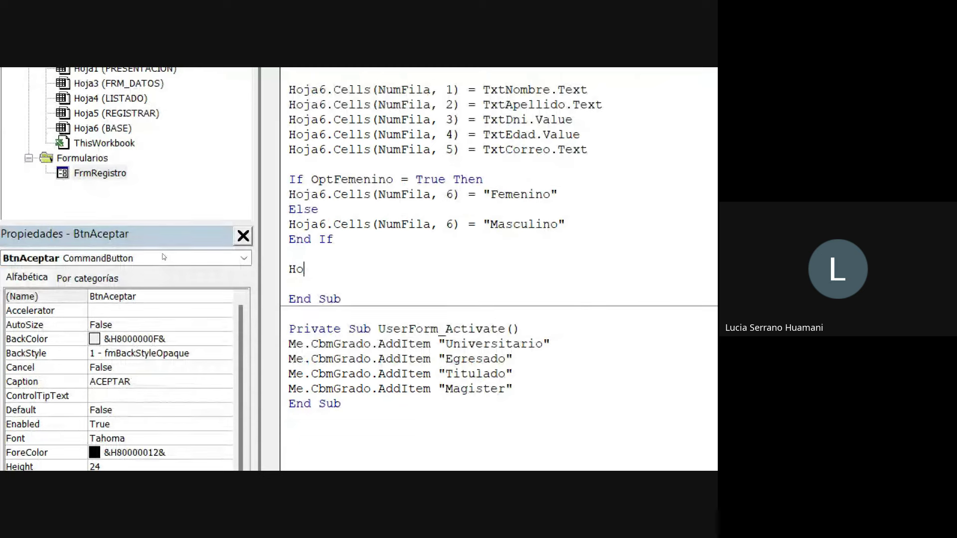
pyautogui.write('ja6')
pyautogui.write('.')
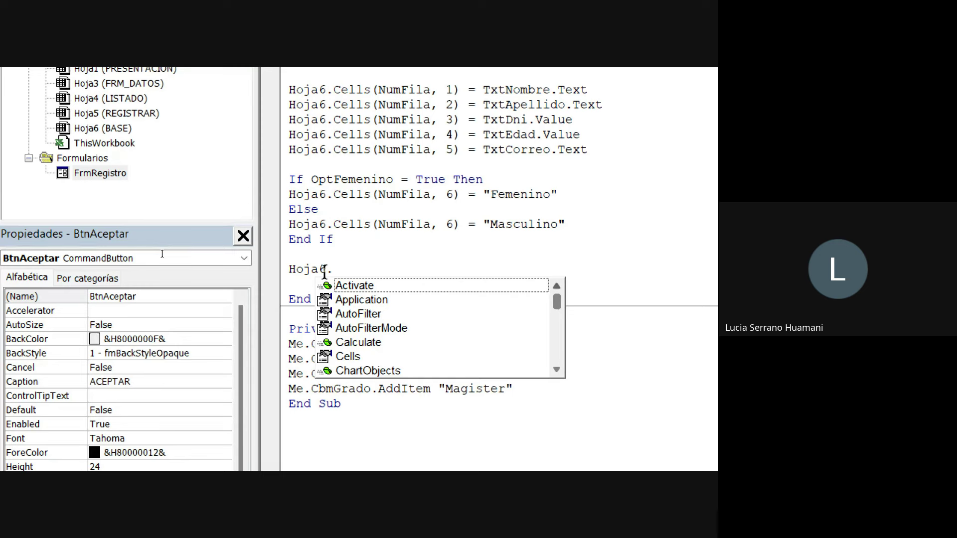
pyautogui.write('ce')
pyautogui.press('Tab')
pyautogui.write('(')
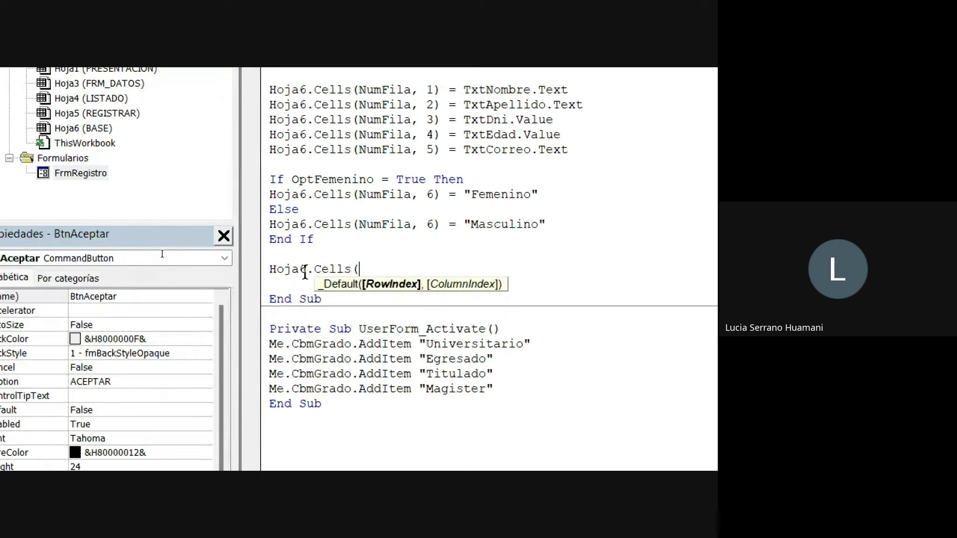
pyautogui.write('NumFi')
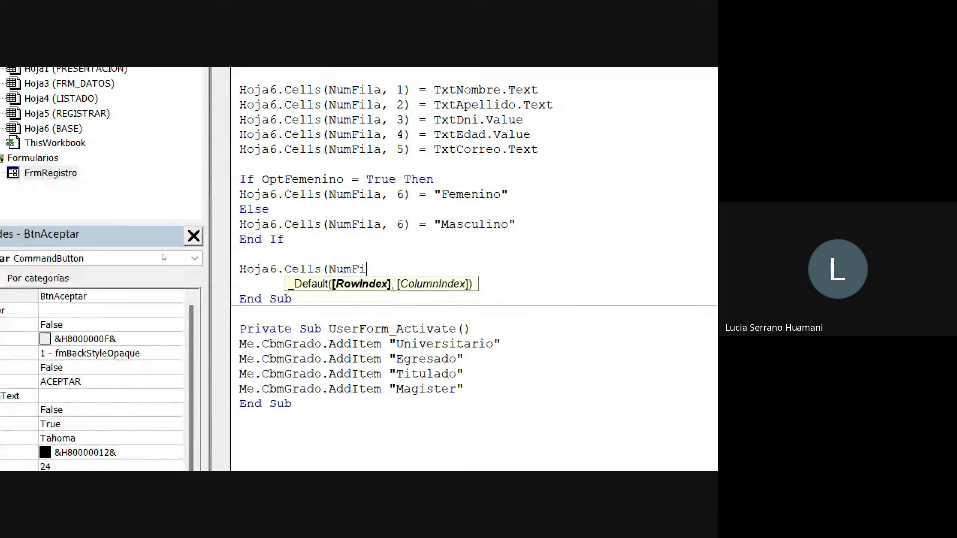
pyautogui.write('la,')
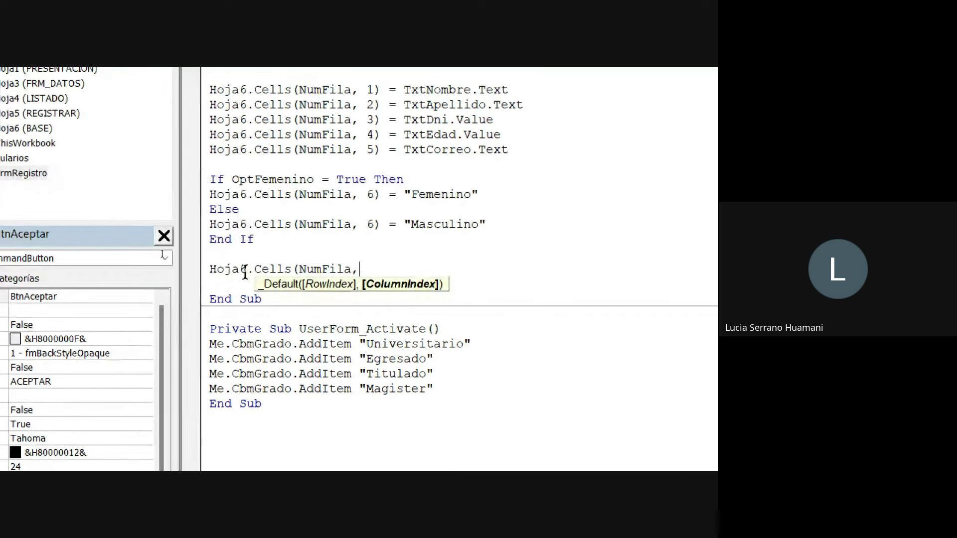
pyautogui.write('7)')
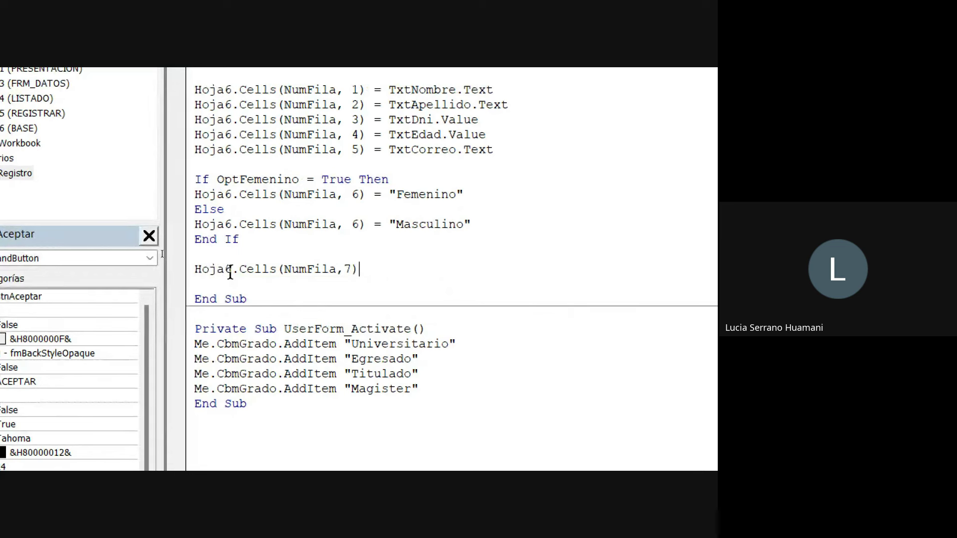
pyautogui.write('=')
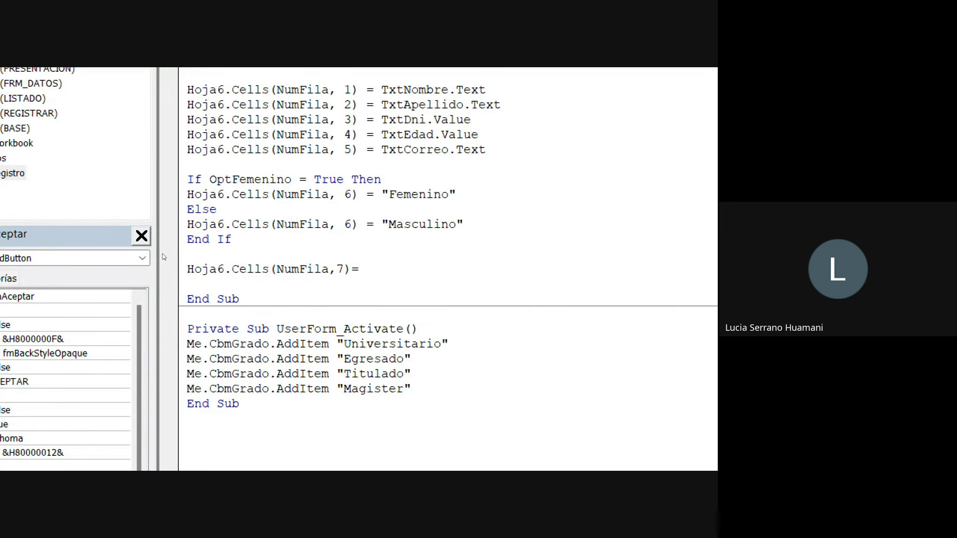
pyautogui.press('BackSpace')
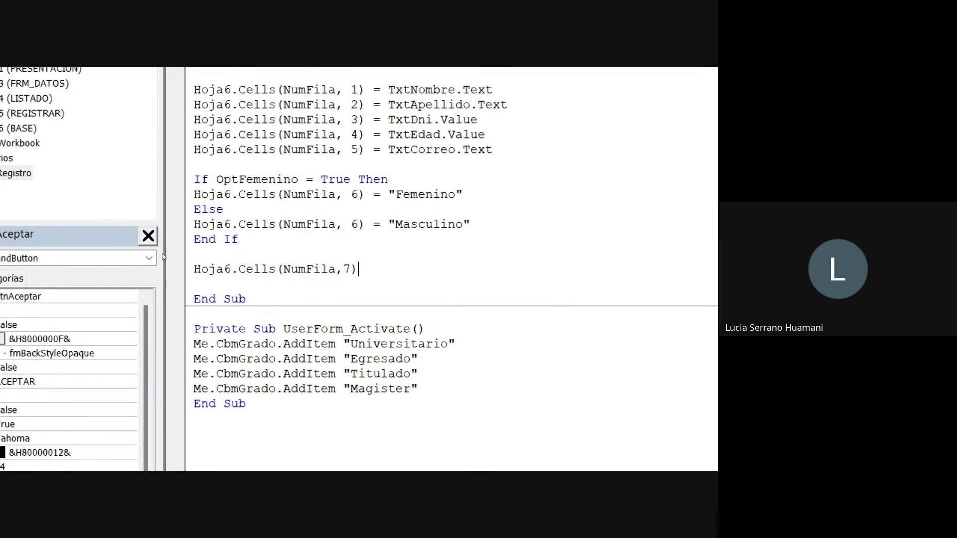
# - Rename the grade combo box from CbmGrado to CmbGrado in the form design
pyautogui.doubleClick(91, 181)
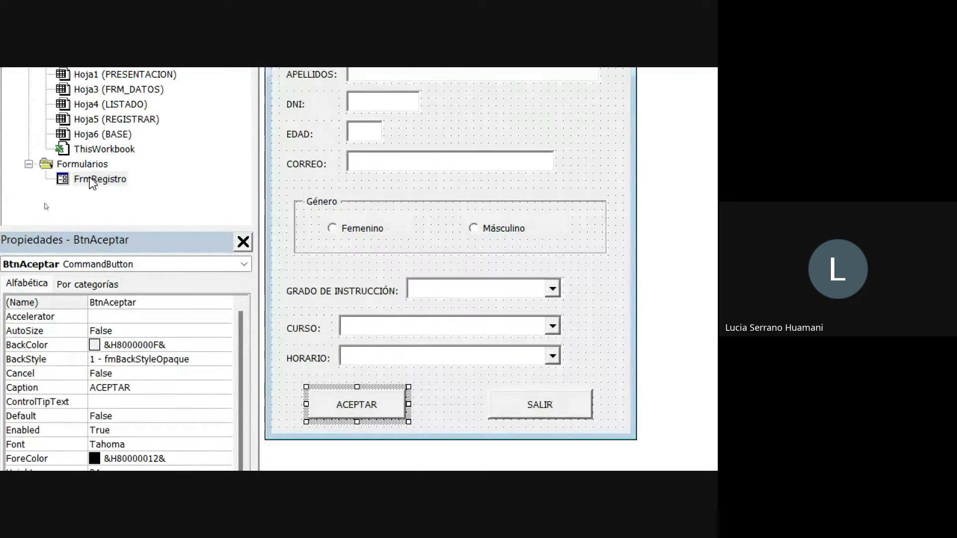
pyautogui.click(413, 289)
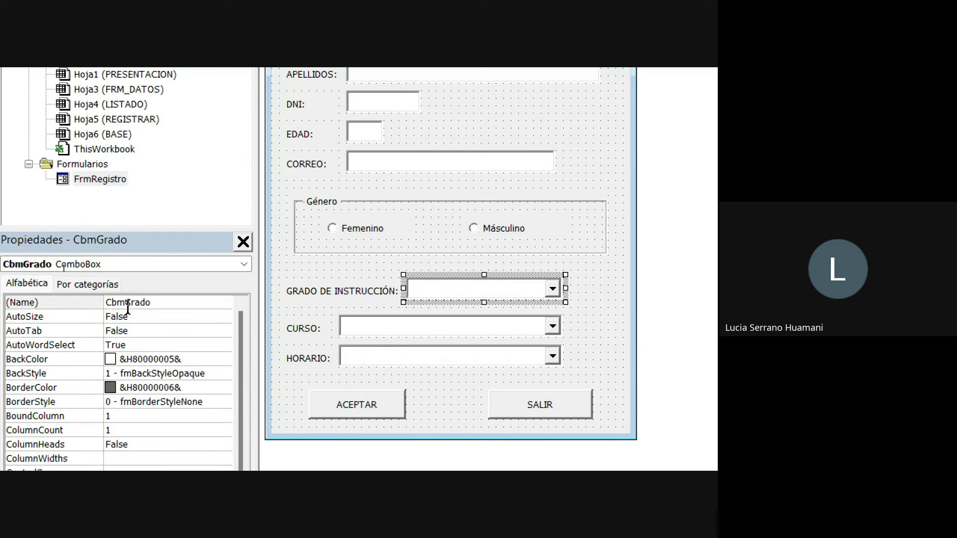
pyautogui.click(123, 296)
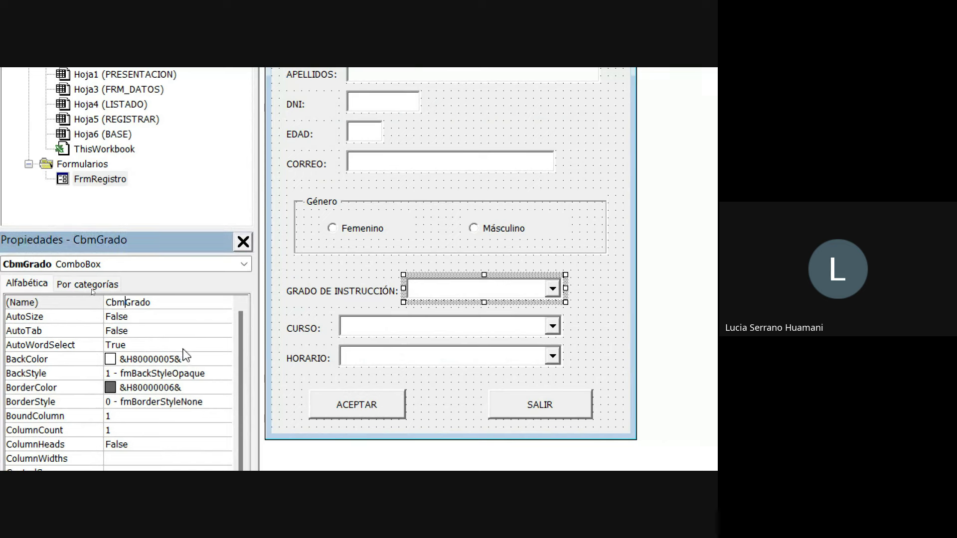
pyautogui.press('BackSpace')
pyautogui.press('BackSpace')
pyautogui.write('mb')
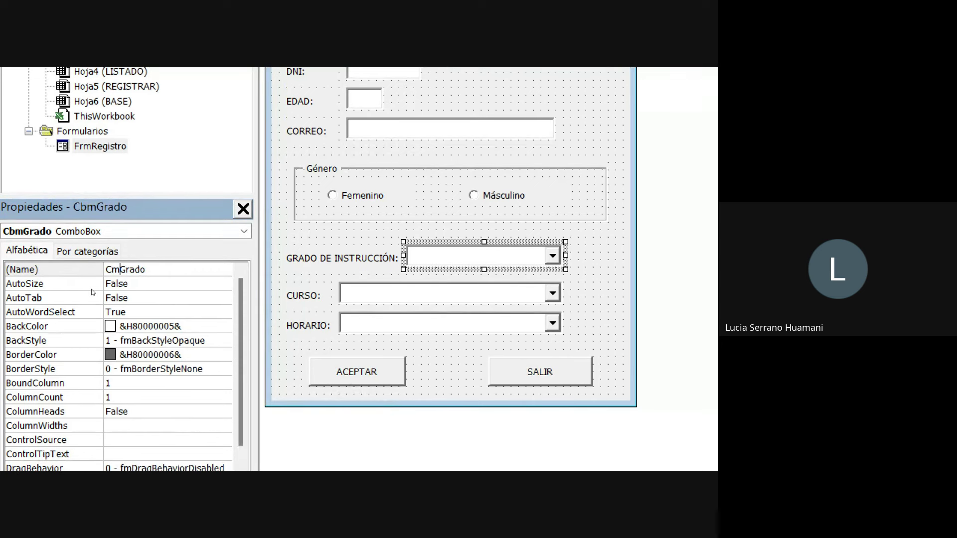
pyautogui.click(94, 264)
pyautogui.click(188, 264)
# - Complete the column 7 line as Hoja6.Cells(NumFila, 7) = CmbGrado.Text and start a new line
pyautogui.doubleClick(352, 378)
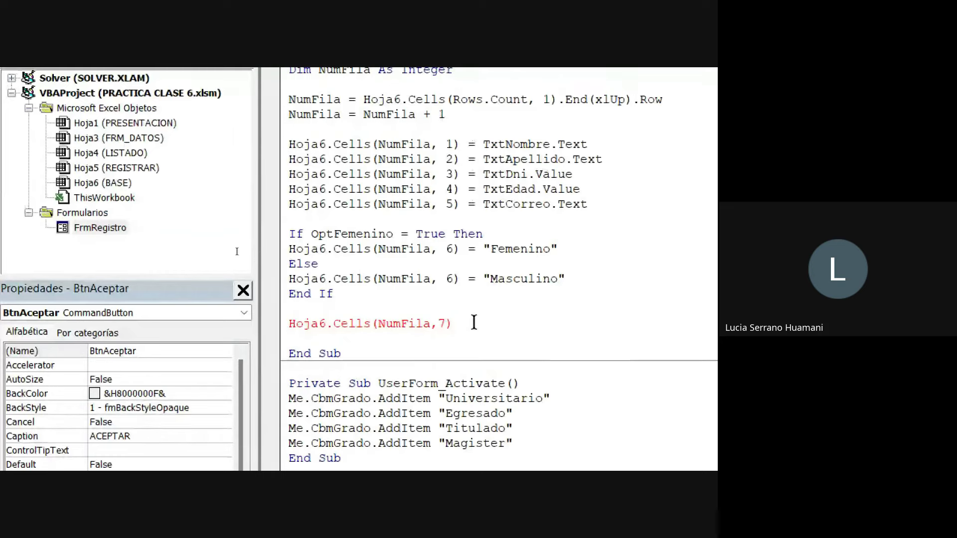
pyautogui.doubleClick(352, 324)
pyautogui.moveTo(385, 324); pyautogui.dragTo(441, 325)
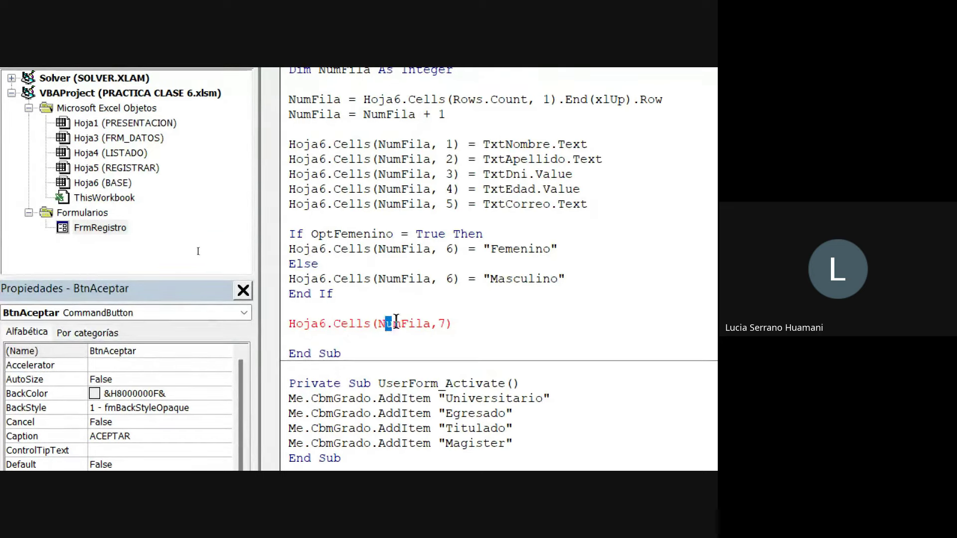
pyautogui.doubleClick(443, 324)
pyautogui.click(473, 325)
pyautogui.write('=')
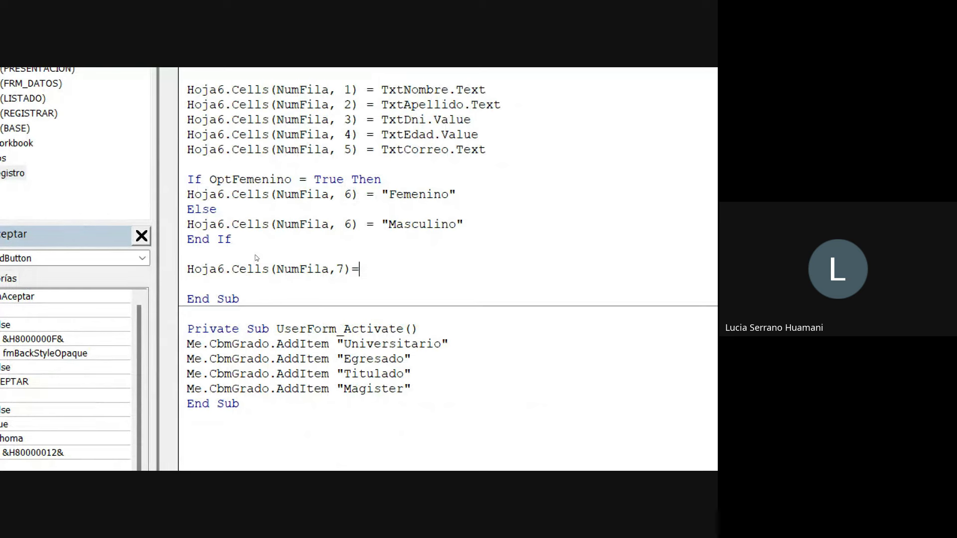
pyautogui.write('C')
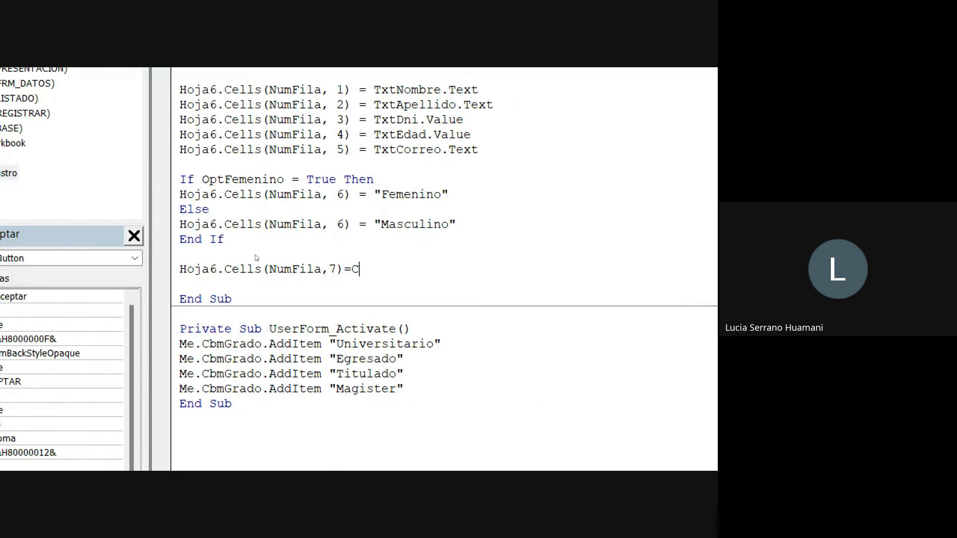
pyautogui.write('mb')
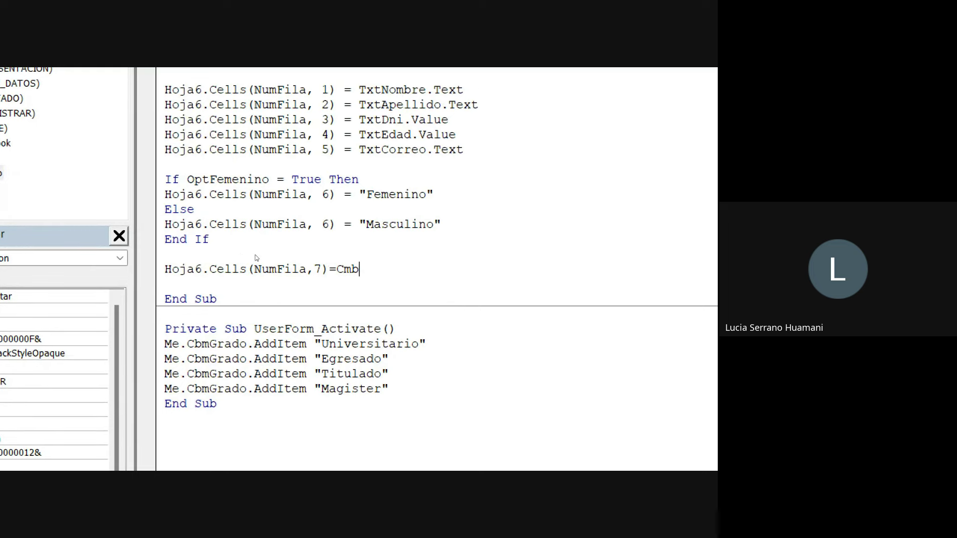
pyautogui.write('Gra')
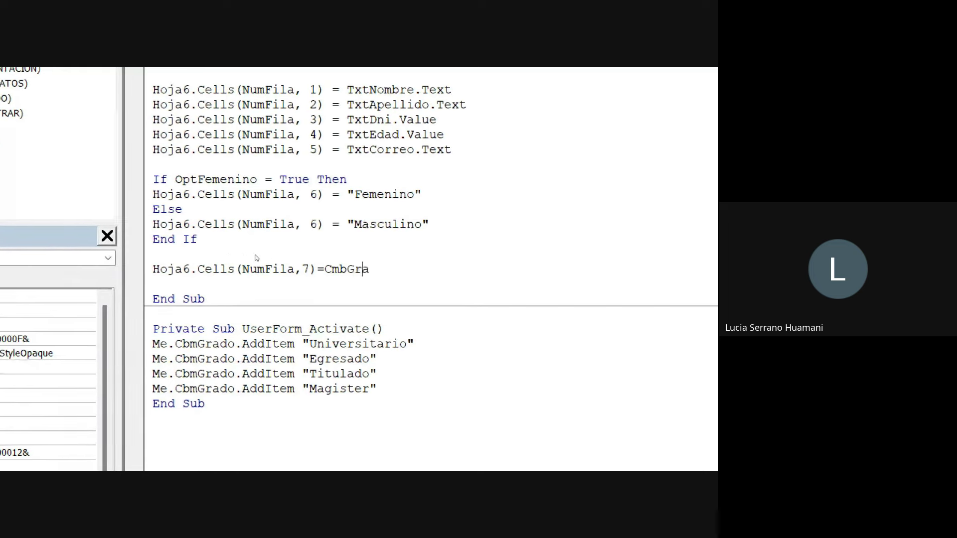
pyautogui.write('do')
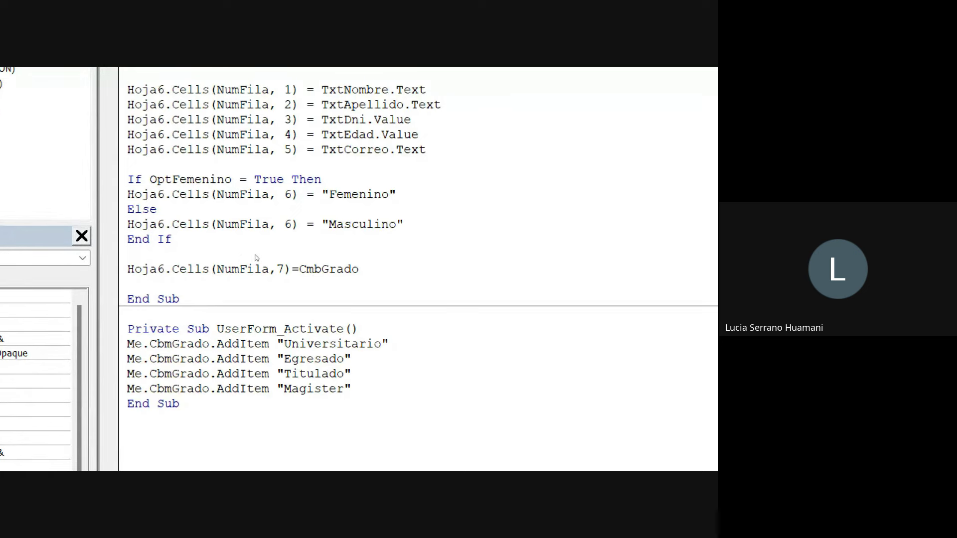
pyautogui.write('.te')
pyautogui.press('Tab')
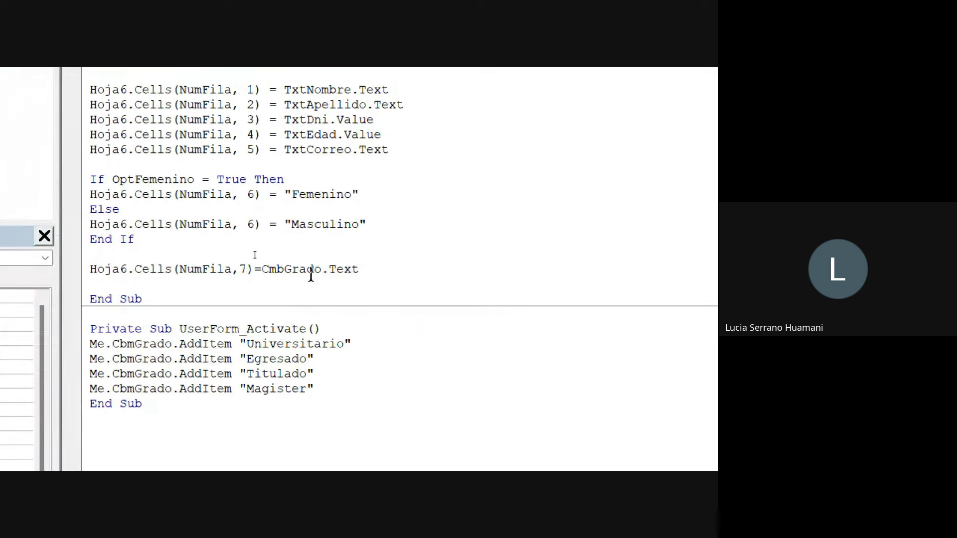
pyautogui.press('Return')
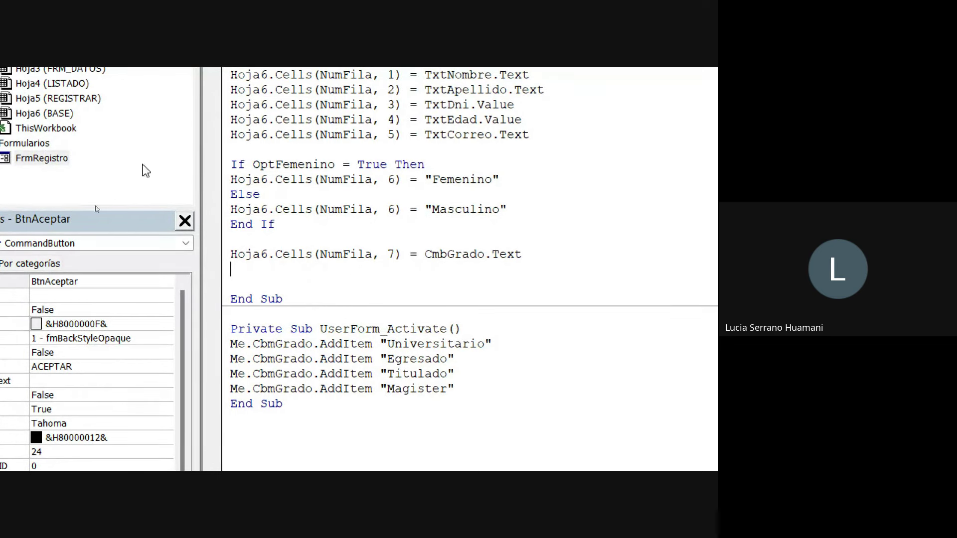
# - Rename the CURSO and HORARIO dropdowns to CmbCurso and CmbHorario
pyautogui.doubleClick(49, 158)
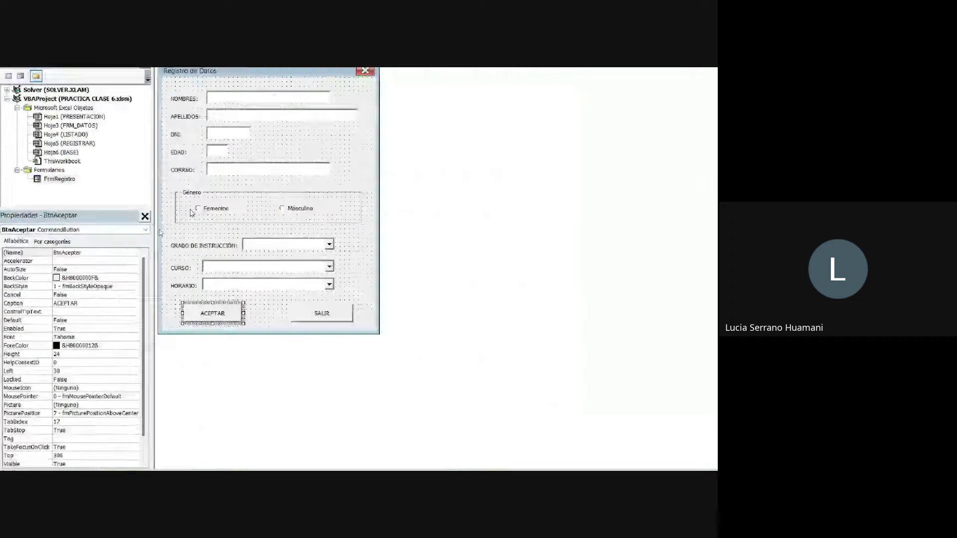
pyautogui.click(181, 281)
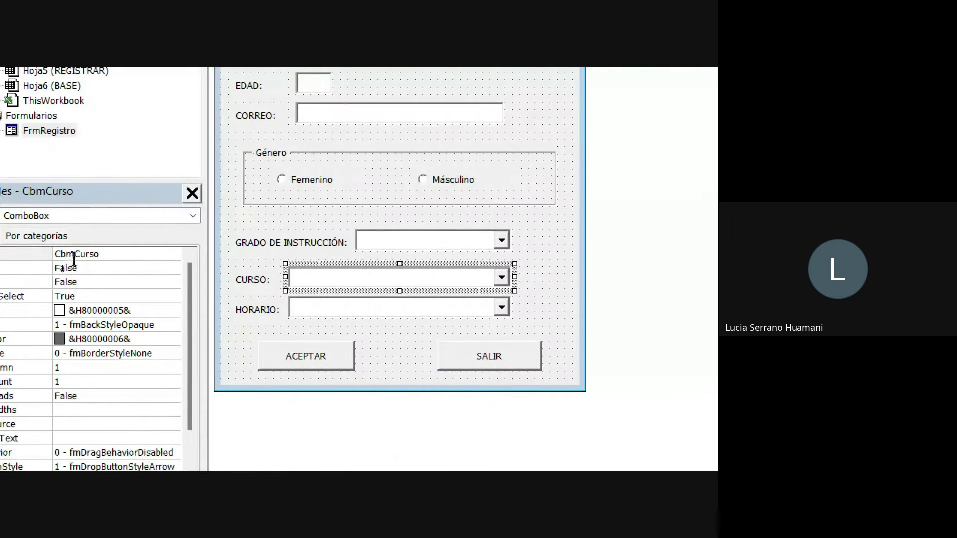
pyautogui.click(70, 254)
pyautogui.press('BackSpace')
pyautogui.press('BackSpace')
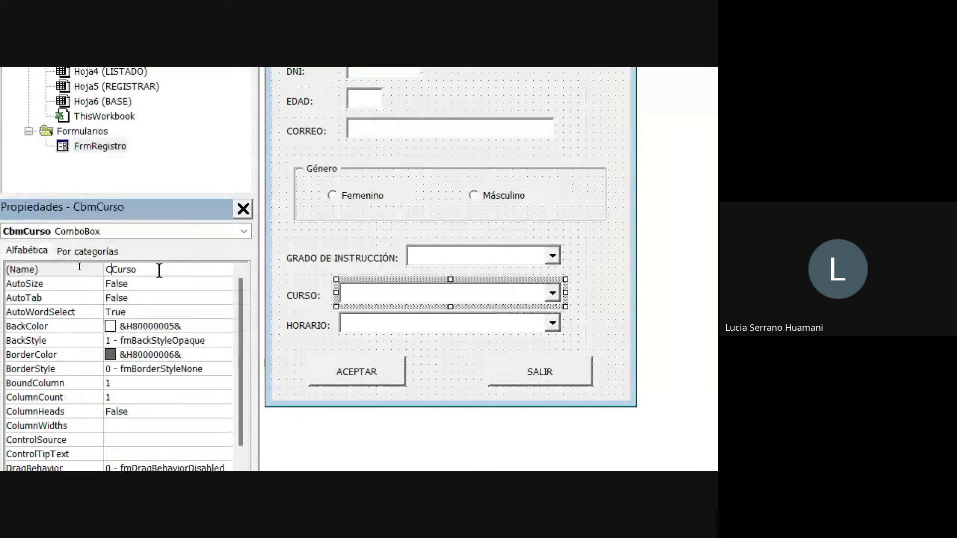
pyautogui.write('mb')
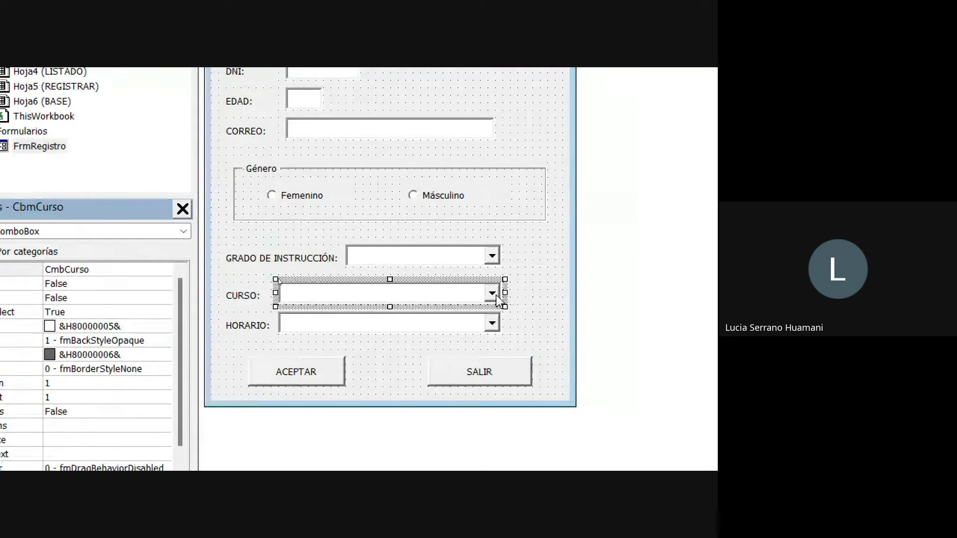
pyautogui.click(519, 305)
pyautogui.click(385, 329)
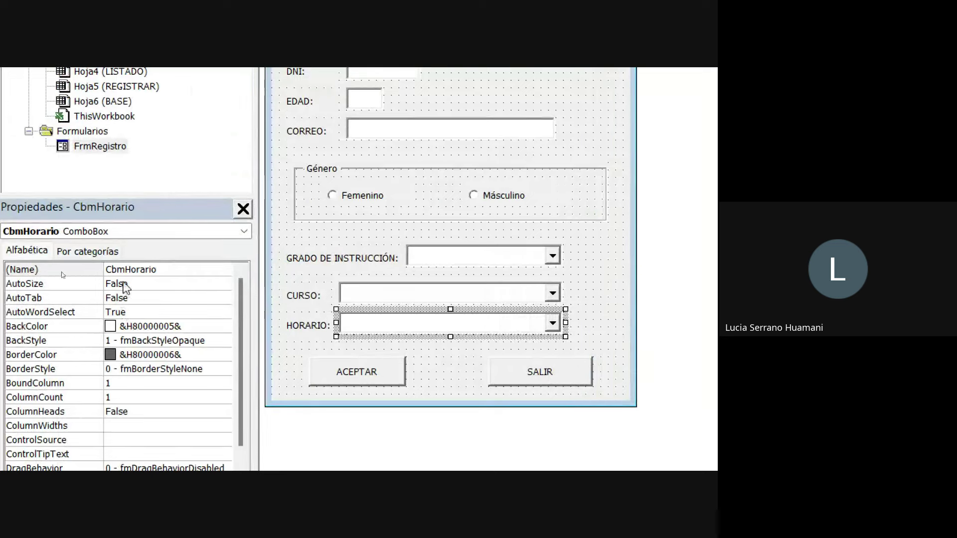
pyautogui.click(125, 270)
pyautogui.press('BackSpace')
pyautogui.press('BackSpace')
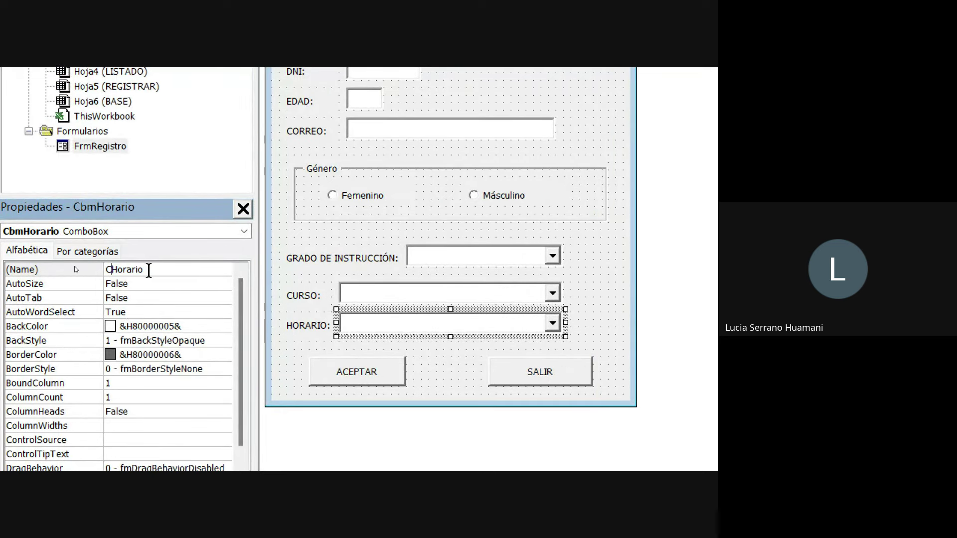
pyautogui.write('mb')
pyautogui.click(340, 360)
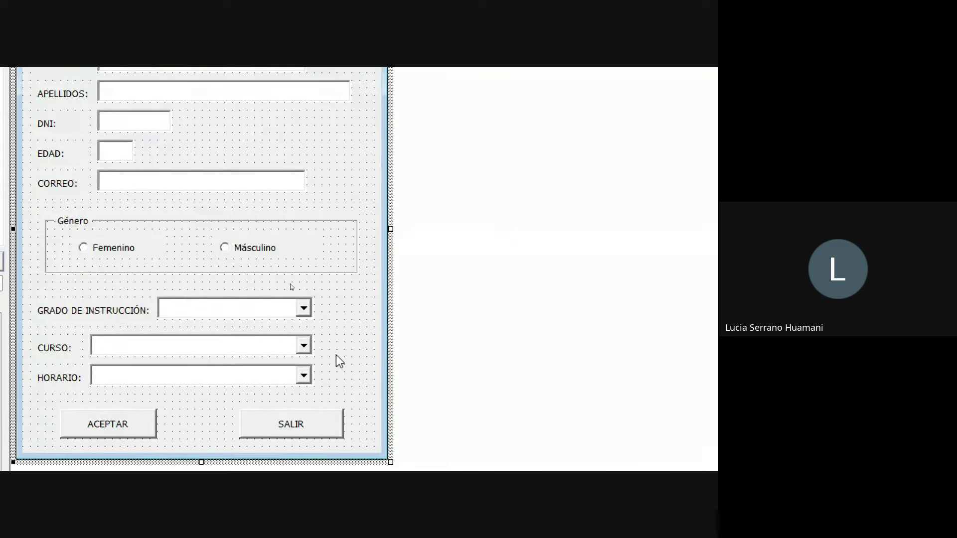
pyautogui.click(105, 357)
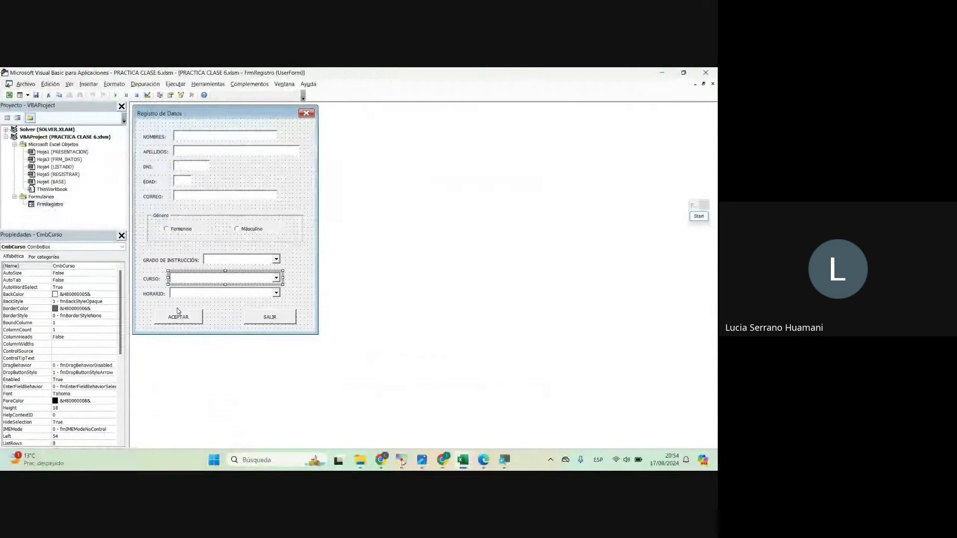
# - In the ACEPTAR code, add Hoja6.Cells(NumFila,8)=CmbCurso.Text
pyautogui.click(178, 318)
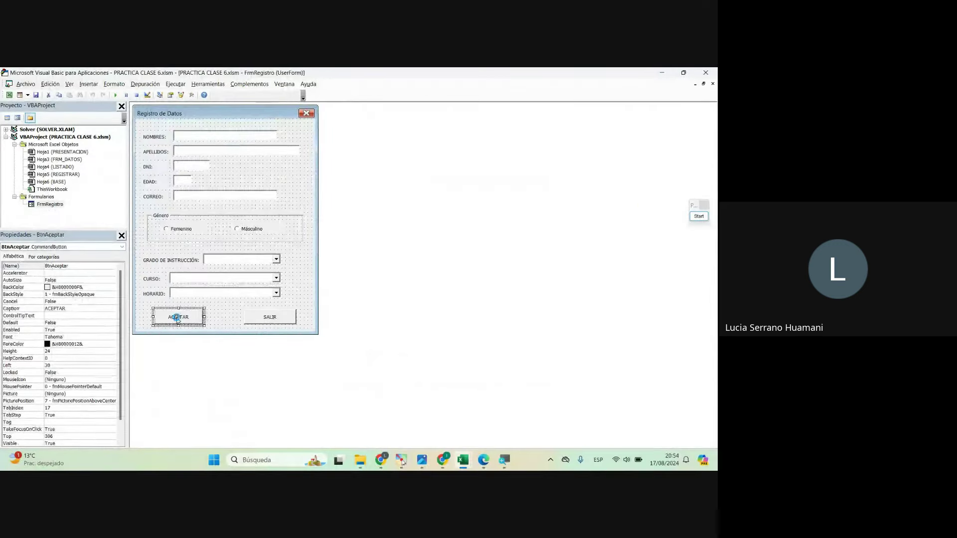
pyautogui.doubleClick(178, 318)
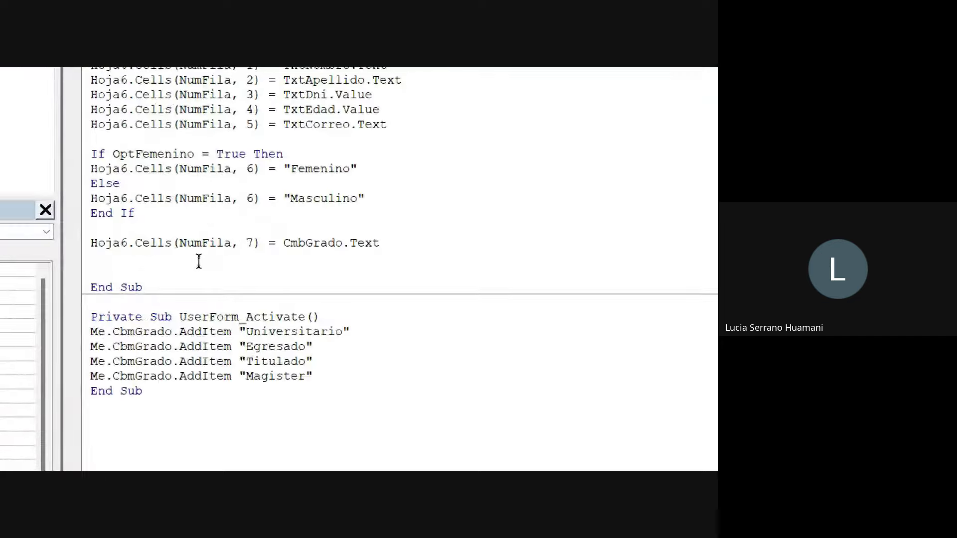
pyautogui.write('Ho')
pyautogui.write('ja')
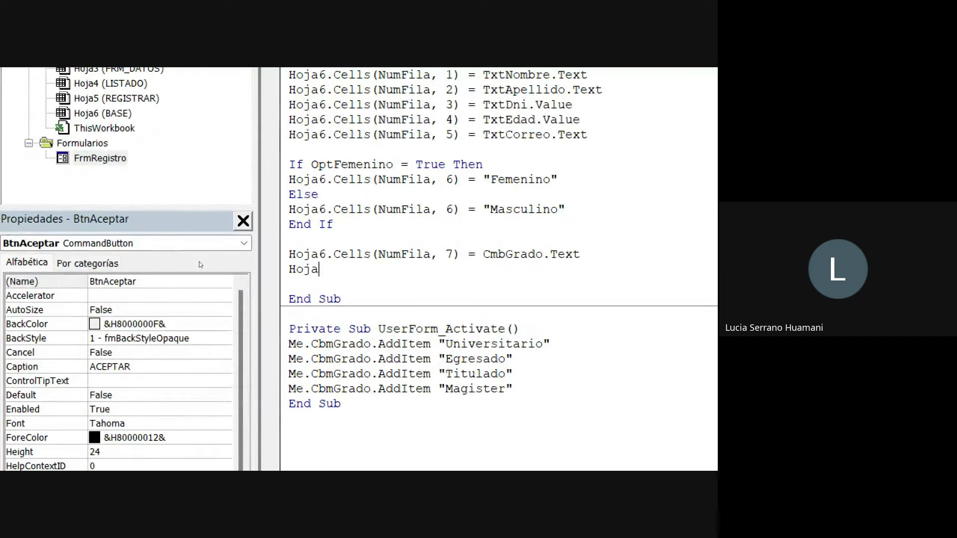
pyautogui.write('6.ce')
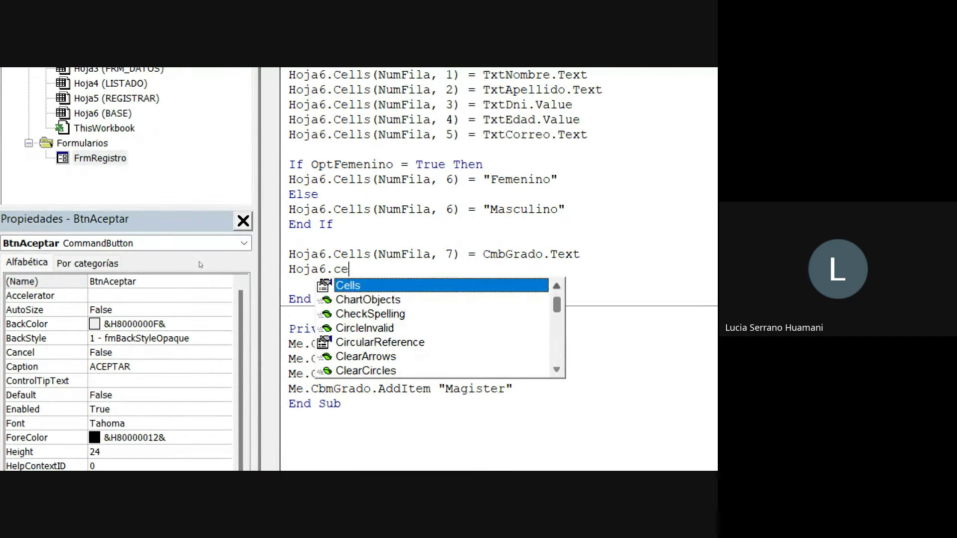
pyautogui.press('Tab')
pyautogui.write('(')
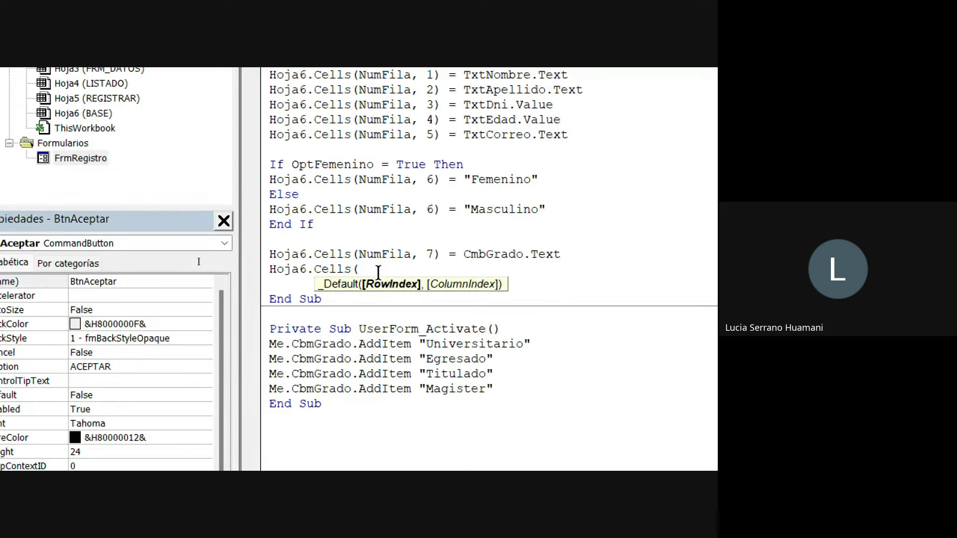
pyautogui.write('Numf')
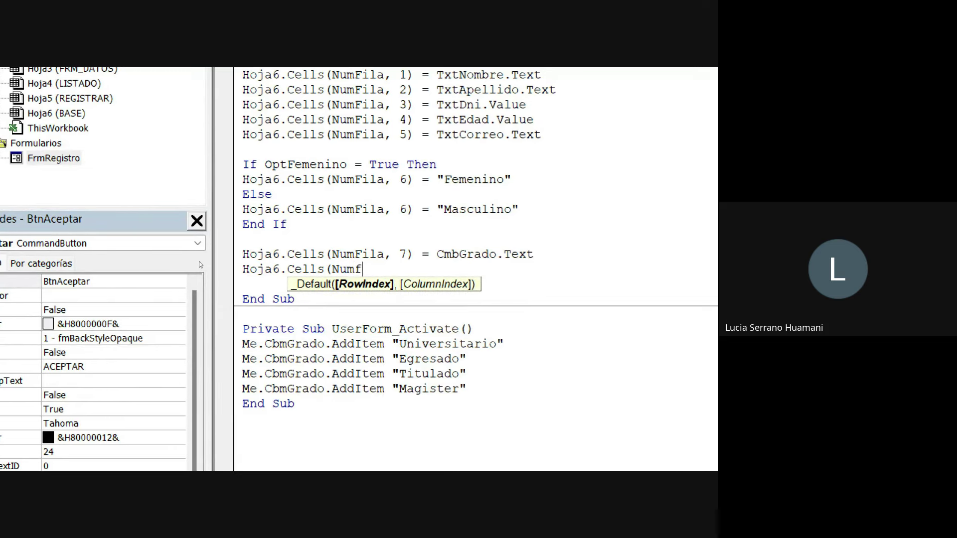
pyautogui.write('ila')
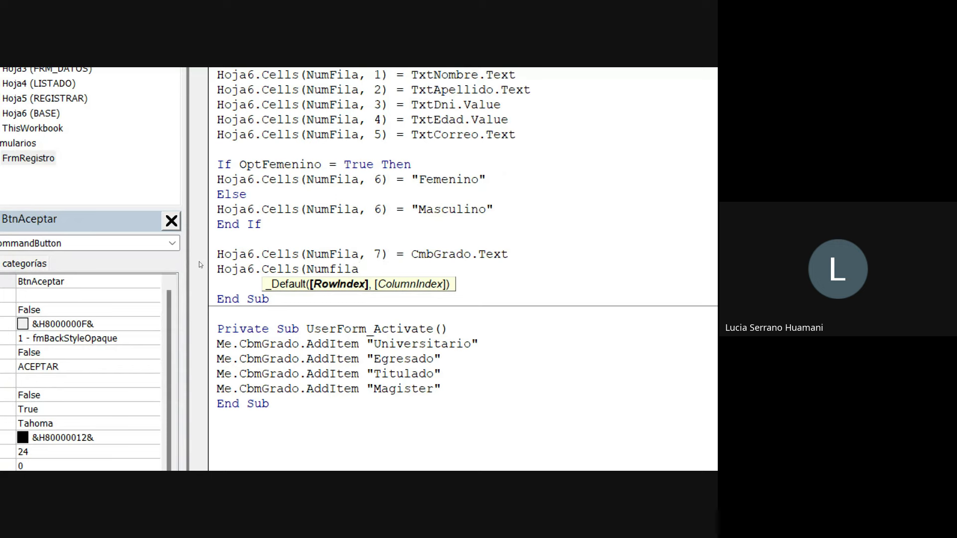
pyautogui.write(',')
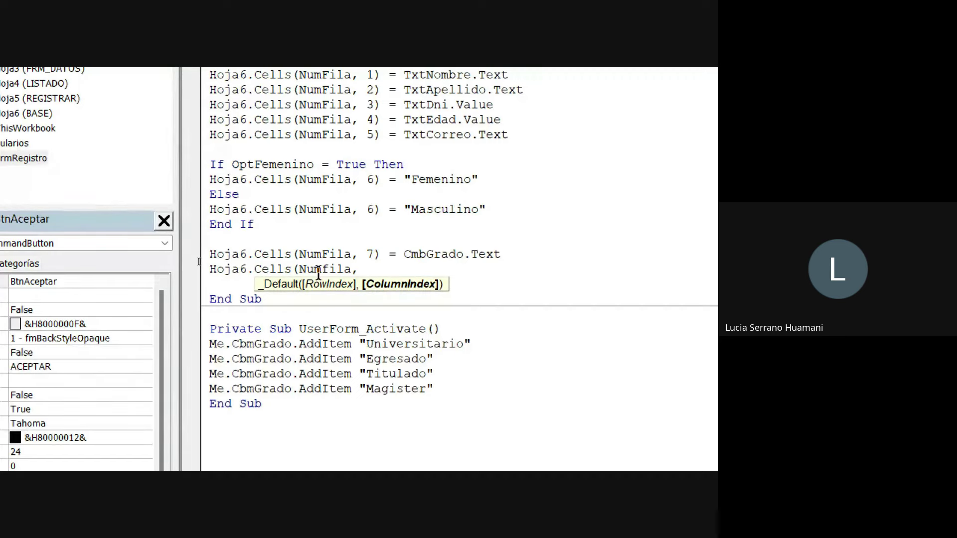
pyautogui.write('8)')
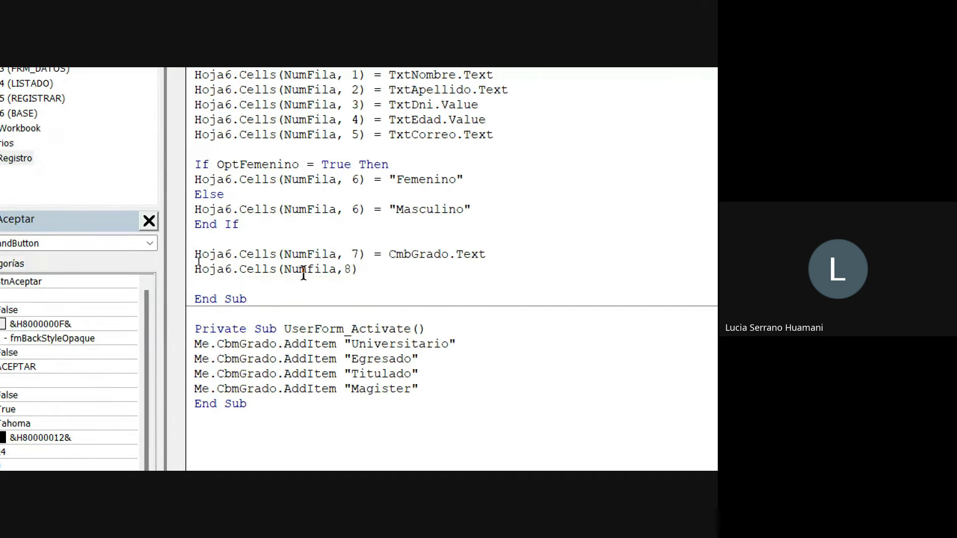
pyautogui.write('=')
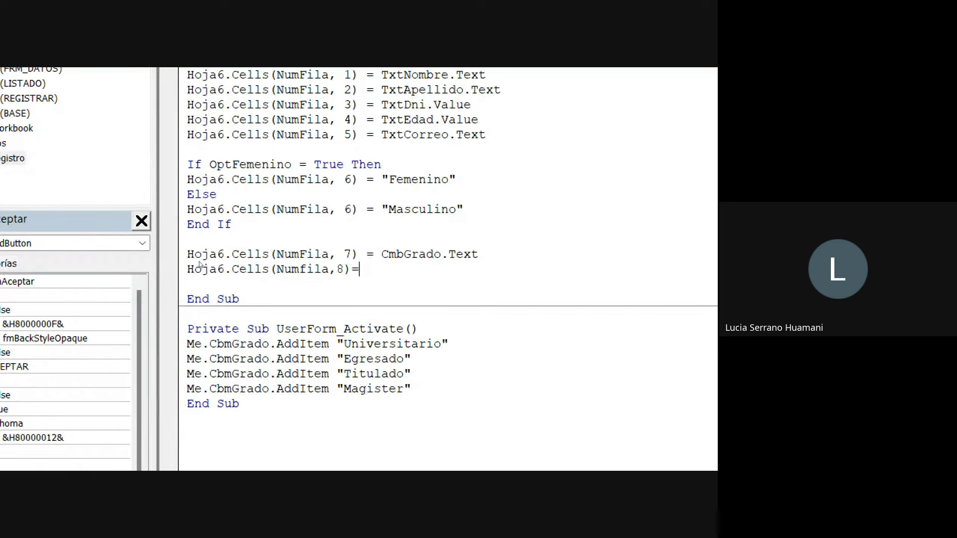
pyautogui.write('Cmb')
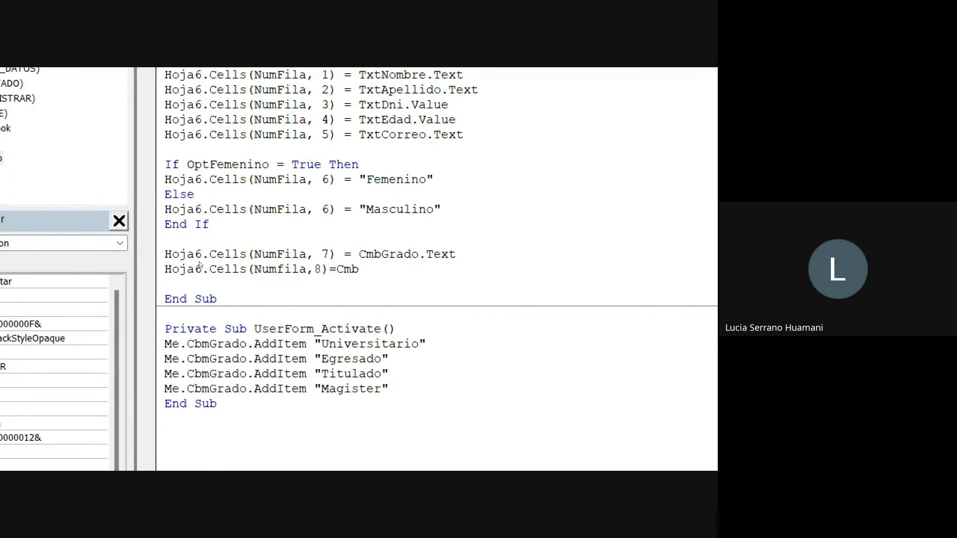
pyautogui.write('Curso.')
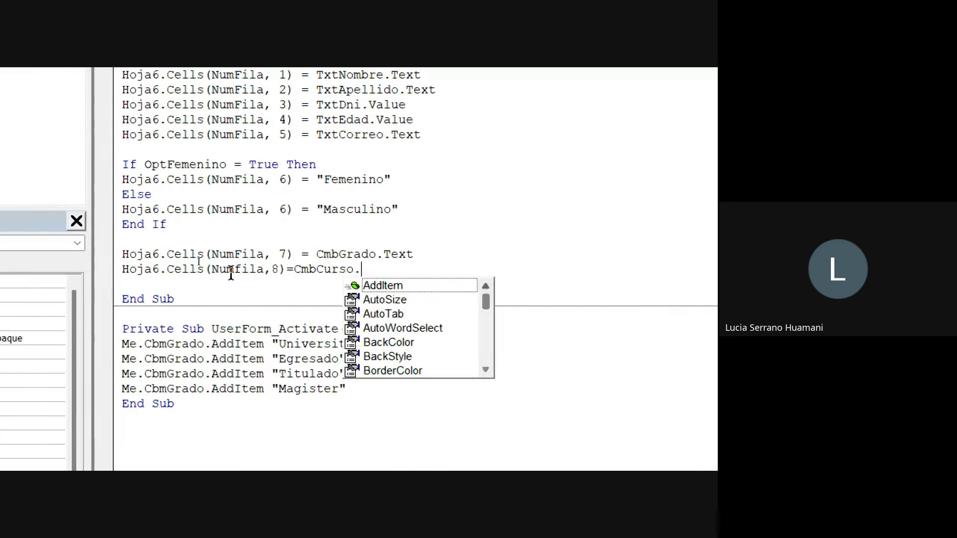
pyautogui.write('Text')
pyautogui.press('Return')
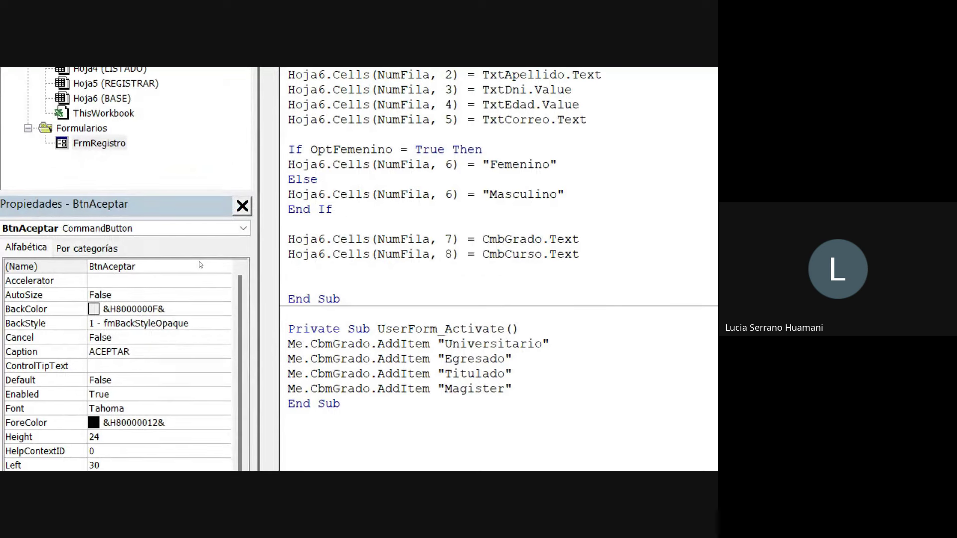
# - Copy that line and change it to store CmbHorario.Text in column 9
pyautogui.moveTo(594, 254); pyautogui.dragTo(280, 263)
pyautogui.hotkey('ctrl', 'c')
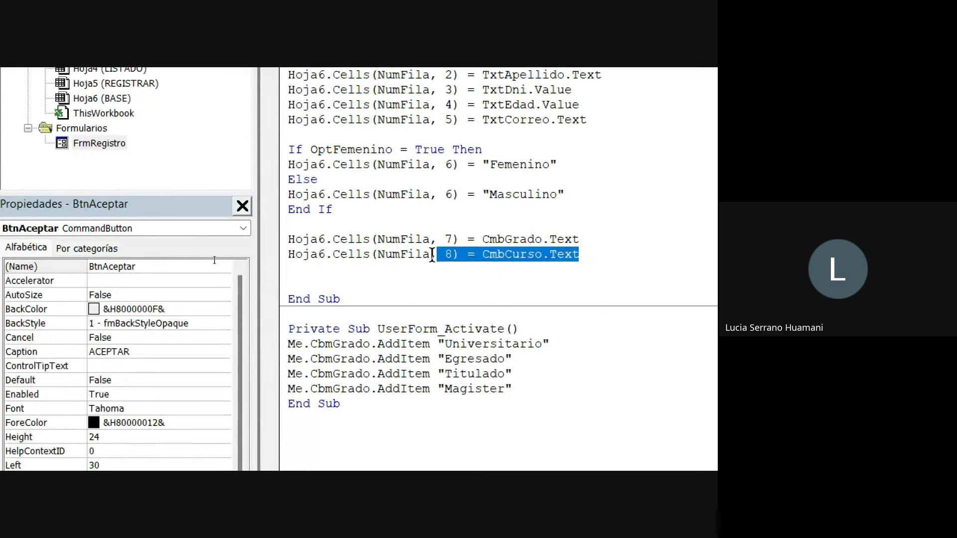
pyautogui.click(334, 275)
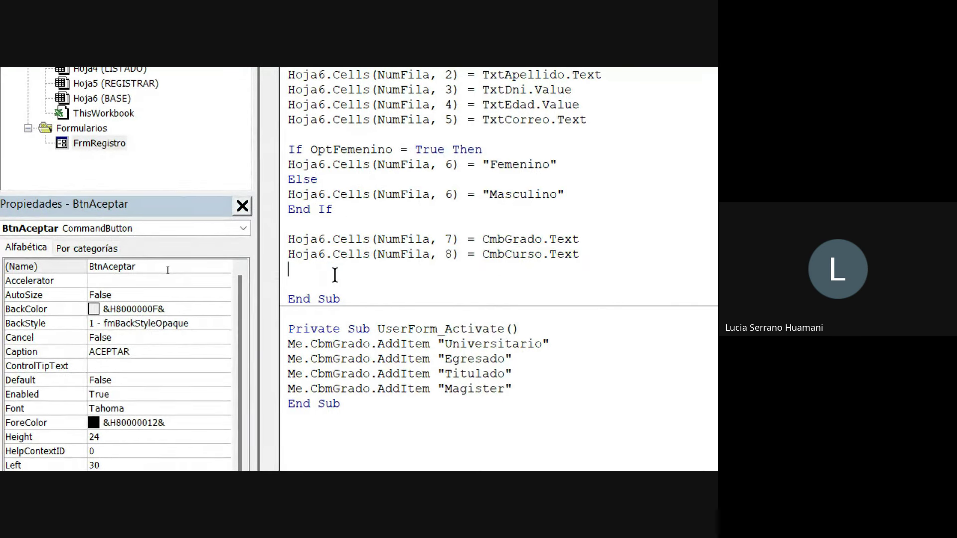
pyautogui.hotkey('ctrl', 'v')
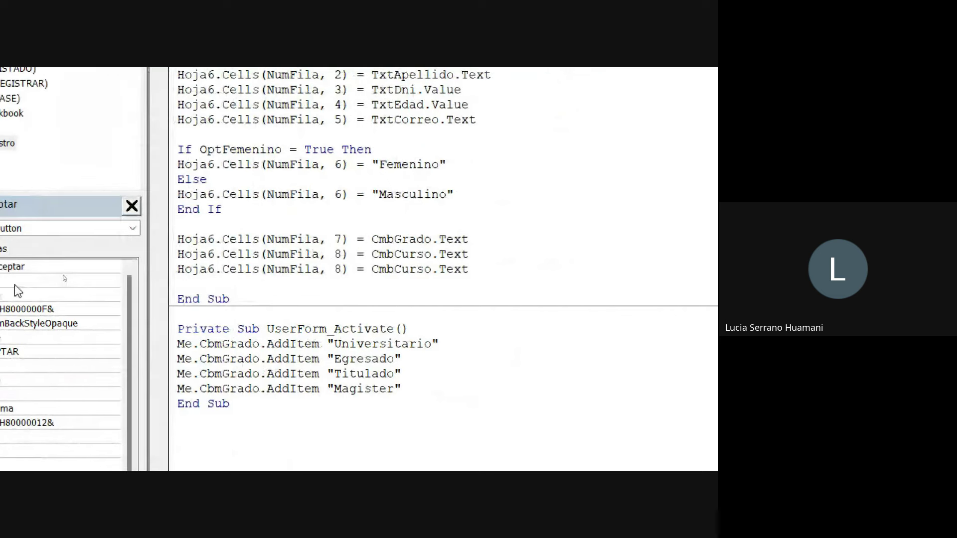
pyautogui.doubleClick(183, 270)
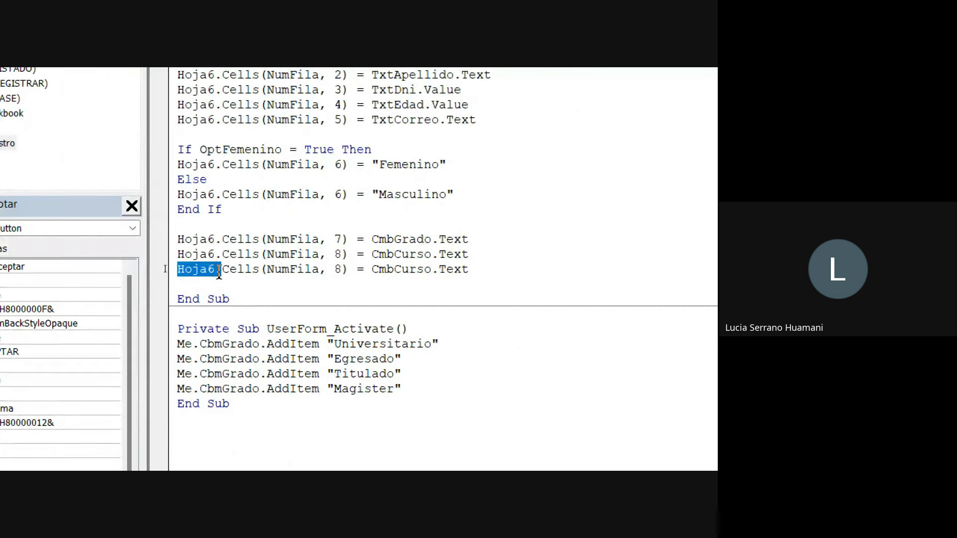
pyautogui.click(268, 270)
pyautogui.moveTo(268, 272); pyautogui.dragTo(321, 270)
pyautogui.click(333, 270)
pyautogui.press('Delete')
pyautogui.write('9')
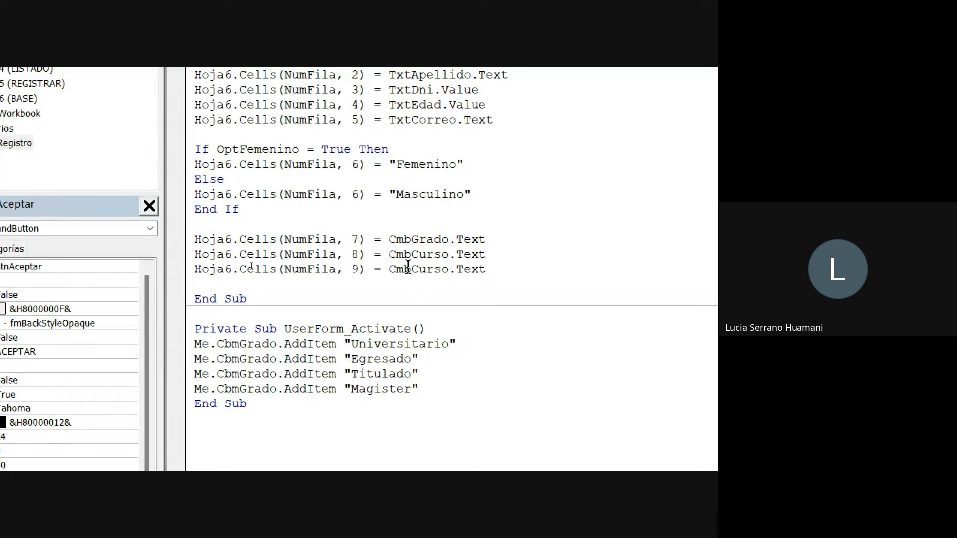
pyautogui.moveTo(449, 267); pyautogui.dragTo(412, 268)
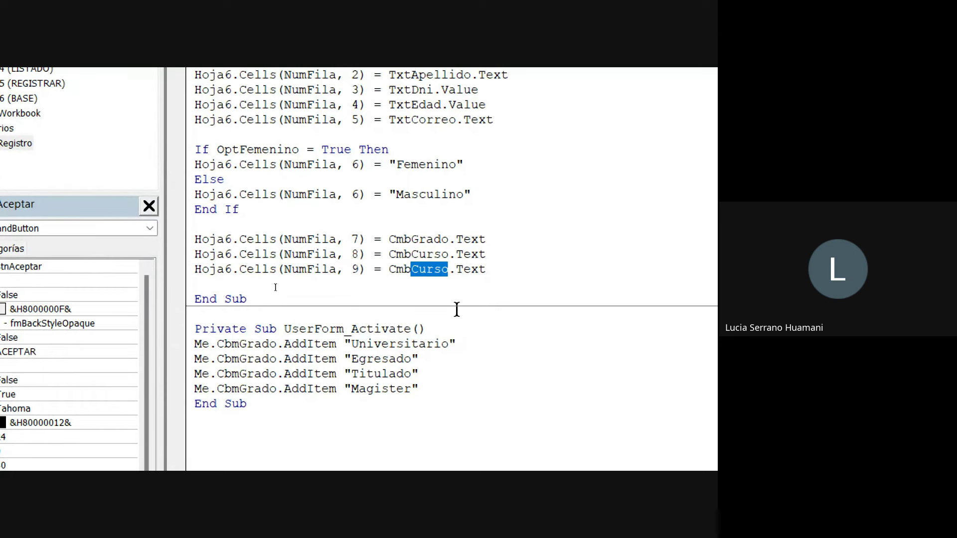
pyautogui.write('Horario')
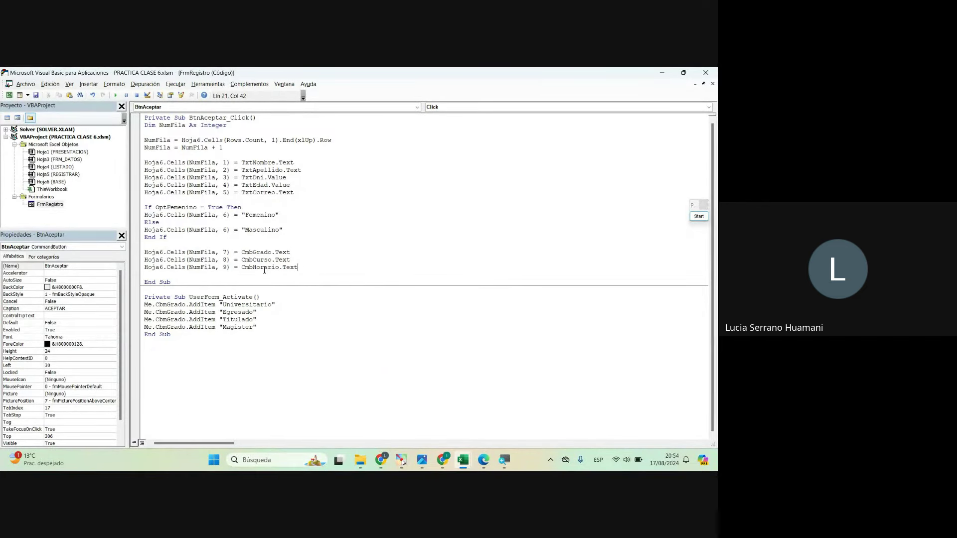
pyautogui.moveTo(265, 269); pyautogui.dragTo(243, 249)
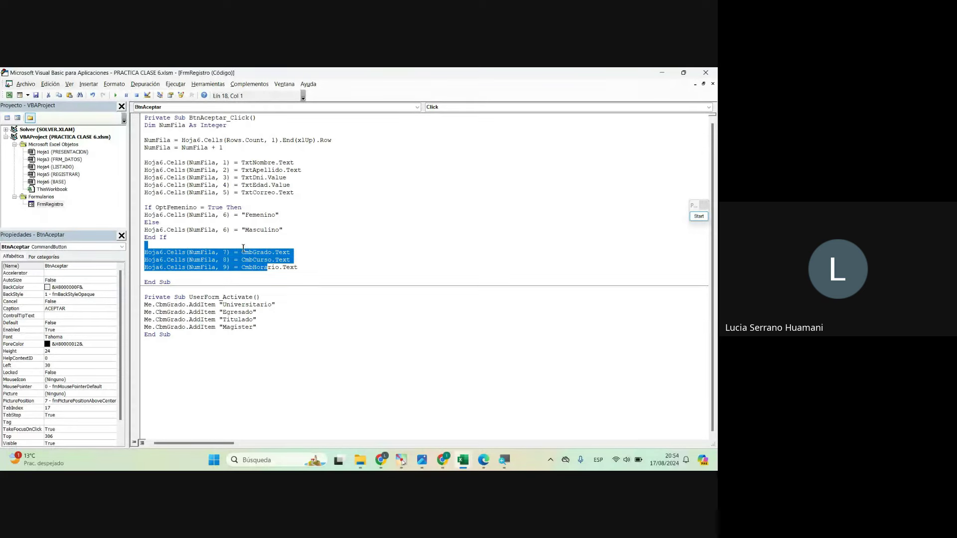
pyautogui.click(285, 268)
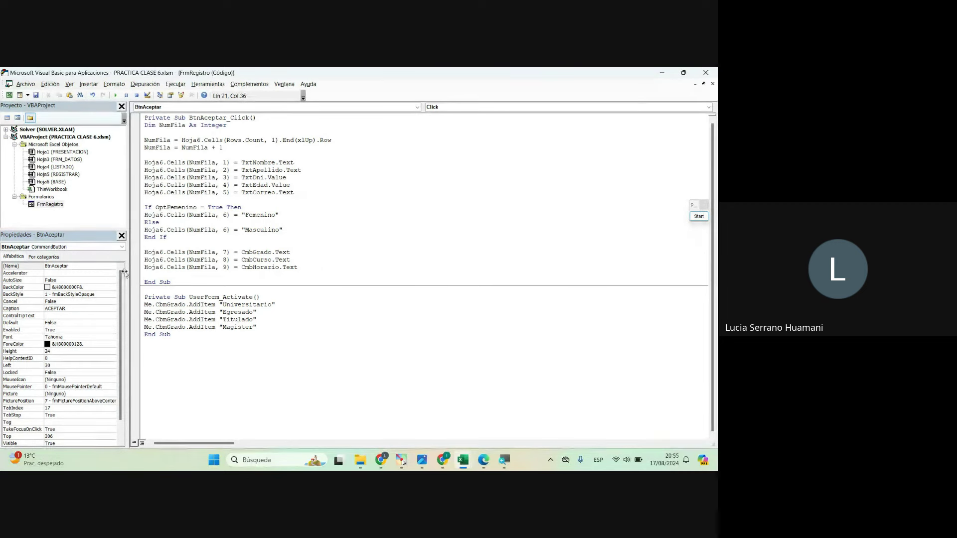
pyautogui.doubleClick(50, 204)
pyautogui.click(194, 200)
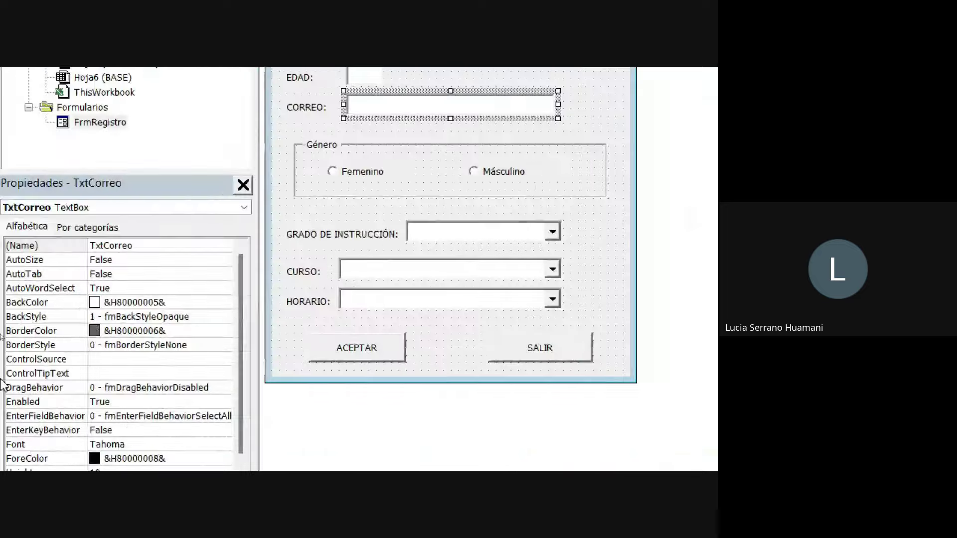
pyautogui.click(191, 277)
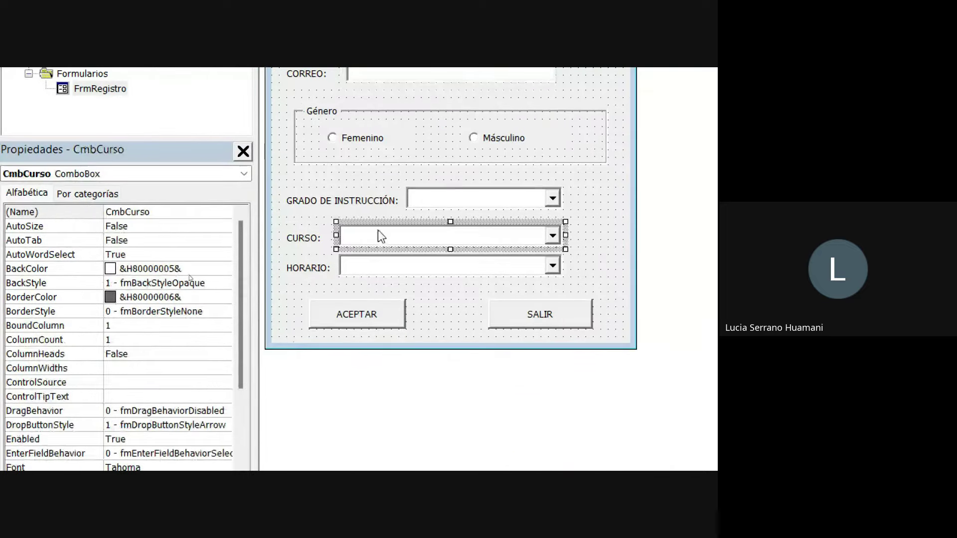
pyautogui.click(108, 212)
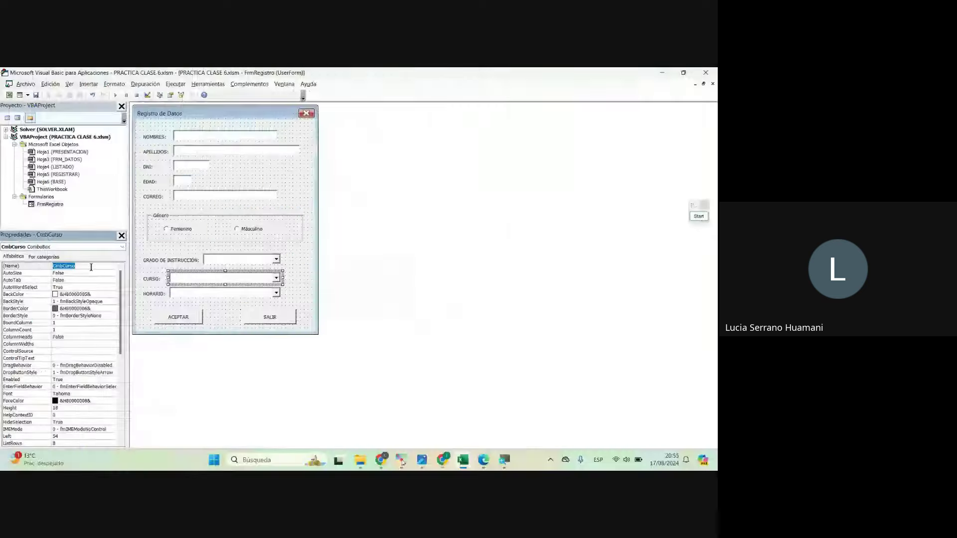
pyautogui.doubleClick(161, 319)
pyautogui.moveTo(297, 268); pyautogui.dragTo(243, 270)
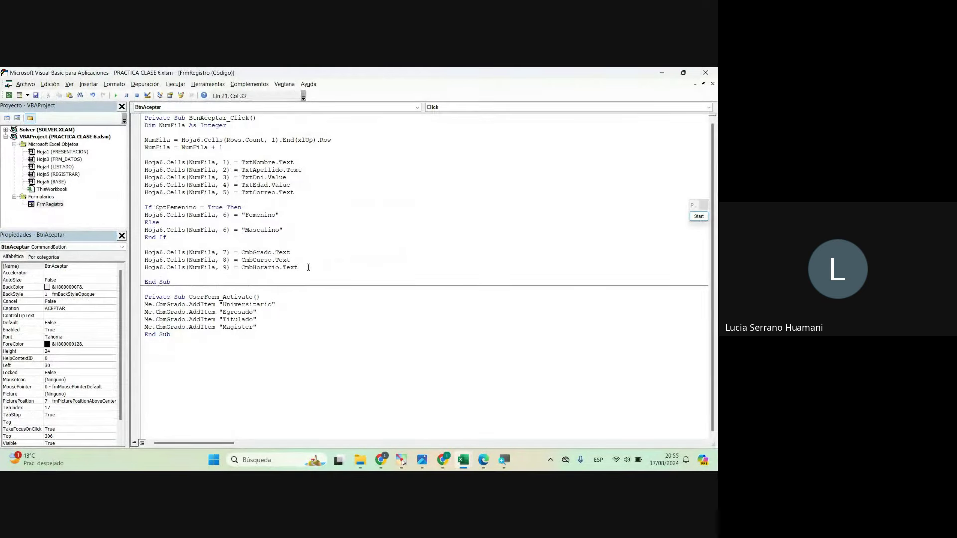
pyautogui.doubleClick(49, 204)
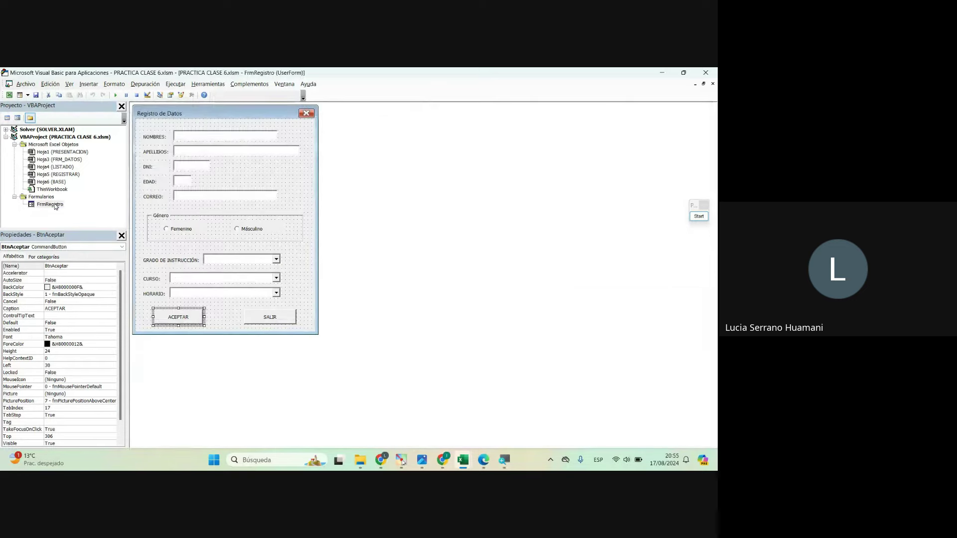
pyautogui.click(182, 295)
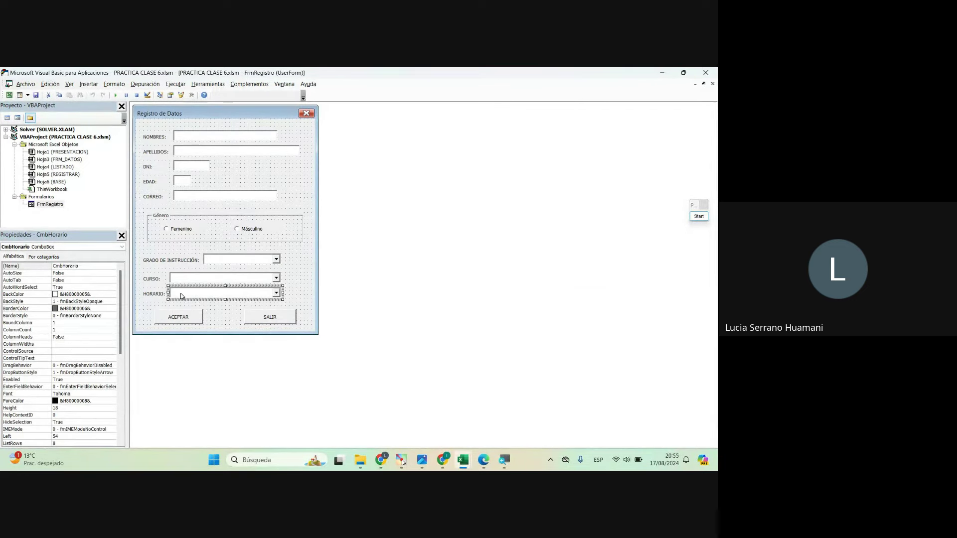
pyautogui.doubleClick(185, 316)
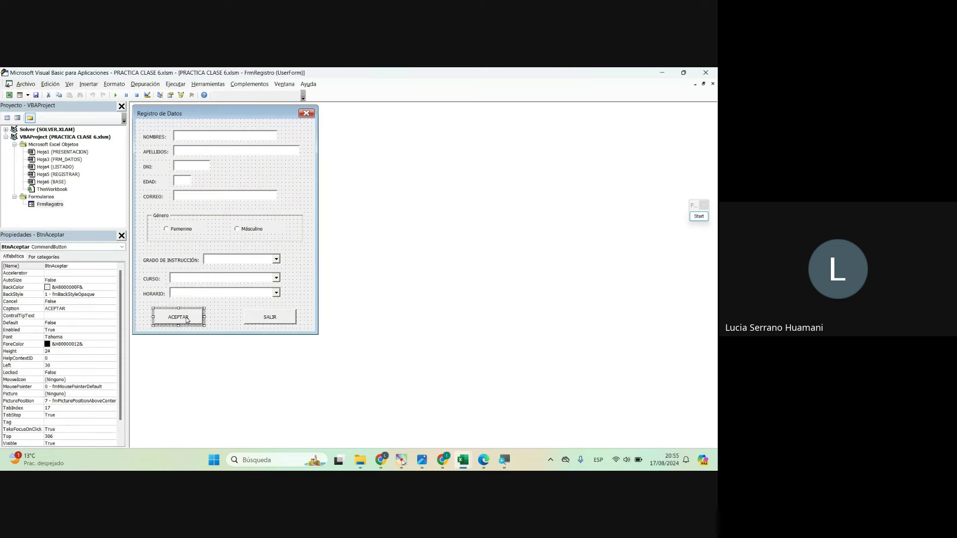
pyautogui.click(283, 267)
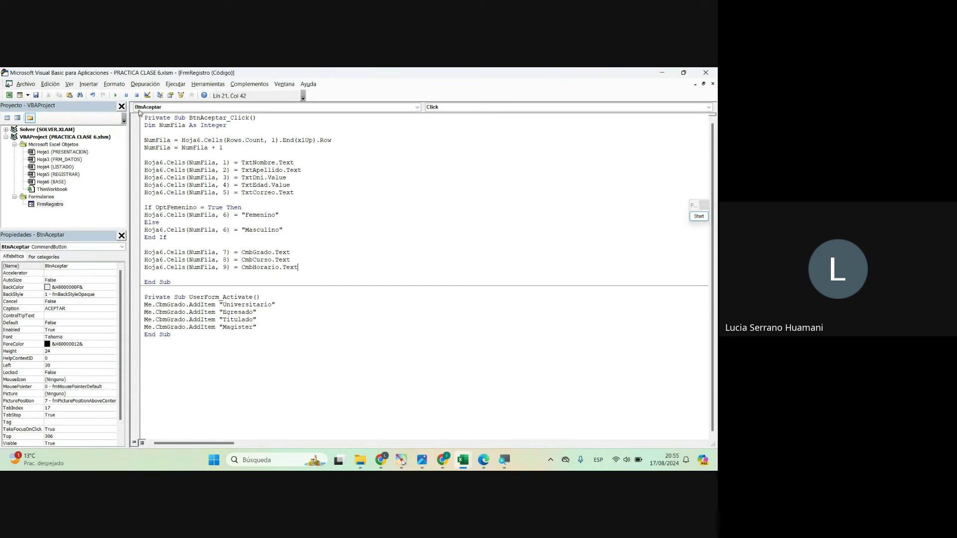
# - Run the form, dismiss the CbmGrado compile error, reset the run and reopen the form
pyautogui.click(115, 95)
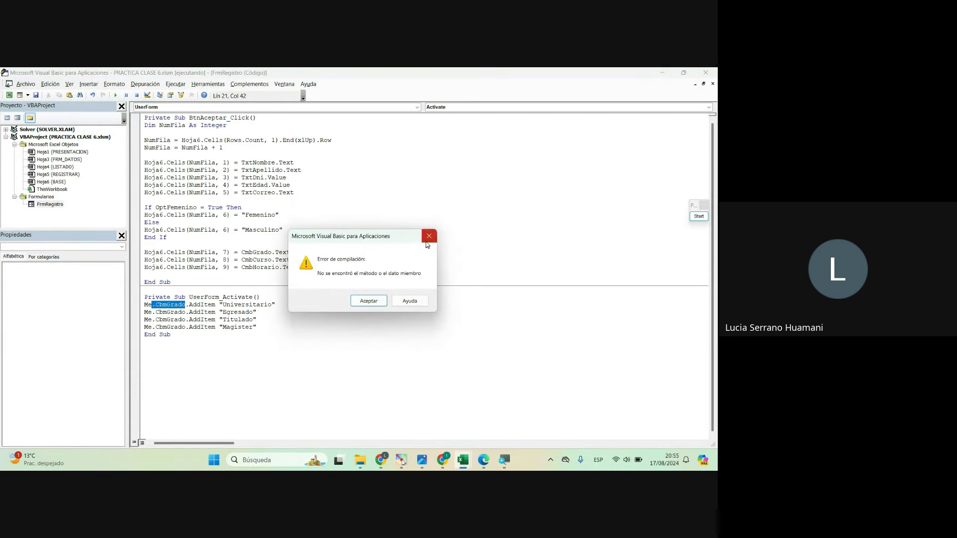
pyautogui.click(429, 236)
pyautogui.click(242, 319)
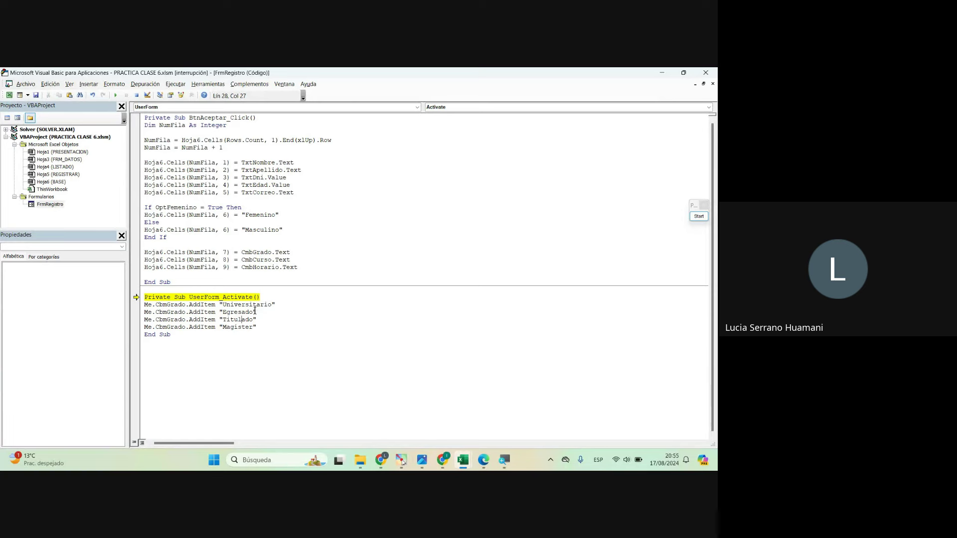
pyautogui.click(207, 282)
pyautogui.click(136, 95)
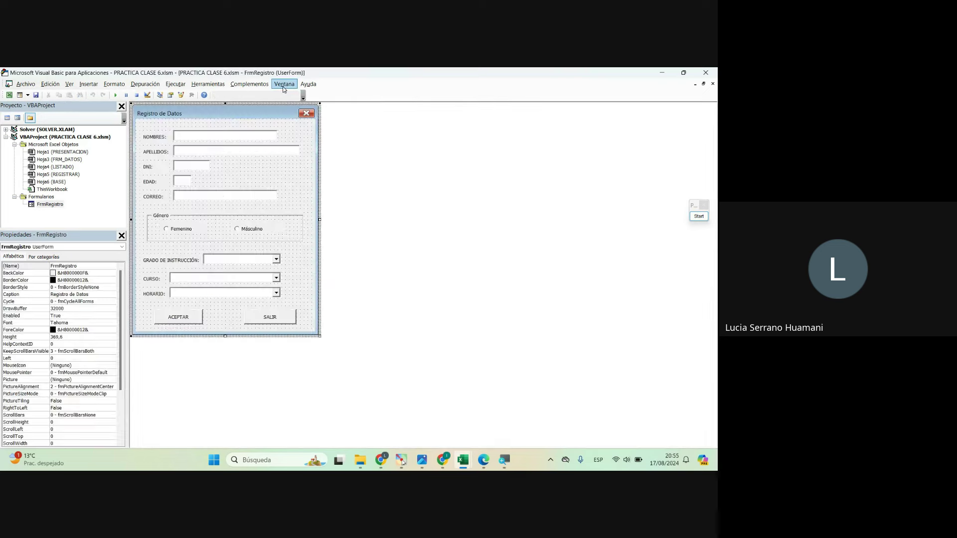
pyautogui.doubleClick(181, 319)
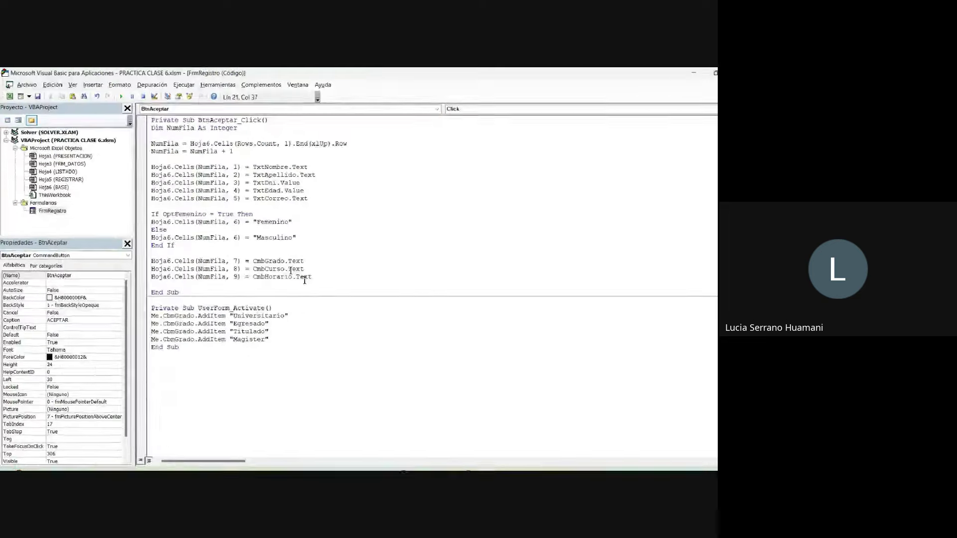
pyautogui.doubleClick(49, 205)
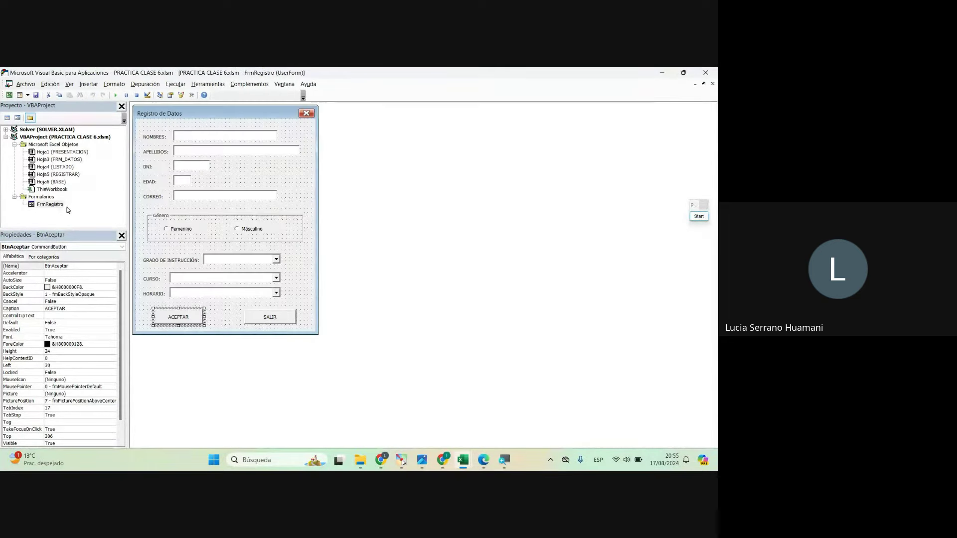
pyautogui.click(230, 304)
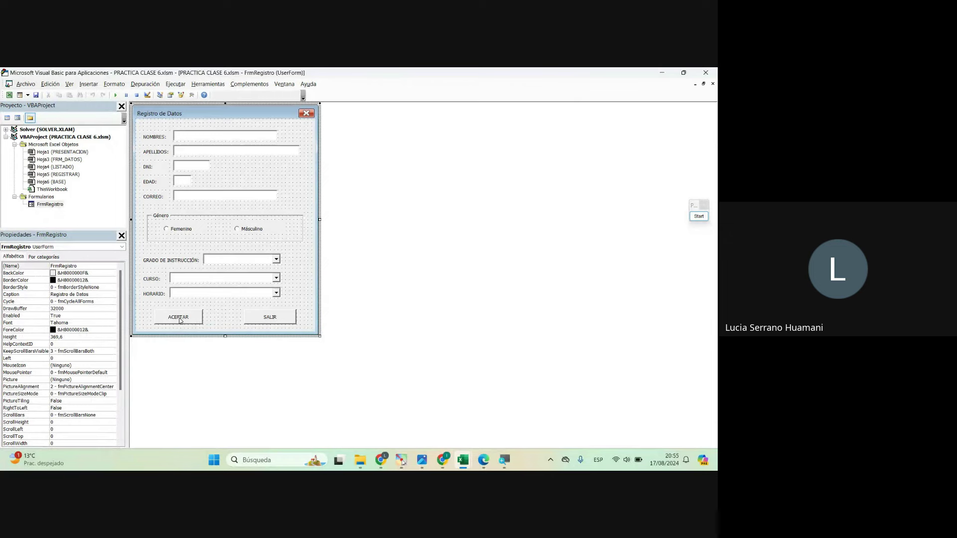
pyautogui.click(182, 295)
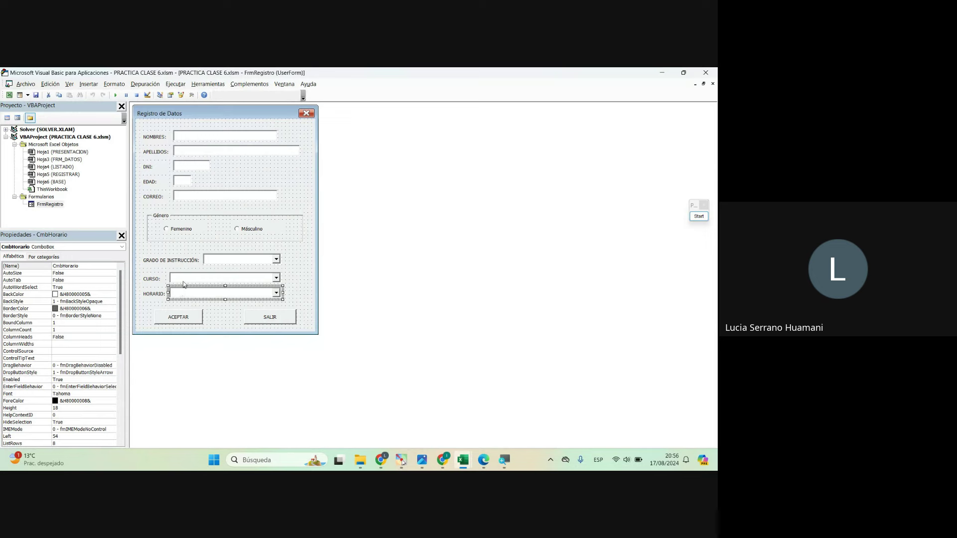
pyautogui.click(185, 279)
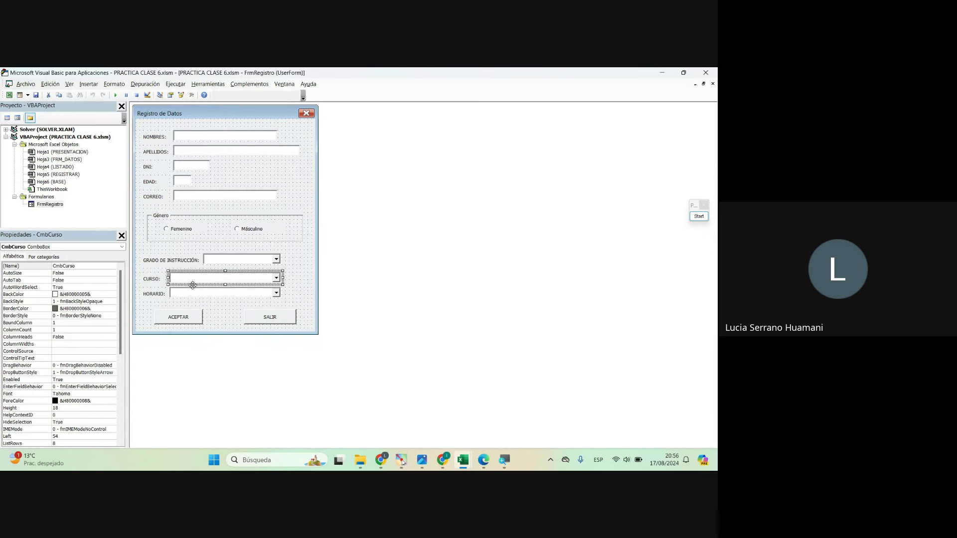
pyautogui.doubleClick(200, 319)
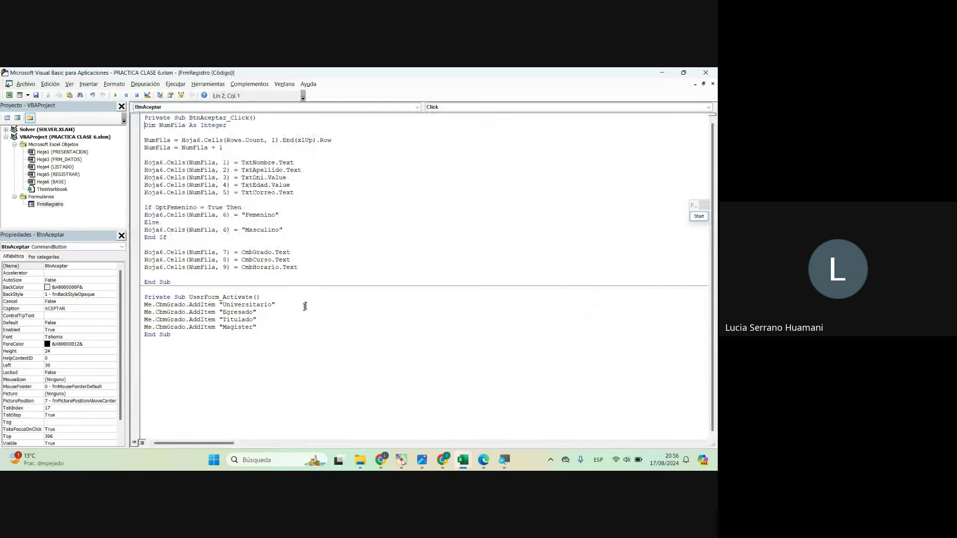
pyautogui.click(309, 275)
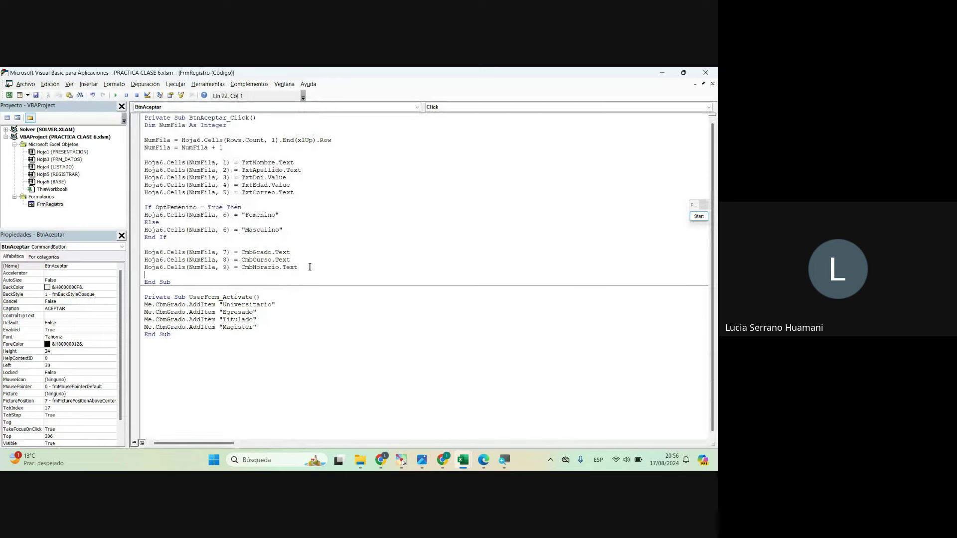
pyautogui.click(115, 95)
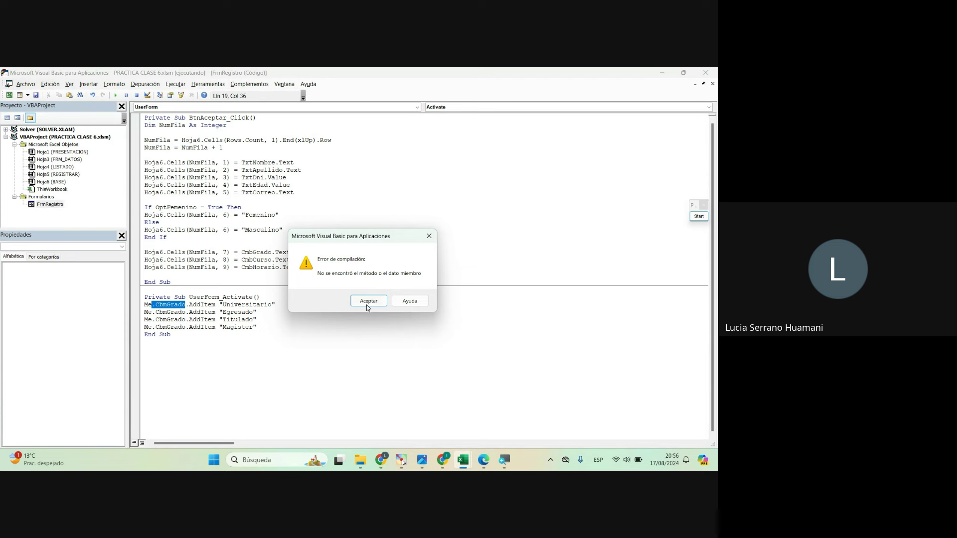
pyautogui.click(368, 301)
pyautogui.click(248, 304)
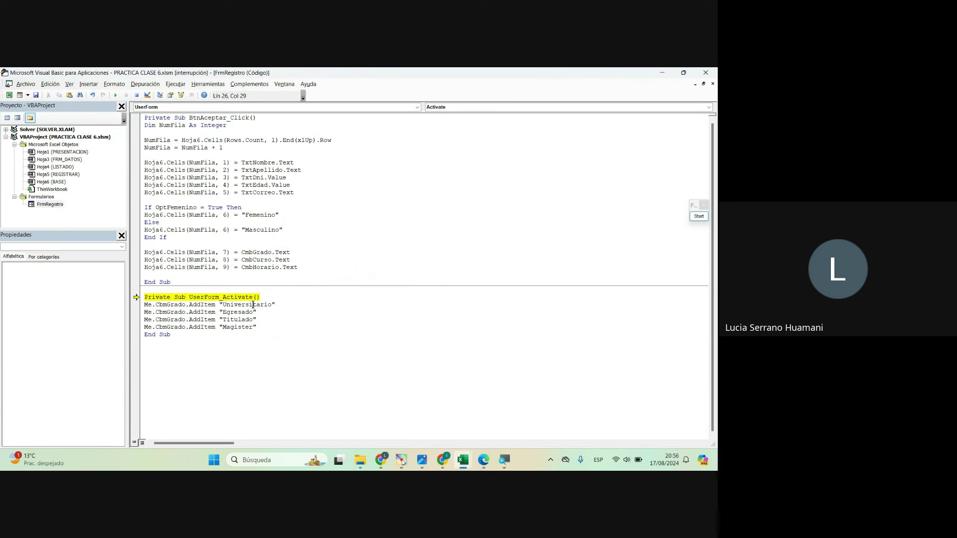
pyautogui.click(137, 95)
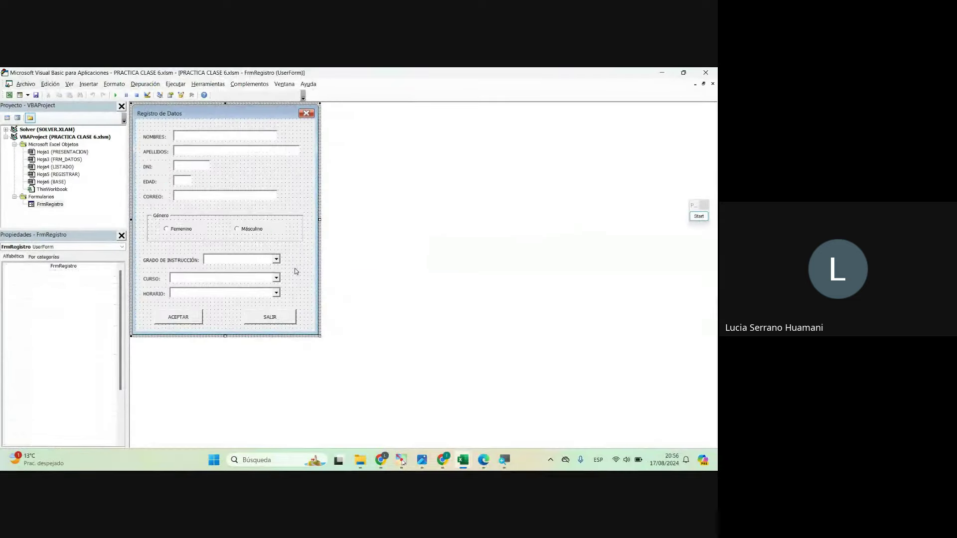
# - Correct CbmGrado to CmbGrado on the first two AddItem lines, including Egresado
pyautogui.press('F7')
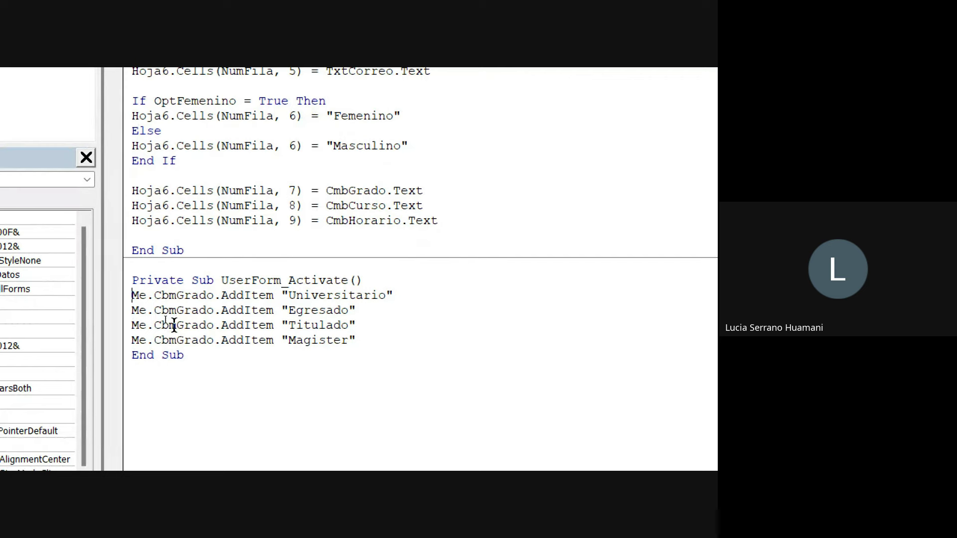
pyautogui.click(176, 296)
pyautogui.press('Down')
pyautogui.press('Down')
pyautogui.press('Down')
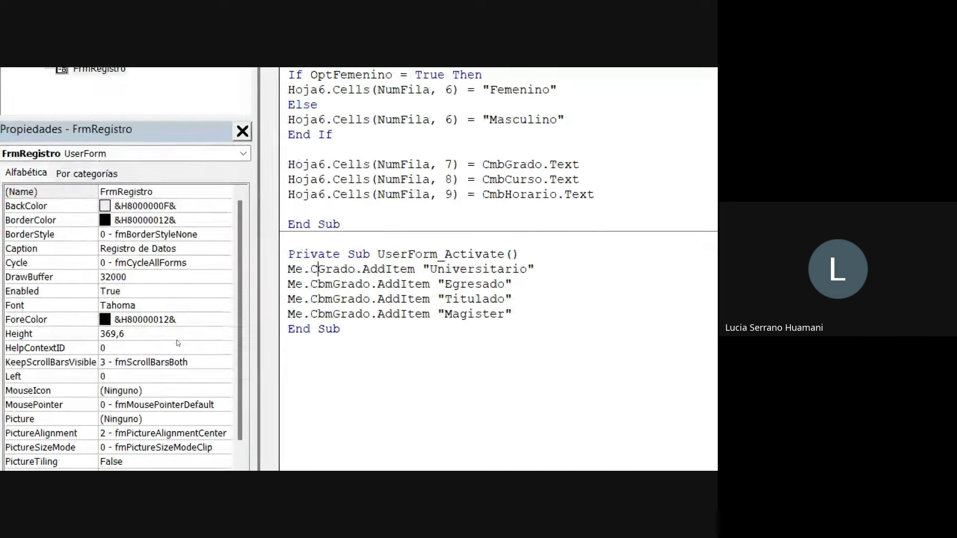
pyautogui.press('BackSpace')
pyautogui.press('Left')
pyautogui.write('m')
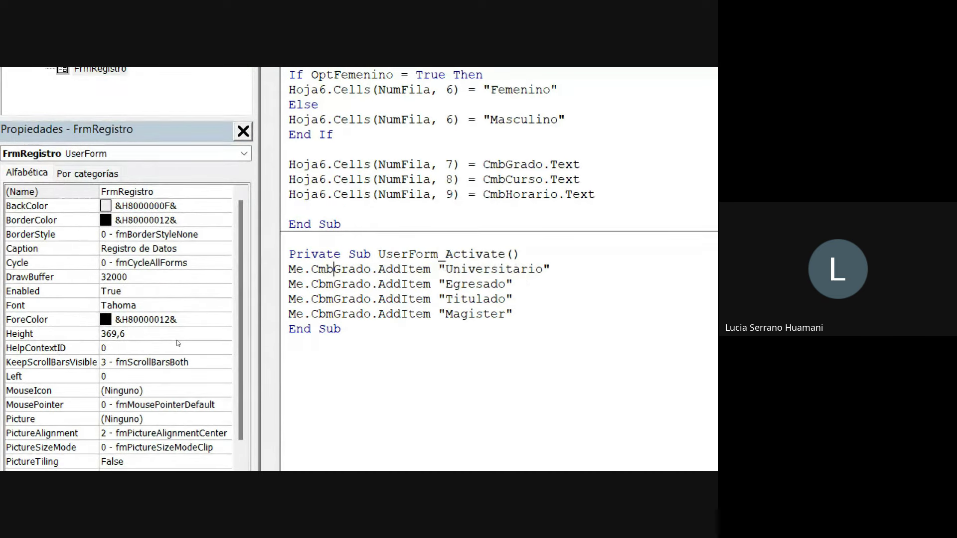
pyautogui.click(326, 284)
pyautogui.press('BackSpace')
pyautogui.press('Right')
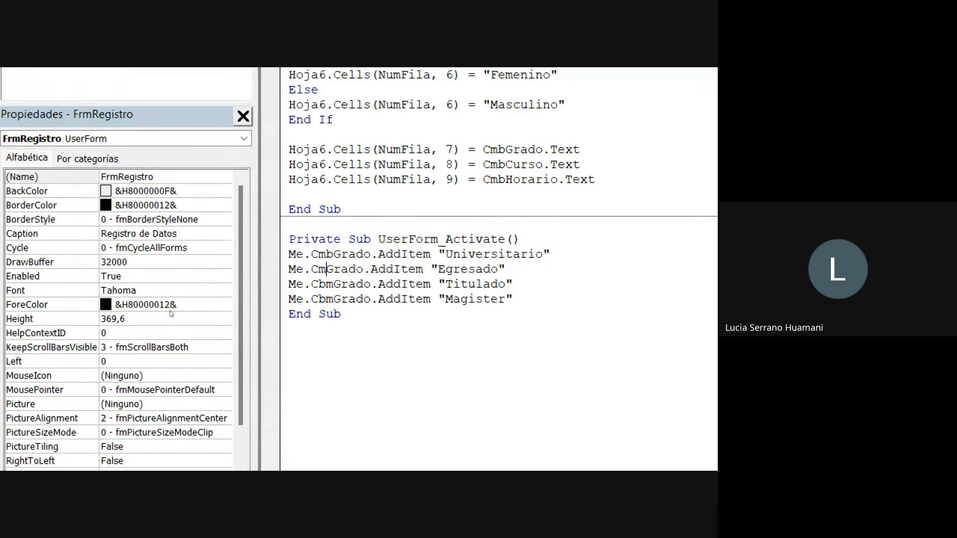
pyautogui.write('b')
# - Correct CbmGrado to CmbGrado on the Titulado and Magister AddItem lines
pyautogui.press('Down')
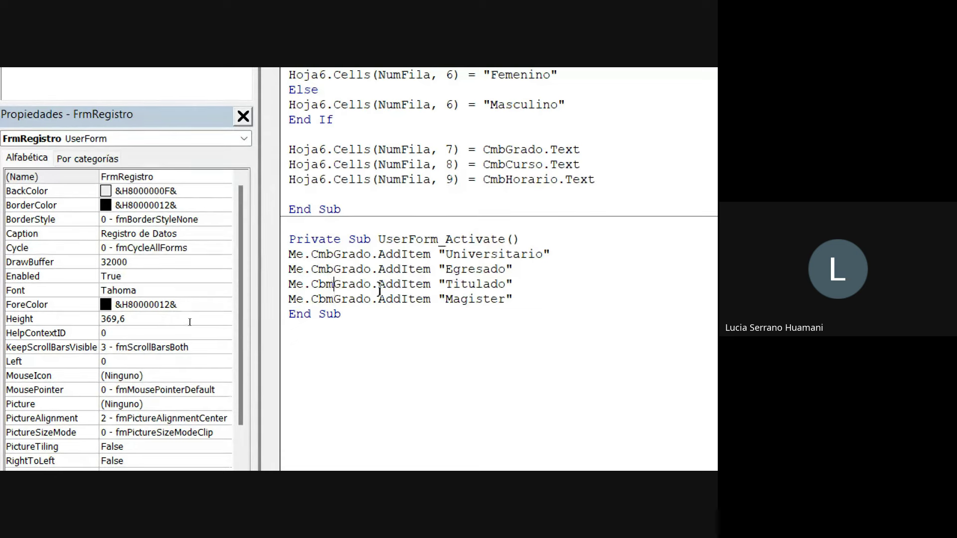
pyautogui.press('BackSpace')
pyautogui.press('BackSpace')
pyautogui.write('mb')
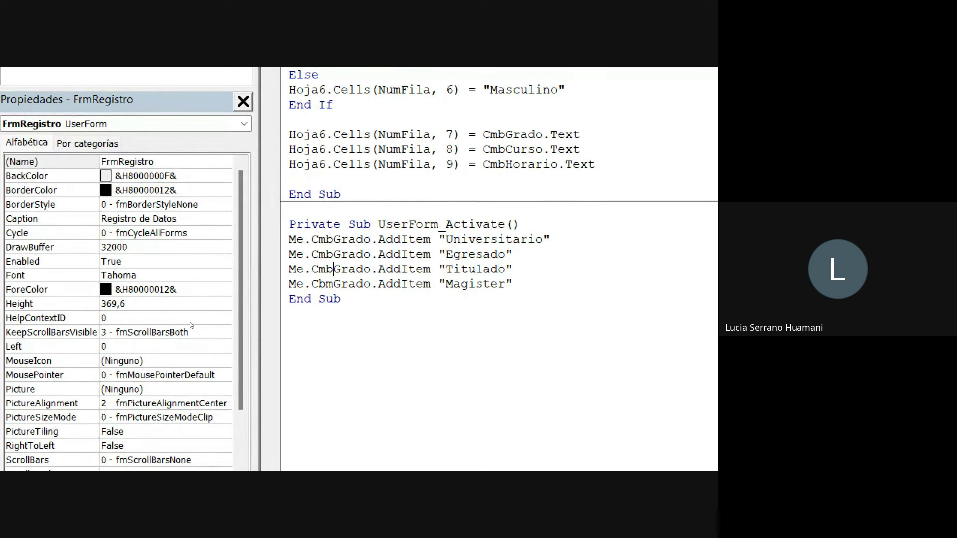
pyautogui.press('BackSpace')
pyautogui.press('BackSpace')
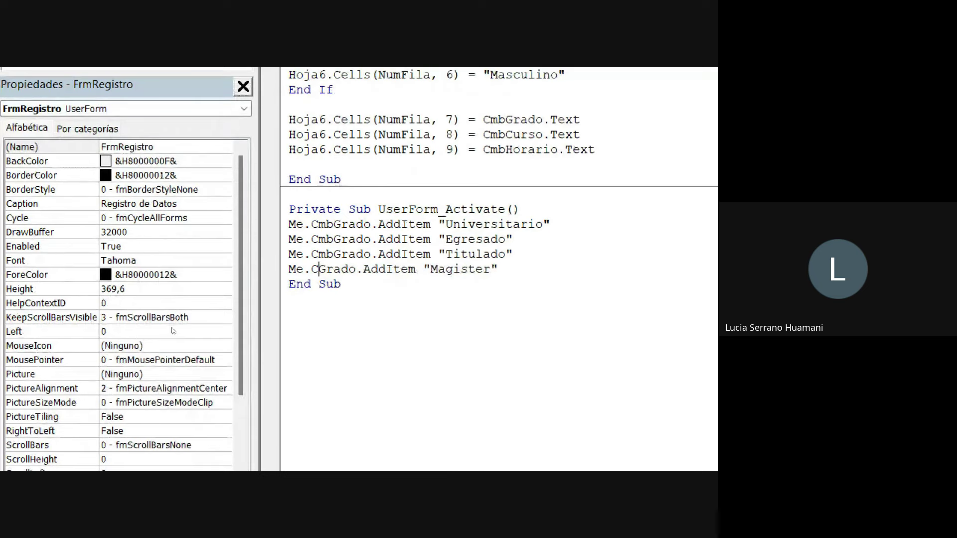
pyautogui.write('mb')
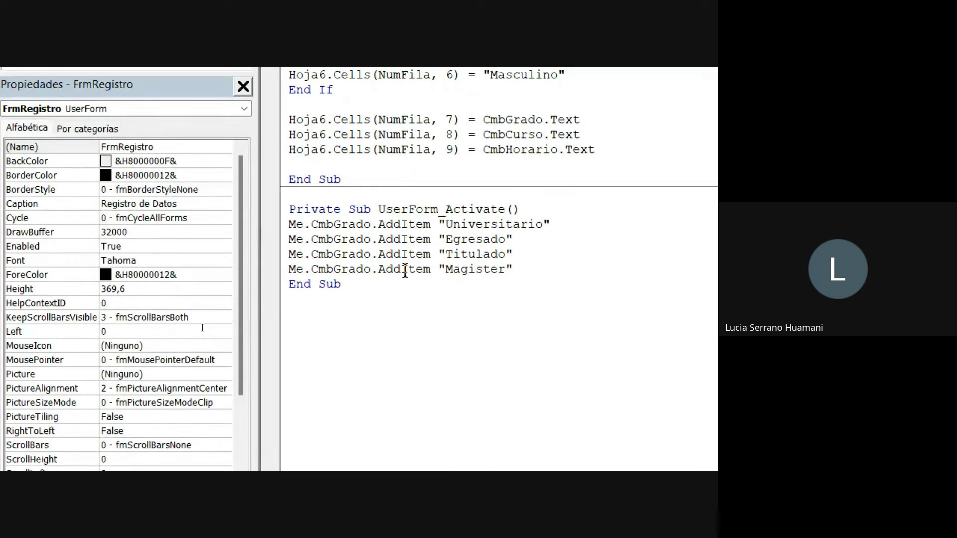
pyautogui.click(525, 270)
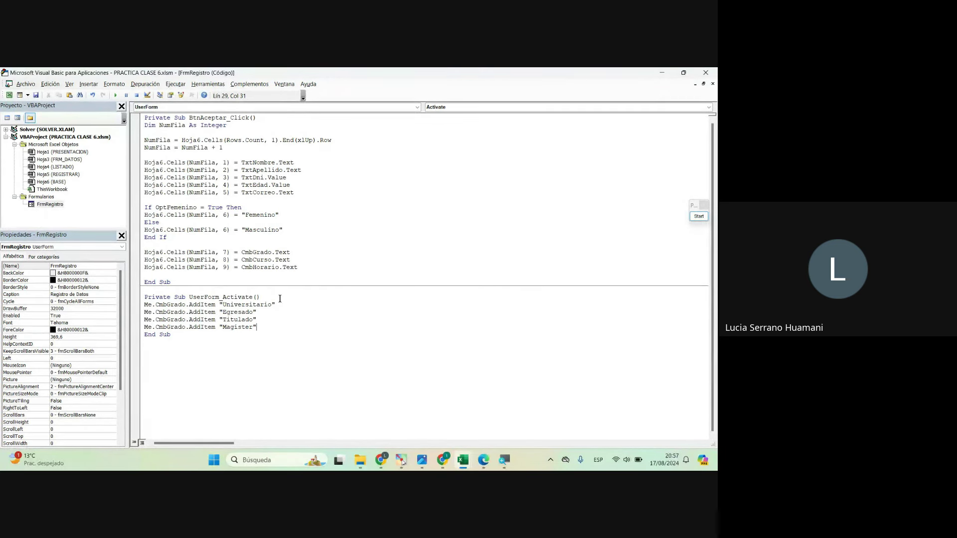
# - Run the form and enter the student's first name, surname, DNI, age 59 and e-mail
pyautogui.click(196, 207)
pyautogui.click(115, 95)
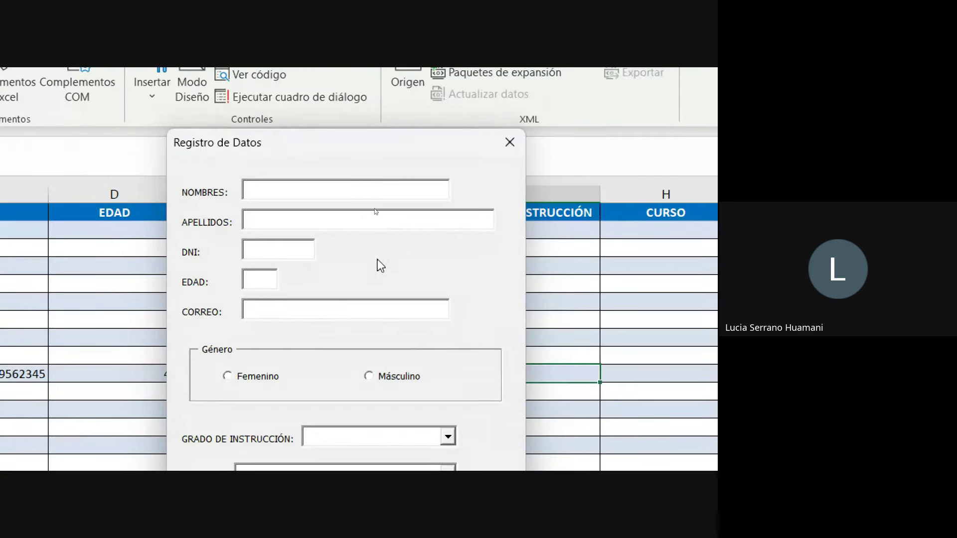
pyautogui.press('Tab')
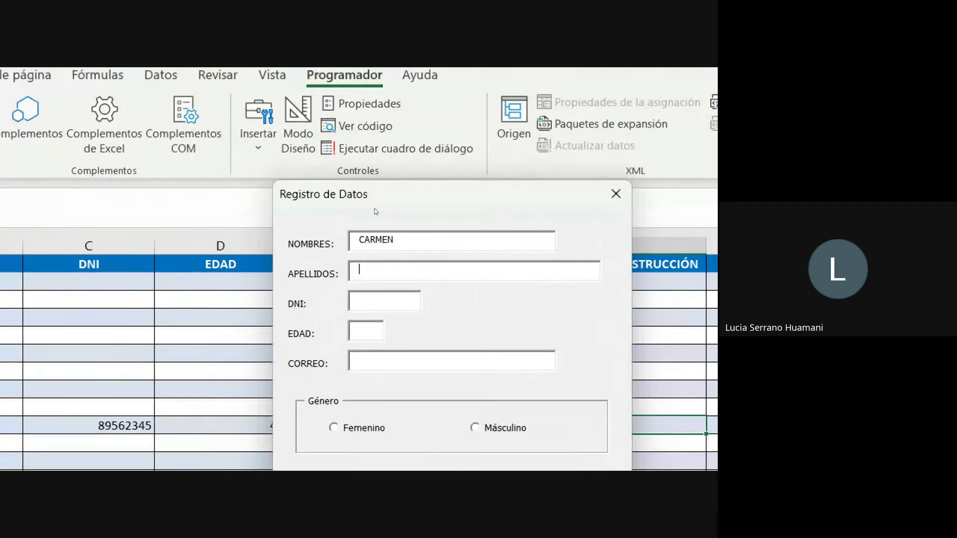
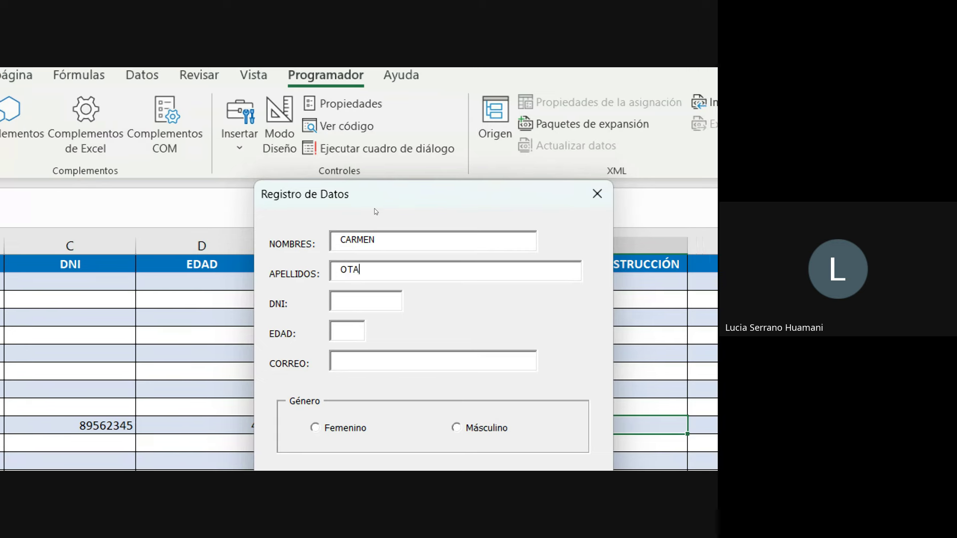
pyautogui.press('Tab')
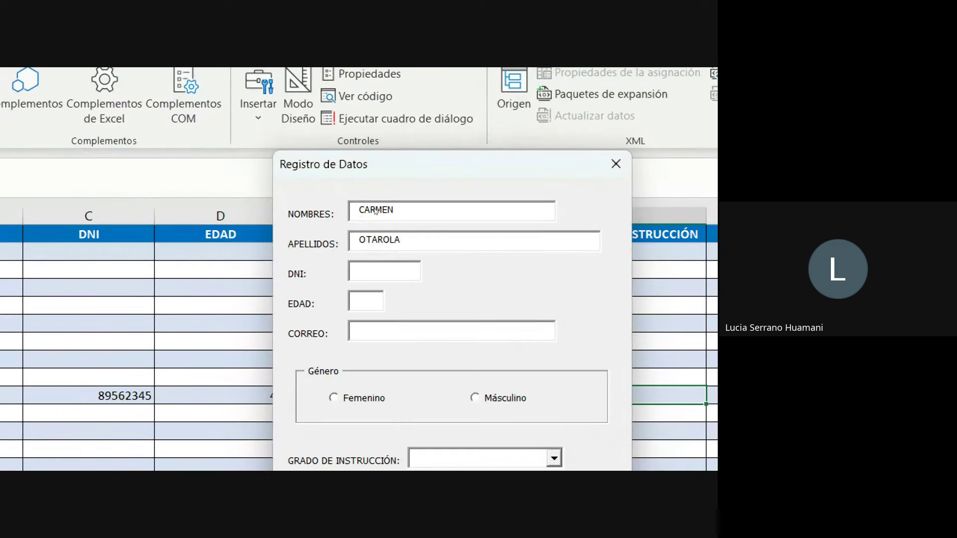
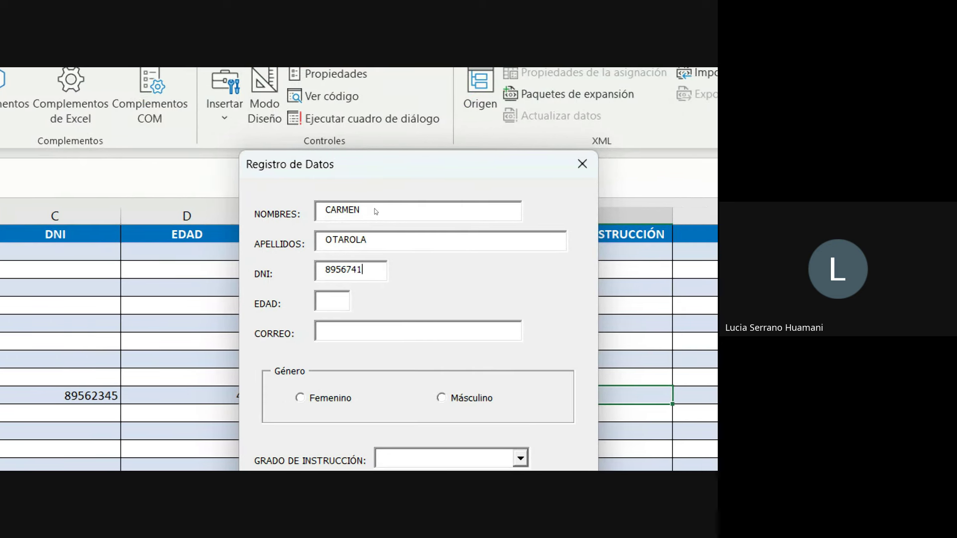
pyautogui.press('Tab')
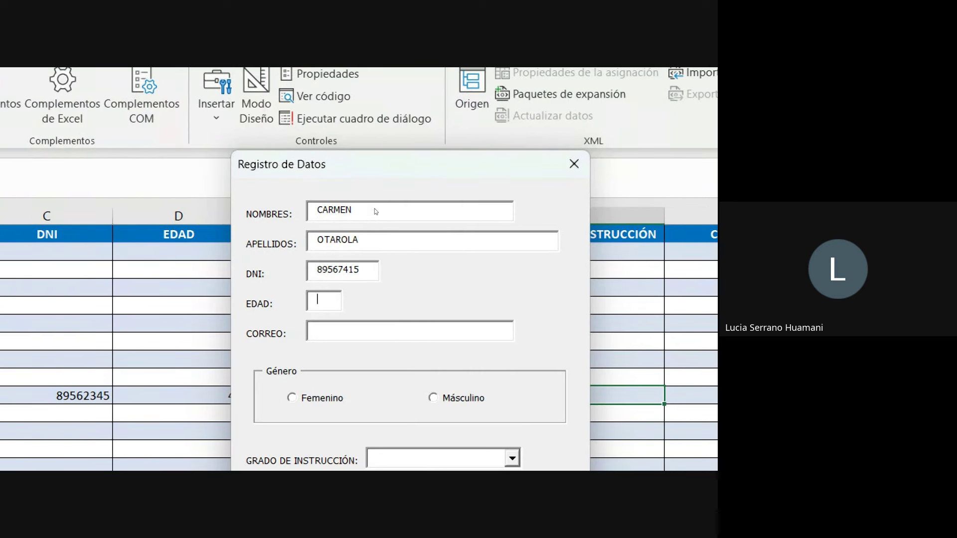
pyautogui.write('59')
pyautogui.press('Tab')
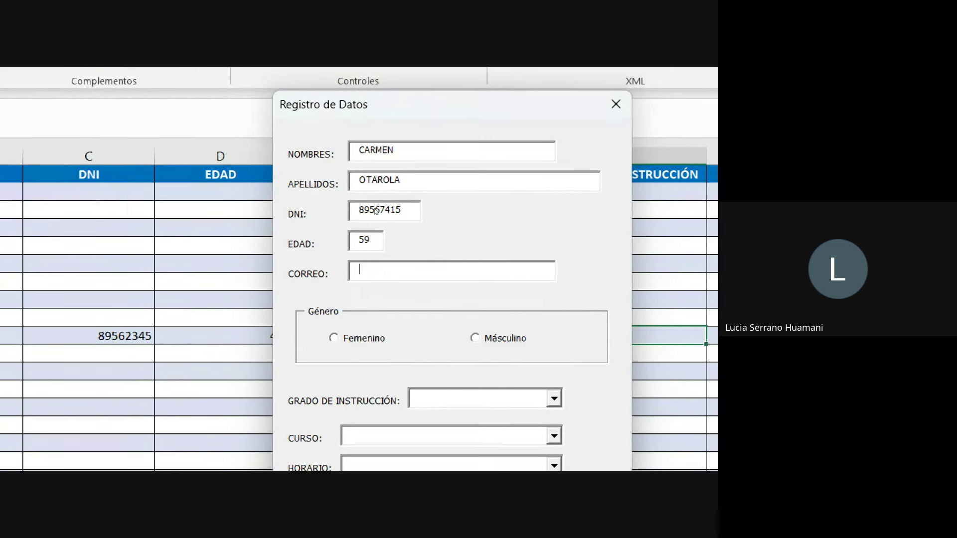
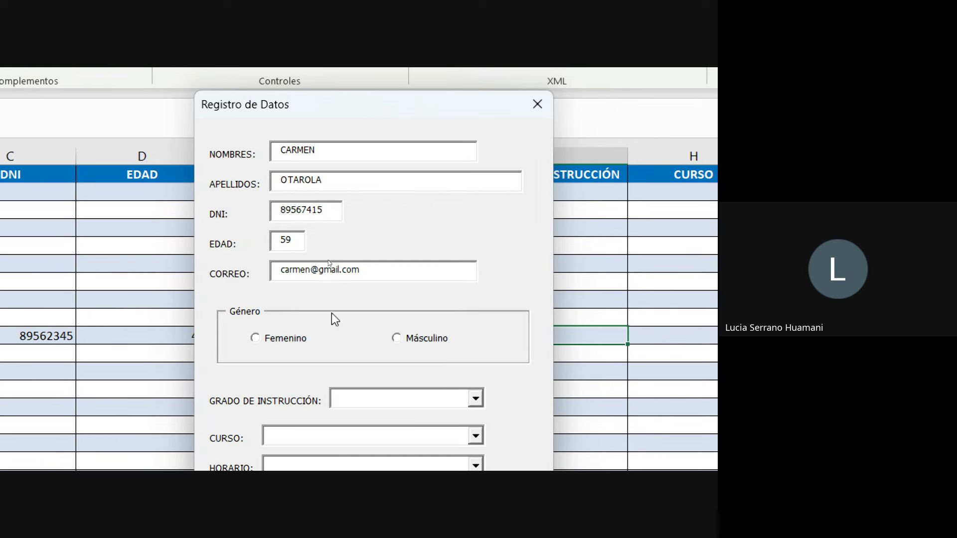
# - Choose Femenino, Egresado, Microsoft Excel Básico and 13:00 -14:30, then submit with ACEPTAR
pyautogui.click(280, 341)
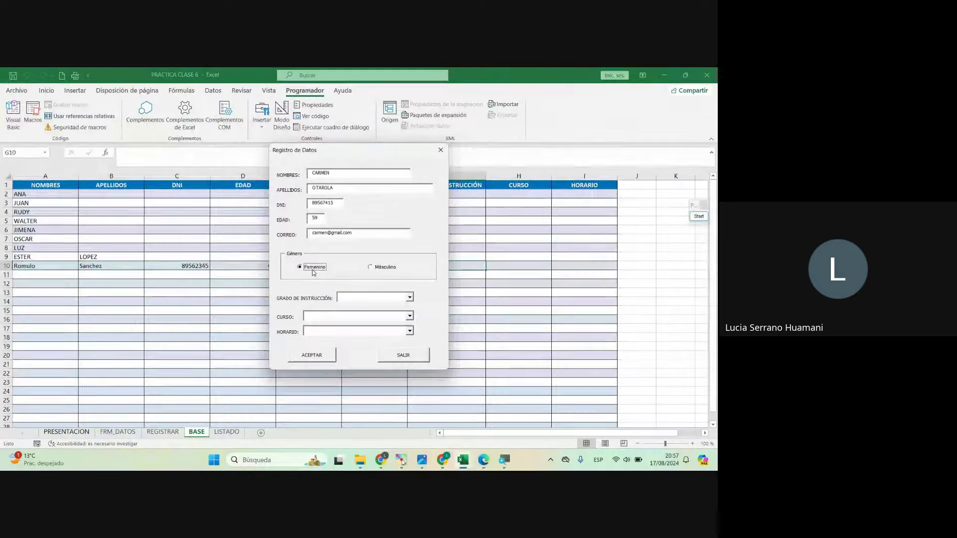
pyautogui.click(409, 298)
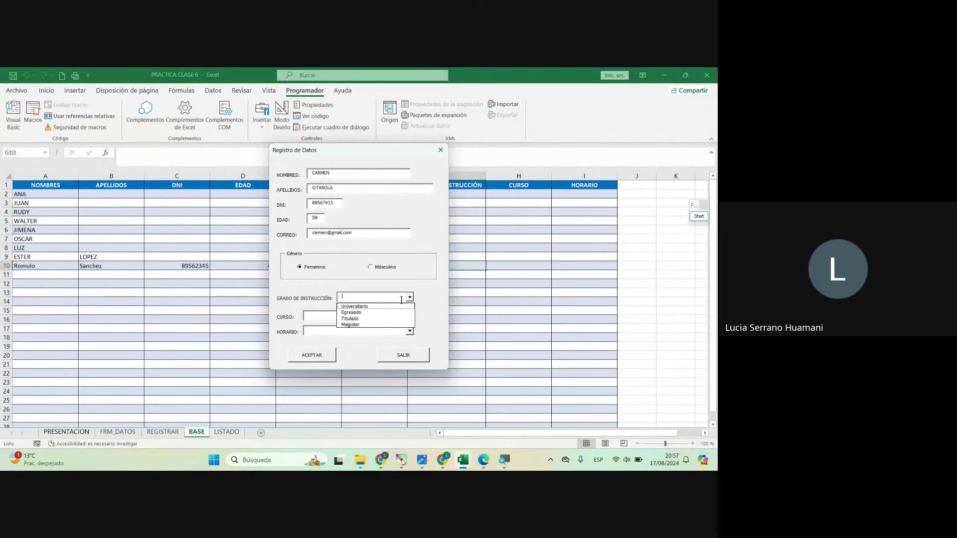
pyautogui.click(371, 313)
pyautogui.click(410, 316)
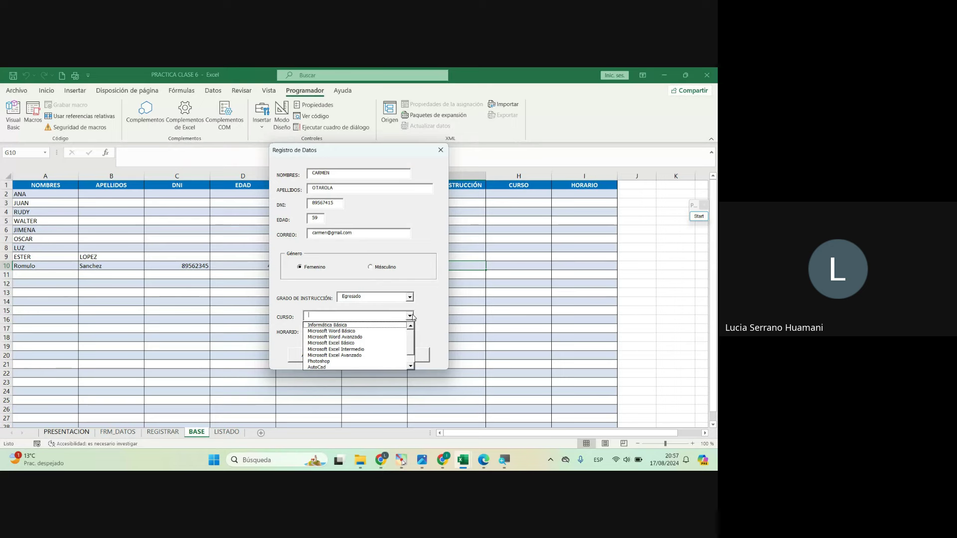
pyautogui.click(353, 344)
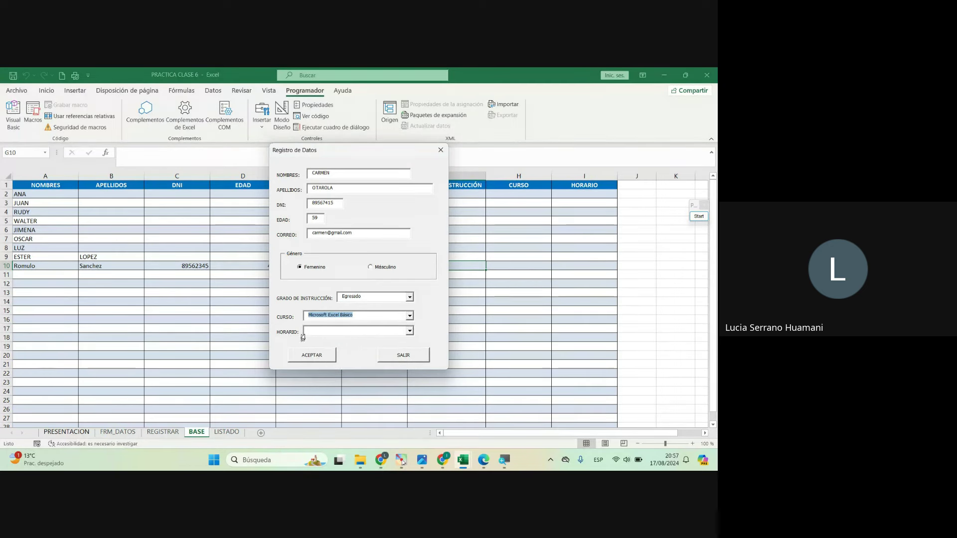
pyautogui.click(410, 331)
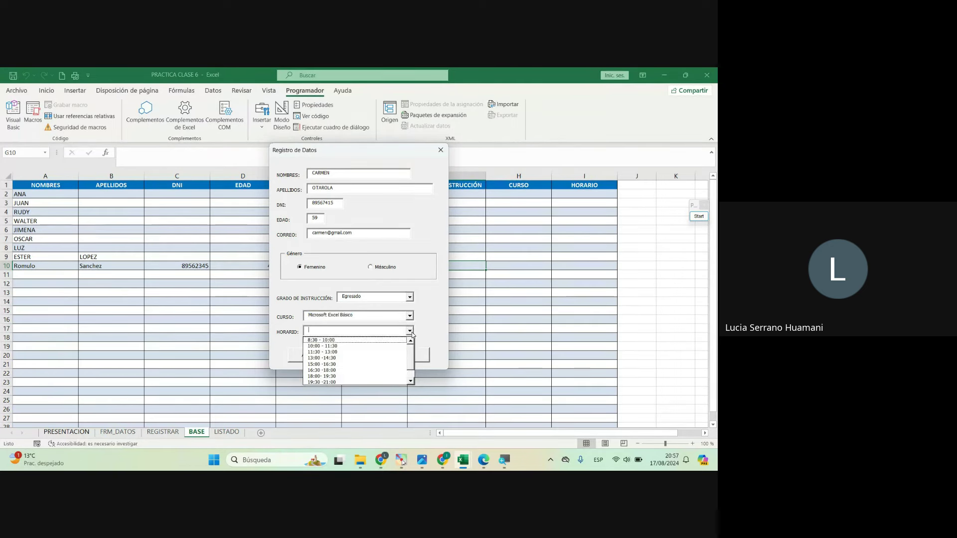
pyautogui.click(339, 358)
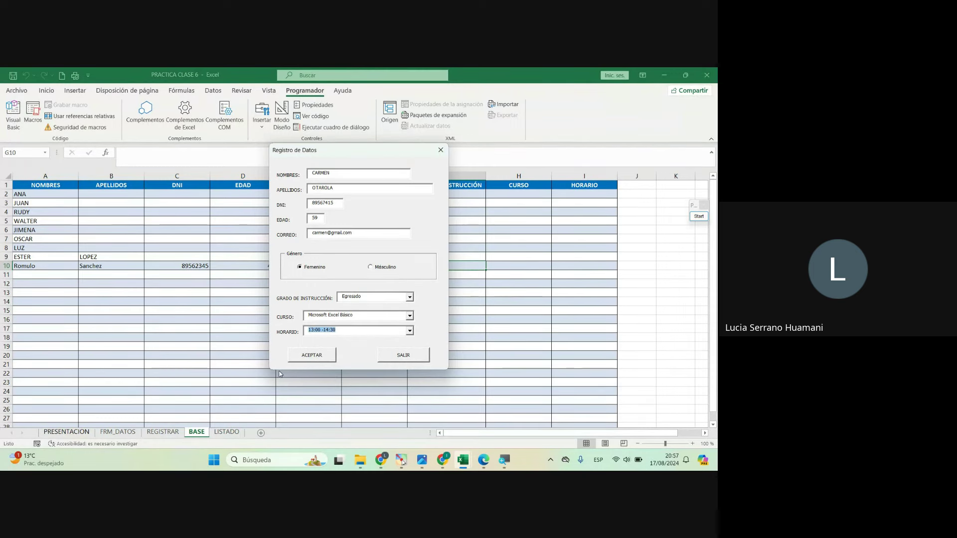
pyautogui.click(311, 355)
# - Move the running form aside to inspect row 11, close it, and select ACEPTAR in the designer
pyautogui.moveTo(353, 160)
pyautogui.mouseDown()
pyautogui.moveTo(394, 352)
pyautogui.moveTo(270, 299)
pyautogui.moveTo(501, 306)
pyautogui.moveTo(343, 178)
pyautogui.moveTo(390, 179)
pyautogui.mouseUp()
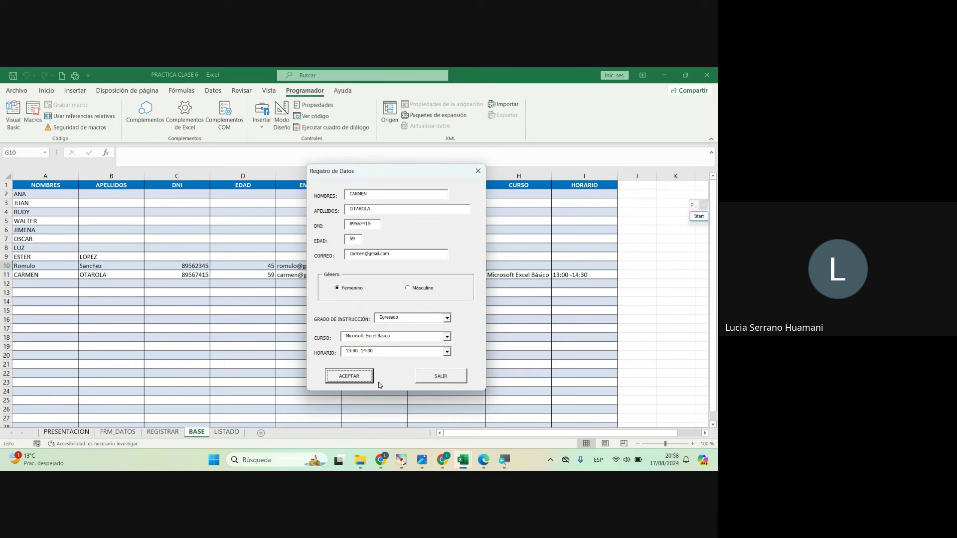
pyautogui.click(478, 171)
pyautogui.click(180, 320)
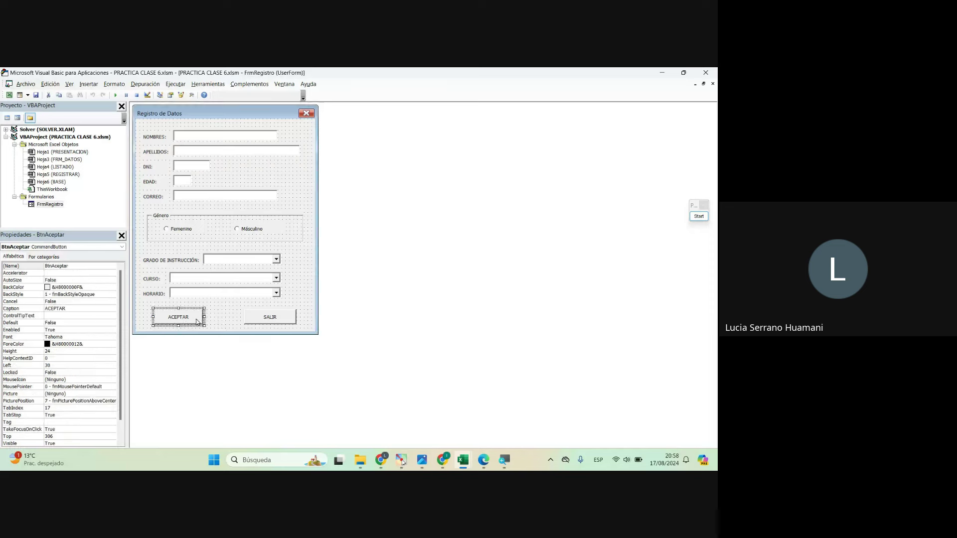
# - Insert a blank line before End Sub in BtnAceptar_Click
pyautogui.doubleClick(166, 319)
pyautogui.click(189, 281)
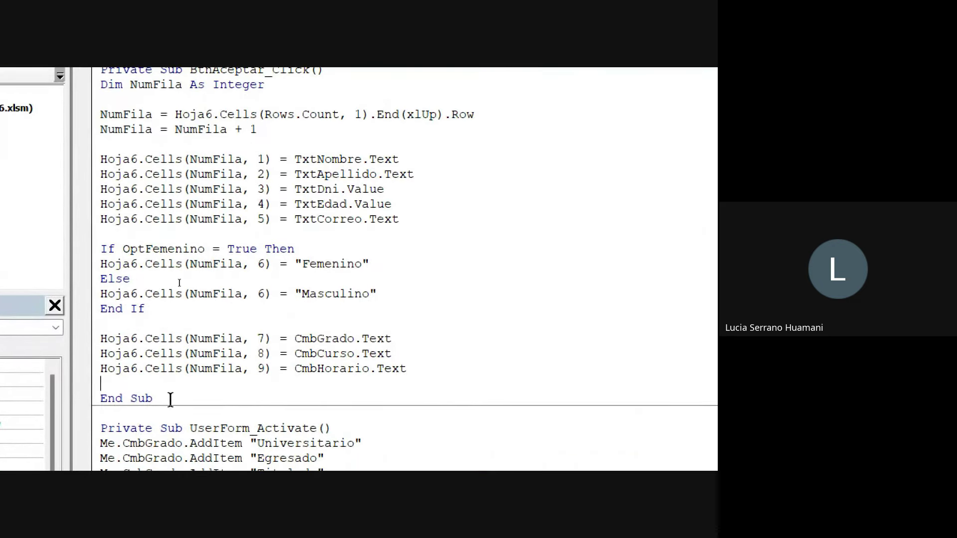
pyautogui.press('Return')
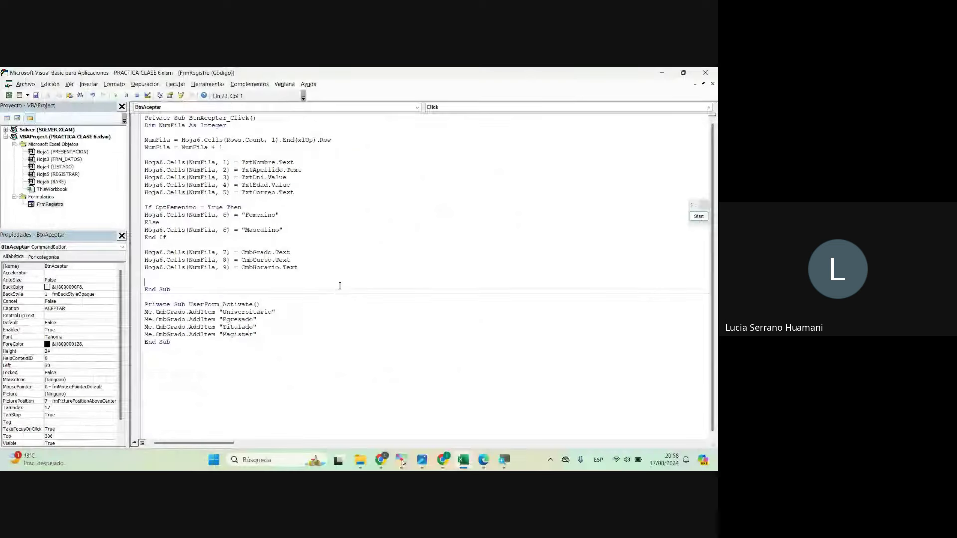
# - Draw annotation arrows pointing at the new blank line, then clear them
pyautogui.click(699, 216)
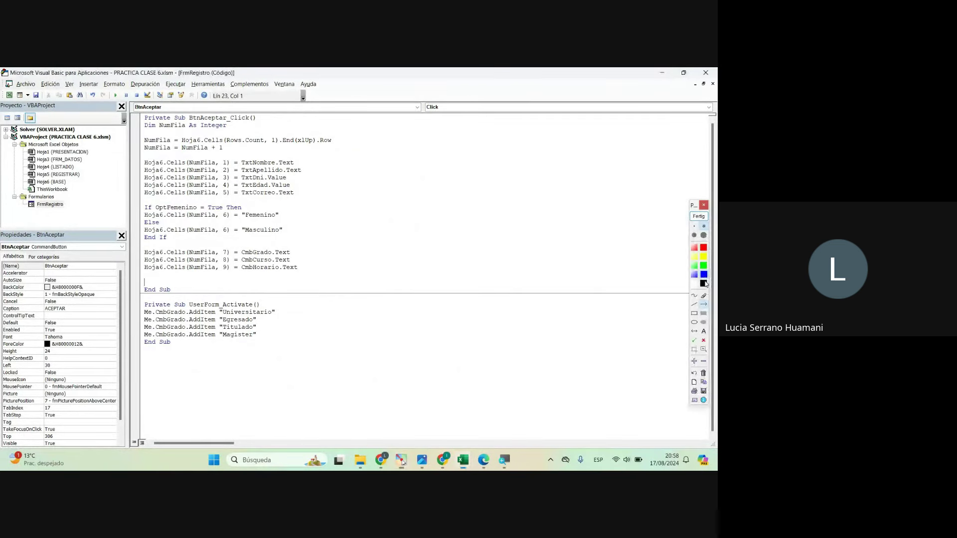
pyautogui.moveTo(367, 121); pyautogui.dragTo(361, 274)
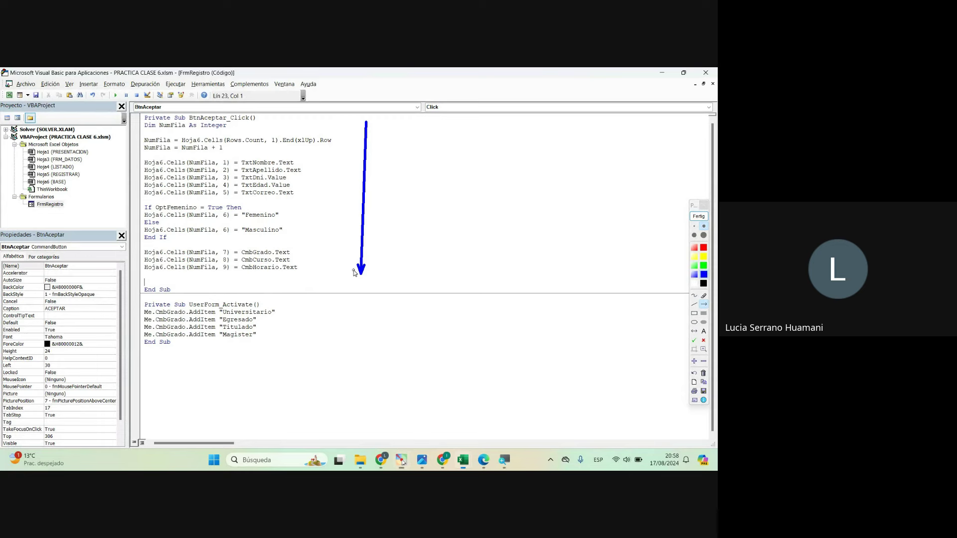
pyautogui.moveTo(354, 270); pyautogui.dragTo(146, 273)
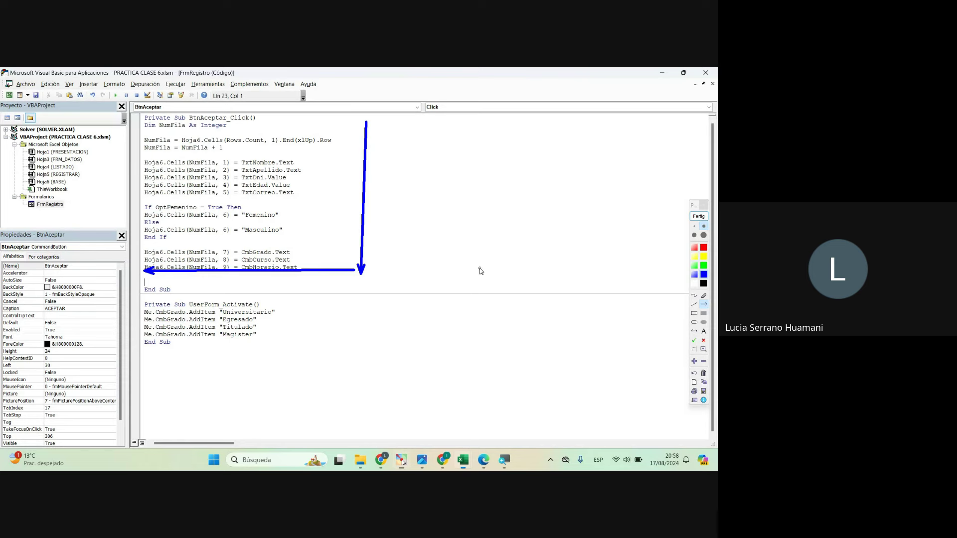
pyautogui.click(699, 215)
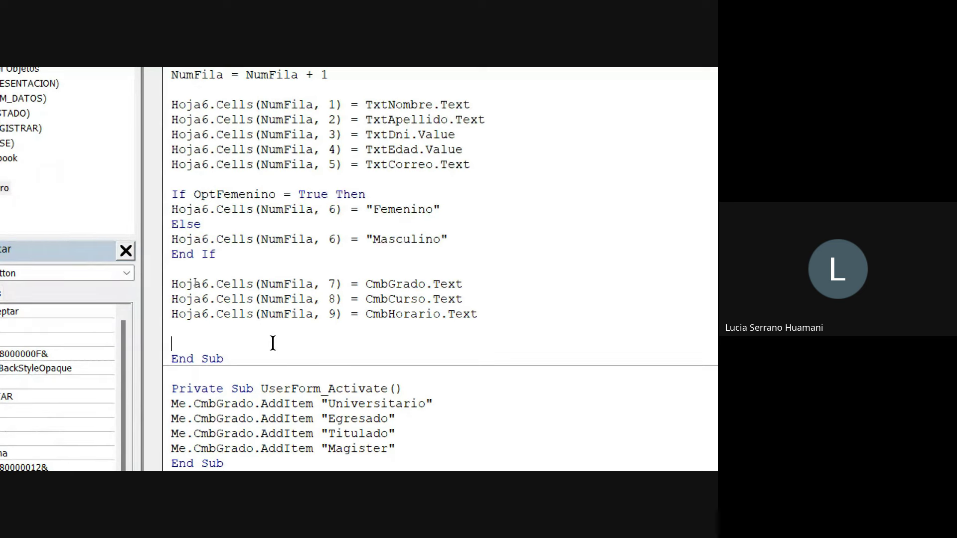
# - Add lines clearing the fields: TxtNombre.Text = "" and TxtApellido.Text = Empty
pyautogui.write('txt')
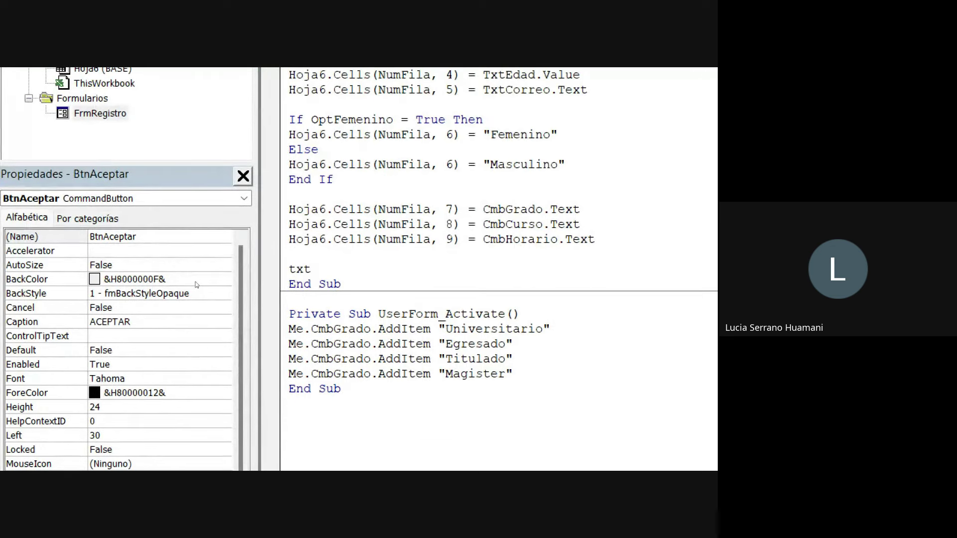
pyautogui.write('Nom')
pyautogui.write('bre')
pyautogui.write('.Text')
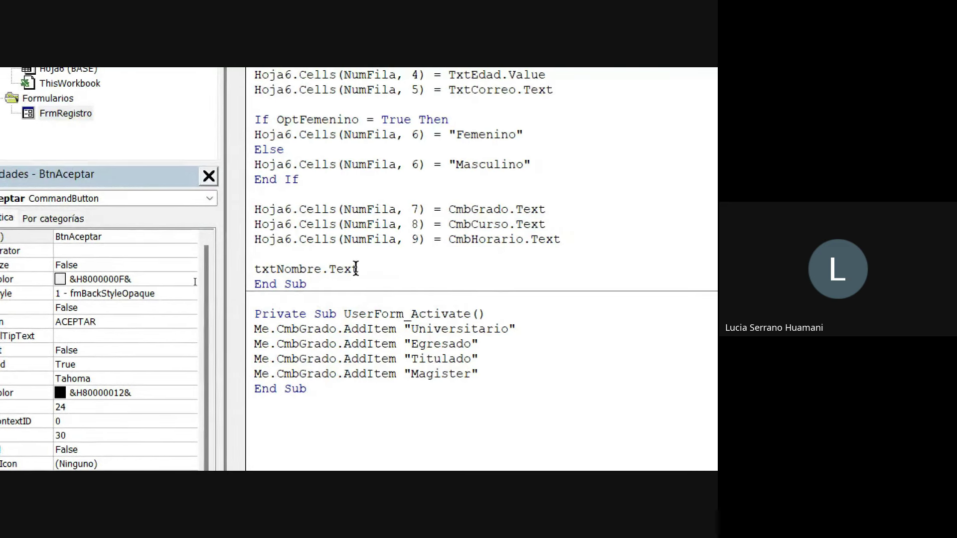
pyautogui.write('=""')
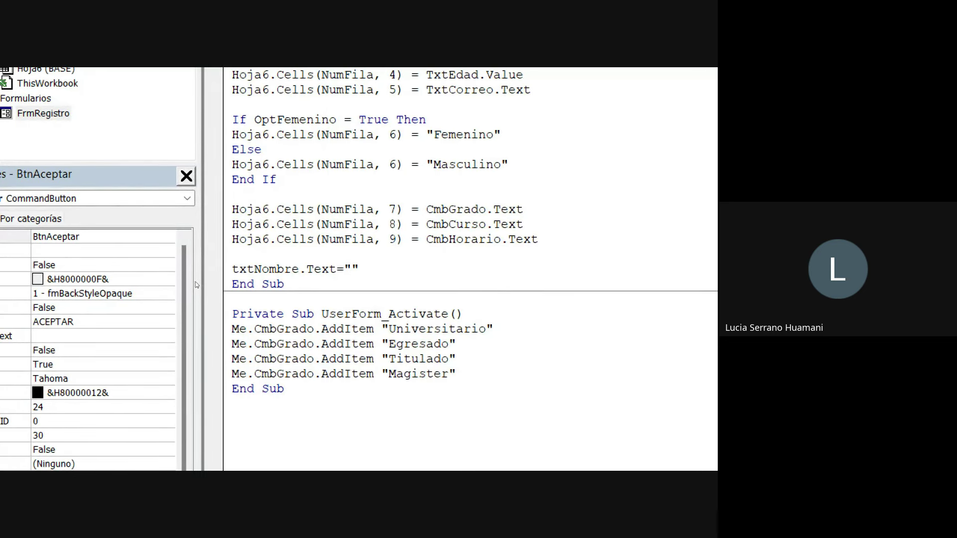
pyautogui.press('Return')
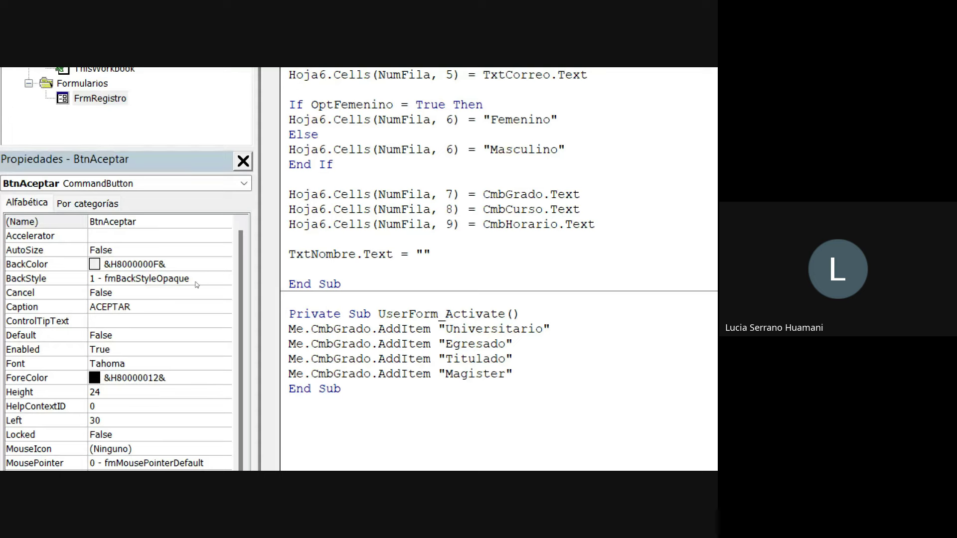
pyautogui.write('Txt')
pyautogui.write('Apellido')
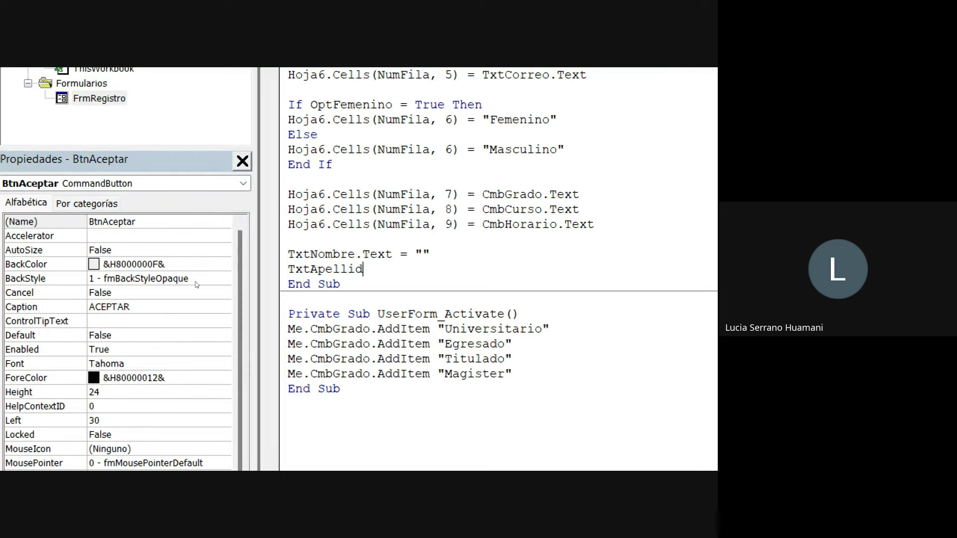
pyautogui.write('.te')
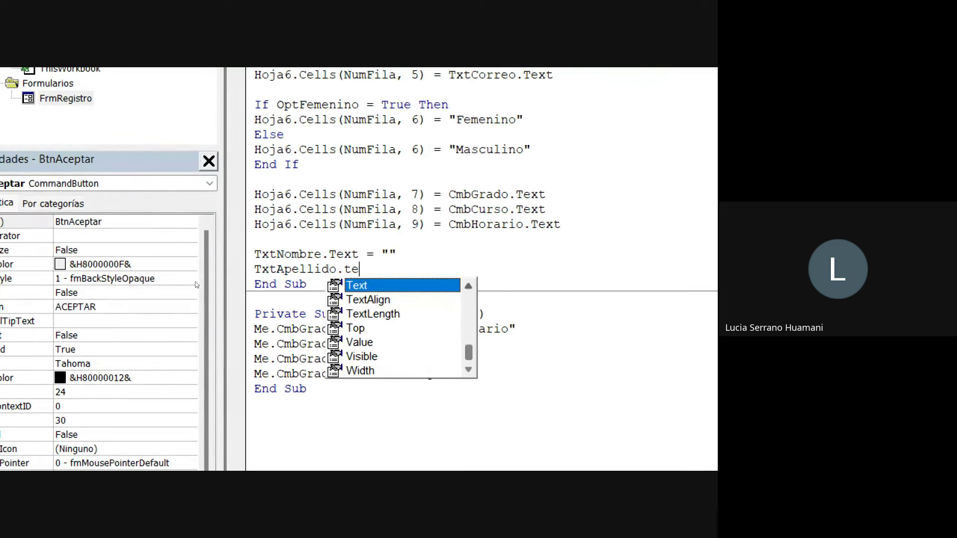
pyautogui.press('Tab')
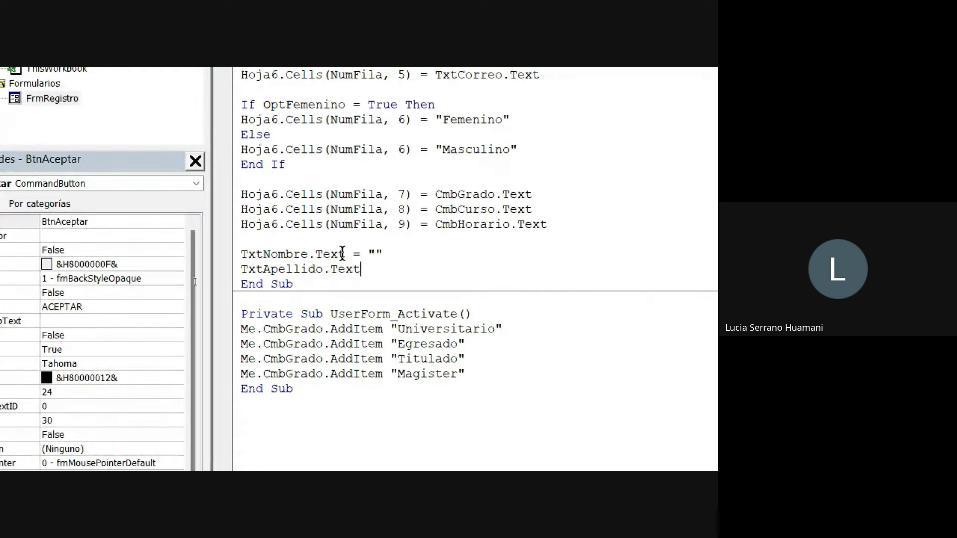
pyautogui.write('=')
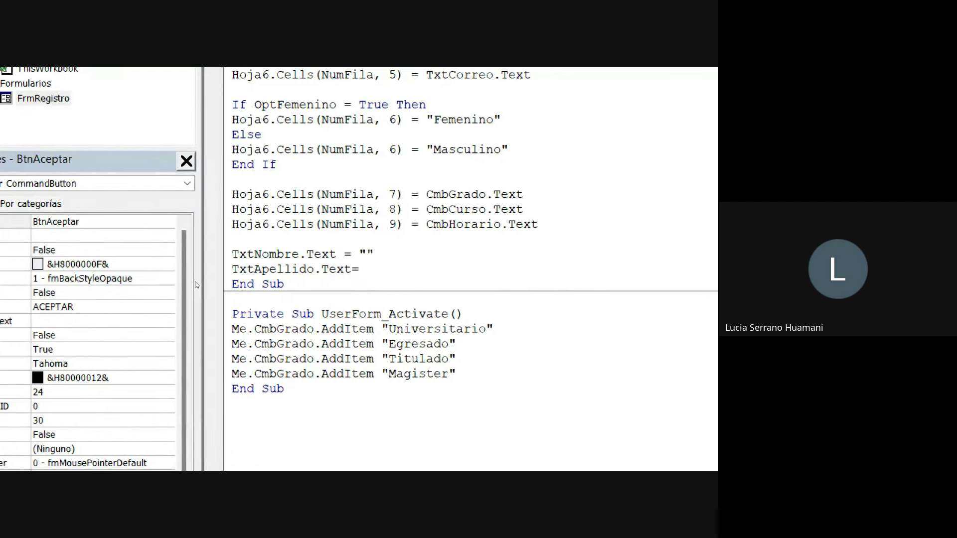
pyautogui.write('EMP')
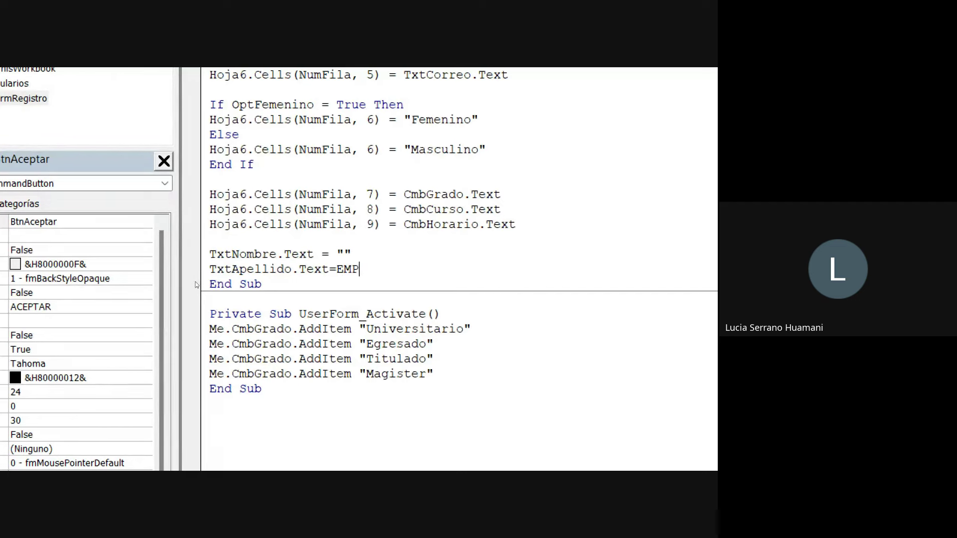
pyautogui.write('T')
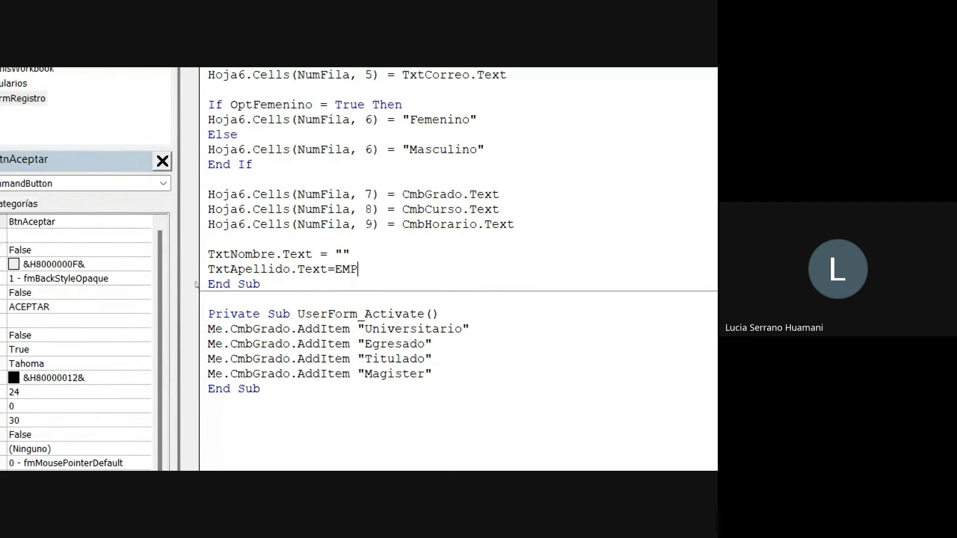
pyautogui.write('Y')
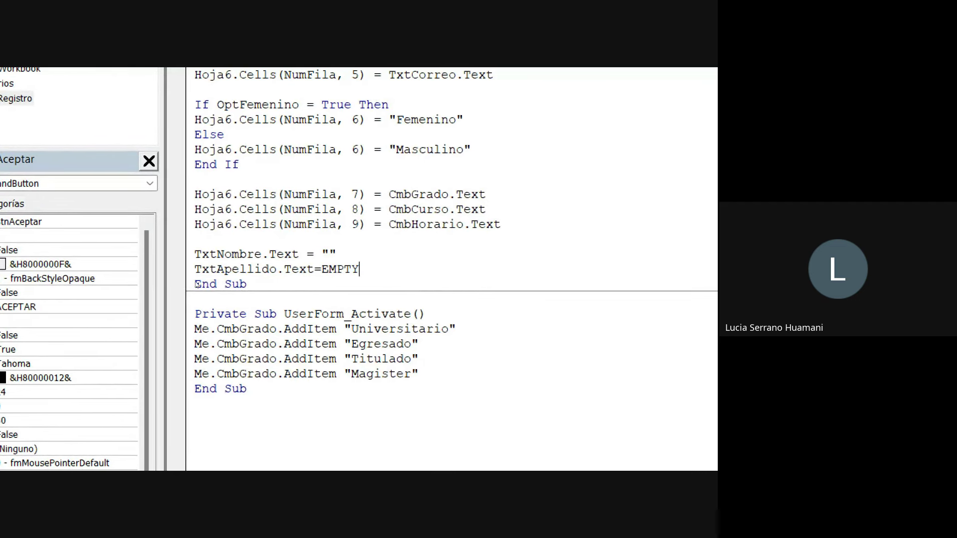
pyautogui.press('Return')
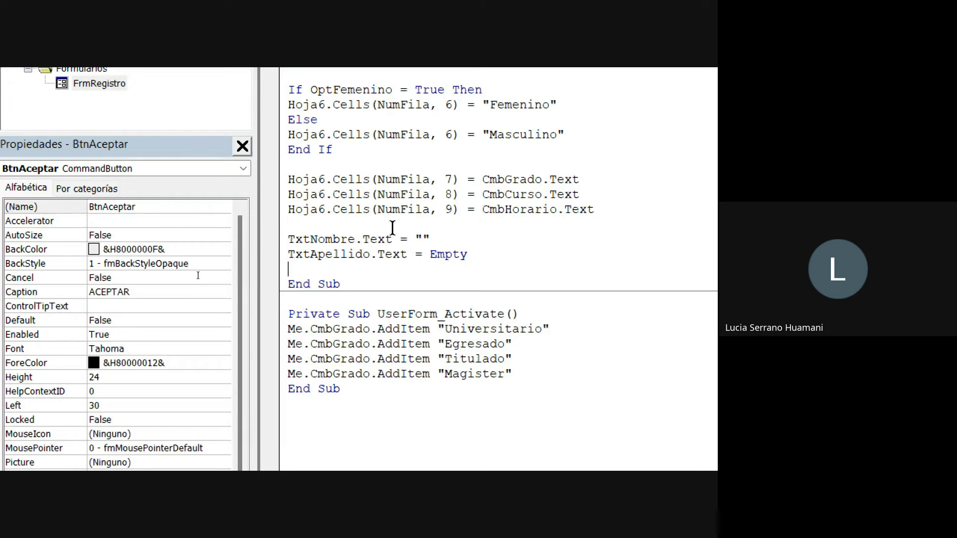
# - Compare the empty quotes with Empty, then add a blank line after the TxtApellido line
pyautogui.moveTo(430, 239); pyautogui.dragTo(415, 239)
pyautogui.click(388, 254)
pyautogui.doubleClick(388, 254)
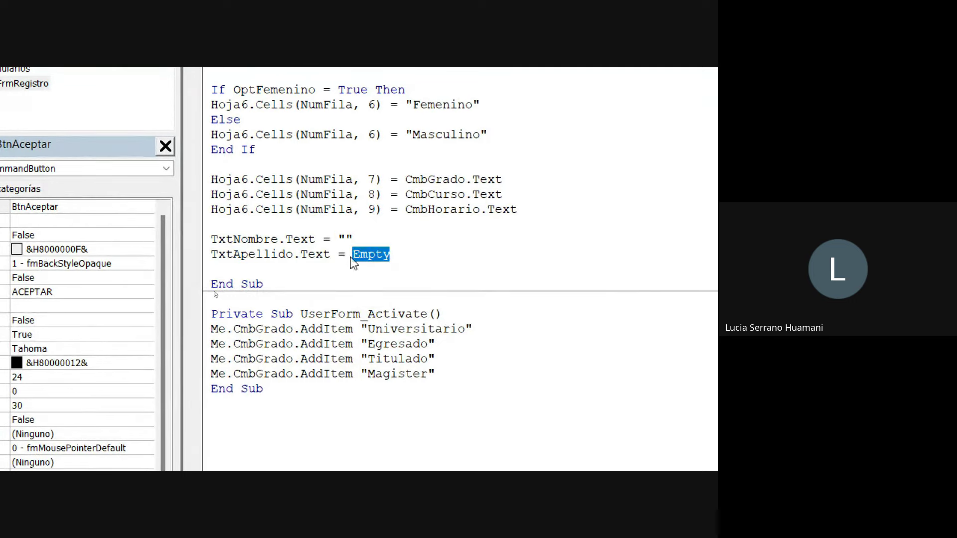
pyautogui.moveTo(355, 240)
pyautogui.mouseDown()
pyautogui.moveTo(340, 240)
pyautogui.moveTo(354, 258)
pyautogui.mouseUp()
pyautogui.click(404, 257)
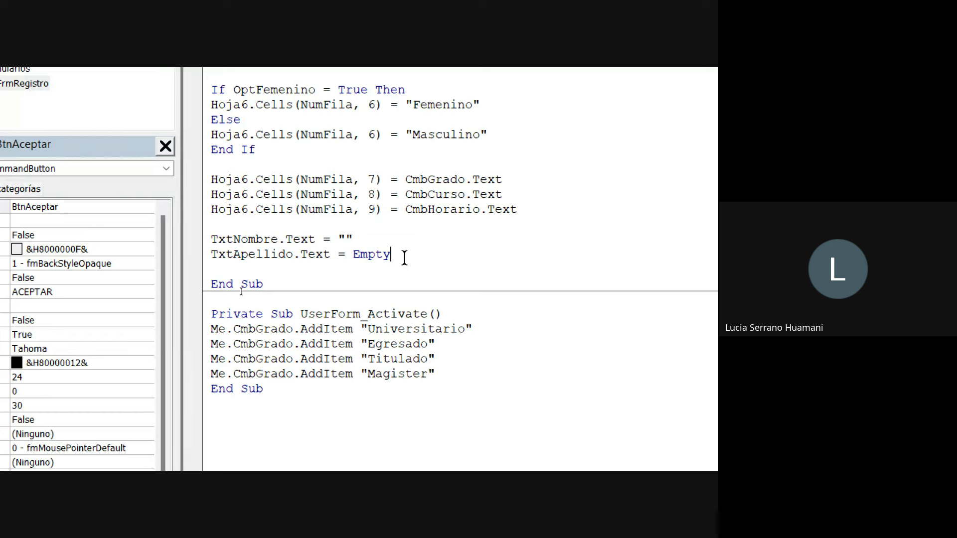
pyautogui.press('Return')
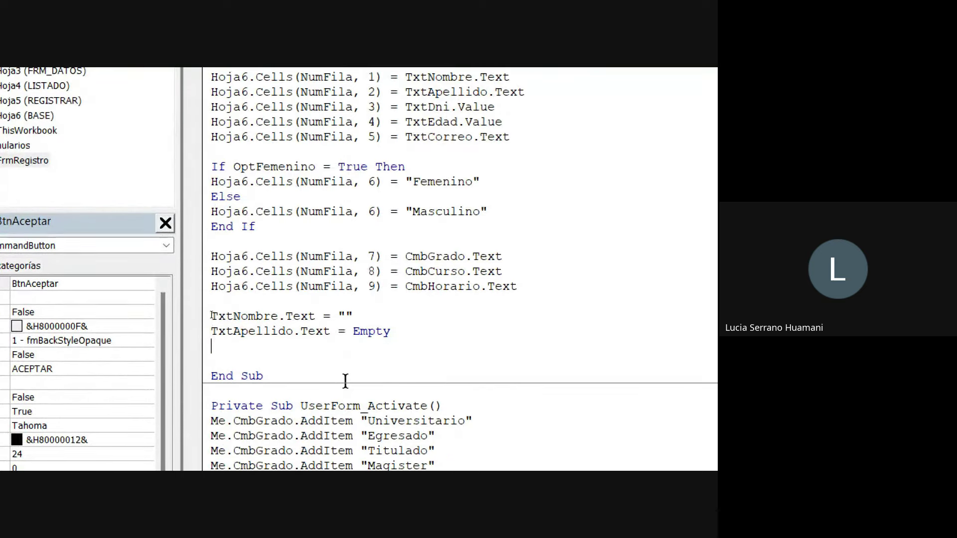
# - Add a TxtDni = "" line to the ACEPTAR code to clear the DNI box
pyautogui.write('Tt')
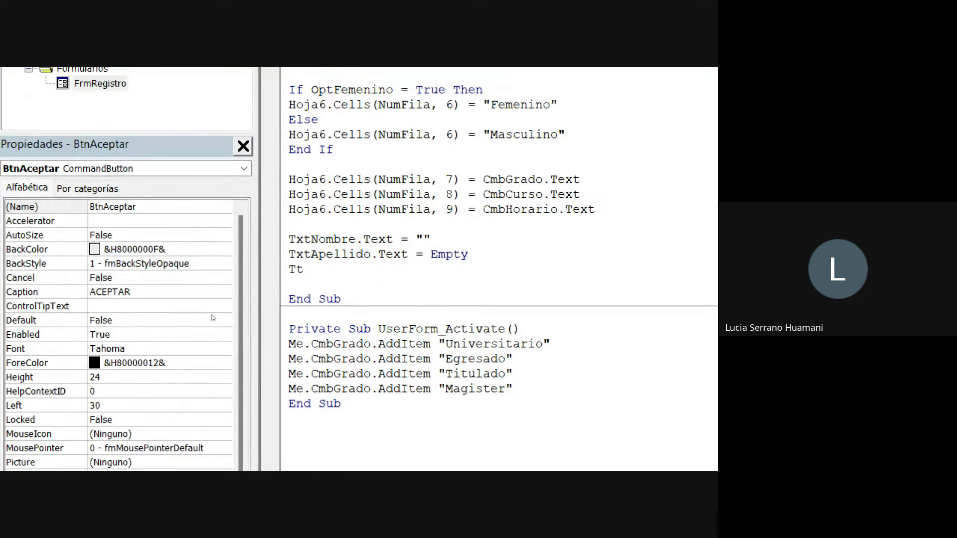
pyautogui.press('BackSpace')
pyautogui.write('xtDn')
pyautogui.write('i.text')
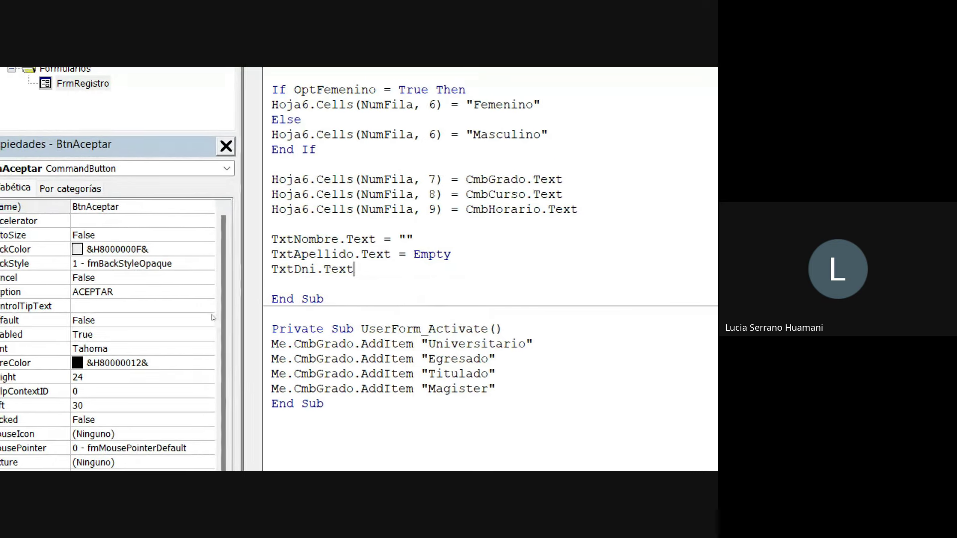
pyautogui.press('BackSpace')
pyautogui.press('BackSpace')
pyautogui.press('BackSpace')
pyautogui.press('BackSpace')
pyautogui.press('BackSpace')
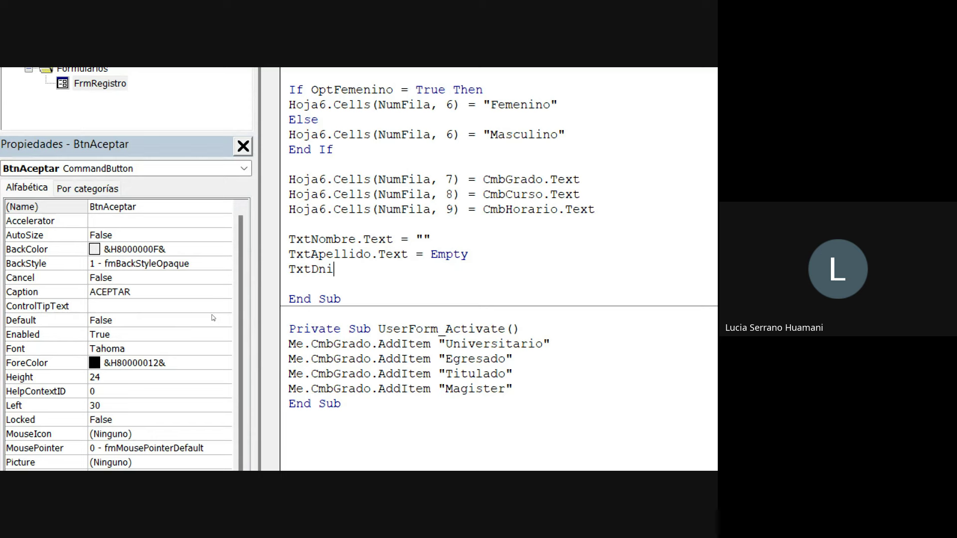
pyautogui.write('=')
pyautogui.write('"2')
pyautogui.press('BackSpace')
pyautogui.write('"')
pyautogui.press('Return')
# - Add TxtEdad = "" and TxtCorreo = Empty lines to clear the age and e-mail boxes
pyautogui.write('Tx')
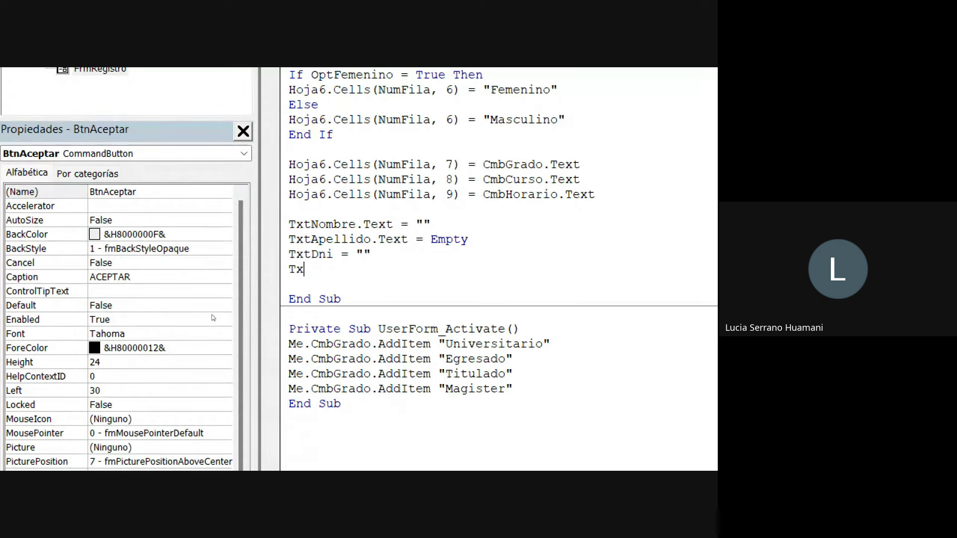
pyautogui.write('tEdd')
pyautogui.press('BackSpace')
pyautogui.press('BackSpace')
pyautogui.write('ad = ')
pyautogui.write('""')
pyautogui.press('Return')
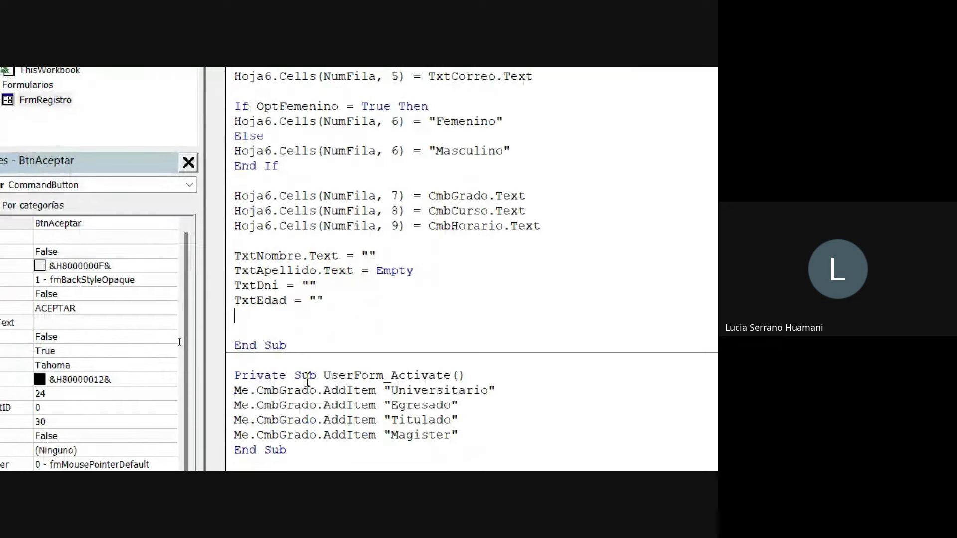
pyautogui.write('Txt')
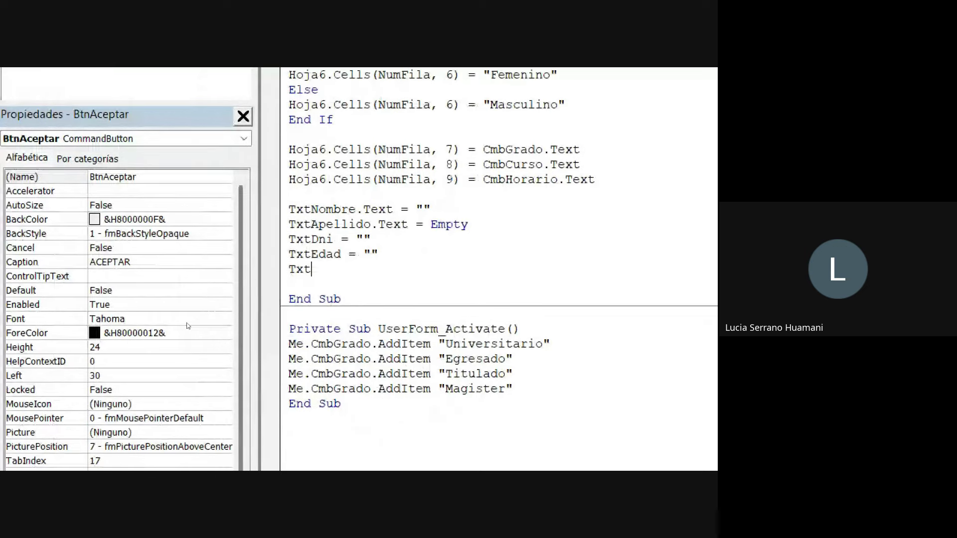
pyautogui.write('Correo')
pyautogui.write('=em')
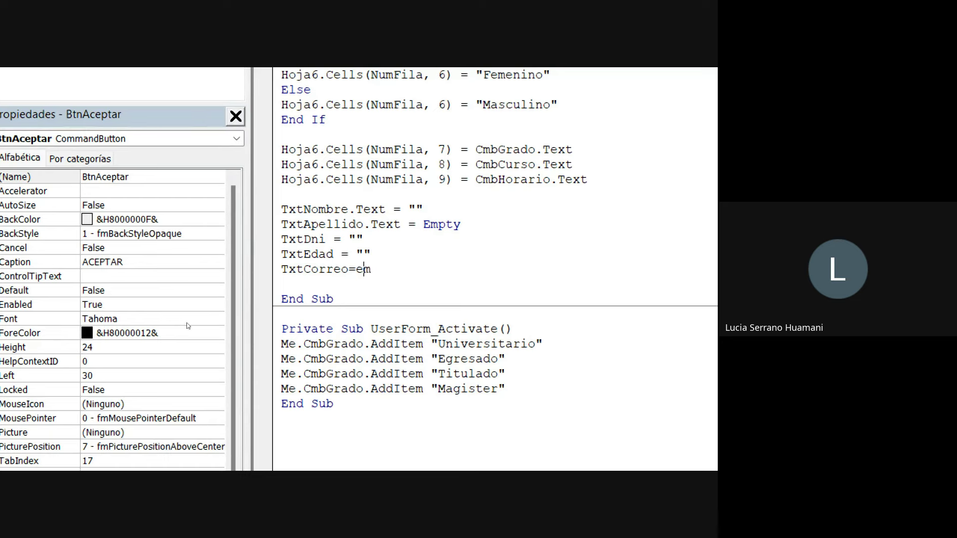
pyautogui.write('pty')
pyautogui.press('Return')
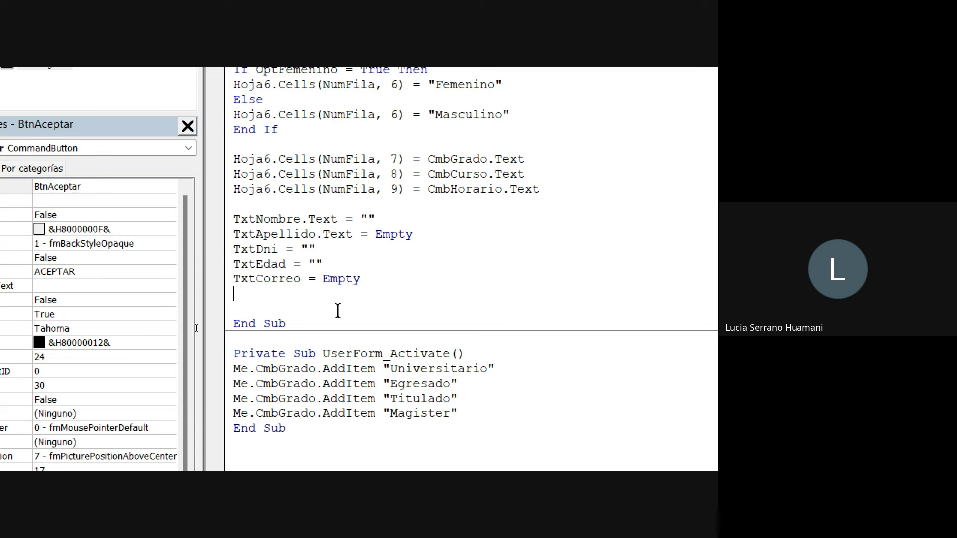
# - Add OptFemenino = False and OptMasculino = False lines to uncheck both gender options
pyautogui.write('O')
pyautogui.write('ptFe')
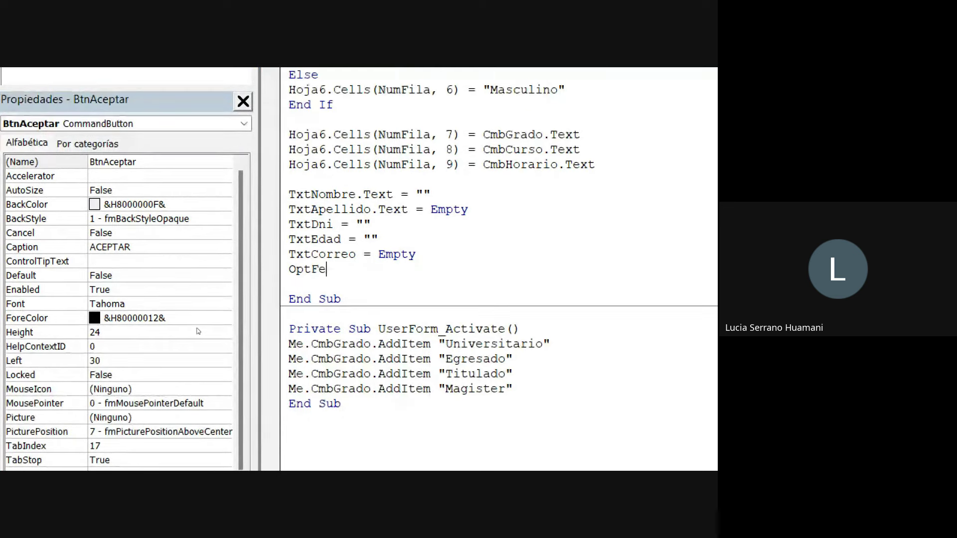
pyautogui.write('menin')
pyautogui.write('o')
pyautogui.write('=')
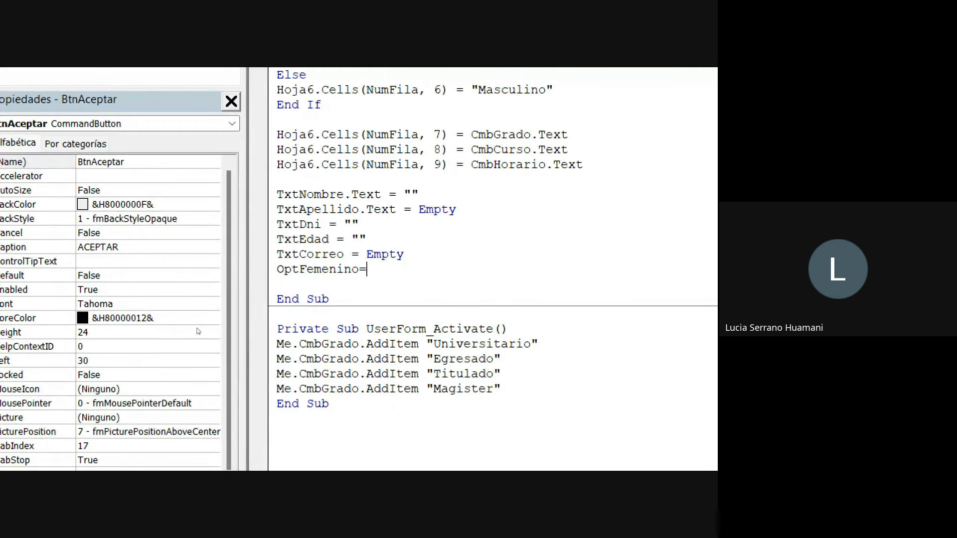
pyautogui.write('fal')
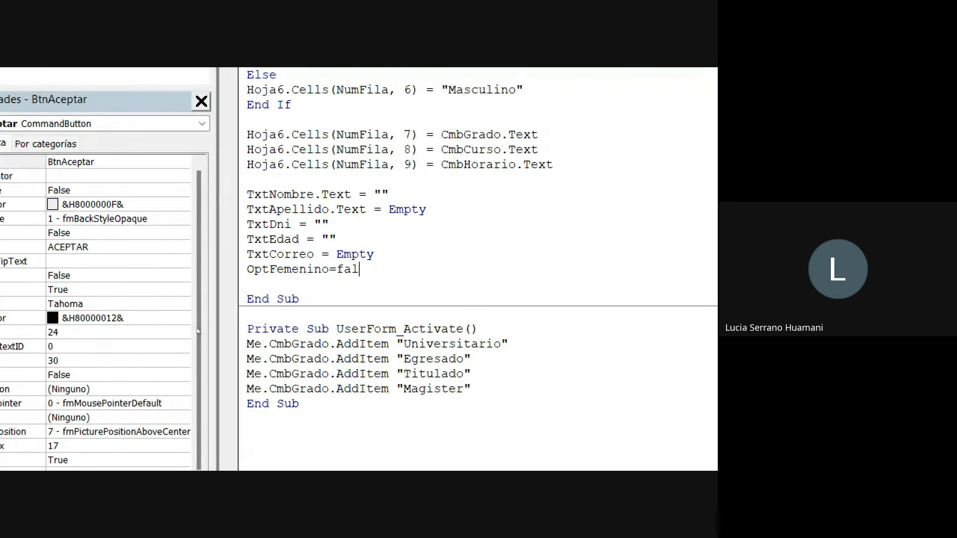
pyautogui.write('se')
pyautogui.press('Return')
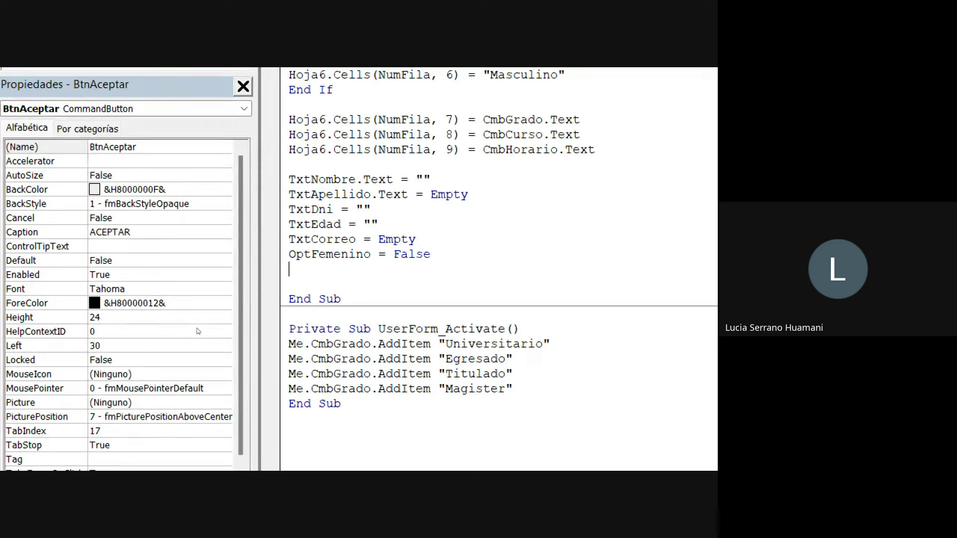
pyautogui.write('Opet')
pyautogui.press('BackSpace')
pyautogui.press('BackSpace')
pyautogui.write('tM')
pyautogui.write('asculino')
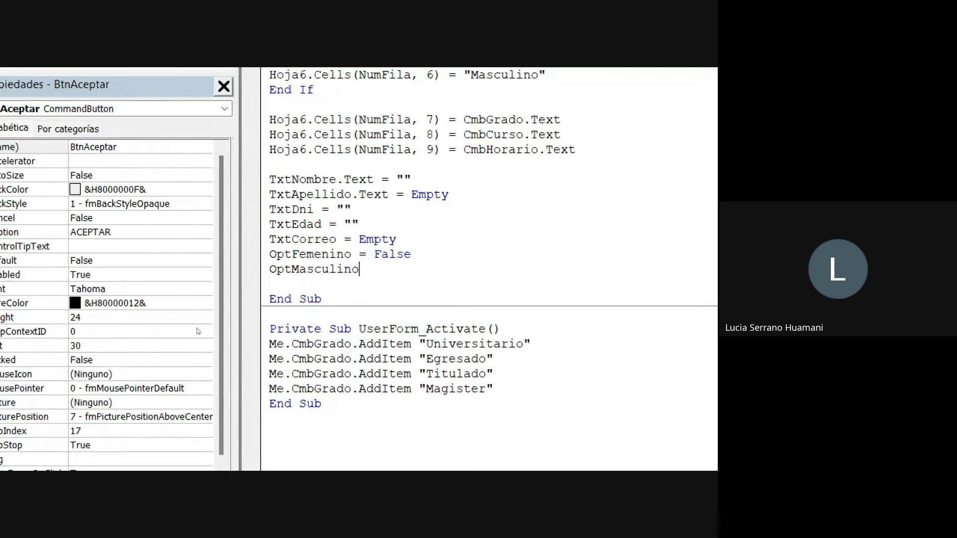
pyautogui.write('=falso')
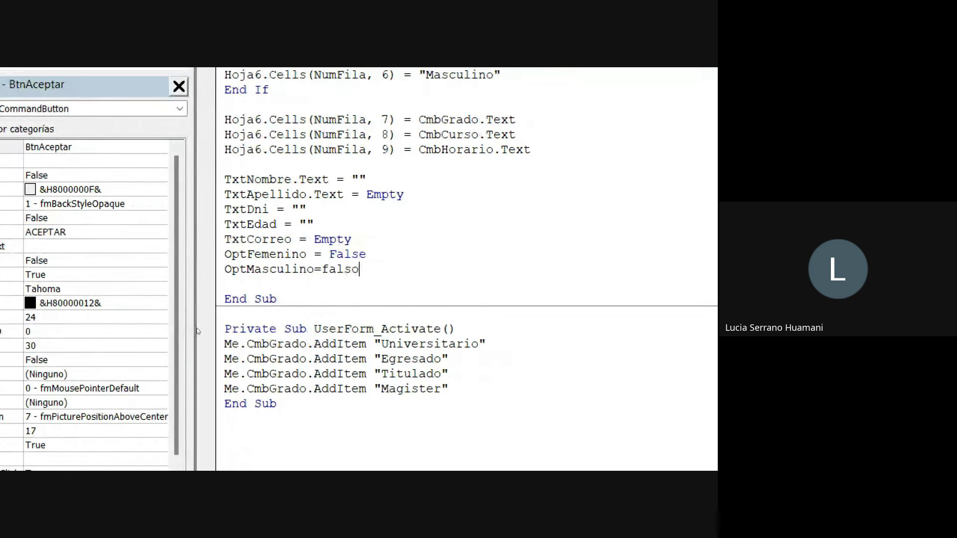
pyautogui.press('BackSpace')
pyautogui.write('e')
pyautogui.press('Return')
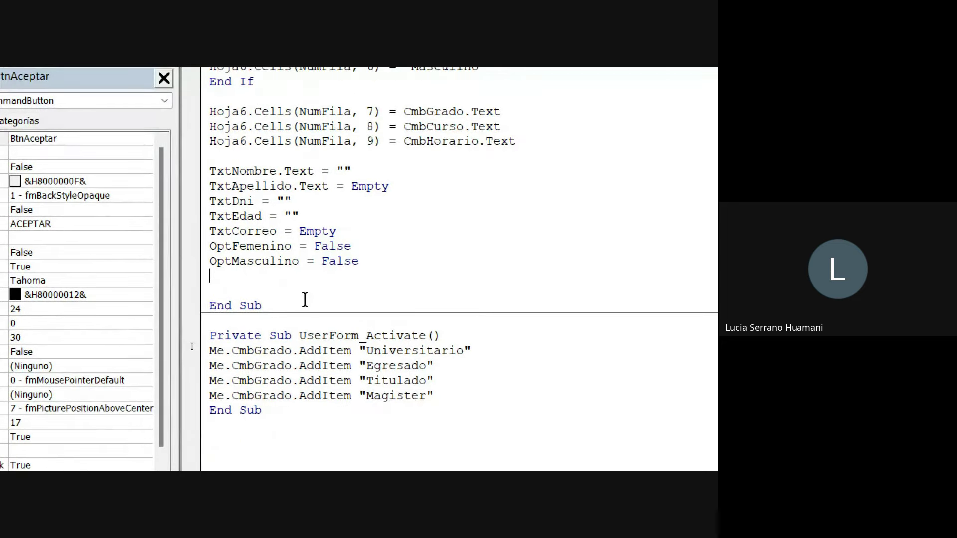
# - Add CmbGrado = "", CmbCurso = Empty and CmbHorario = "" lines to reset the combo boxes
pyautogui.write('Cmb')
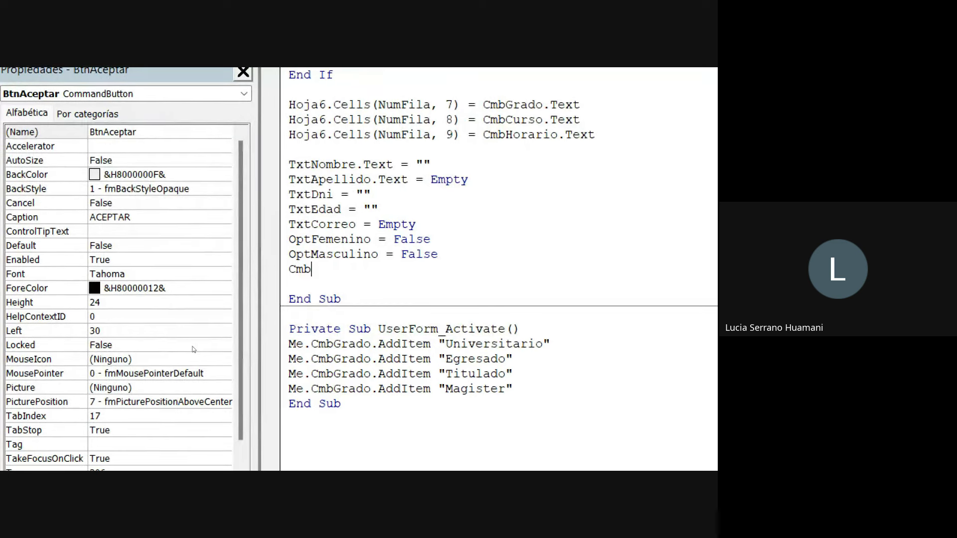
pyautogui.write('Gr')
pyautogui.write('ado = ')
pyautogui.write('"')
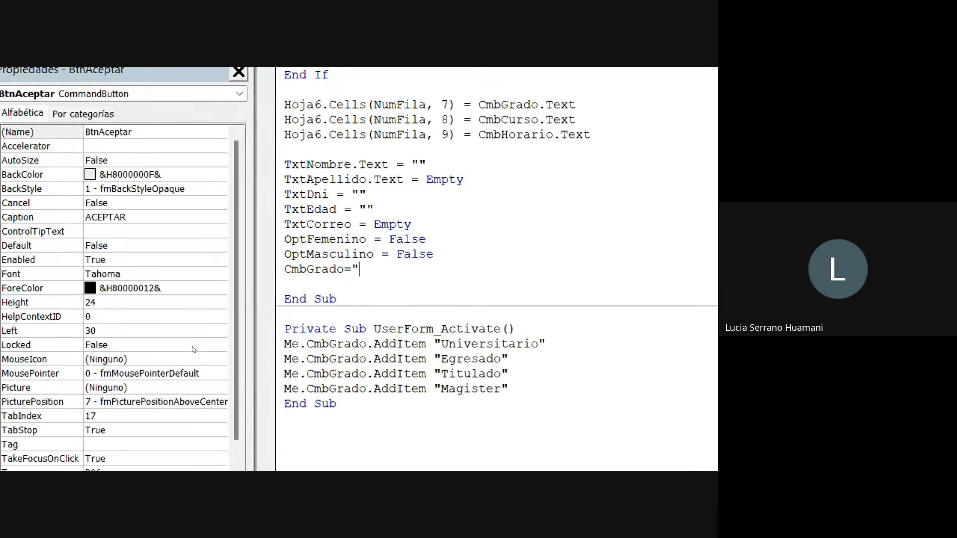
pyautogui.write('"')
pyautogui.press('Return')
pyautogui.write('C')
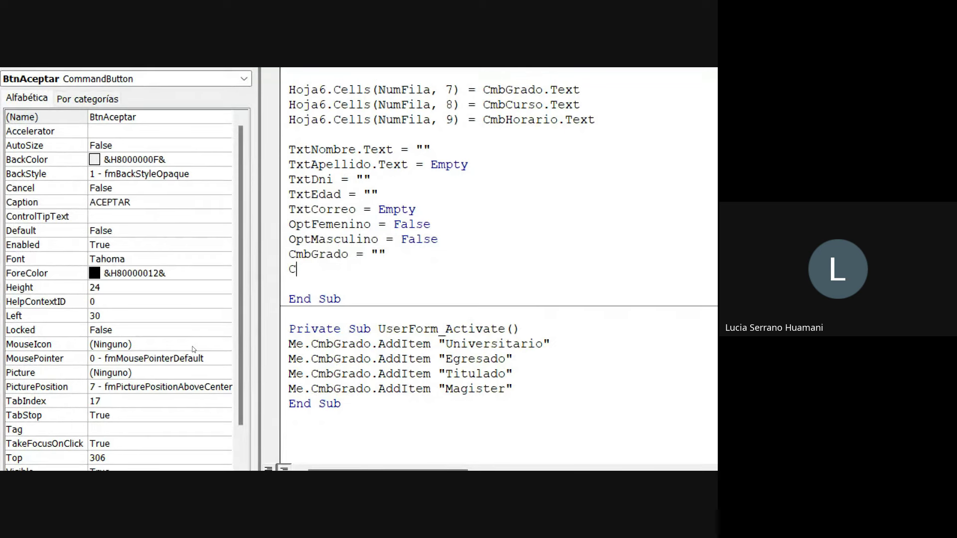
pyautogui.write('mb')
pyautogui.write('Curso=')
pyautogui.write('emptu')
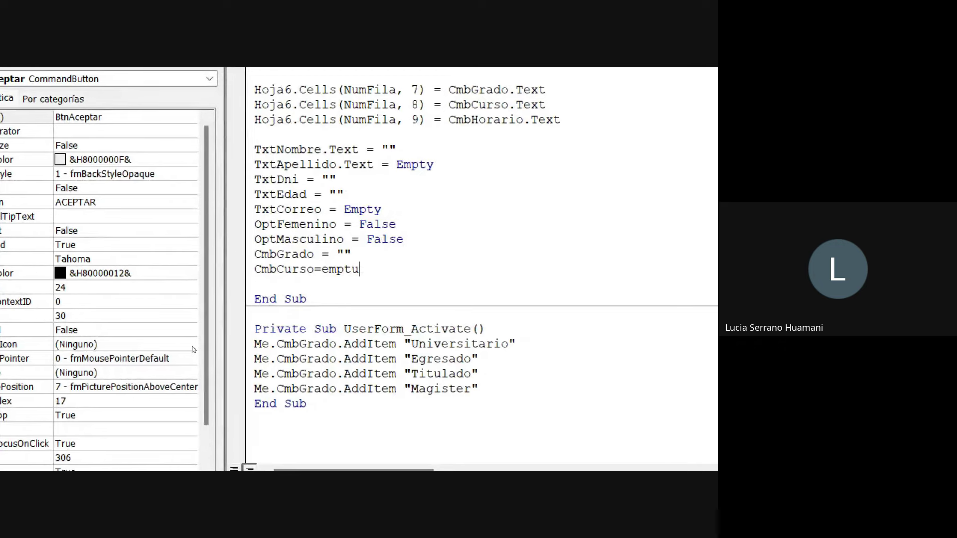
pyautogui.write('y')
pyautogui.press('Return')
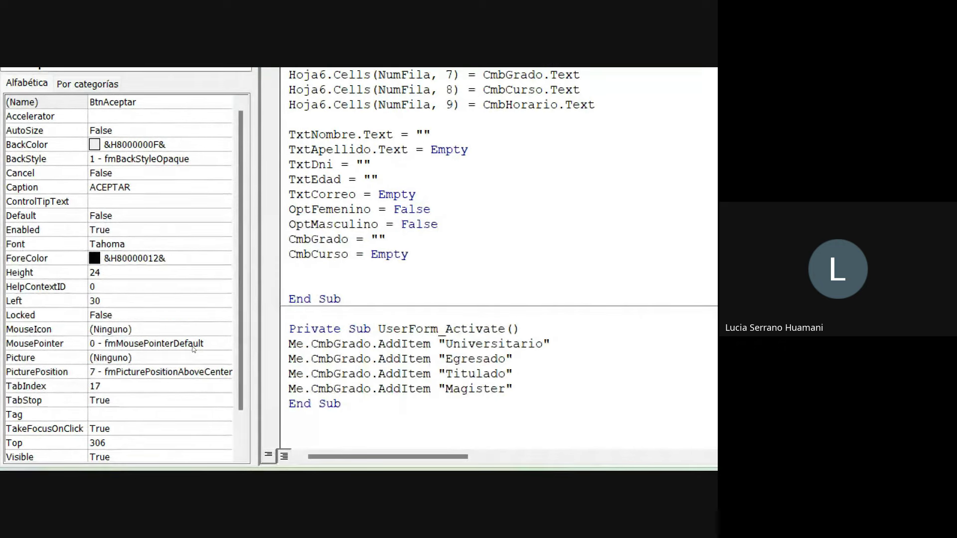
pyautogui.write('Cmb')
pyautogui.write('Horario = ')
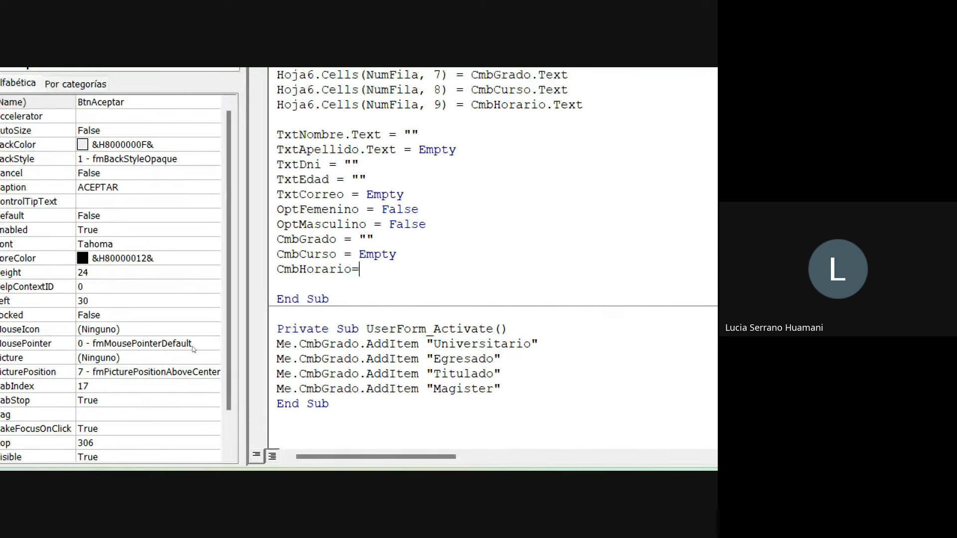
pyautogui.write('""')
pyautogui.press('Return')
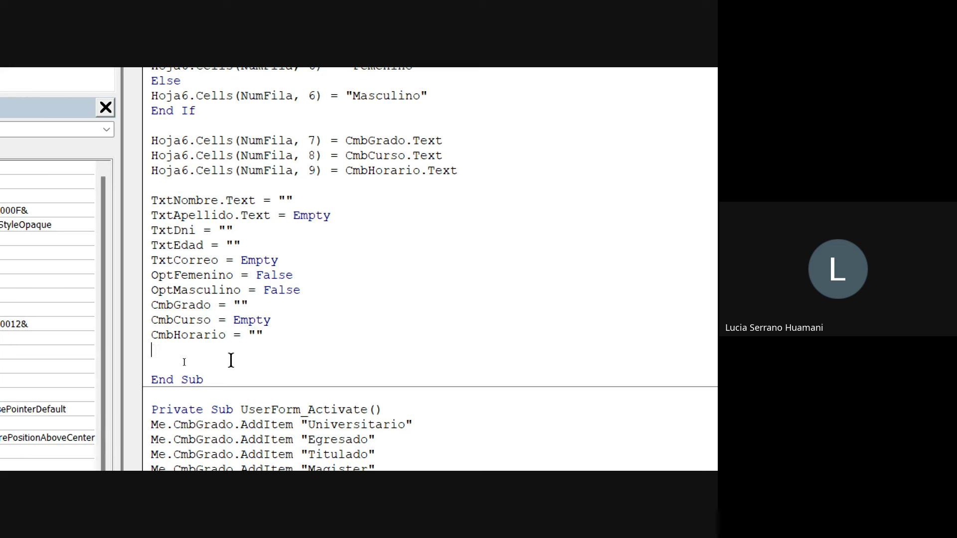
# - Add a TxtNombre.SetFocus line after the CmbHorario reset using IntelliSense
pyautogui.write('Set')
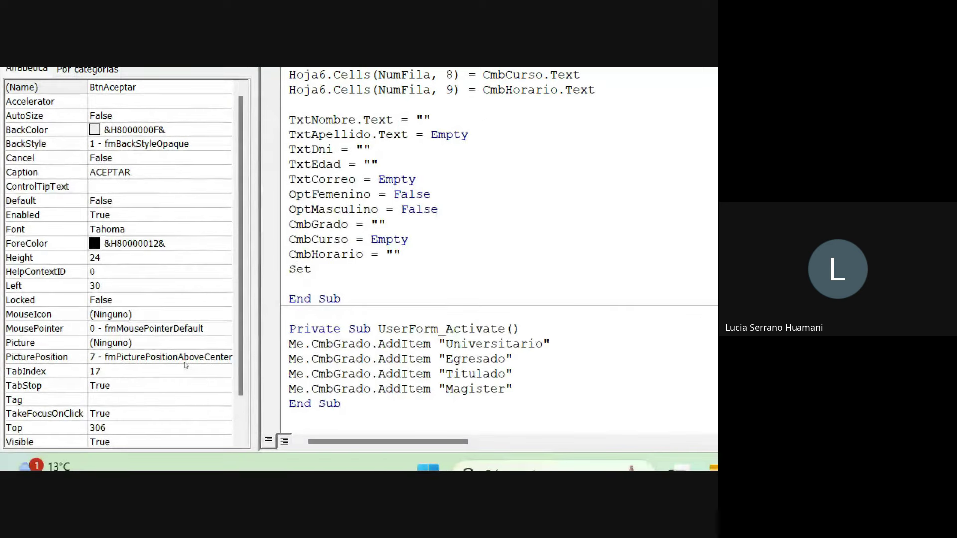
pyautogui.press('BackSpace')
pyautogui.press('BackSpace')
pyautogui.press('BackSpace')
pyautogui.press('Return')
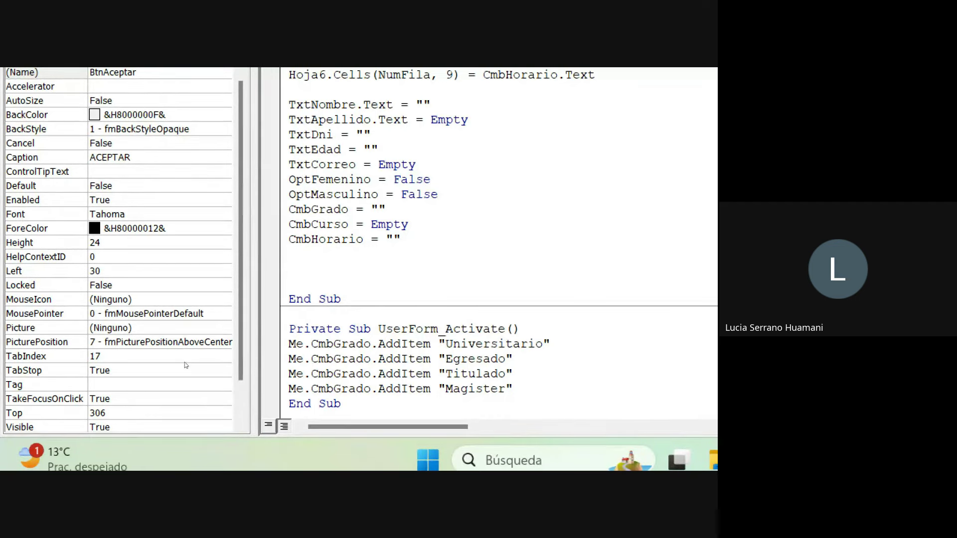
pyautogui.write('Txt')
pyautogui.write('No')
pyautogui.write('mbre')
pyautogui.write('.se')
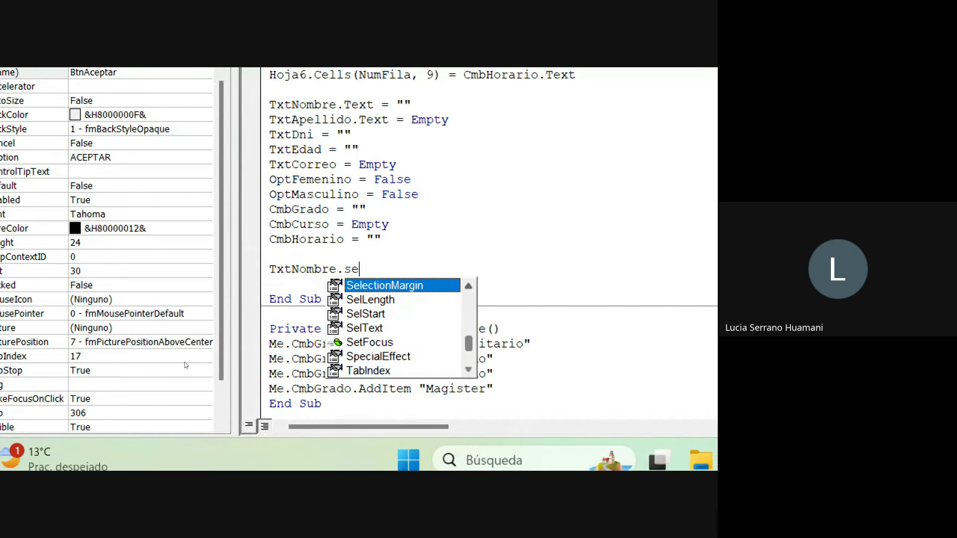
pyautogui.press('Down')
pyautogui.press('Down')
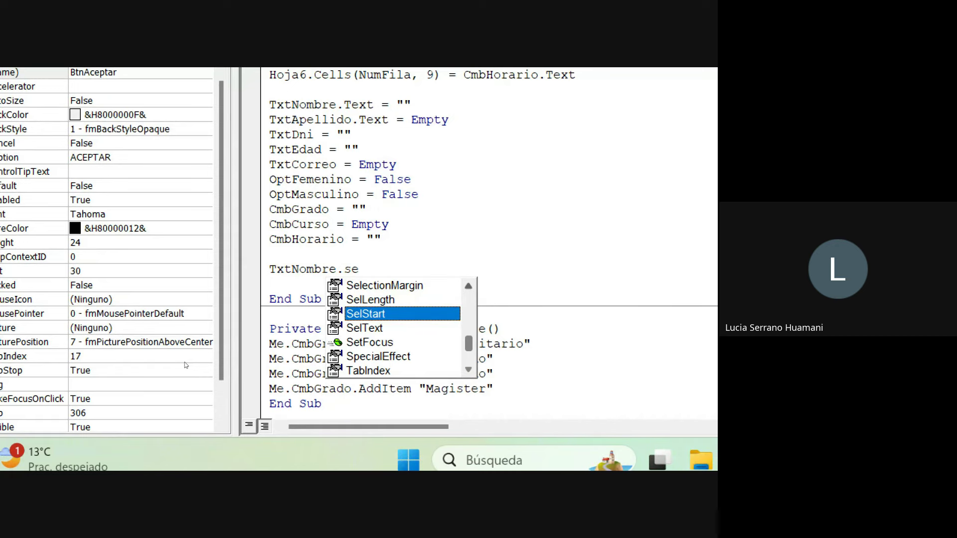
pyautogui.press('Down')
pyautogui.press('Down')
pyautogui.press('Tab')
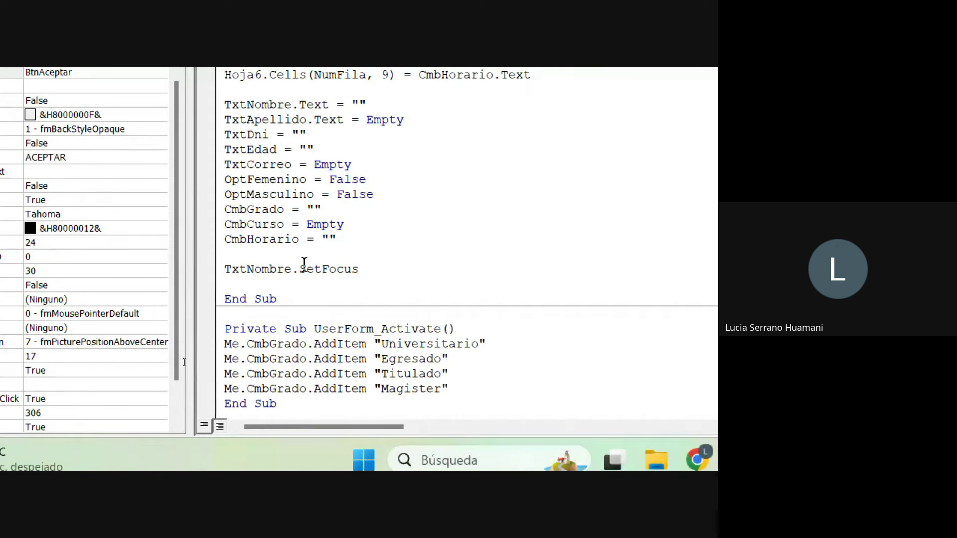
# - Highlight the new SetFocus line and the field-clearing lines to review them
pyautogui.moveTo(360, 269); pyautogui.dragTo(222, 269)
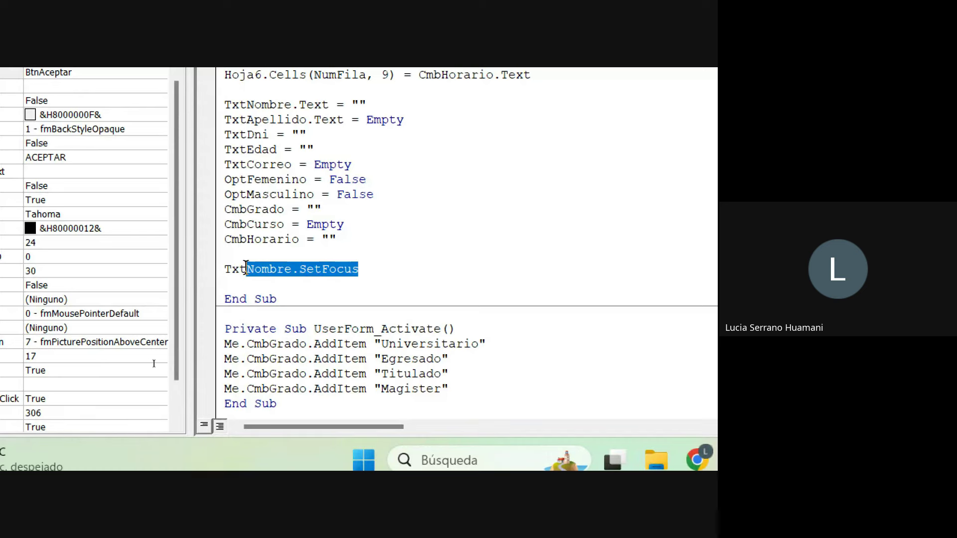
pyautogui.click(388, 271)
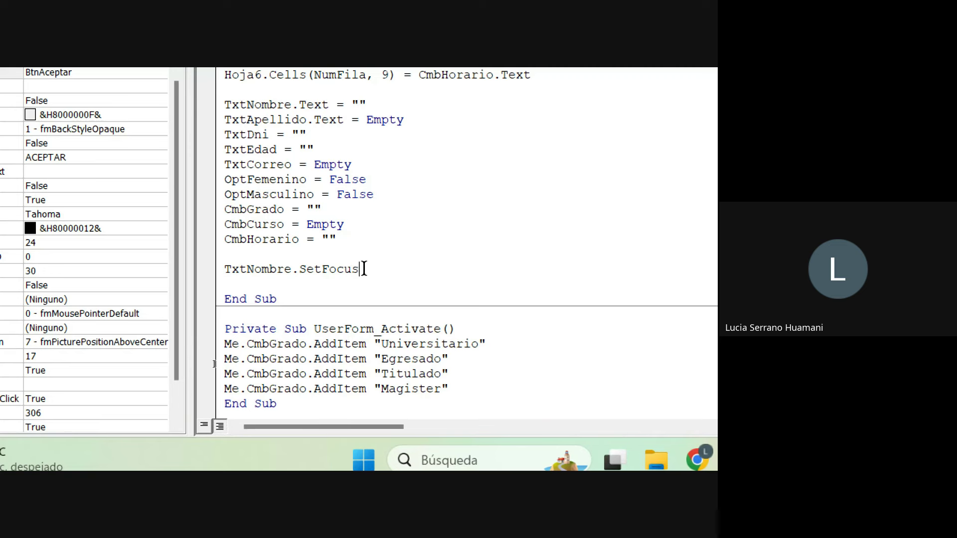
pyautogui.moveTo(223, 269); pyautogui.dragTo(269, 269)
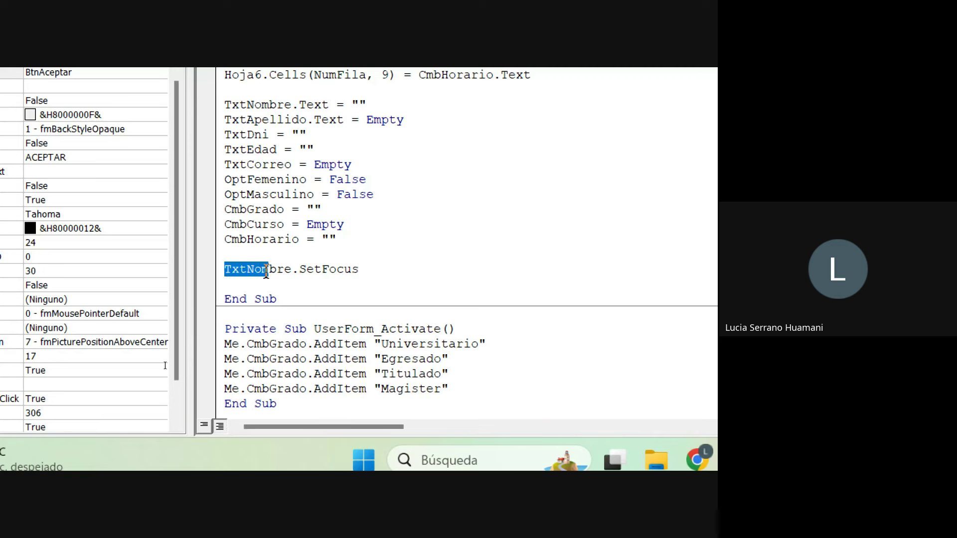
pyautogui.moveTo(225, 144); pyautogui.dragTo(344, 278)
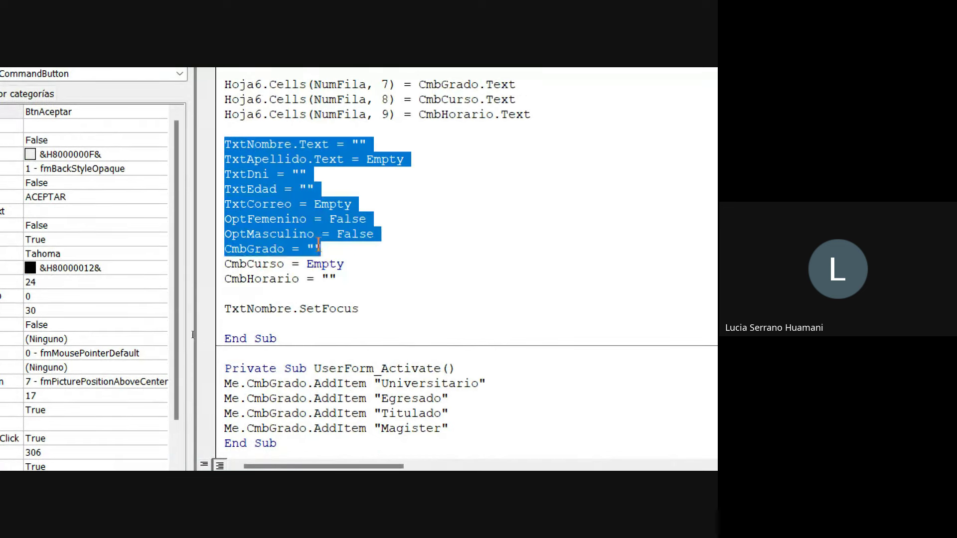
pyautogui.click(376, 306)
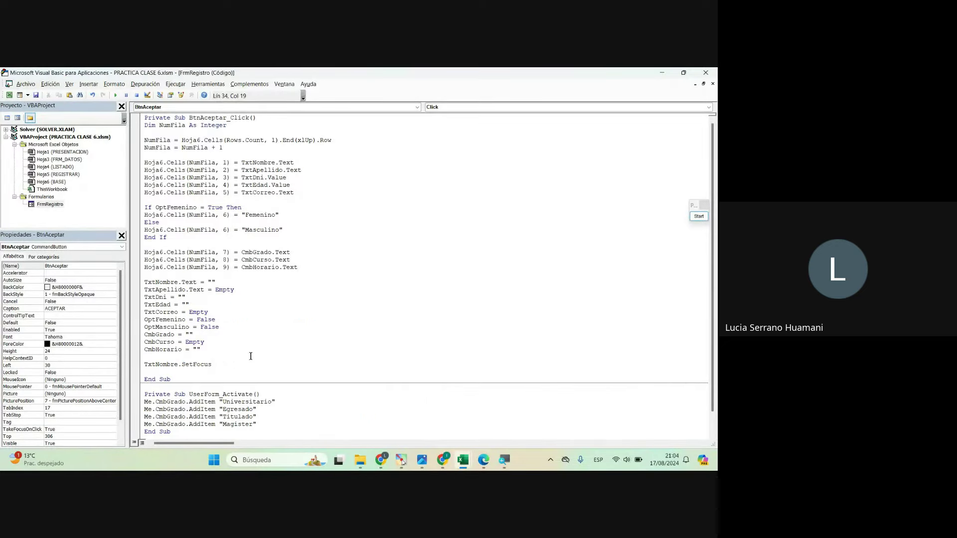
# - Run the form and enter a student's names, DNI, age 58 and e-mail address
pyautogui.click(115, 95)
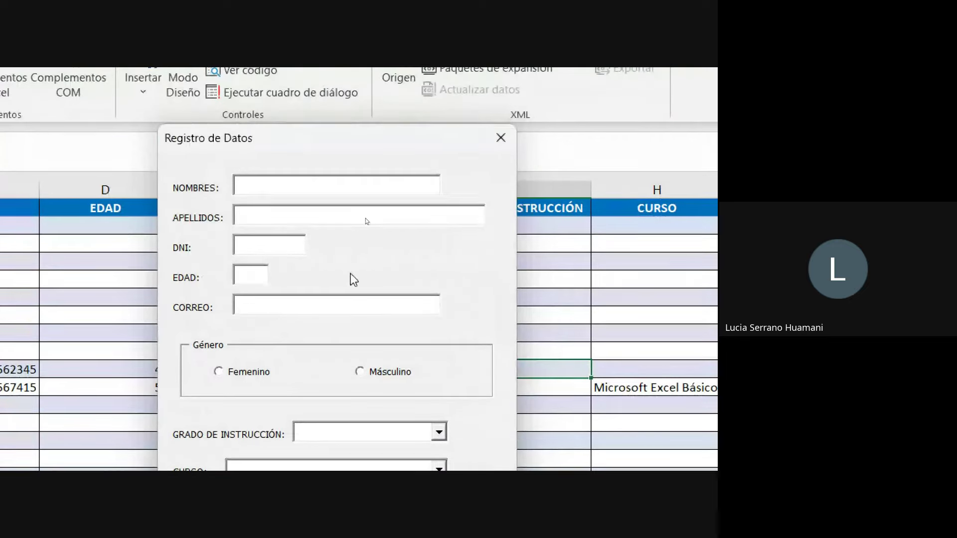
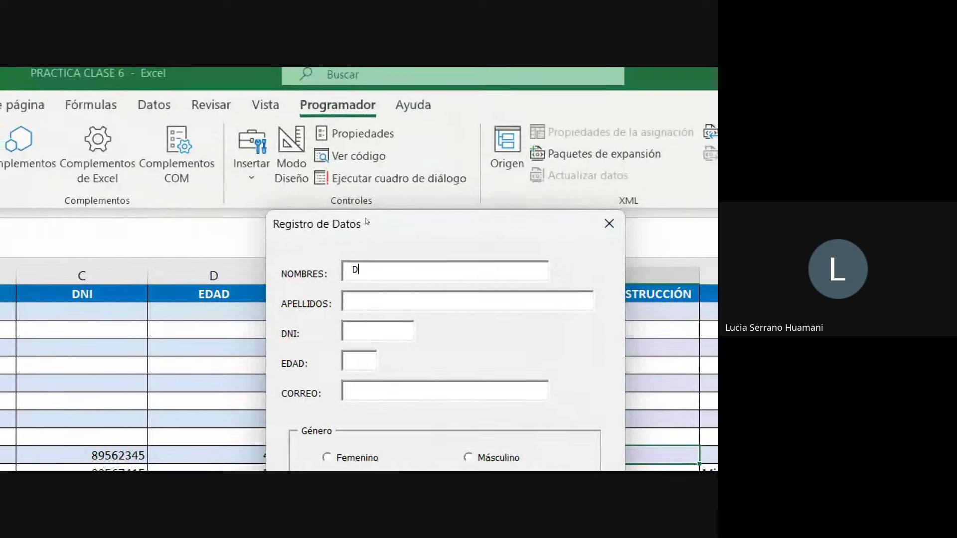
pyautogui.press('Tab')
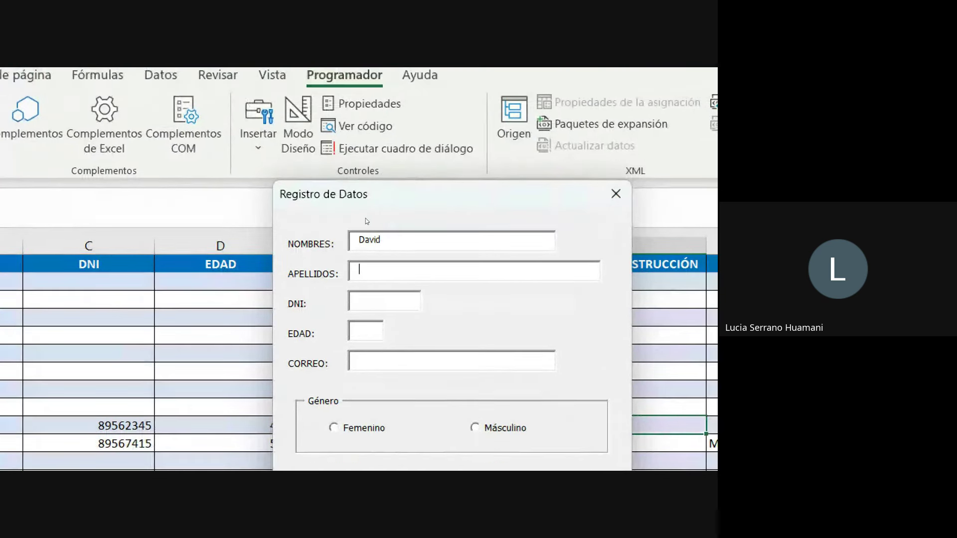
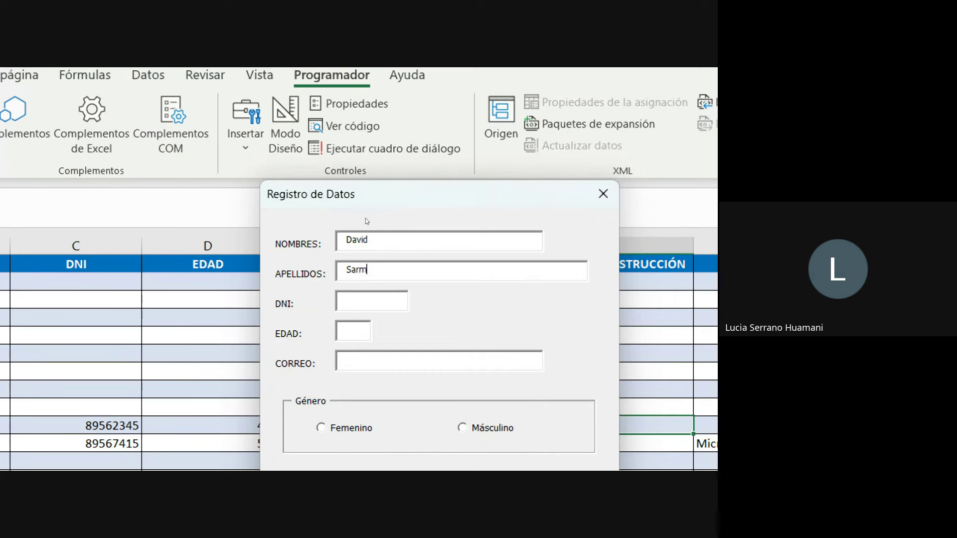
pyautogui.press('Tab')
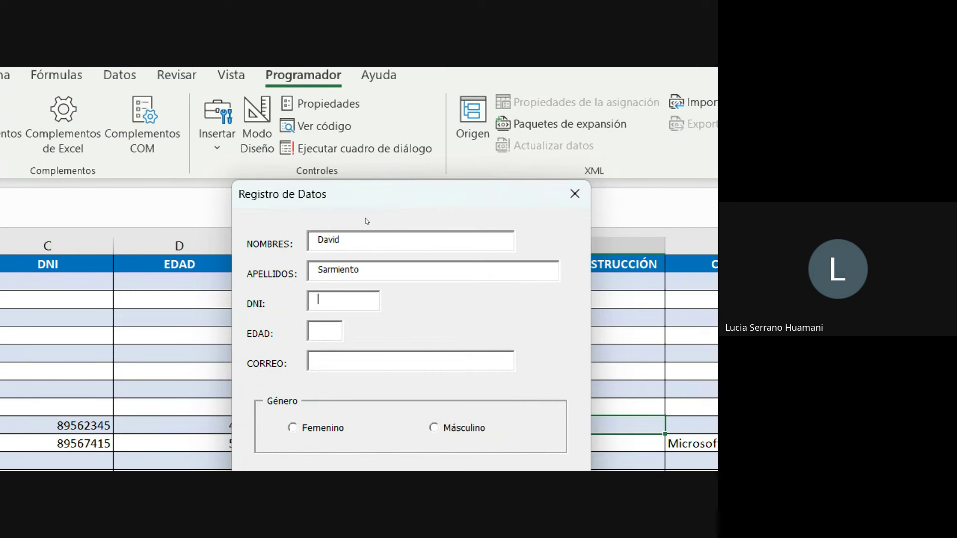
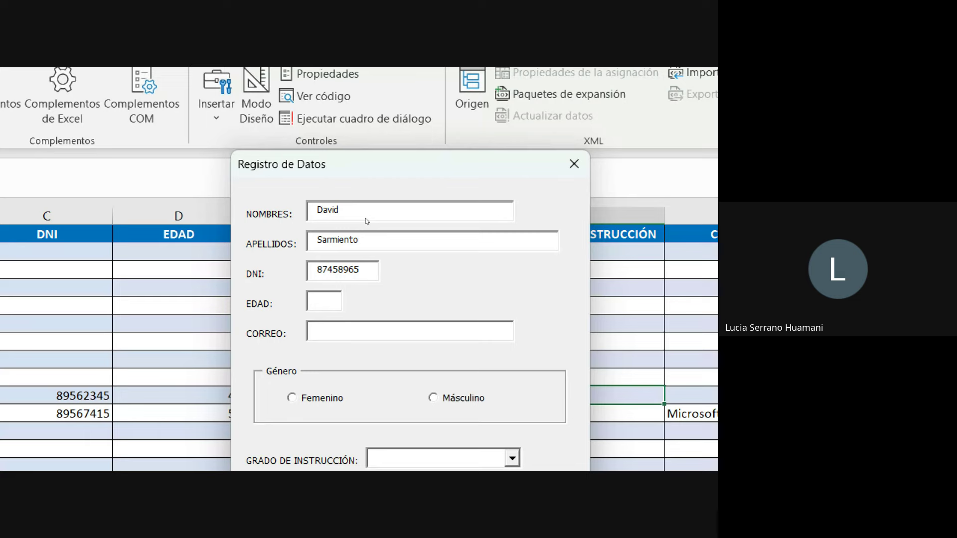
pyautogui.press('Tab')
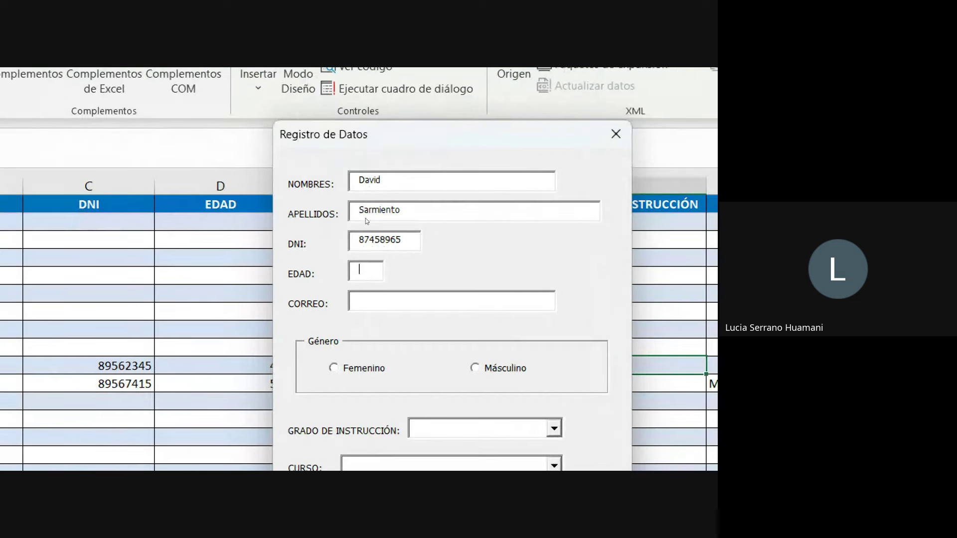
pyautogui.write('58')
pyautogui.press('Tab')
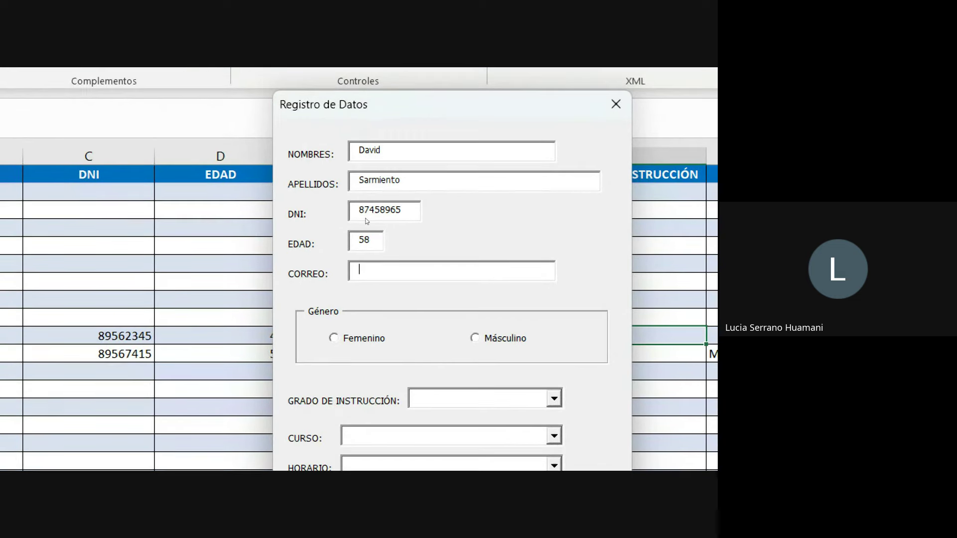
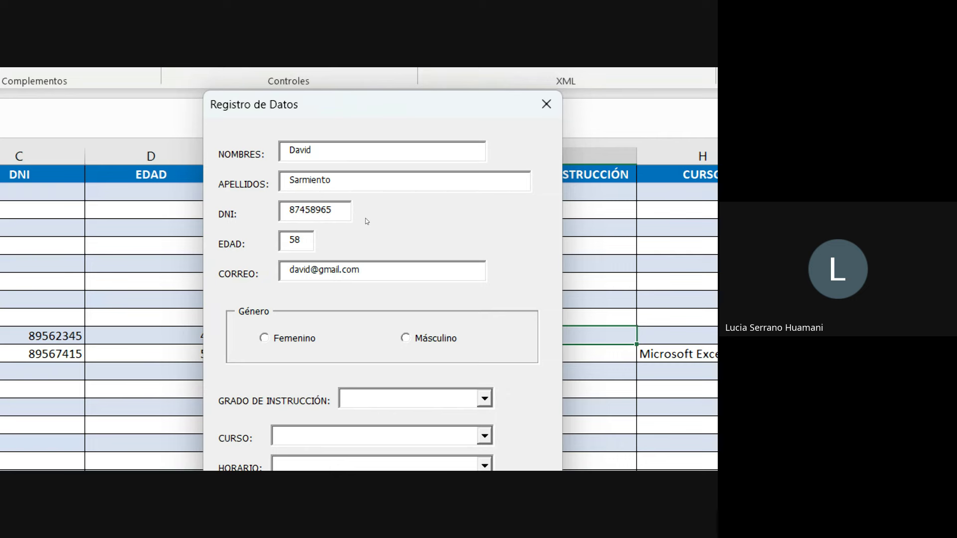
# - Choose Másculino, Titulado, Photoshop and 13:00 -14:30, then submit the record with ACEPTAR
pyautogui.click(417, 267)
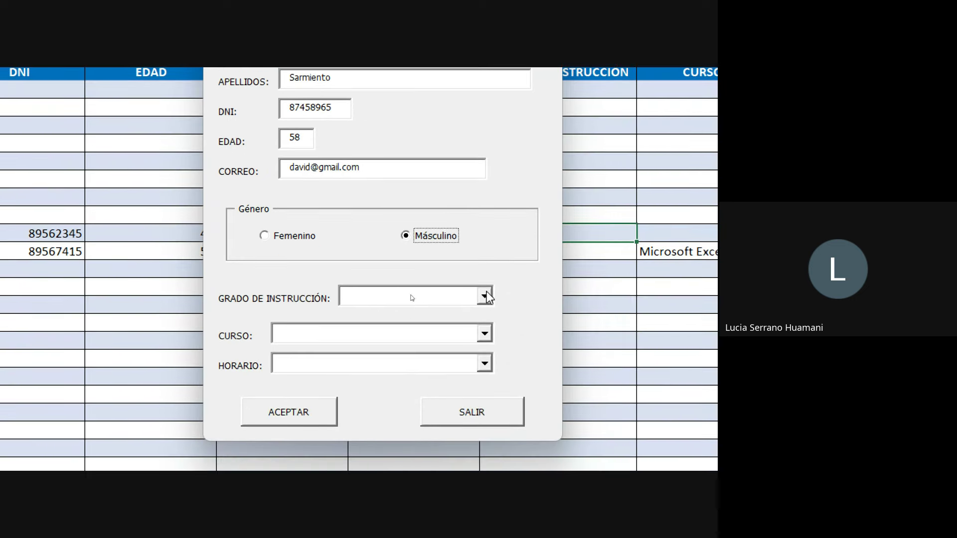
pyautogui.click(484, 298)
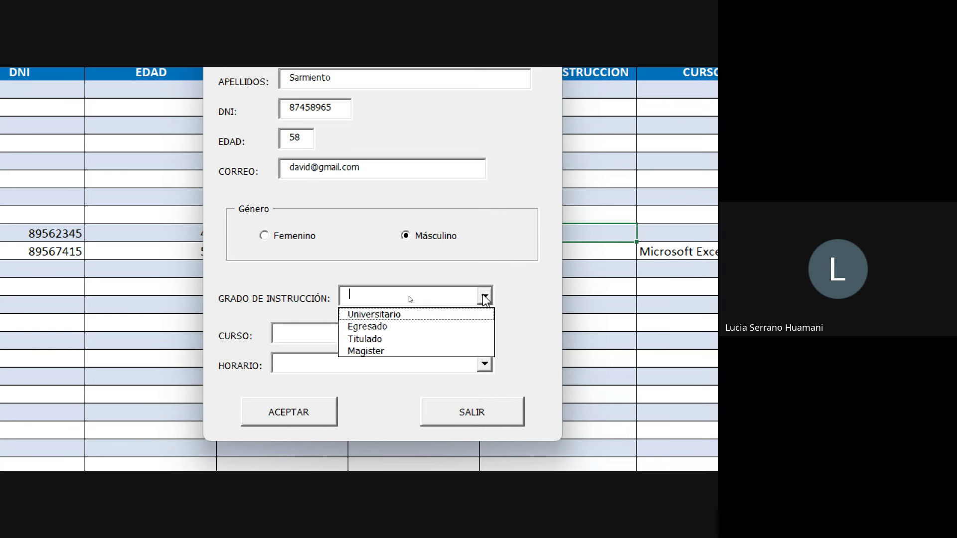
pyautogui.click(379, 342)
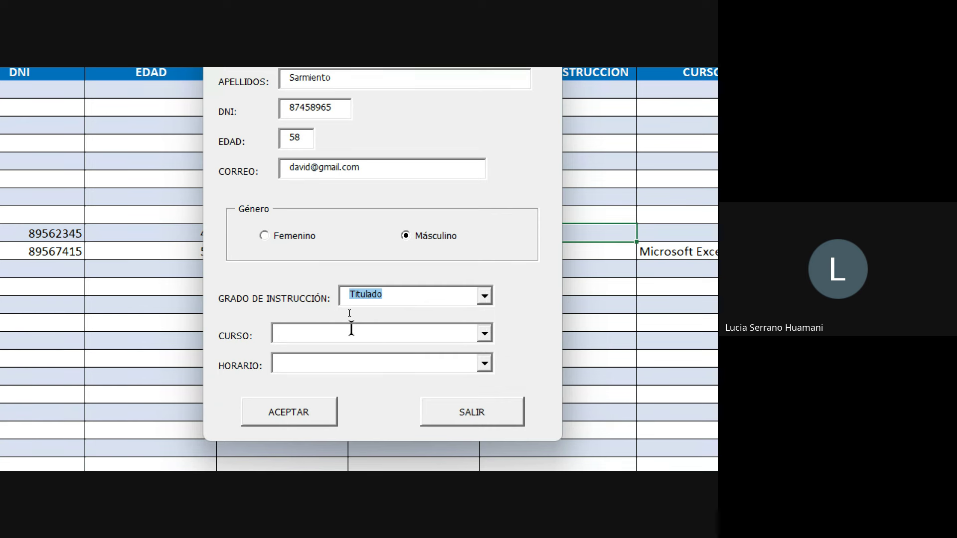
pyautogui.click(486, 334)
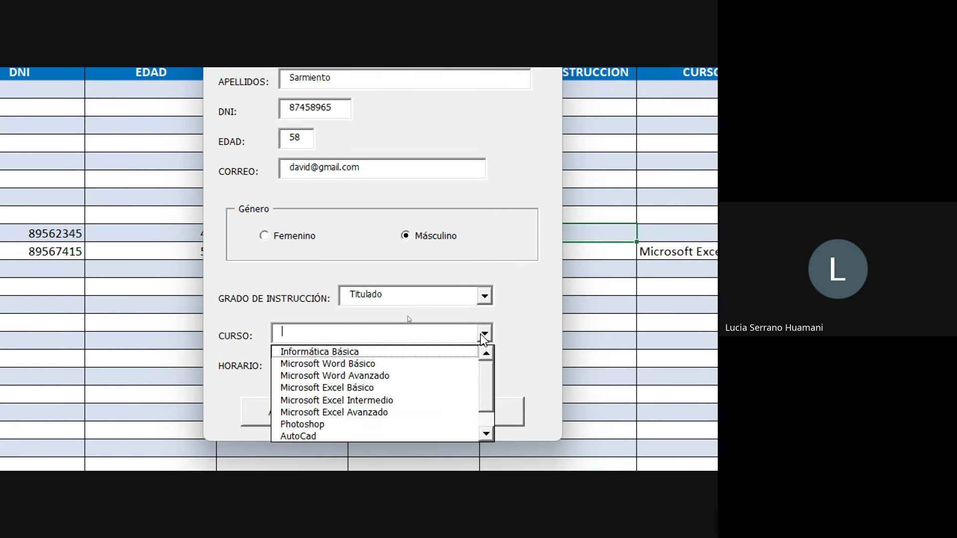
pyautogui.click(300, 424)
pyautogui.click(485, 364)
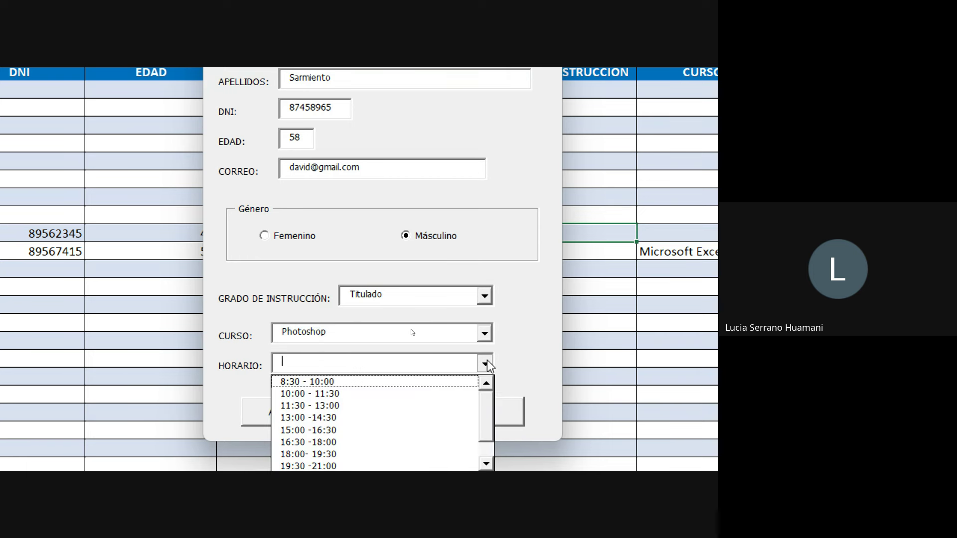
pyautogui.click(323, 419)
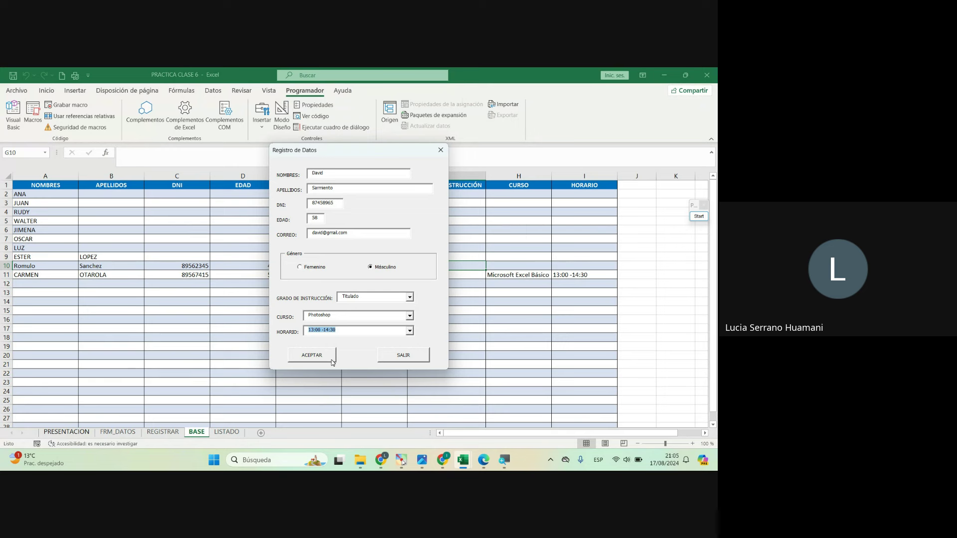
pyautogui.click(326, 359)
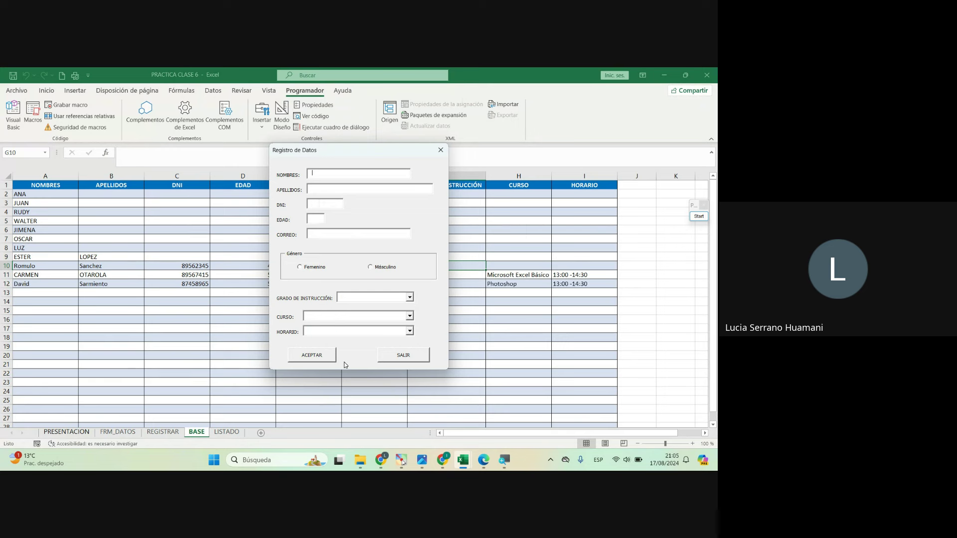
# - Move the running form off the data table, then type and erase test text in NOMBRES
pyautogui.moveTo(319, 160)
pyautogui.mouseDown()
pyautogui.moveTo(144, 307)
pyautogui.moveTo(492, 306)
pyautogui.moveTo(382, 229)
pyautogui.moveTo(380, 169)
pyautogui.mouseUp()
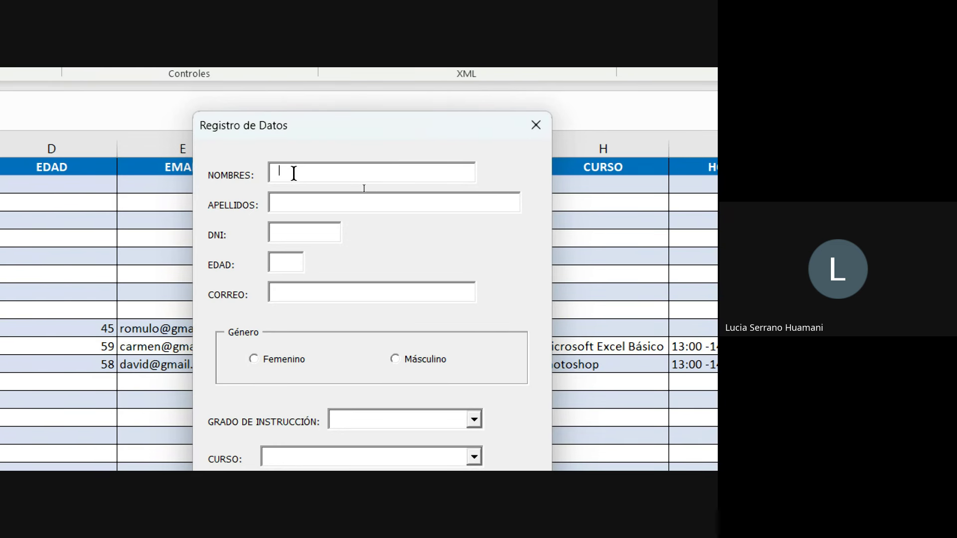
pyautogui.write('jhshjsdfhjsdfjhsdfjhsdf')
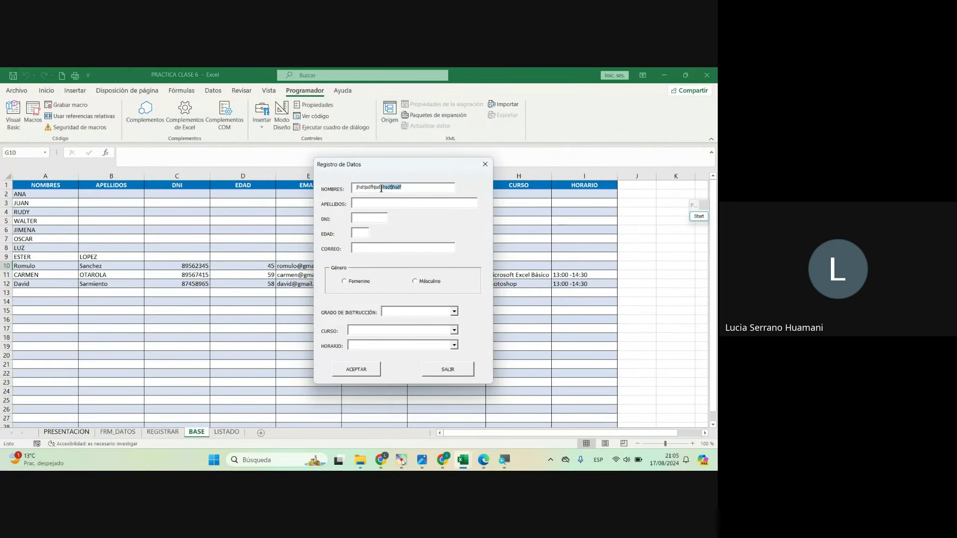
pyautogui.moveTo(402, 187); pyautogui.dragTo(353, 190)
pyautogui.press('BackSpace')
# - Close the running form and show the ACEPTAR button's code, cursor above TxtNombre.SetFocus
pyautogui.click(485, 164)
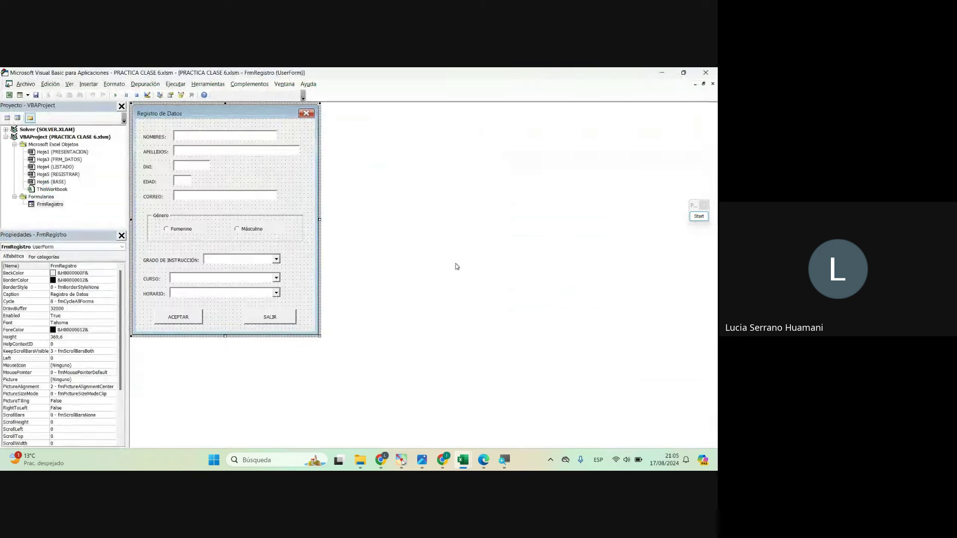
pyautogui.click(190, 317)
pyautogui.doubleClick(190, 317)
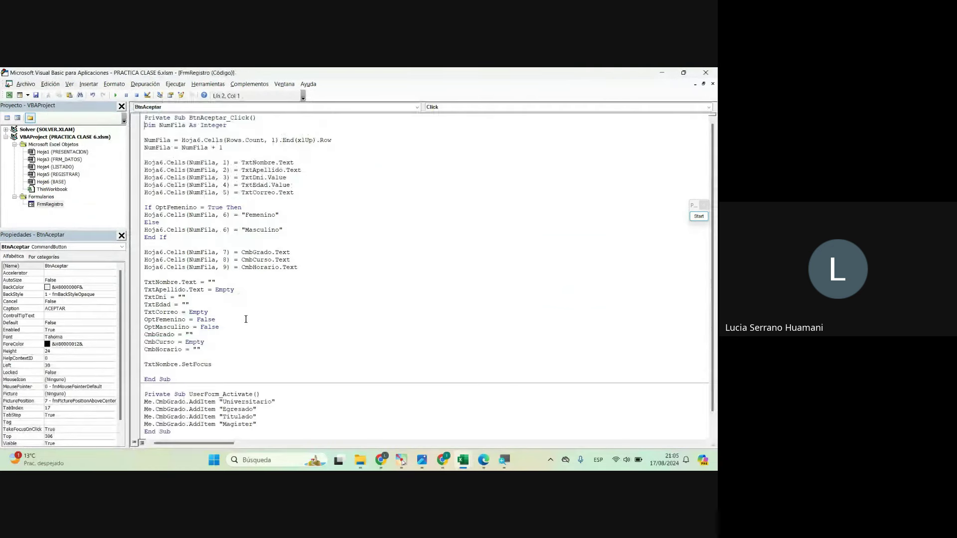
pyautogui.click(255, 358)
pyautogui.moveTo(381, 460)
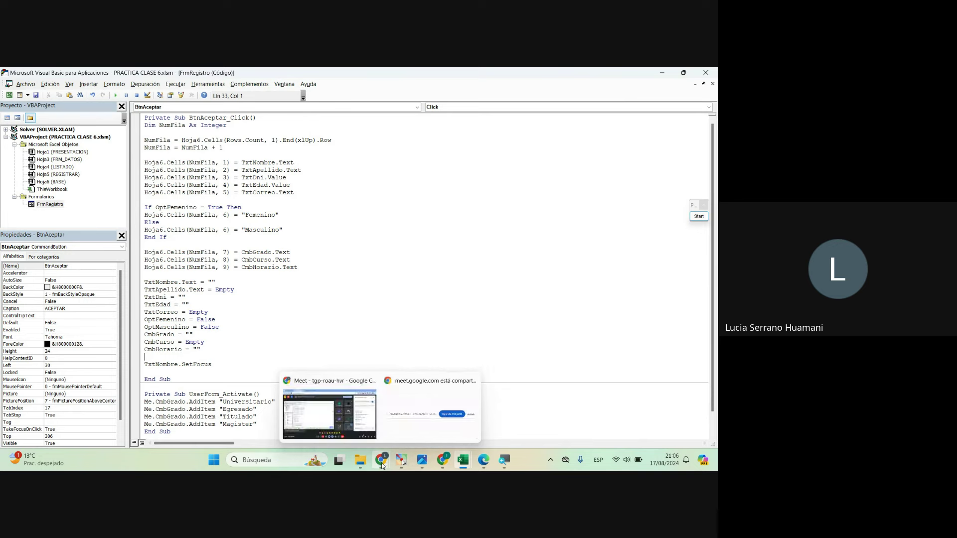
pyautogui.click(319, 408)
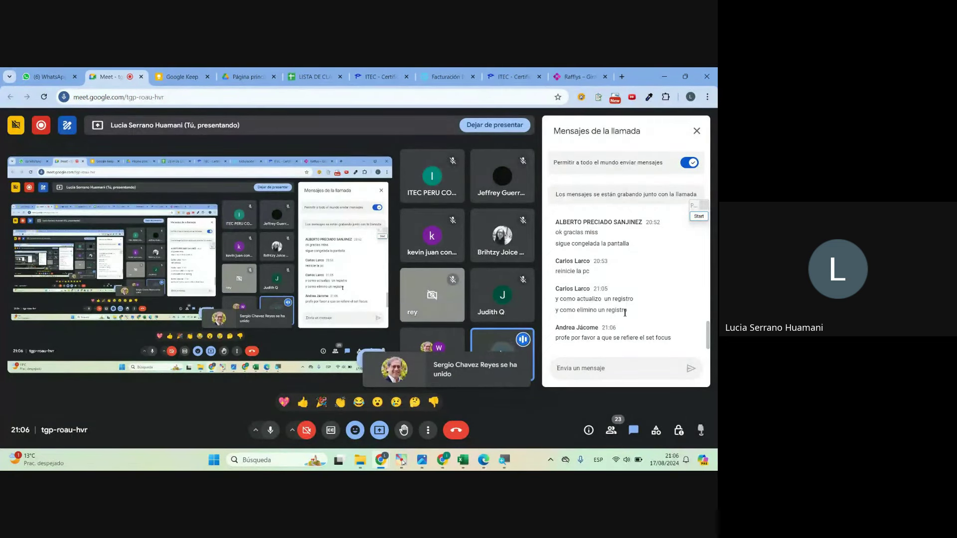
pyautogui.hotkey('alt', 'Tab')
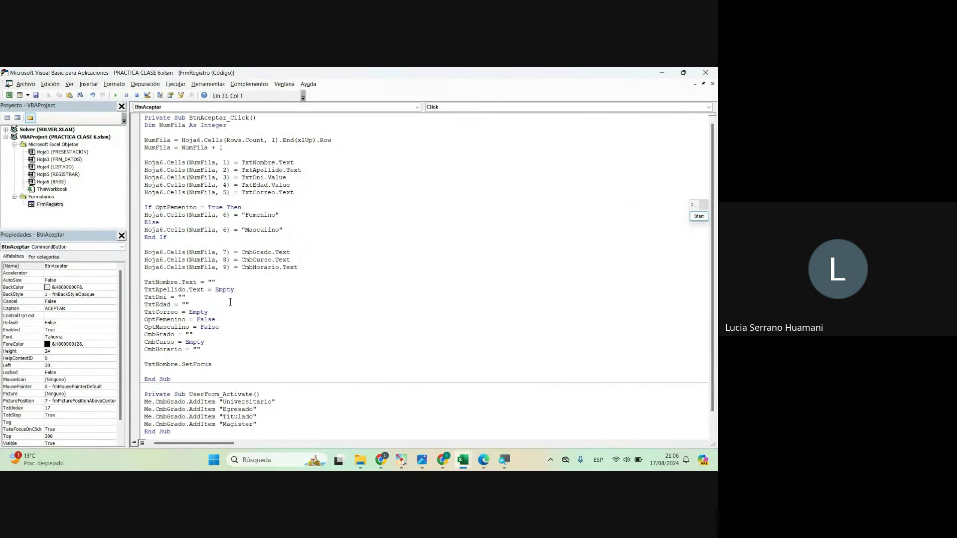
pyautogui.click(9, 95)
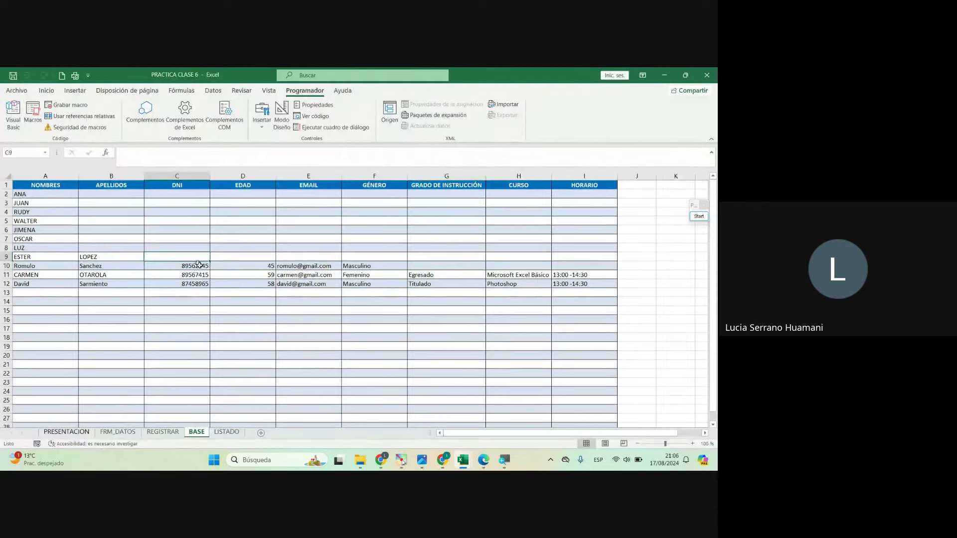
pyautogui.click(194, 267)
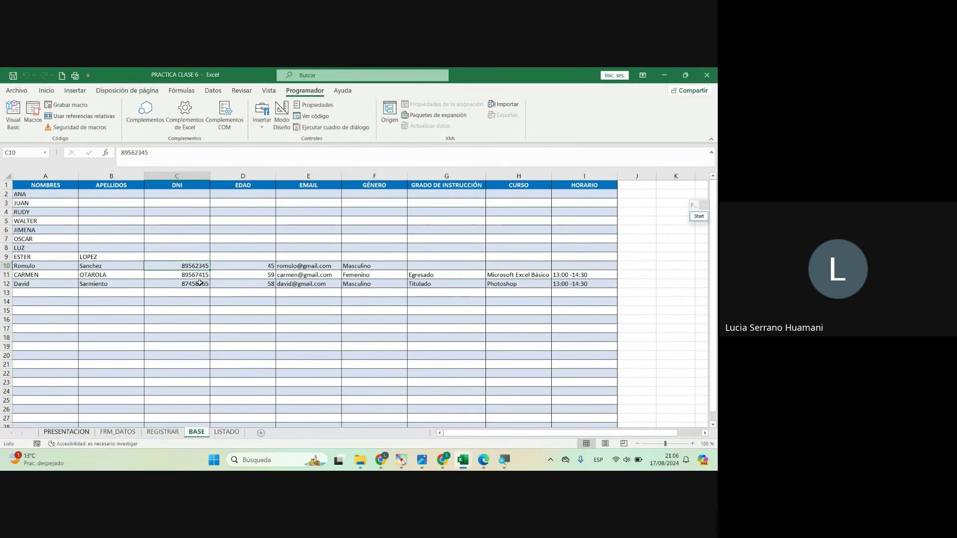
pyautogui.press('Up')
pyautogui.press('Left')
pyautogui.press('Left')
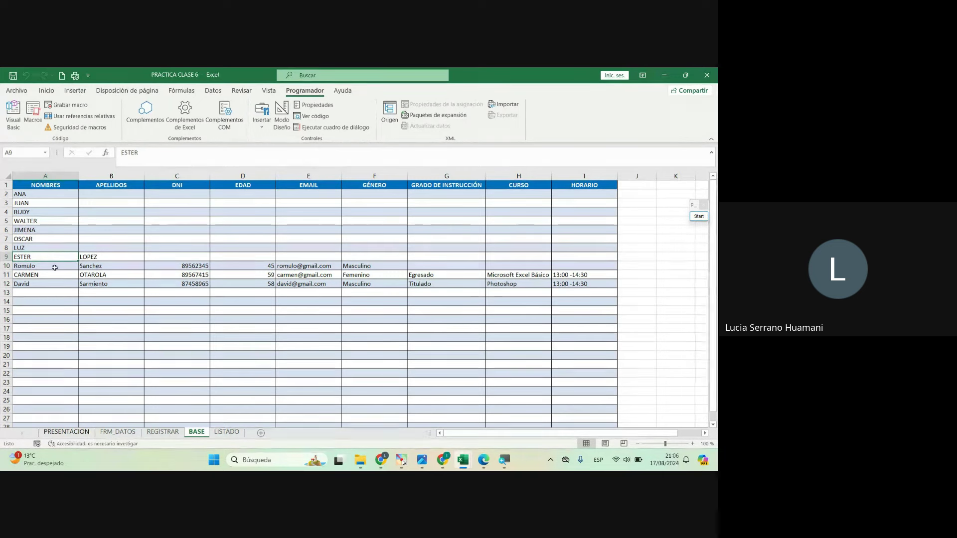
pyautogui.moveTo(177, 185); pyautogui.dragTo(173, 288)
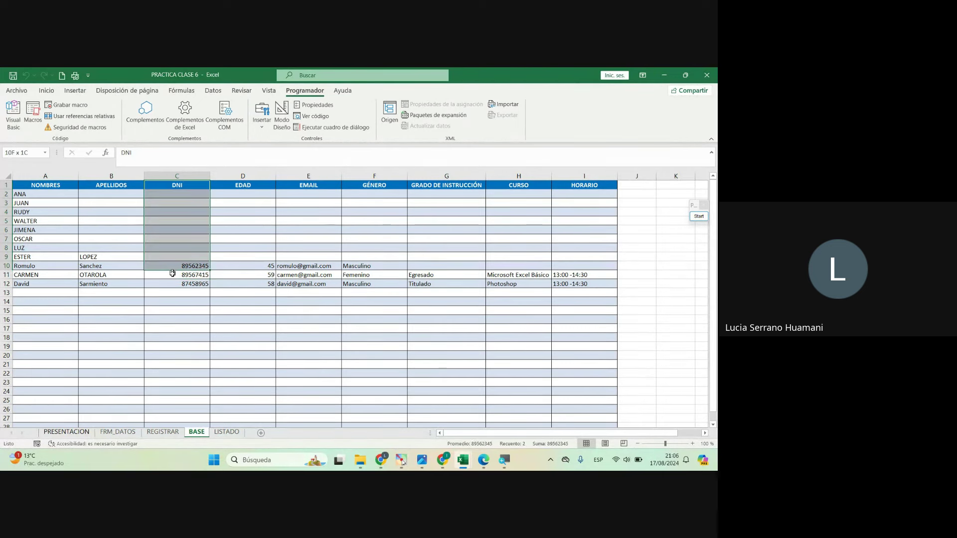
pyautogui.click(172, 289)
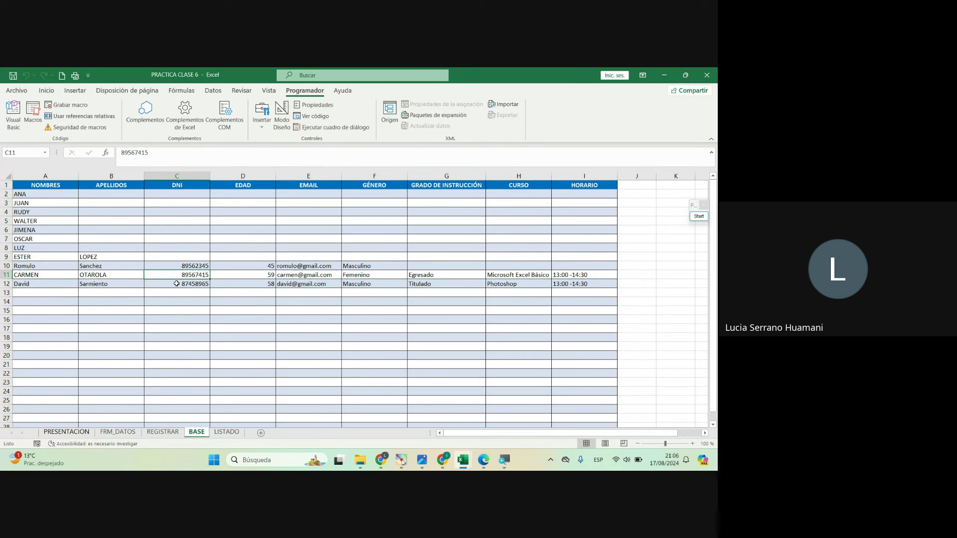
pyautogui.click(177, 281)
pyautogui.click(177, 268)
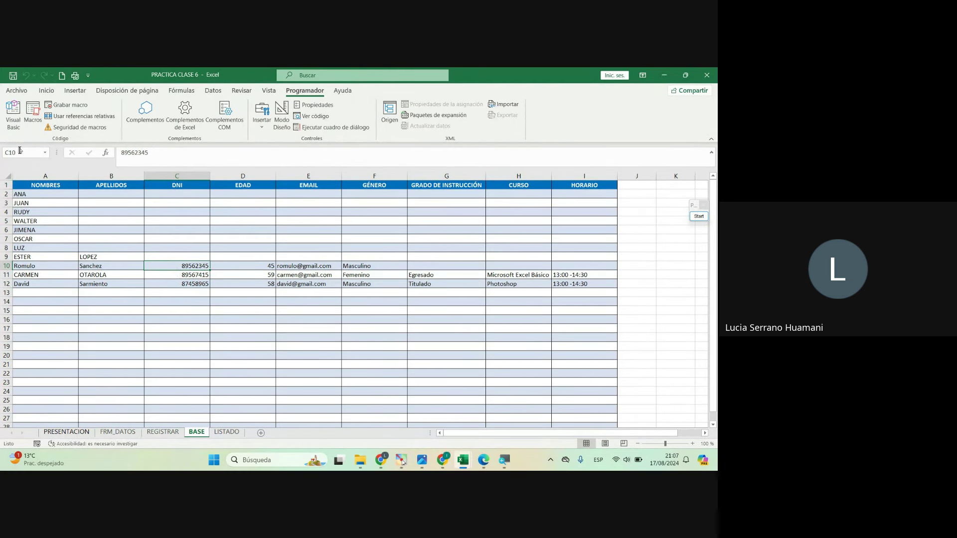
pyautogui.click(13, 115)
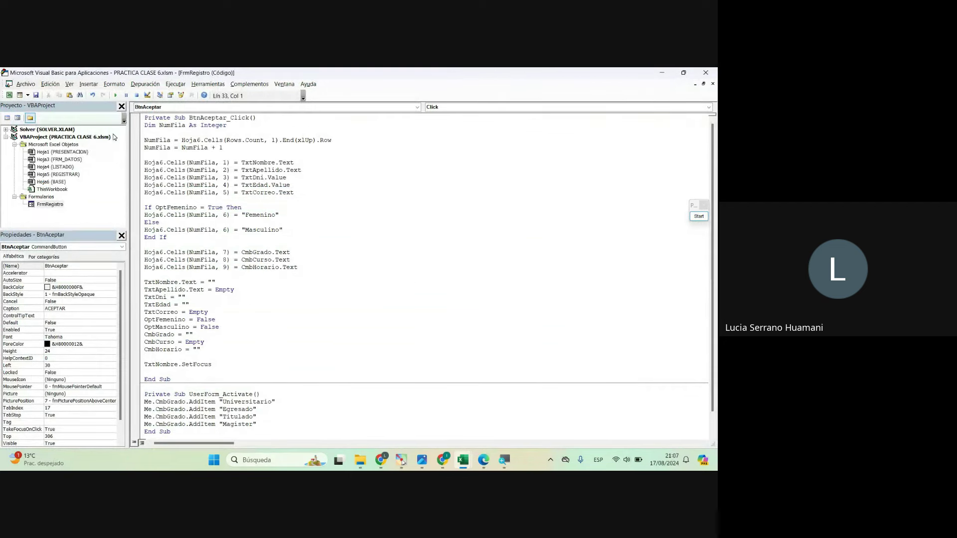
# - Open FrmRegistro from the Formularios folder of the Project Explorer in design view
pyautogui.click(49, 205)
pyautogui.doubleClick(50, 205)
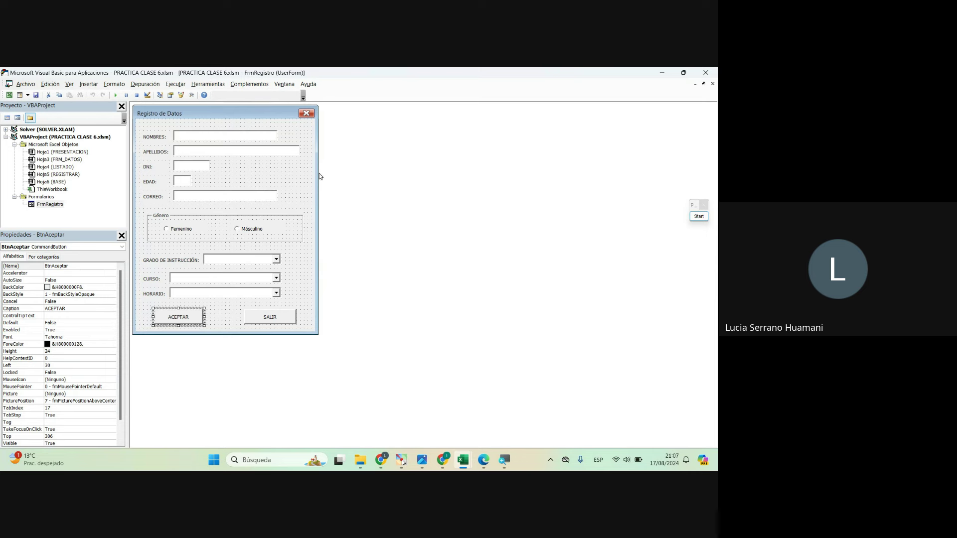
pyautogui.click(315, 187)
pyautogui.moveTo(320, 219); pyautogui.dragTo(391, 219)
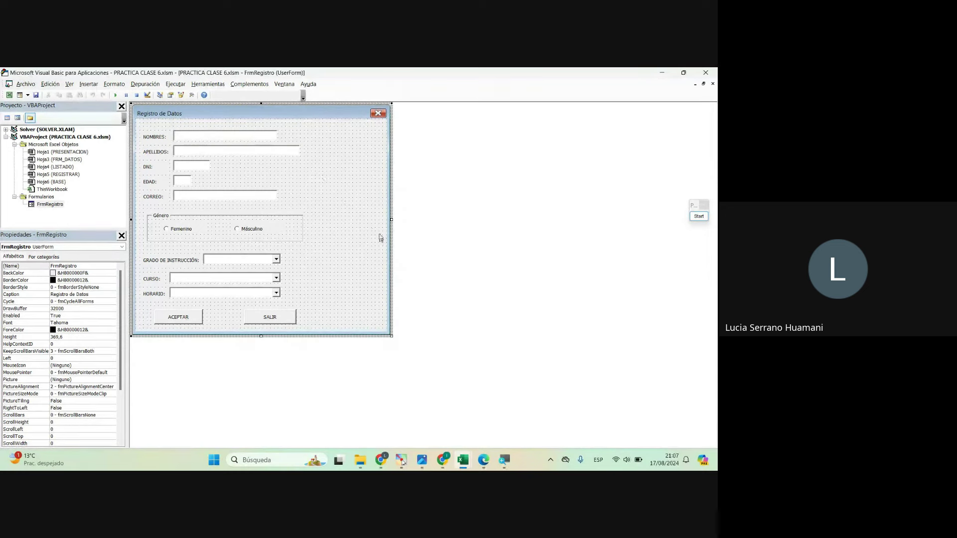
pyautogui.moveTo(391, 219); pyautogui.dragTo(325, 222)
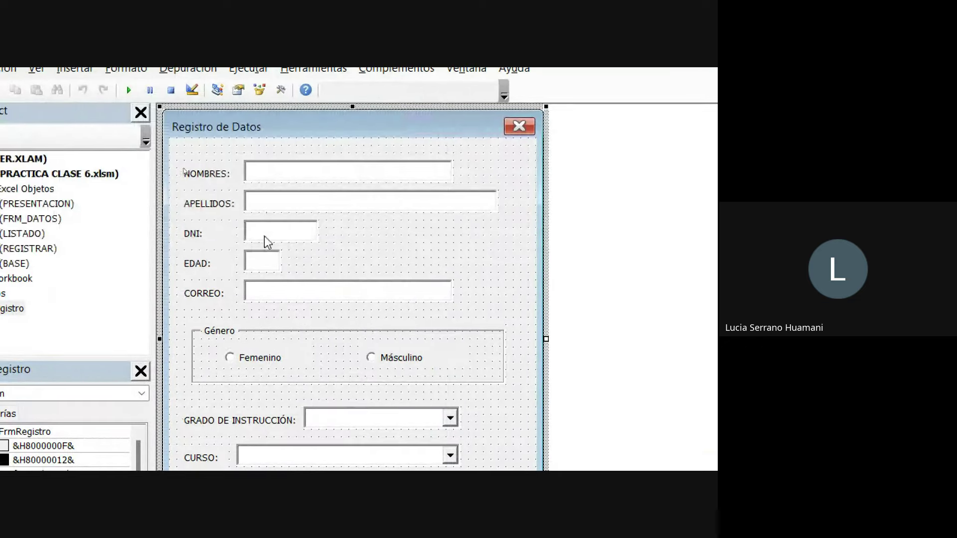
pyautogui.click(265, 237)
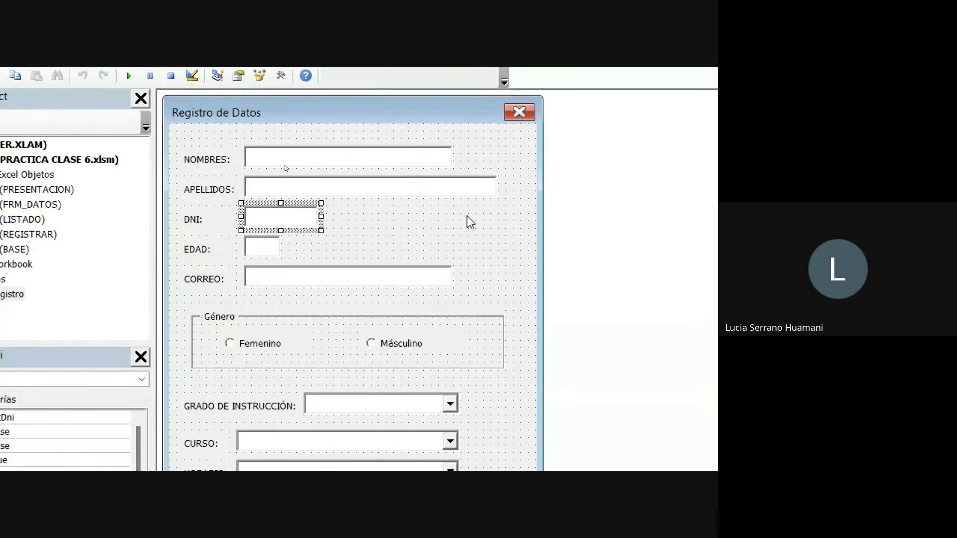
pyautogui.click(469, 220)
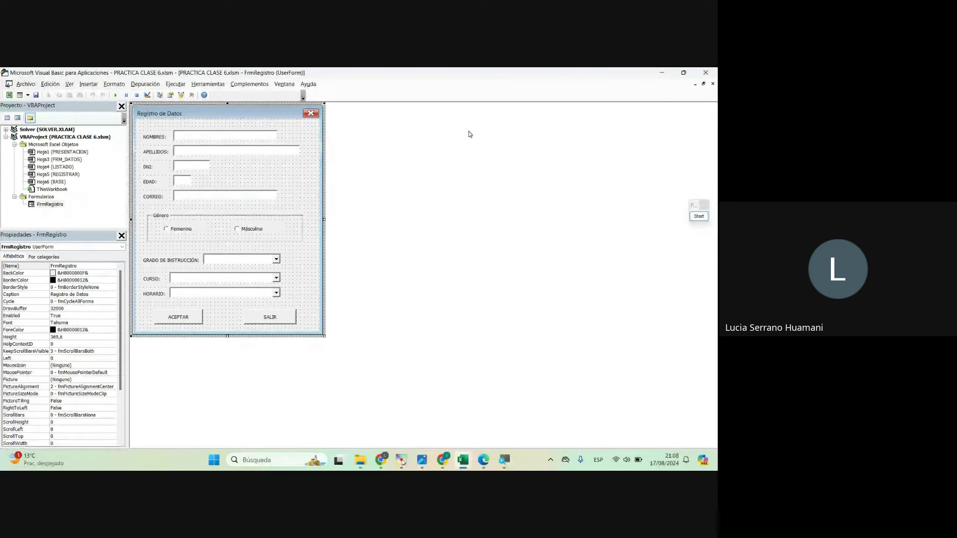
# - Switch to Excel's BASE sheet, select the record rows, then settle on cell C10
pyautogui.click(9, 94)
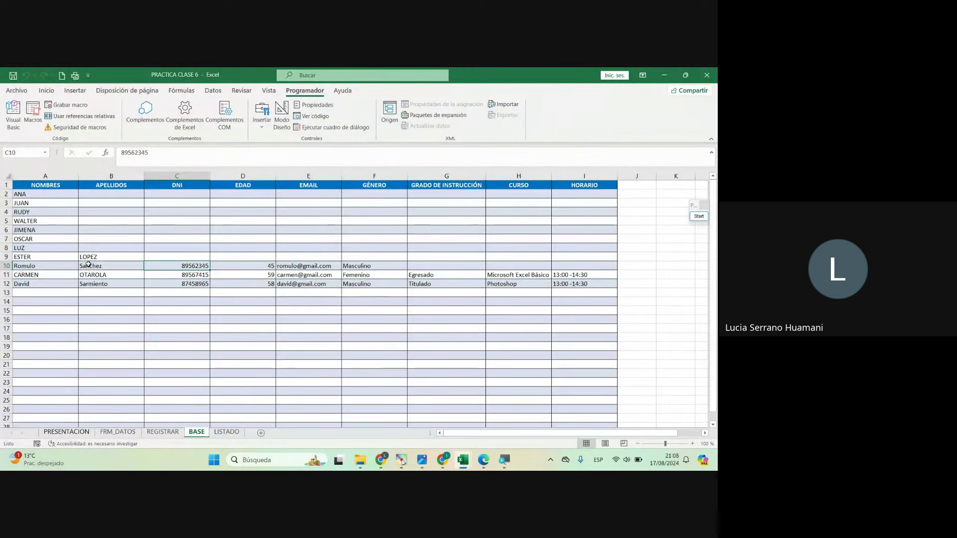
pyautogui.moveTo(6, 194); pyautogui.dragTo(6, 355)
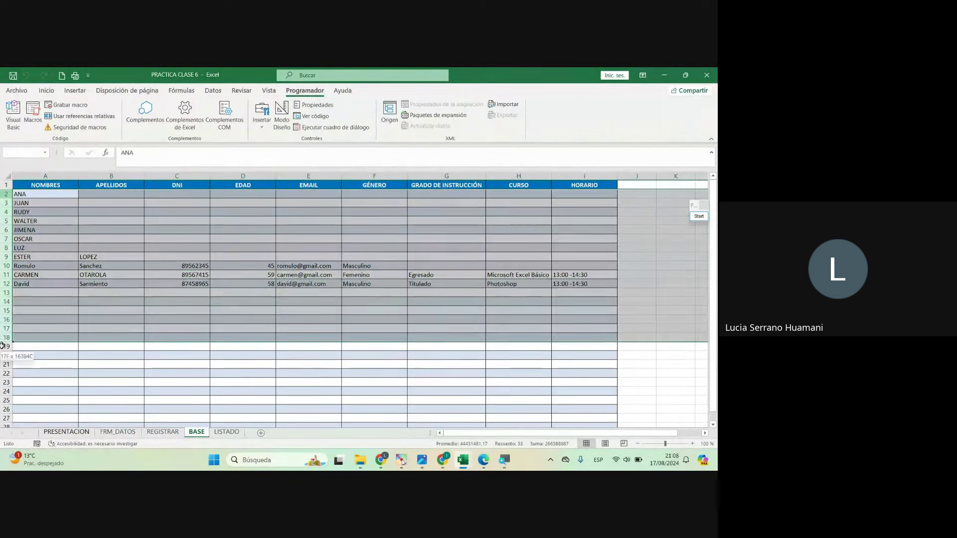
pyautogui.click(5, 193)
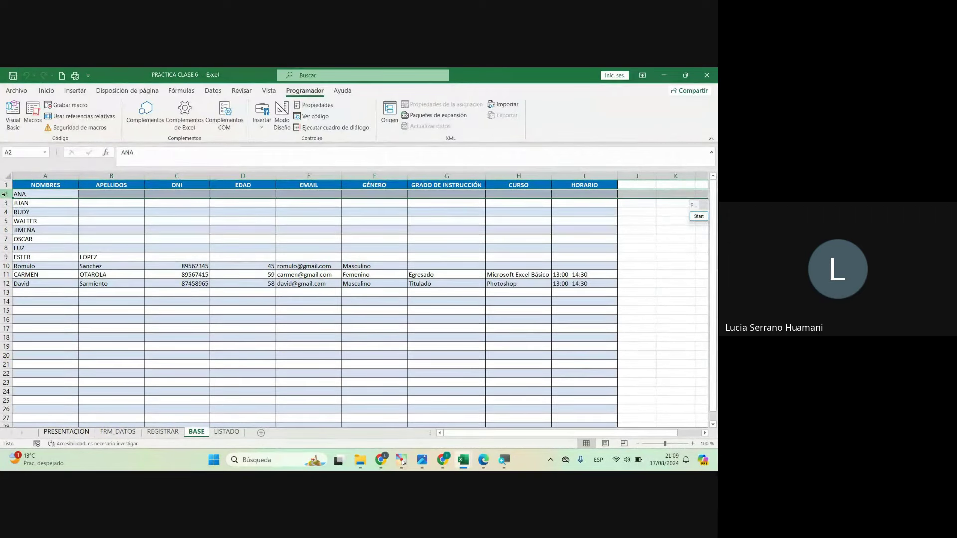
pyautogui.moveTo(5, 193); pyautogui.dragTo(2, 335)
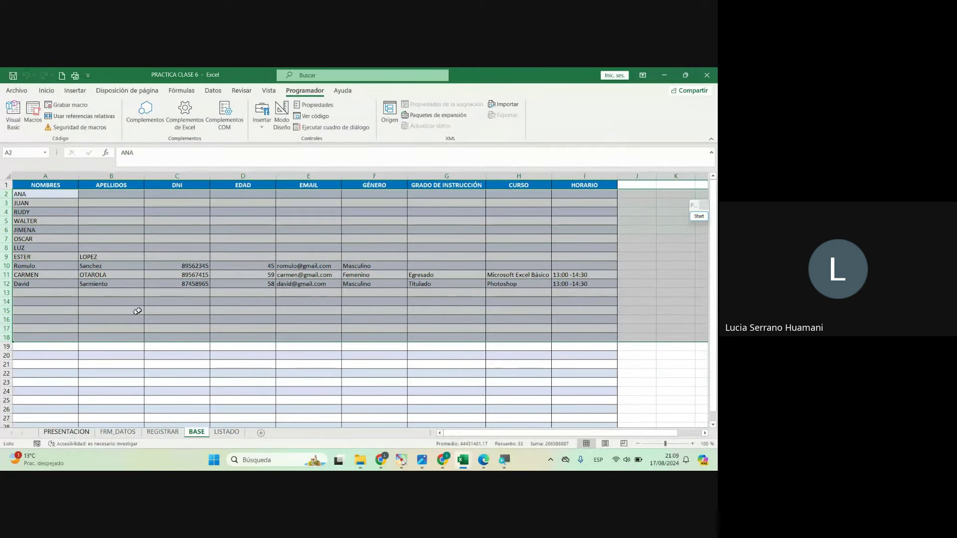
pyautogui.click(166, 268)
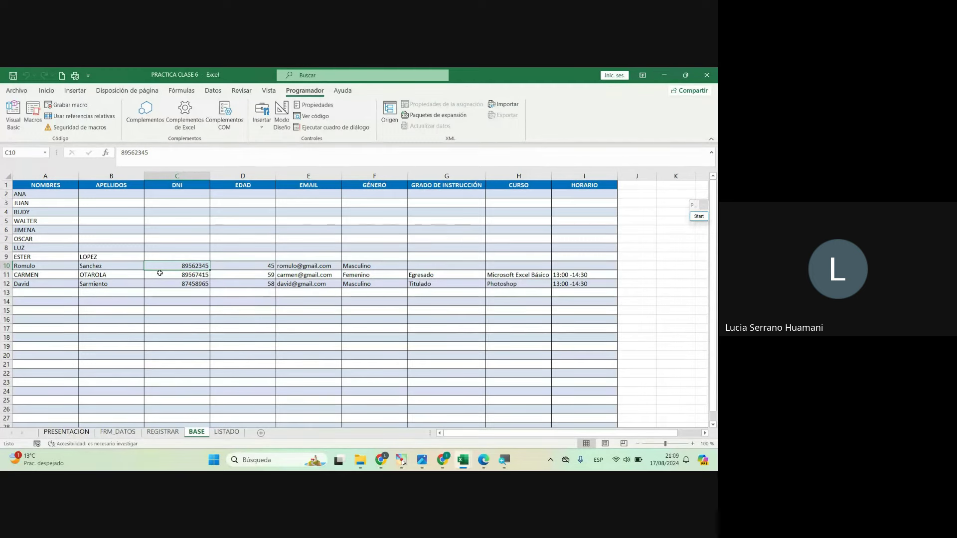
# - Inspect the row 10 record in cells B10 and A10, then return to the FrmRegistro designer
pyautogui.click(114, 267)
pyautogui.click(60, 269)
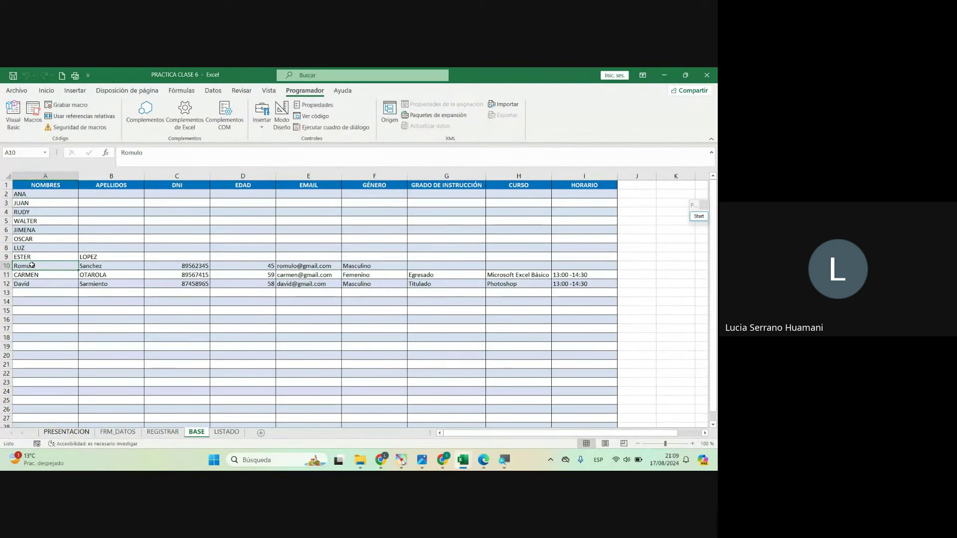
pyautogui.click(106, 267)
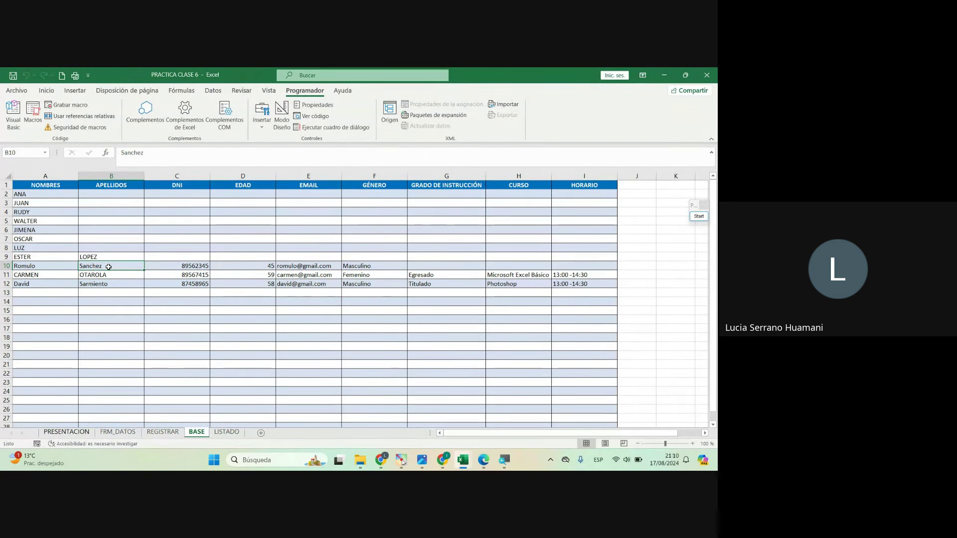
pyautogui.click(13, 115)
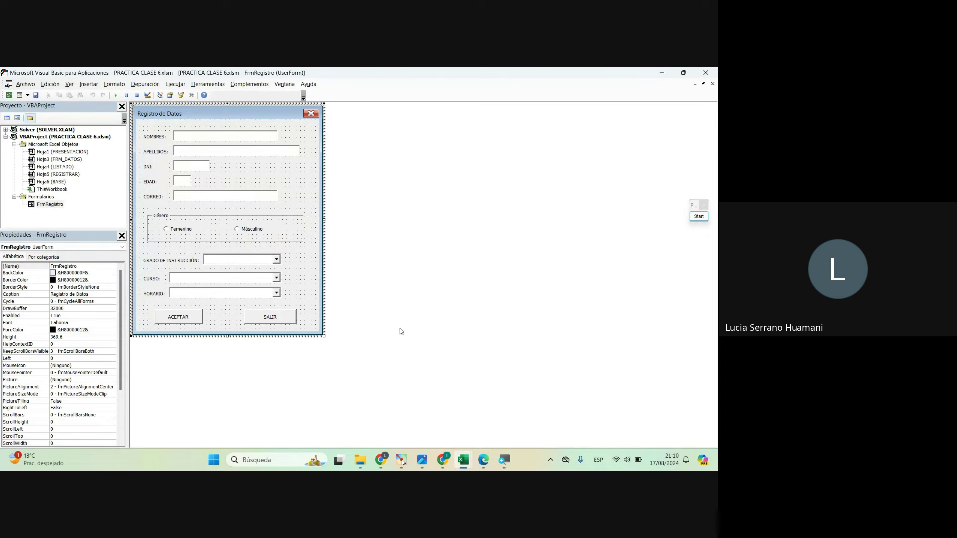
pyautogui.doubleClick(178, 317)
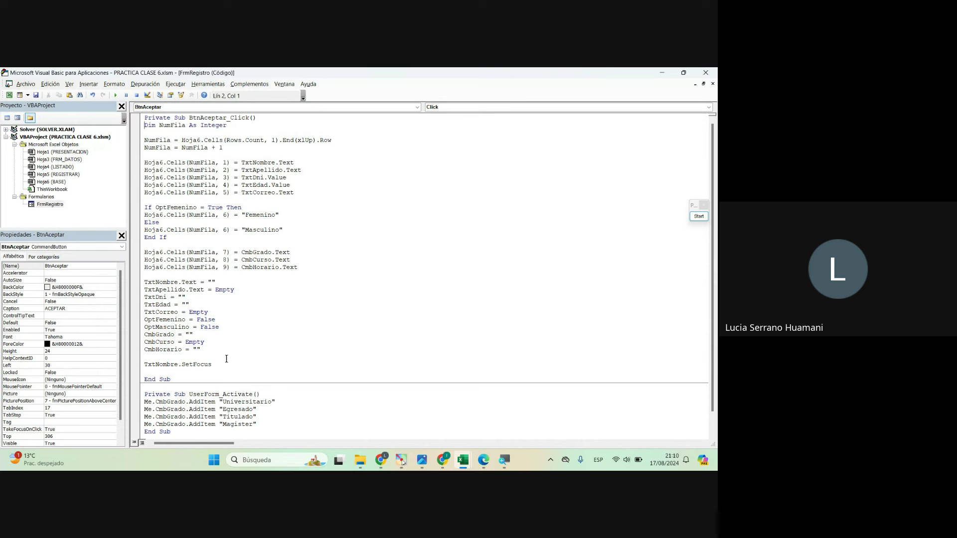
# - Reopen the FrmRegistro design and generate an empty BtnSalir_Click procedure from its SALIR button
pyautogui.doubleClick(44, 205)
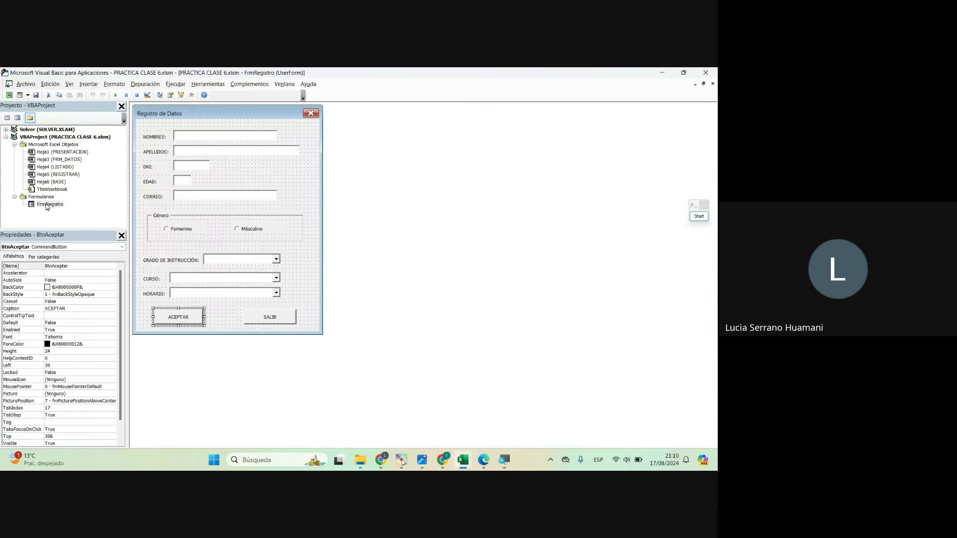
pyautogui.click(292, 319)
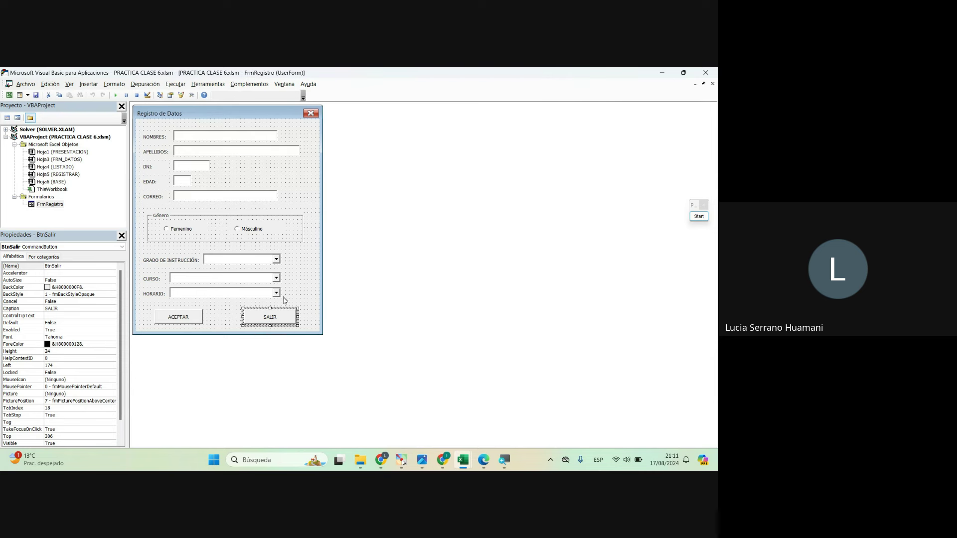
pyautogui.doubleClick(261, 319)
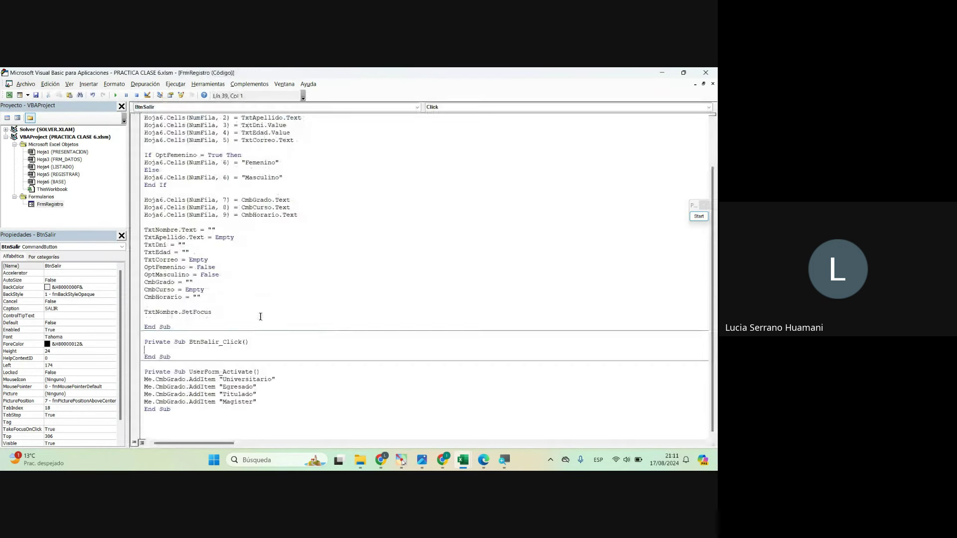
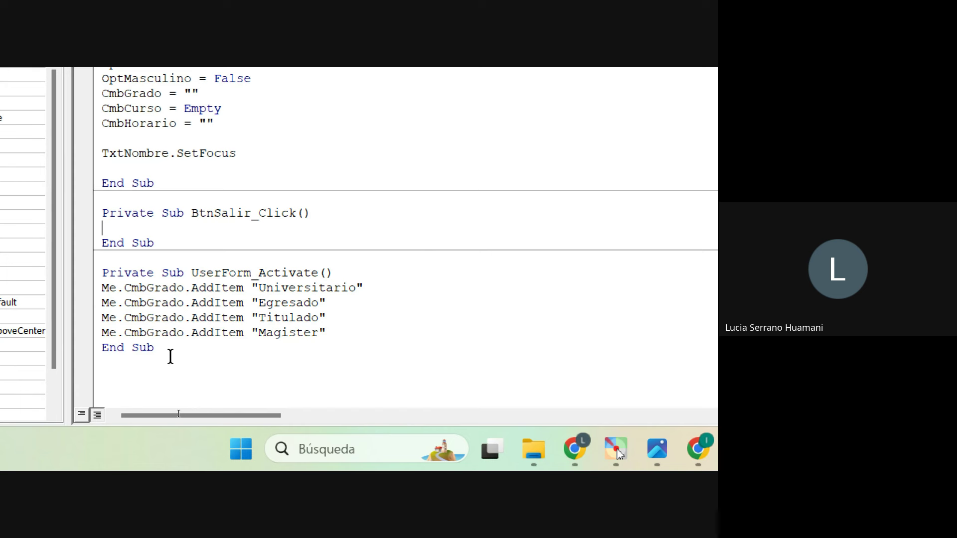
# - Declare 'Dim respuesta As Integer' in BtnSalir_Click and begin the line 'respuesta='
pyautogui.write('Dim ')
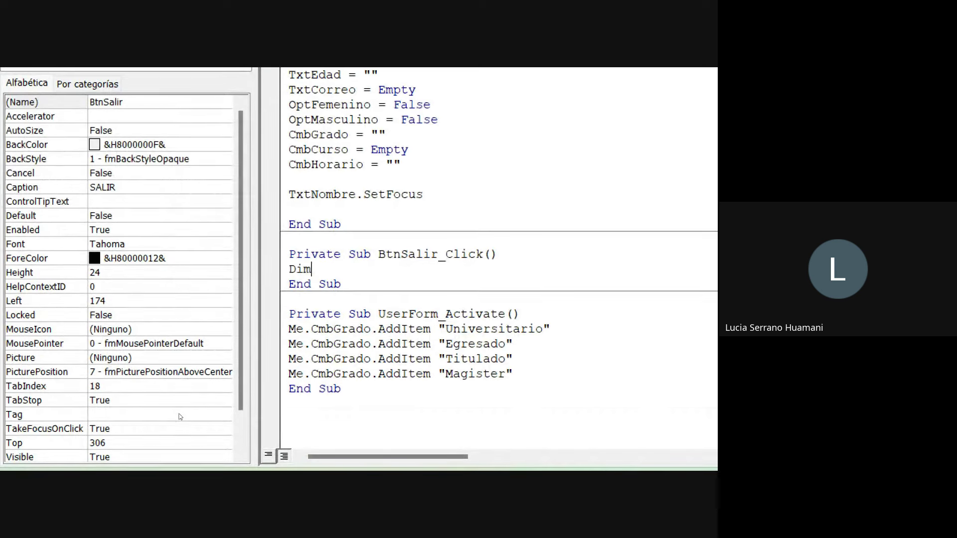
pyautogui.write('R')
pyautogui.press('BackSpace')
pyautogui.write('resp')
pyautogui.write('uesta a')
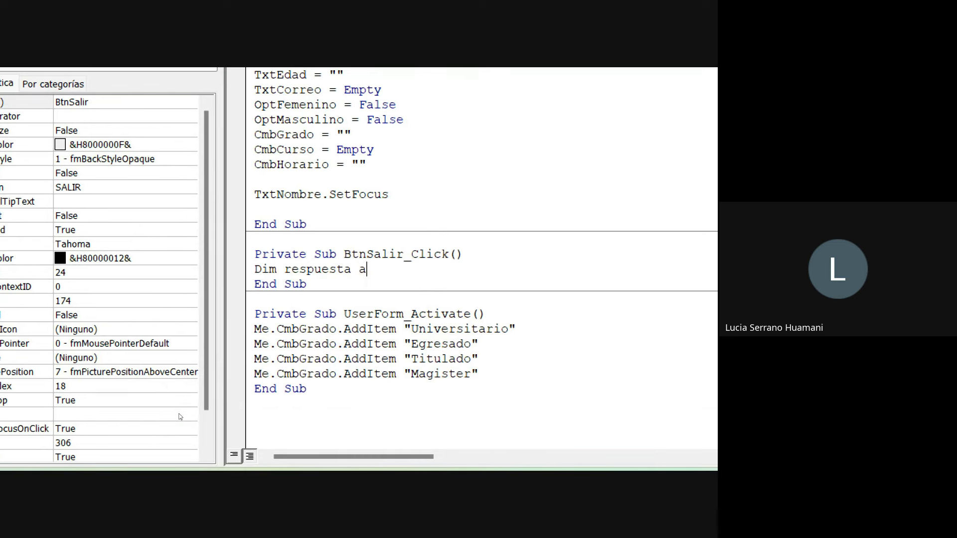
pyautogui.write('s int')
pyautogui.press('Tab')
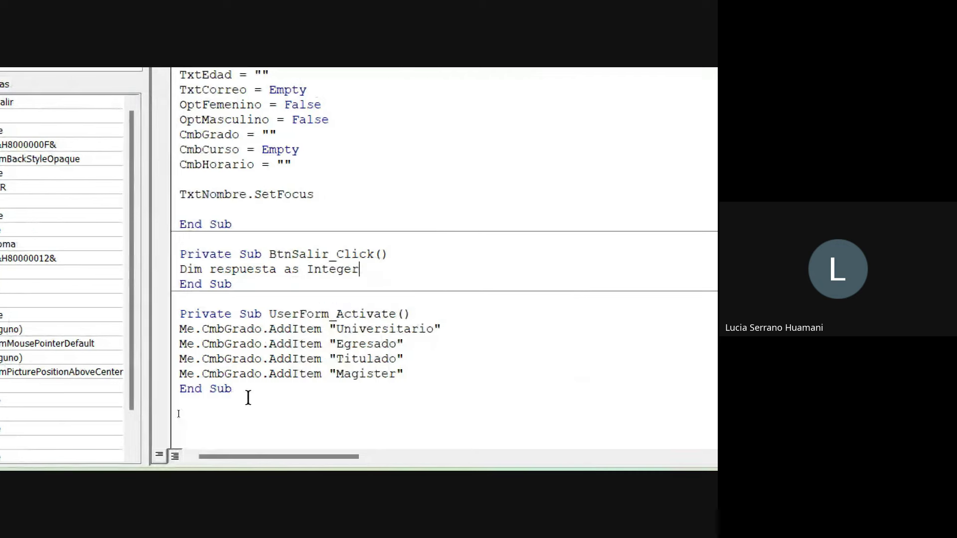
pyautogui.press('Return')
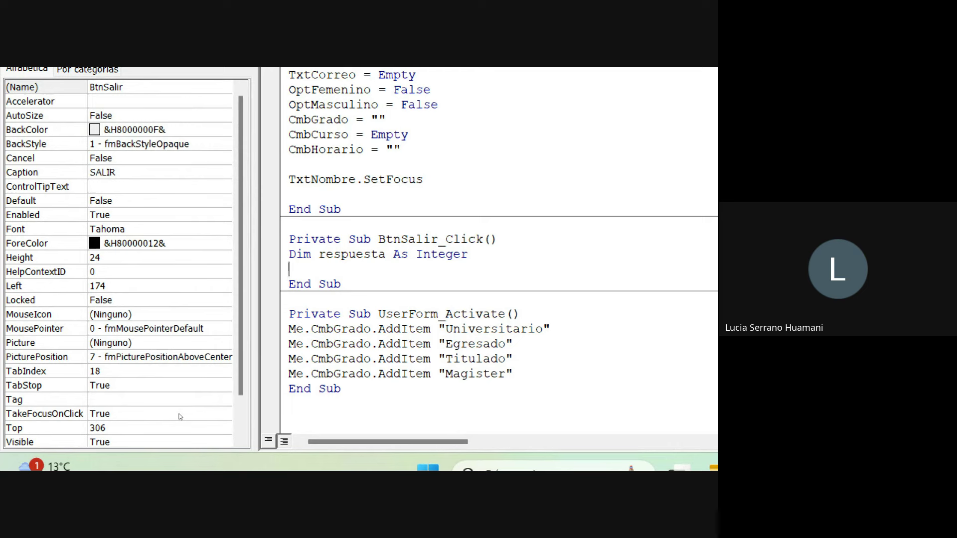
pyautogui.write('respues')
pyautogui.write('ta=')
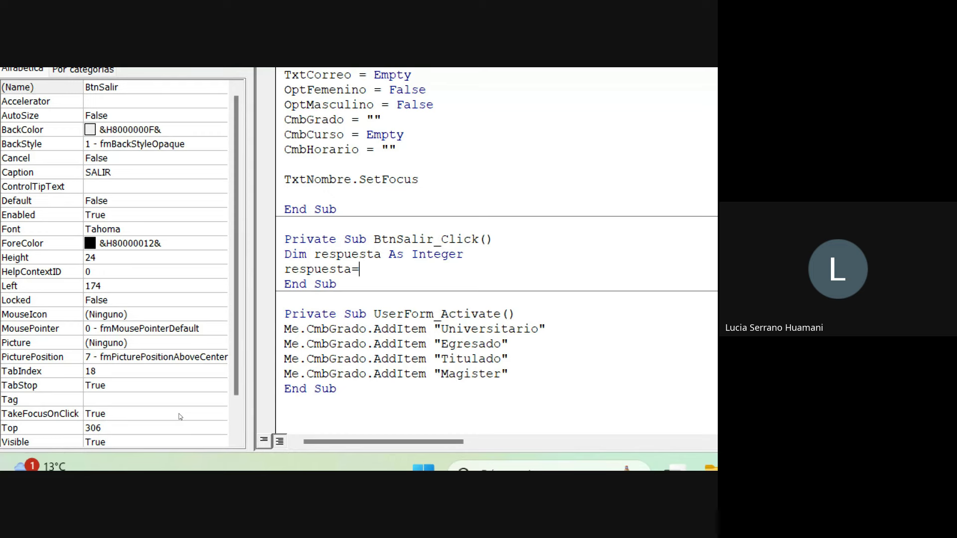
# - Assign respuesta to Msgbox("¿Estas seguro que deseas cerrar?", correcting the 'que' typo
pyautogui.write('Msgbo')
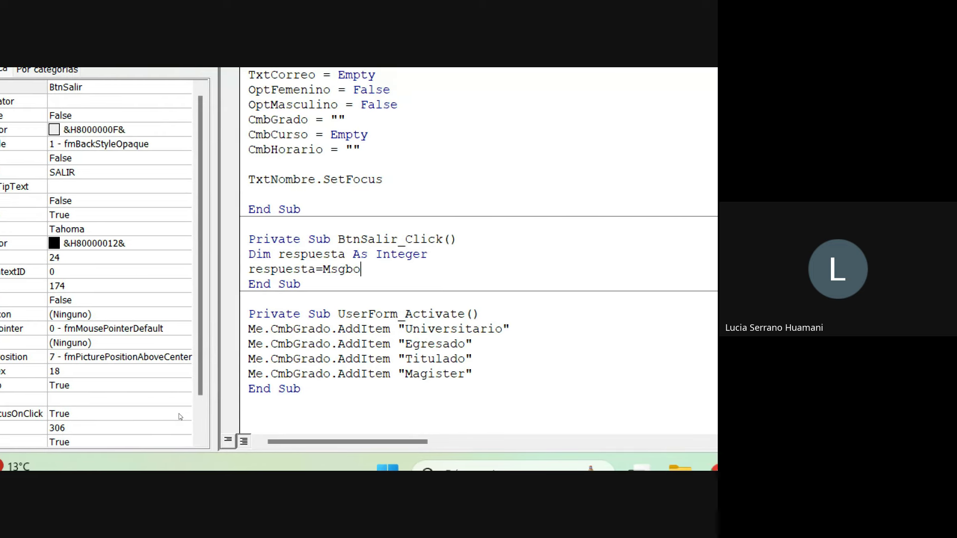
pyautogui.write('x(')
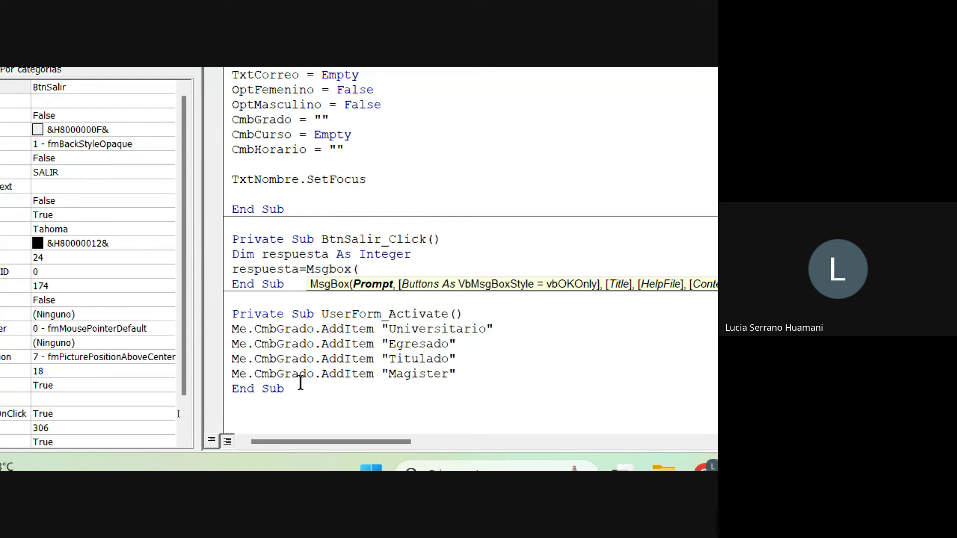
pyautogui.write('"')
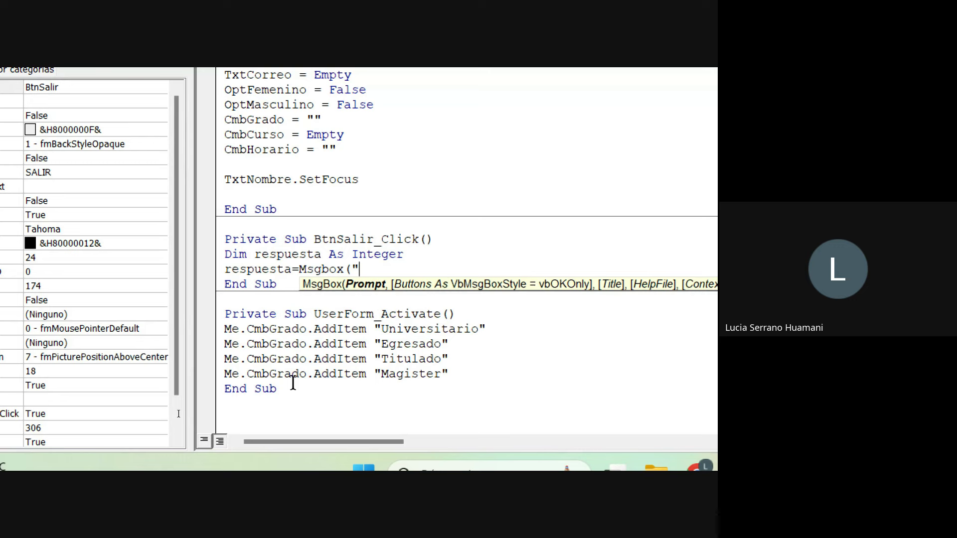
pyautogui.write('Estas ')
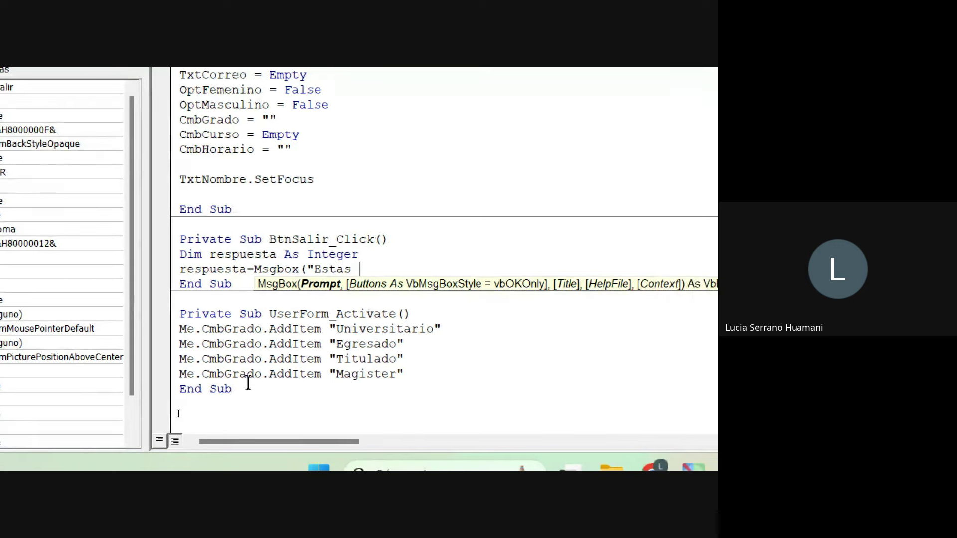
pyautogui.write('seguro qeu')
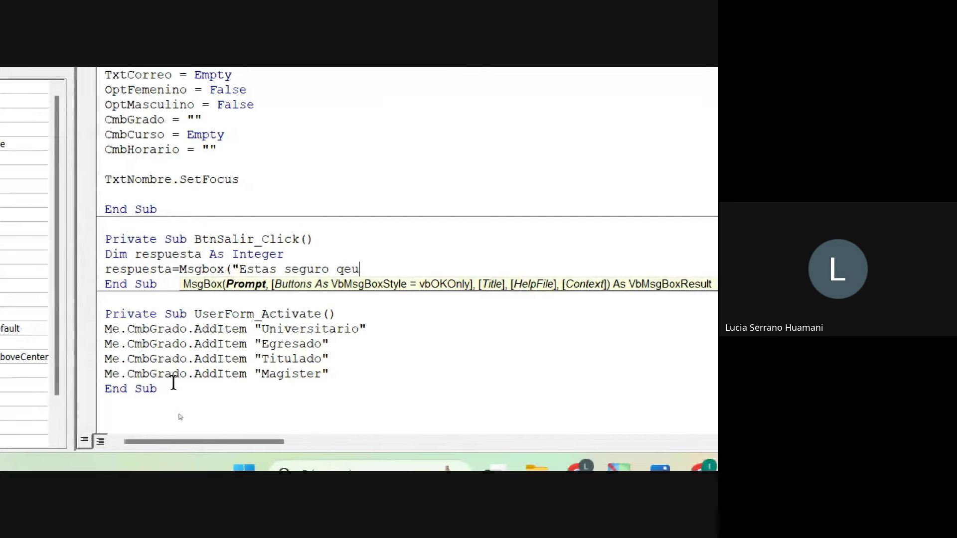
pyautogui.press('BackSpace')
pyautogui.press('BackSpace')
pyautogui.write('ue desea')
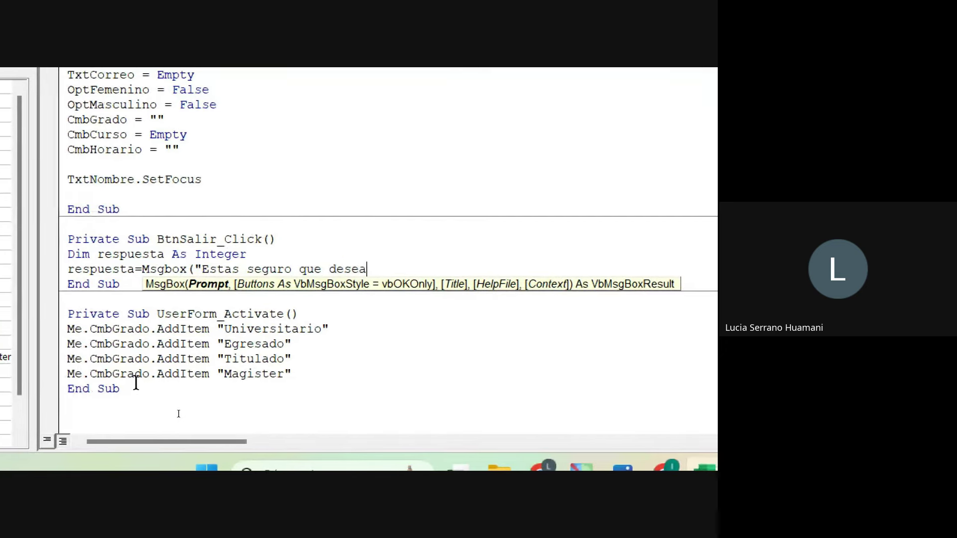
pyautogui.write('s cerra')
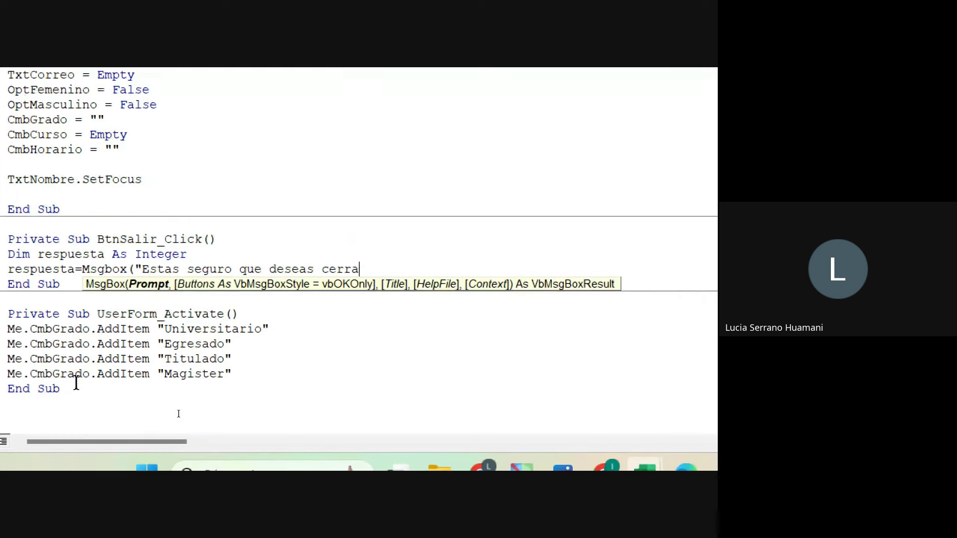
pyautogui.write('r?')
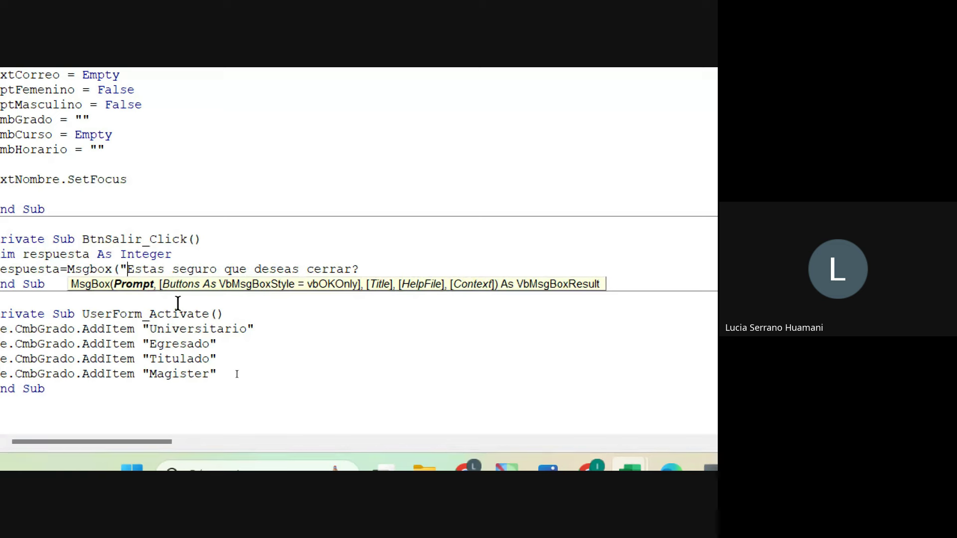
pyautogui.write('¿')
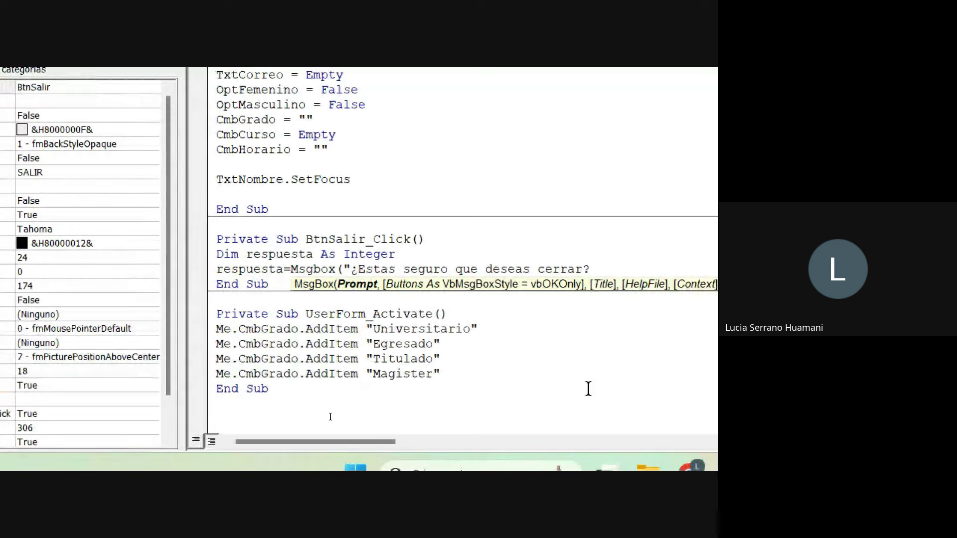
pyautogui.click(454, 269)
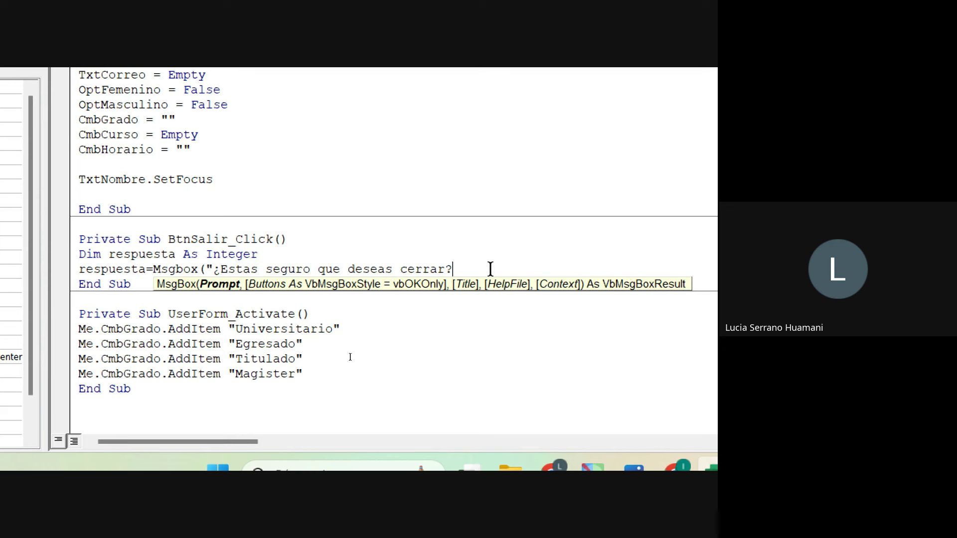
pyautogui.write('"')
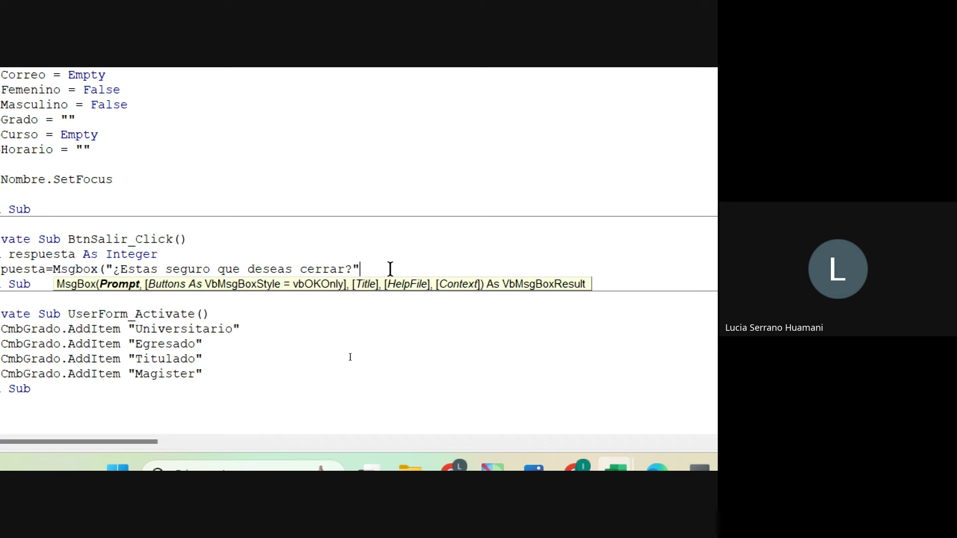
pyautogui.write(',')
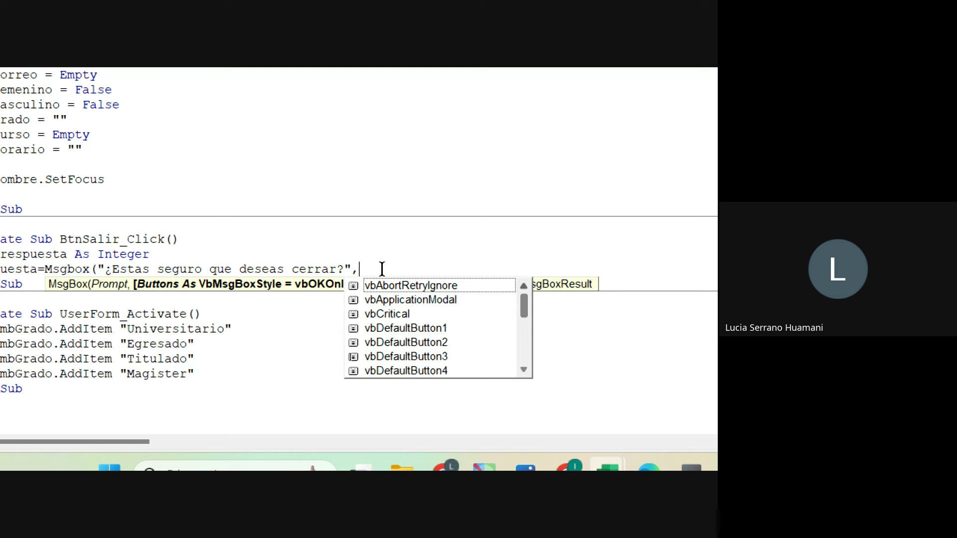
# - Add vbCritical+vbYesNo as the buttons and "Salir" as the title to close the MsgBox call
pyautogui.click(388, 315)
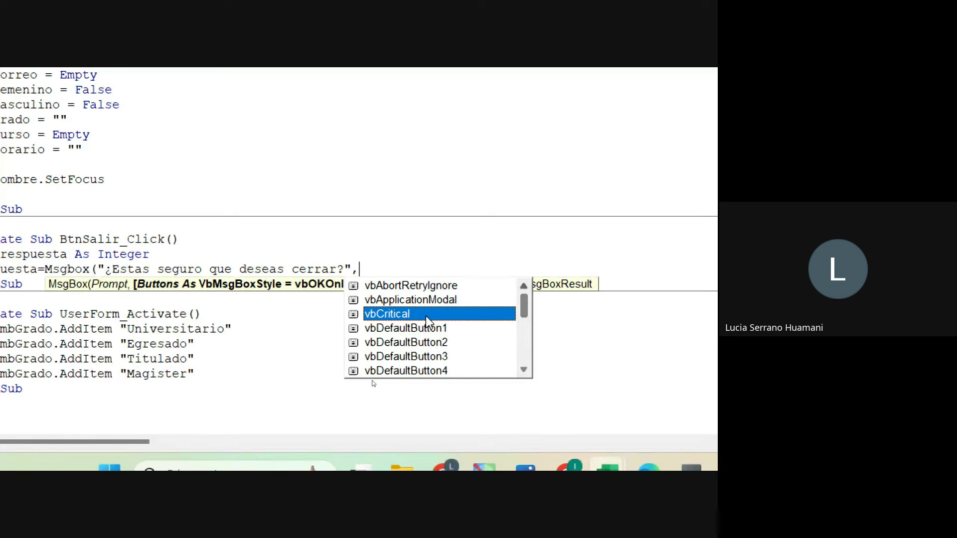
pyautogui.doubleClick(396, 319)
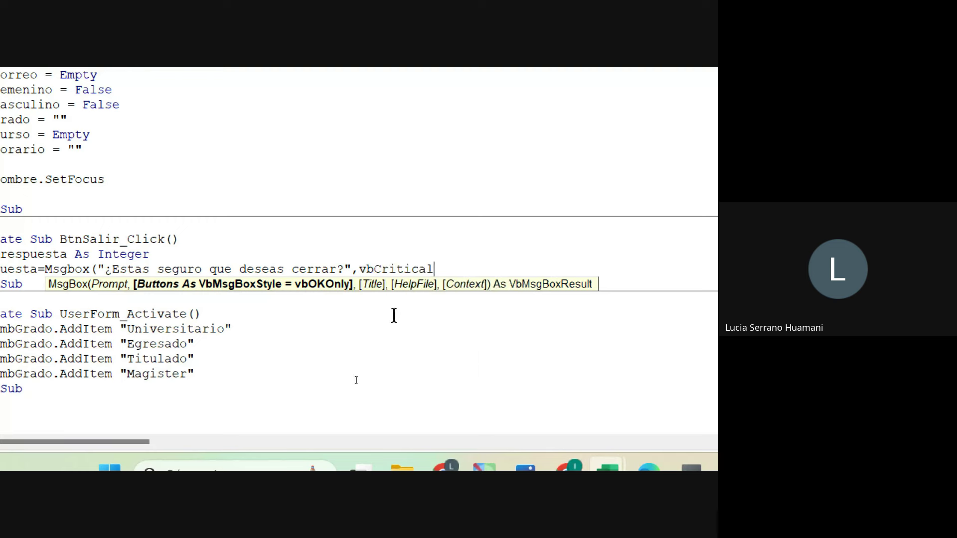
pyautogui.write('+')
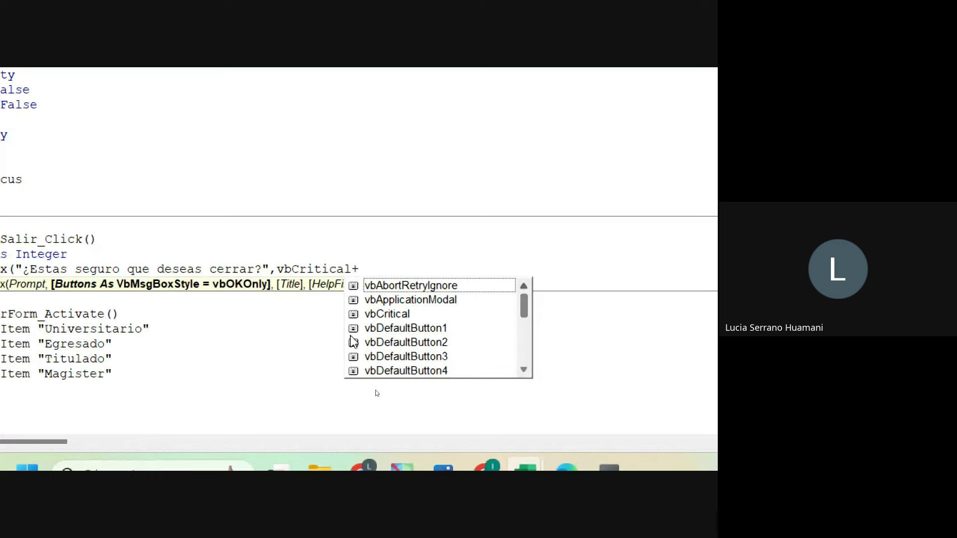
pyautogui.write('v')
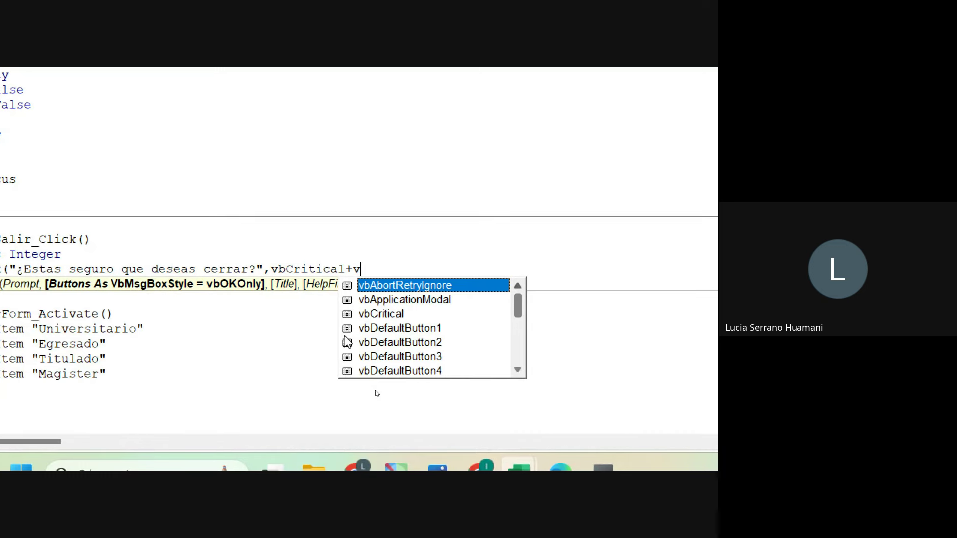
pyautogui.write('bye')
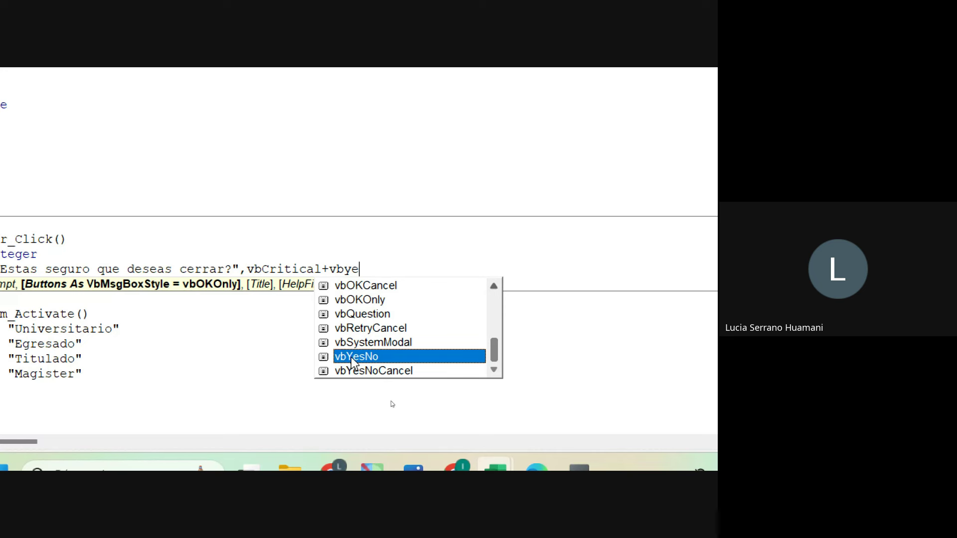
pyautogui.doubleClick(354, 357)
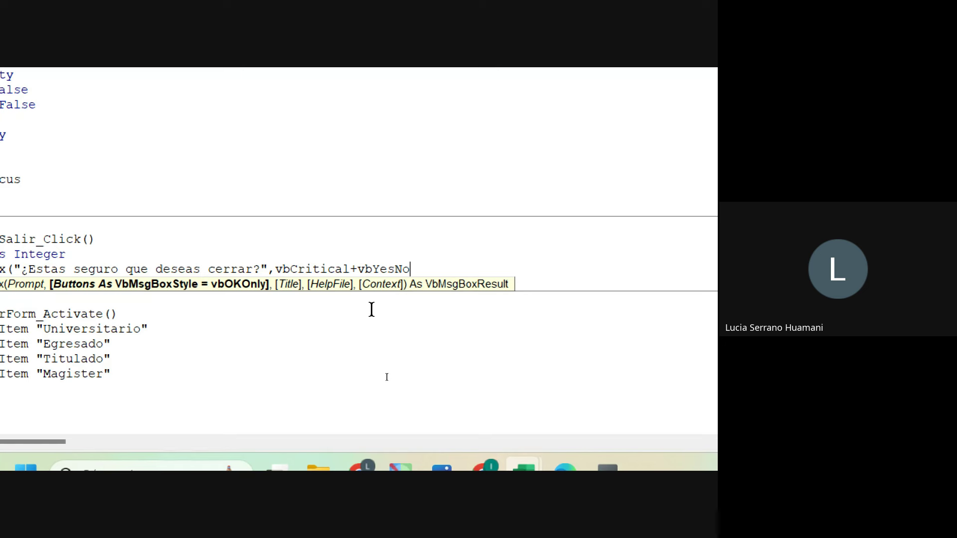
pyautogui.write(',')
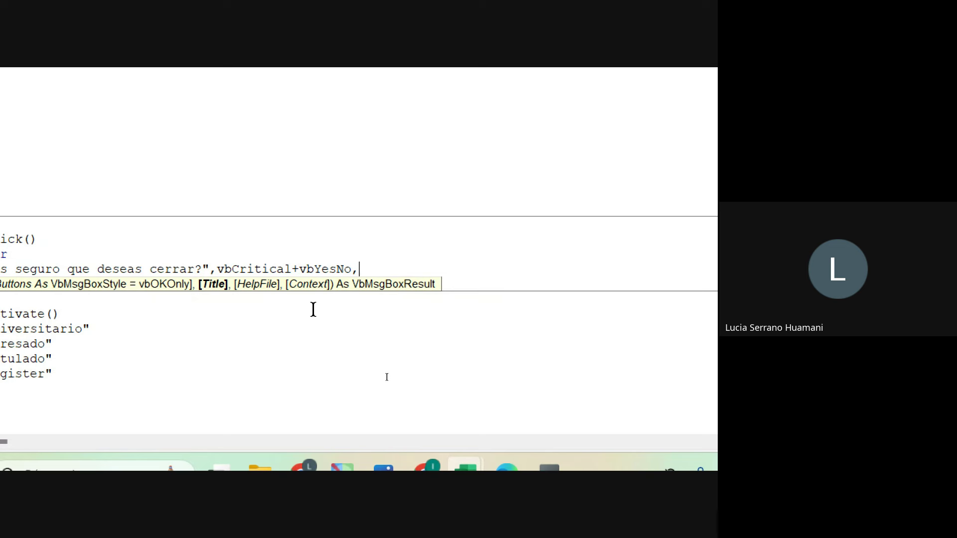
pyautogui.write('"')
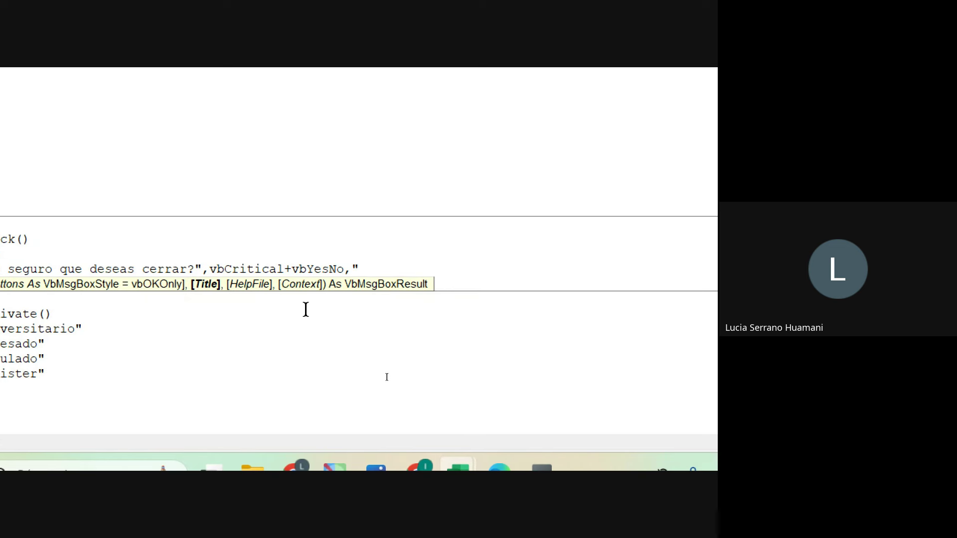
pyautogui.write('Sali')
pyautogui.press('BackSpace')
pyautogui.press('BackSpace')
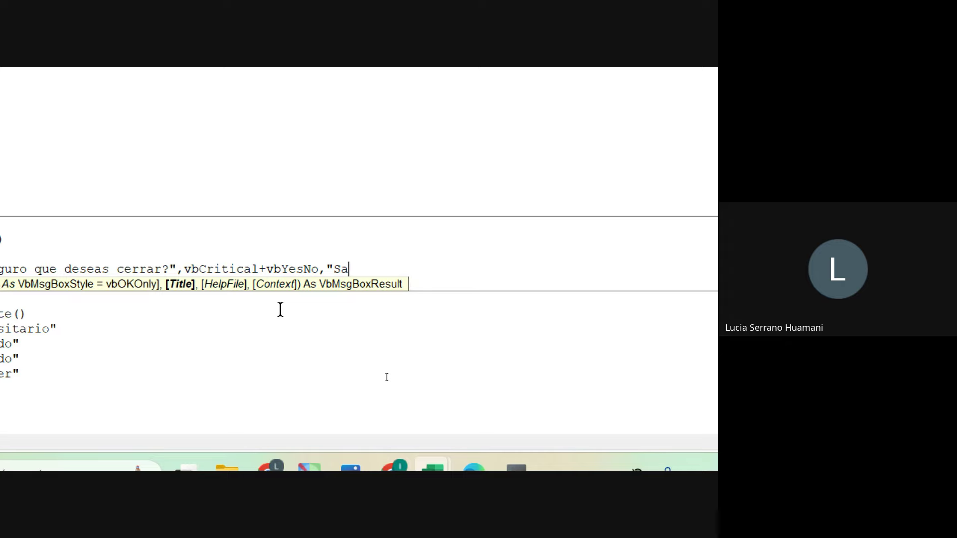
pyautogui.write('lir')
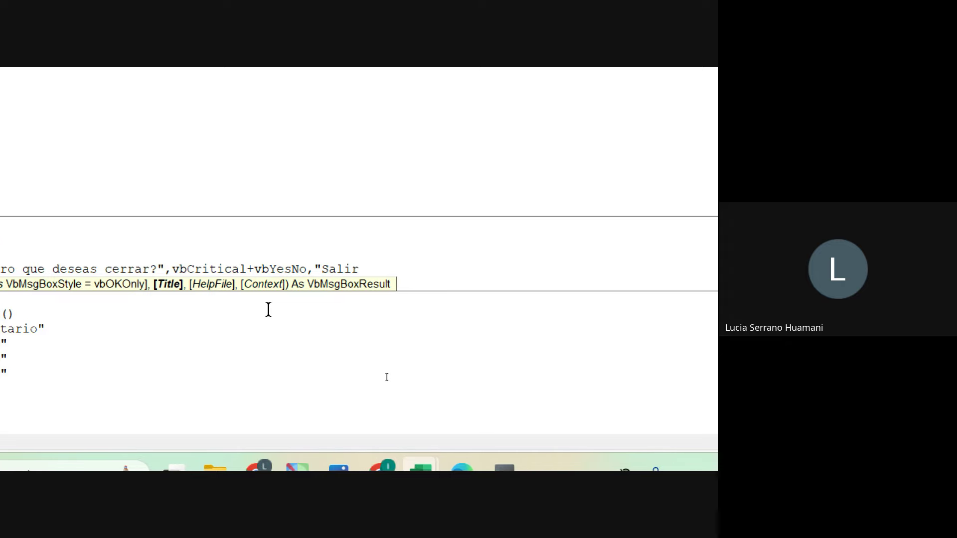
pyautogui.write('")')
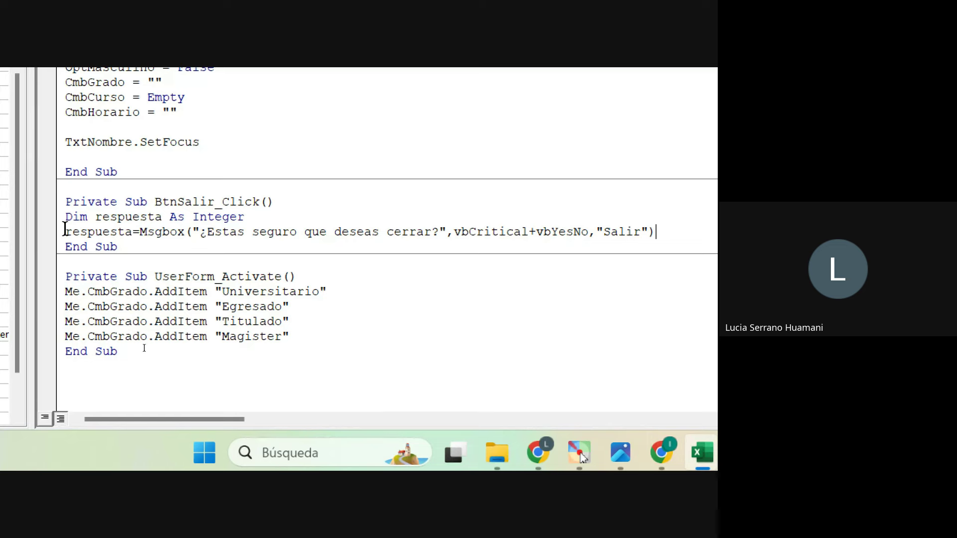
# - Highlight the variable, question and style parts of the MsgBox line, then commit it with a new line
pyautogui.moveTo(64, 232); pyautogui.dragTo(132, 232)
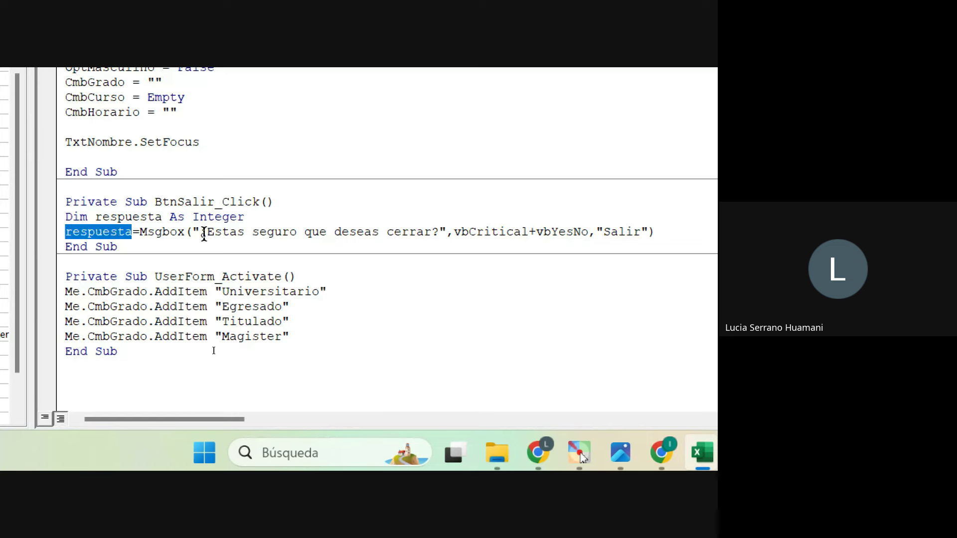
pyautogui.moveTo(206, 232); pyautogui.dragTo(433, 234)
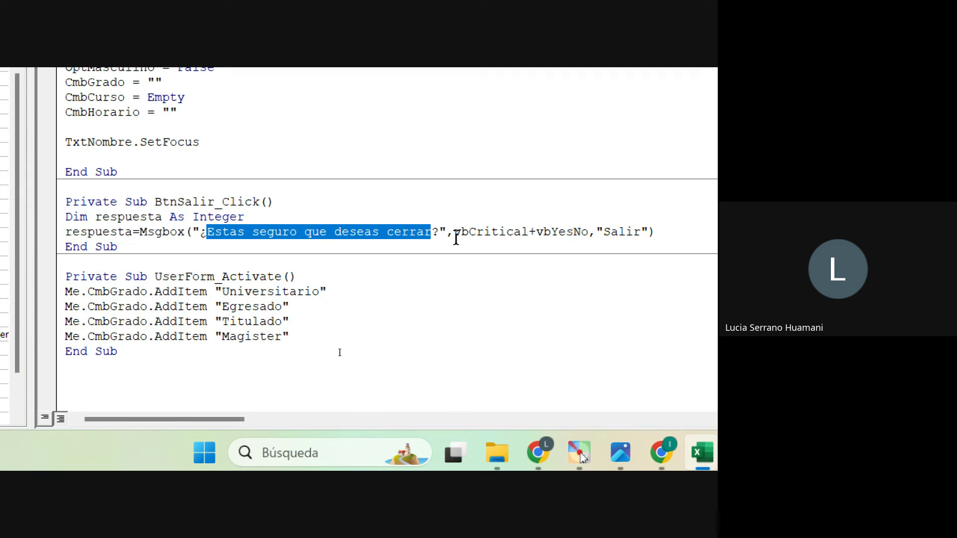
pyautogui.moveTo(454, 232); pyautogui.dragTo(587, 234)
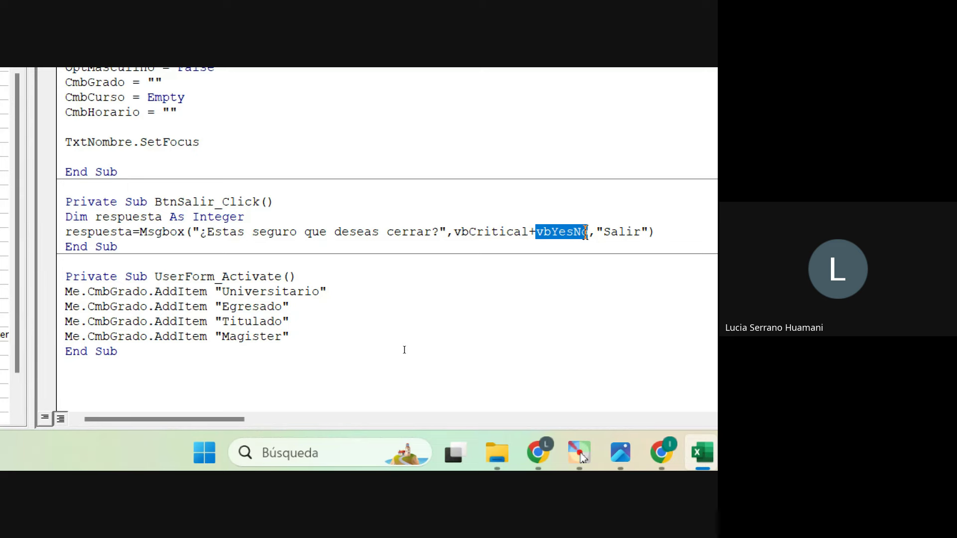
pyautogui.click(668, 232)
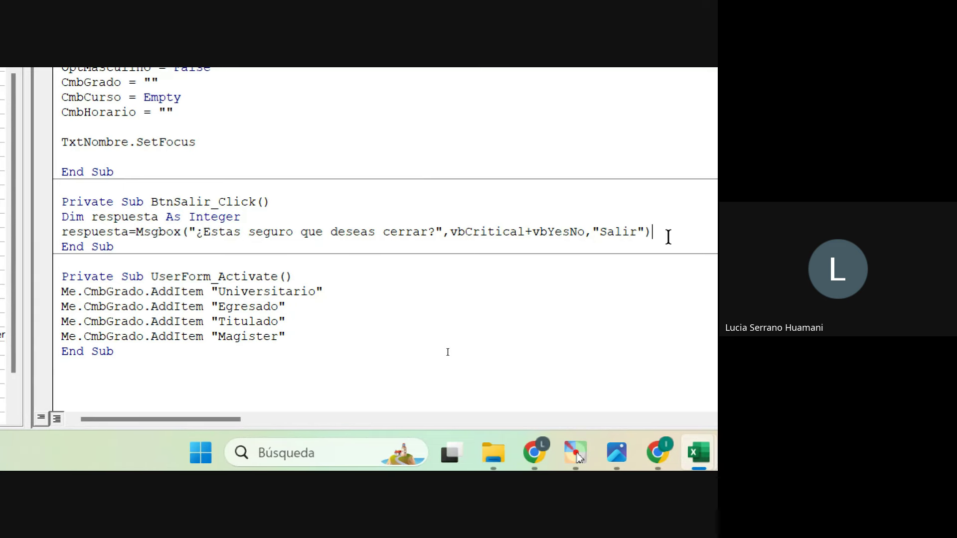
pyautogui.press('Return')
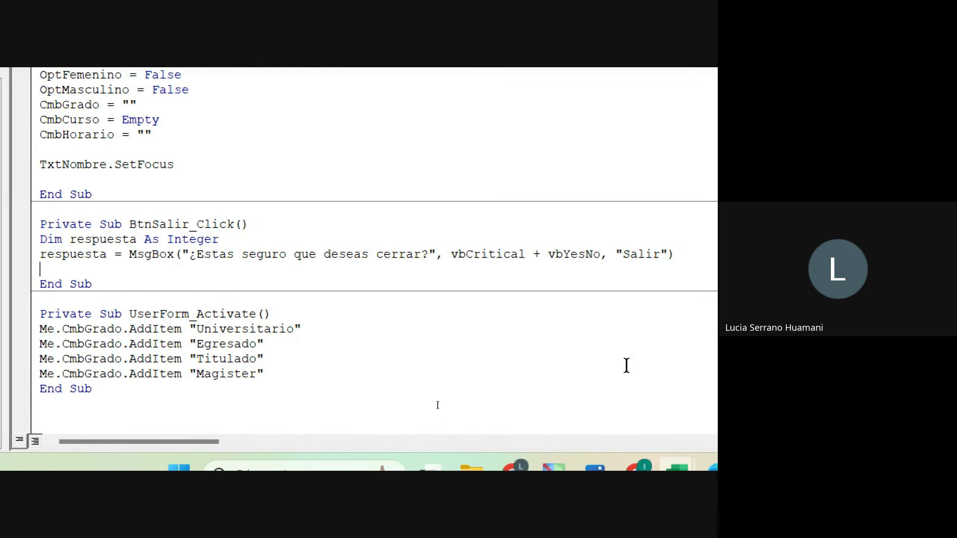
# - Write 'If respuesta = vbYes Then' followed by 'Unload Me' and an 'Else' branch
pyautogui.write('IF ')
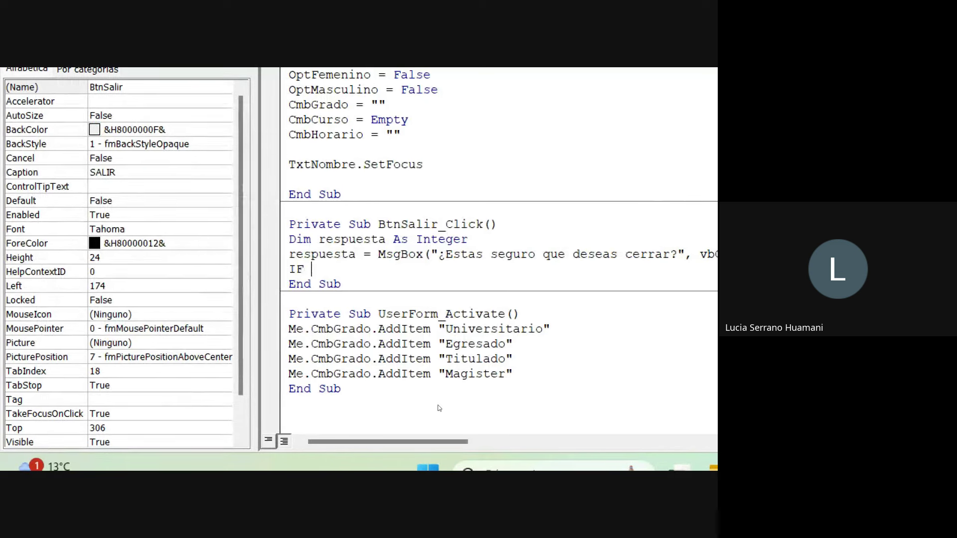
pyautogui.write('RE')
pyautogui.write('S')
pyautogui.press('BackSpace')
pyautogui.press('BackSpace')
pyautogui.press('BackSpace')
pyautogui.write('res')
pyautogui.write('puest')
pyautogui.write('a')
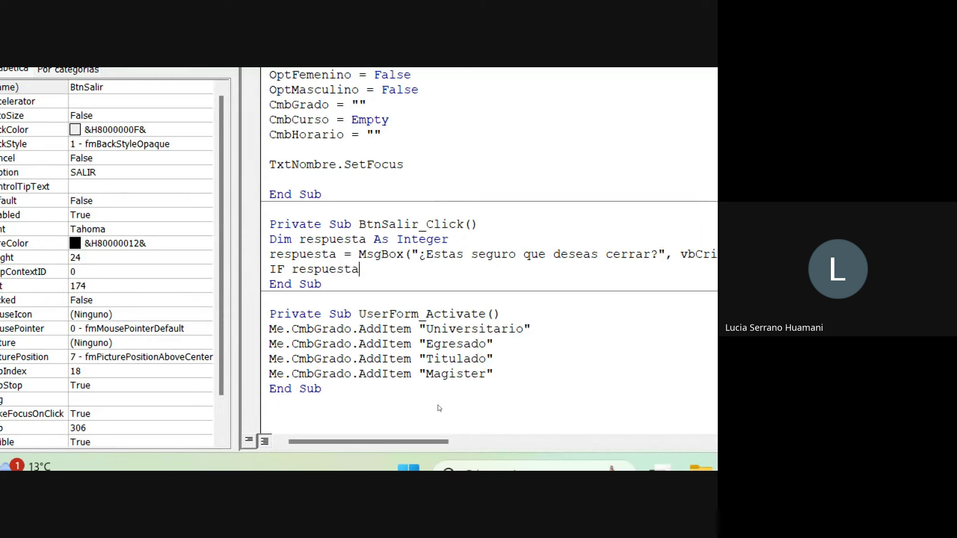
pyautogui.write('=')
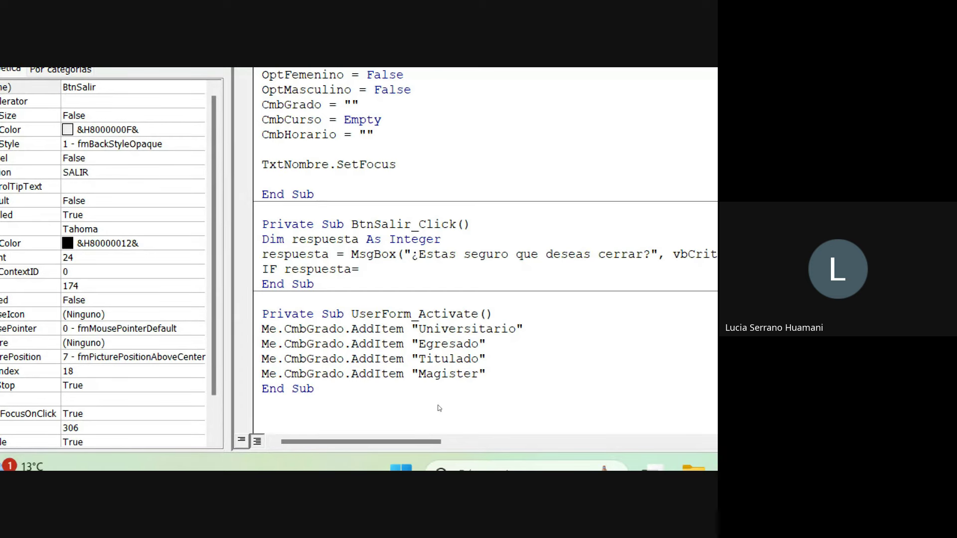
pyautogui.write('vbyes')
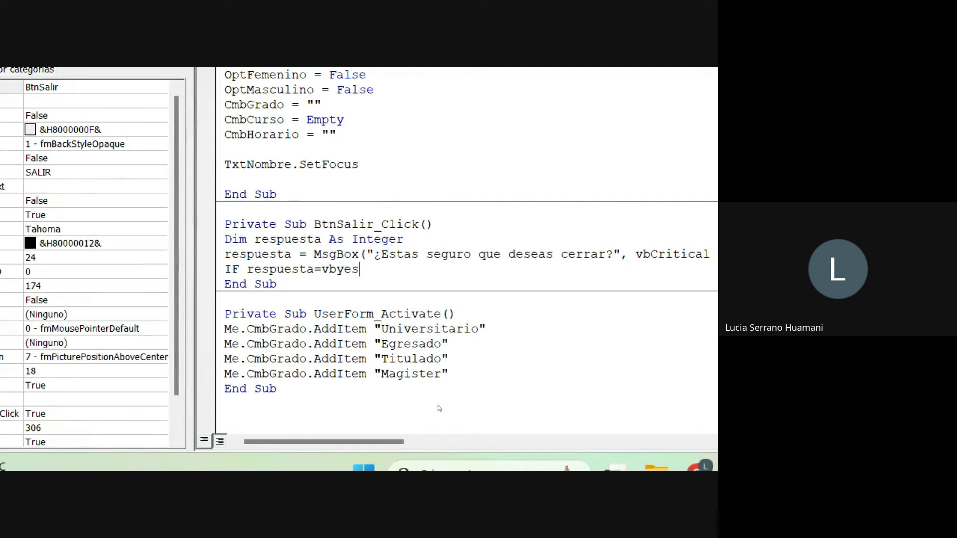
pyautogui.write(' t')
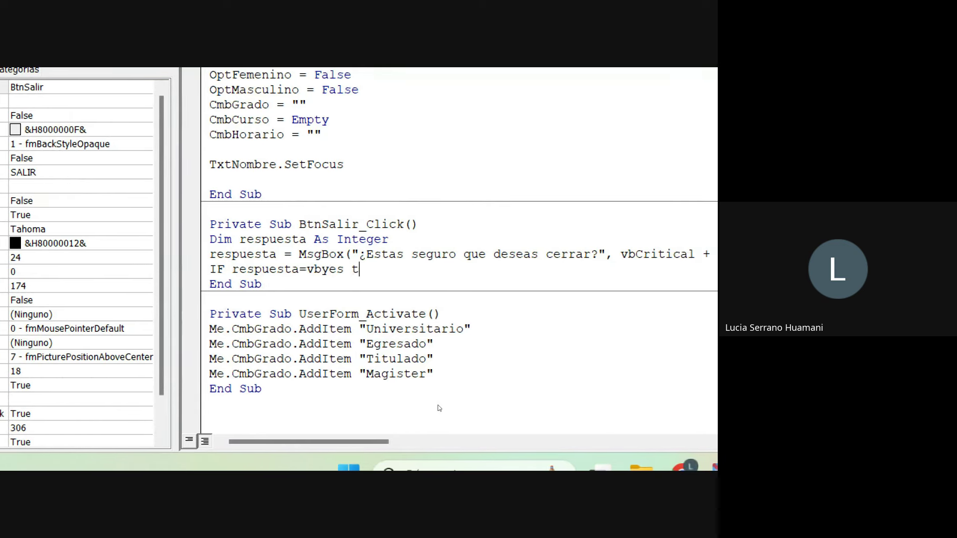
pyautogui.write('hen')
pyautogui.press('Return')
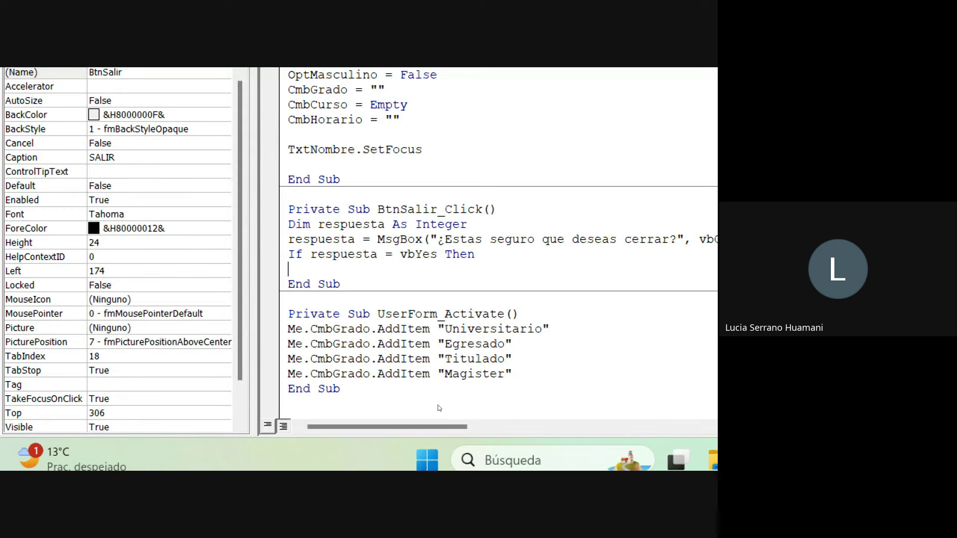
pyautogui.write('Unloa')
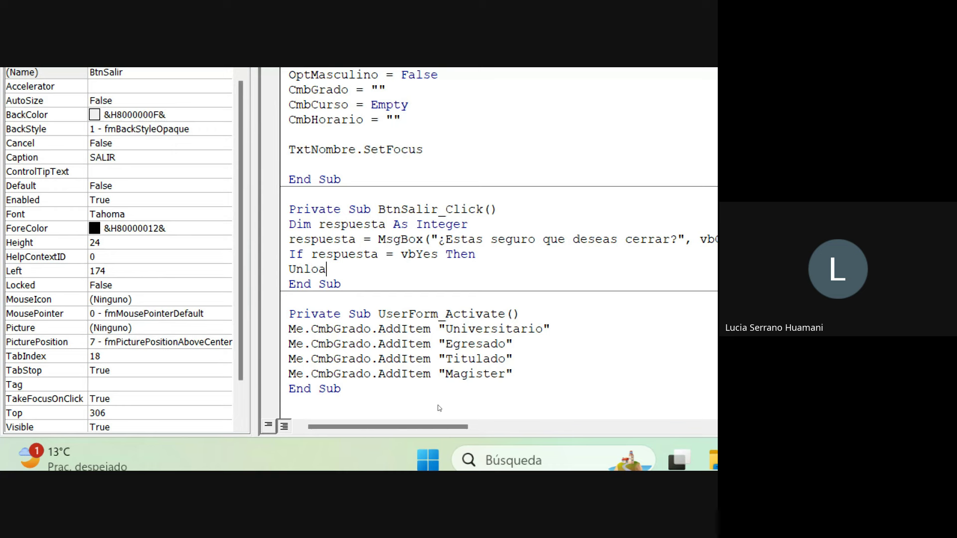
pyautogui.write('d me')
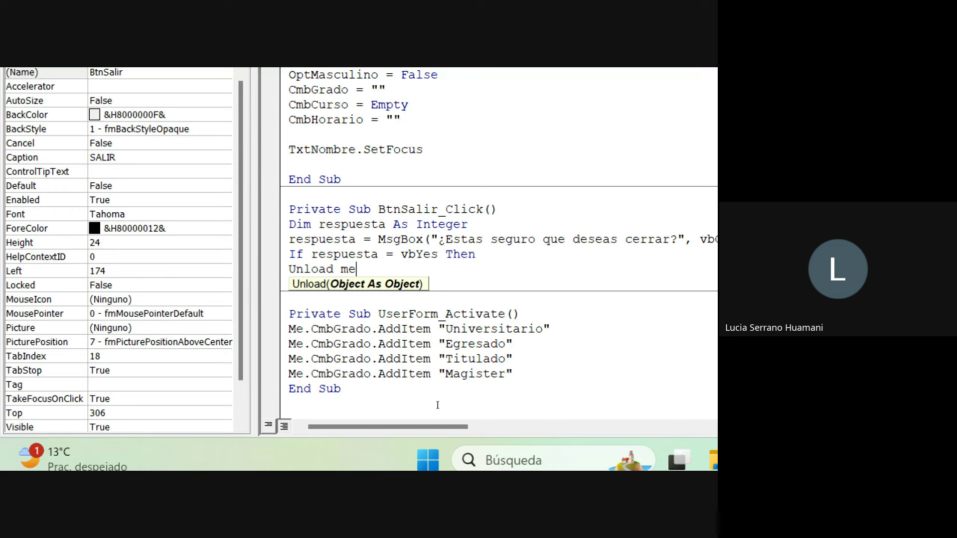
pyautogui.press('Return')
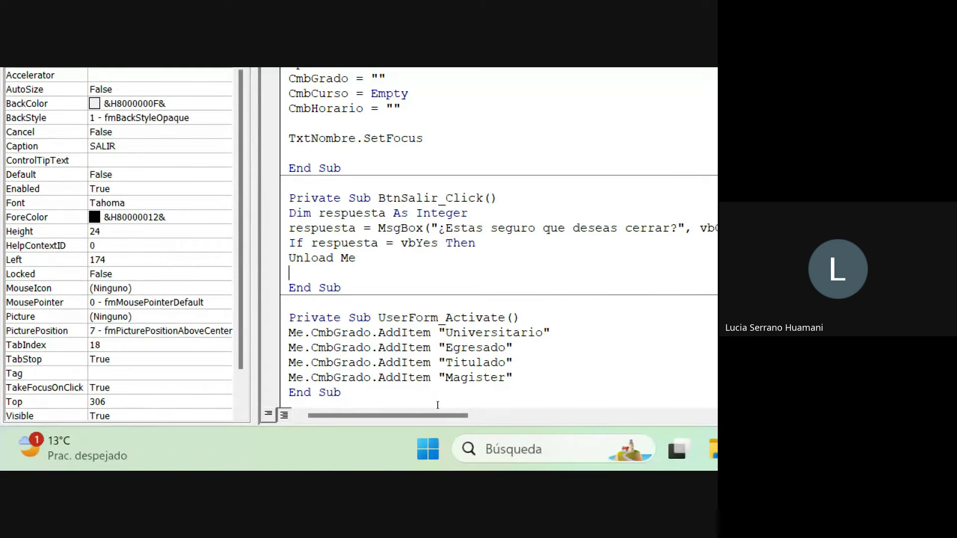
pyautogui.write('els')
pyautogui.write('e')
pyautogui.press('Return')
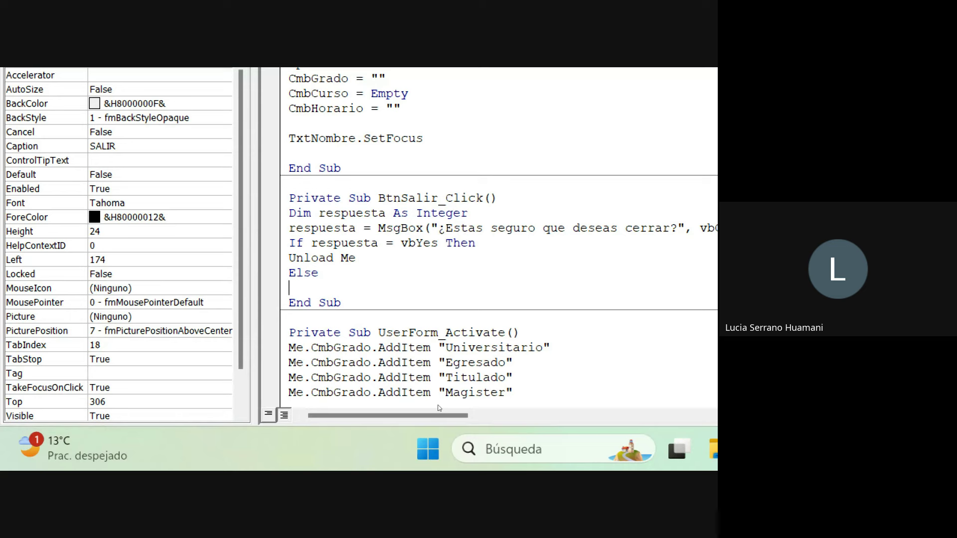
# - Add 'TxtNombre.SetFocus' under Else, close with 'End If', and put a blank line above the If
pyautogui.write('txt')
pyautogui.write('Nombre')
pyautogui.write('.se')
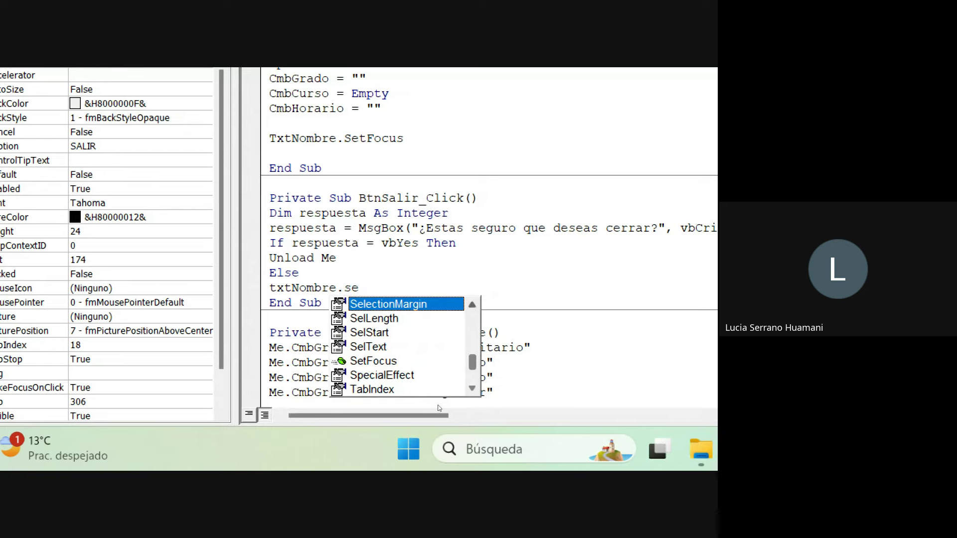
pyautogui.press('Down')
pyautogui.press('Down')
pyautogui.press('Down')
pyautogui.press('Down')
pyautogui.press('Tab')
pyautogui.press('Return')
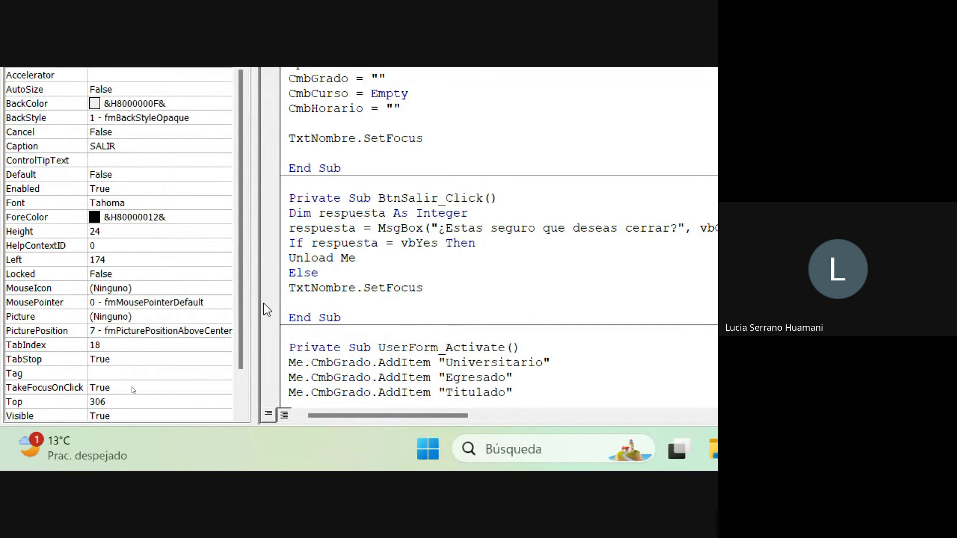
pyautogui.write('end ')
pyautogui.write('if')
pyautogui.press('Return')
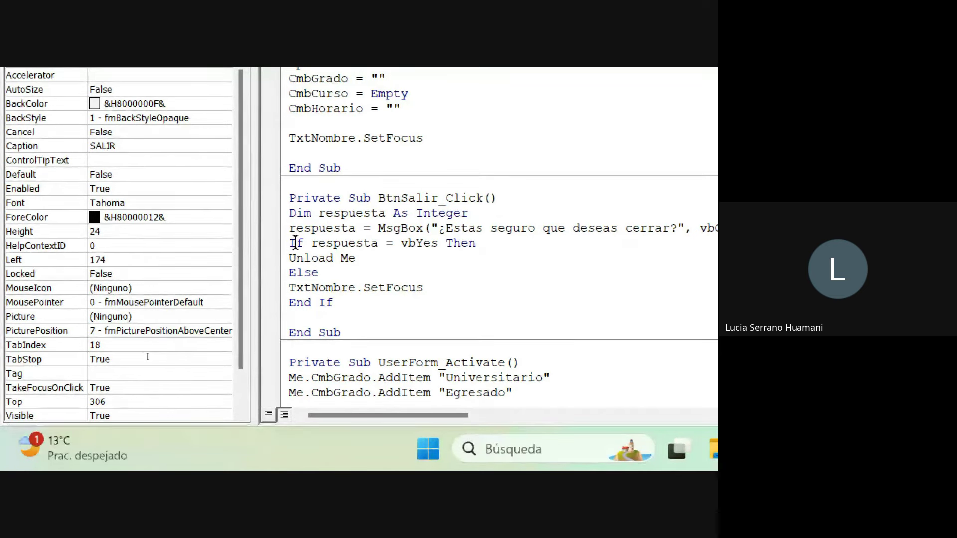
pyautogui.press('Return')
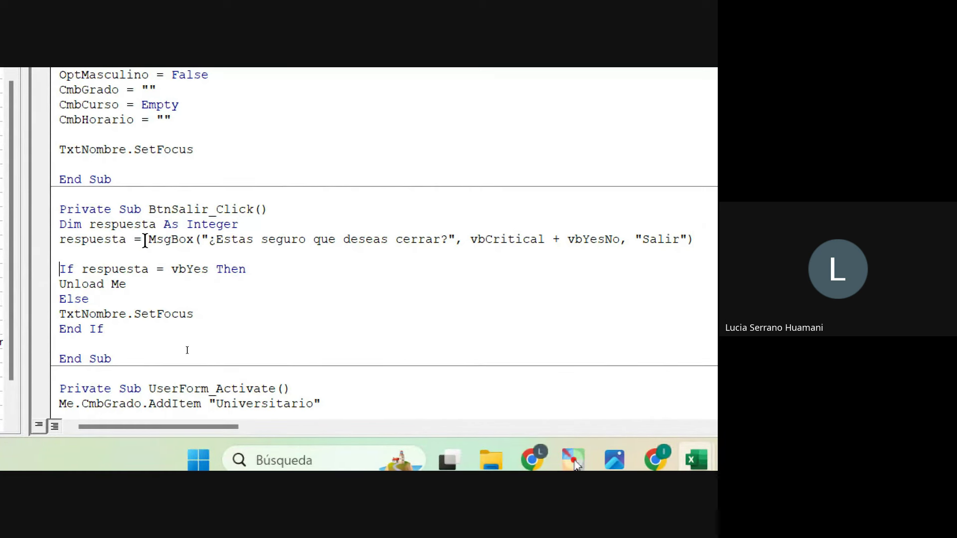
pyautogui.moveTo(151, 240); pyautogui.dragTo(442, 241)
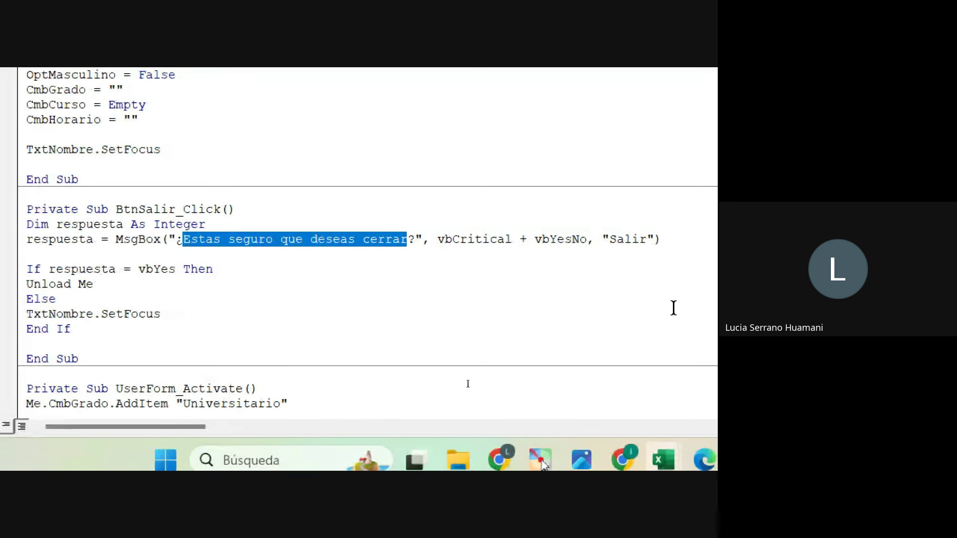
pyautogui.click(550, 241)
pyautogui.moveTo(551, 240); pyautogui.dragTo(578, 240)
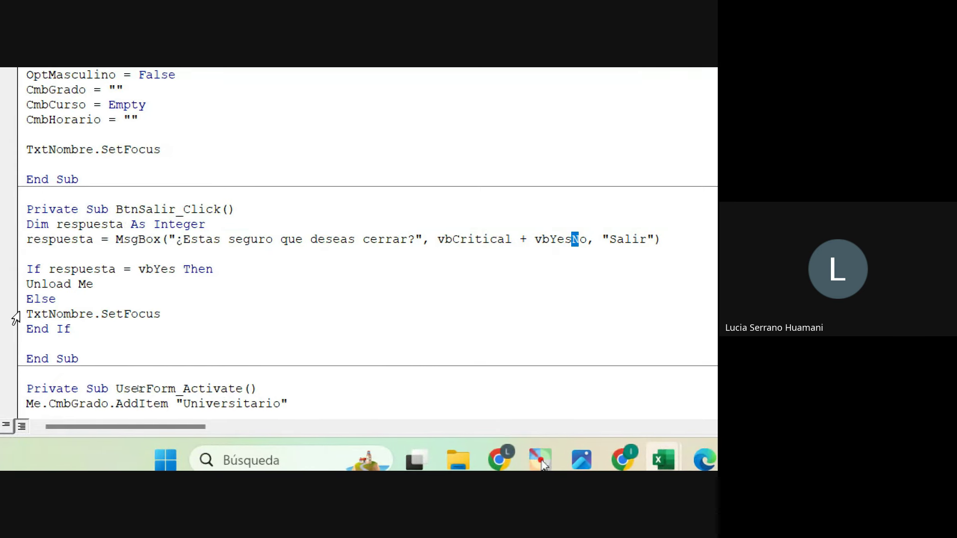
pyautogui.moveTo(61, 269); pyautogui.dragTo(241, 273)
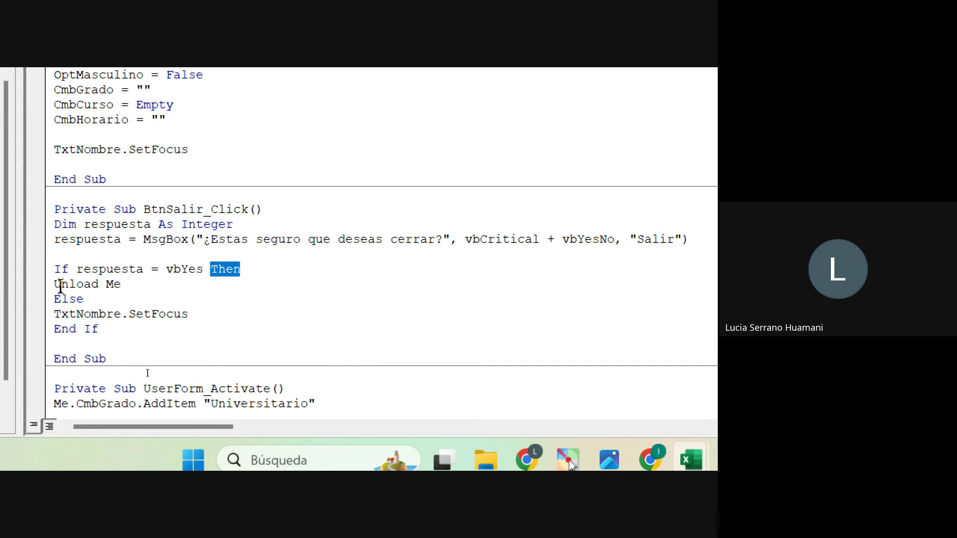
pyautogui.moveTo(54, 284); pyautogui.dragTo(120, 285)
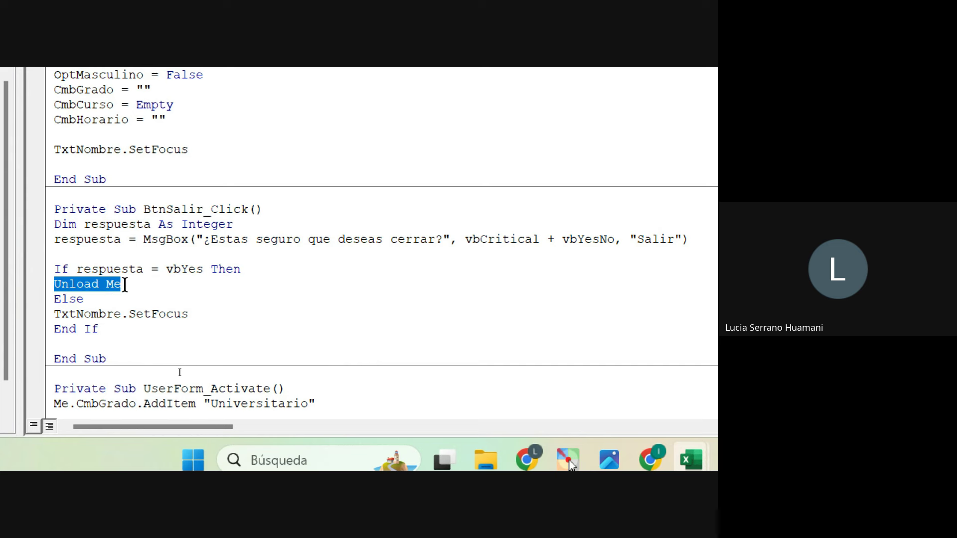
pyautogui.moveTo(47, 302); pyautogui.dragTo(105, 307)
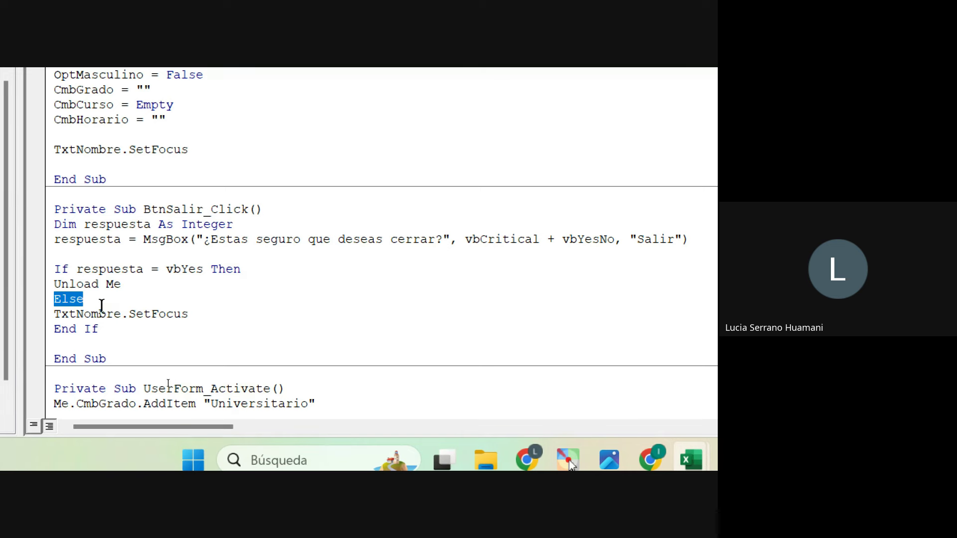
pyautogui.click(97, 299)
pyautogui.moveTo(54, 299)
pyautogui.mouseDown()
pyautogui.moveTo(97, 298)
pyautogui.moveTo(143, 270)
pyautogui.mouseUp()
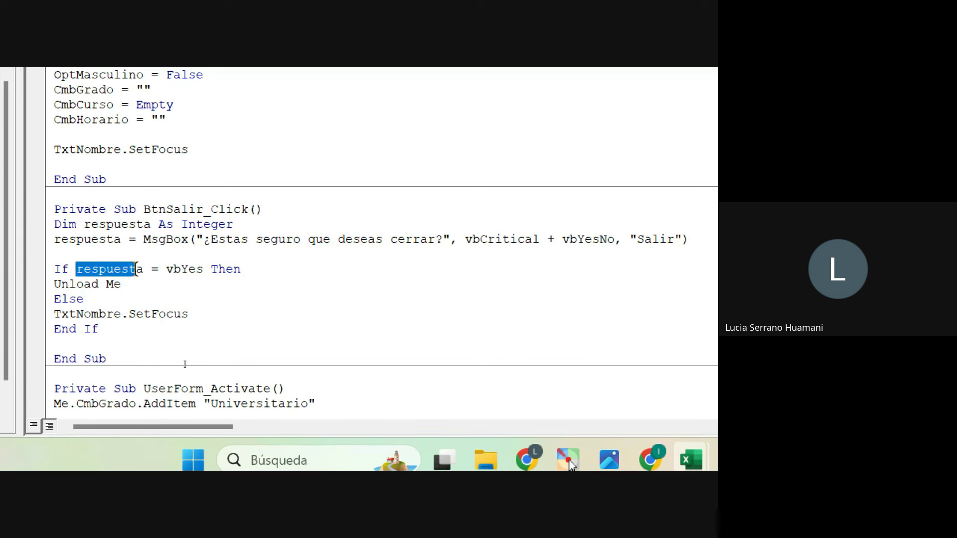
pyautogui.moveTo(53, 299)
pyautogui.mouseDown()
pyautogui.moveTo(84, 299)
pyautogui.moveTo(82, 314)
pyautogui.moveTo(191, 314)
pyautogui.mouseUp()
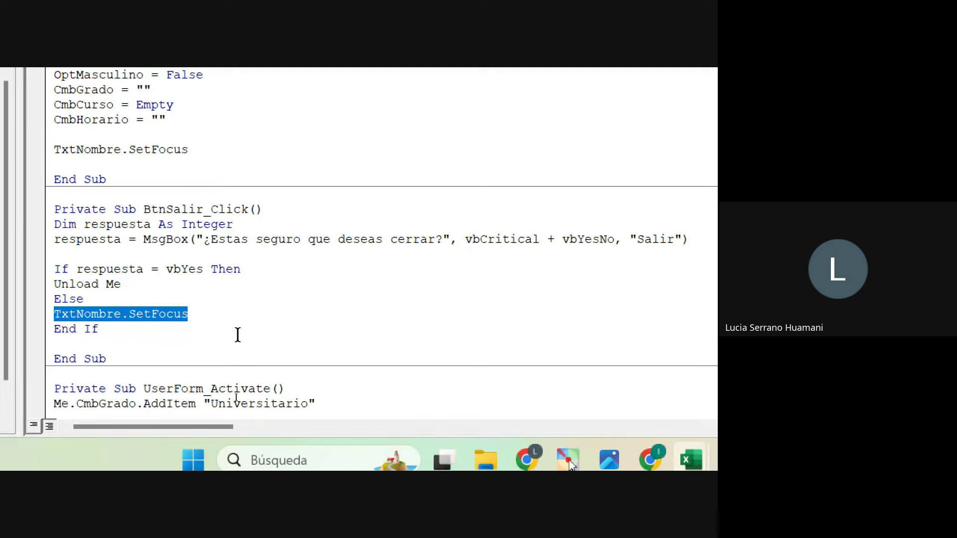
pyautogui.click(187, 369)
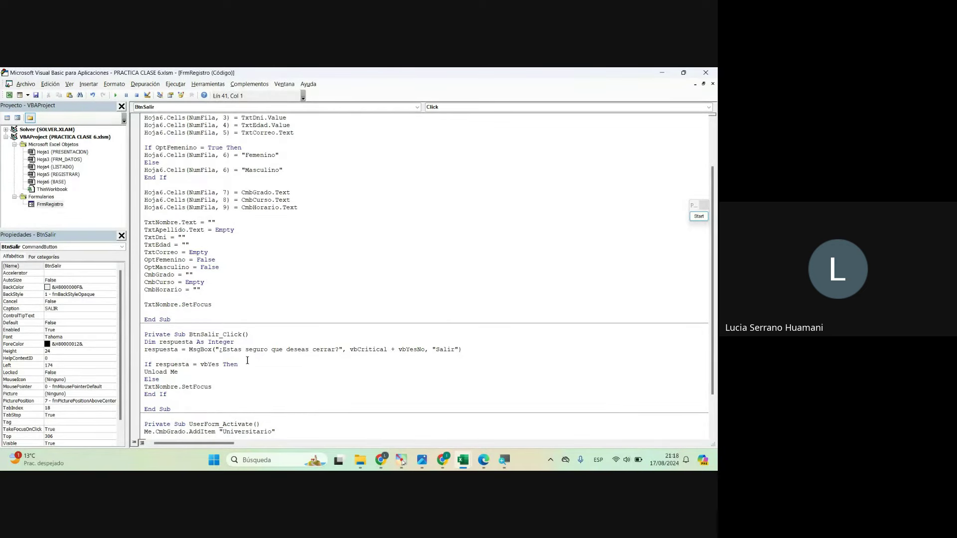
# - Run FrmRegistro twice, answering Sí to SALIR's prompt to close it, then No to keep it open
pyautogui.click(116, 96)
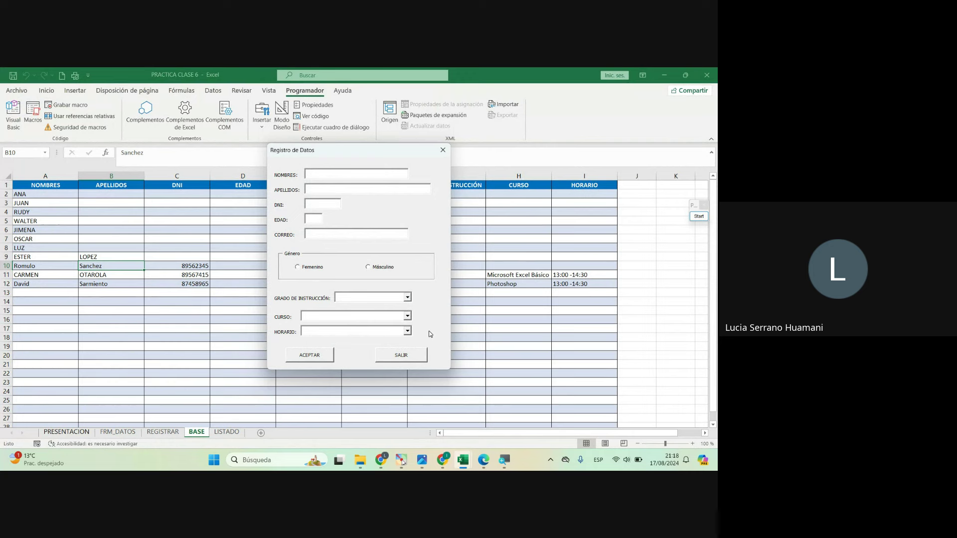
pyautogui.click(399, 355)
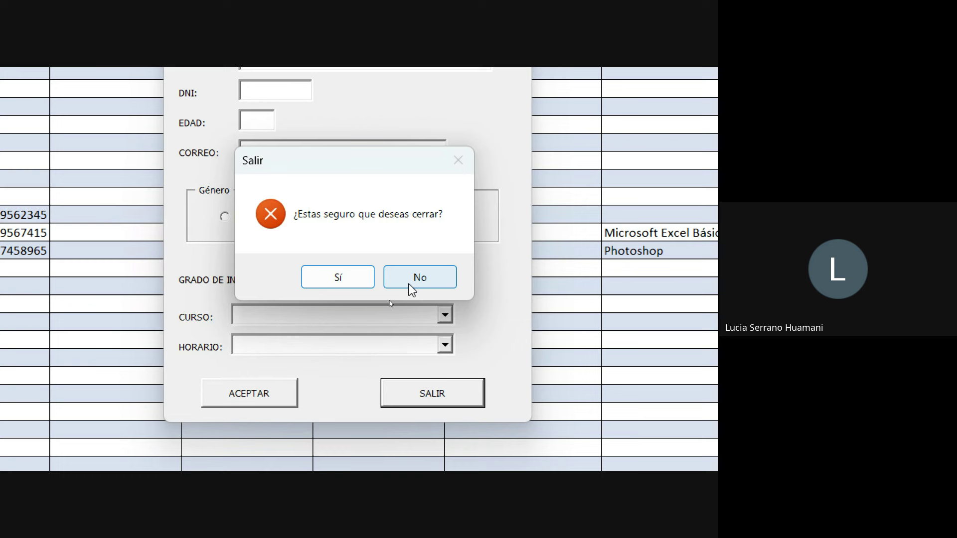
pyautogui.click(329, 283)
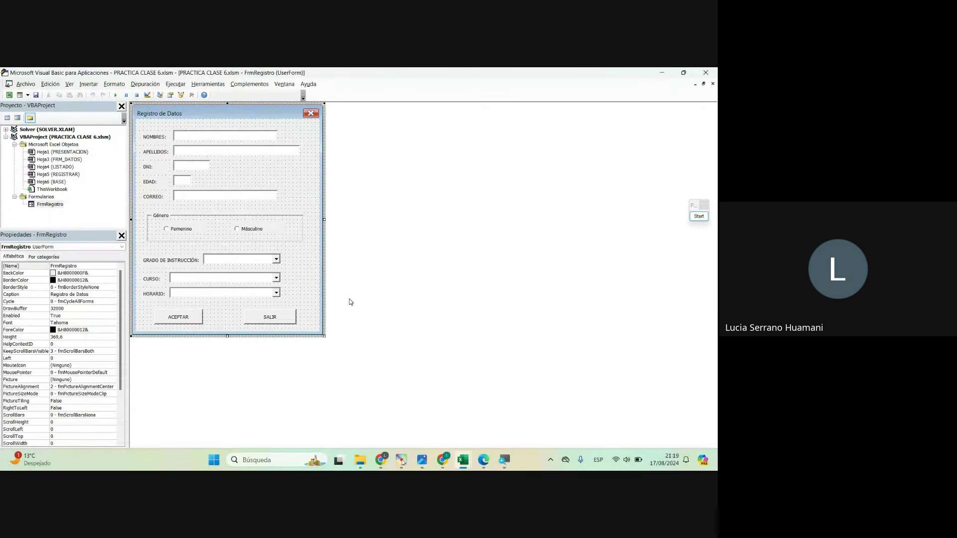
pyautogui.click(116, 95)
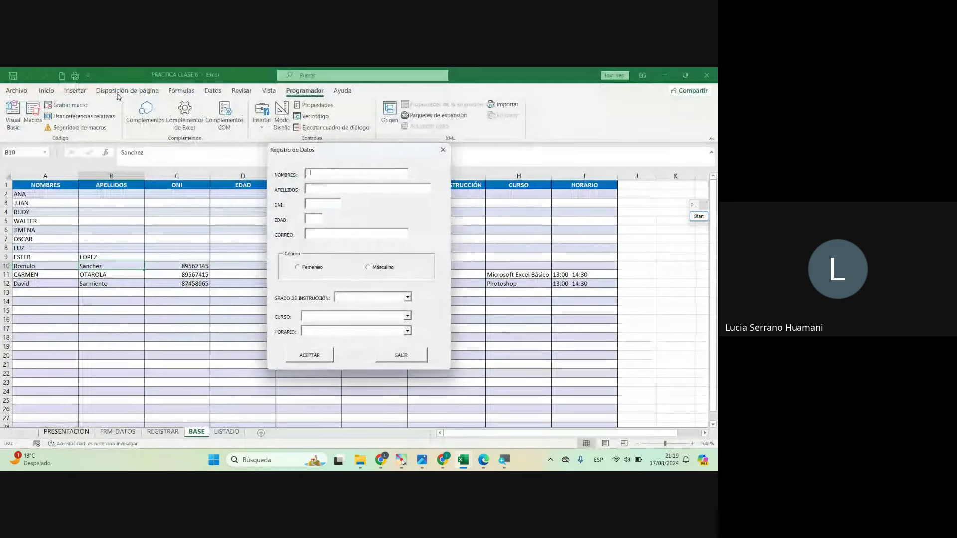
pyautogui.click(409, 356)
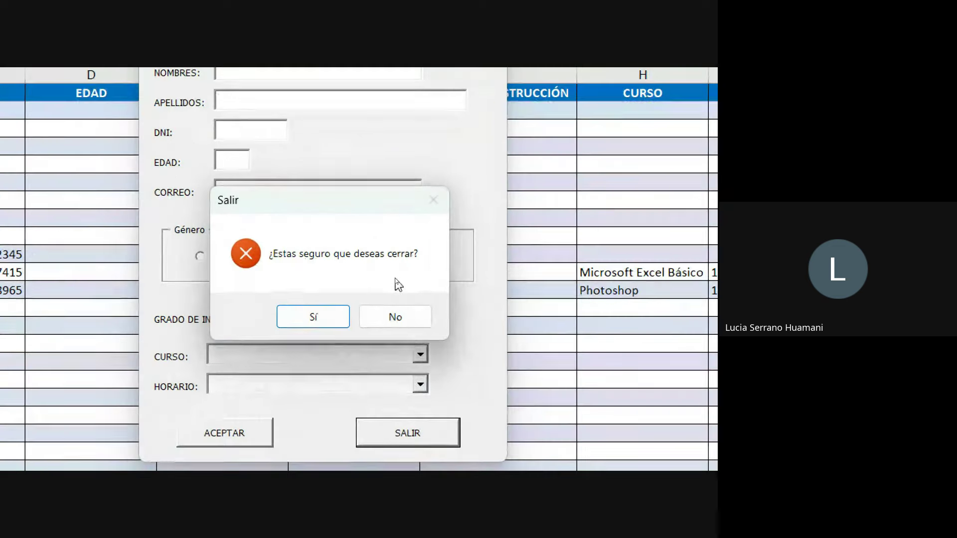
pyautogui.click(392, 317)
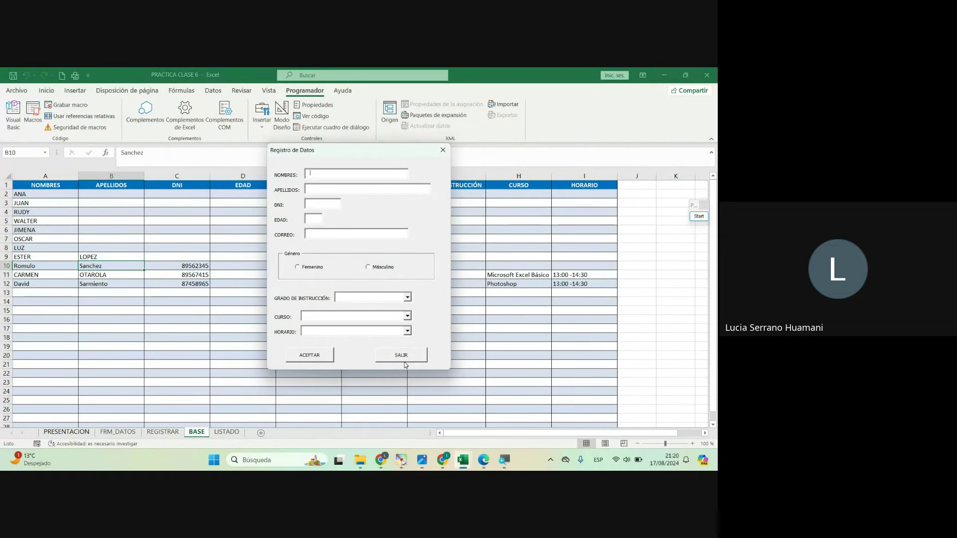
# - Close the running form and select the whole BtnSalir_Click procedure in its code
pyautogui.click(443, 149)
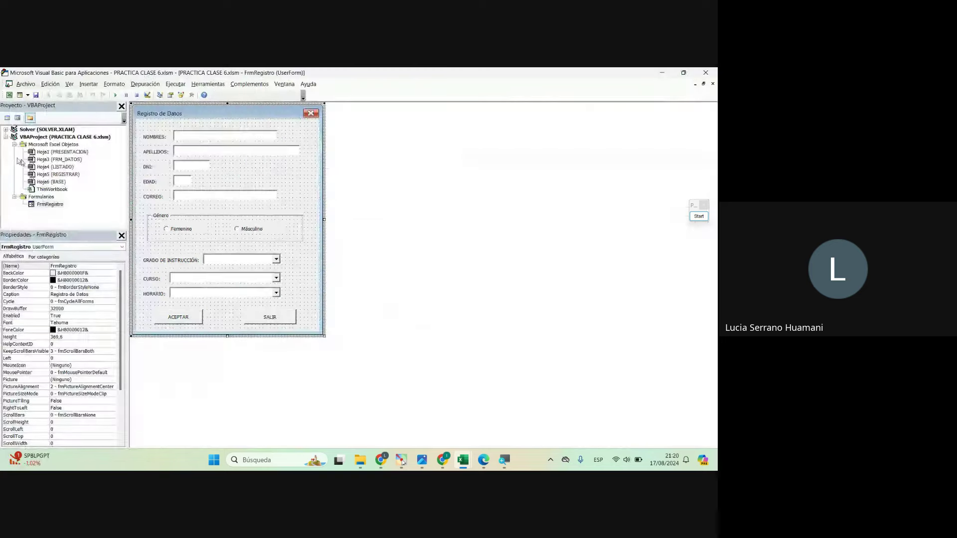
pyautogui.doubleClick(264, 321)
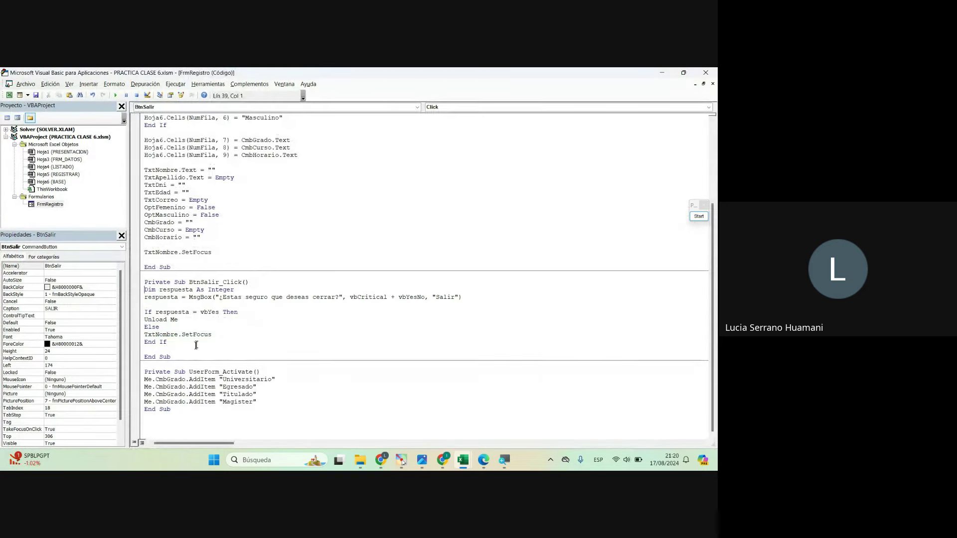
pyautogui.moveTo(171, 357); pyautogui.dragTo(144, 282)
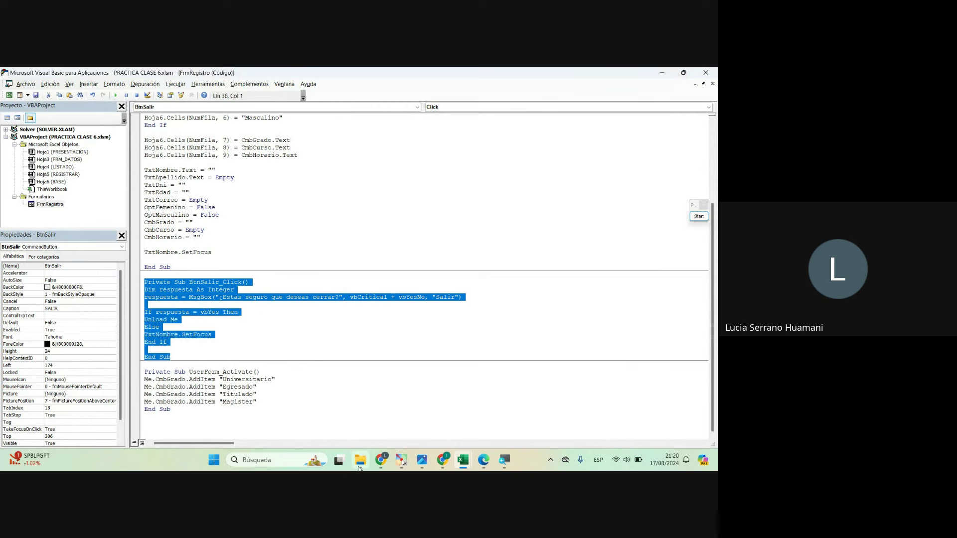
# - Paste the BtnSalir_Click code into the Google Meet chat, send it, and return to the VBA editor
pyautogui.moveTo(381, 460)
pyautogui.click(369, 419)
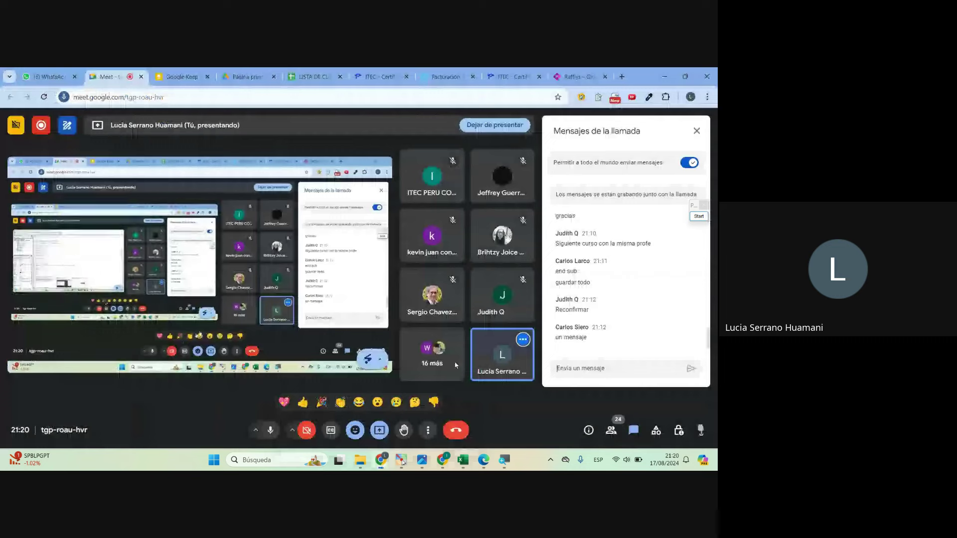
pyautogui.click(658, 368)
pyautogui.hotkey('ctrl', 'v')
pyautogui.press('Return')
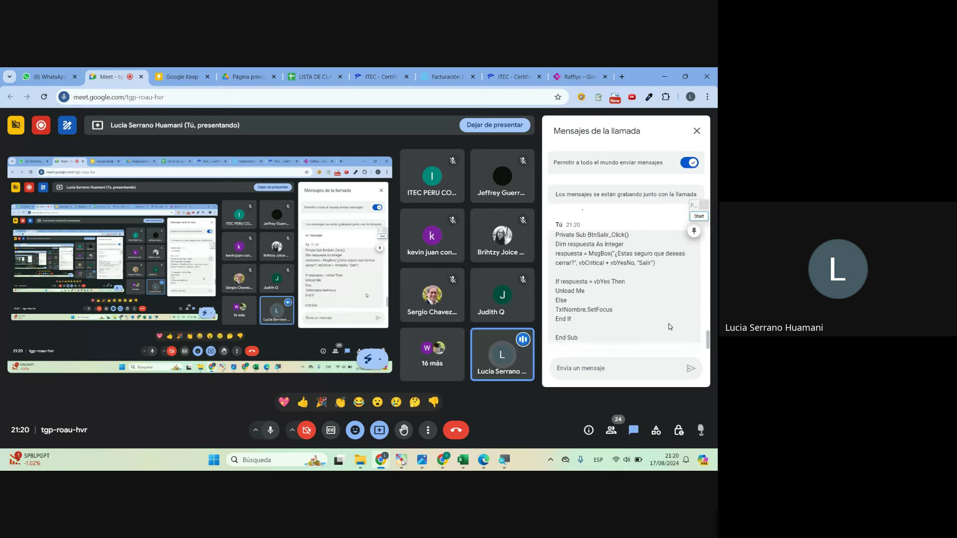
pyautogui.hotkey('alt', 'Tab')
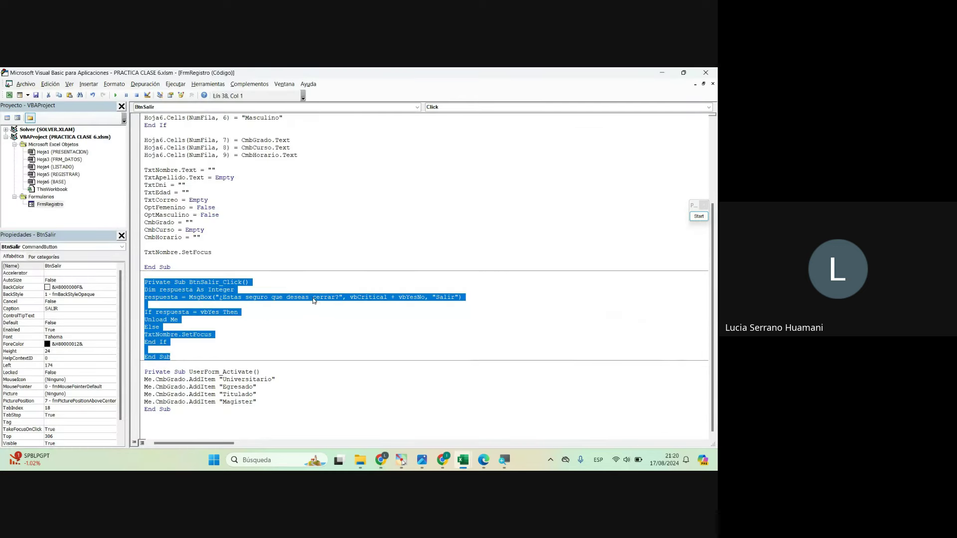
pyautogui.click(313, 298)
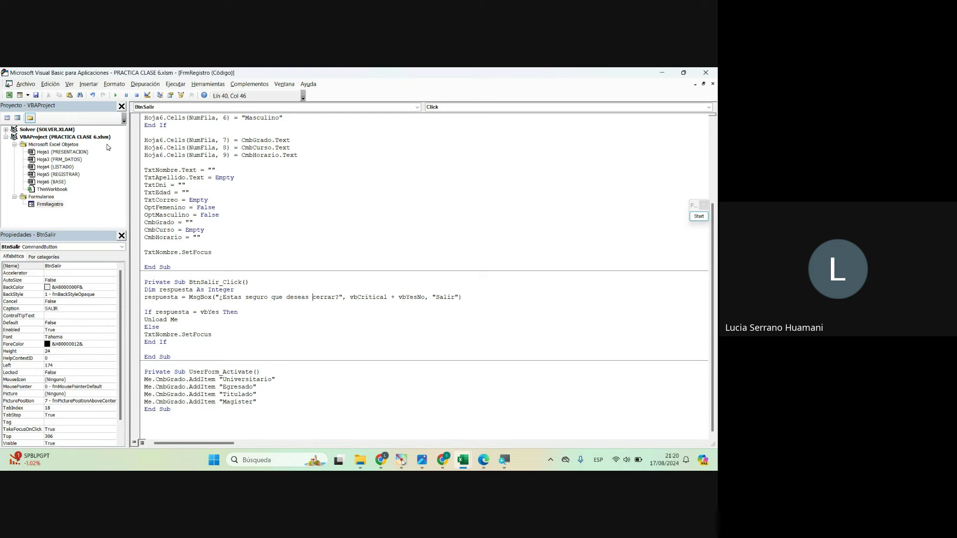
# - Delete the sample record rows 2 to 12 from the BASE sheet
pyautogui.click(8, 96)
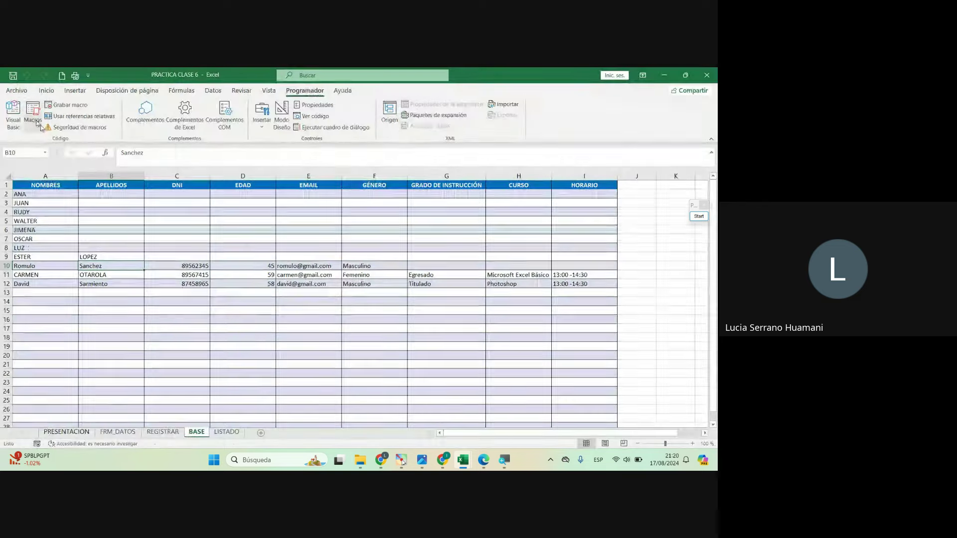
pyautogui.click(6, 194)
pyautogui.moveTo(7, 194); pyautogui.dragTo(7, 284)
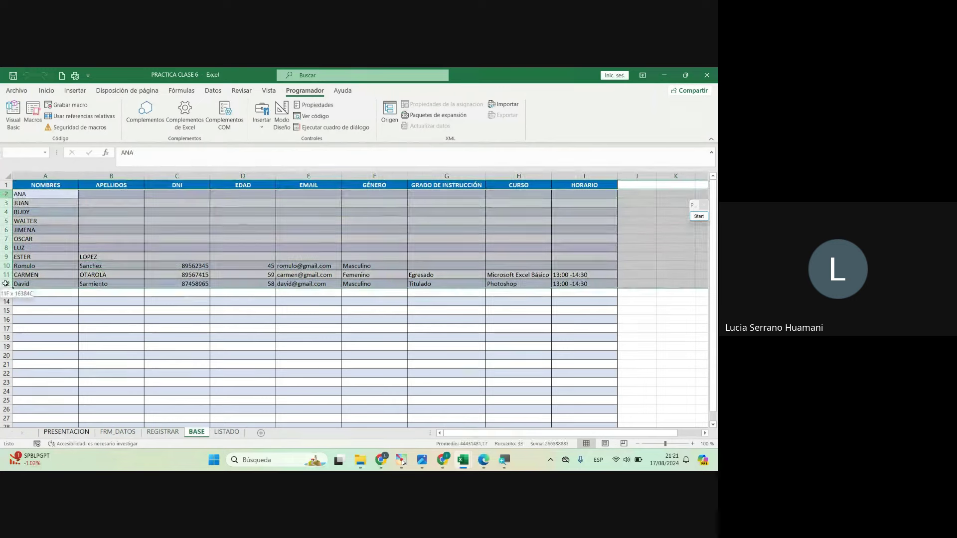
pyautogui.rightClick(7, 275)
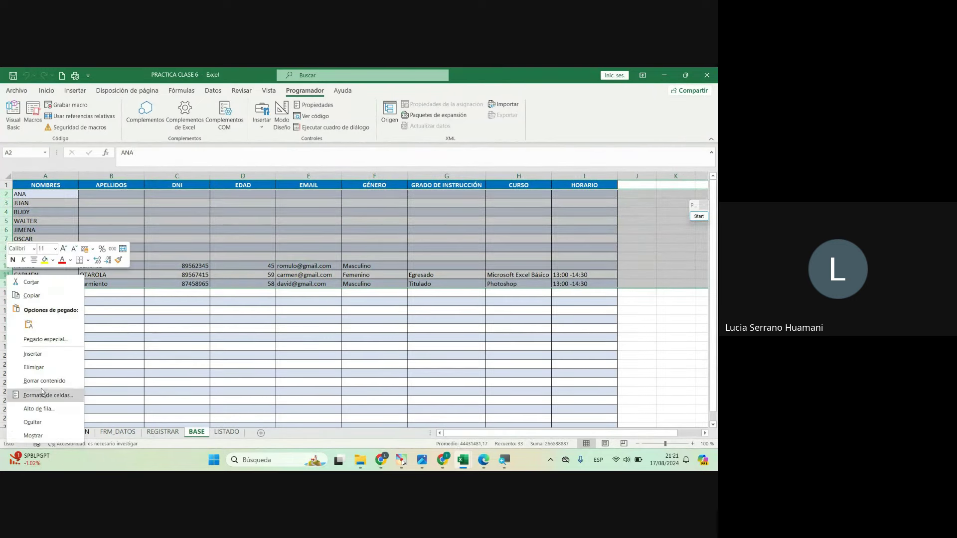
pyautogui.click(34, 367)
# - Check the now-empty BASE table rows, then switch to the REGISTRAR sheet
pyautogui.click(54, 215)
pyautogui.click(70, 248)
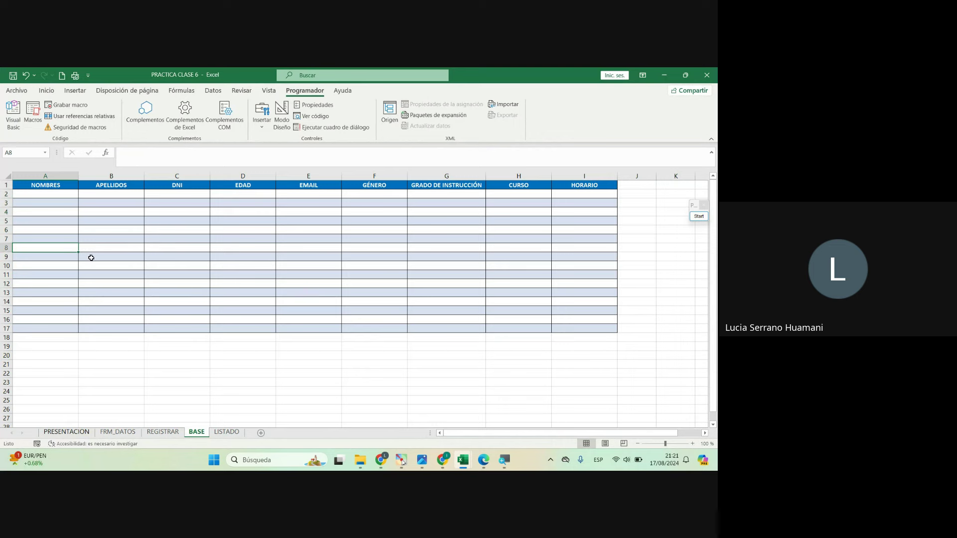
pyautogui.moveTo(8, 194); pyautogui.dragTo(6, 319)
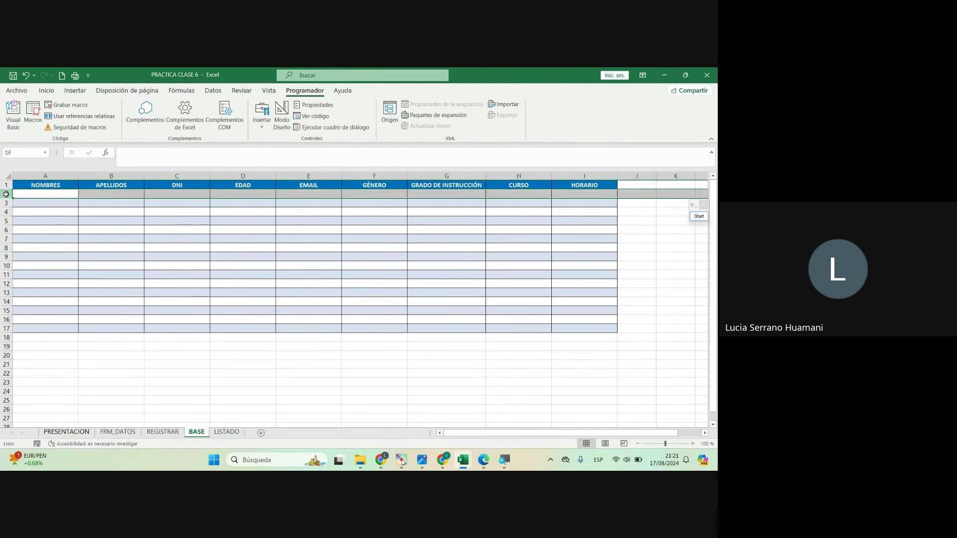
pyautogui.click(75, 248)
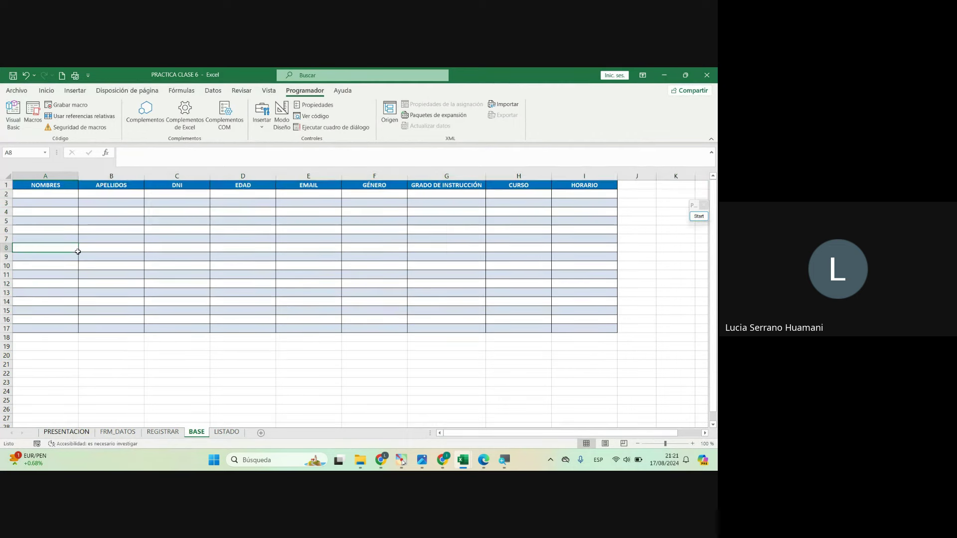
pyautogui.click(164, 431)
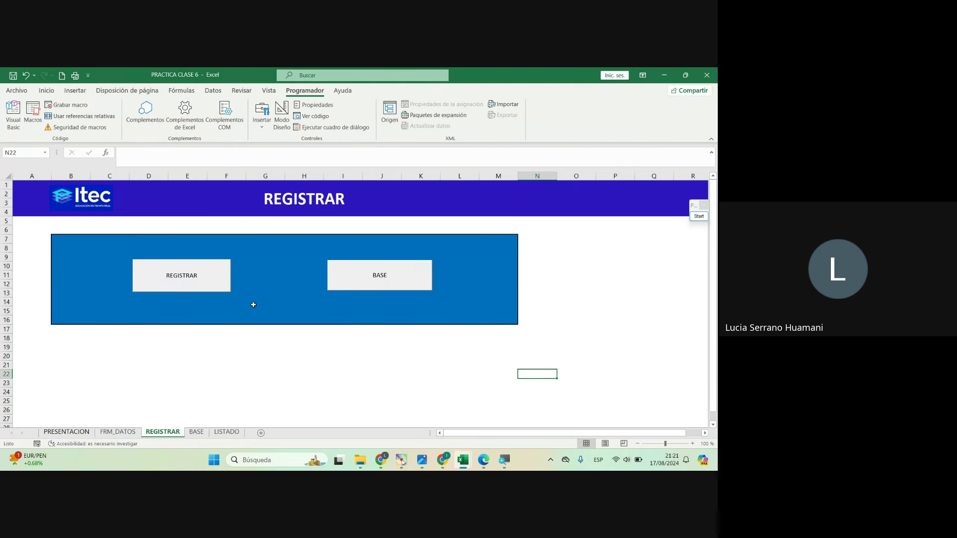
# - Return to the Excel workbook and open the Visual Basic editor from the Programador tab
pyautogui.click(13, 114)
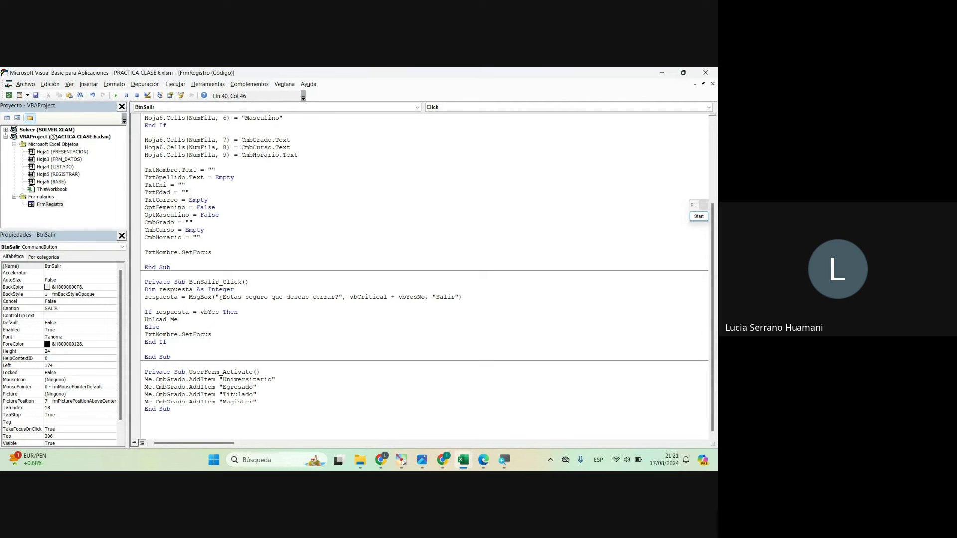
pyautogui.click(9, 95)
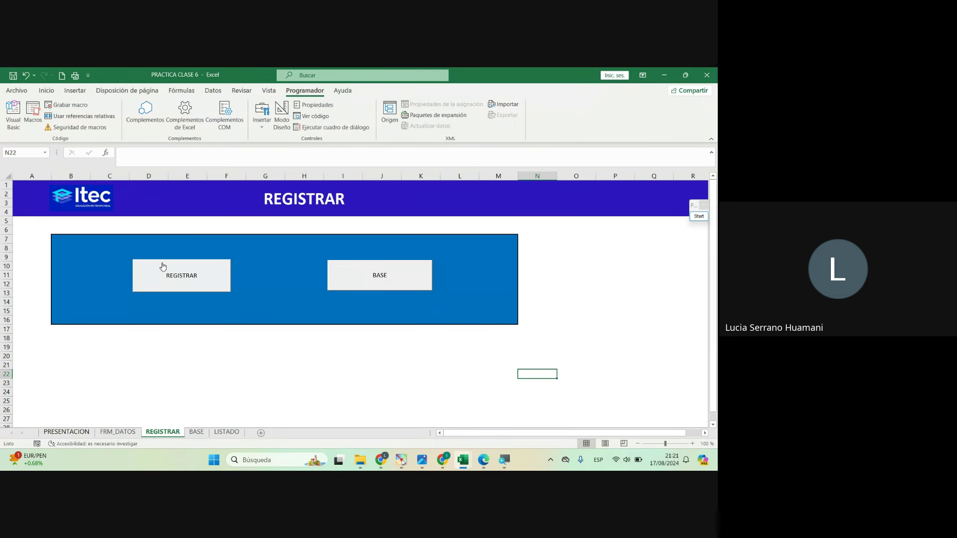
pyautogui.moveTo(381, 459)
pyautogui.click(341, 427)
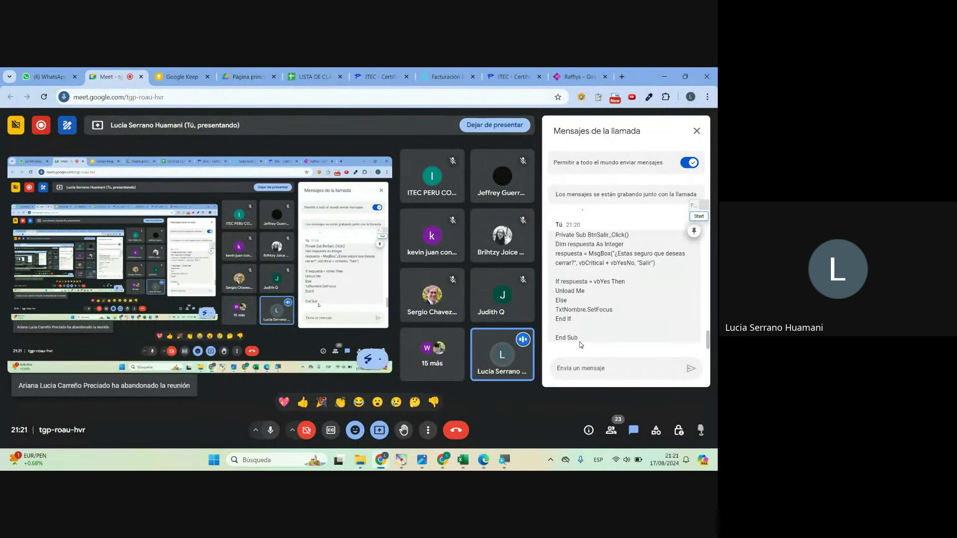
pyautogui.hotkey('alt', 'Tab')
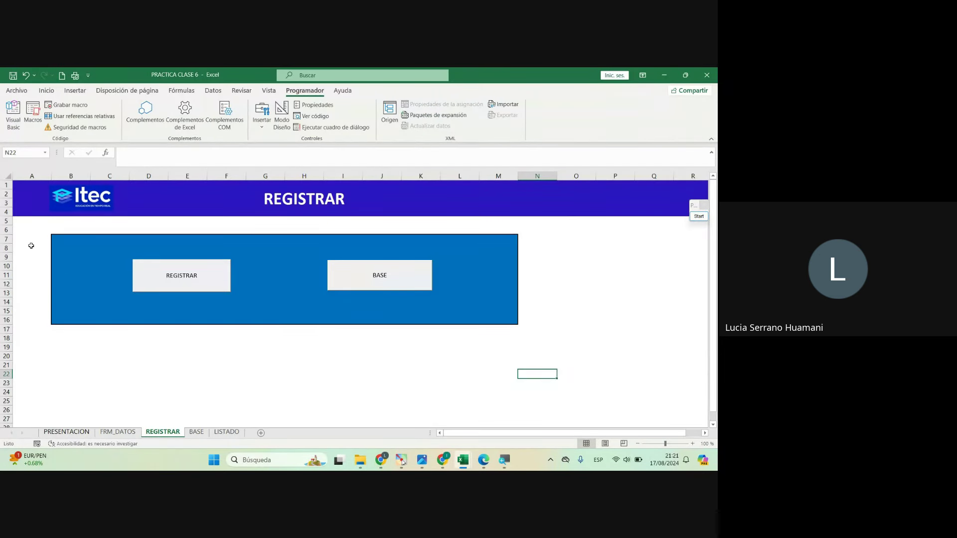
pyautogui.click(17, 122)
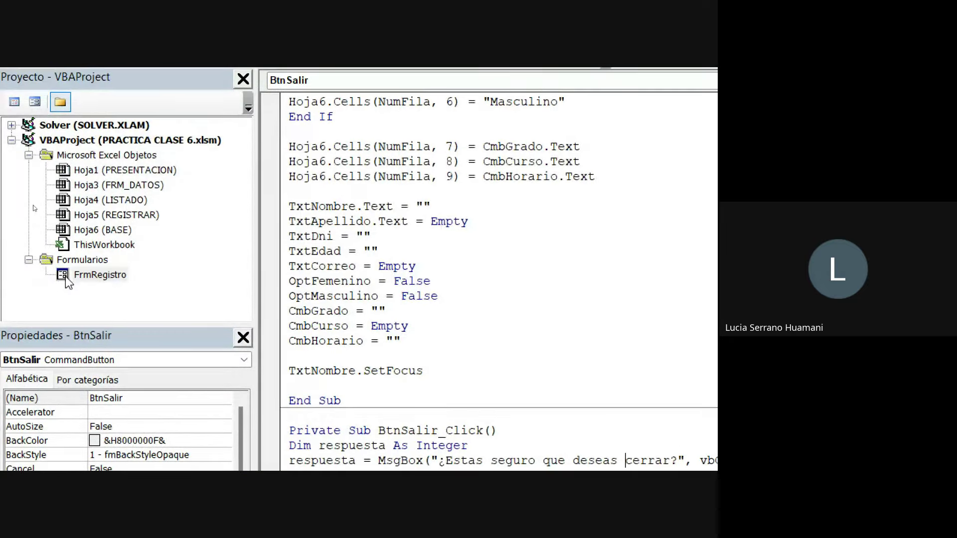
# - Show the FrmRegistro Registro de Datos form in design view from the Formularios folder
pyautogui.doubleClick(74, 230)
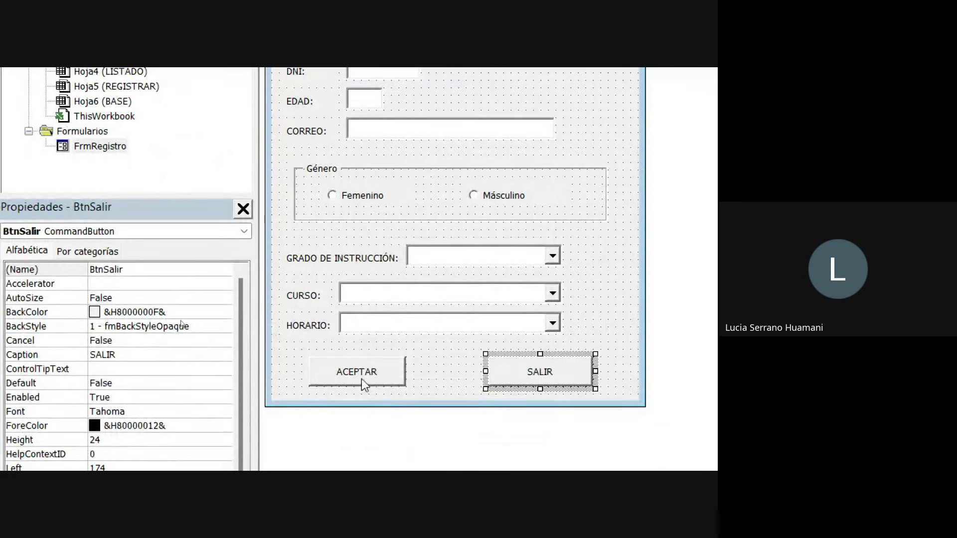
pyautogui.click(164, 284)
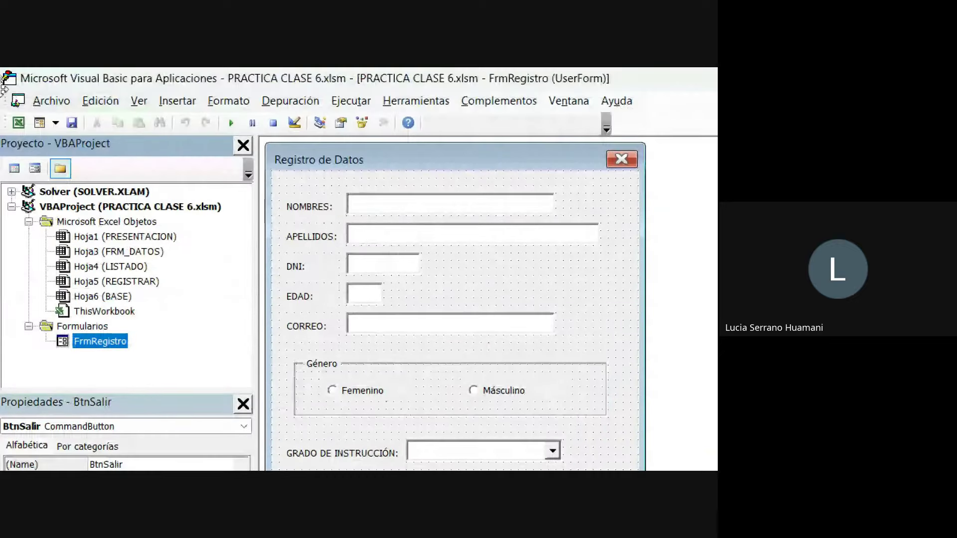
# - Insert a new module and declare Sub LLAMAR_FORMULARIO with its End Sub
pyautogui.click(56, 122)
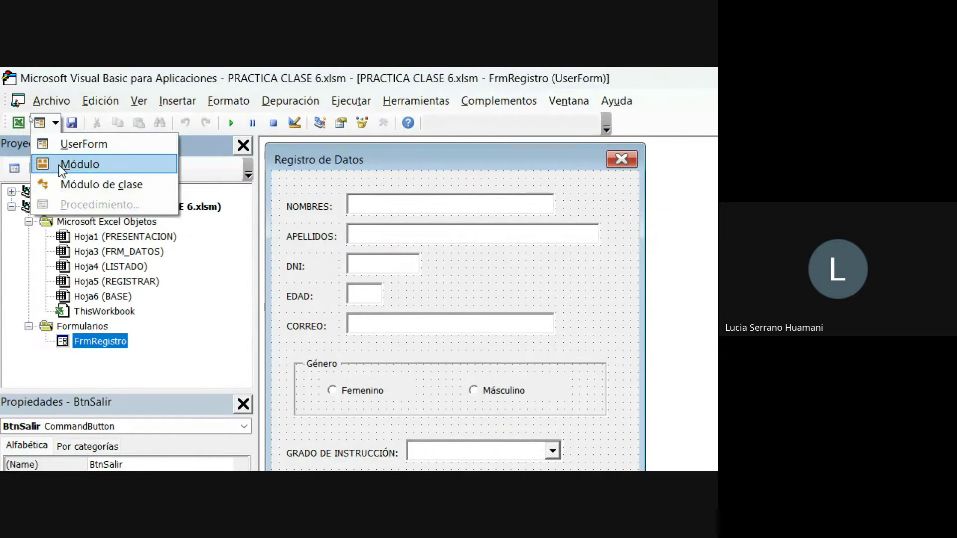
pyautogui.click(71, 166)
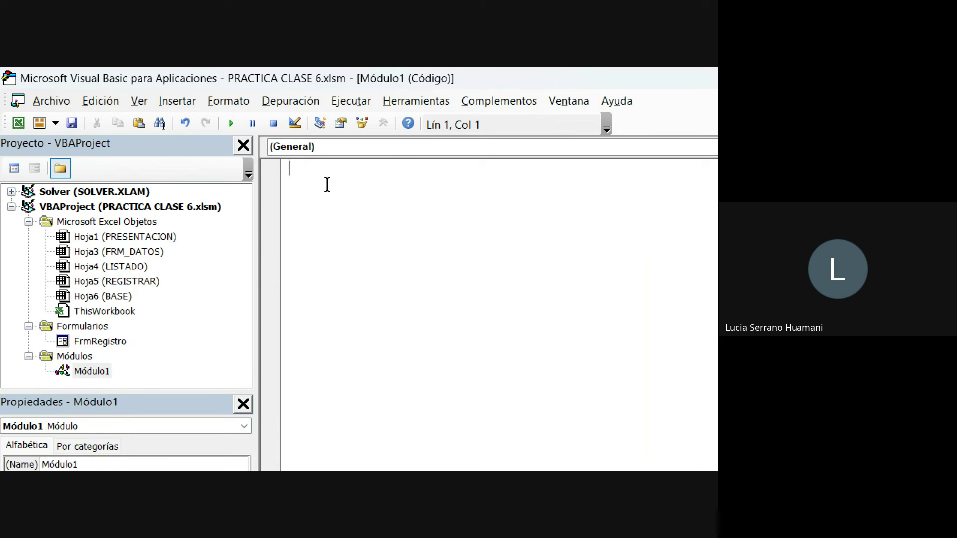
pyautogui.write('SUB ')
pyautogui.write('LLAMAR')
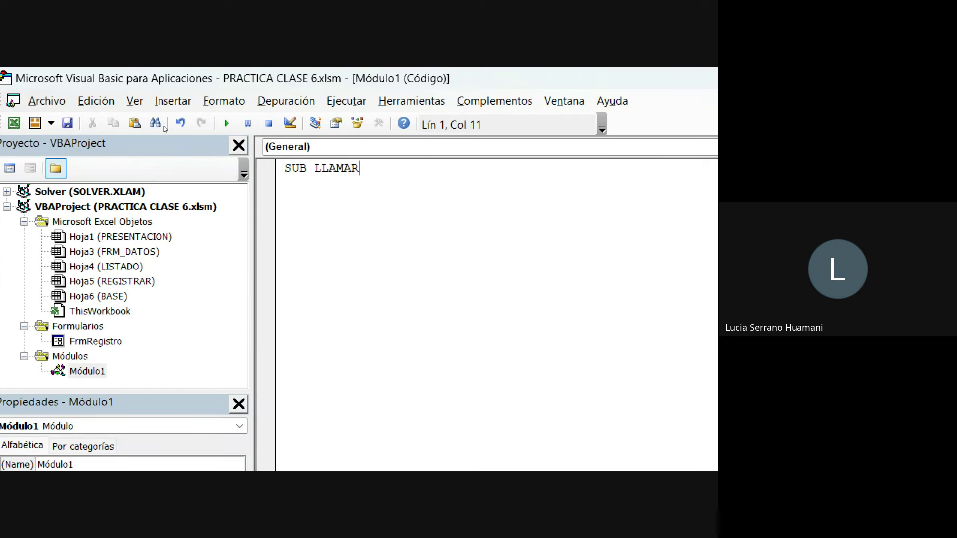
pyautogui.write('_FORM')
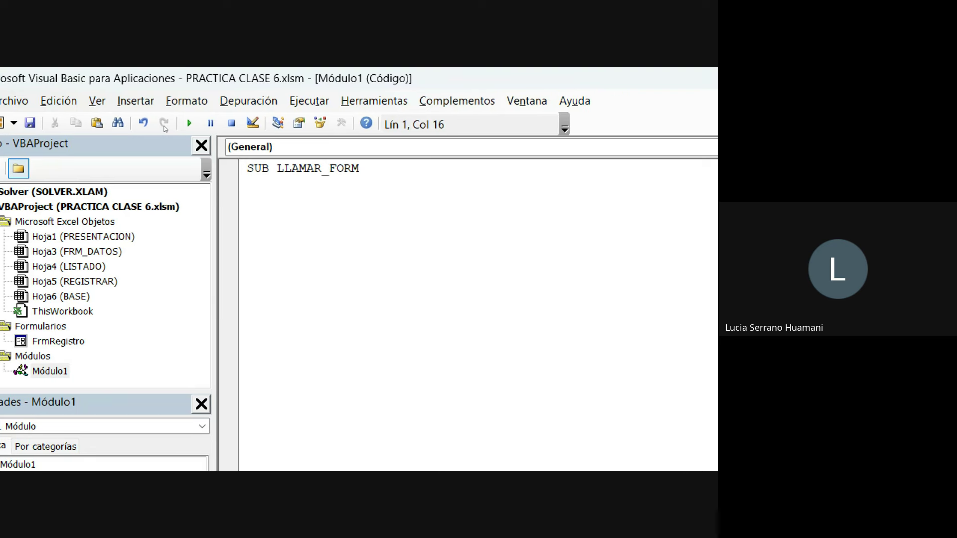
pyautogui.write('ULAR')
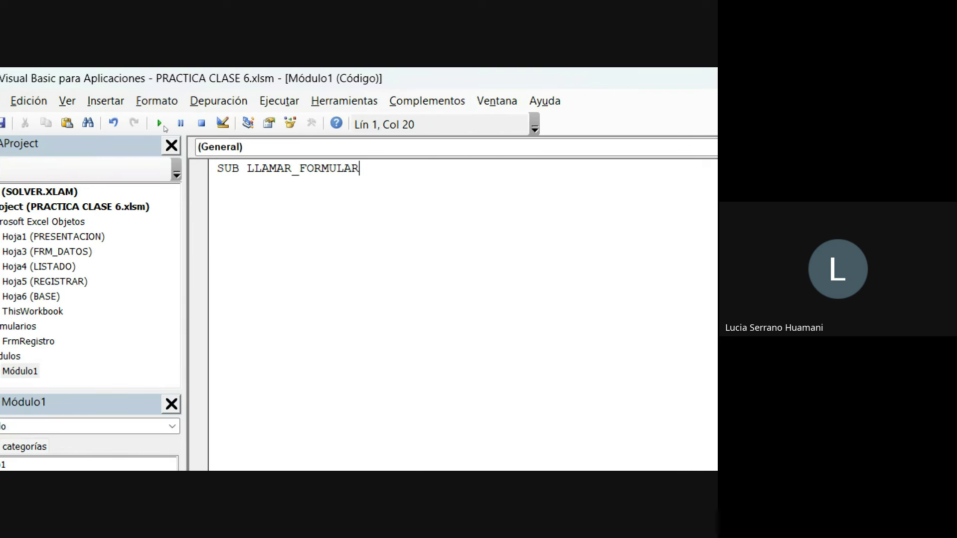
pyautogui.write('OI')
pyautogui.press('BackSpace')
pyautogui.press('BackSpace')
pyautogui.write('IO')
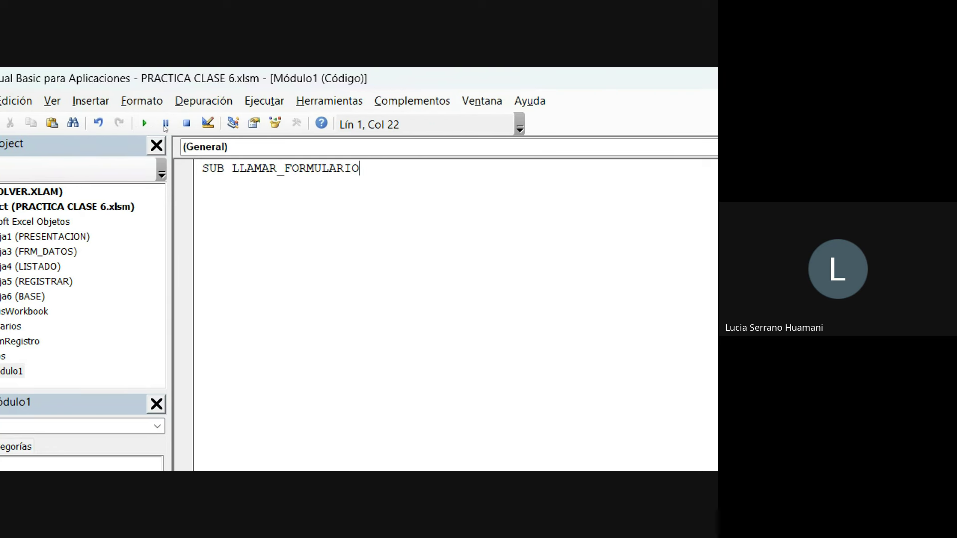
pyautogui.press('Return')
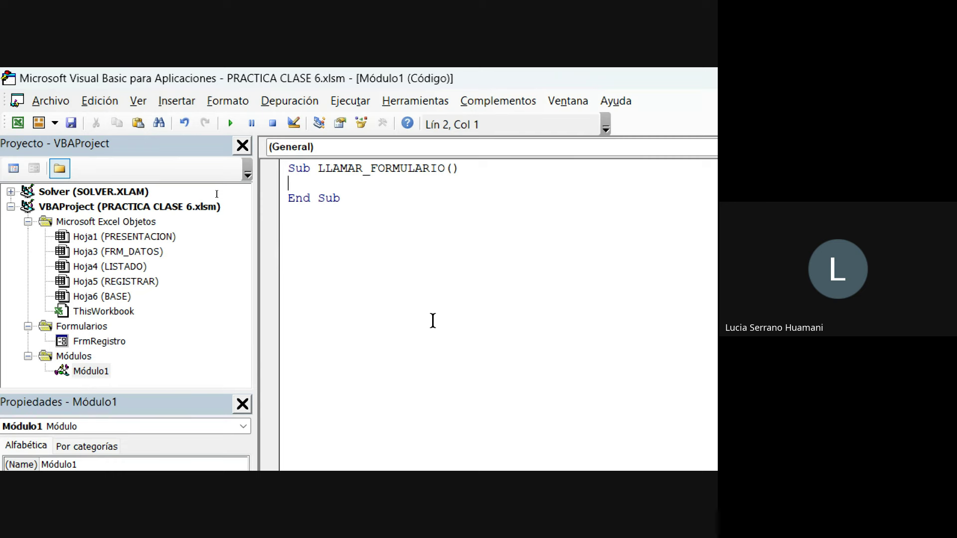
# - Add the FrmRegistro.Show line inside the LLAMAR_FORMULARIO macro
pyautogui.write('Fr')
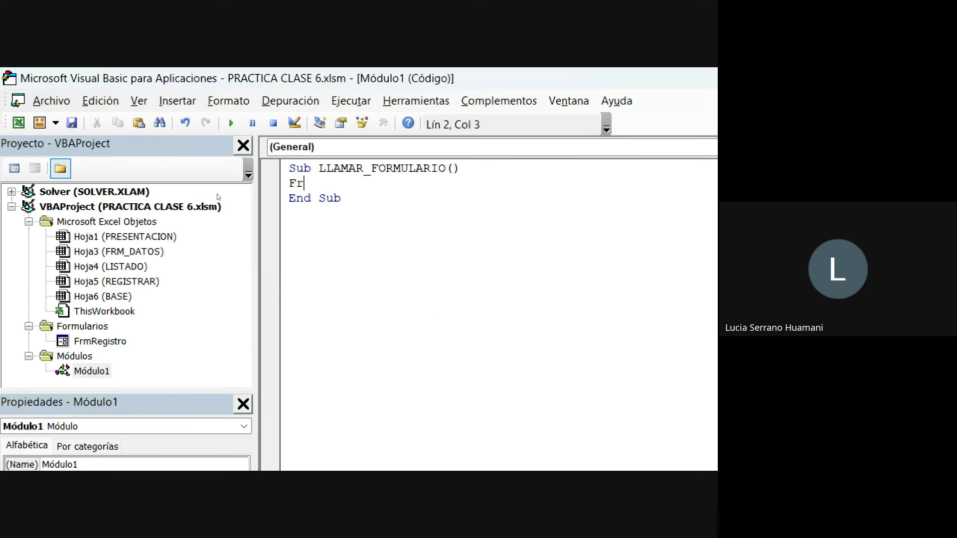
pyautogui.write('mRe')
pyautogui.write('gistro')
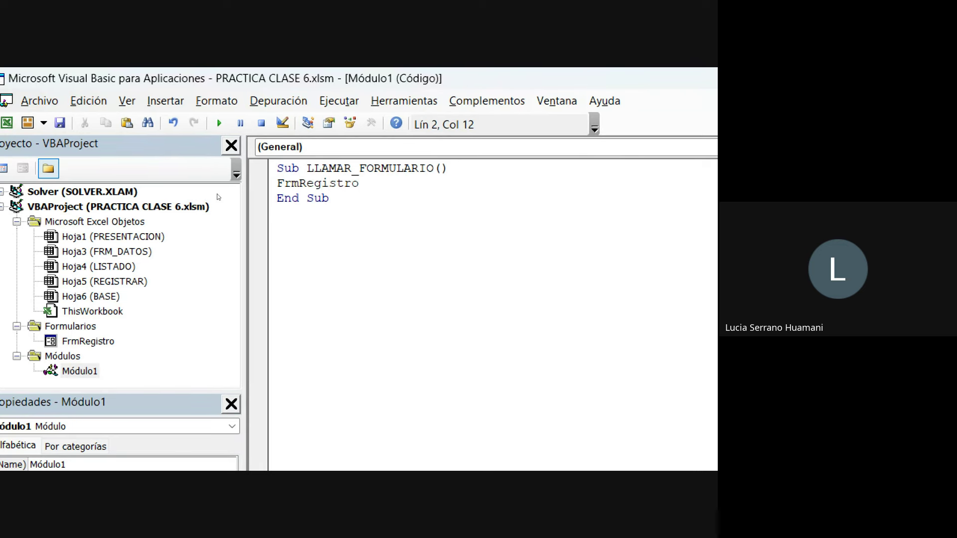
pyautogui.write('.')
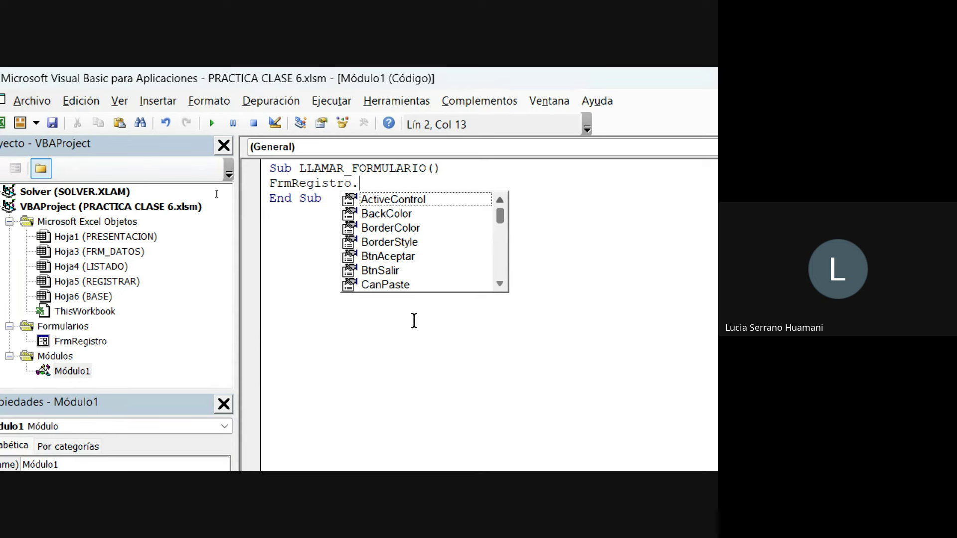
pyautogui.write('S')
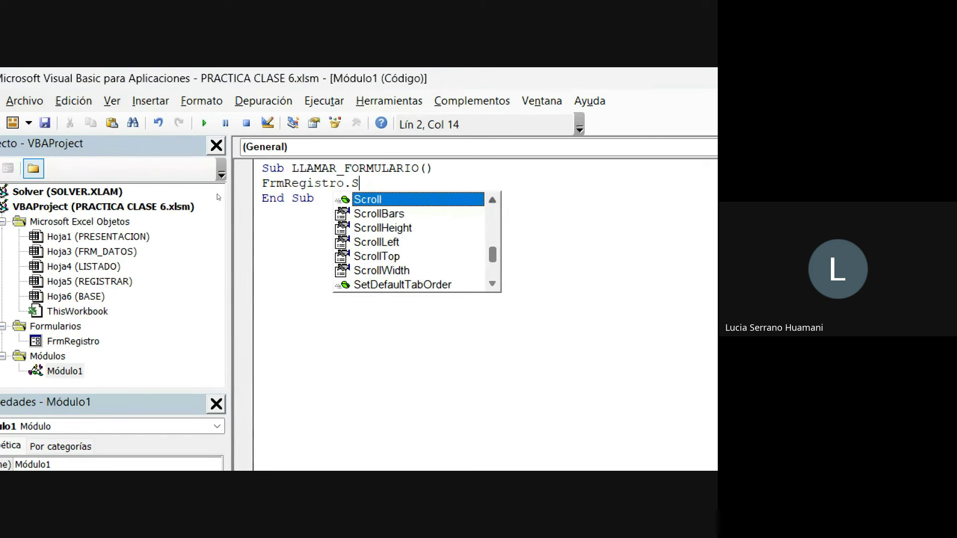
pyautogui.write('ho')
pyautogui.press('Tab')
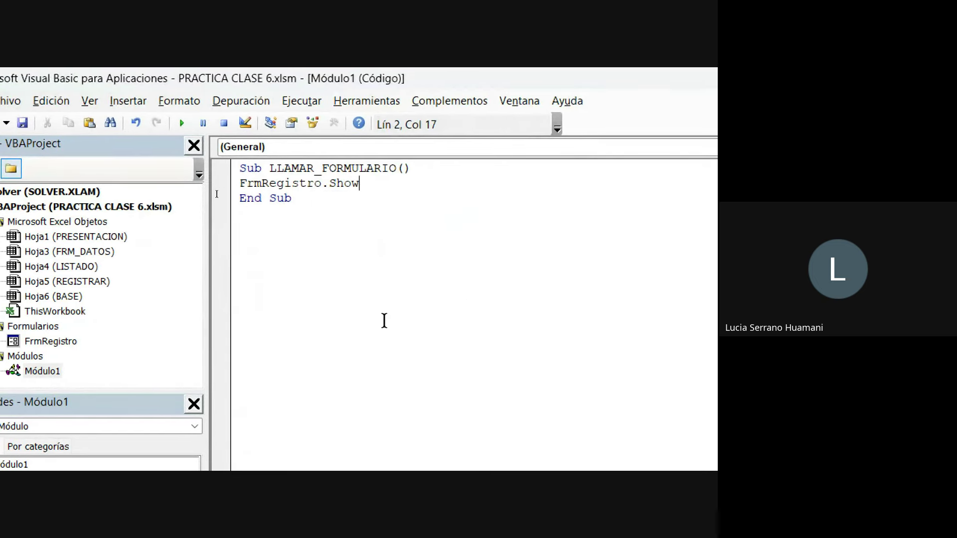
pyautogui.press('Return')
pyautogui.press('BackSpace')
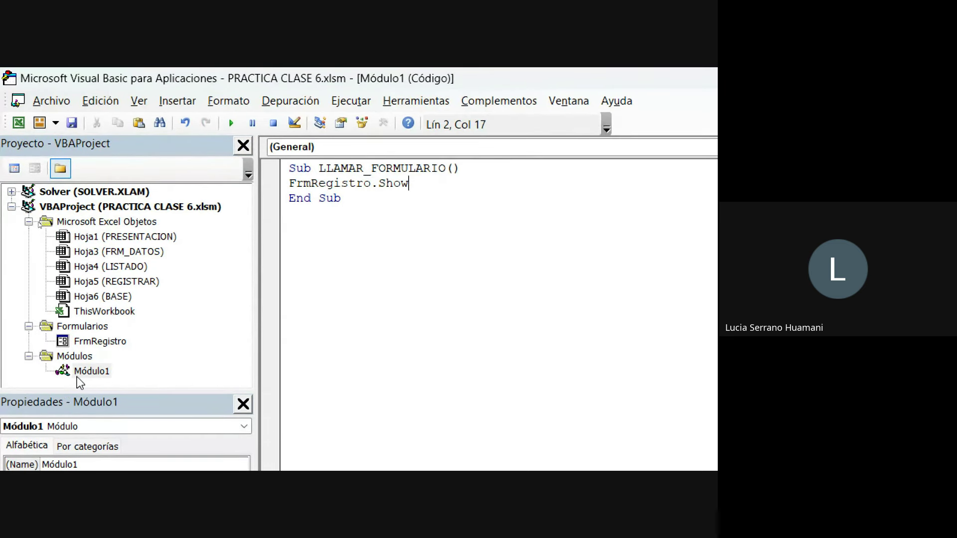
pyautogui.click(18, 123)
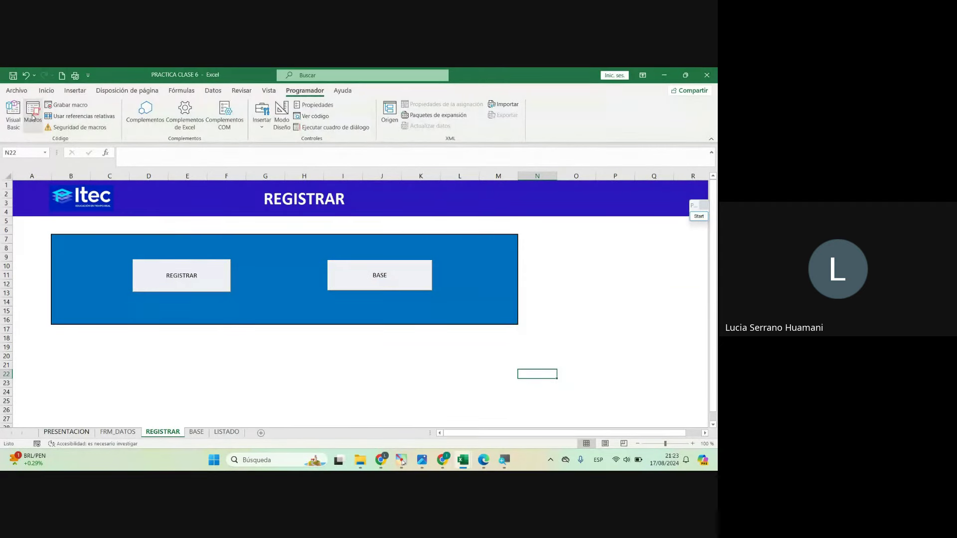
pyautogui.click(33, 116)
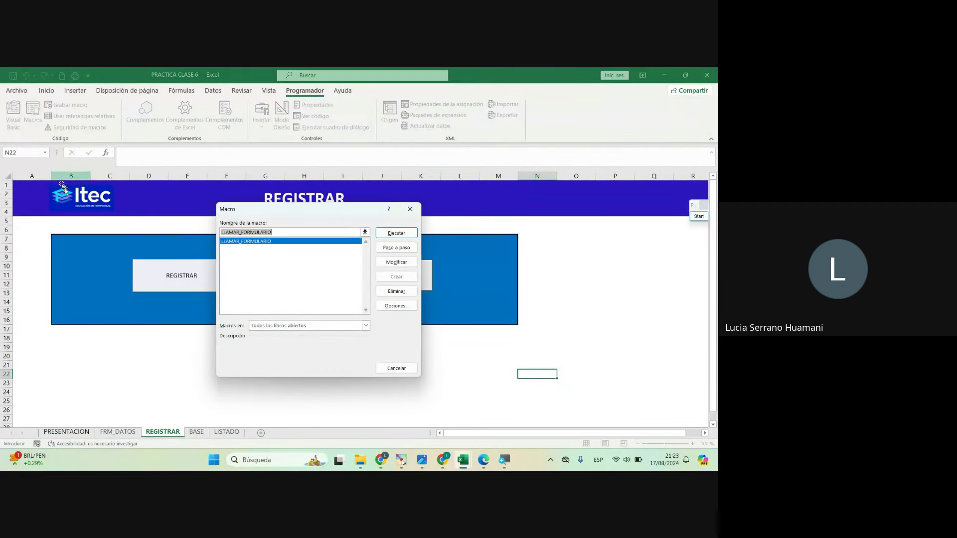
pyautogui.click(411, 210)
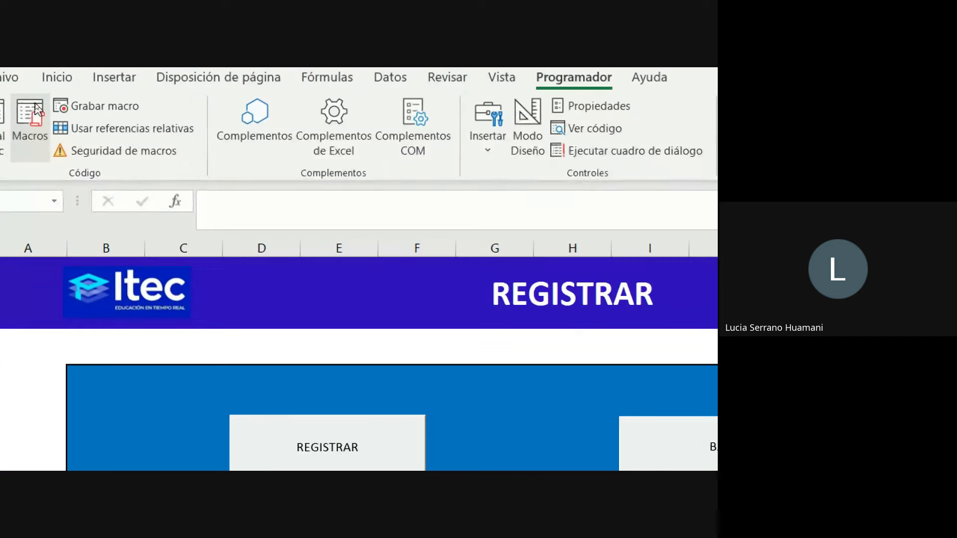
pyautogui.click(33, 113)
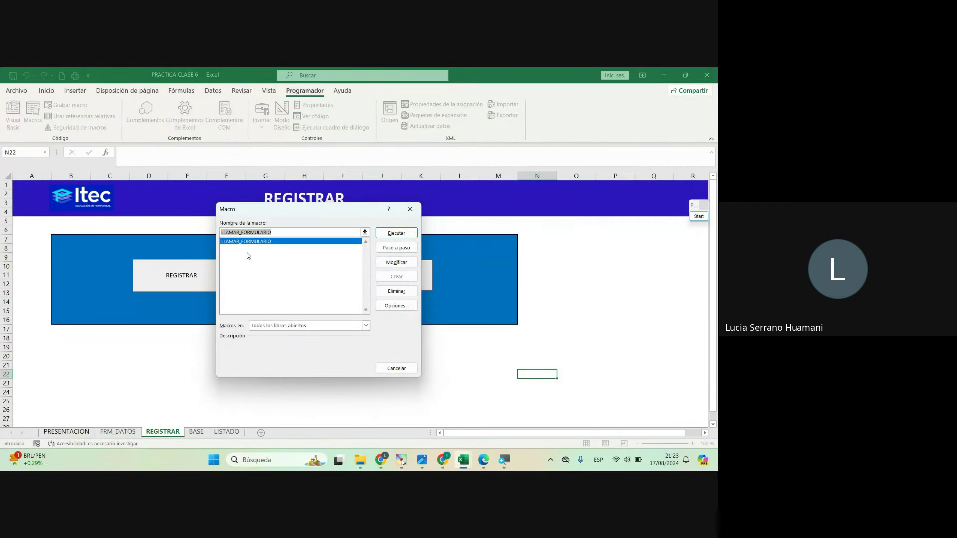
pyautogui.click(410, 209)
pyautogui.click(33, 113)
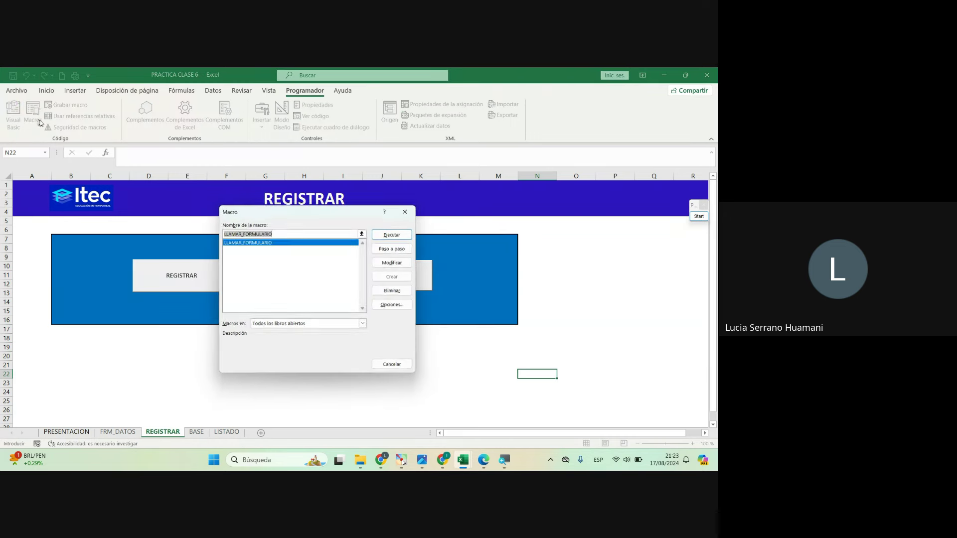
pyautogui.click(410, 209)
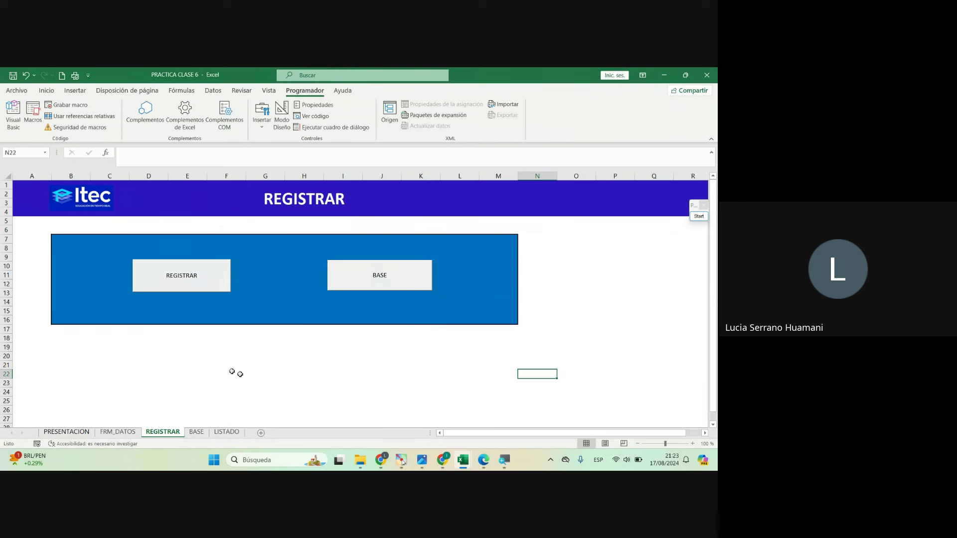
# - Assign the LLAMAR_FORMULARIO macro to the REGISTRAR button
pyautogui.rightClick(165, 269)
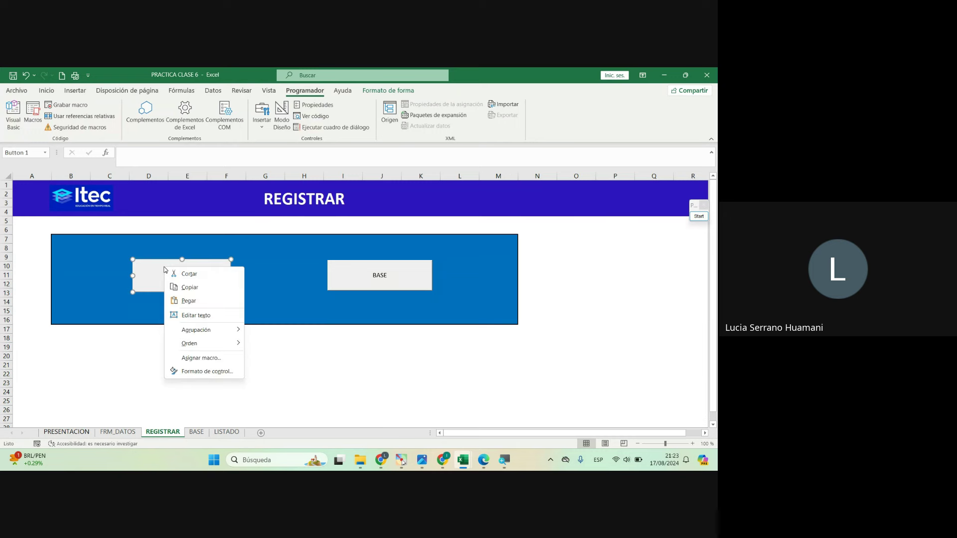
pyautogui.click(201, 358)
pyautogui.click(134, 301)
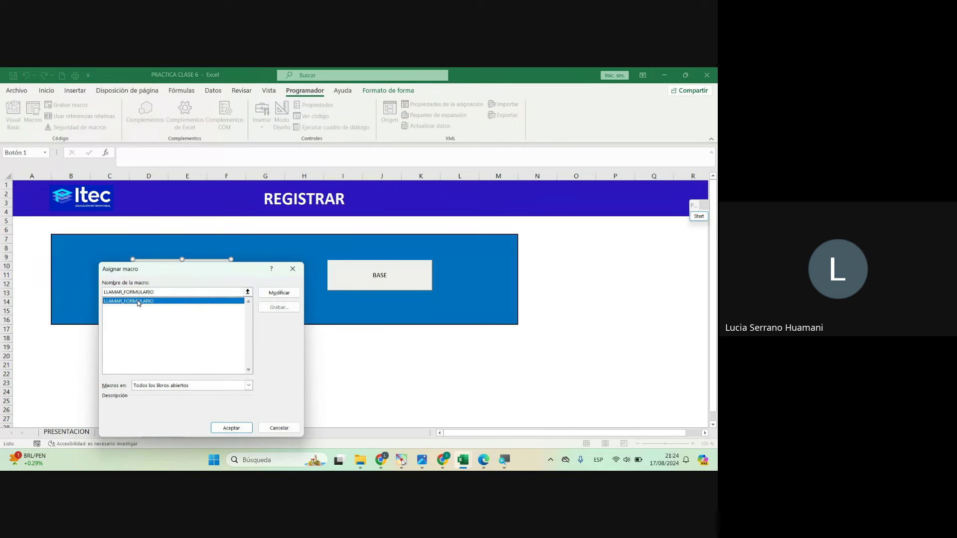
pyautogui.click(223, 428)
pyautogui.click(260, 347)
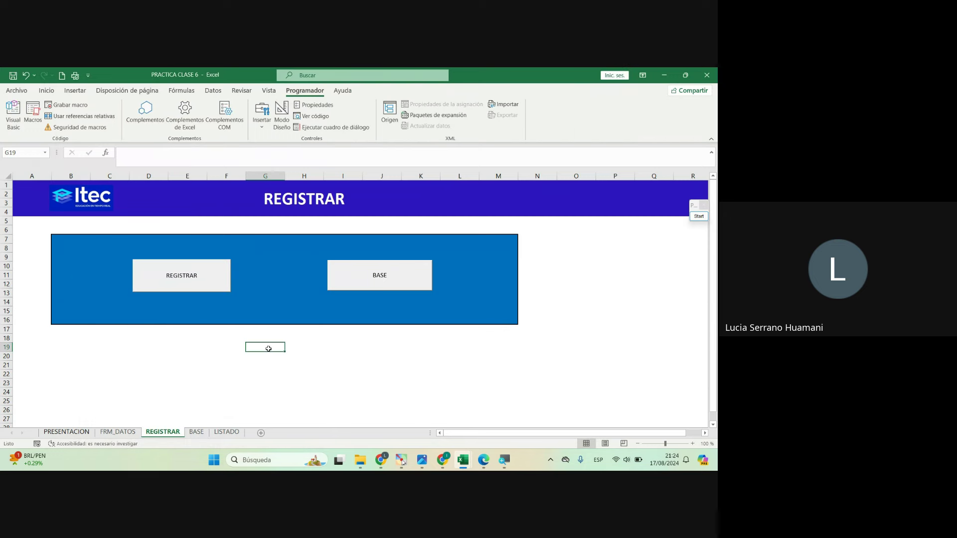
# - Test REGISTRAR by opening and closing the Registro de Datos form, confirming the exit
pyautogui.click(204, 281)
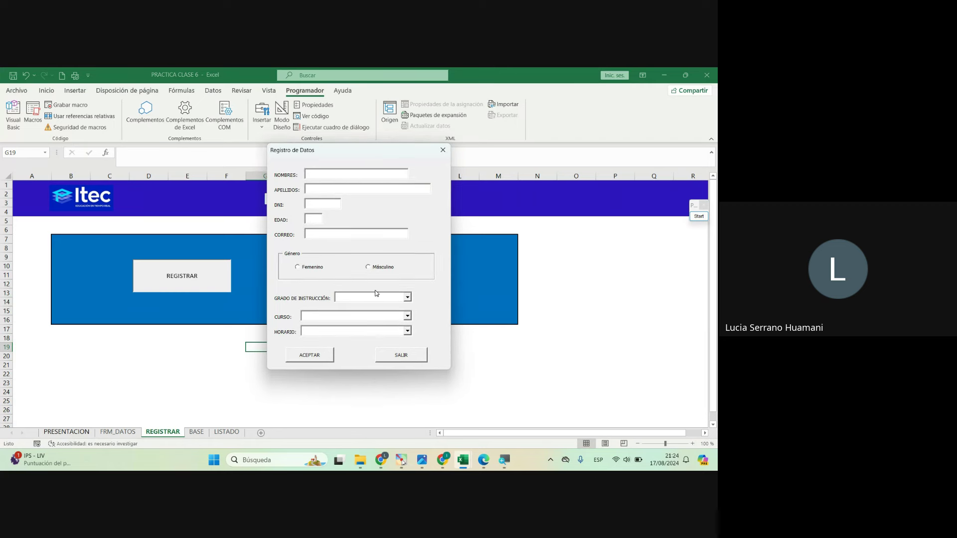
pyautogui.click(443, 150)
pyautogui.click(181, 279)
pyautogui.click(442, 150)
pyautogui.click(202, 269)
pyautogui.click(405, 355)
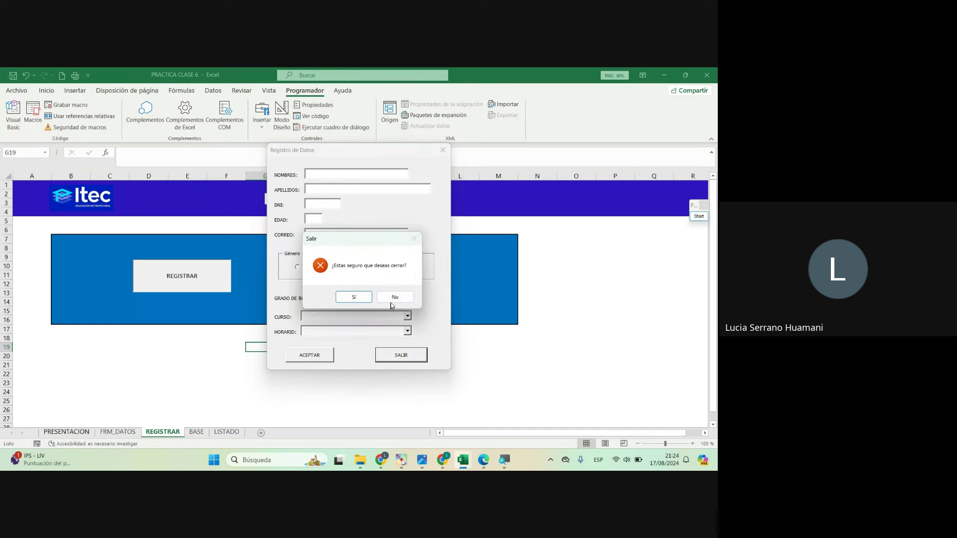
pyautogui.click(355, 297)
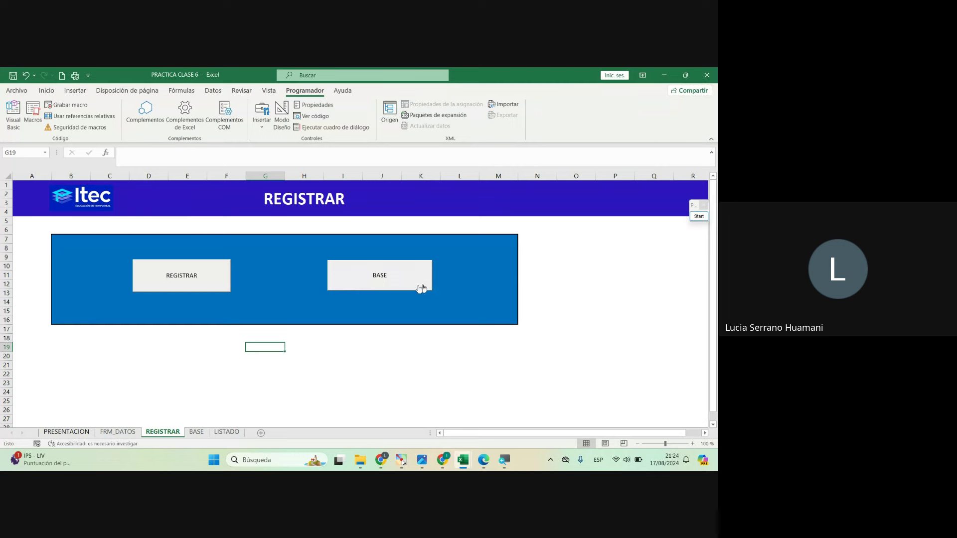
# - Check the BASE sheet's records table, return to REGISTRAR, and open the VBA editor
pyautogui.click(197, 432)
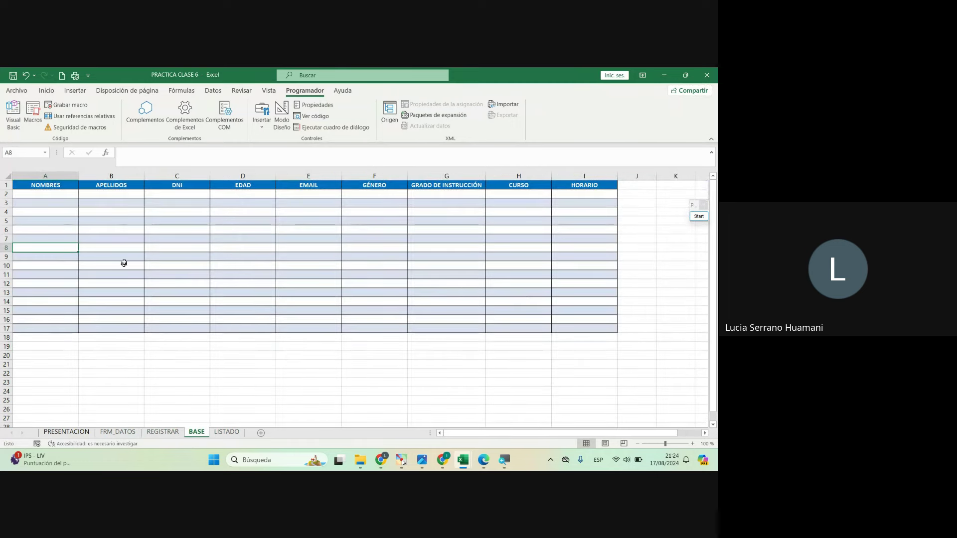
pyautogui.click(169, 433)
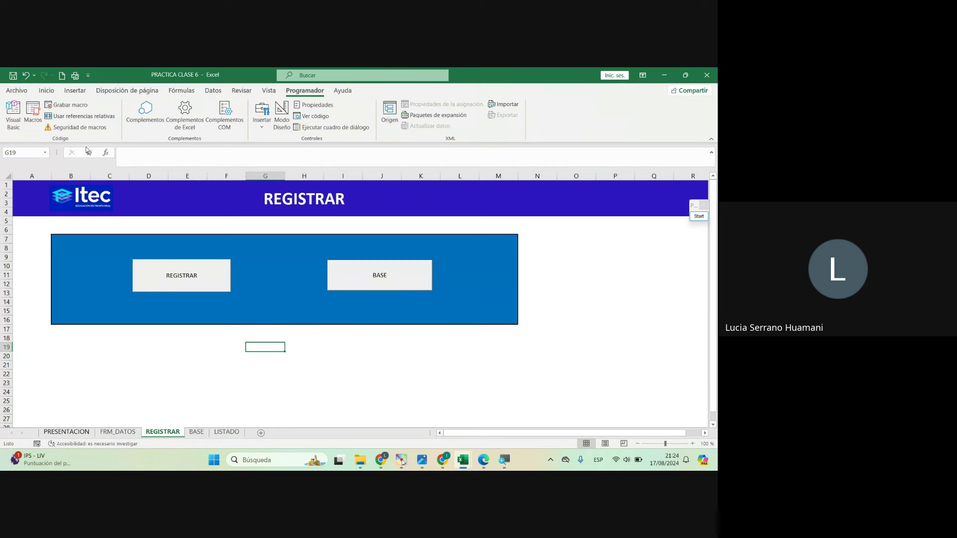
pyautogui.click(14, 116)
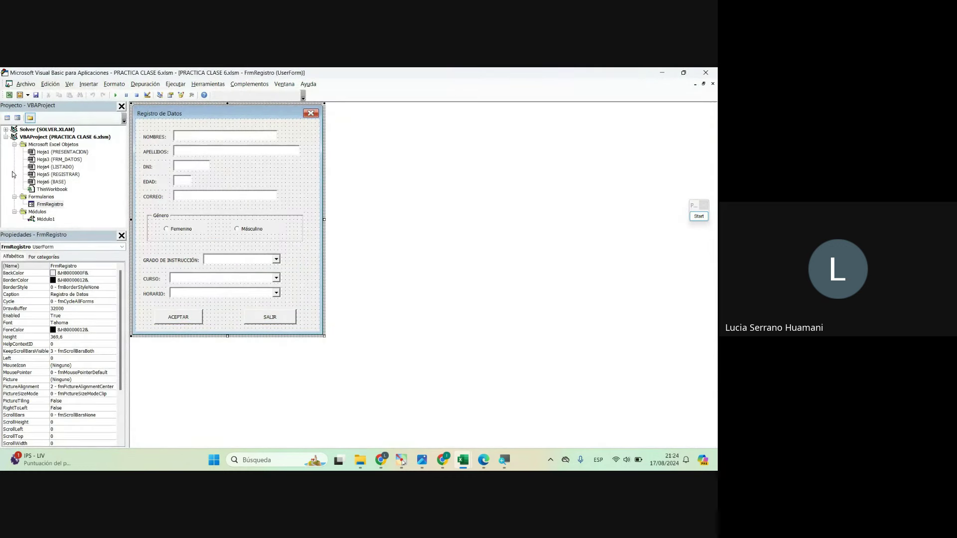
# - In Módulo1, declare a new Sub ir_base below the LLAMAR_FORMULARIO macro
pyautogui.click(44, 219)
pyautogui.doubleClick(43, 219)
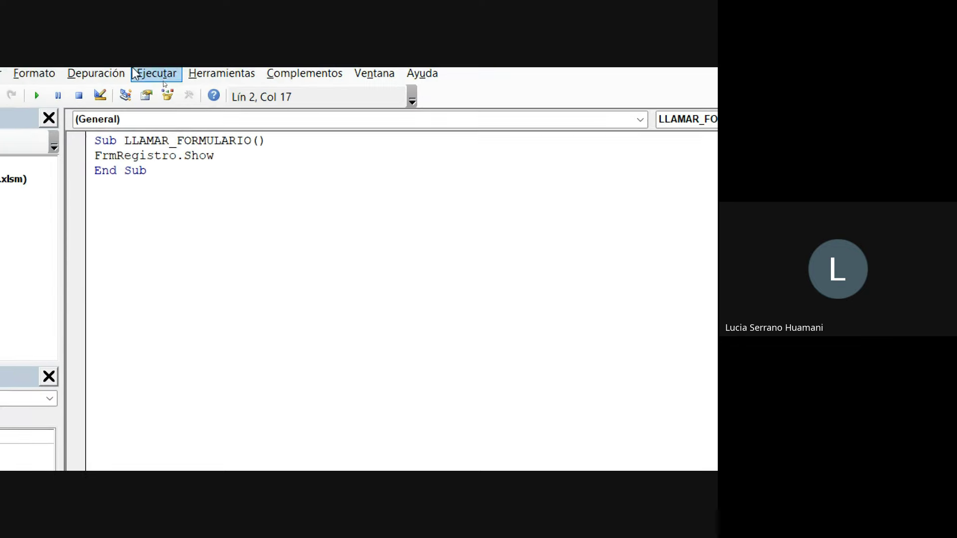
pyautogui.click(184, 134)
pyautogui.press('Return')
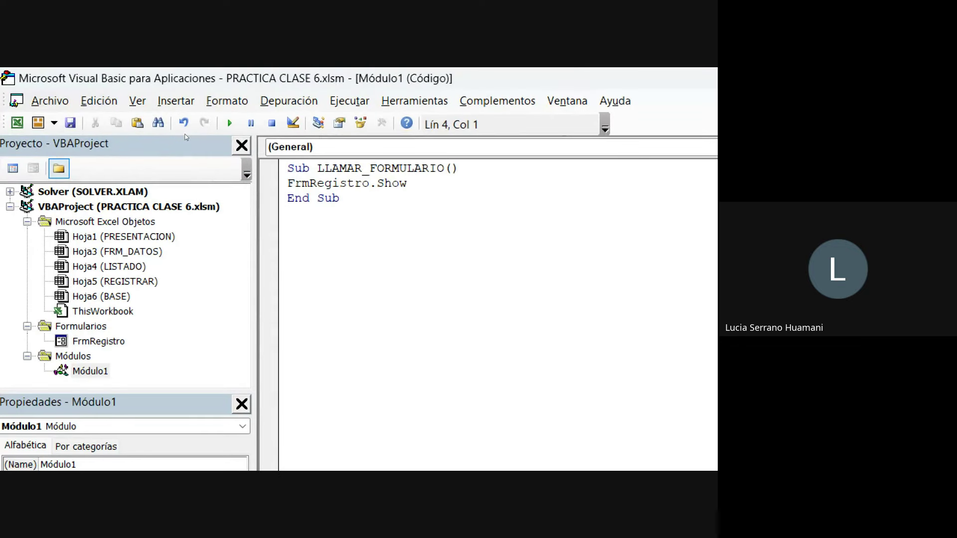
pyautogui.write('sun ')
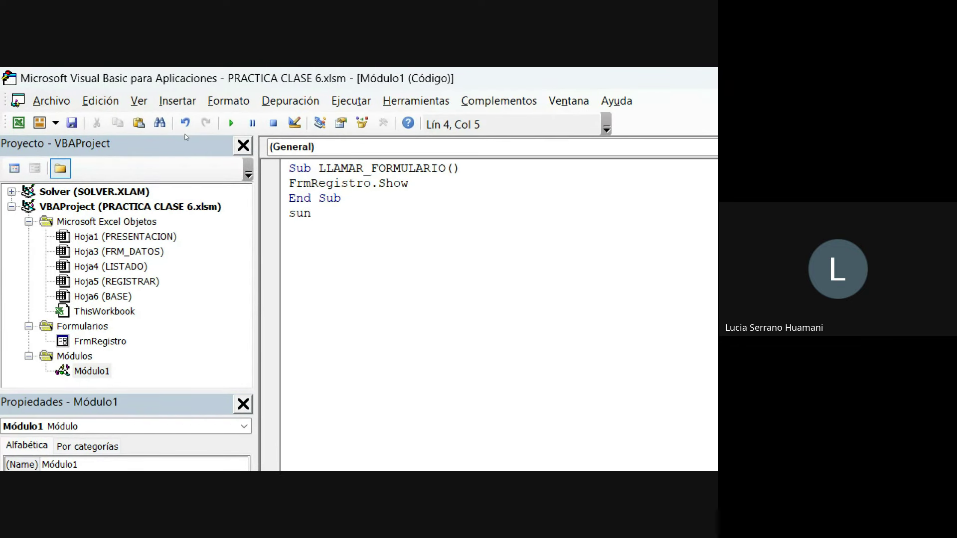
pyautogui.write('ir')
pyautogui.write('_base')
pyautogui.press('Return')
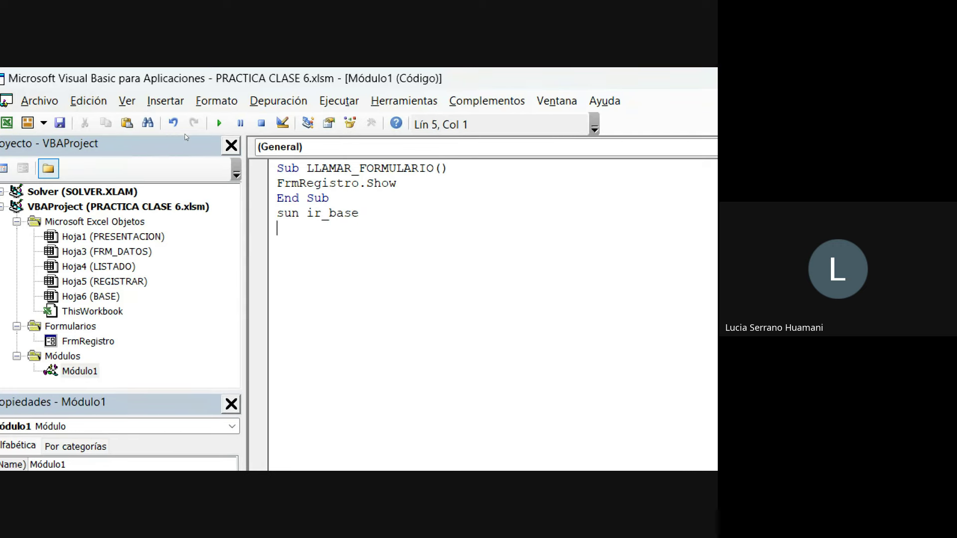
pyautogui.press('BackSpace')
pyautogui.press('BackSpace')
pyautogui.press('BackSpace')
pyautogui.press('BackSpace')
pyautogui.press('BackSpace')
pyautogui.press('BackSpace')
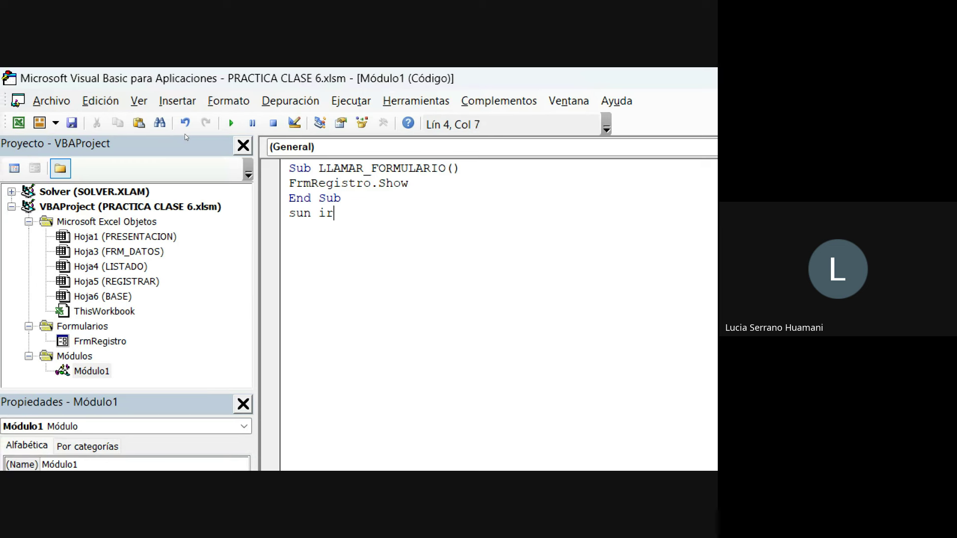
pyautogui.press('BackSpace')
pyautogui.press('BackSpace')
pyautogui.press('BackSpace')
pyautogui.write('b ')
pyautogui.write('ir_base')
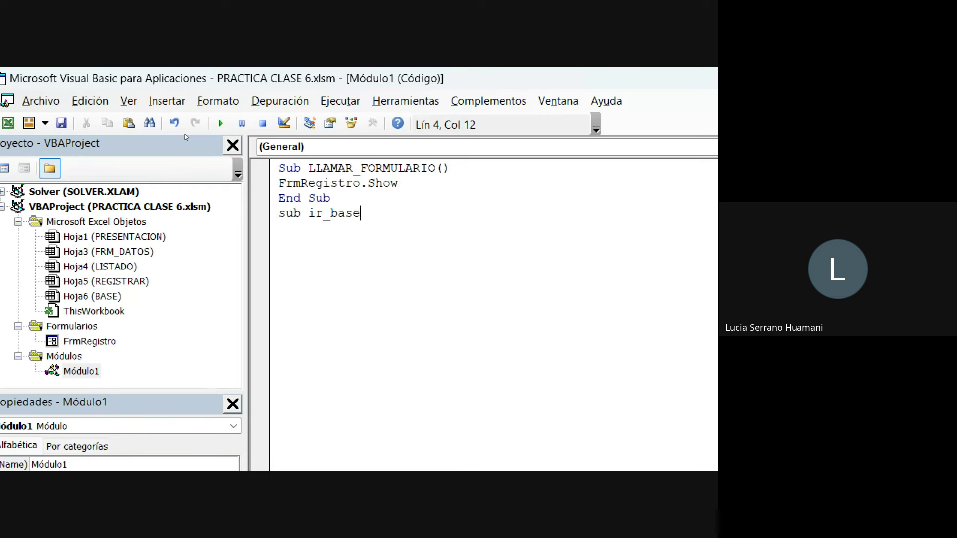
pyautogui.press('Return')
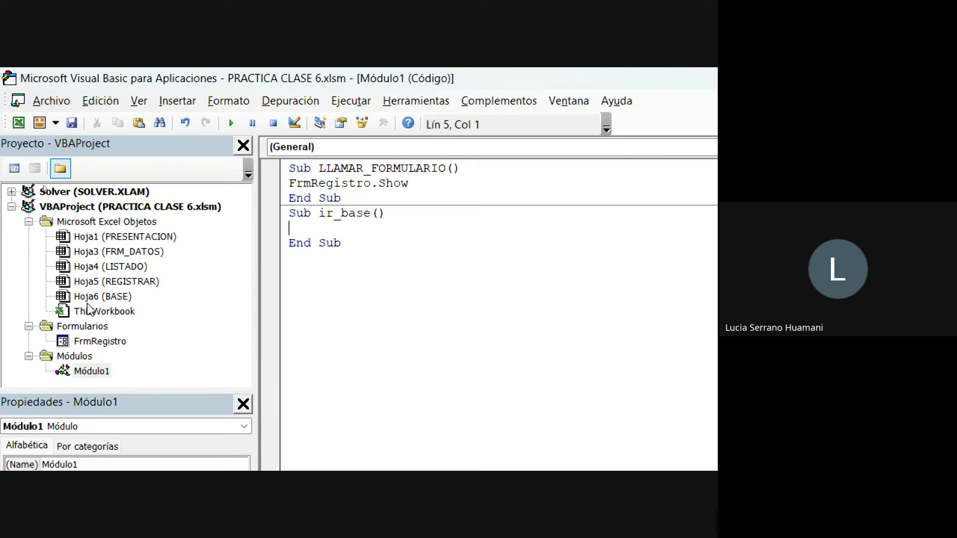
# - Give ir_base the body Hoja6.Select and return to the Excel workbook
pyautogui.write('h')
pyautogui.write('ojas')
pyautogui.press('BackSpace')
pyautogui.press('BackSpace')
pyautogui.write('a6.S')
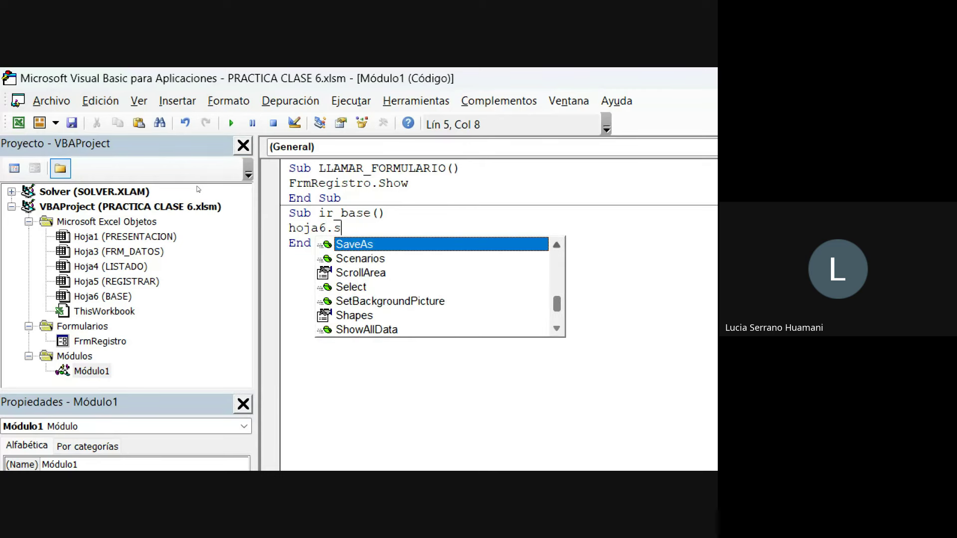
pyautogui.write('elect')
pyautogui.click(394, 250)
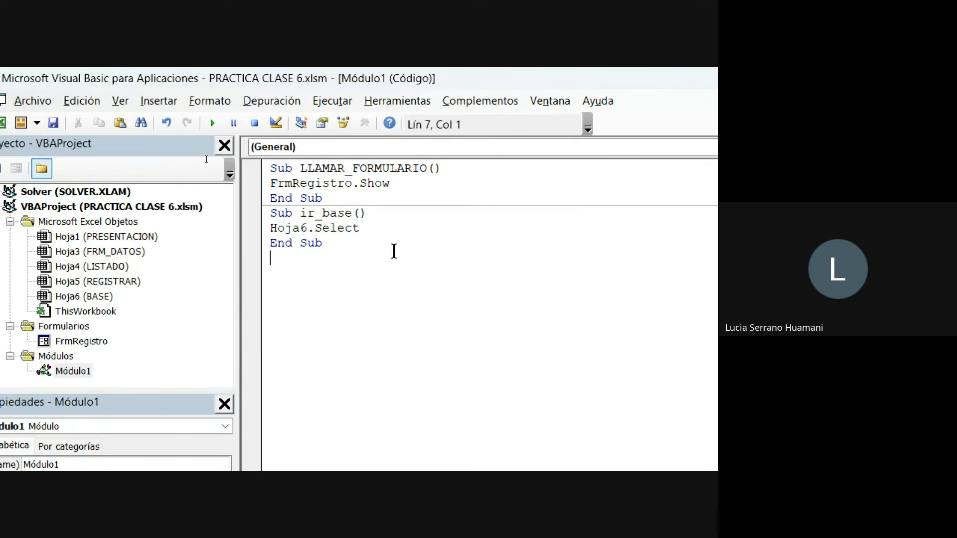
pyautogui.click(364, 229)
pyautogui.click(20, 124)
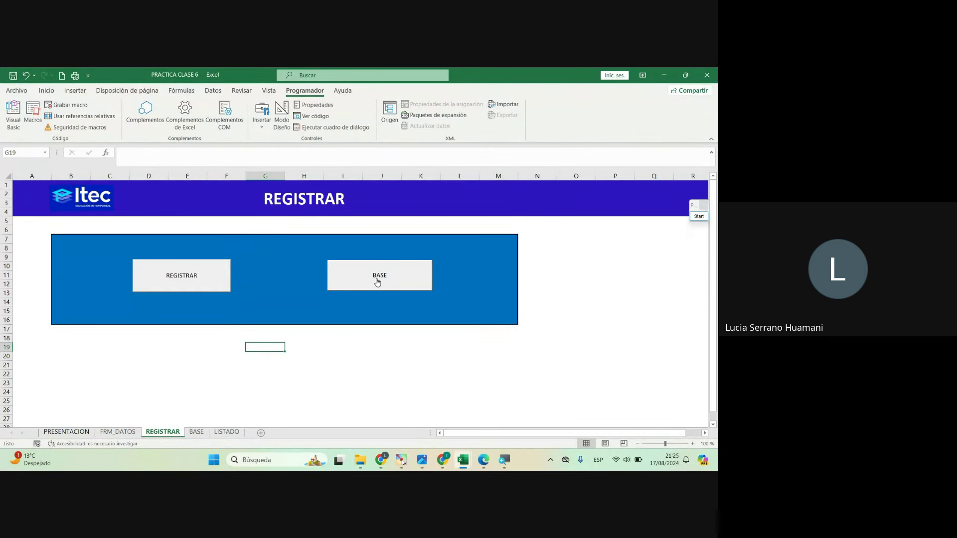
# - Assign the ir_base macro to the BASE button and test that it jumps to the BASE sheet
pyautogui.rightClick(361, 277)
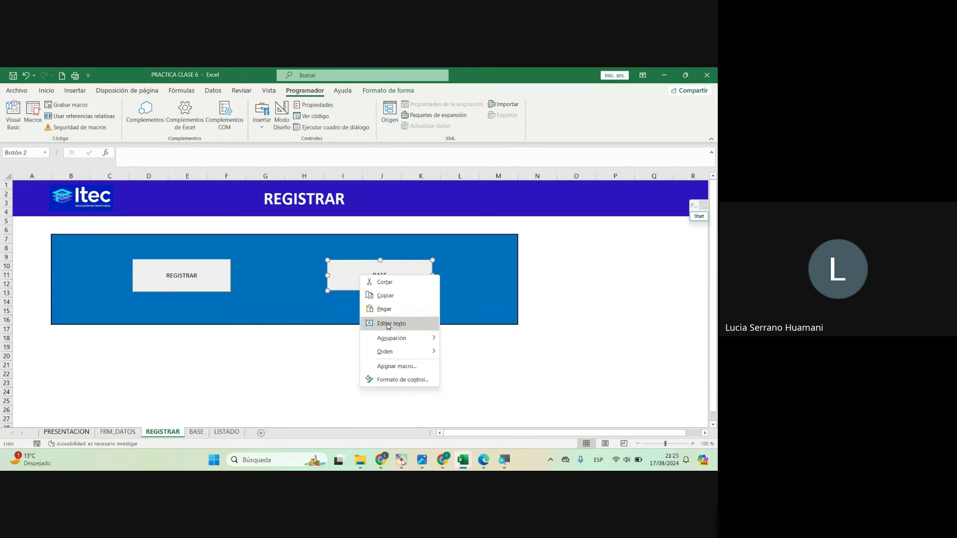
pyautogui.click(396, 367)
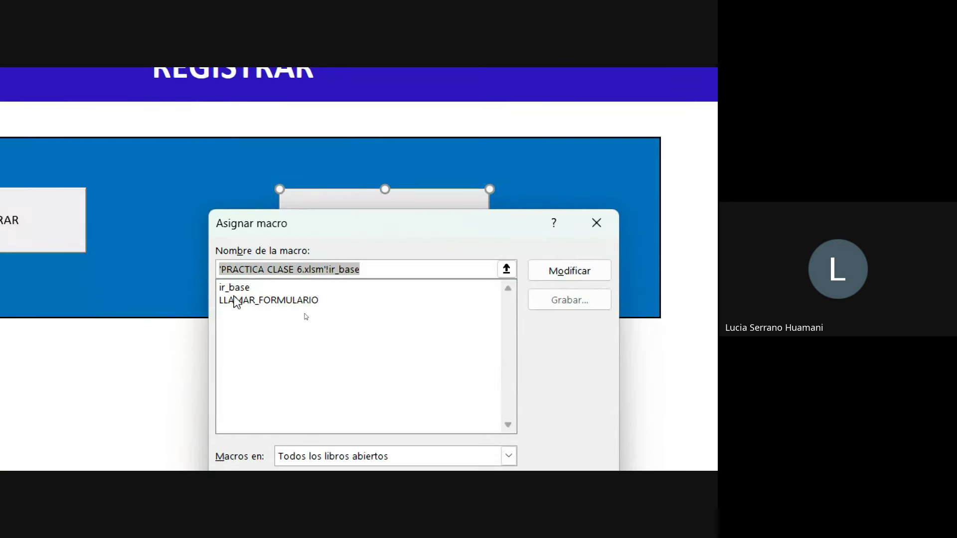
pyautogui.click(307, 310)
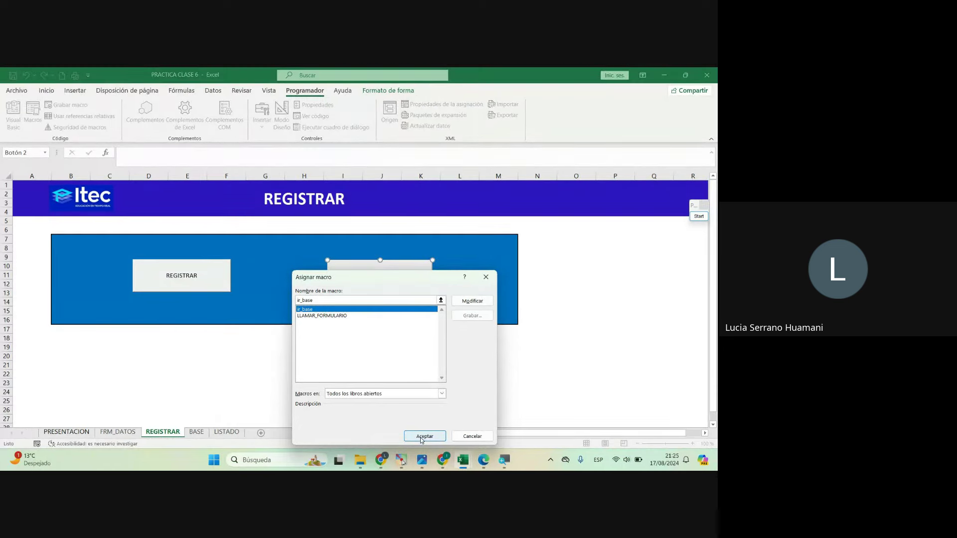
pyautogui.click(424, 436)
pyautogui.click(546, 356)
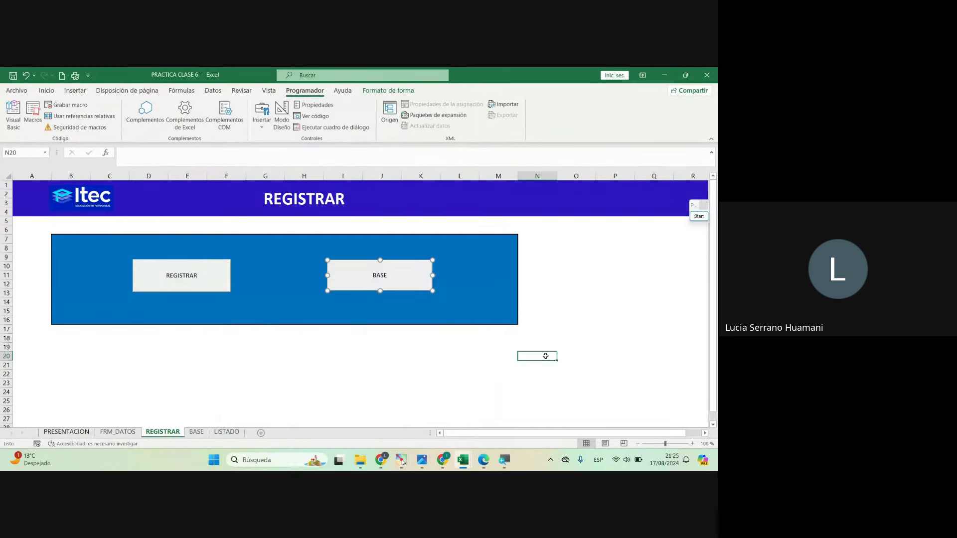
pyautogui.click(388, 285)
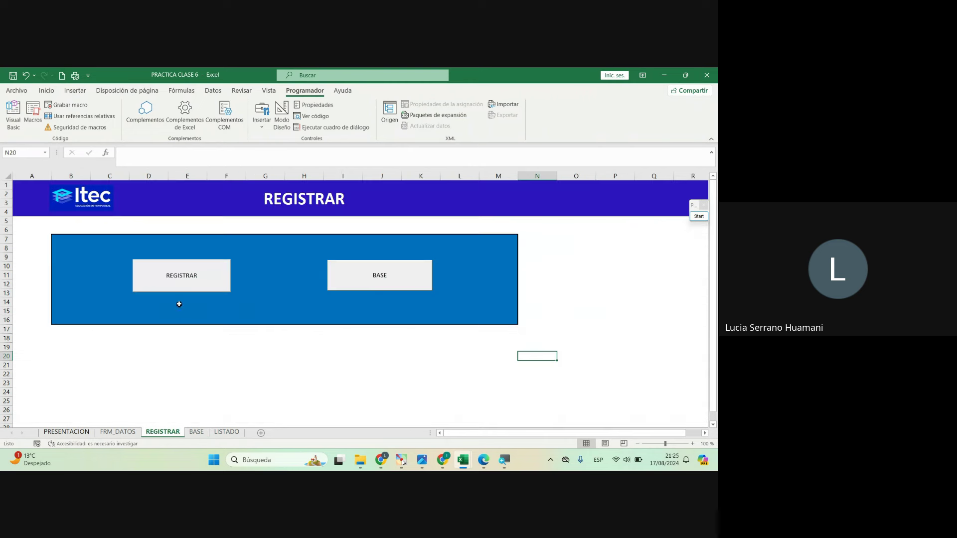
# - Open the Registro de Datos form from REGISTRAR, close it, and reopen it
pyautogui.click(184, 282)
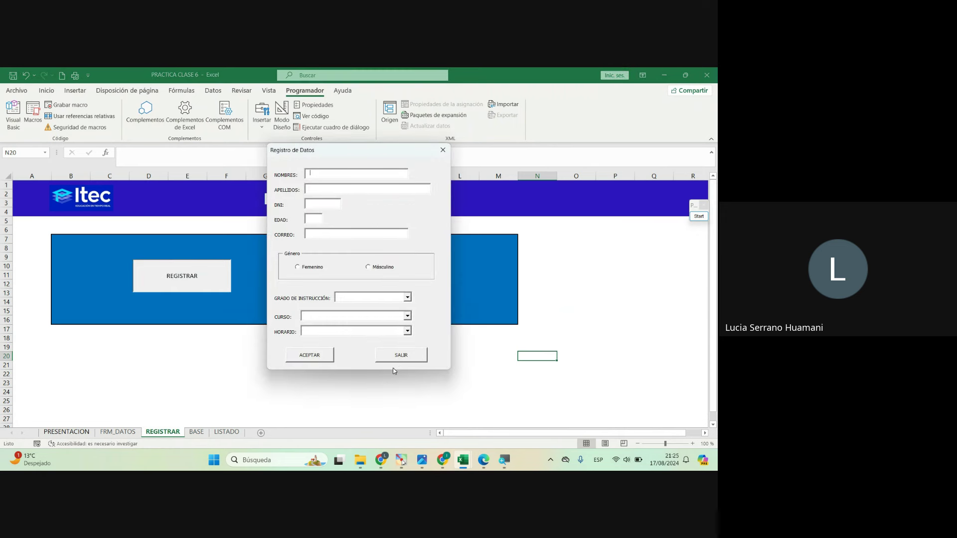
pyautogui.click(400, 357)
pyautogui.click(348, 296)
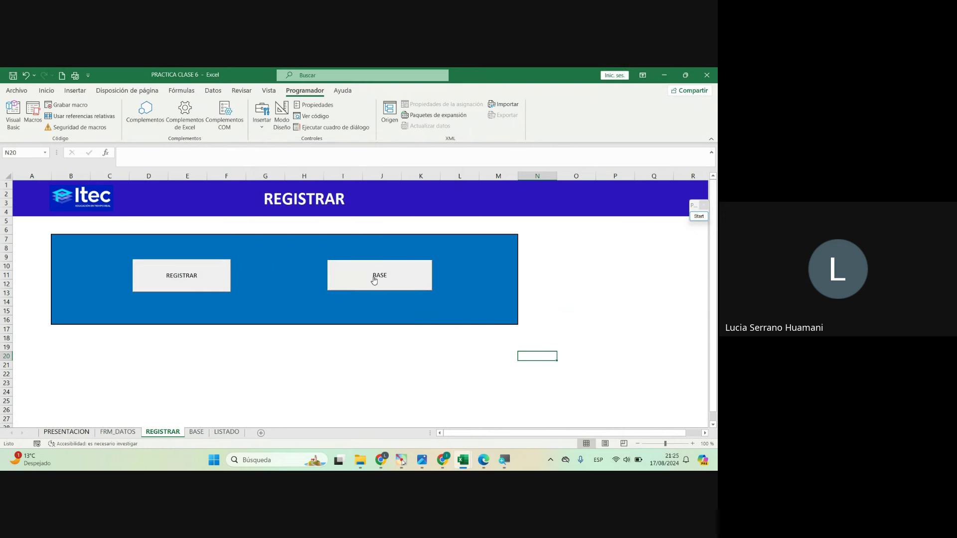
pyautogui.click(162, 432)
pyautogui.click(198, 279)
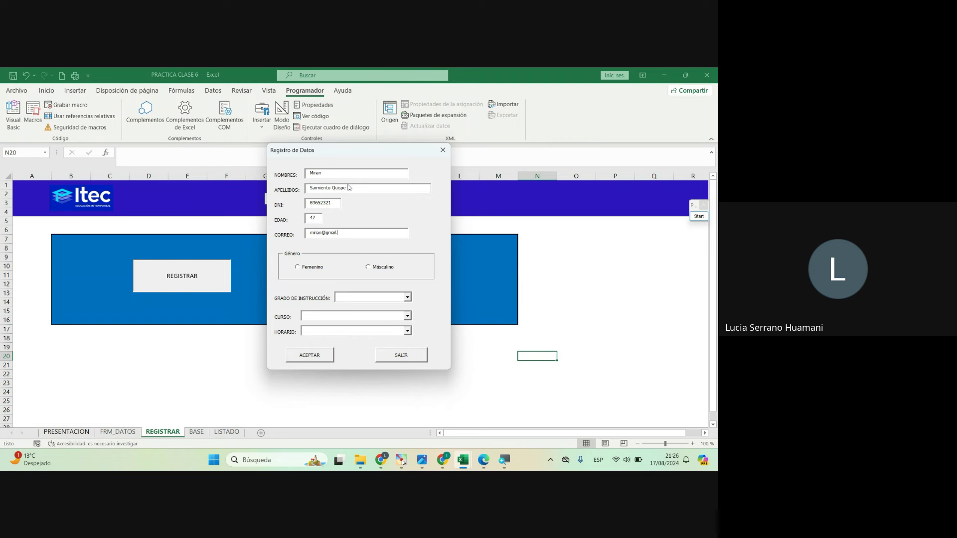
# - Fill the form with Femenino, Titulado, Microsoft Excel Avanzado and schedule 15:00 -16:30
pyautogui.click(310, 270)
pyautogui.click(408, 300)
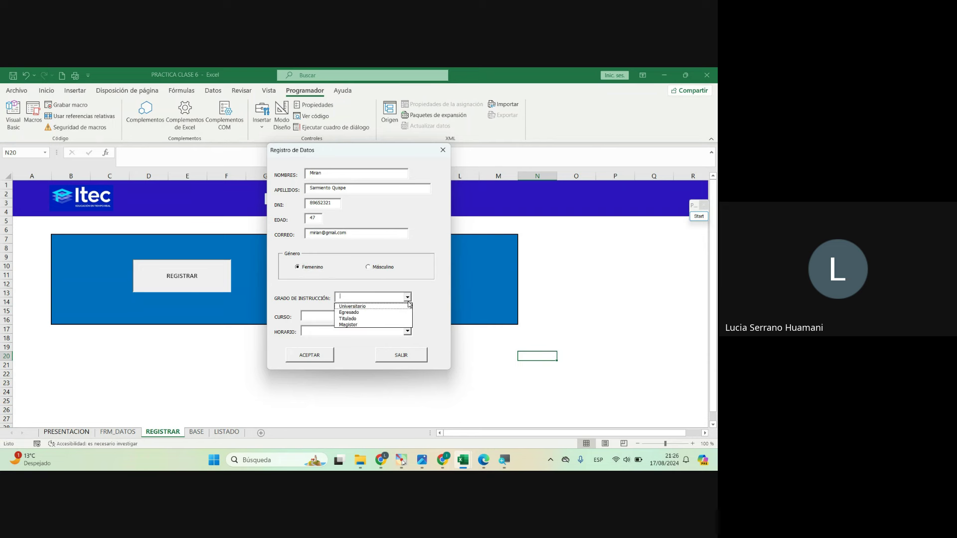
pyautogui.click(360, 318)
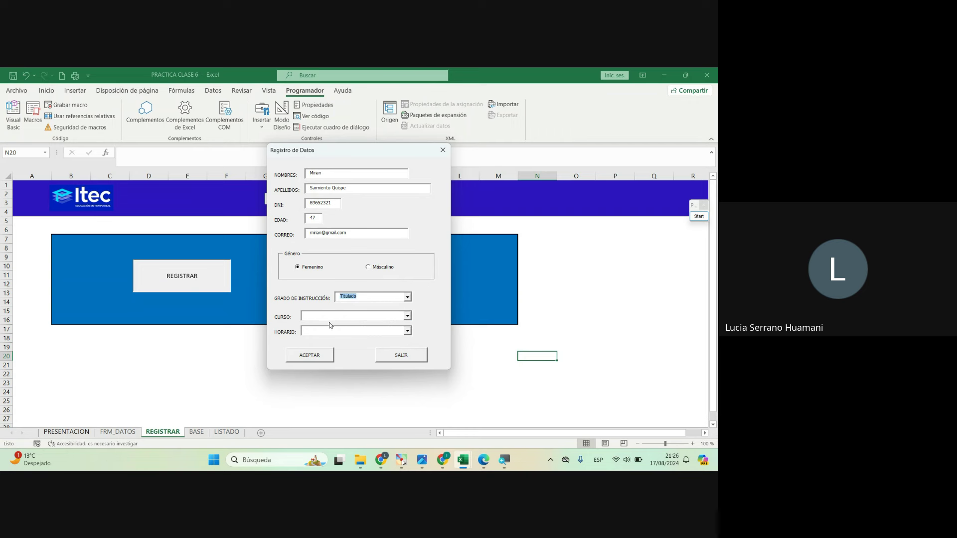
pyautogui.click(407, 316)
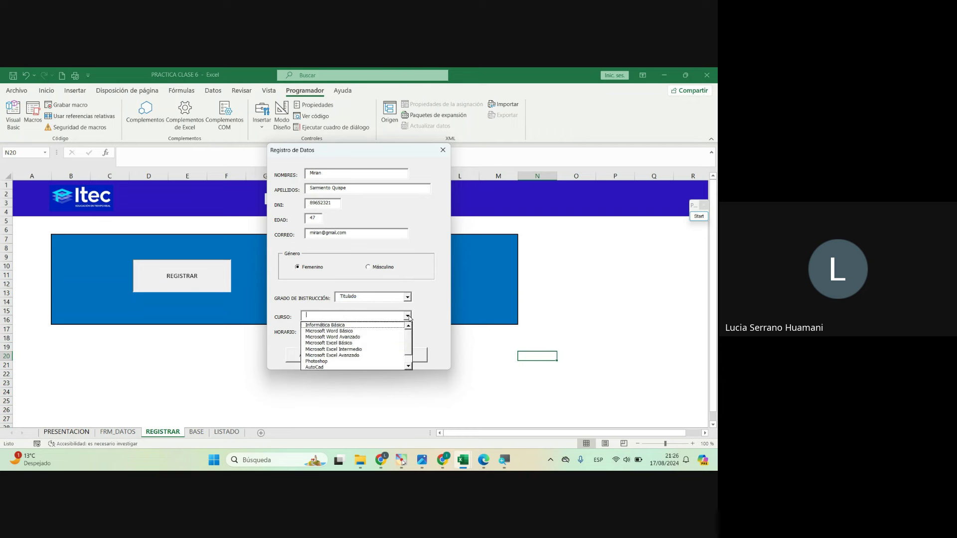
pyautogui.click(352, 348)
pyautogui.click(407, 331)
pyautogui.click(346, 366)
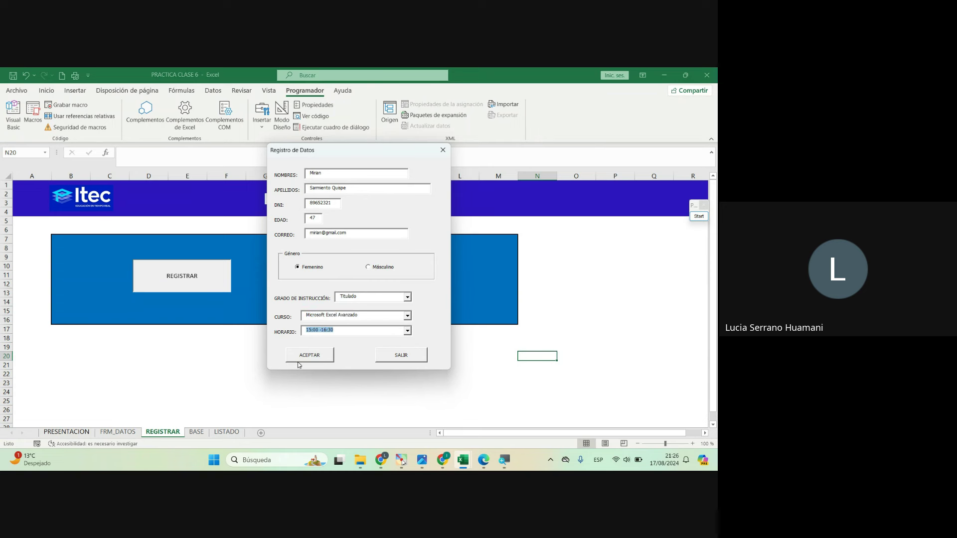
# - Submit the record with ACEPTAR, then exit the form with SALIR and confirm
pyautogui.click(303, 358)
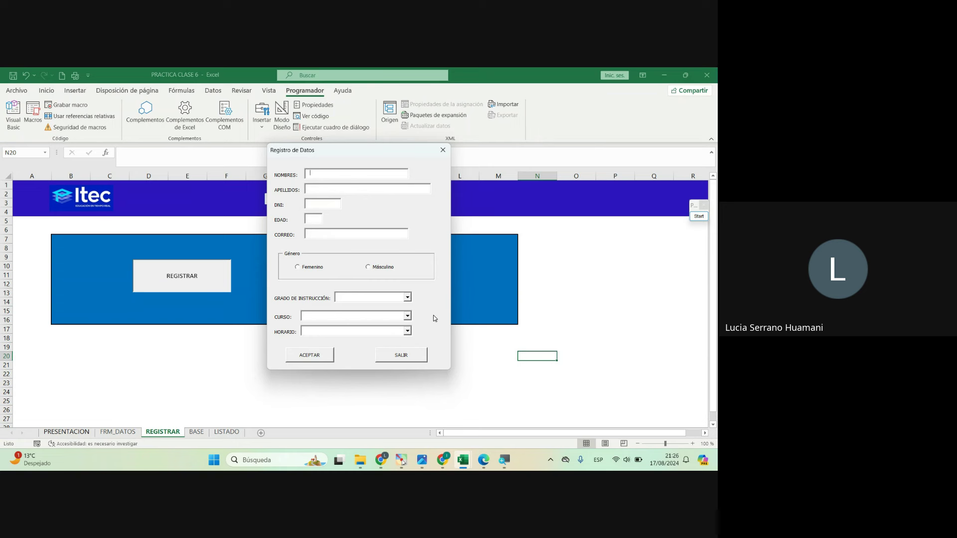
pyautogui.click(401, 355)
pyautogui.click(356, 298)
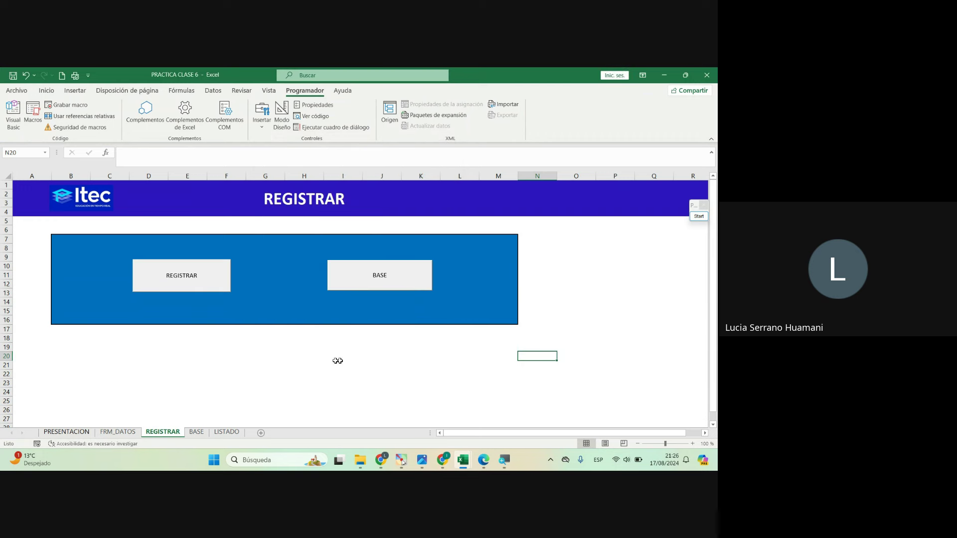
pyautogui.click(352, 284)
pyautogui.moveTo(35, 196); pyautogui.dragTo(562, 204)
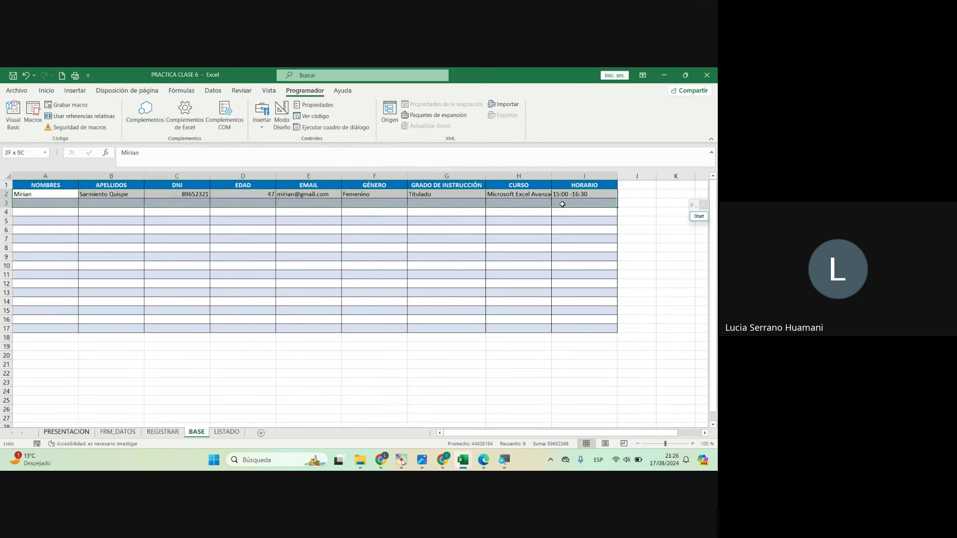
pyautogui.click(549, 255)
pyautogui.click(181, 248)
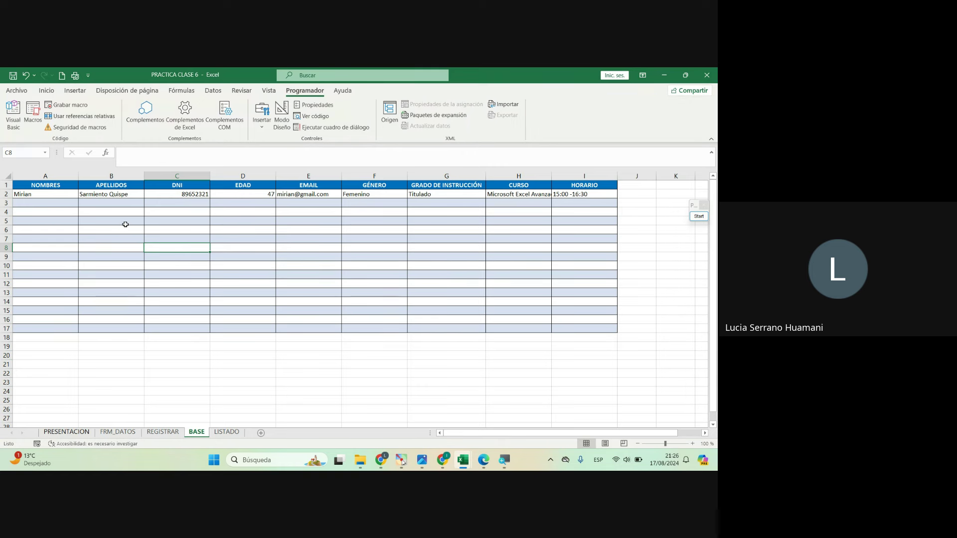
pyautogui.click(163, 432)
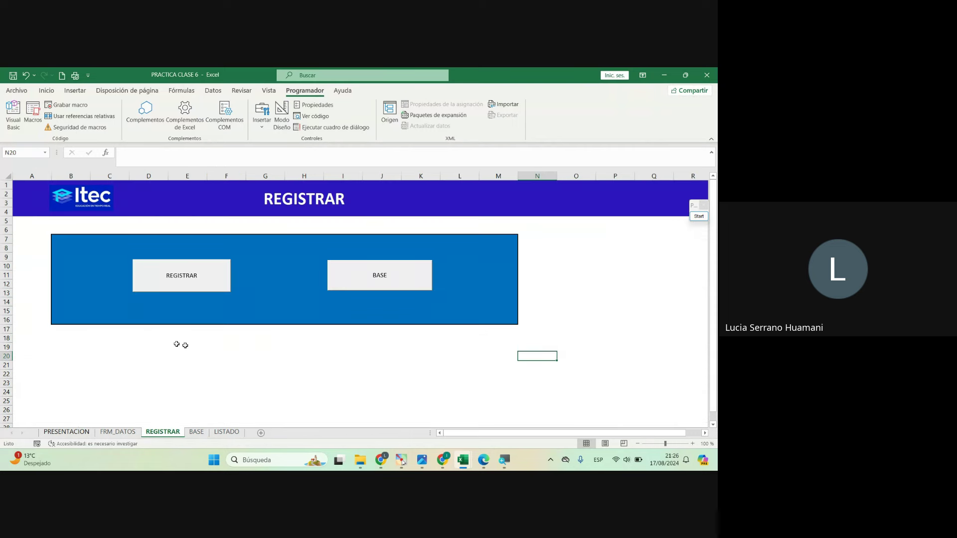
# - Save PRACTICA CLASE 6 on the Desktop as a macro-enabled .xlsm workbook, replacing the existing file
pyautogui.click(19, 91)
pyautogui.click(29, 217)
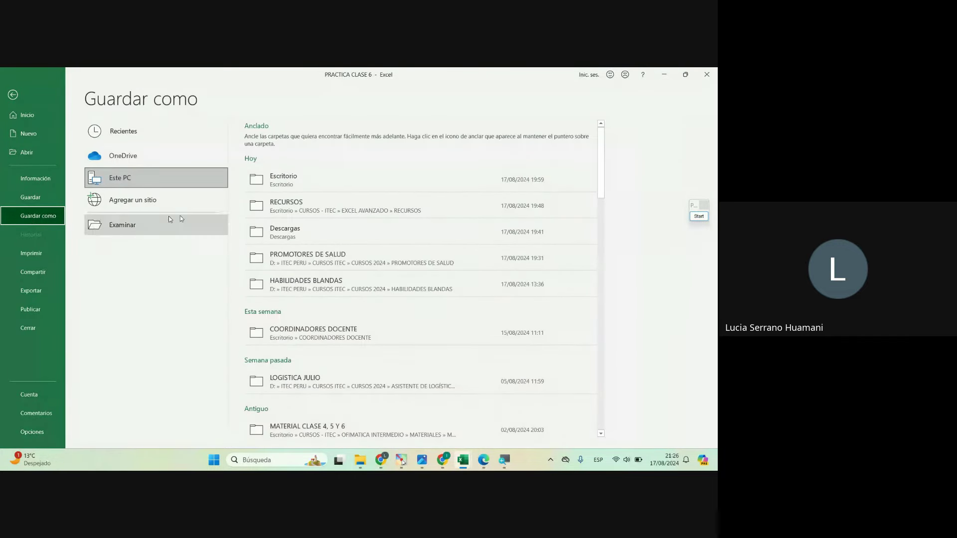
pyautogui.click(286, 185)
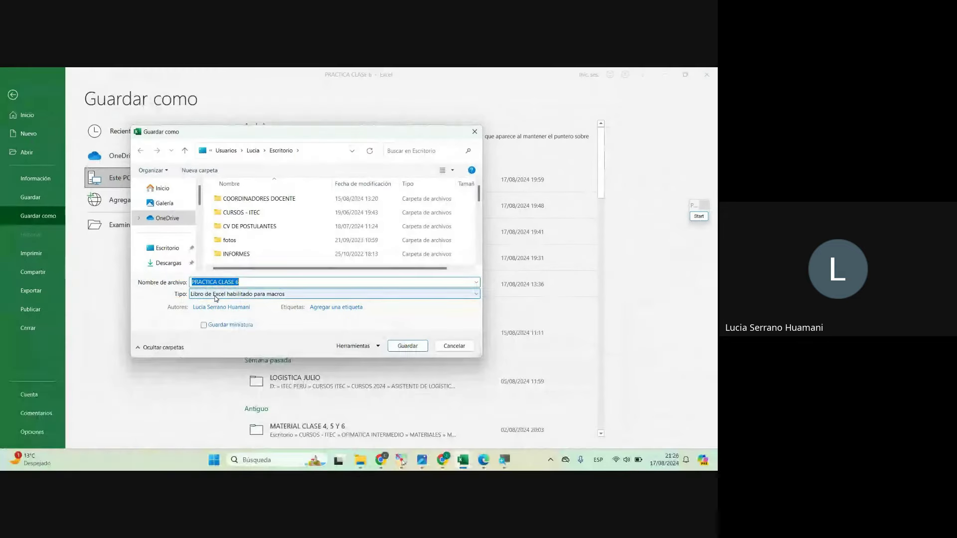
pyautogui.click(214, 294)
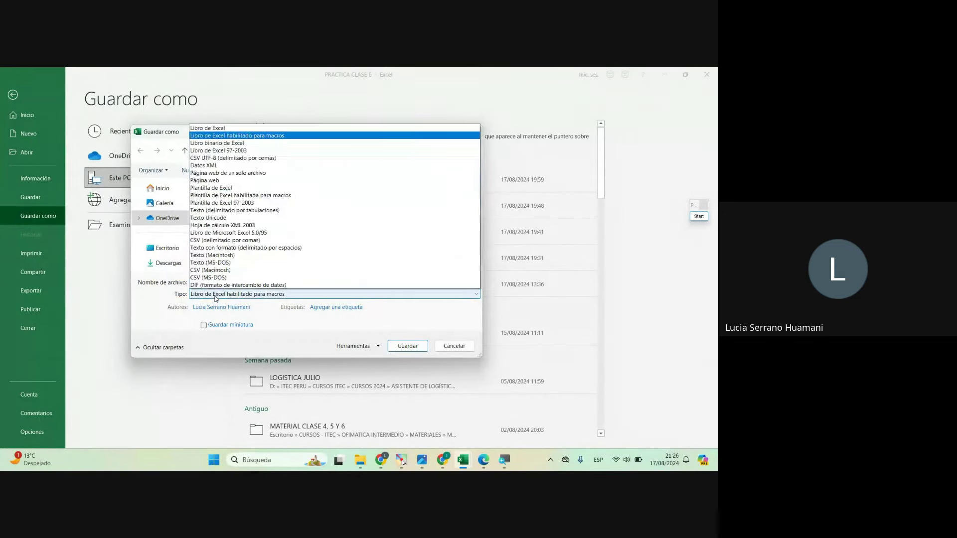
pyautogui.click(269, 84)
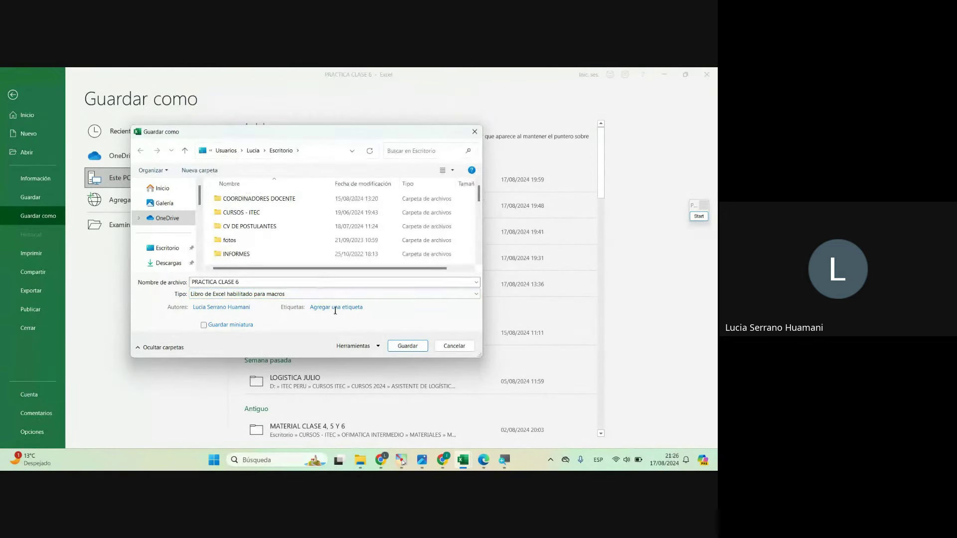
pyautogui.click(388, 346)
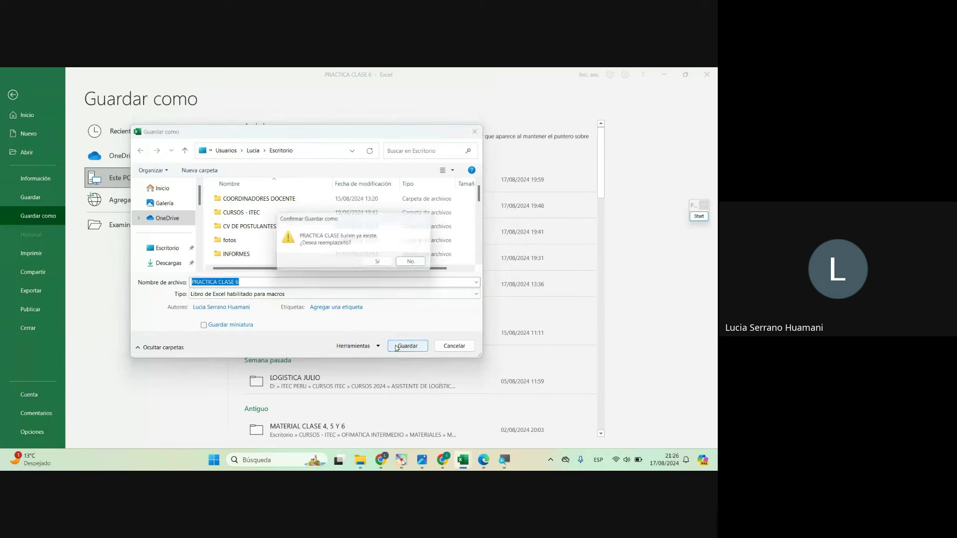
pyautogui.click(380, 263)
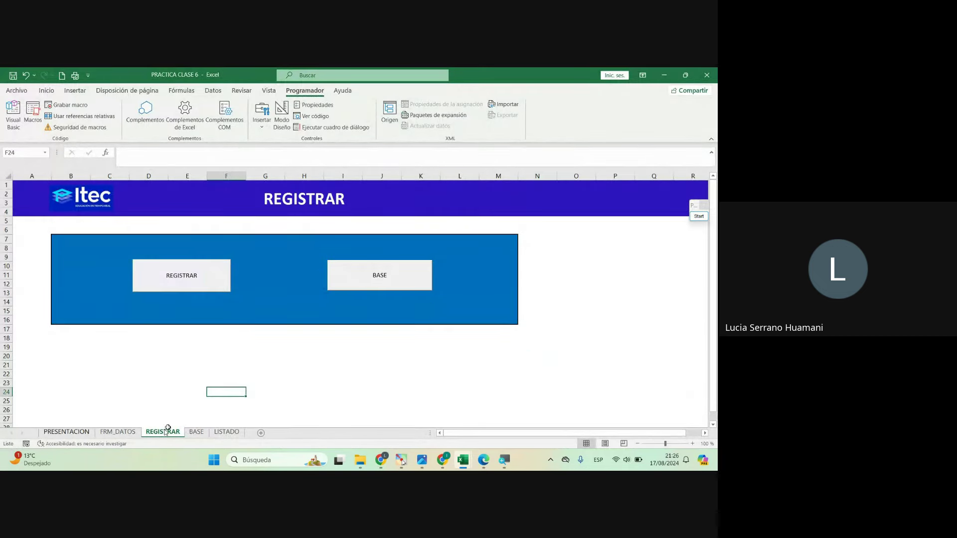
# - Browse the FRM_DATOS, BASE, REGISTRAR and LISTADO sheets, briefly switching to Google Meet and back
pyautogui.click(118, 432)
pyautogui.click(196, 432)
pyautogui.click(162, 432)
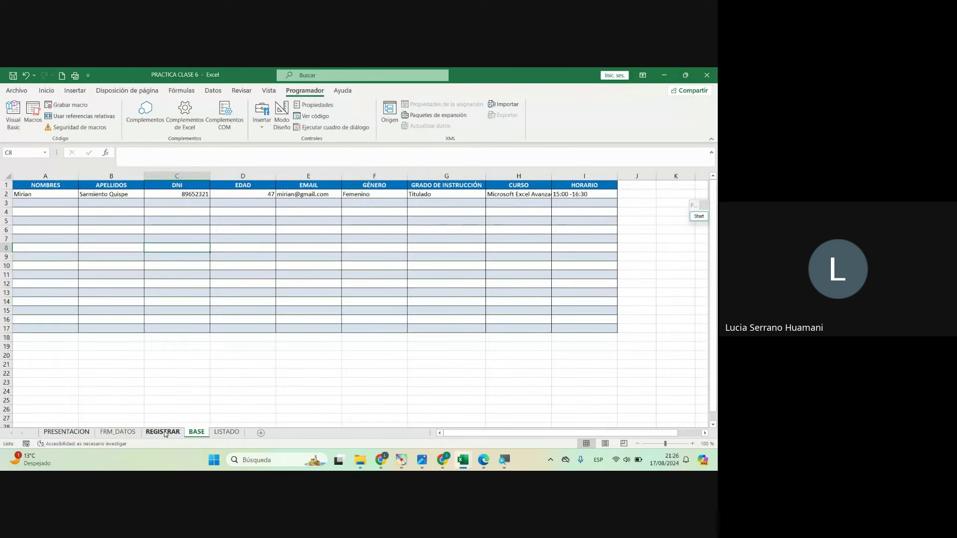
pyautogui.click(227, 432)
pyautogui.click(197, 432)
pyautogui.moveTo(382, 460)
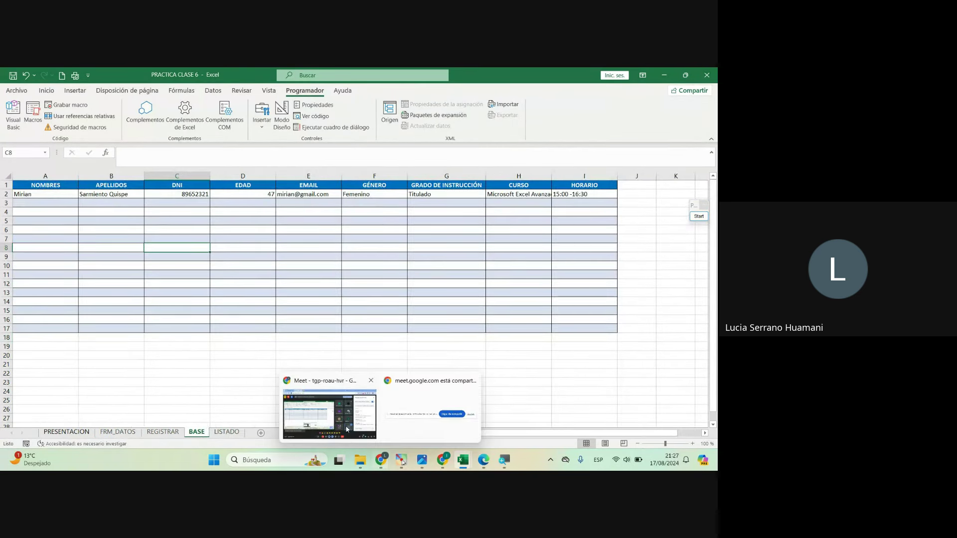
pyautogui.click(339, 404)
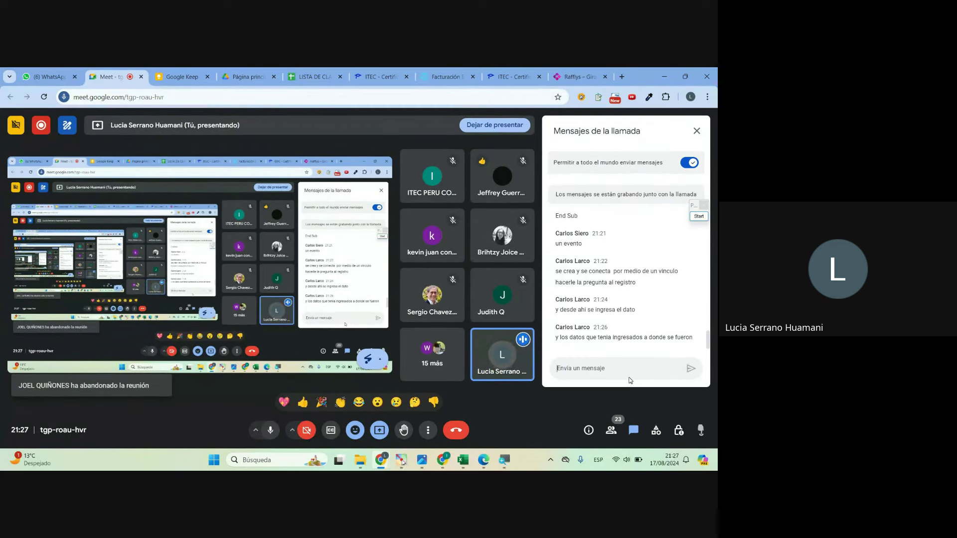
pyautogui.moveTo(463, 460)
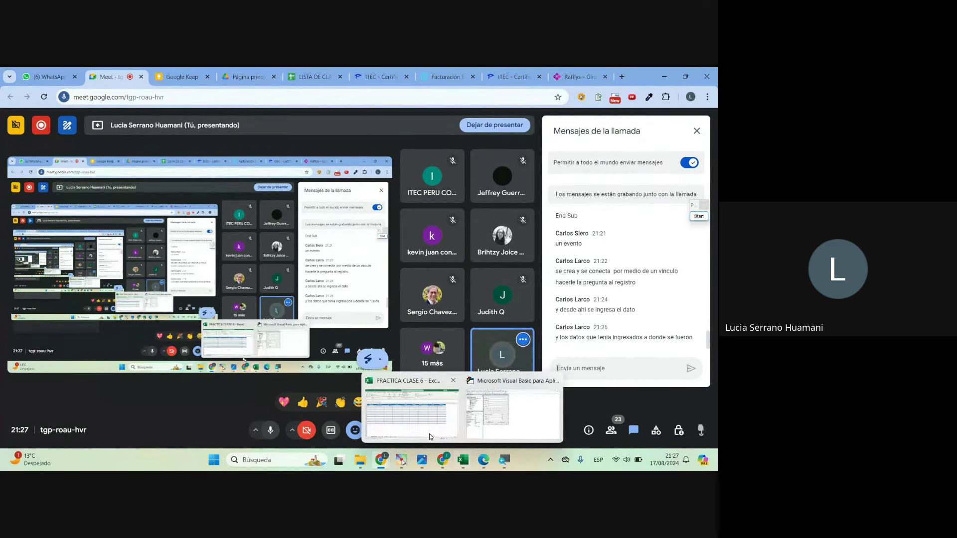
pyautogui.click(412, 406)
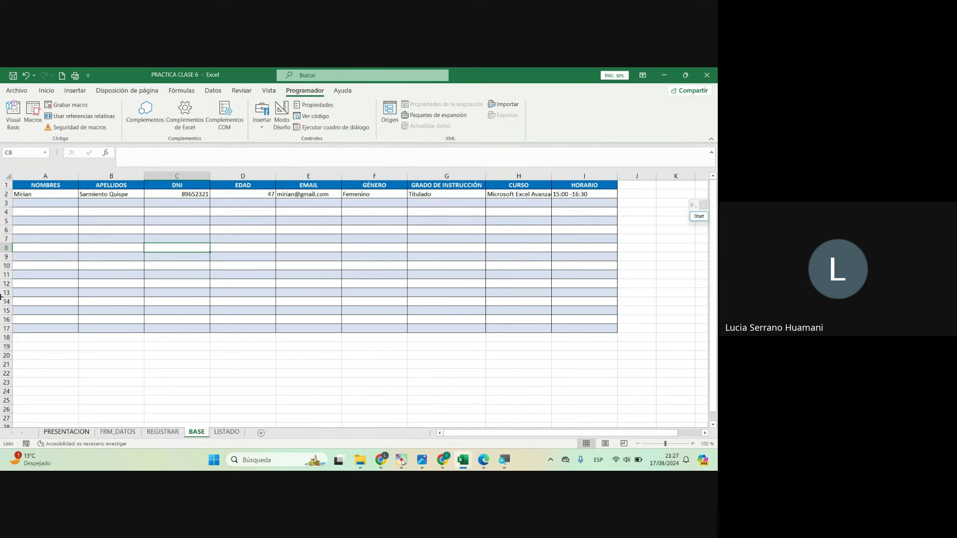
# - Inspect the BASE sheet's records table, selecting rows 2 to 12 and clicking through its cells
pyautogui.click(40, 205)
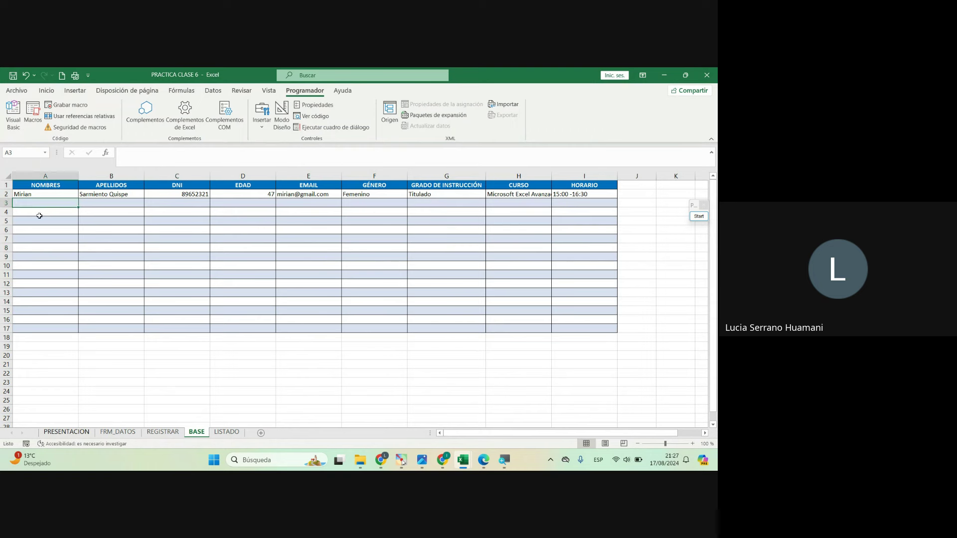
pyautogui.click(167, 266)
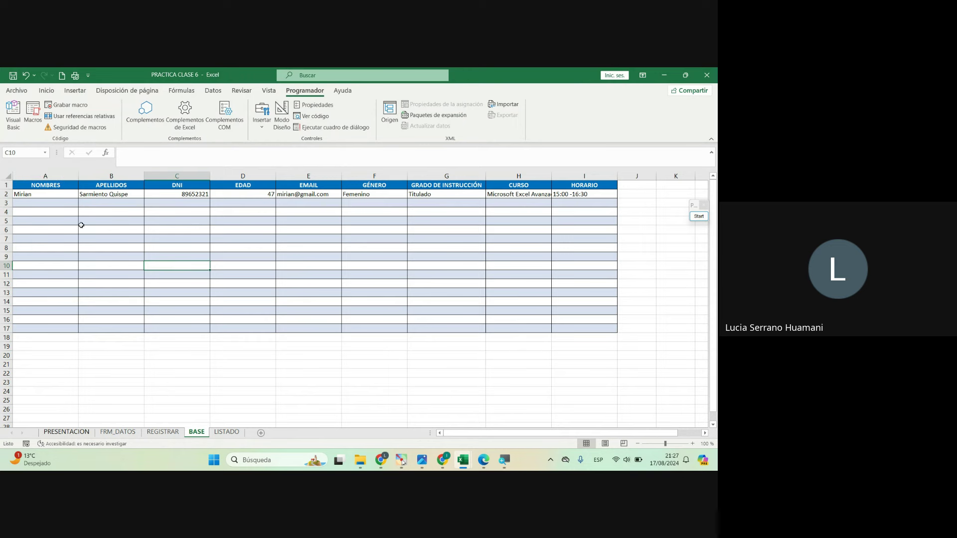
pyautogui.moveTo(10, 194); pyautogui.dragTo(8, 284)
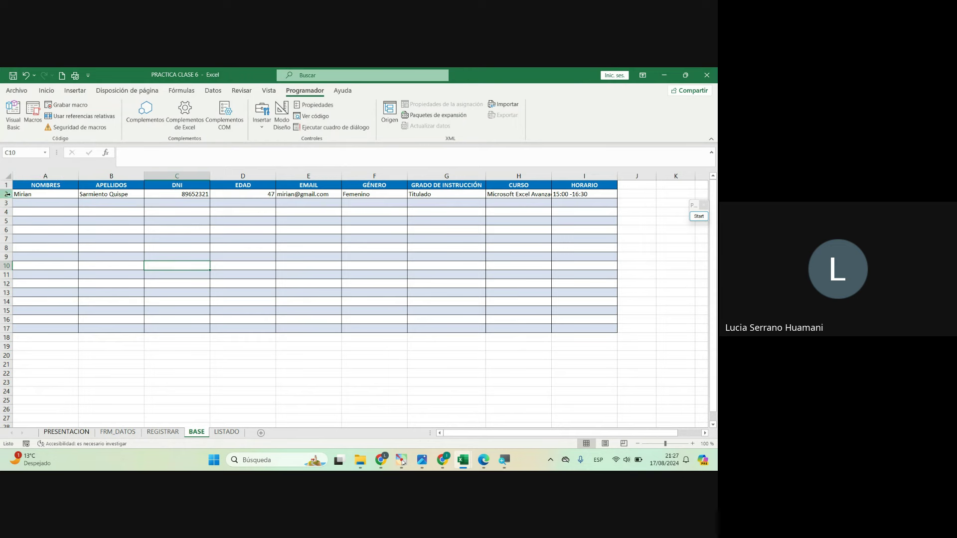
pyautogui.click(115, 252)
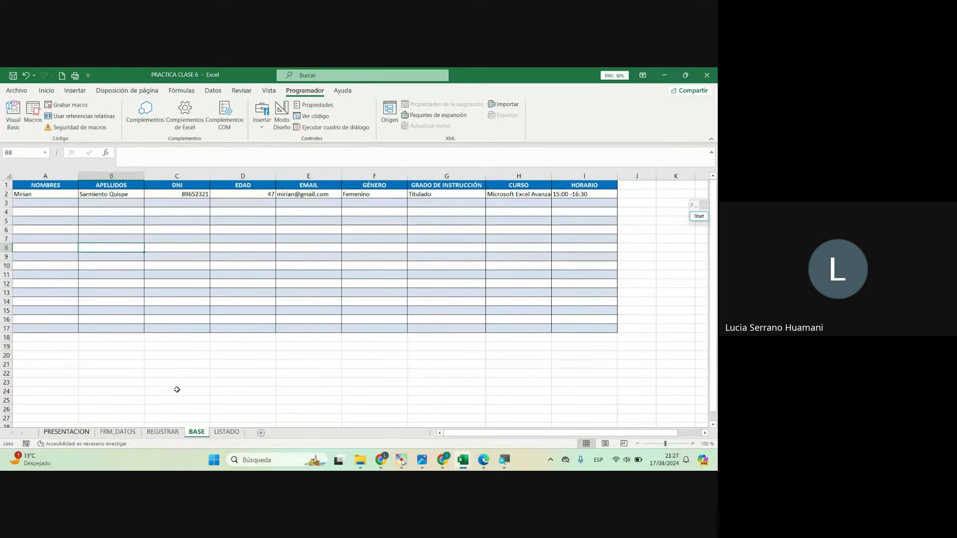
pyautogui.click(162, 431)
pyautogui.click(196, 432)
pyautogui.click(7, 203)
pyautogui.click(22, 214)
pyautogui.click(39, 239)
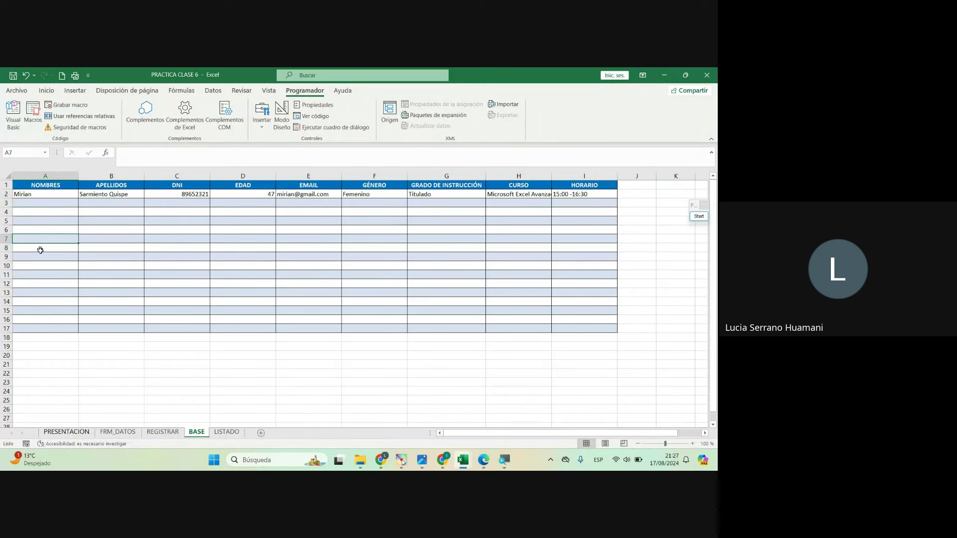
pyautogui.click(40, 266)
pyautogui.click(131, 274)
pyautogui.click(150, 257)
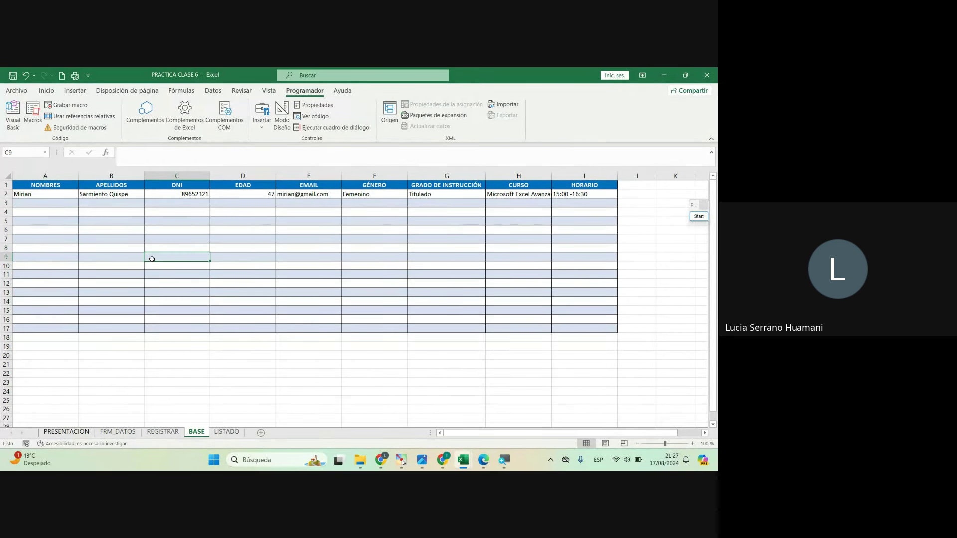
pyautogui.hotkey('alt', 'Tab')
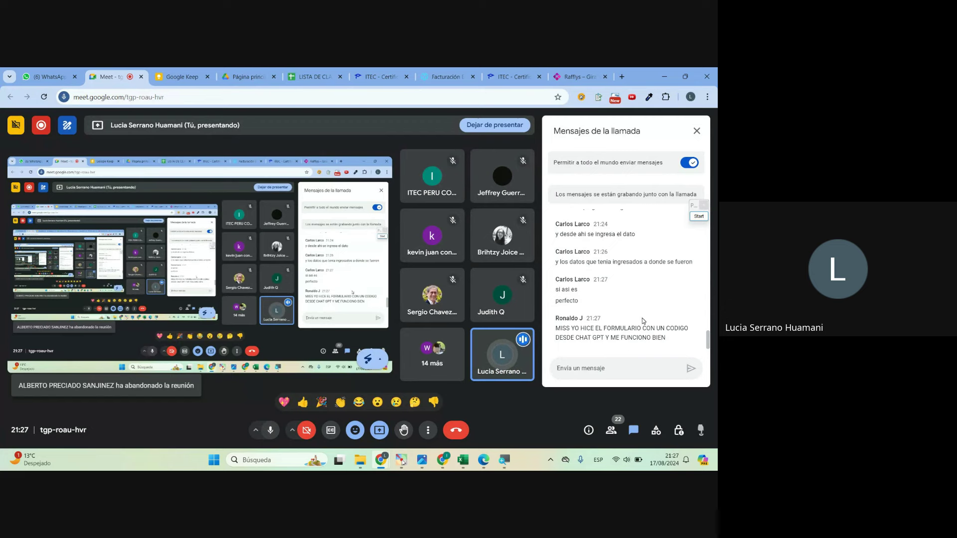
pyautogui.click(624, 369)
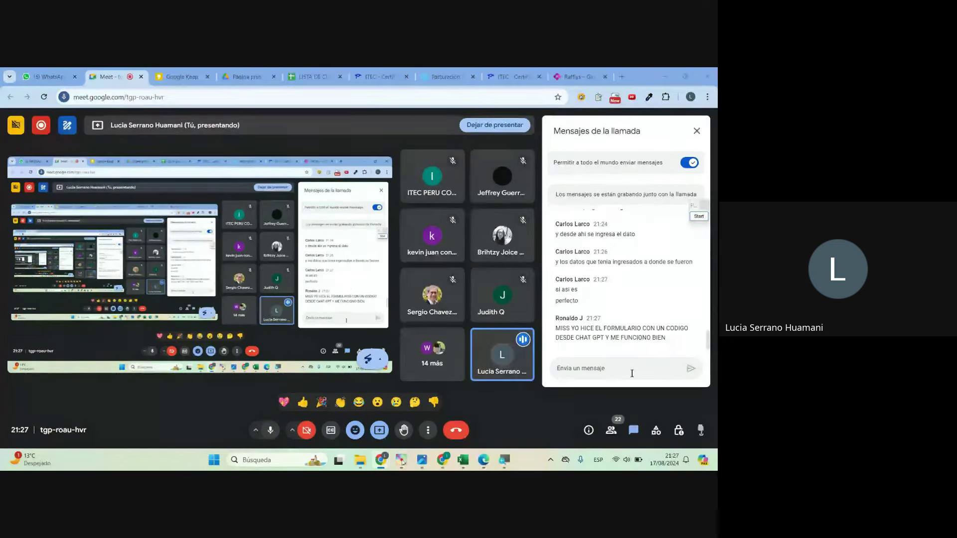
pyautogui.hotkey('alt', 'Tab')
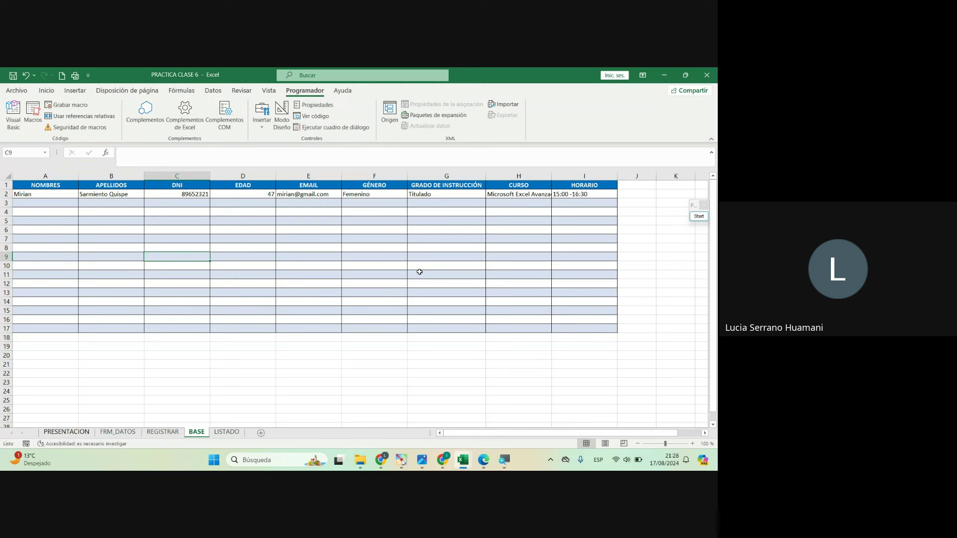
# - Minimize Excel, switch the Meet camera on, and end the share with 'Dejar de presentar'
pyautogui.click(664, 74)
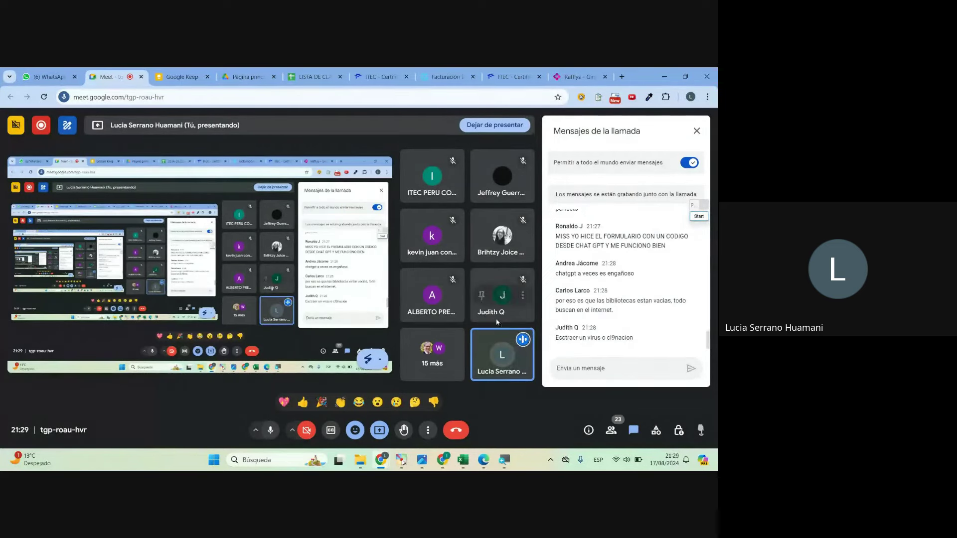
pyautogui.click(308, 429)
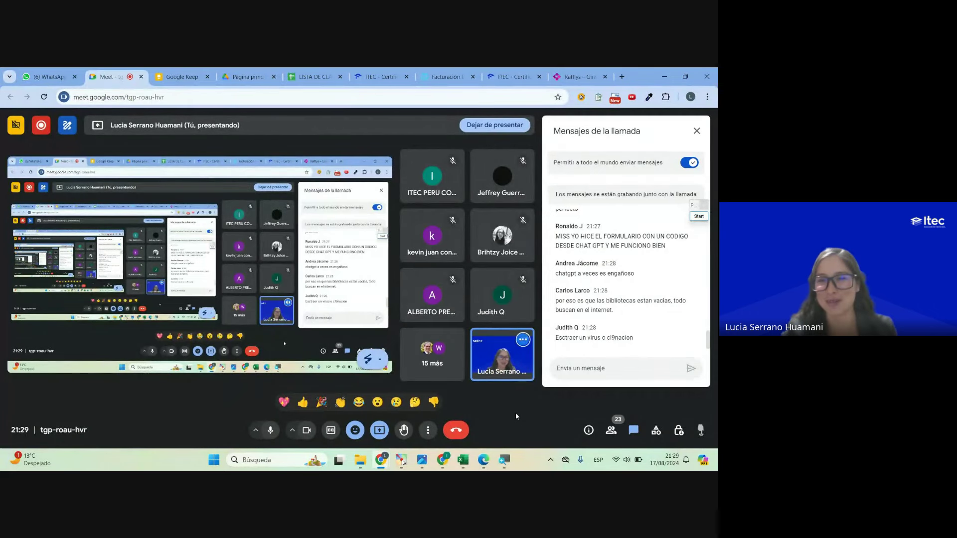
pyautogui.click(486, 129)
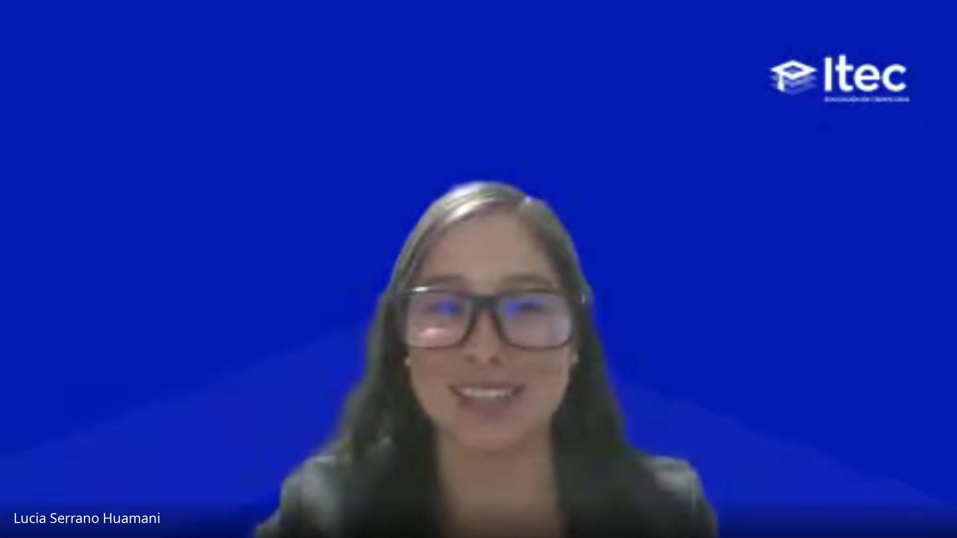